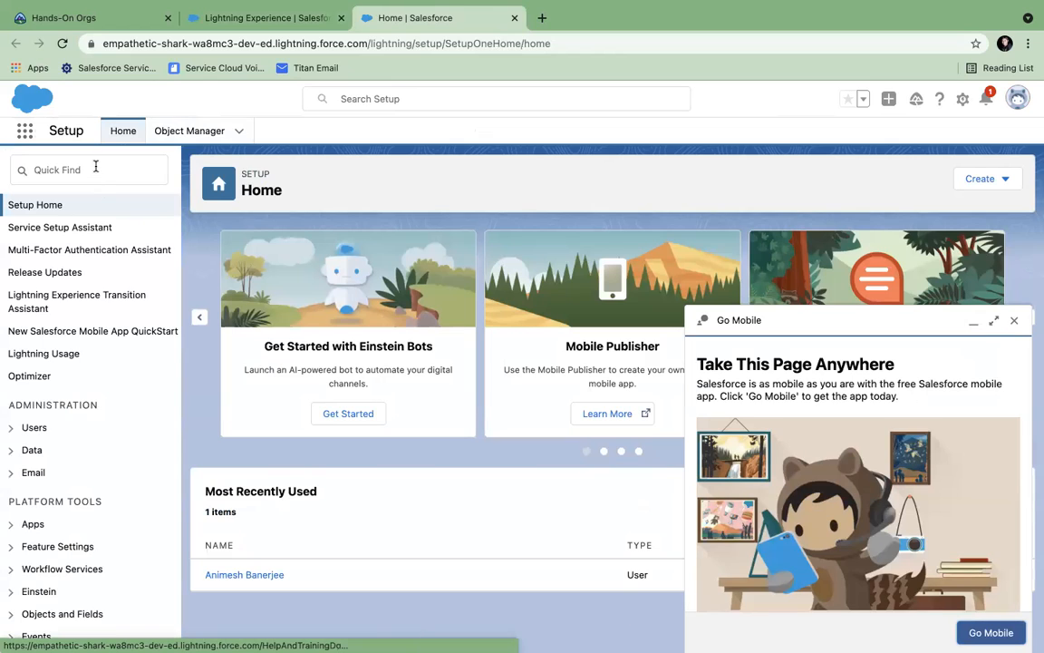
- Dismiss the Go Mobile and learning paths popups, then open Workflow Rules through a Quick Find search for 'work'
click(1014, 320)
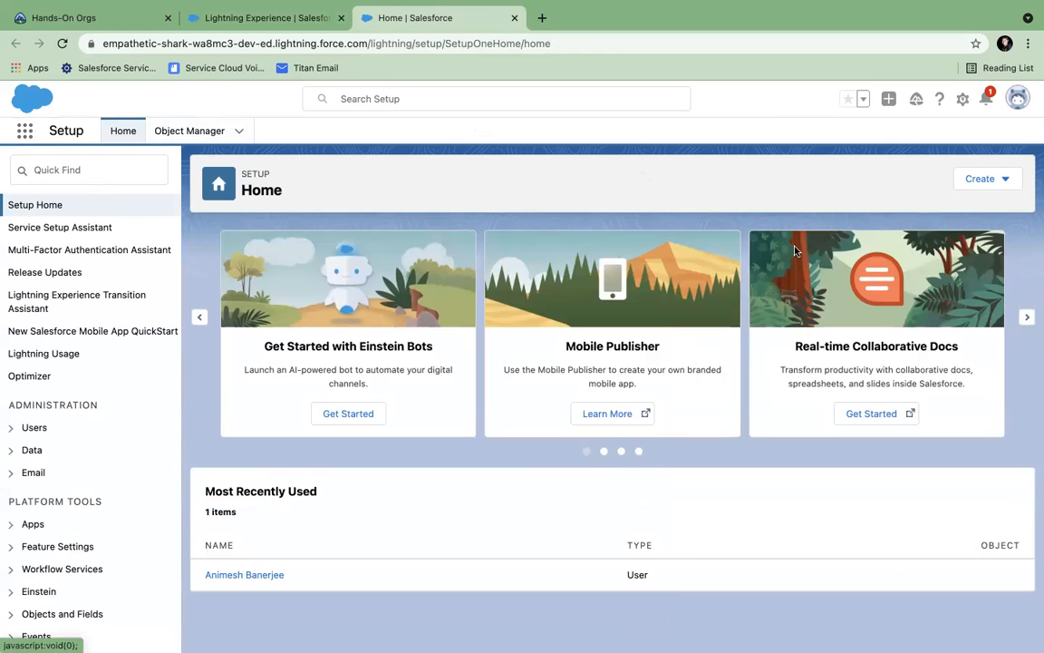
click(68, 168)
click(1015, 132)
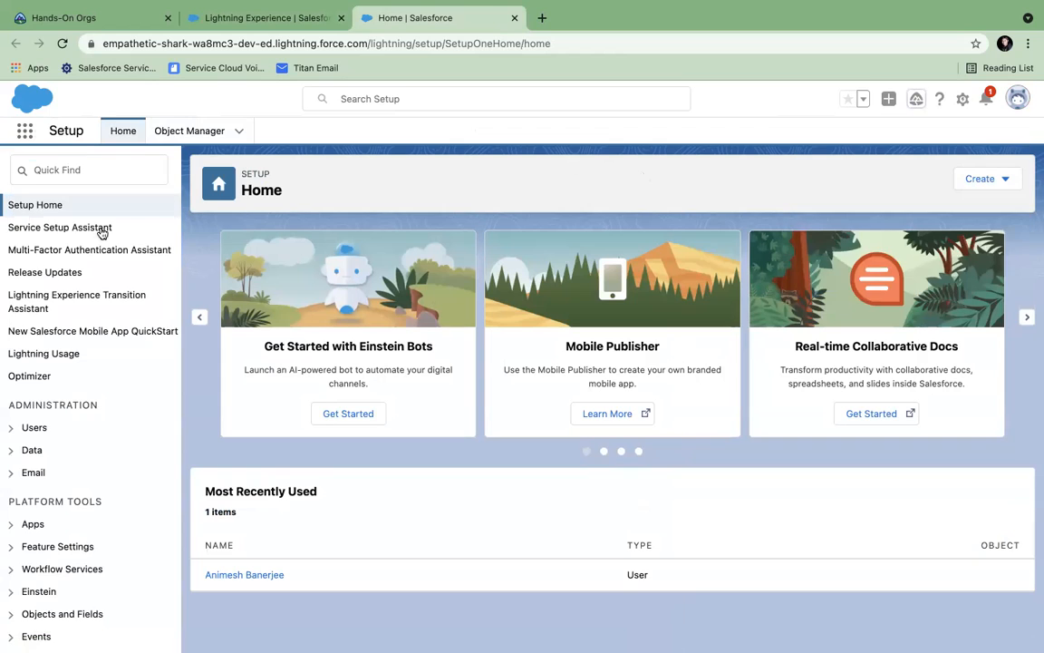
click(56, 165)
text(work)
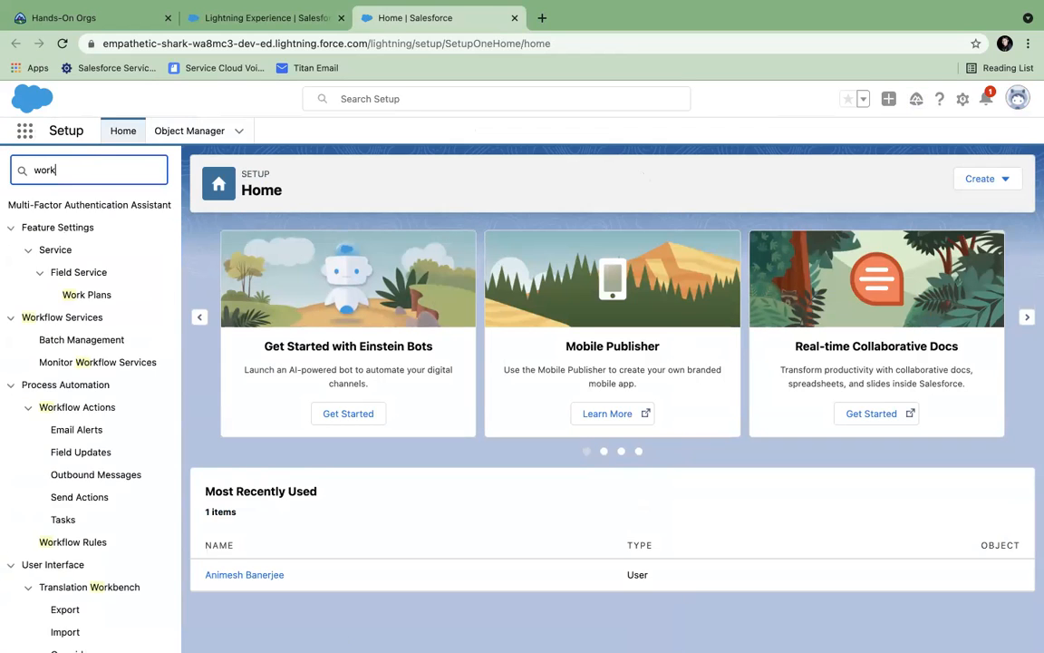
click(69, 521)
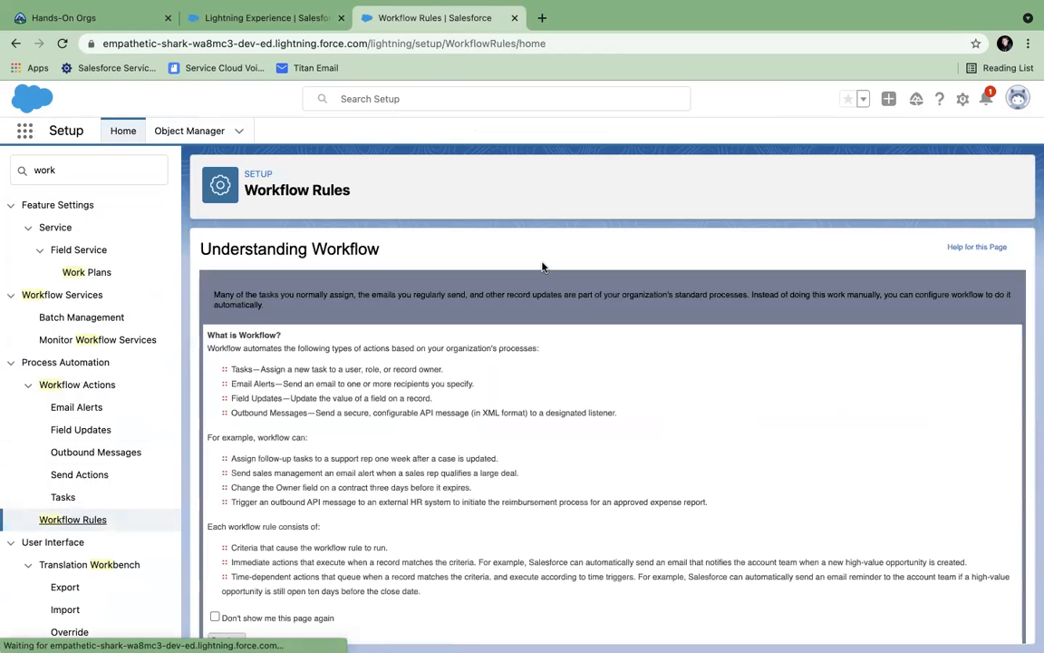
- Read the Workflow introduction, highlighting the Tasks, Email Alerts and Field Updates descriptions
scroll(542, 266, down, 1)
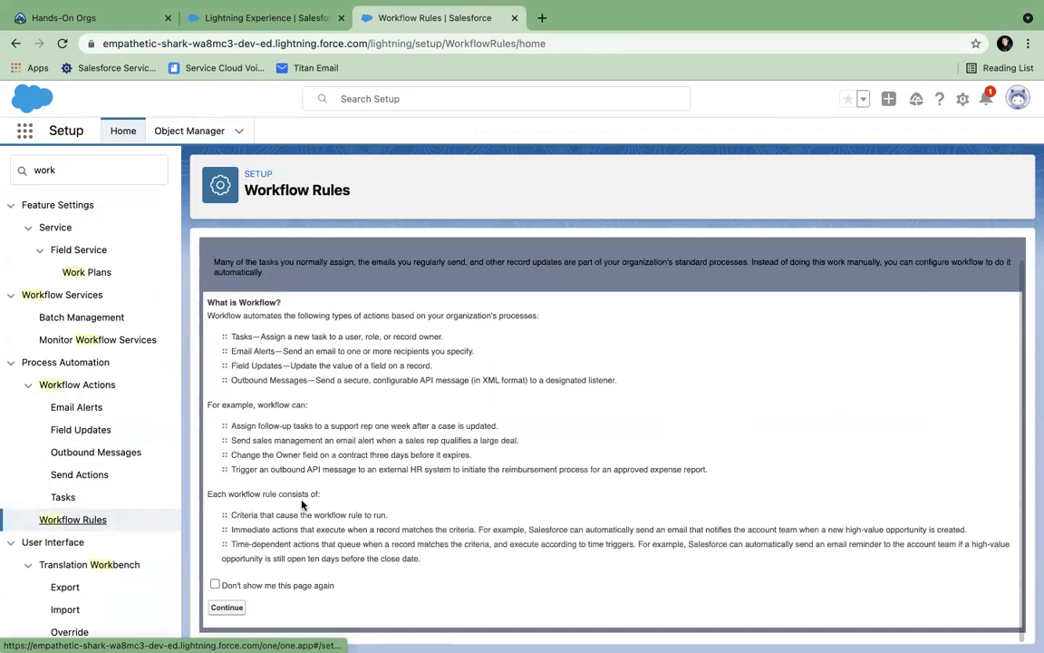
drag(232, 337, 314, 355)
drag(243, 365, 283, 365)
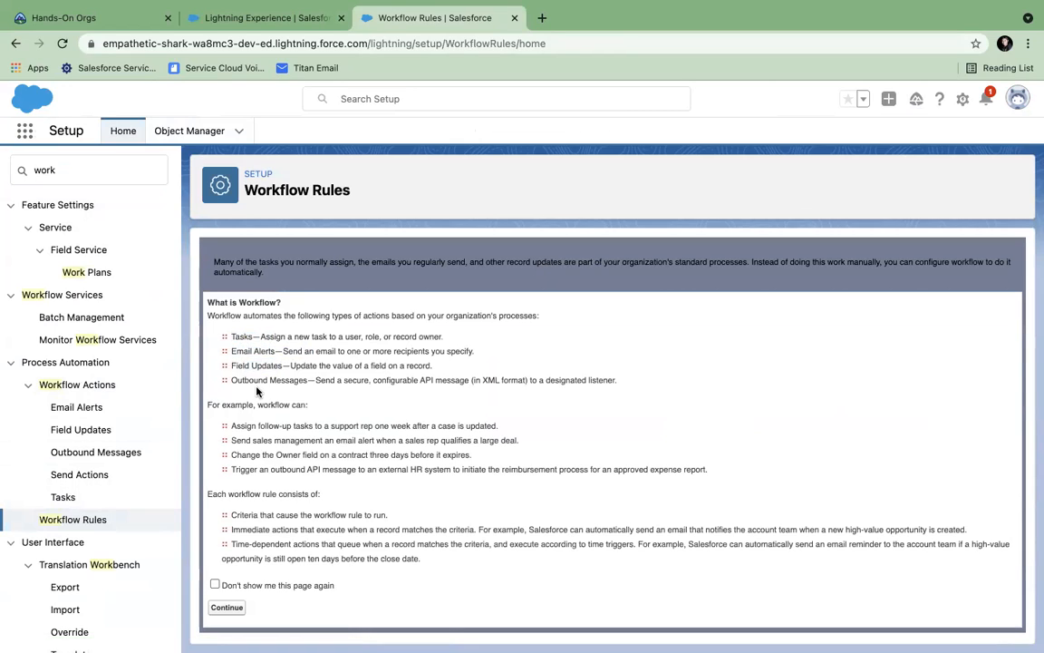
- Continue past the introduction and create a new rule on the Account object, advancing to Step 2
click(226, 607)
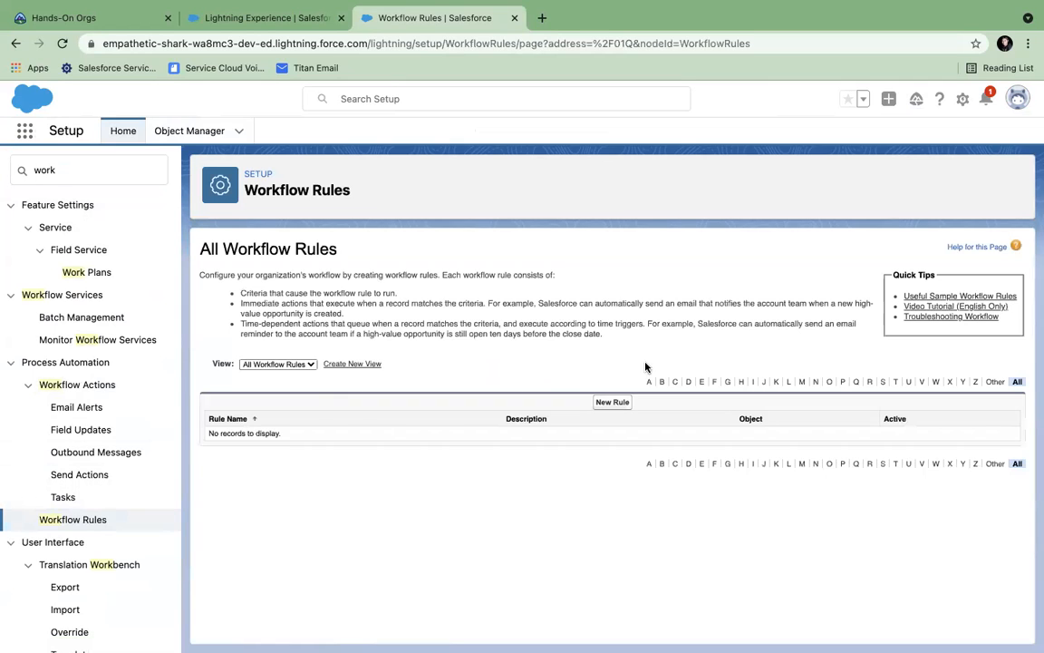
click(613, 401)
click(387, 379)
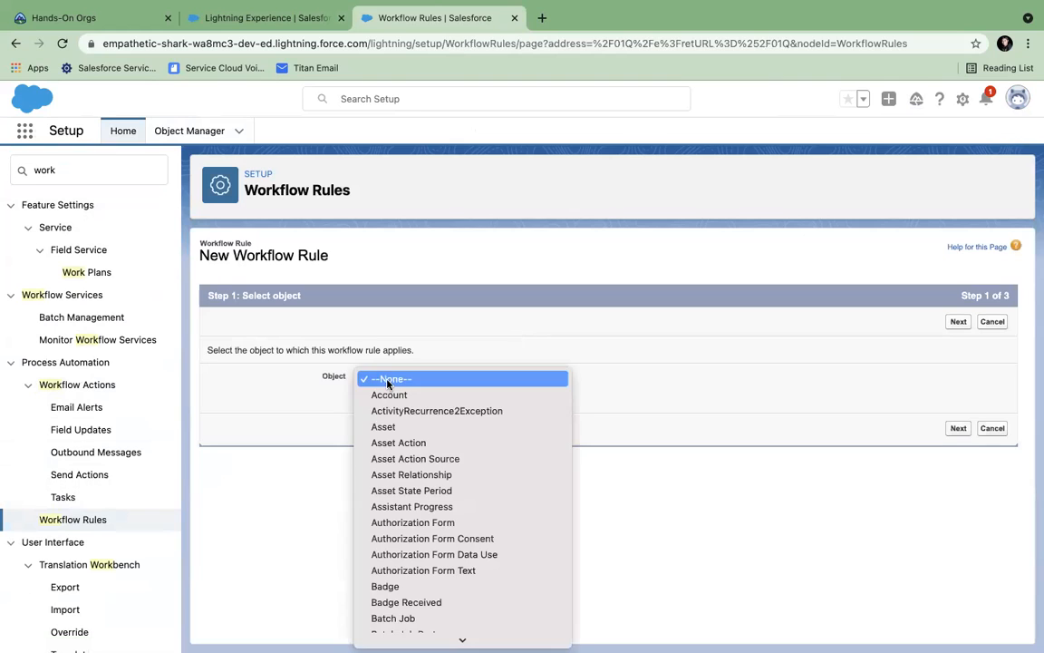
click(388, 394)
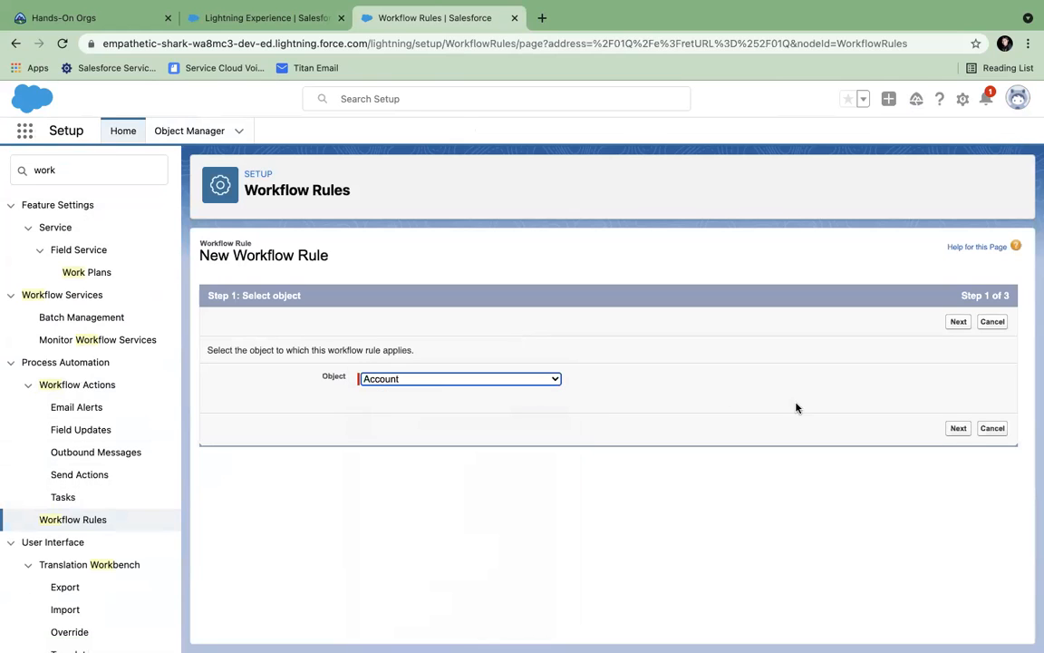
click(958, 322)
click(388, 403)
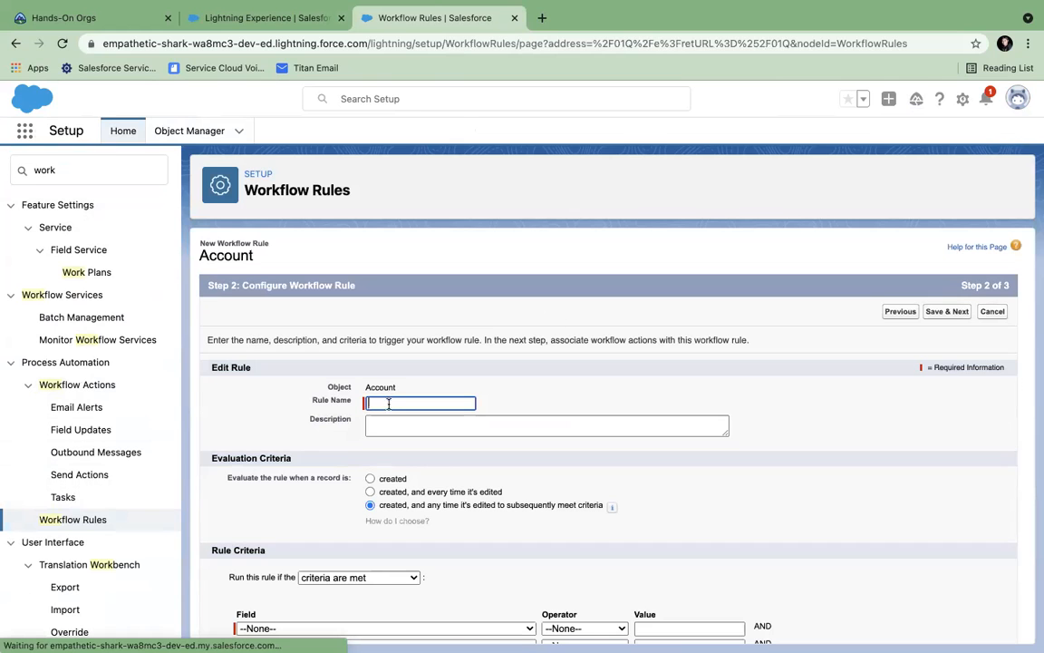
- Name the rule 'New Account is Created' and evaluate it only when a record is created
scroll(362, 371, down, 2)
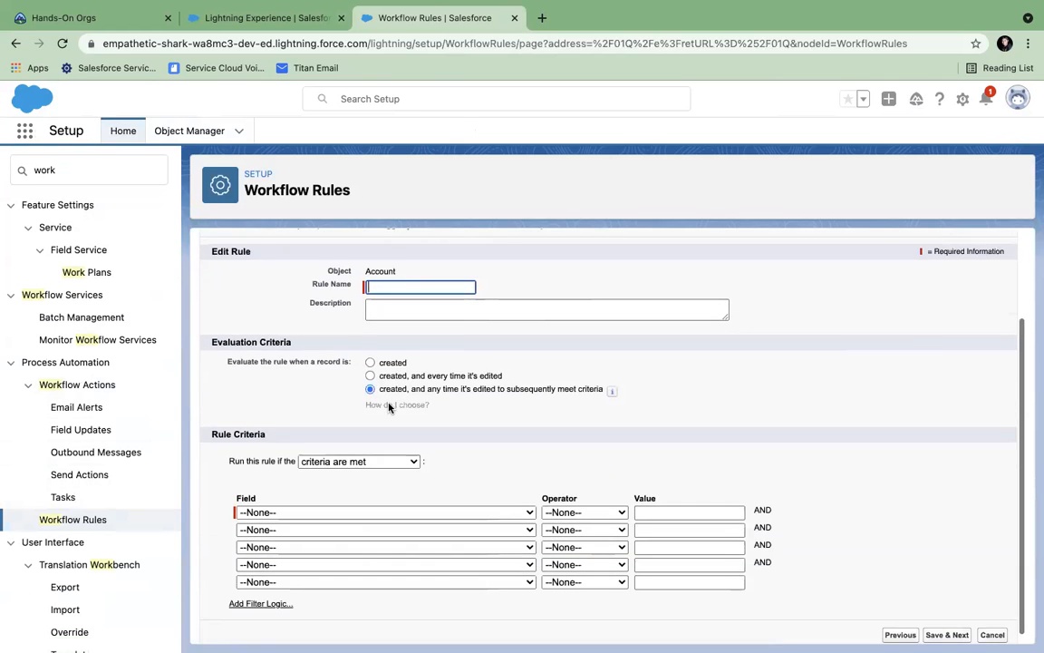
click(375, 288)
text(Account is C)
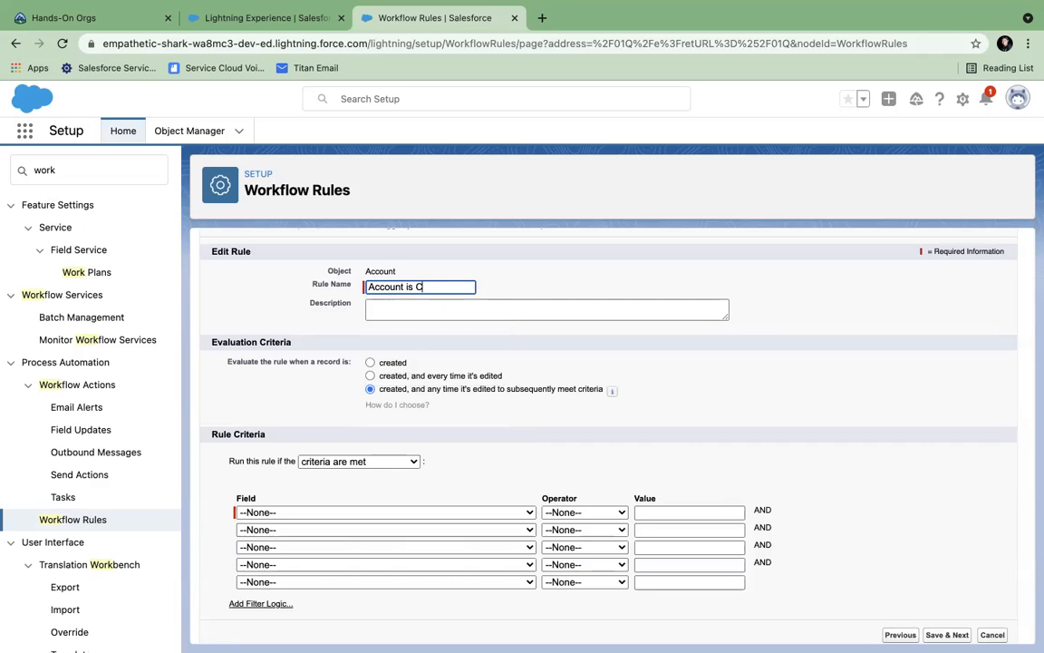
text(reated)
click(369, 287)
text(N)
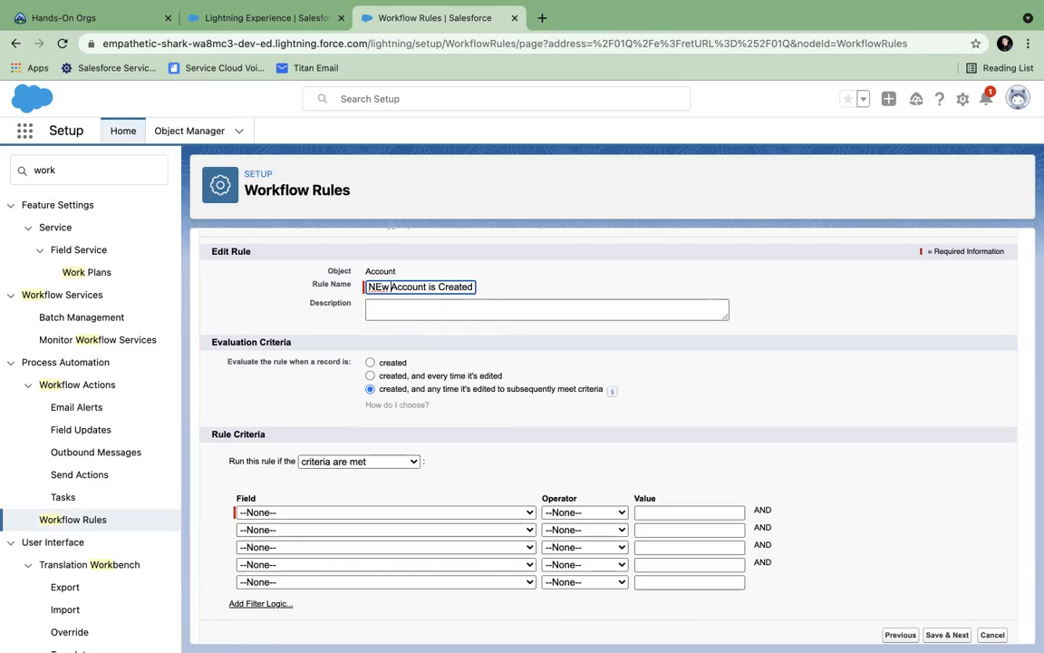
text(ew)
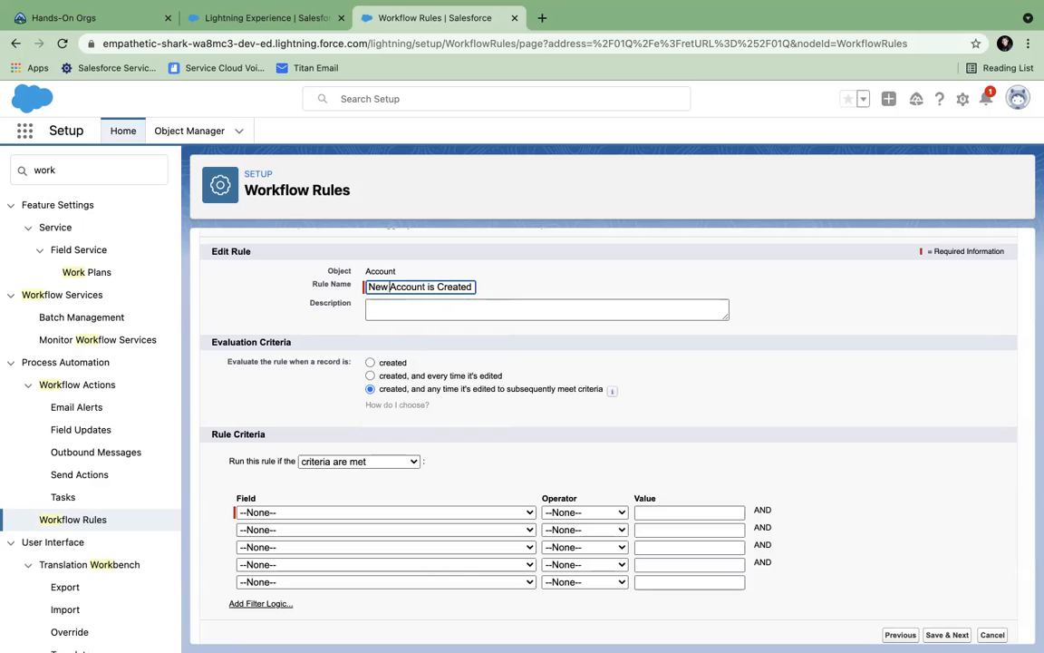
click(371, 363)
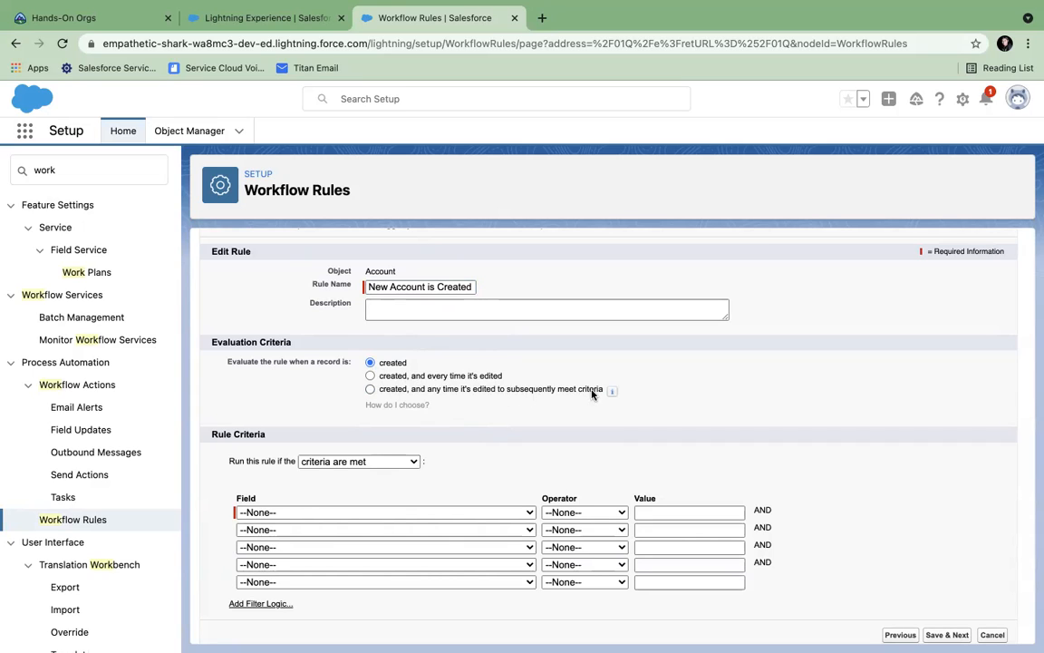
- Keep 'criteria are met' and set the criterion Account: Active equals Yes through the value lookup
click(413, 461)
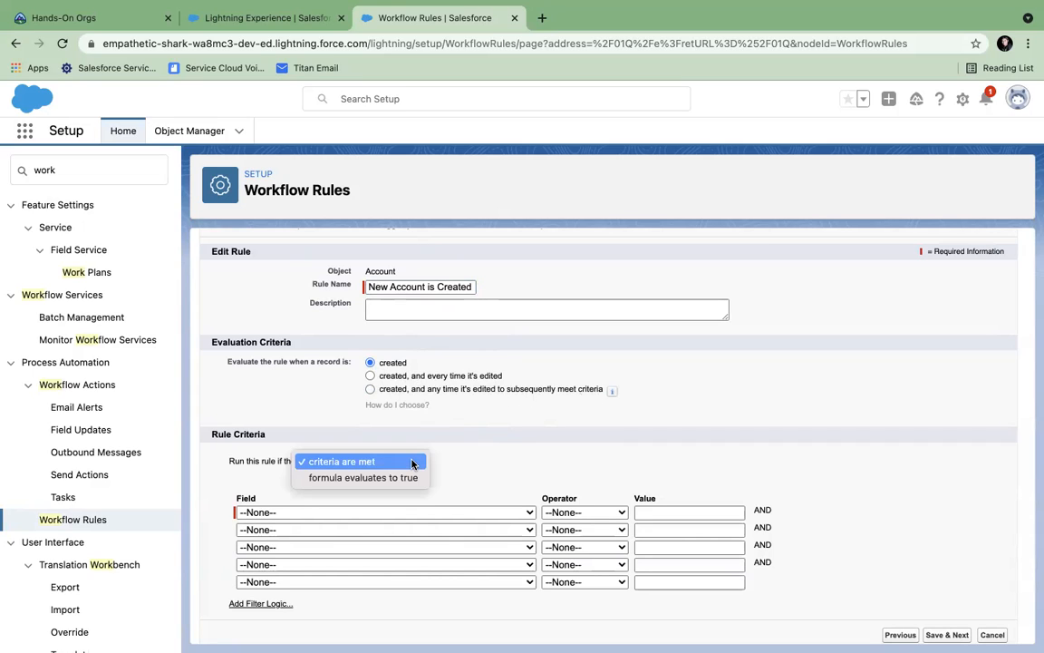
click(471, 455)
click(333, 513)
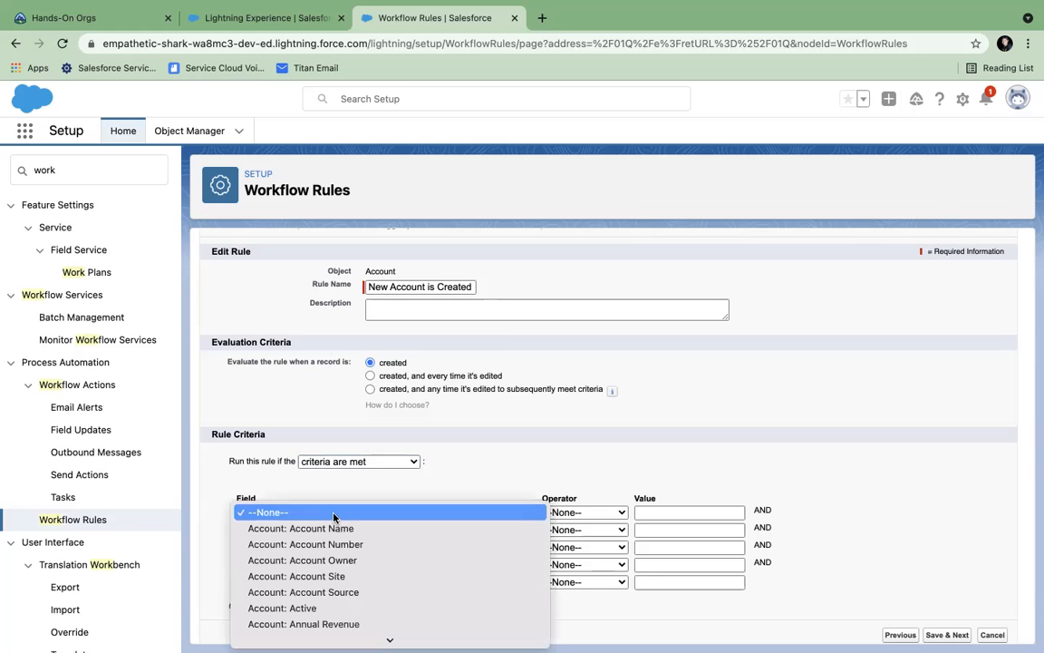
click(303, 608)
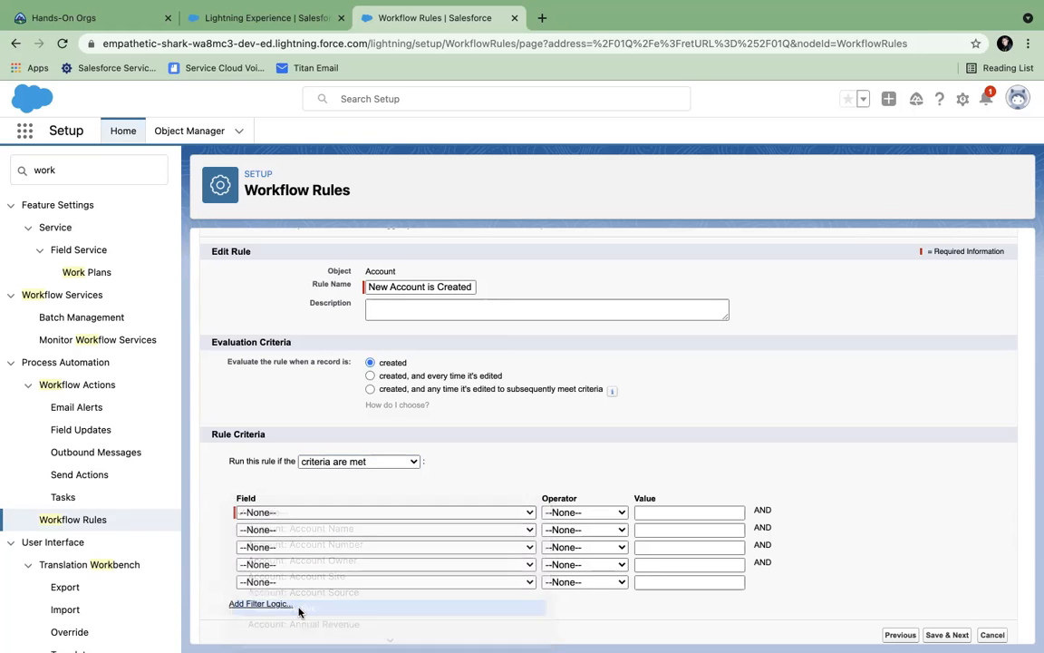
click(599, 512)
click(581, 528)
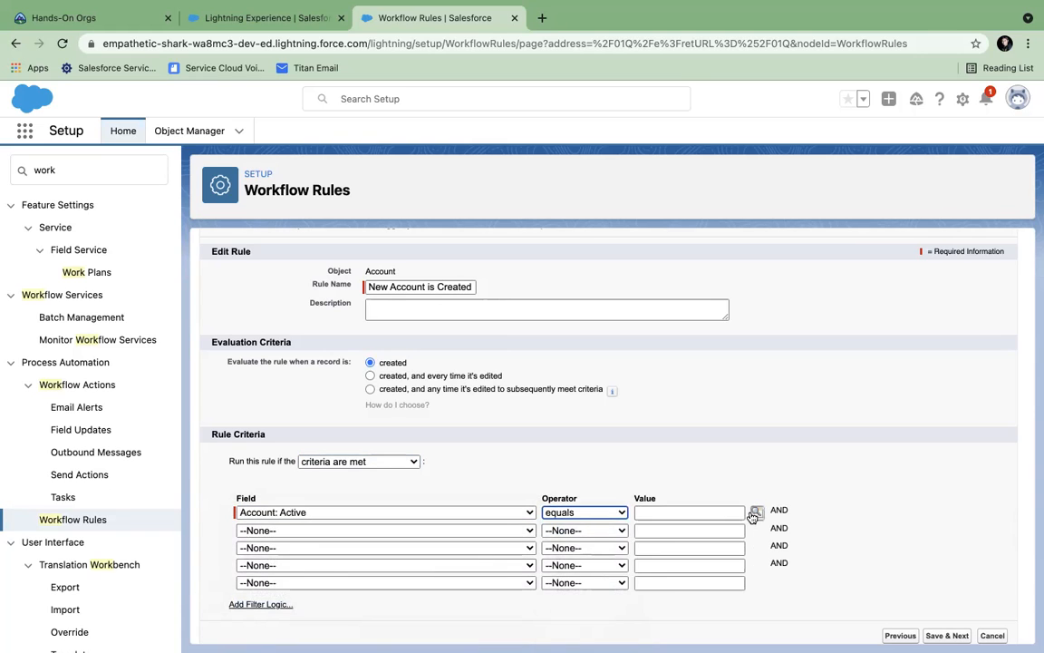
click(757, 512)
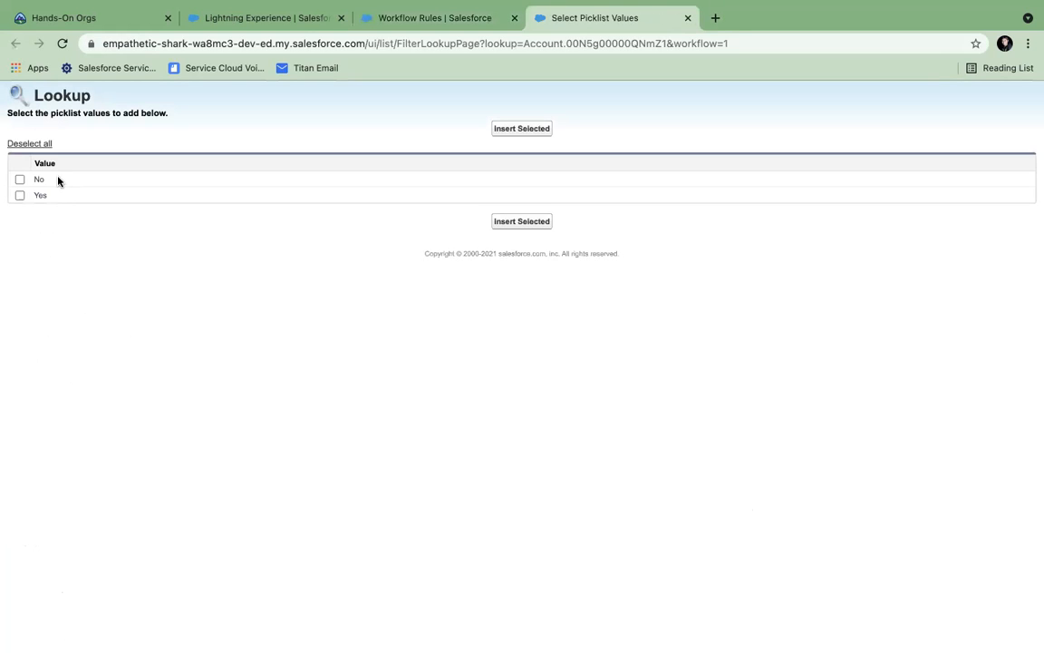
click(20, 194)
click(535, 130)
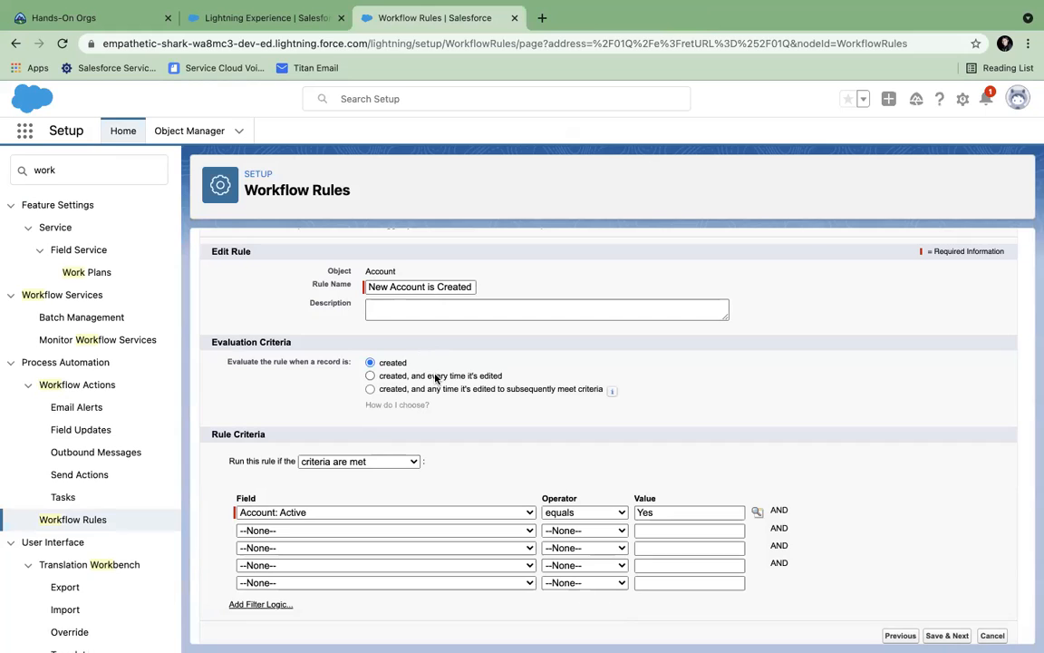
click(394, 286)
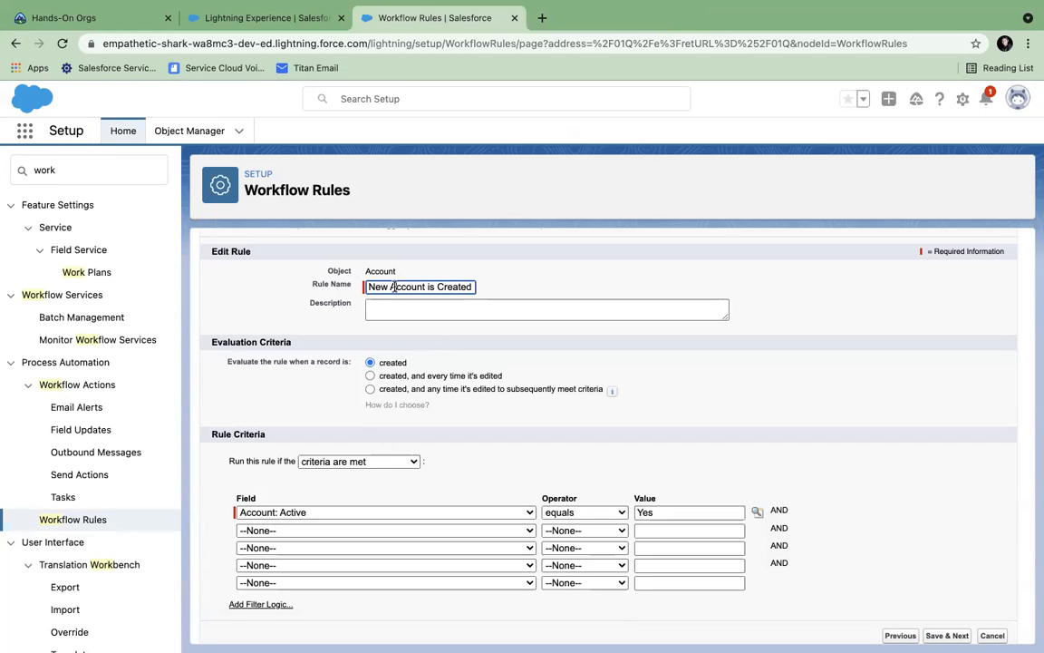
- Rename the rule to 'Account is Active' and evaluate it on creation and edits that meet criteria
text(Active)
scroll(408, 485, down, 1)
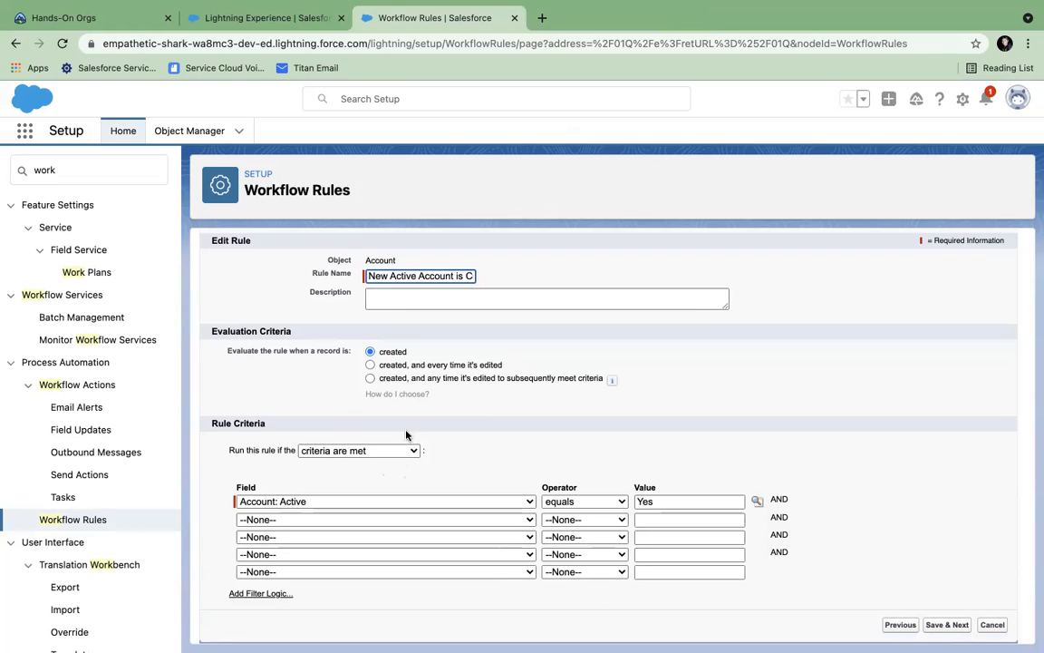
click(370, 379)
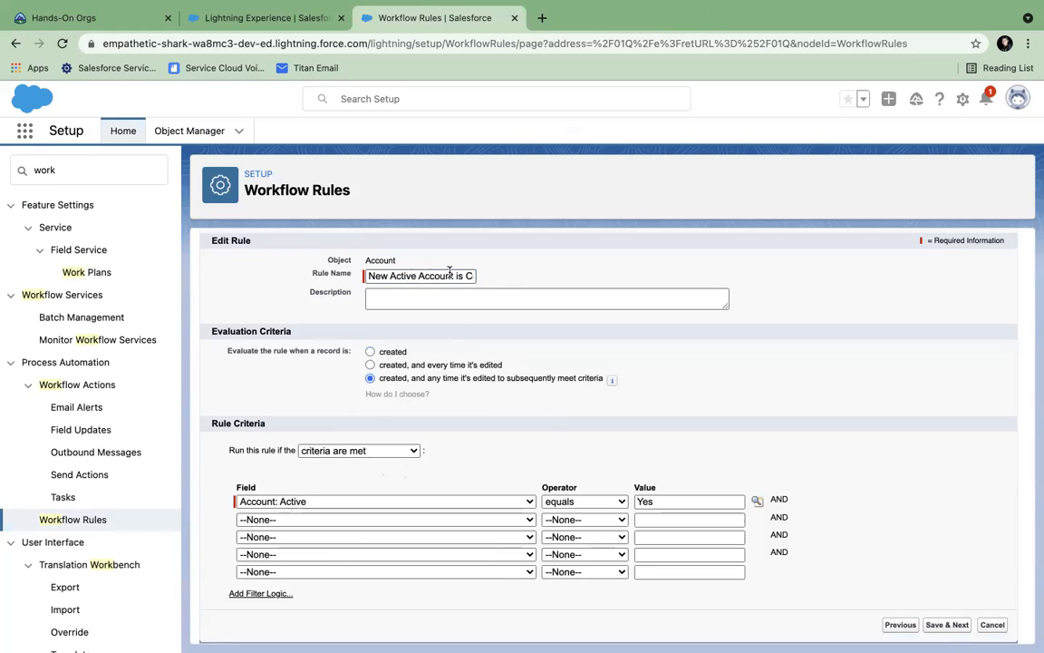
drag(468, 276, 628, 281)
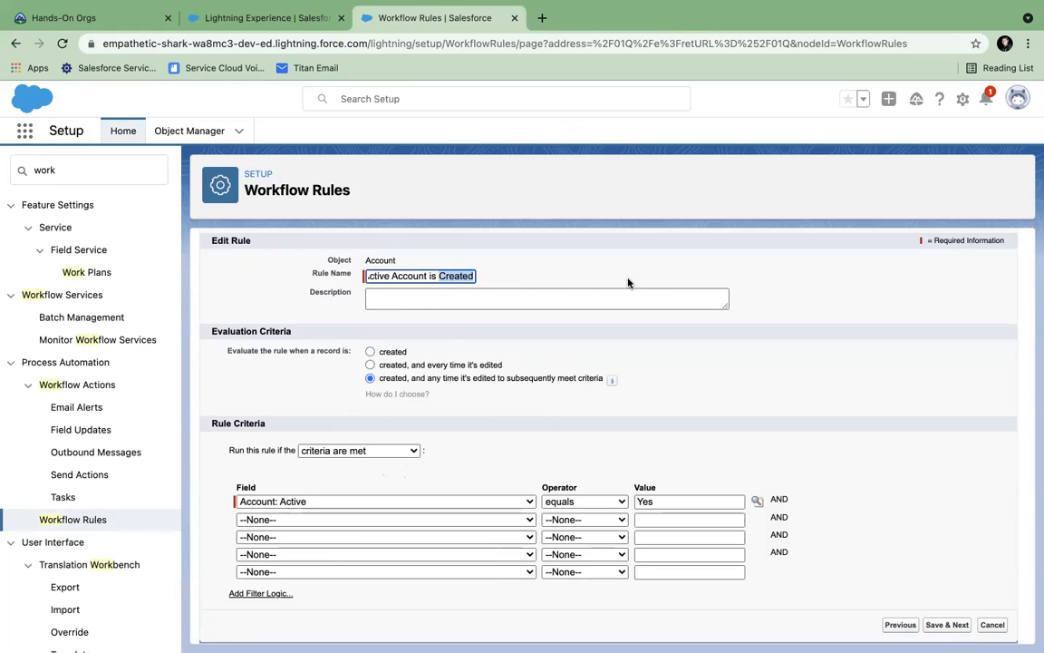
text(One)
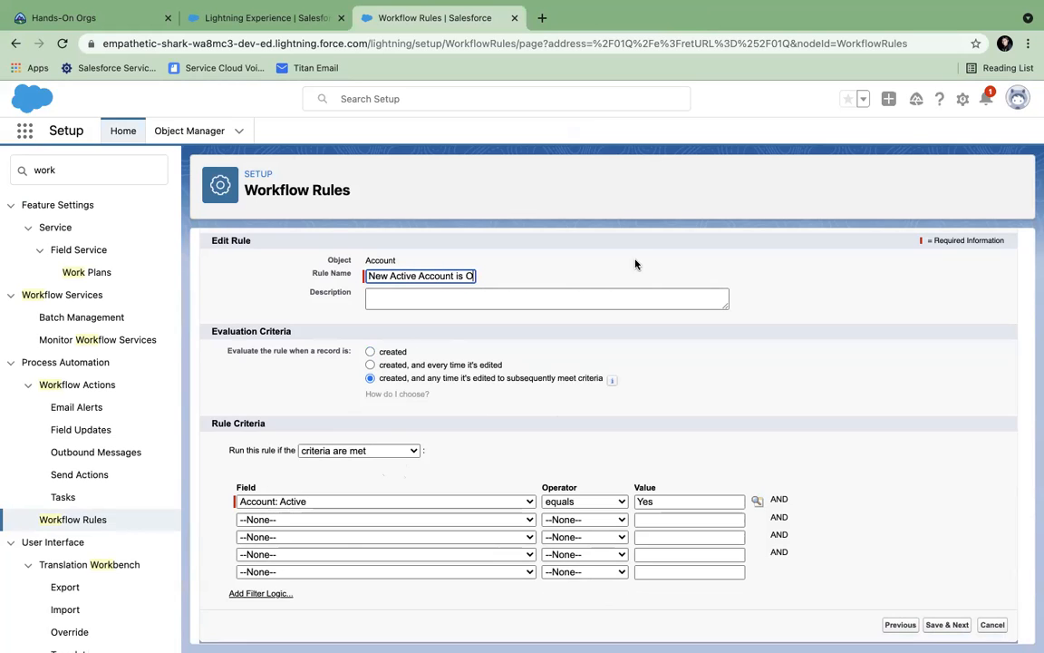
drag(416, 276, 338, 283)
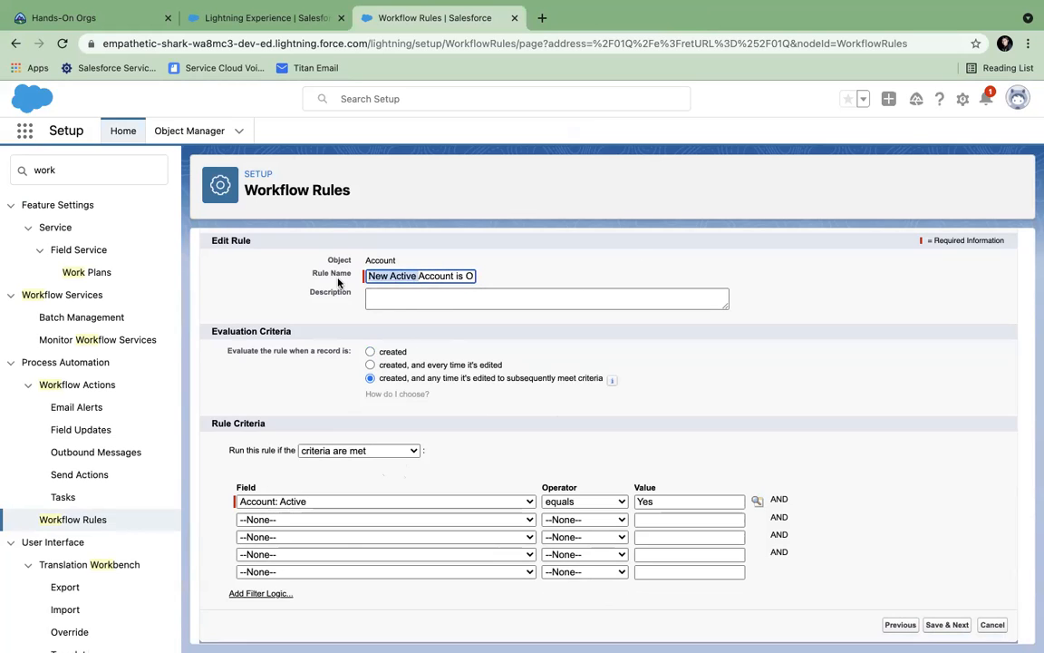
key(BackSpace)
click(450, 275)
key(BackSpace)
text(Active)
click(599, 346)
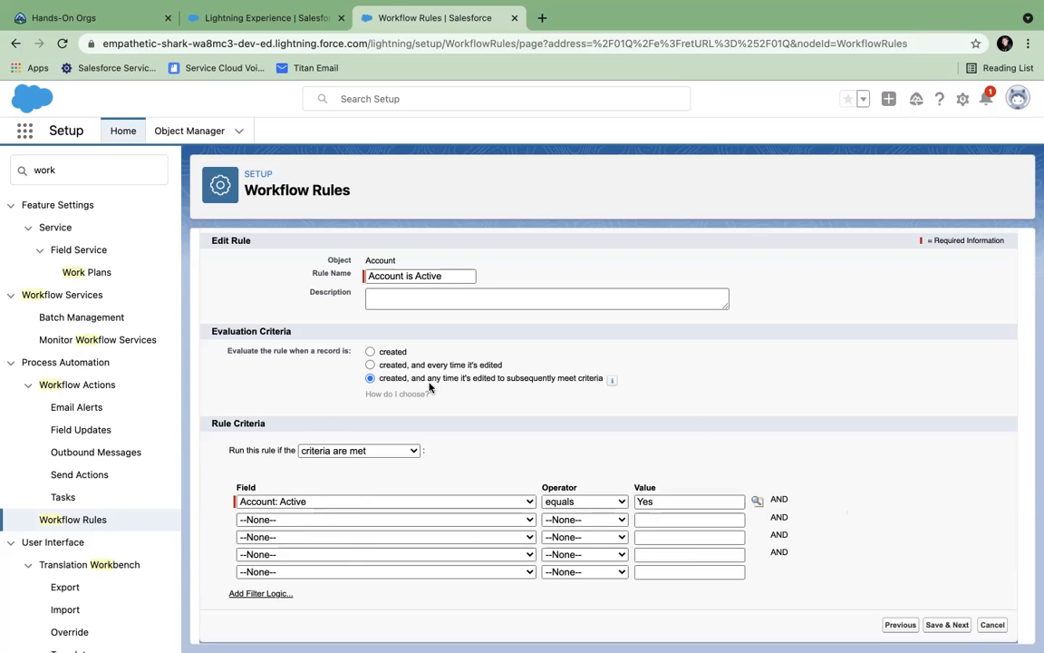
- Review the chosen evaluation option, save the rule criteria, and start a New Task workflow action
drag(428, 381, 602, 382)
click(708, 375)
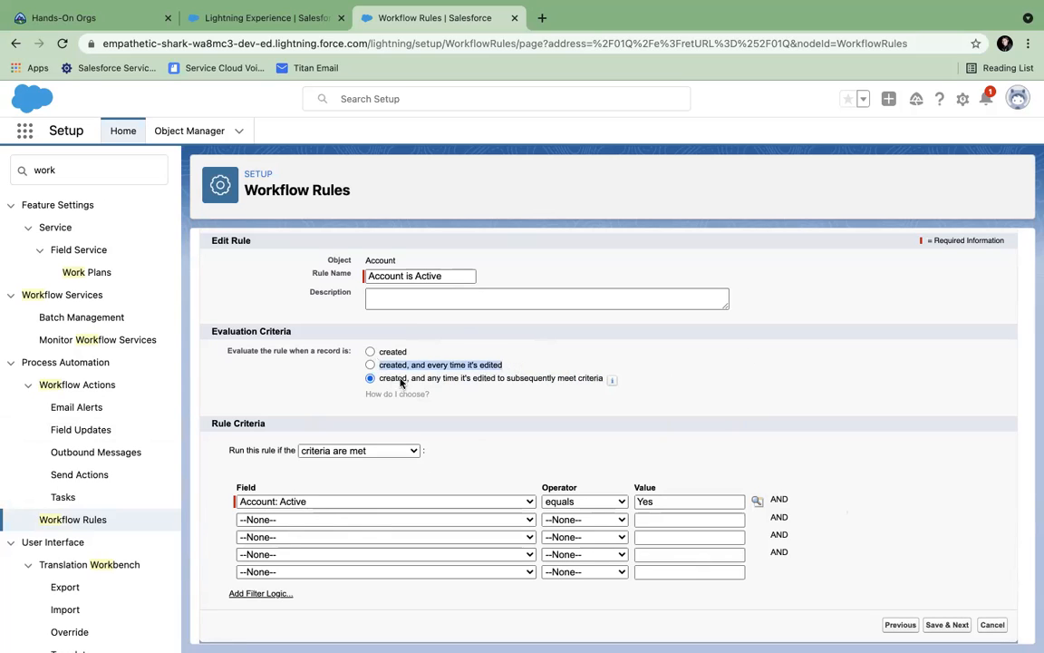
drag(380, 379, 608, 378)
click(762, 355)
drag(380, 378, 603, 382)
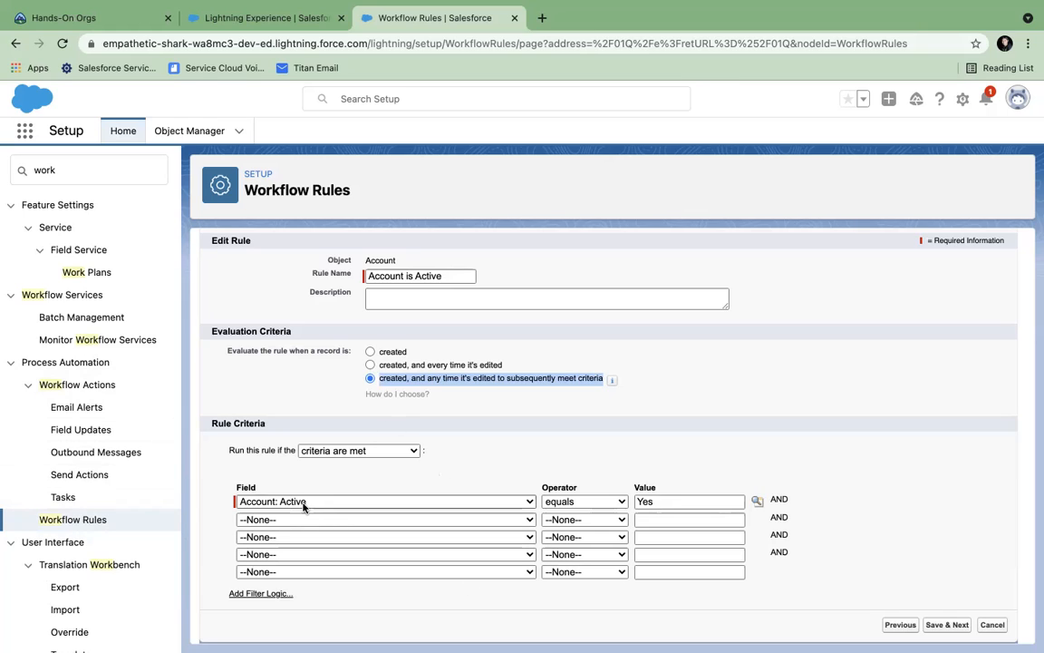
click(380, 380)
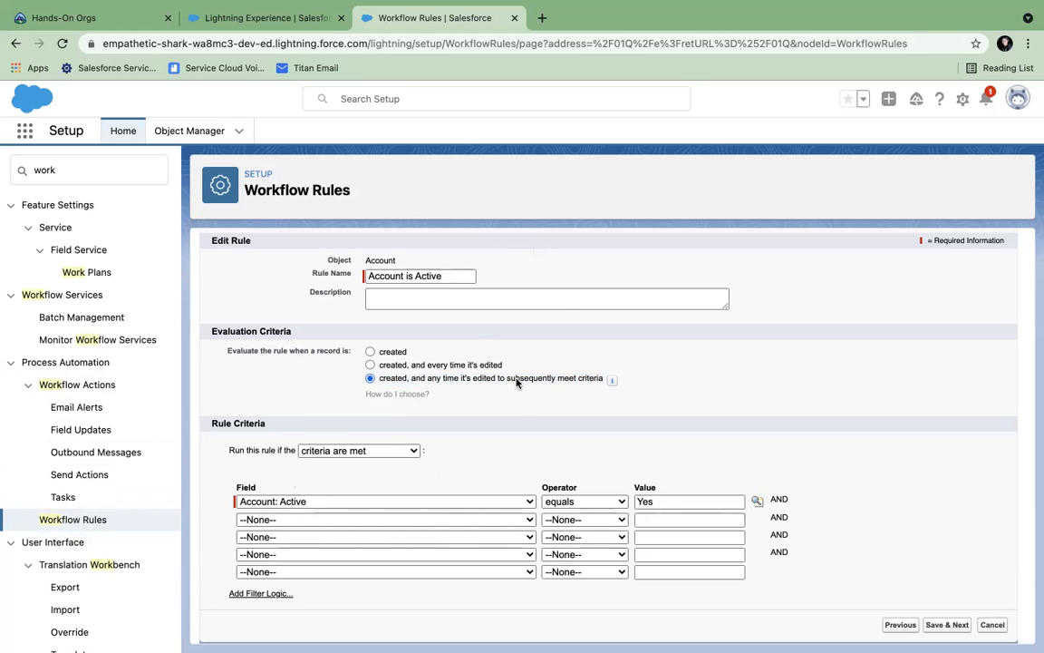
click(947, 625)
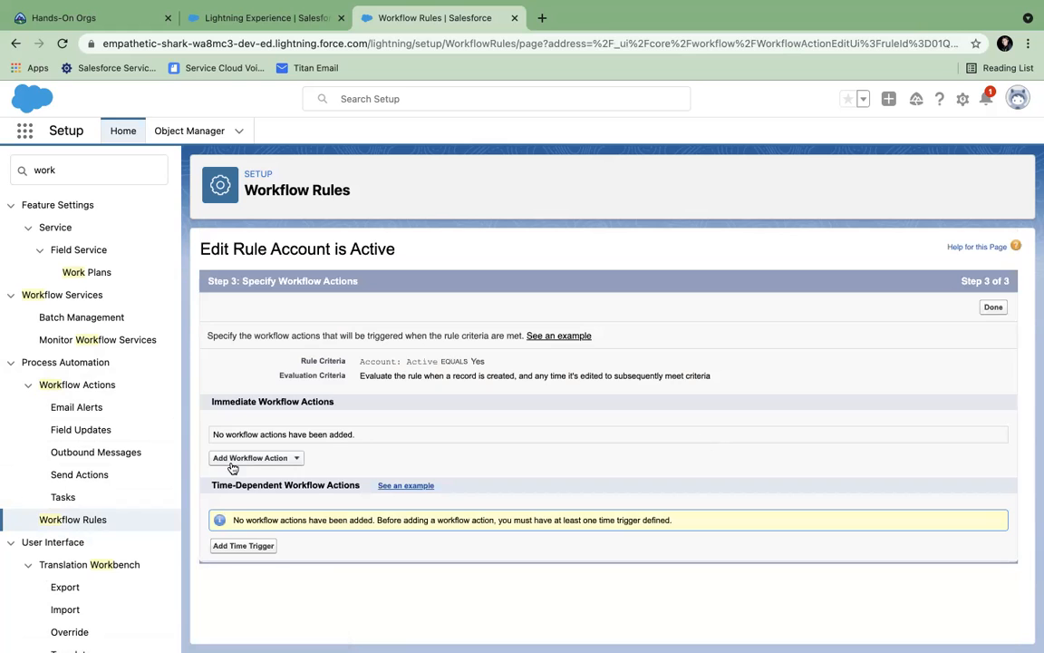
click(268, 459)
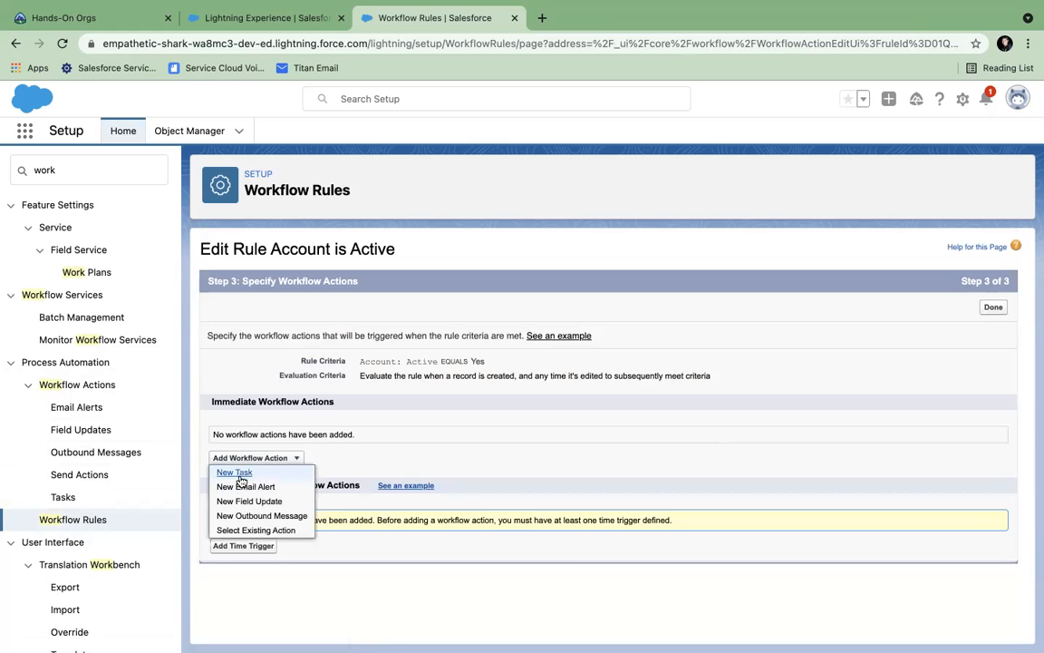
click(237, 472)
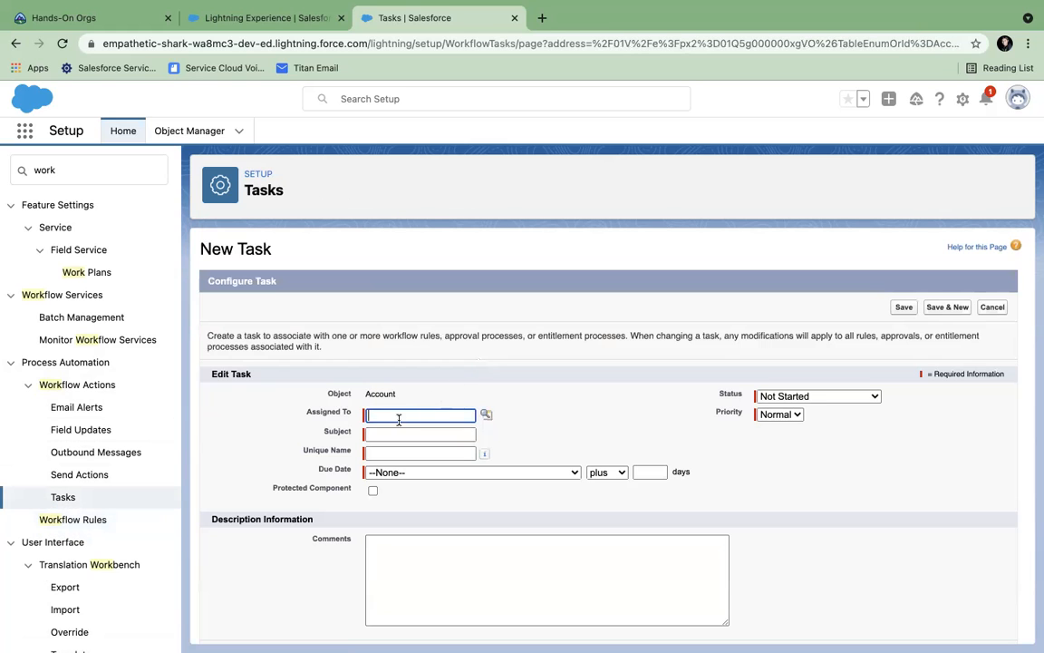
- Assign the task to a user from the lookup and give it the subject 'Need to Call'
click(400, 416)
click(487, 415)
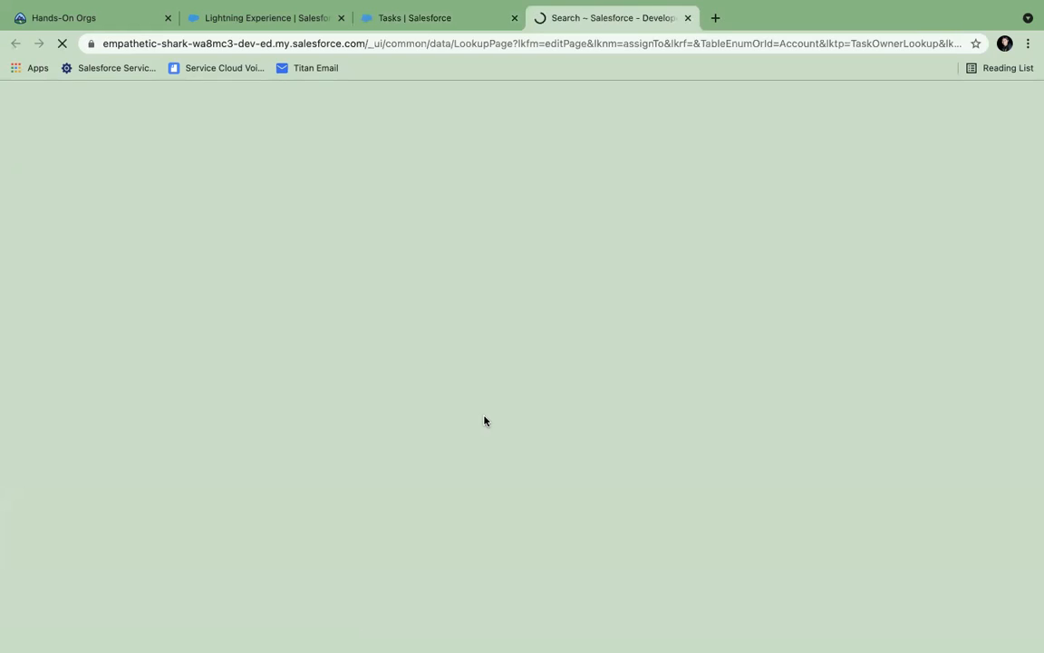
click(56, 226)
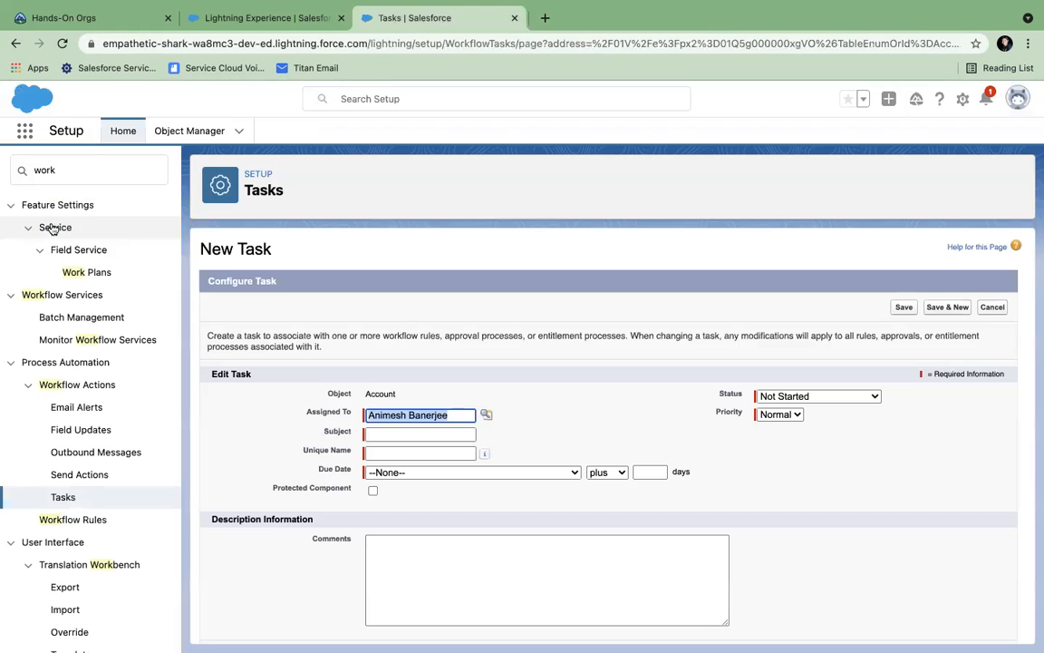
click(401, 433)
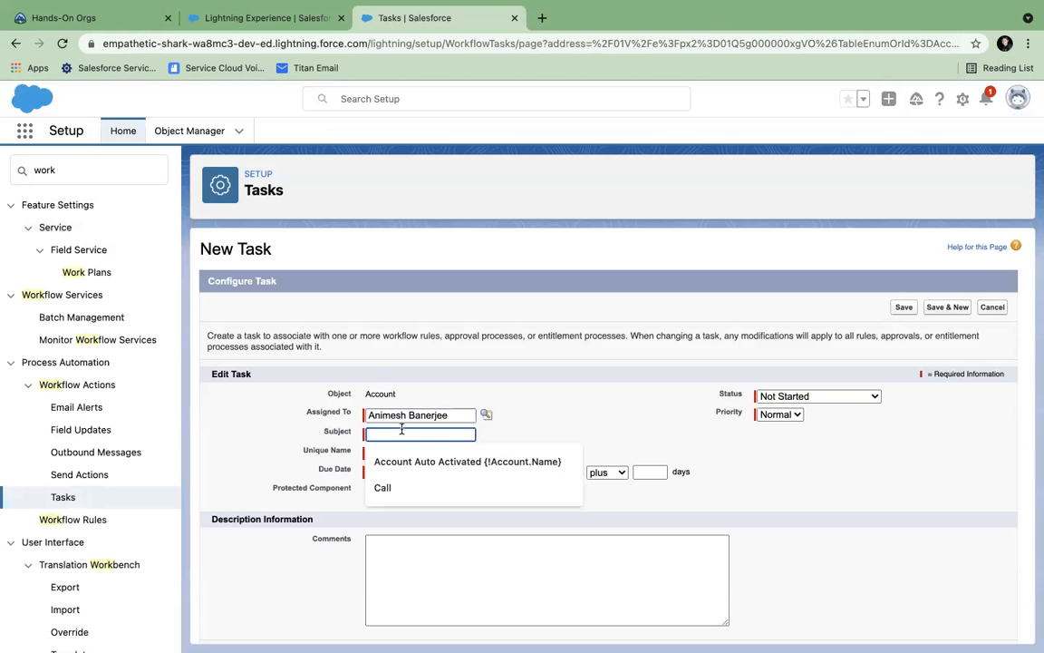
text(Need to C)
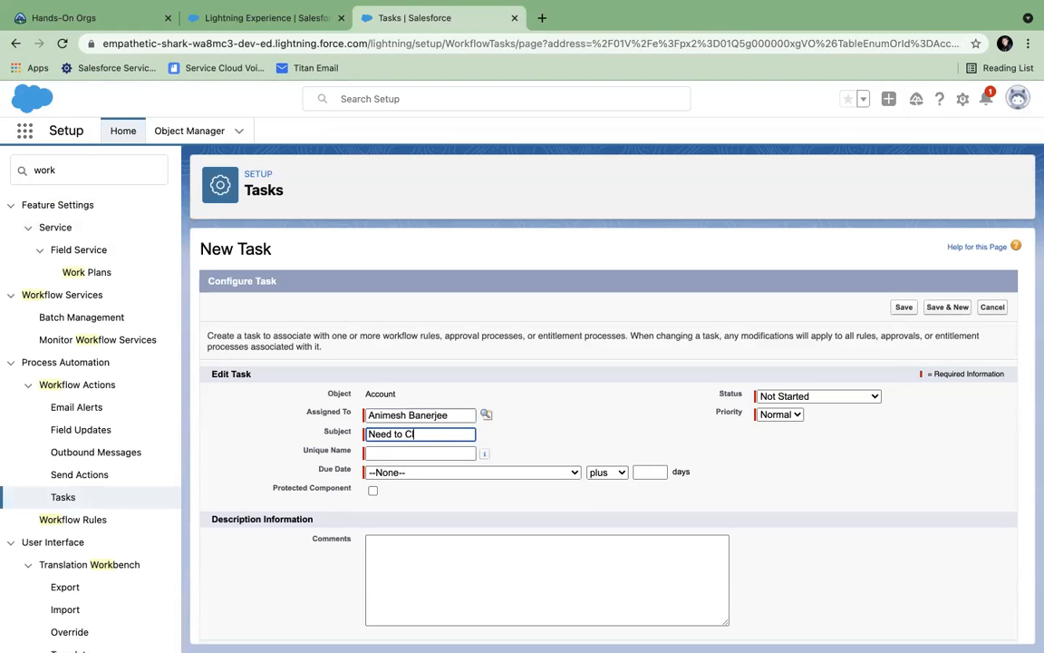
key(BackSpace)
key(BackSpace)
key(BackSpace)
text(all)
key(Tab)
- Set the due date to Account: Created Date plus 3 days and High priority, then save the task
click(397, 475)
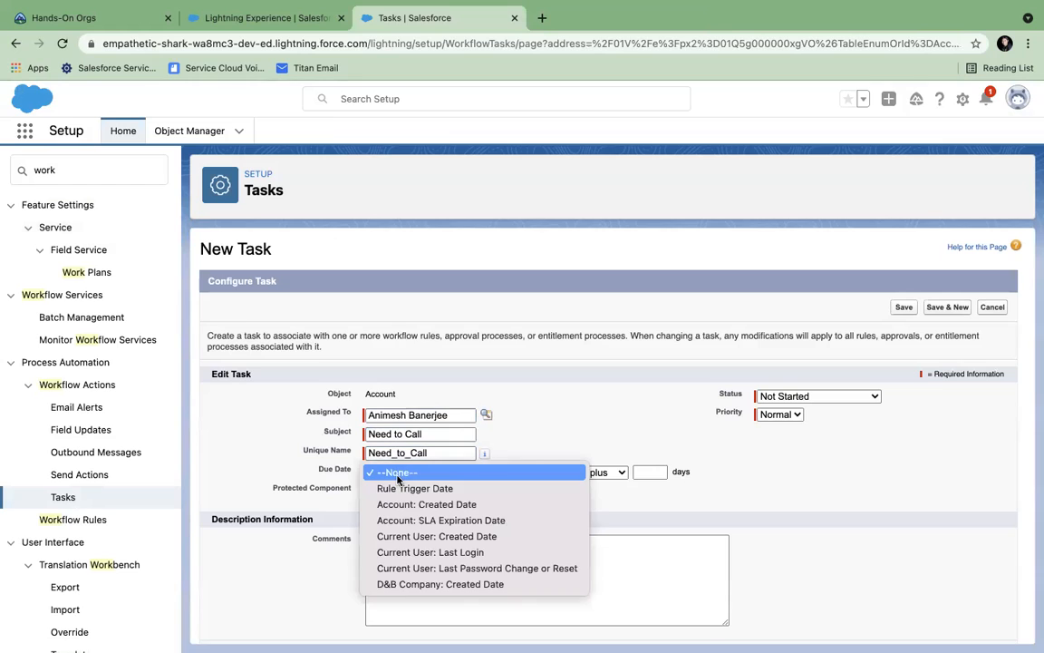
click(413, 504)
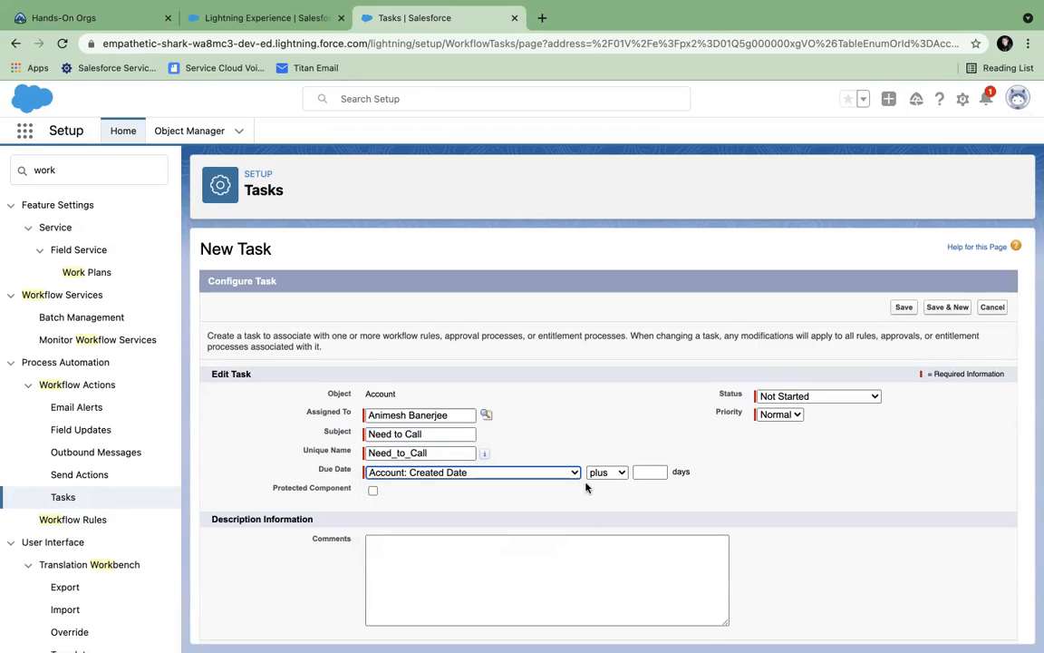
click(642, 472)
text(3)
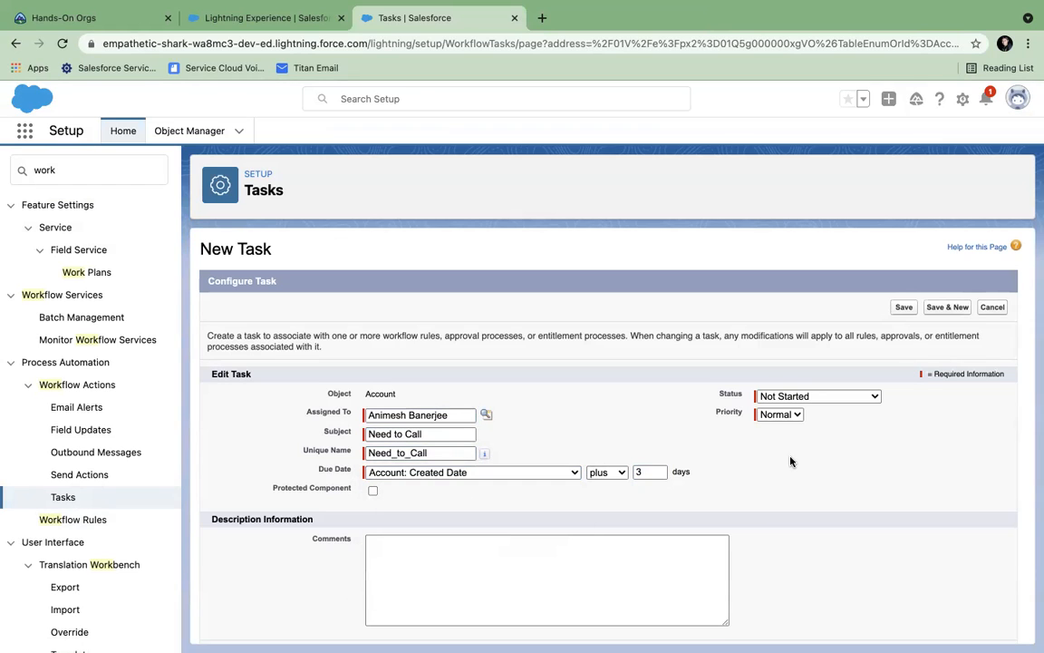
click(794, 418)
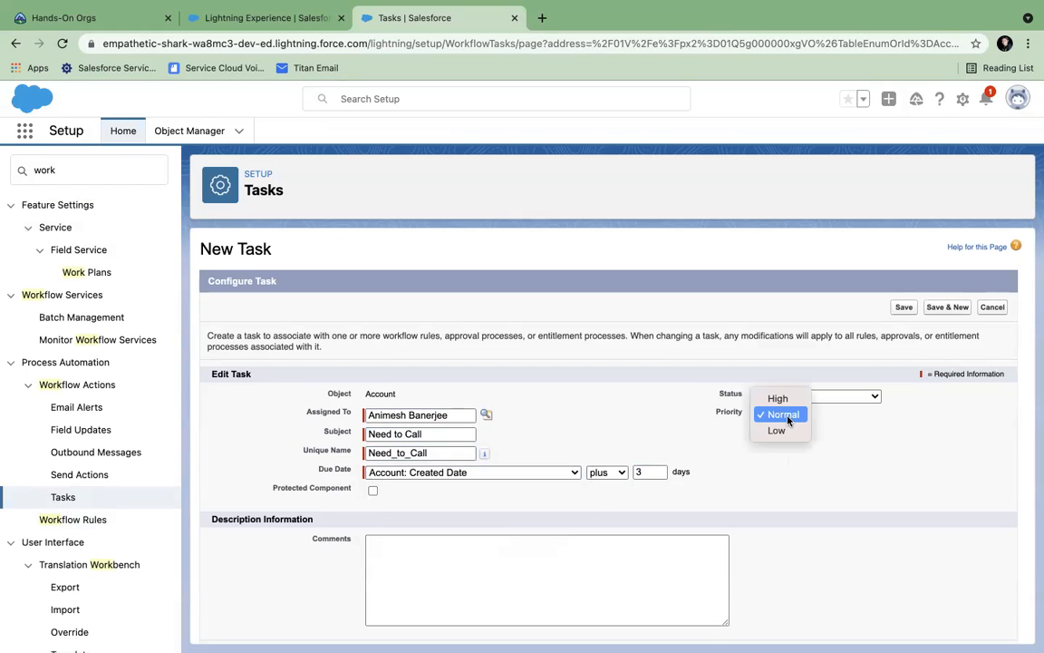
click(772, 398)
click(538, 561)
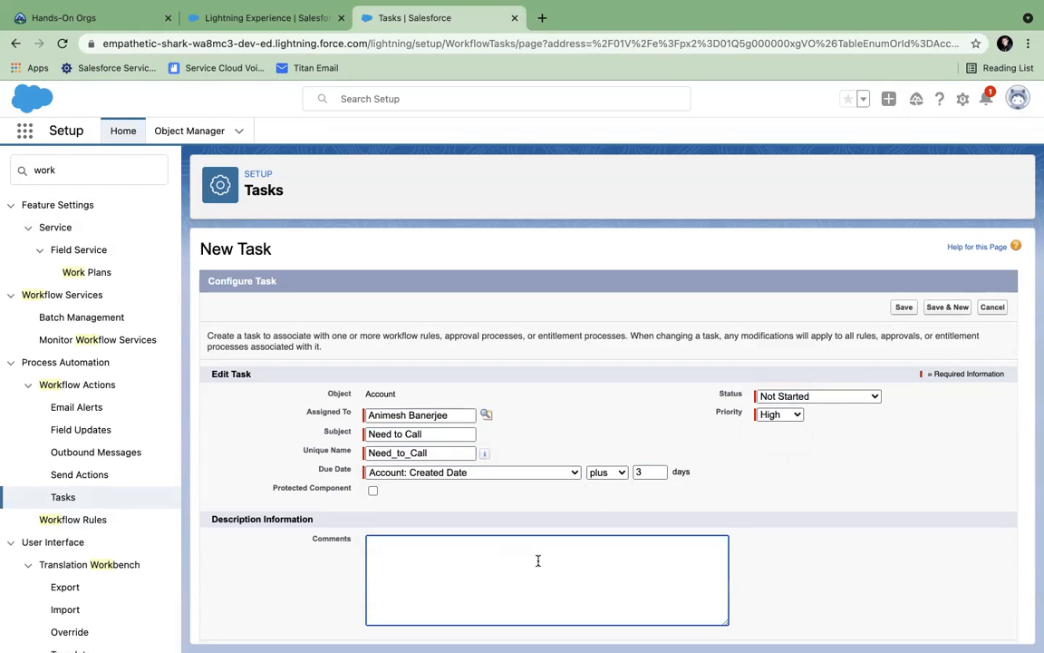
scroll(537, 561, down, 1)
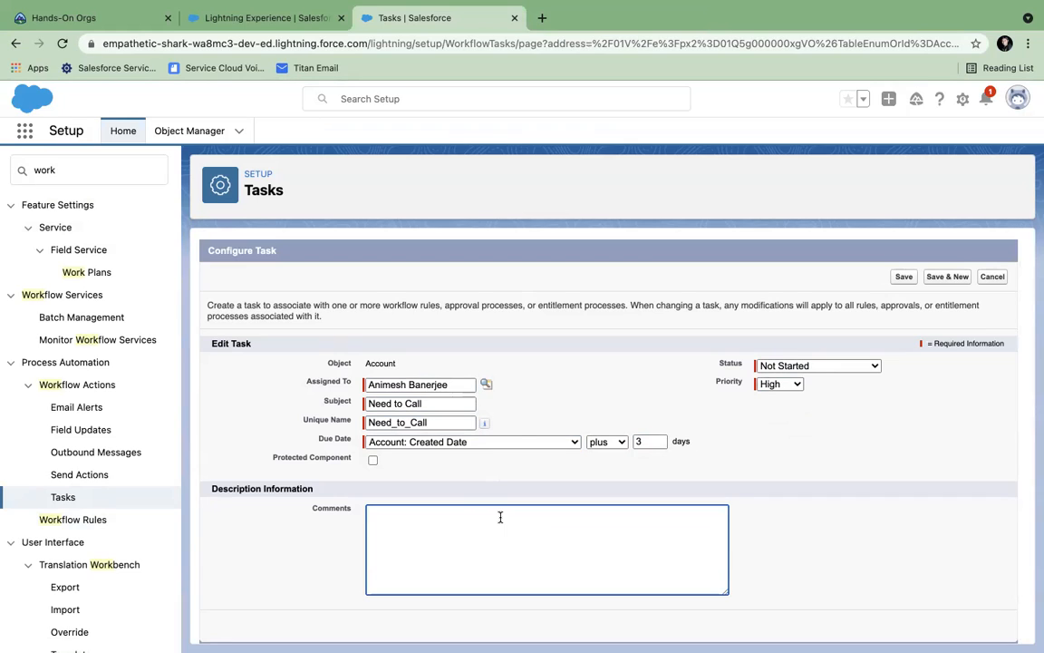
click(903, 278)
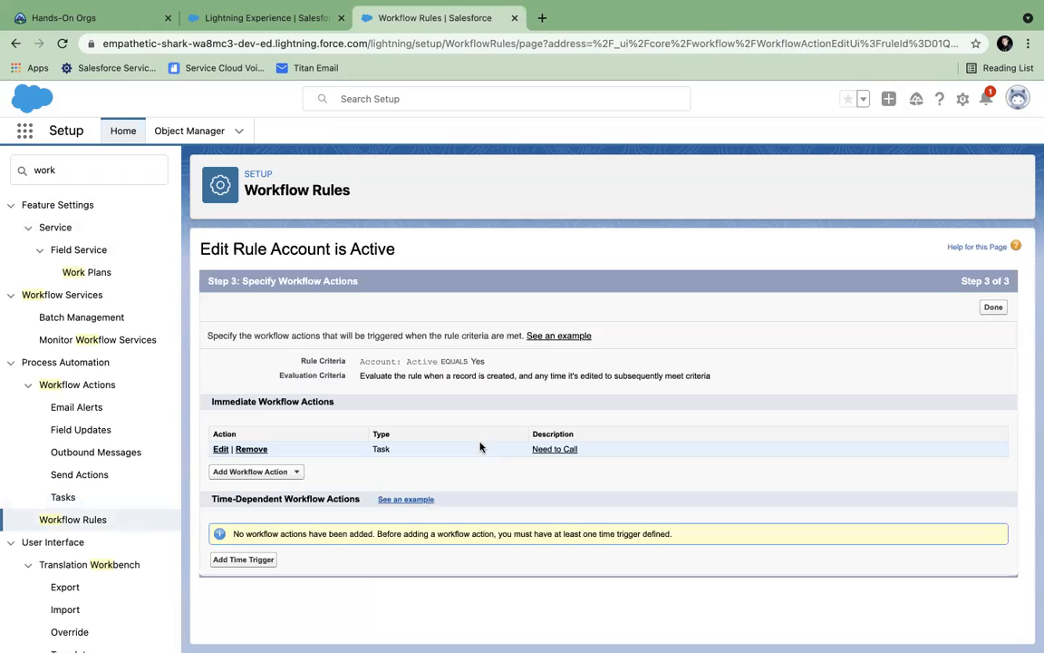
- Start a New Email Alert, then go to Classic Email Templates with a Quick Find search for 'email te'
click(297, 474)
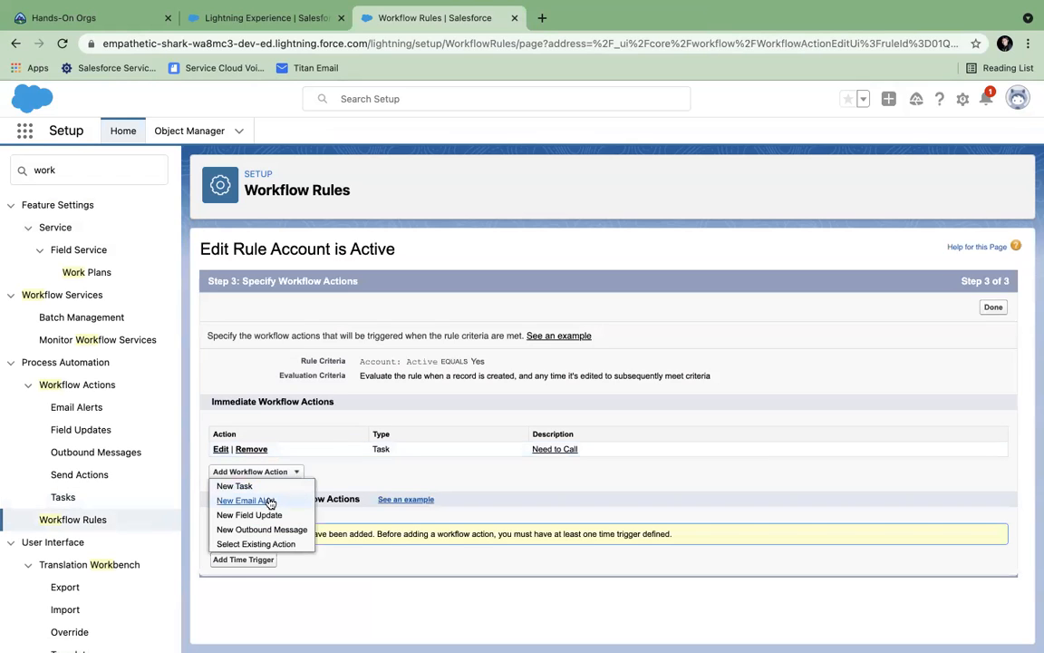
click(266, 500)
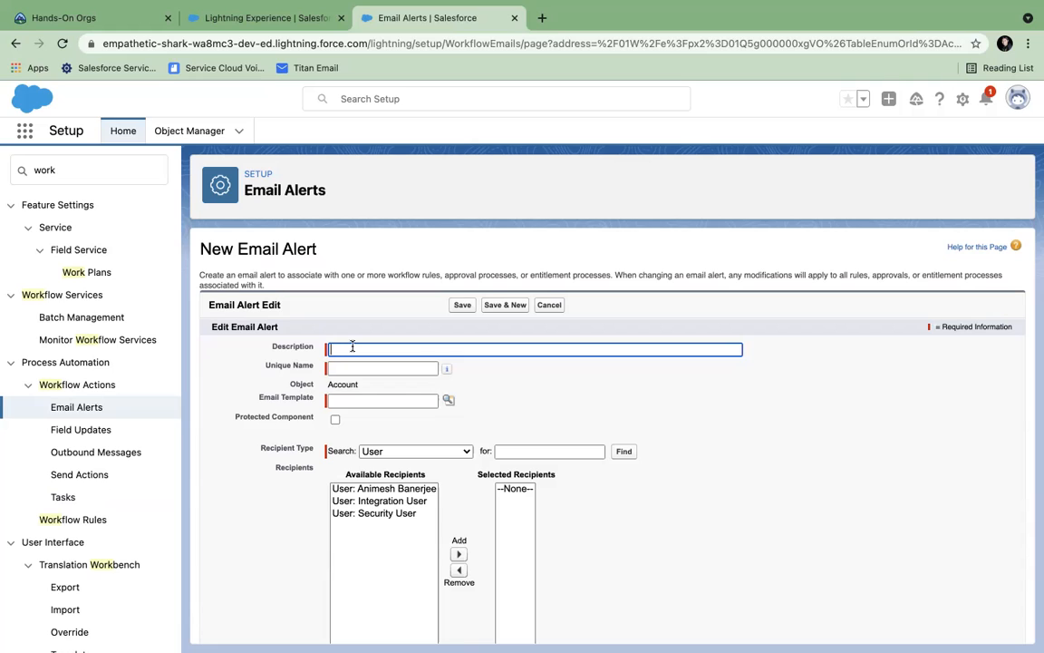
click(66, 176)
key(super+a)
text(email)
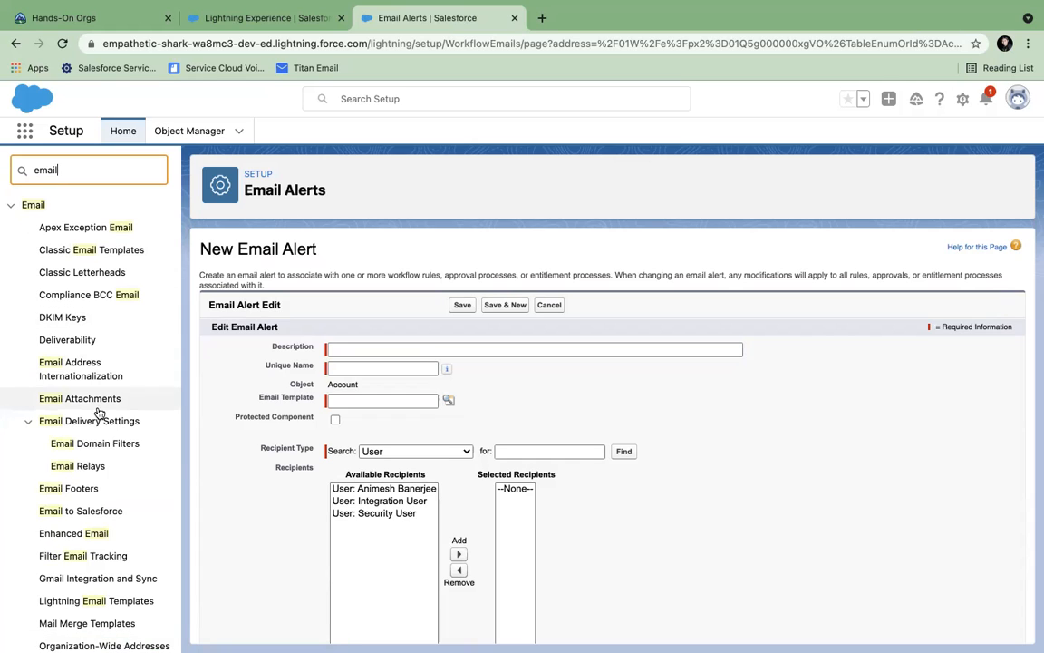
text( te)
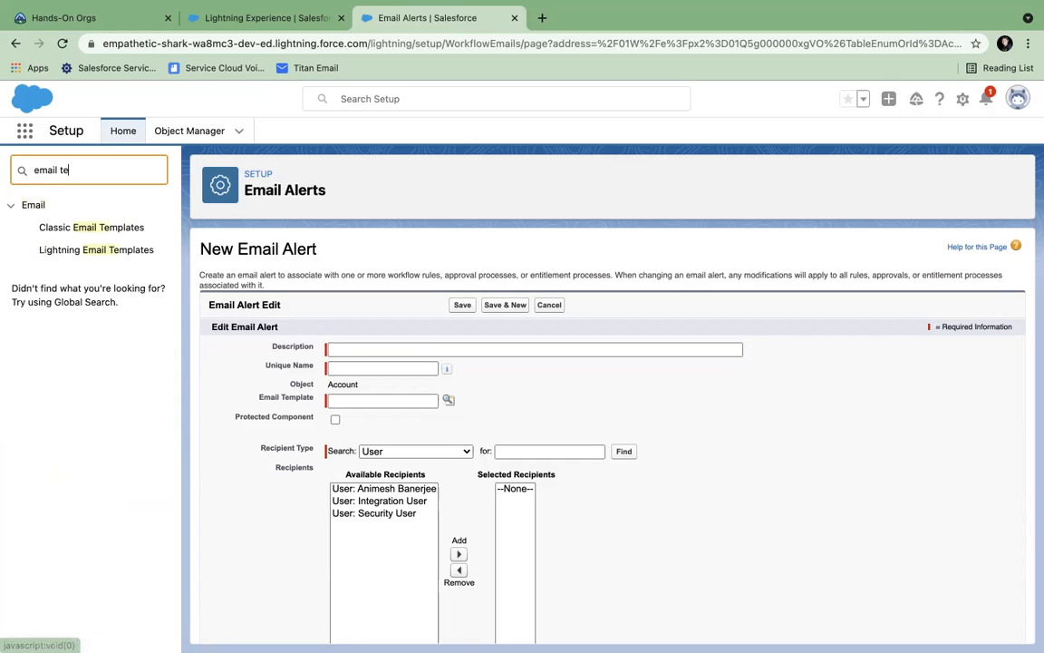
click(80, 230)
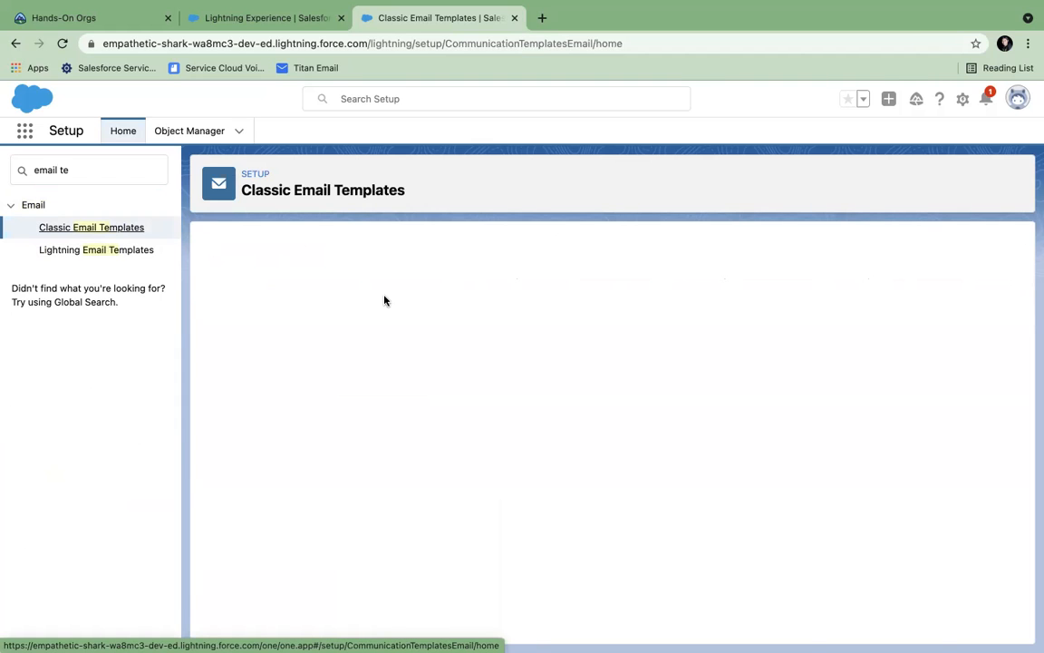
- Create a new Text email template and copy the {!Account.Name} merge field generated from Account Fields
click(486, 356)
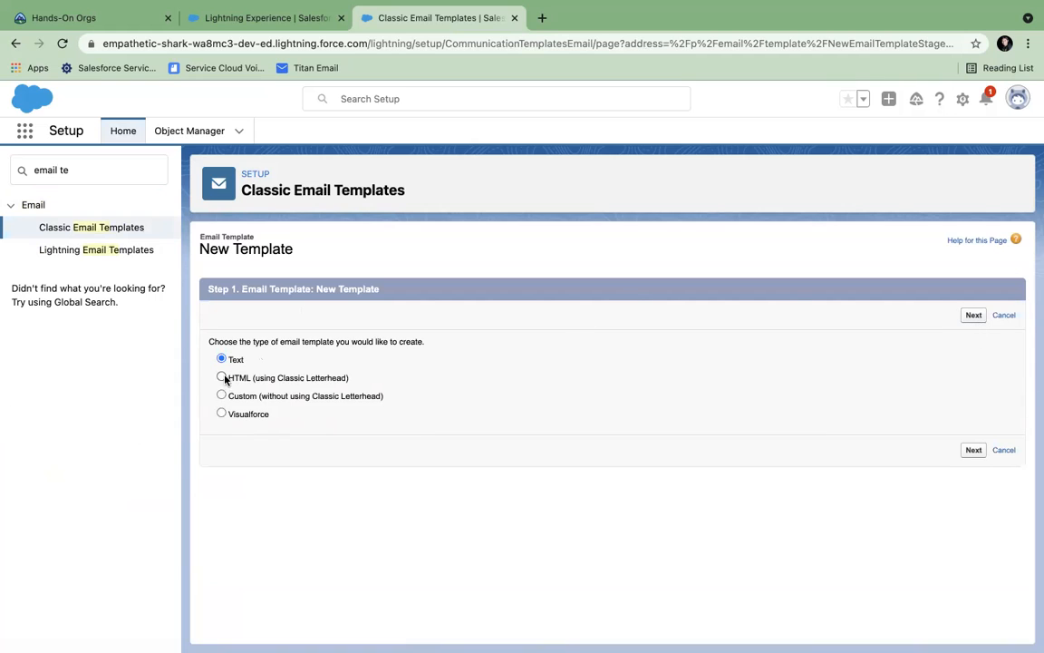
click(973, 316)
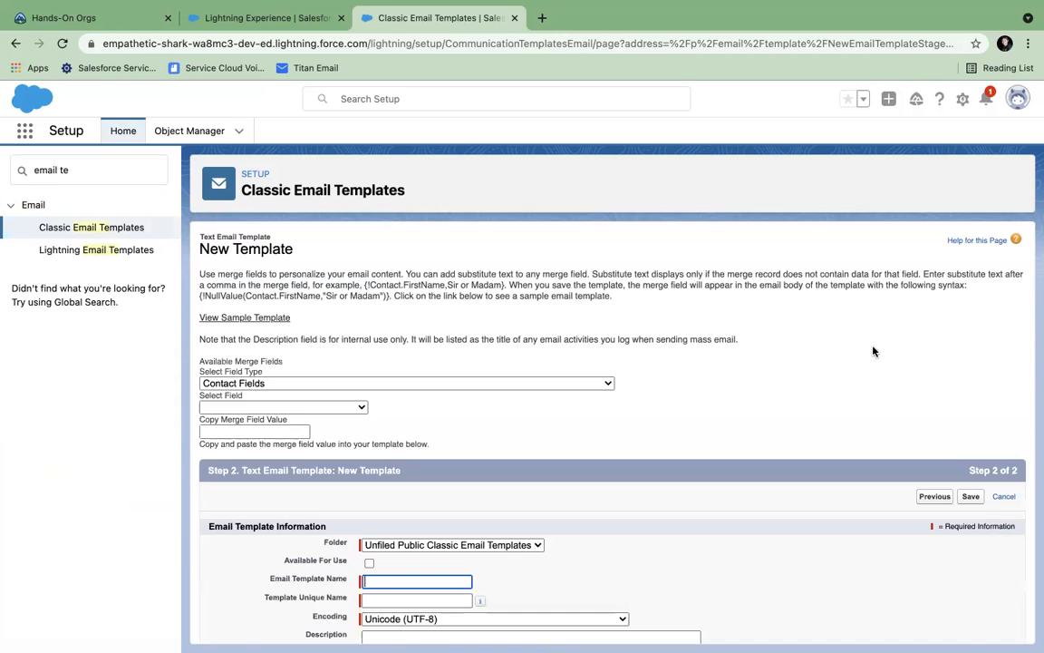
scroll(403, 405, down, 2)
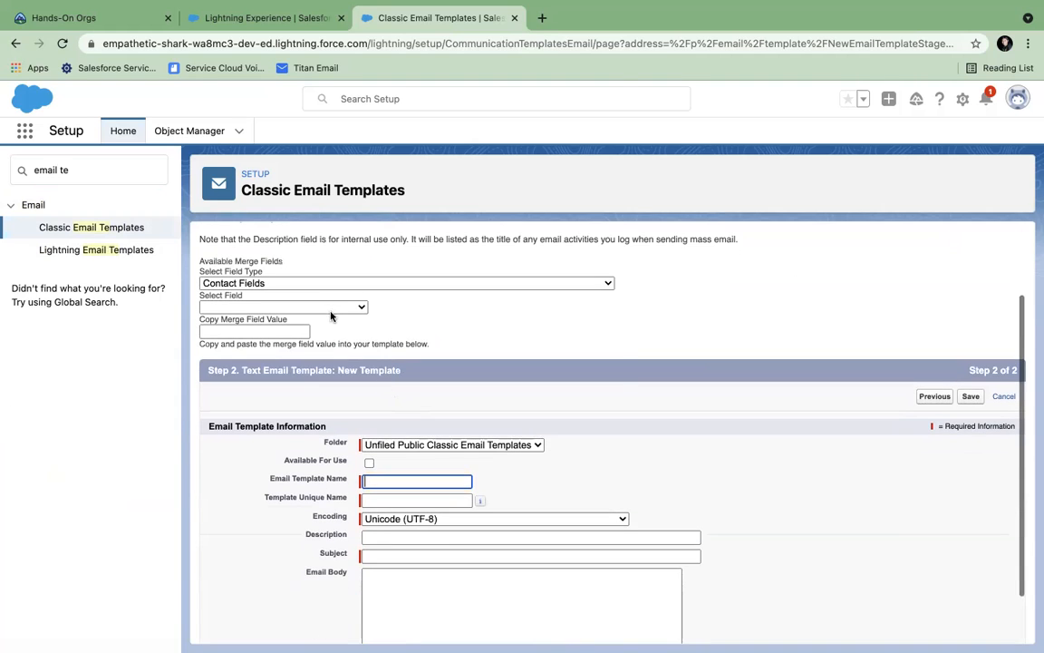
click(304, 285)
scroll(304, 289, up, 5)
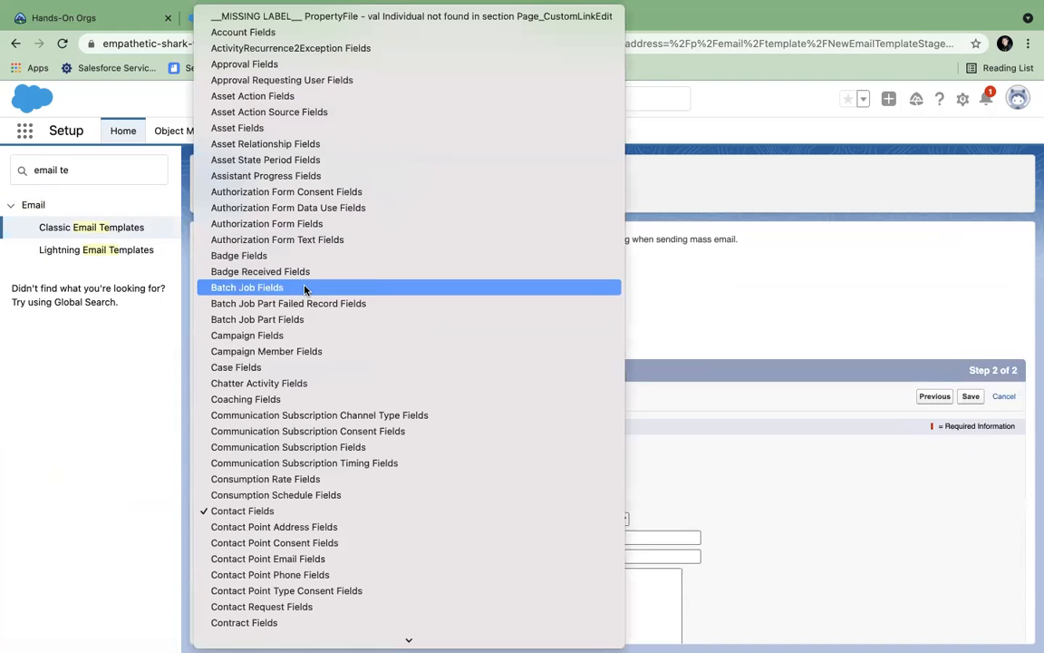
click(236, 34)
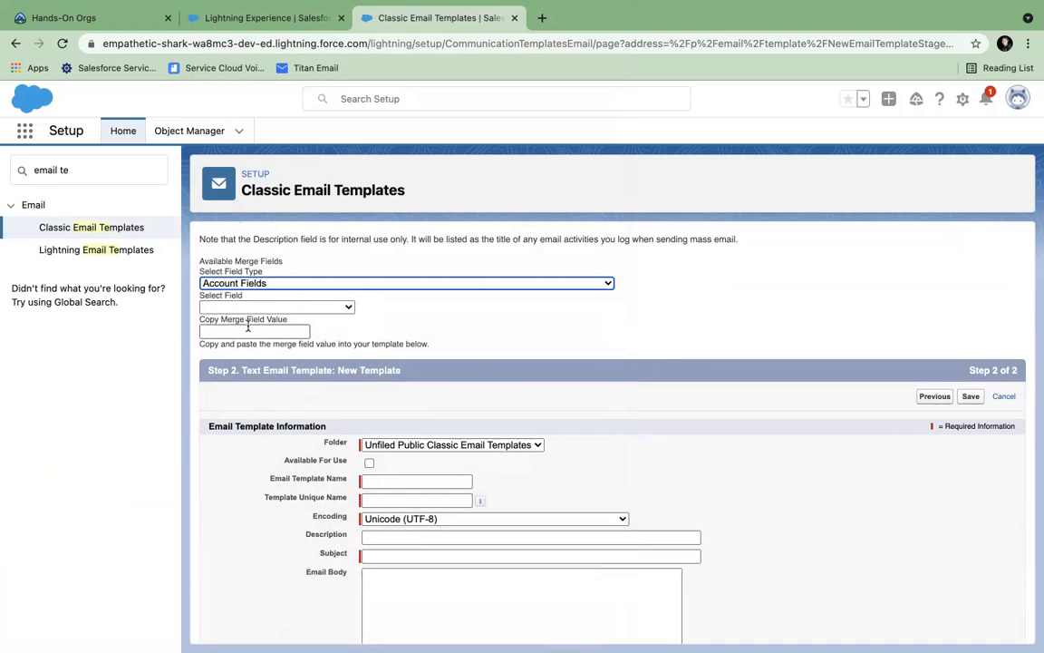
click(222, 304)
click(229, 357)
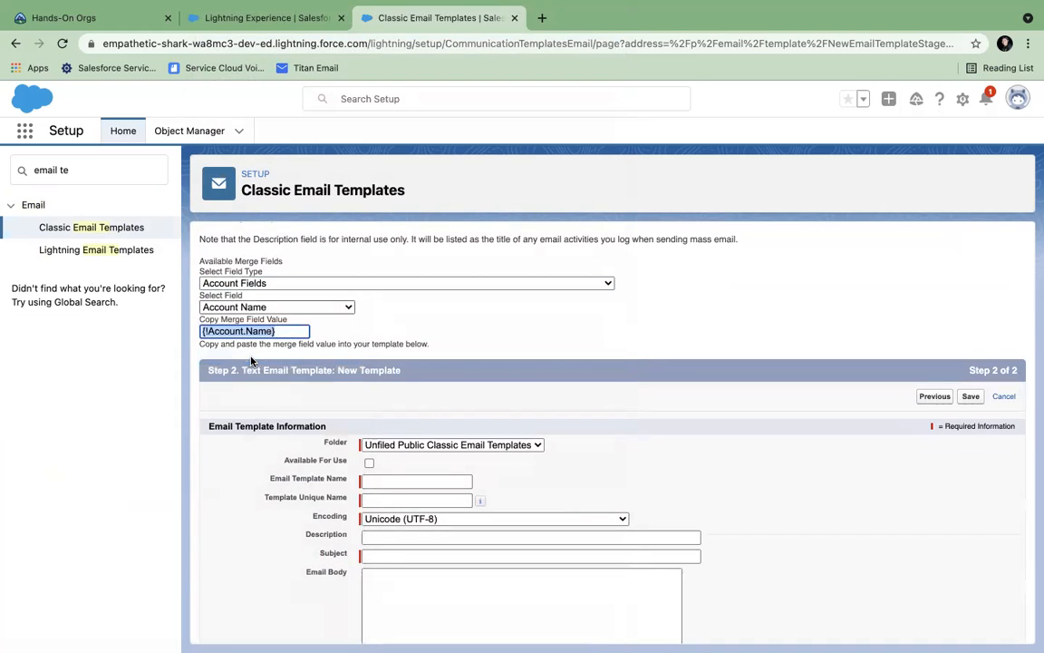
click(288, 332)
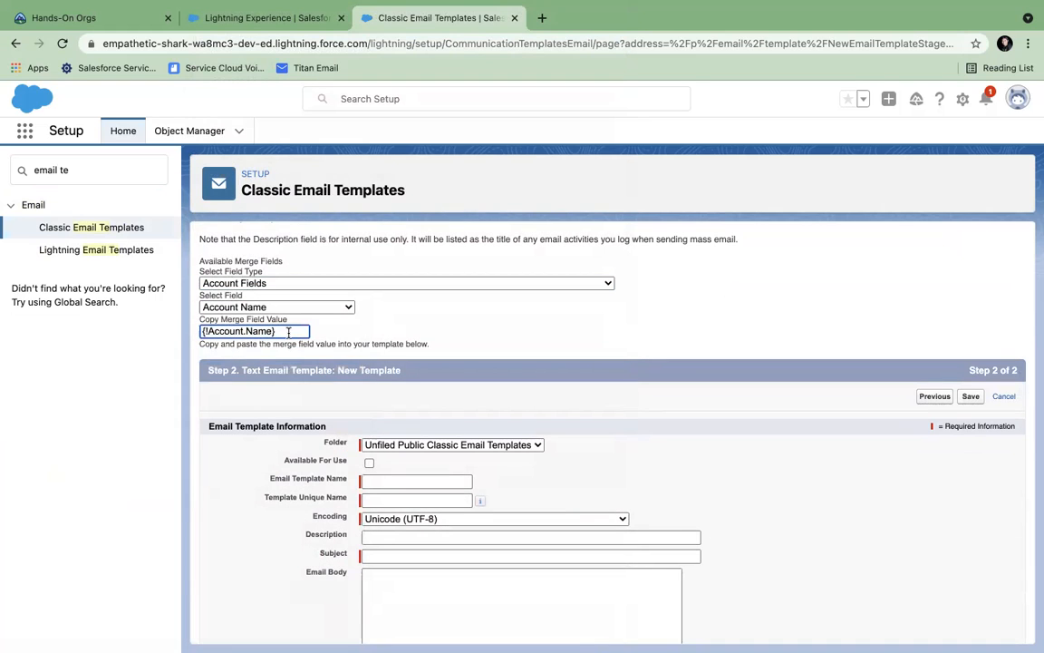
drag(289, 333, 88, 319)
key(super+c)
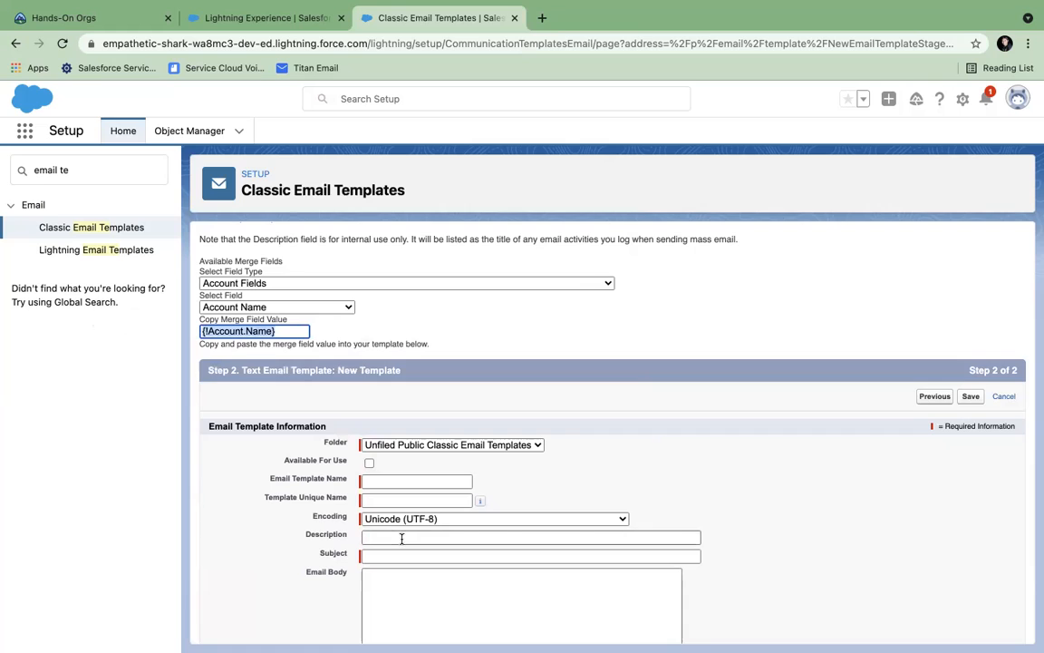
scroll(401, 538, down, 2)
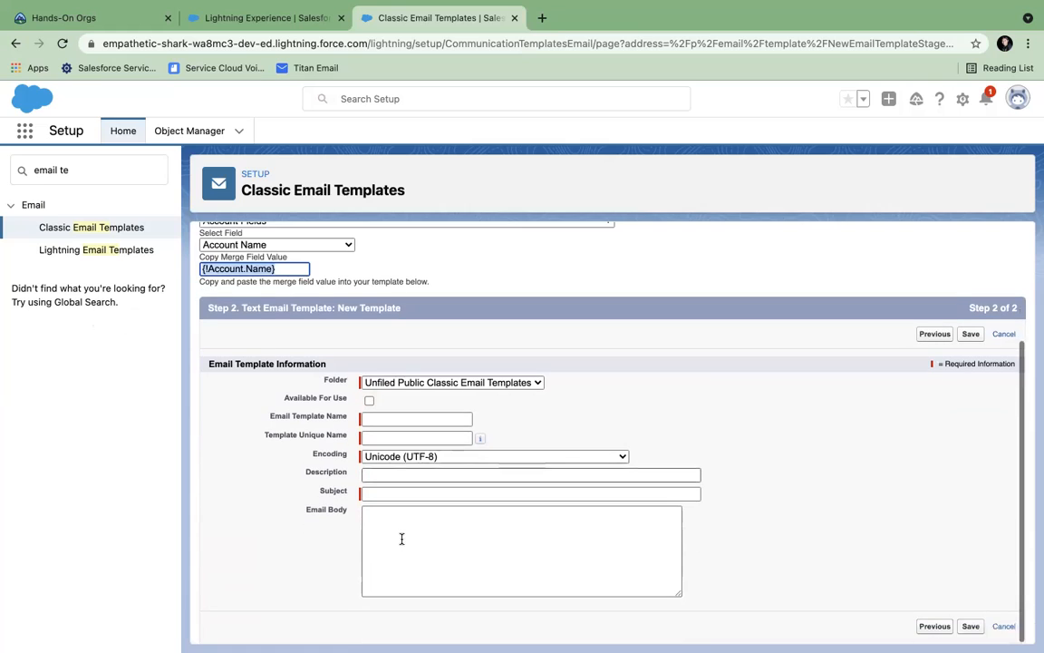
- Name the template 'Active true' with the subject 'Account {!Account.Name} is Active'
click(379, 418)
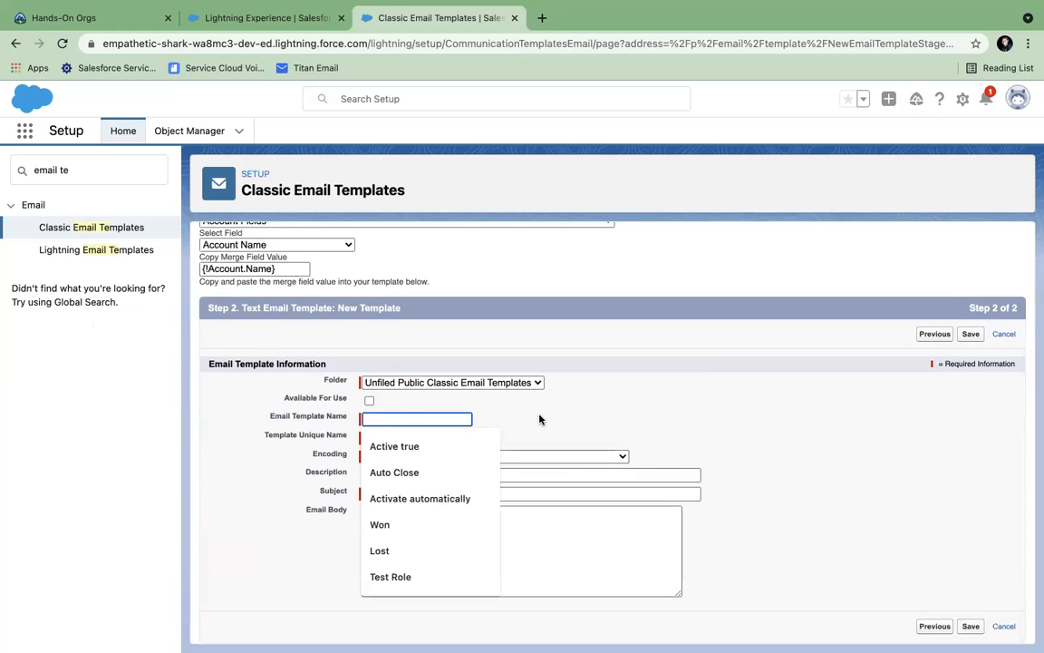
click(395, 446)
click(401, 437)
click(388, 494)
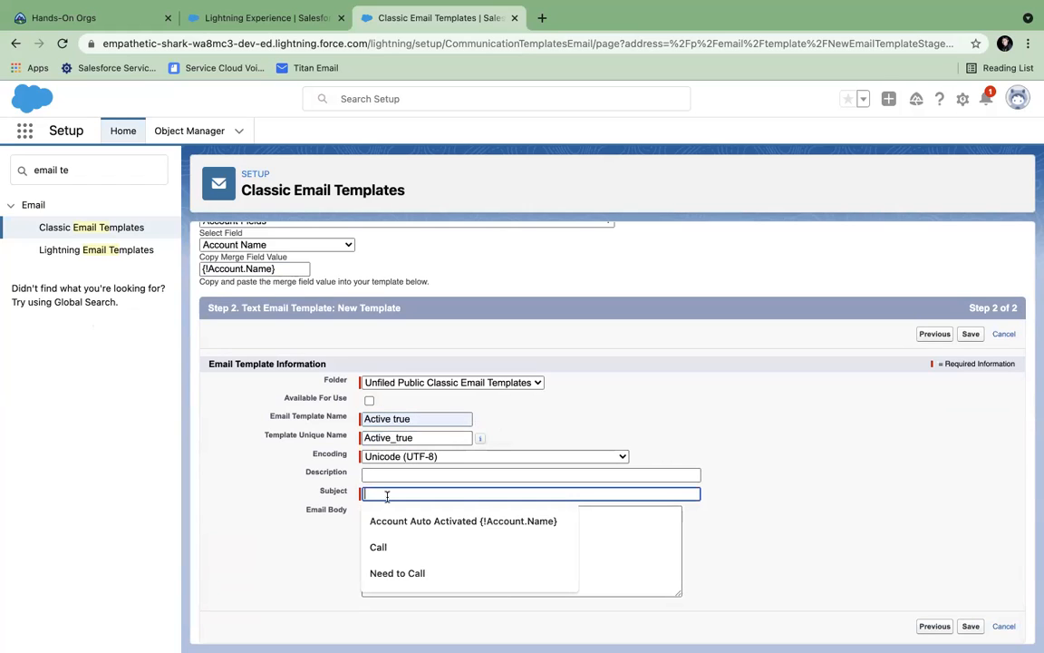
text(Acco)
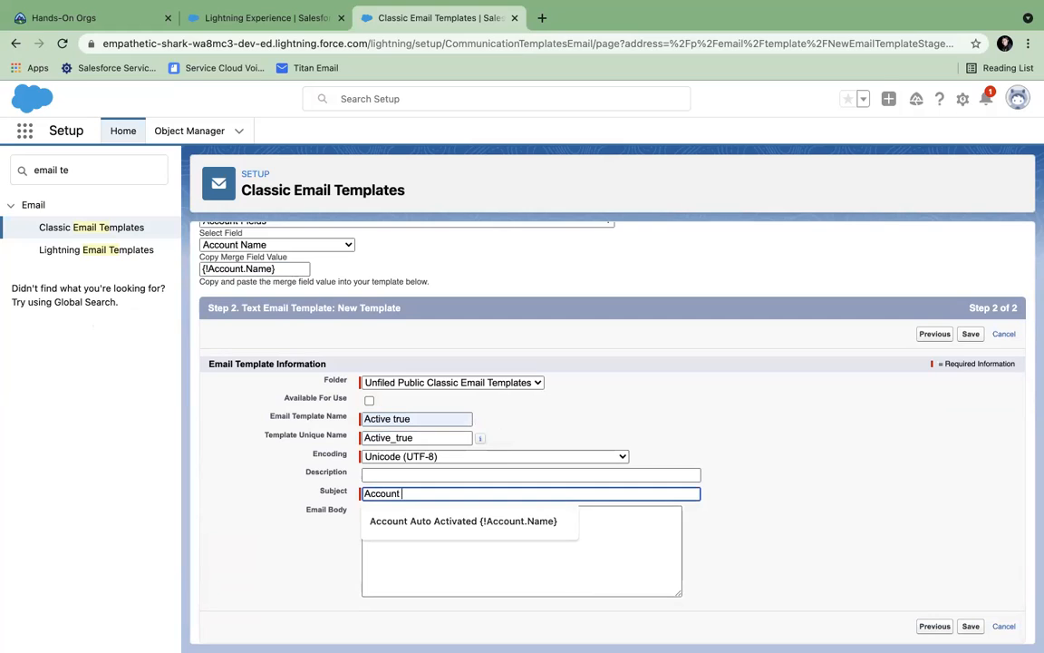
text(unt)
key(super+v)
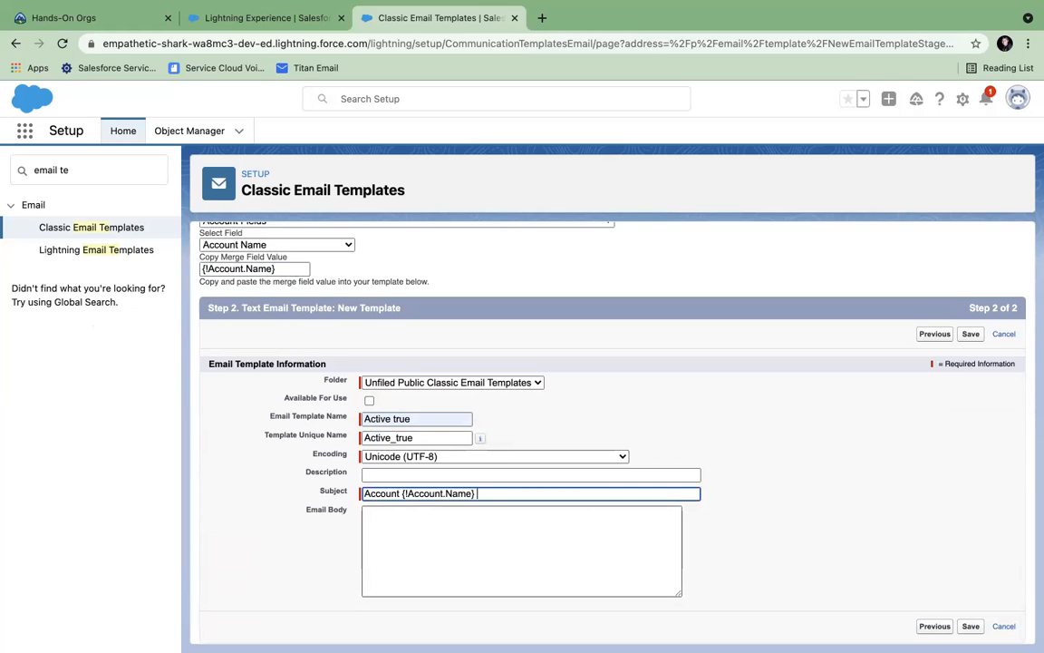
text(is Active)
- Write the body 'Hi, {!Account.Name} is Active and assigned to you', signed off as System Admin
click(516, 538)
text(Hi)
key(Return)
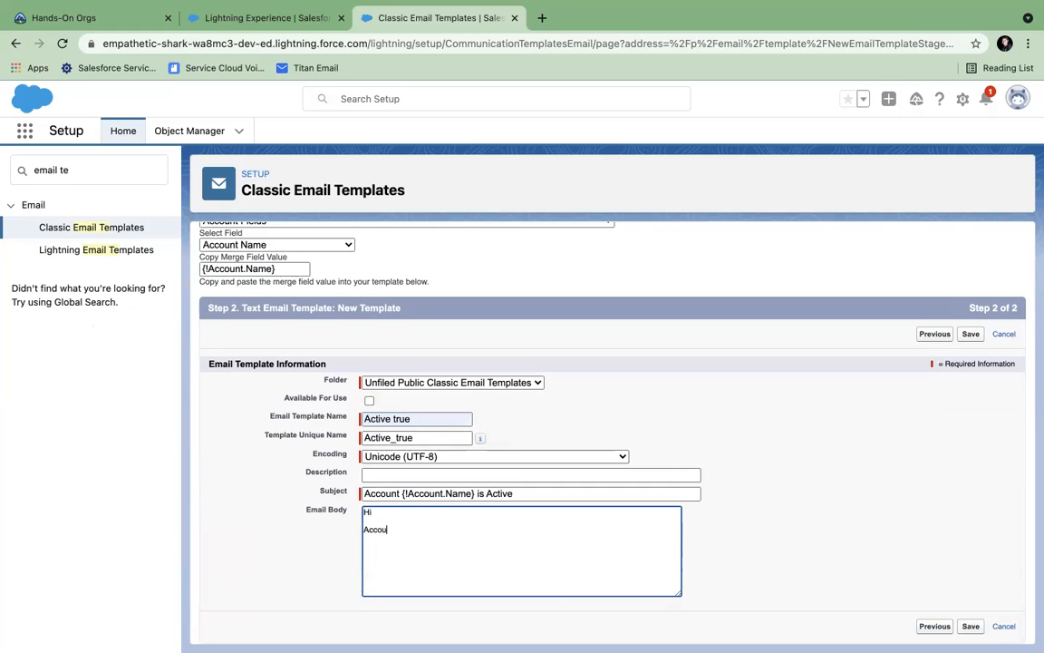
key(ctrl+v)
text(is Active and )
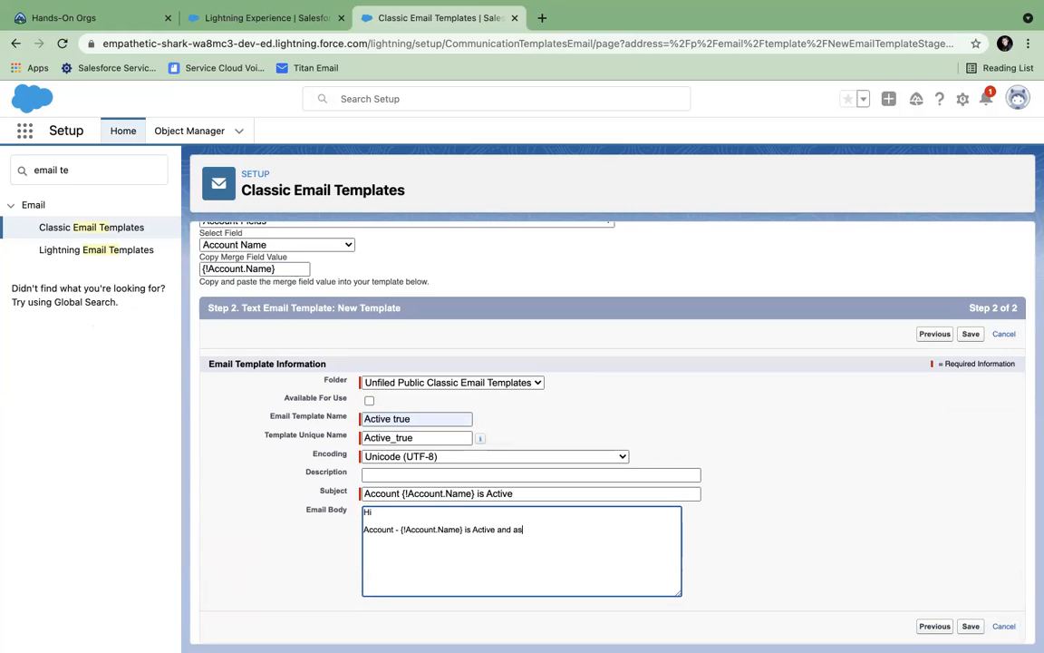
text(assigned to you  Regards Sytem)
text( Admin)
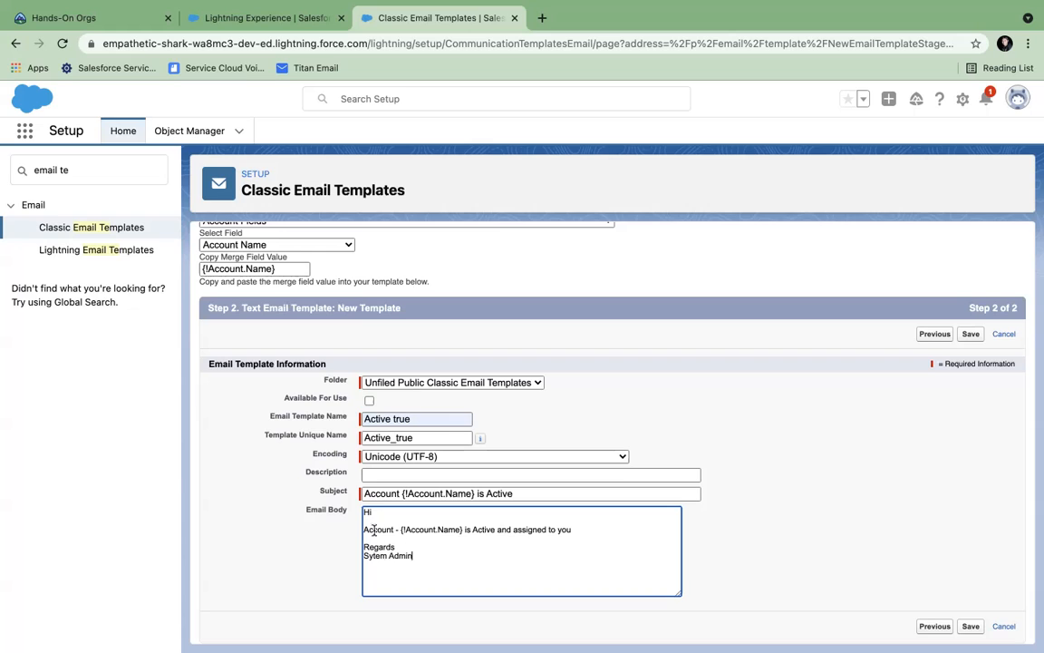
drag(400, 533, 463, 533)
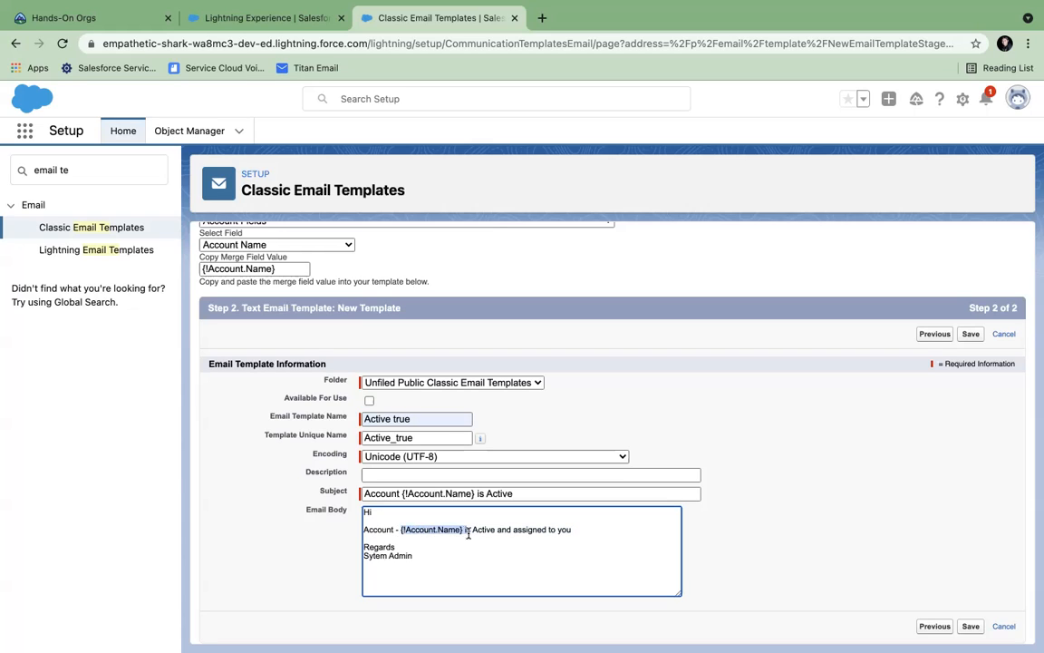
scroll(213, 227, up, 1)
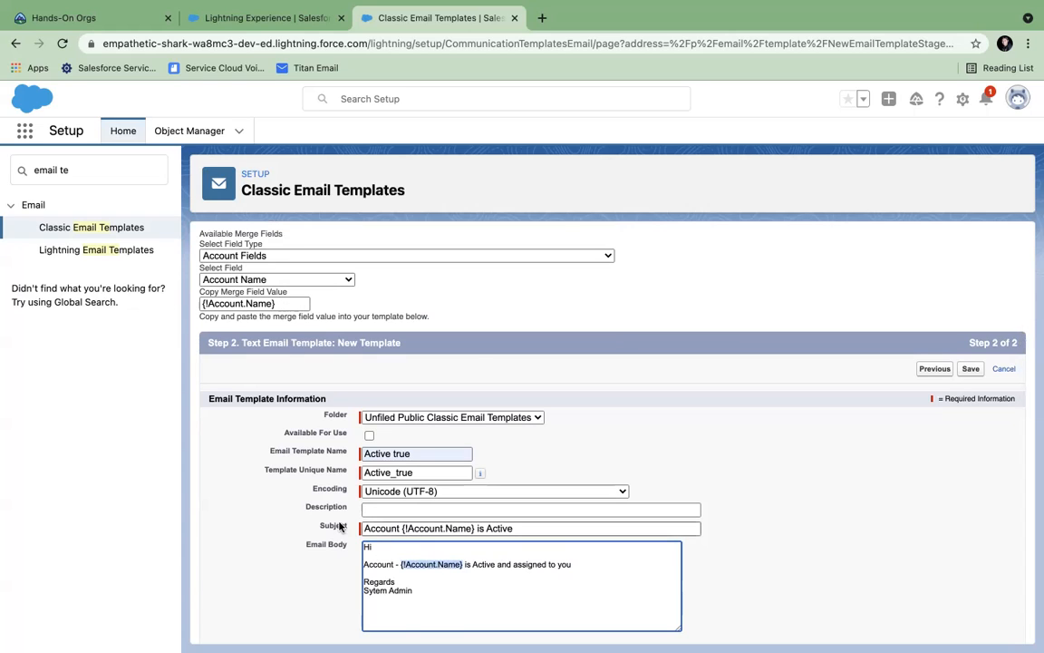
scroll(482, 571, down, 1)
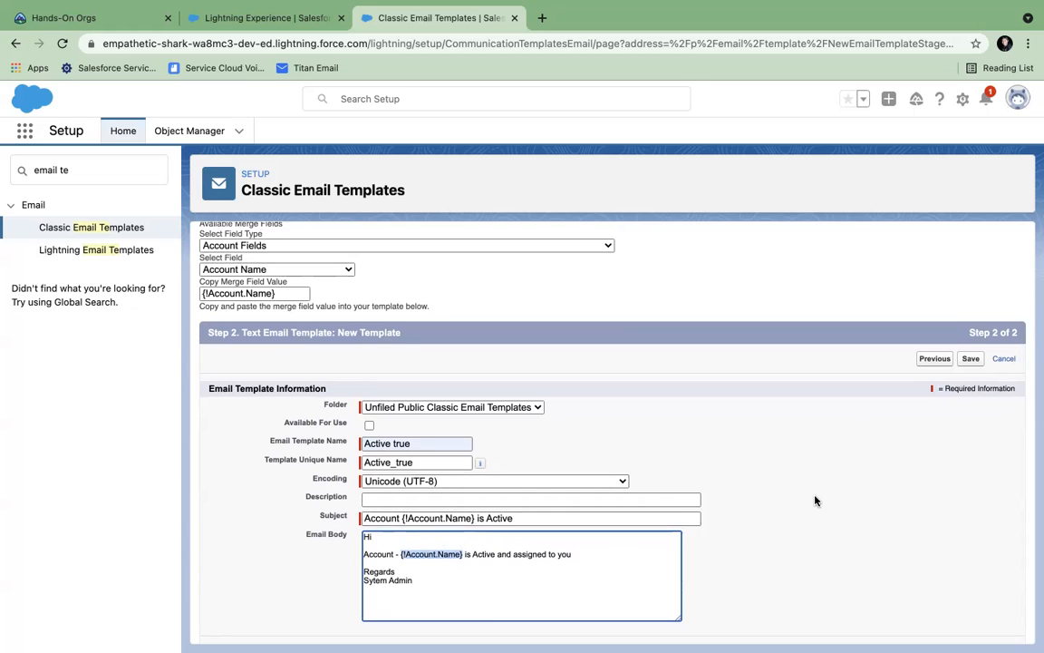
- Save the 'Active true' template, then edit it to tick Available For Use and save again
click(965, 360)
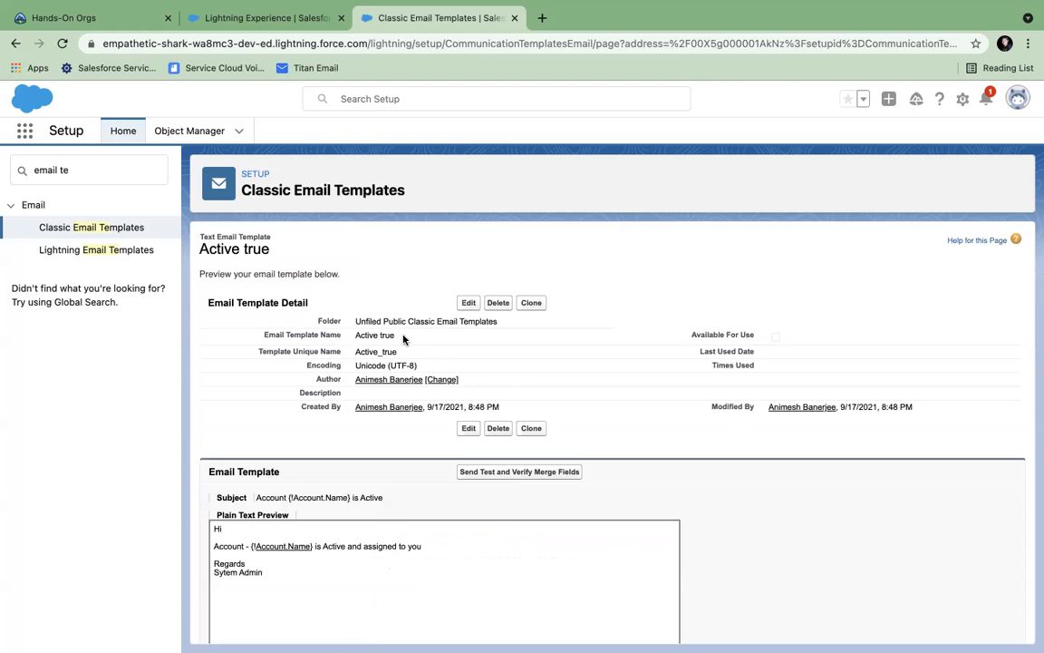
click(468, 302)
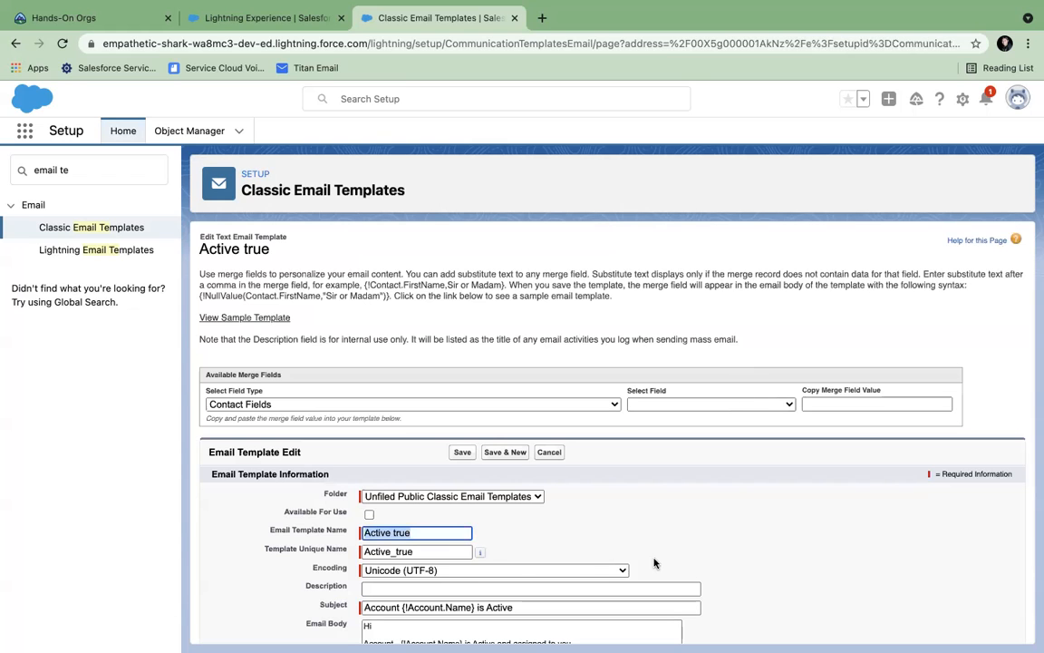
scroll(654, 559, down, 1)
click(369, 436)
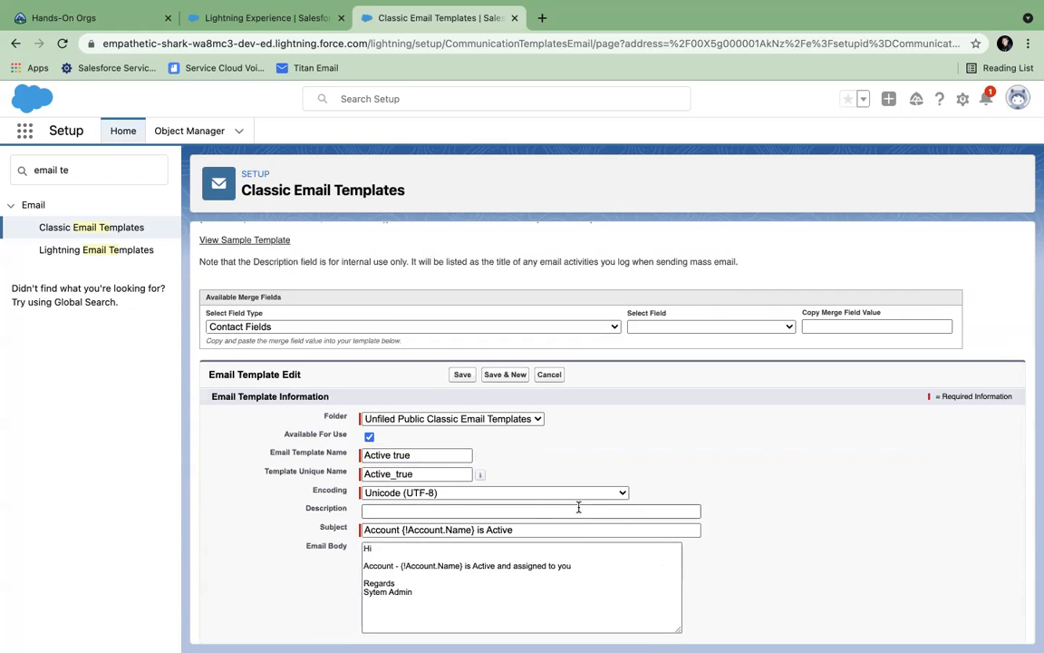
scroll(544, 472, down, 1)
click(462, 343)
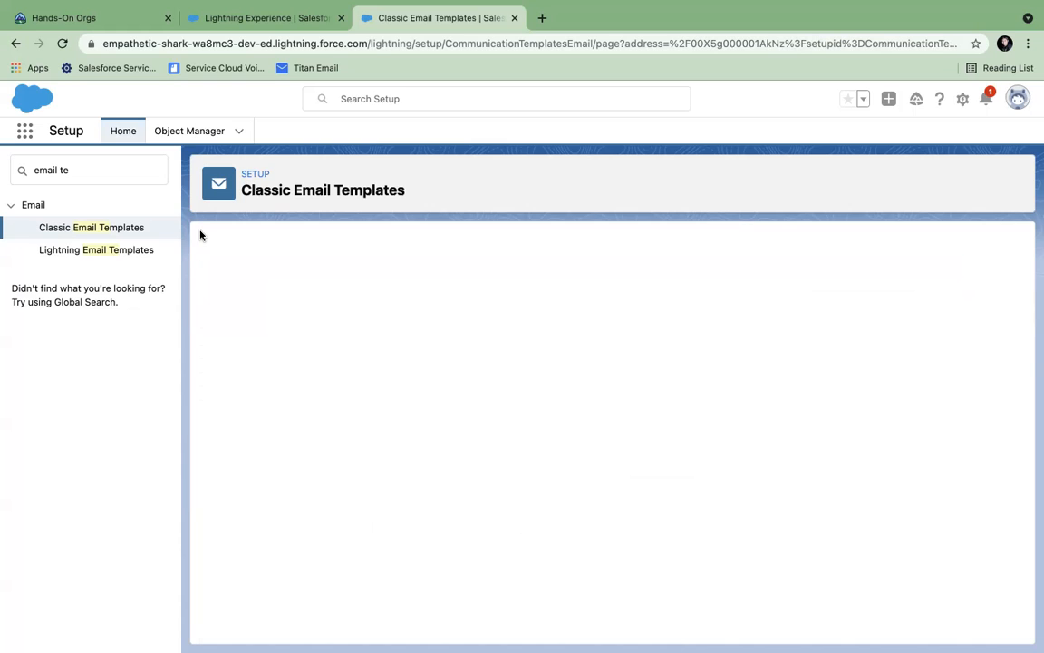
- Replace the Quick Find search text with 'work' to return to workflow settings
click(101, 174)
drag(77, 173, 2, 170)
text(work)
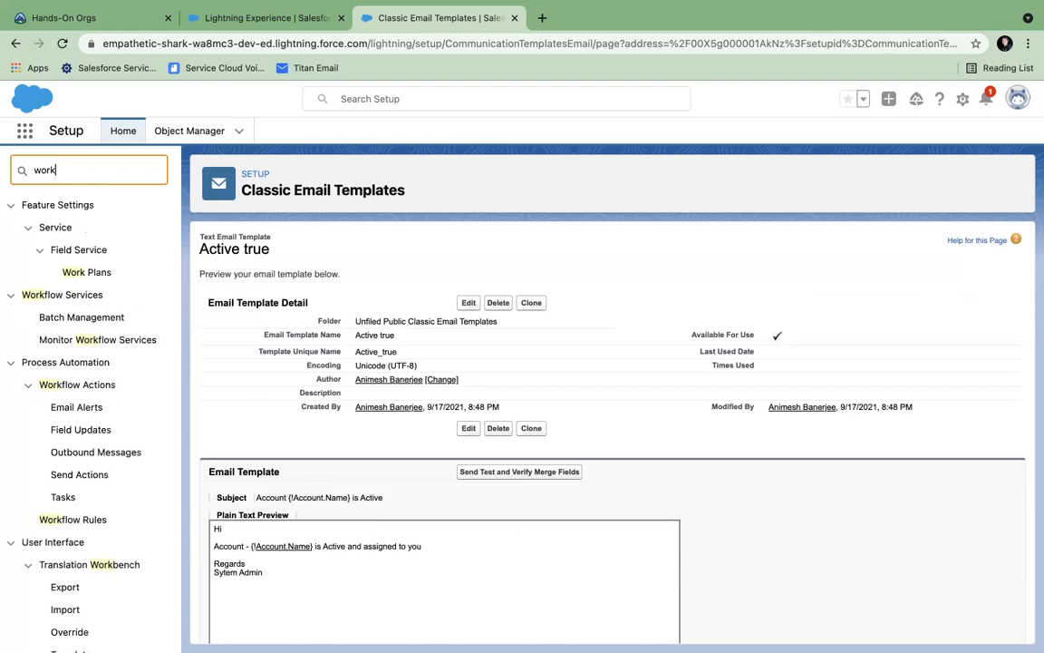
- From Workflow Rules, edit and save the 'Account is Active' rule, then edit its workflow actions
click(83, 519)
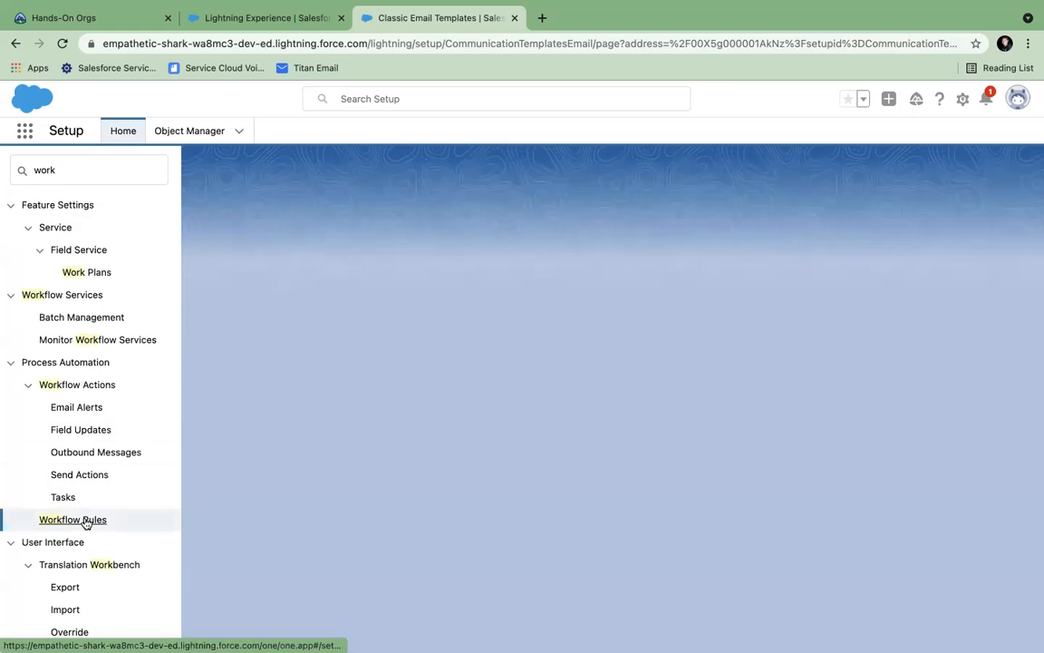
scroll(622, 411, down, 1)
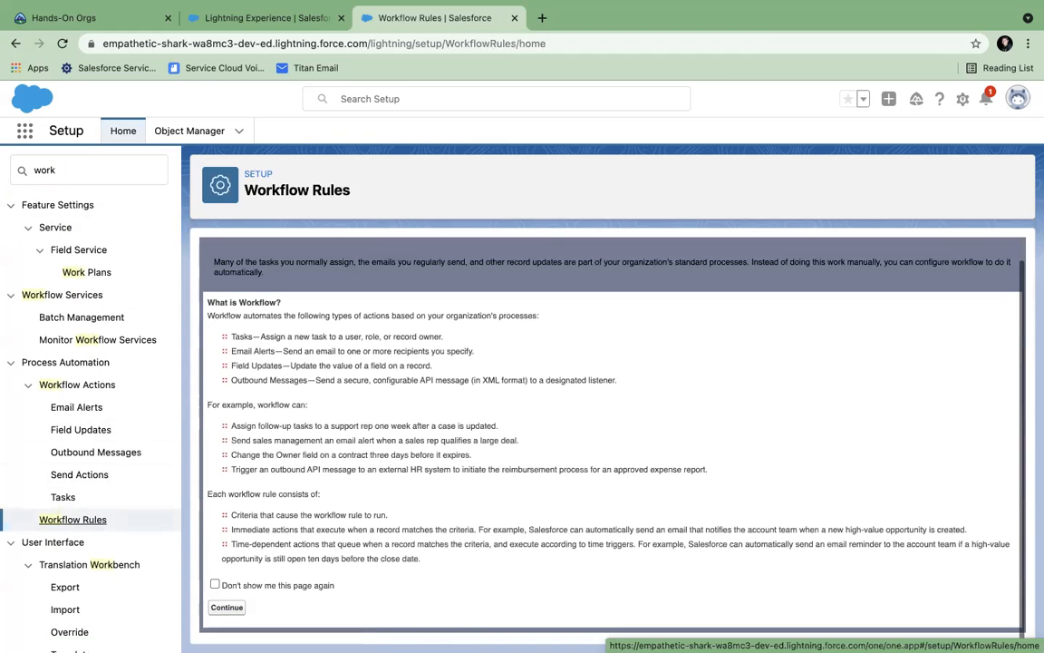
click(223, 605)
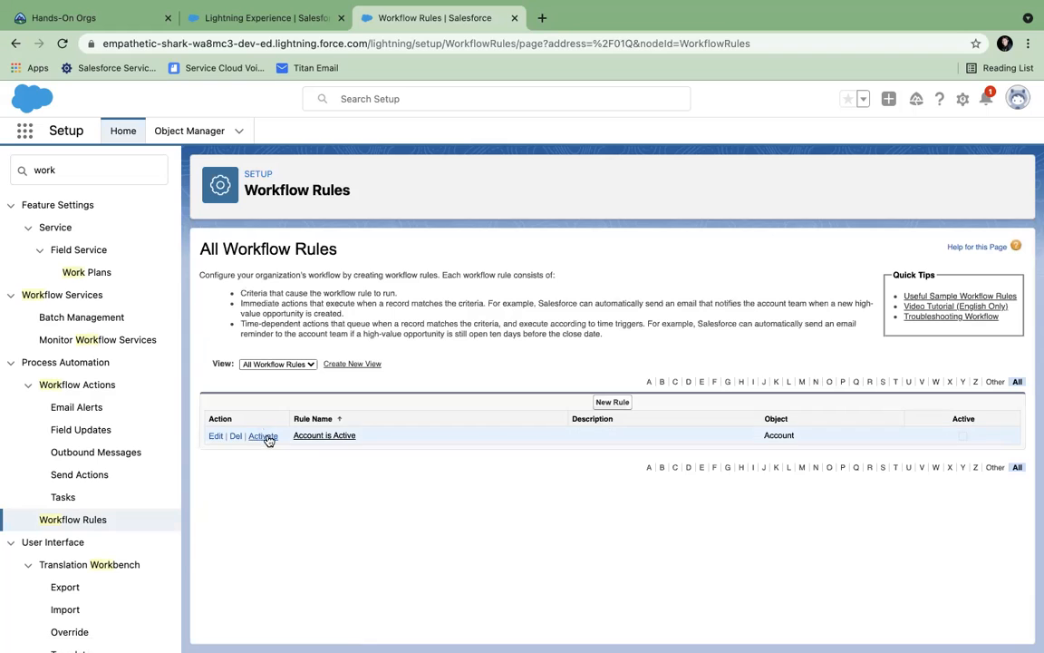
click(215, 436)
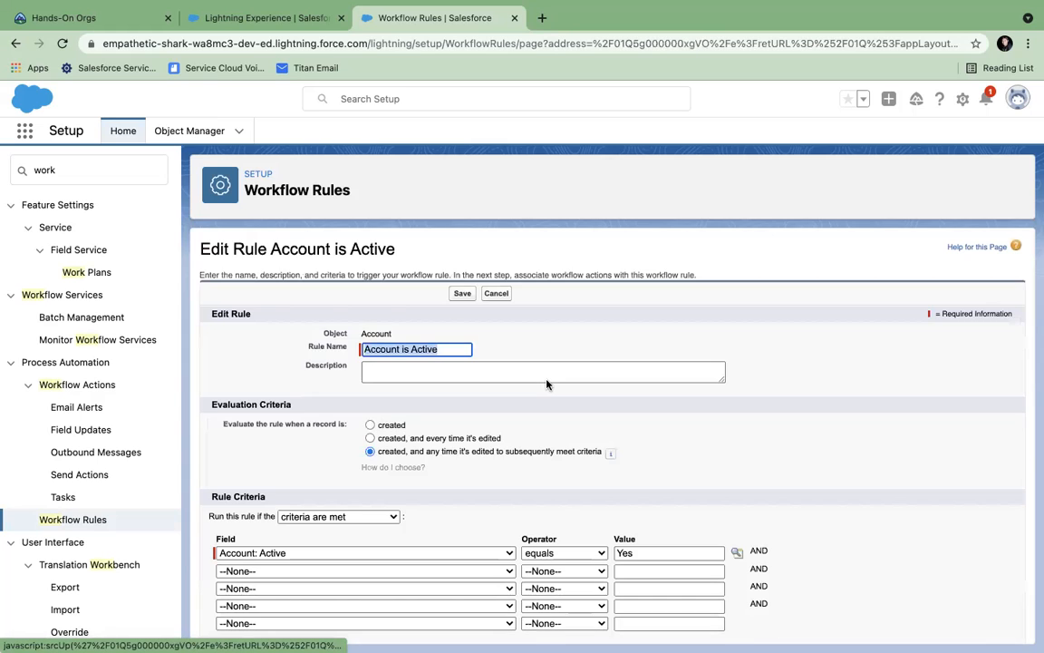
click(462, 624)
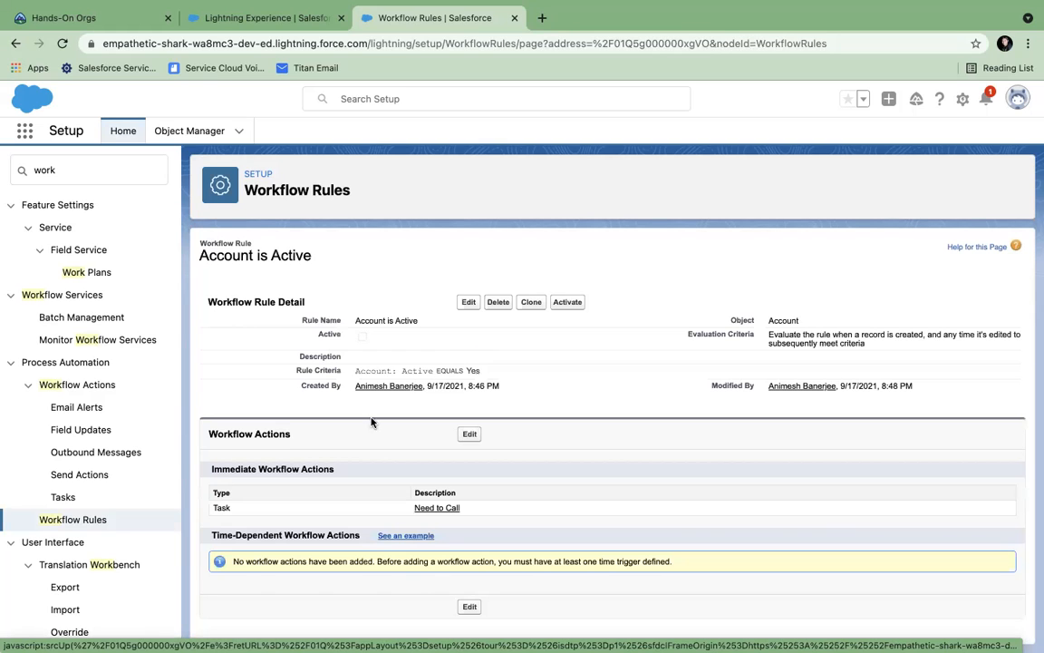
click(469, 435)
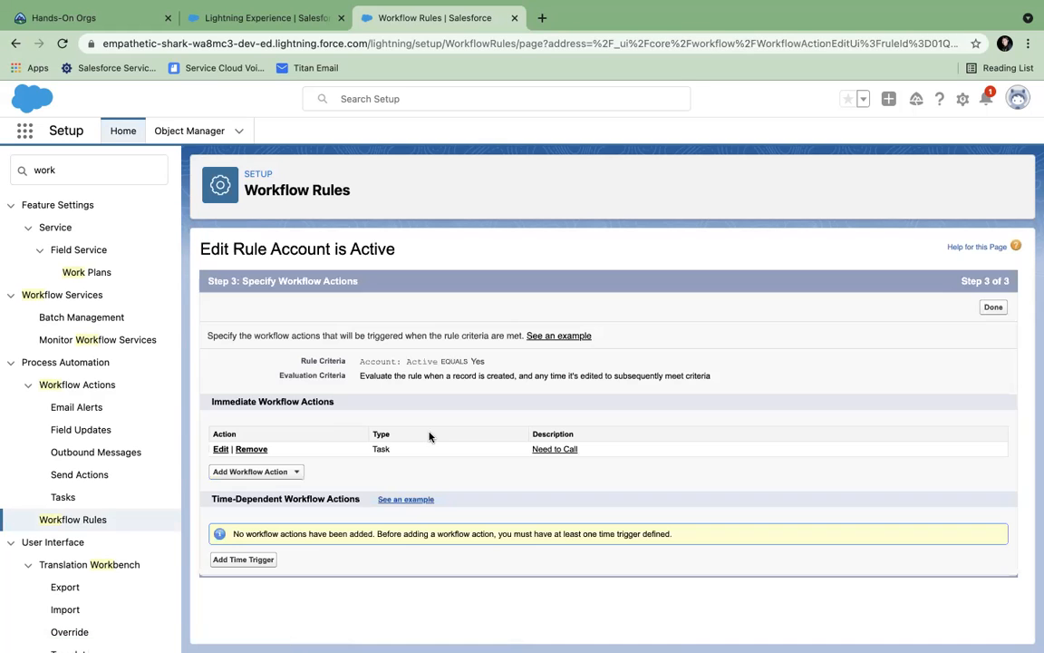
click(272, 473)
- Start a new email alert described 'Active Mail' using the 'Active true' template
click(263, 500)
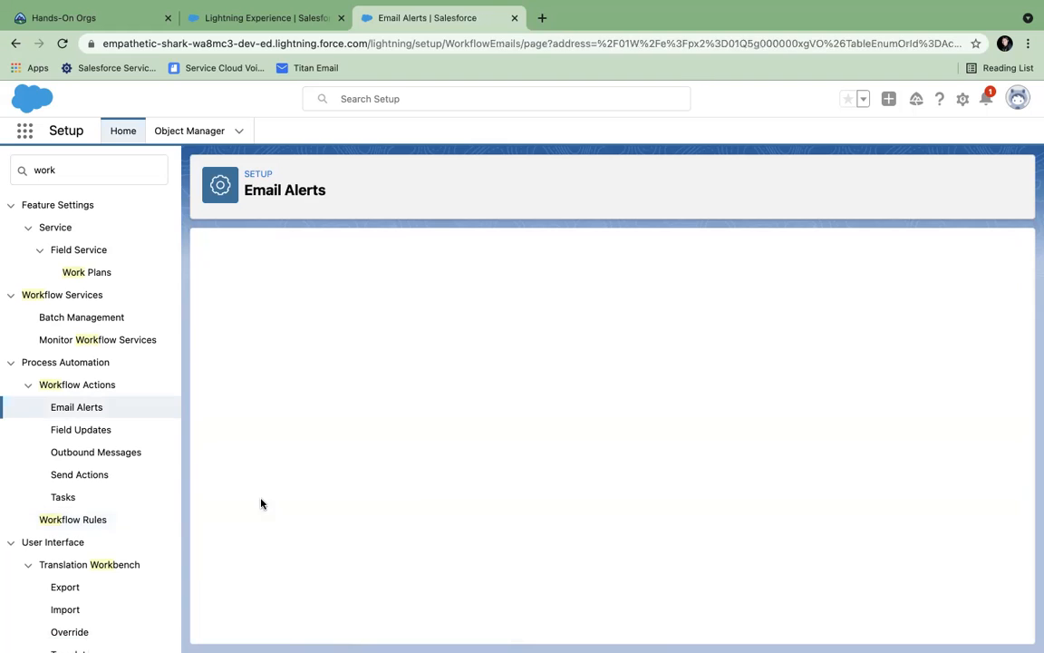
click(367, 351)
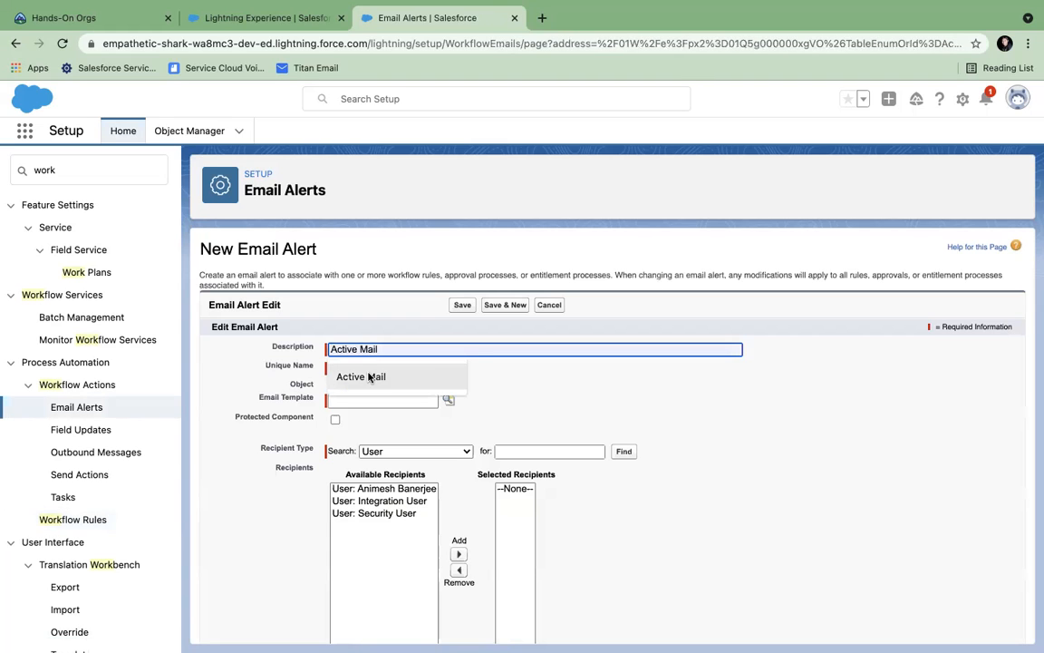
click(362, 375)
key(Tab)
click(363, 401)
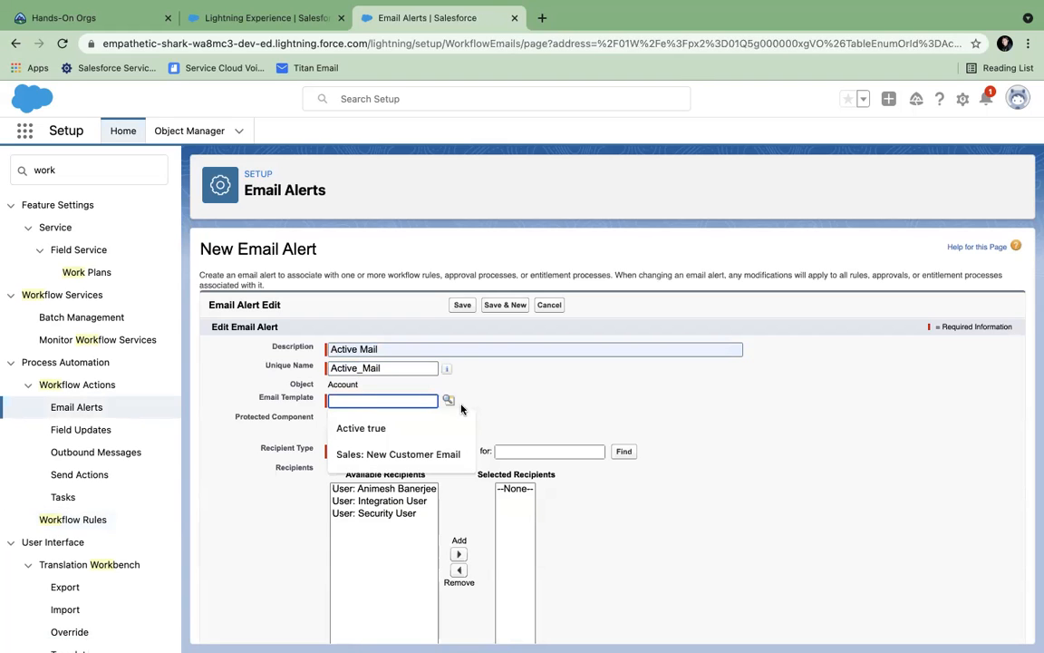
click(448, 400)
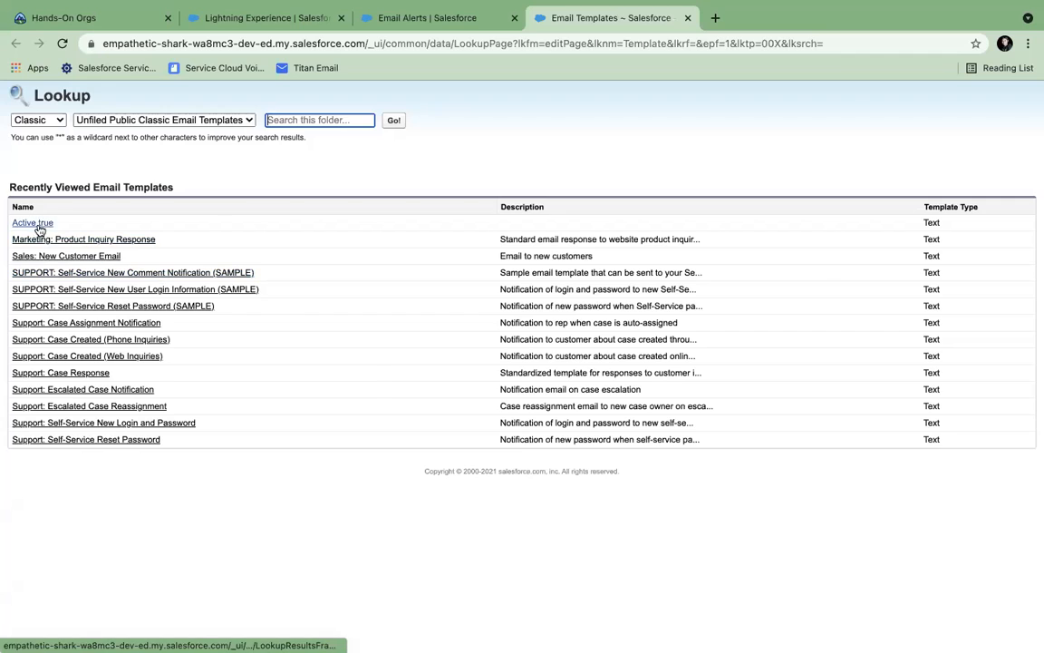
click(36, 225)
- Add Account Owner as the alert's recipient and save the alert
click(413, 450)
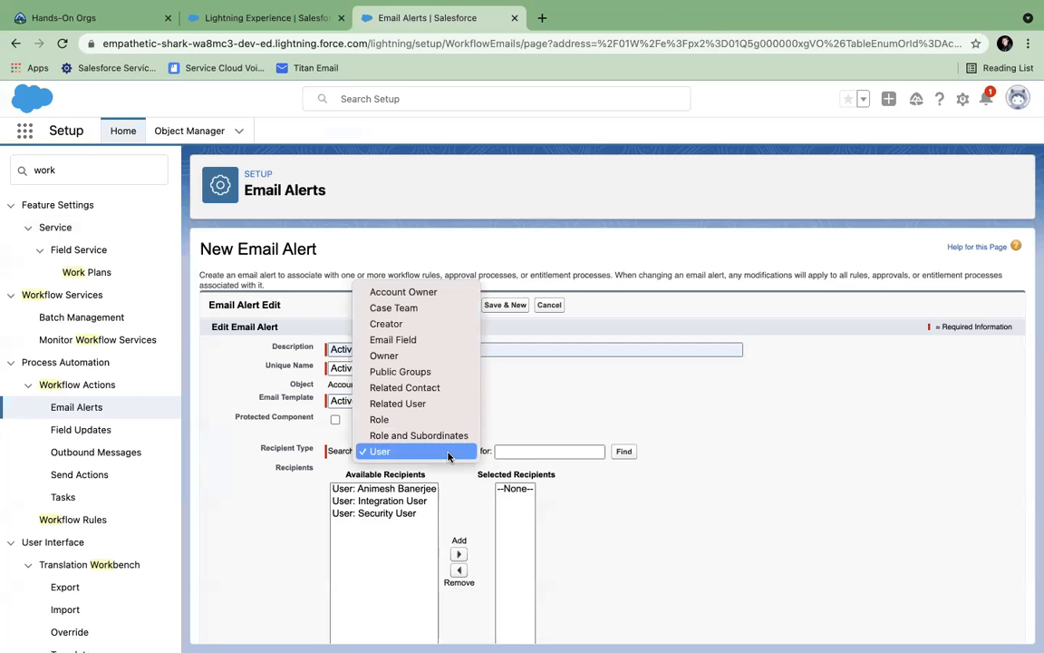
click(406, 291)
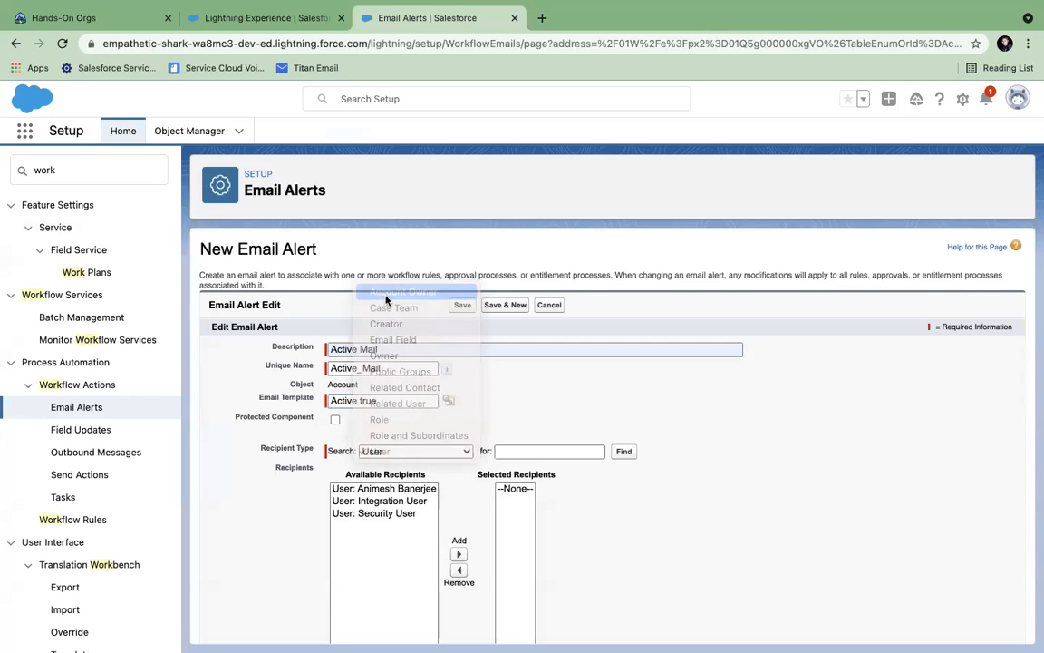
click(393, 491)
click(427, 541)
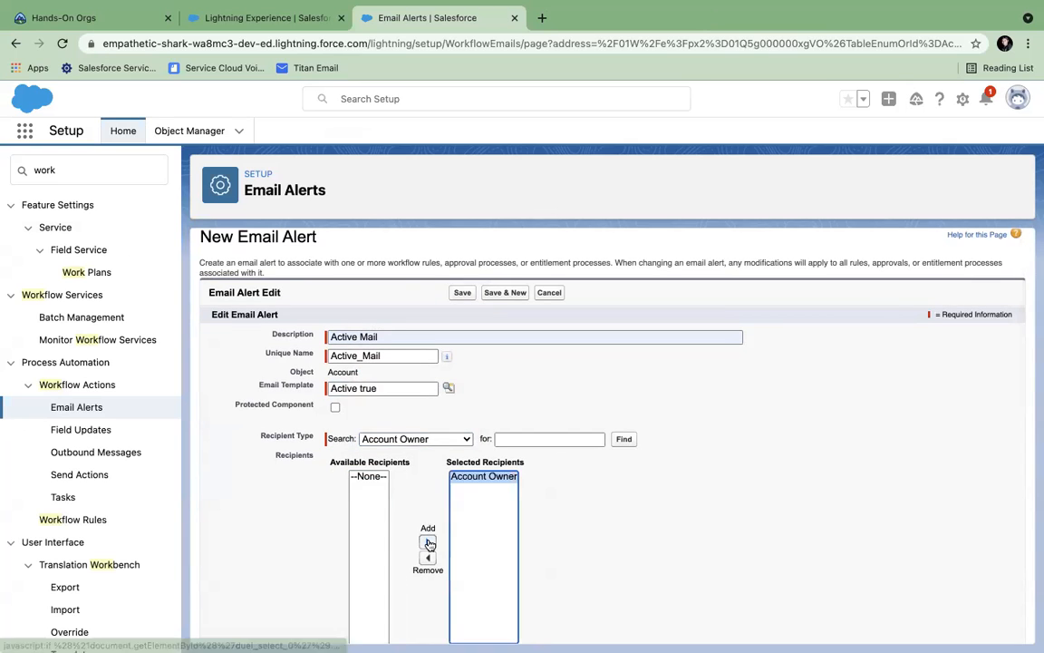
scroll(722, 543, down, 3)
scroll(722, 543, down, 2)
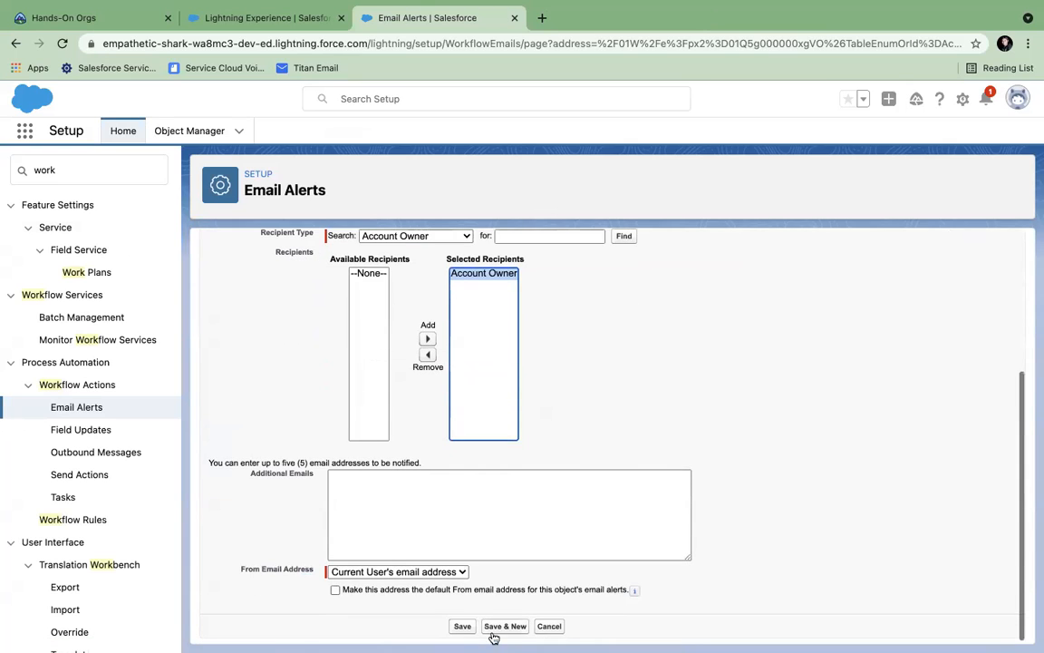
click(457, 628)
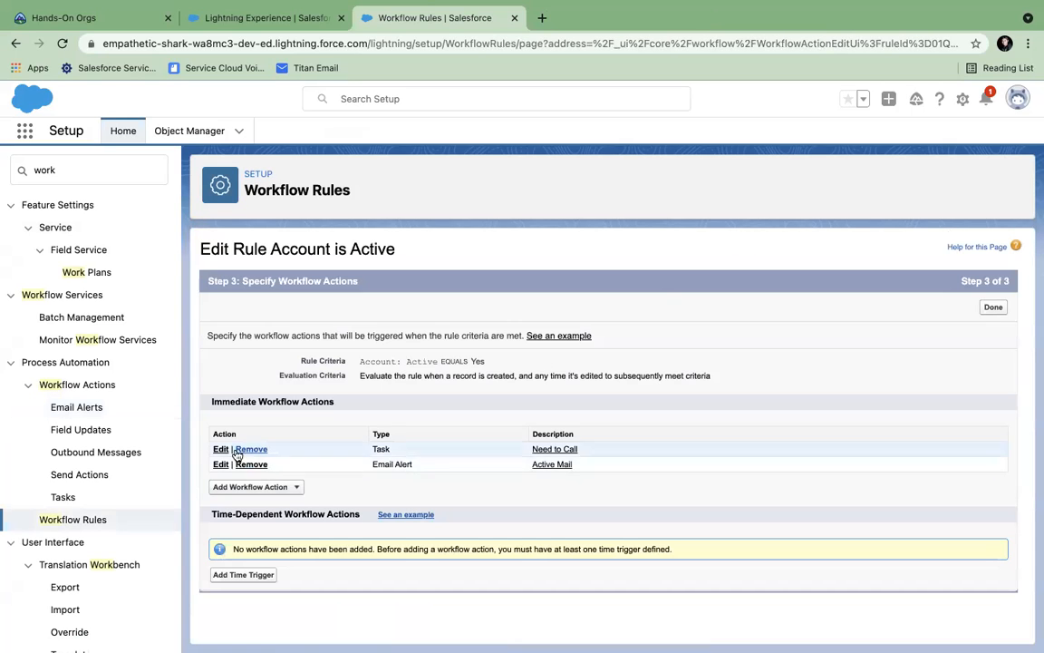
click(298, 487)
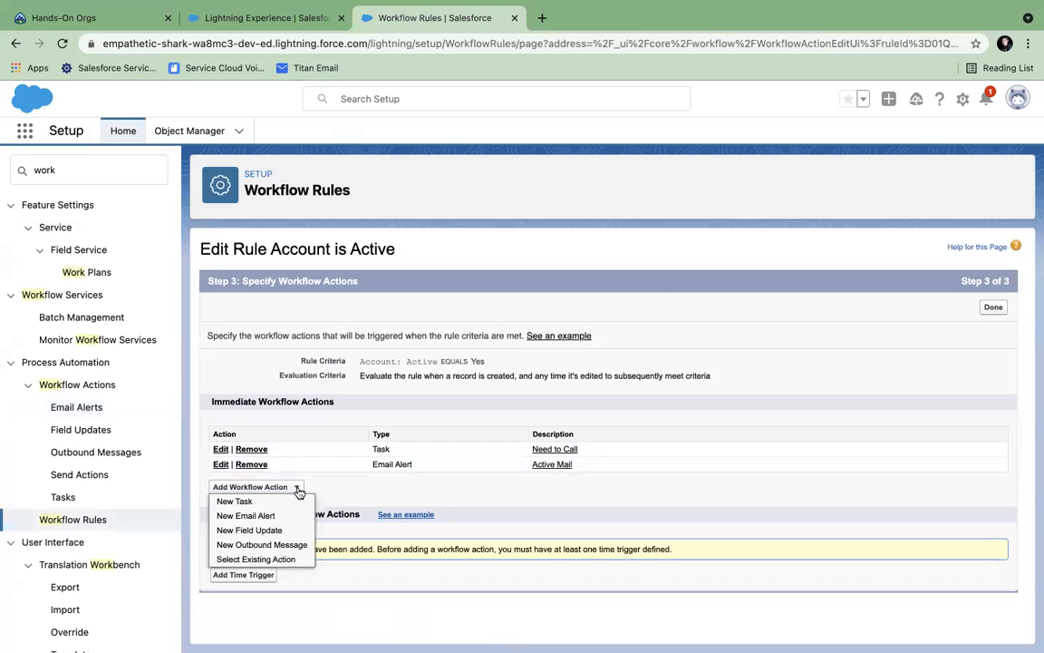
click(264, 547)
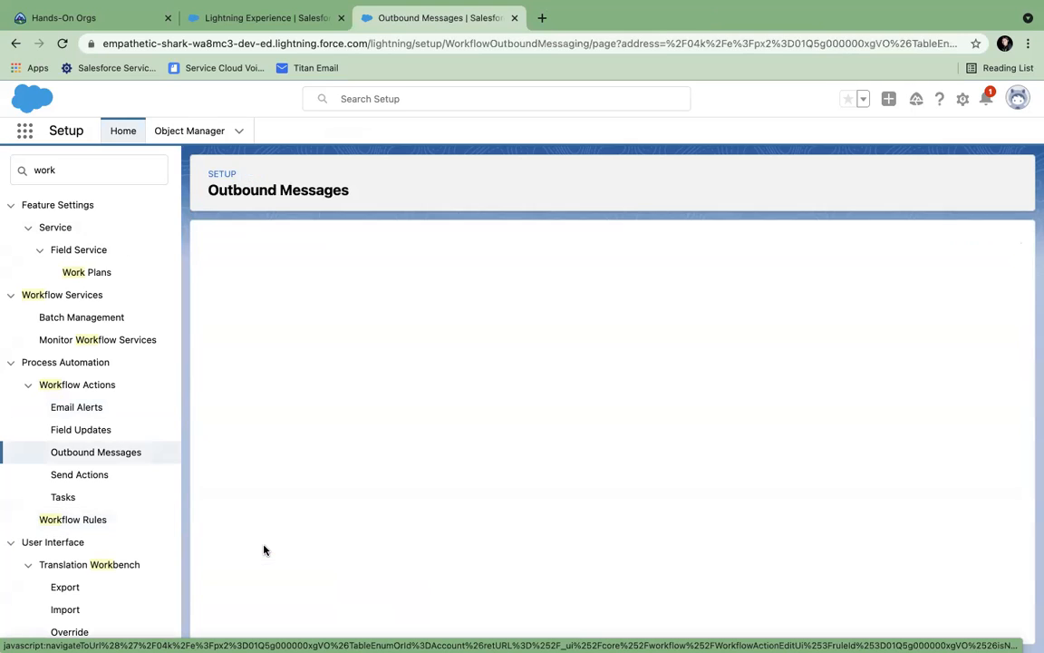
click(387, 388)
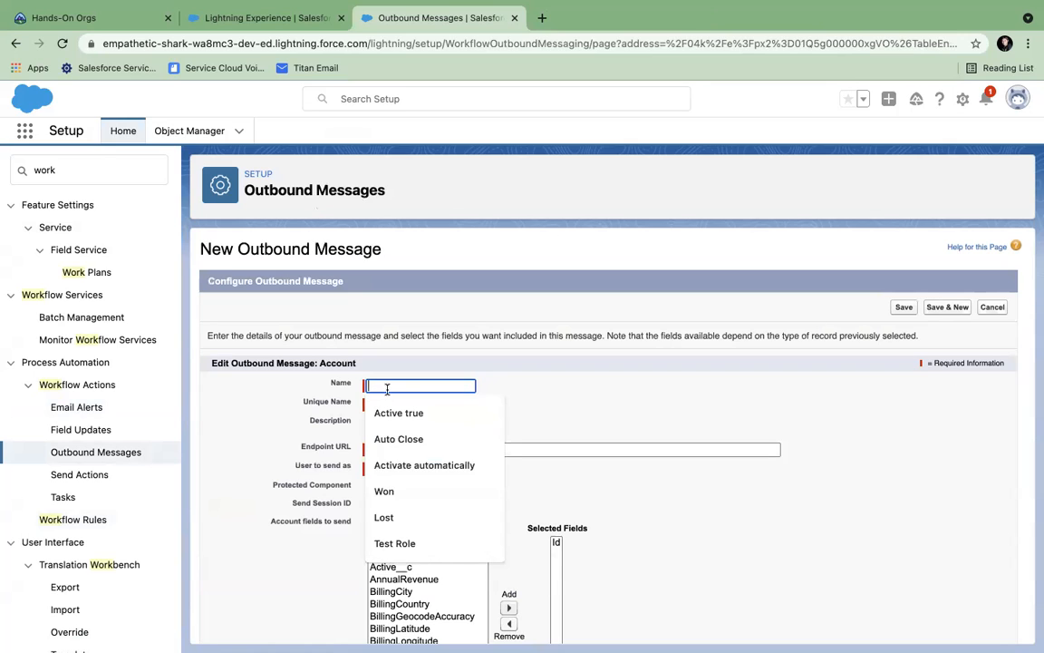
text(Outbounf)
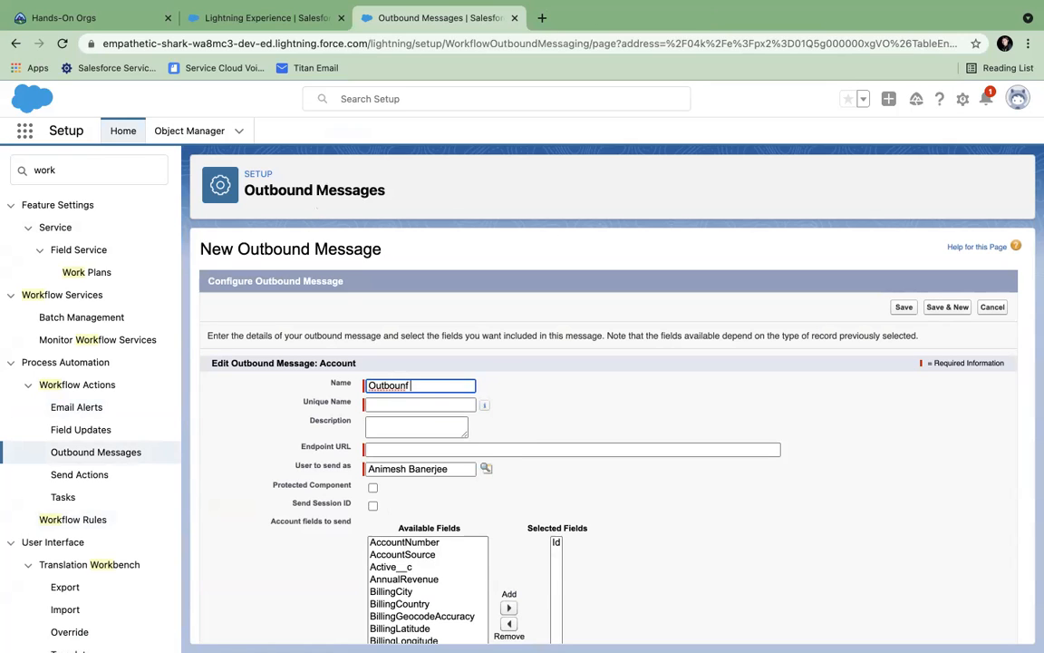
key(BackSpace)
text(d Message)
click(429, 404)
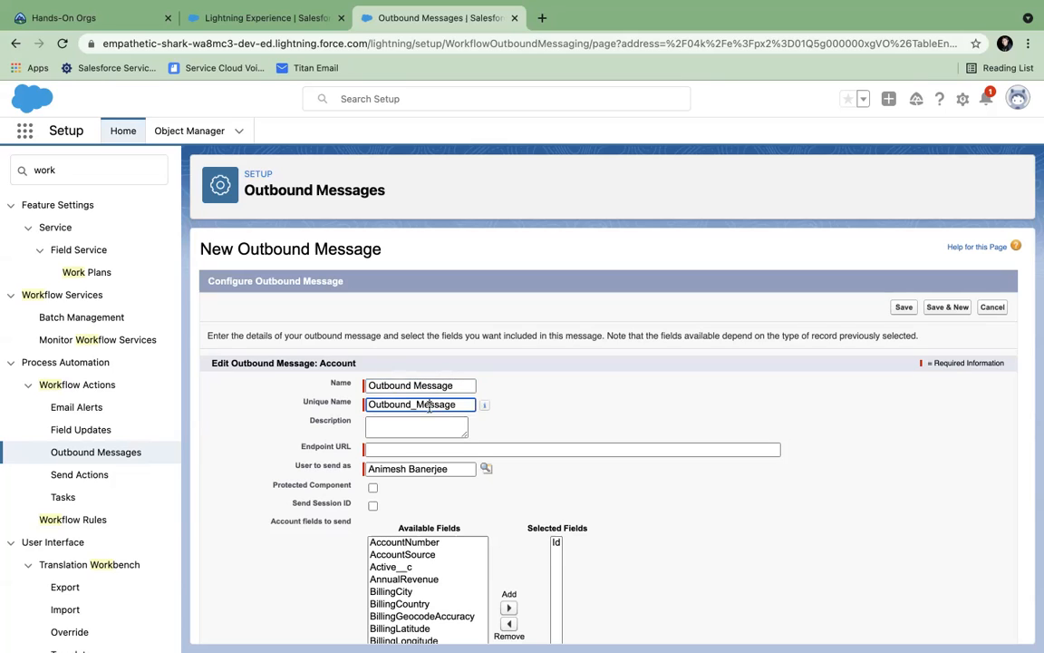
click(436, 448)
click(432, 477)
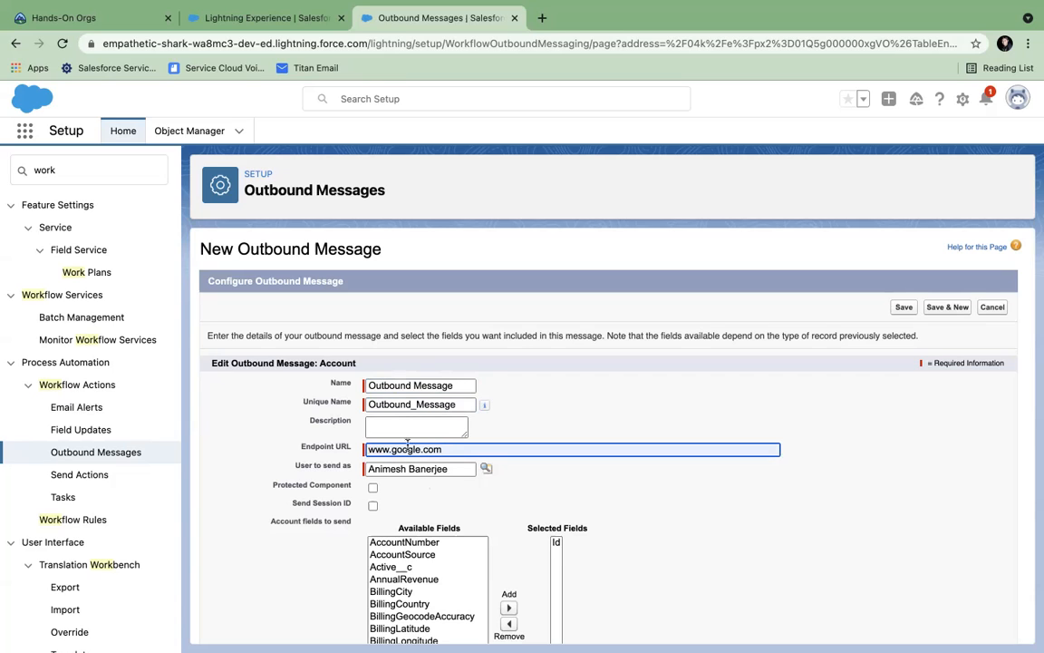
- Add BillingCity, BillingGeocodeAccuracy and BillingLongitude to the fields the message sends
scroll(435, 463, down, 3)
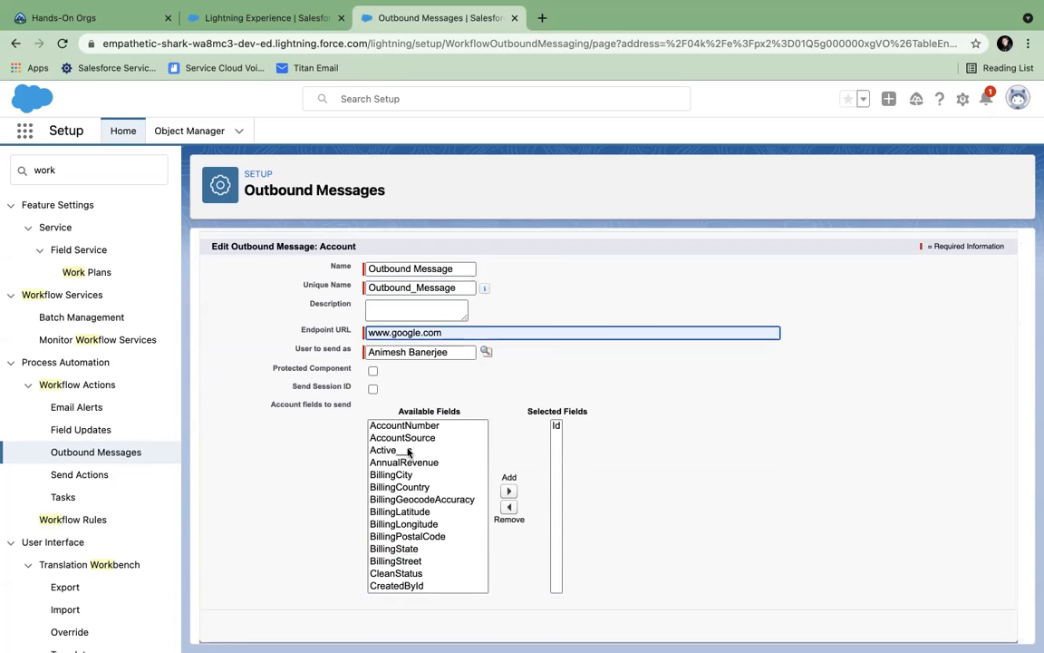
click(431, 475)
click(509, 491)
click(453, 487)
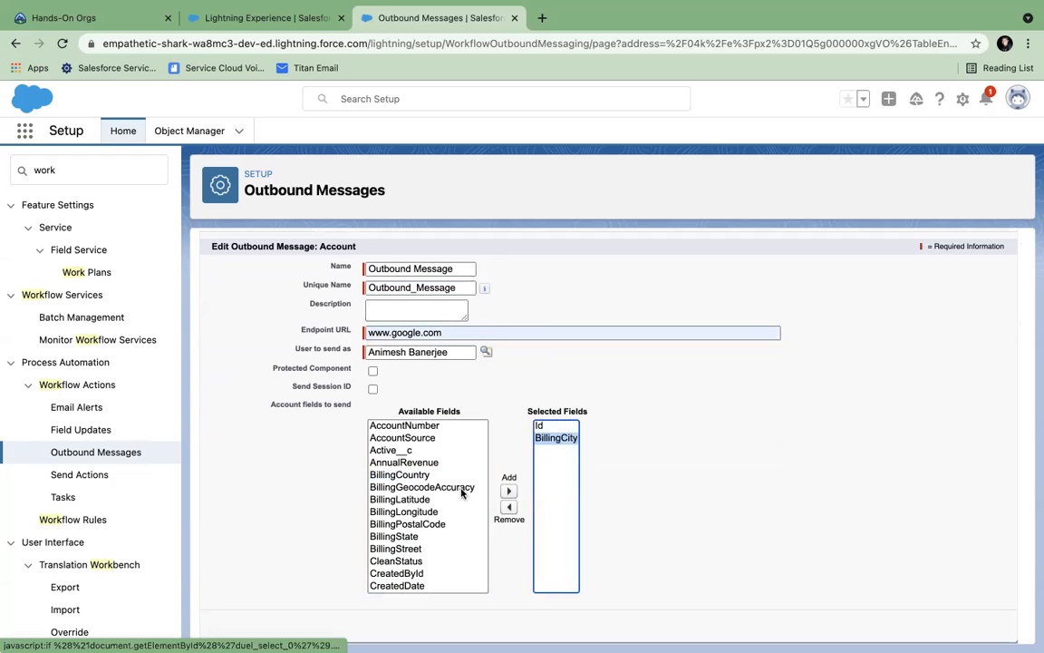
click(511, 491)
click(458, 499)
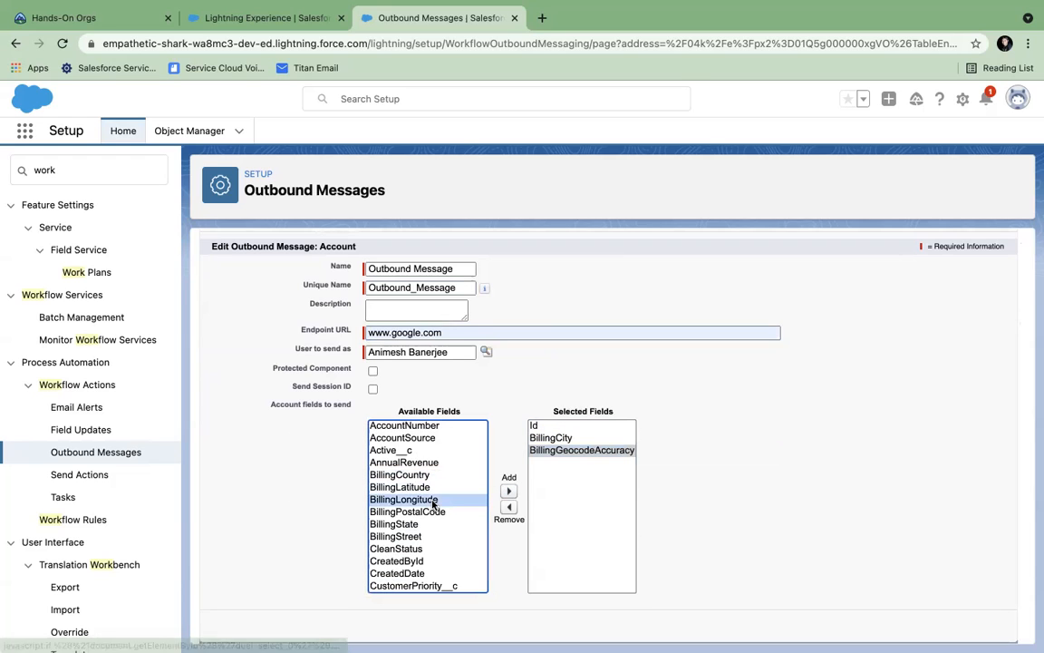
click(508, 491)
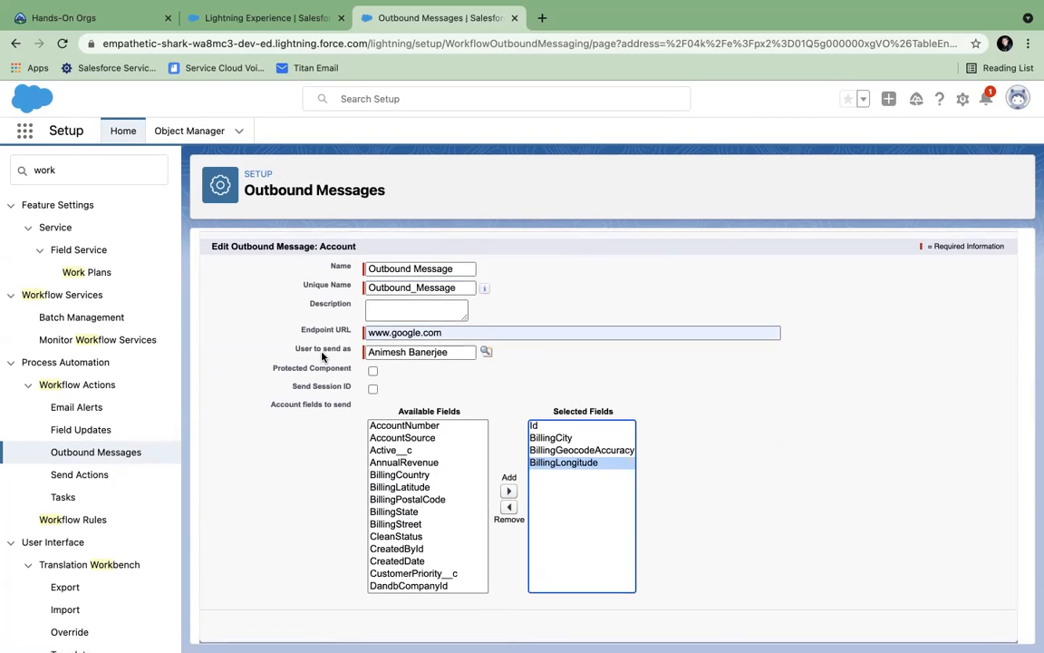
- Abandon the outbound message and start a new field update named 'Description updated'
click(15, 44)
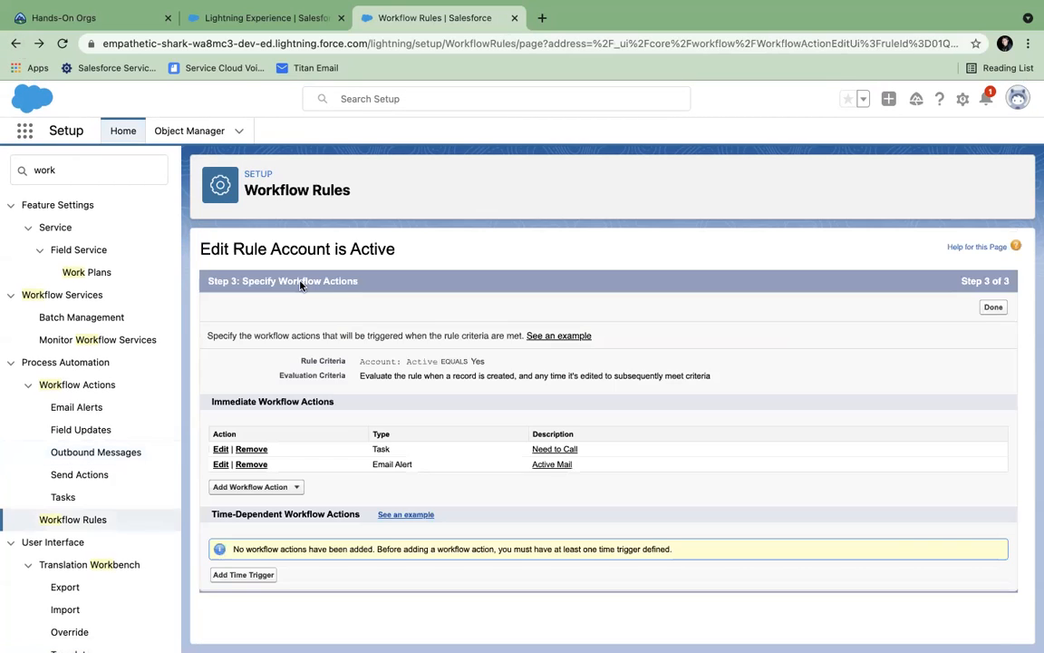
click(295, 488)
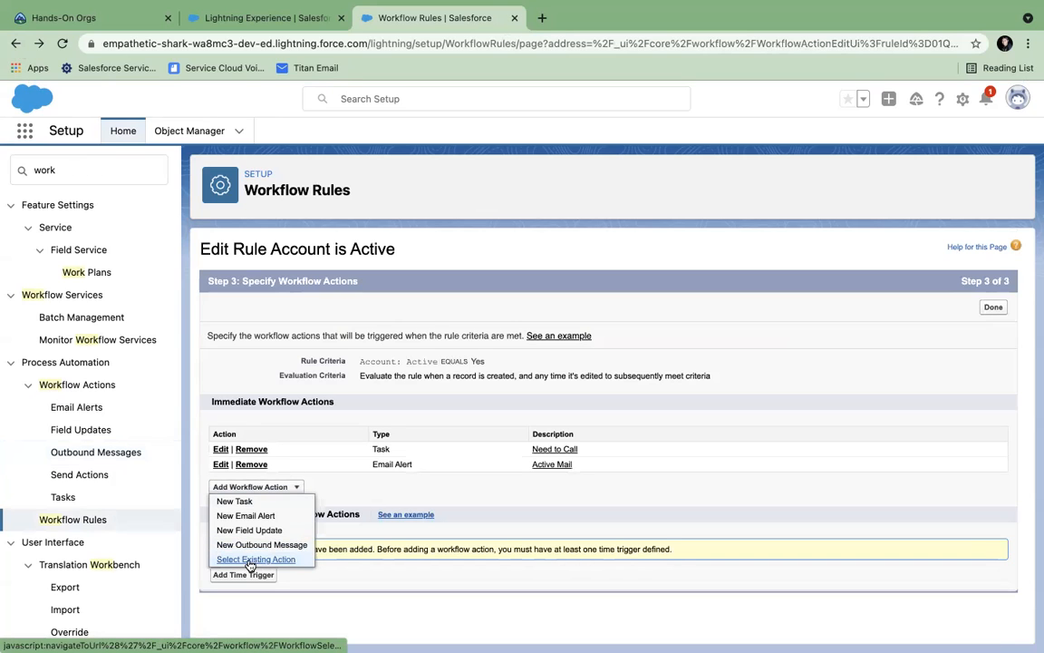
click(243, 530)
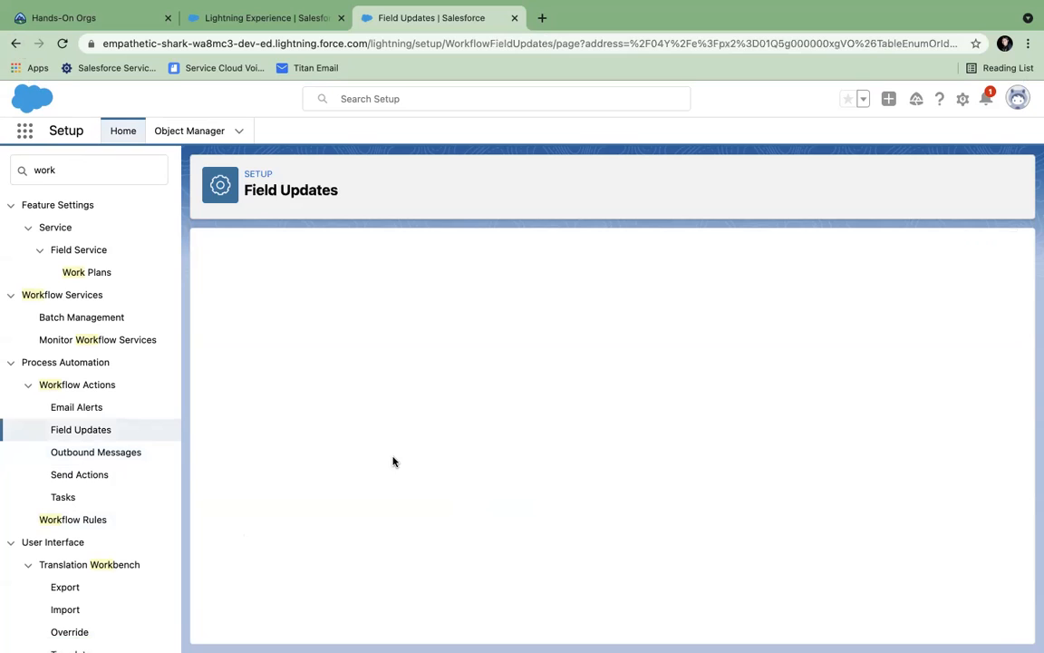
click(373, 364)
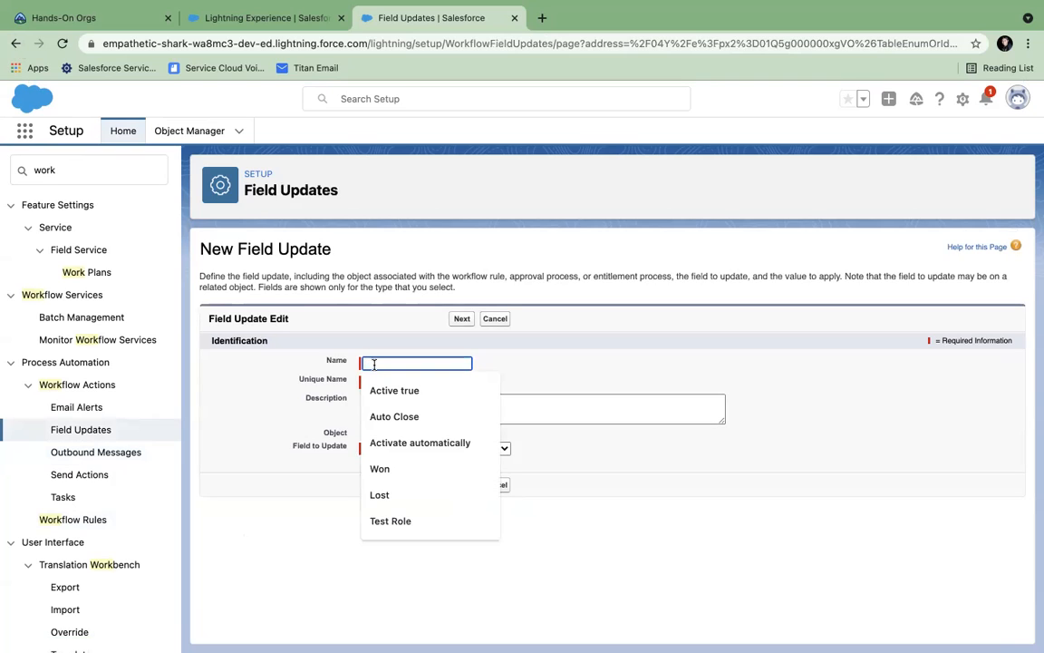
click(571, 354)
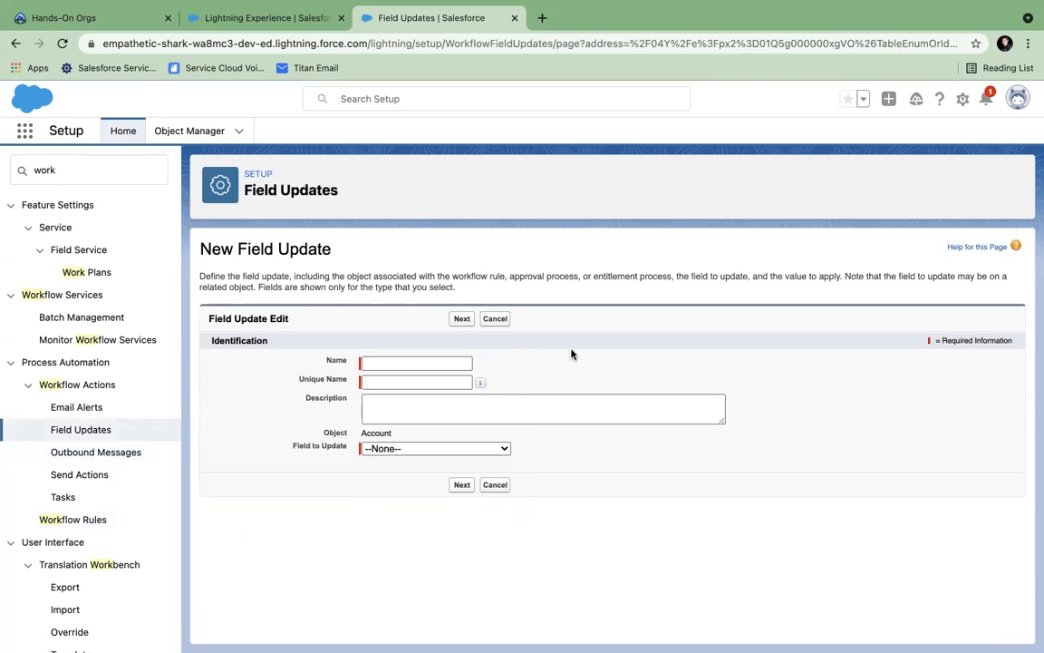
click(488, 450)
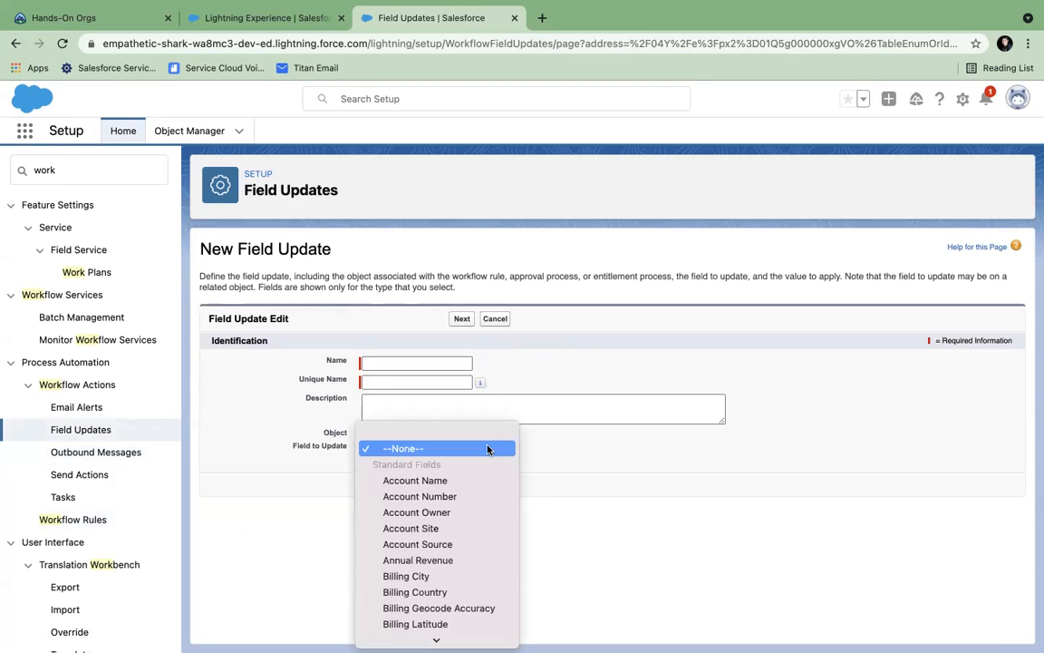
click(600, 460)
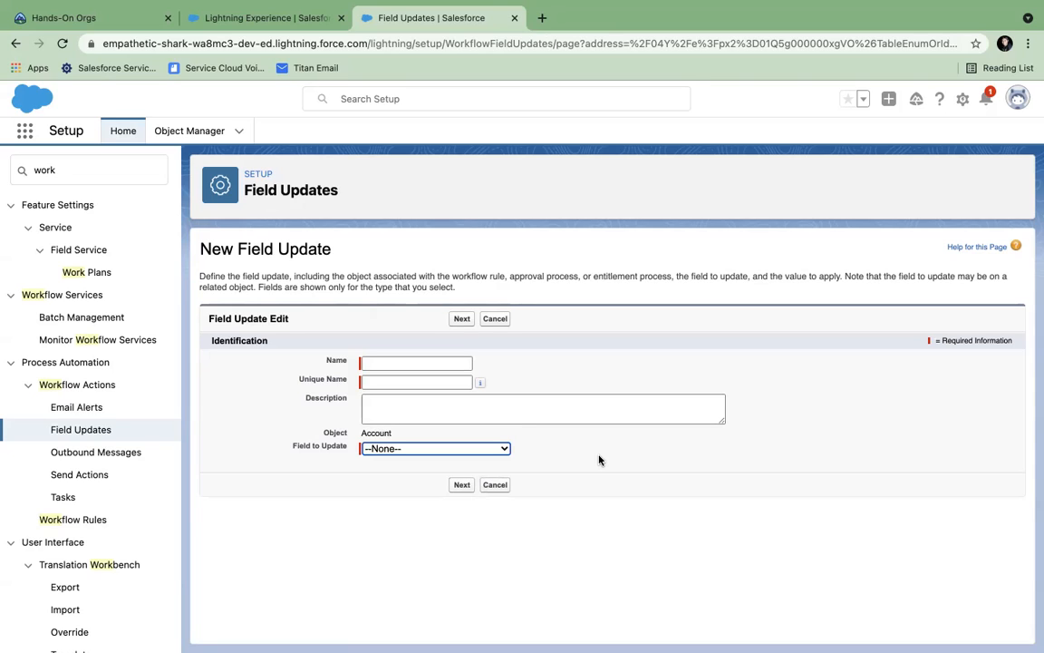
click(395, 449)
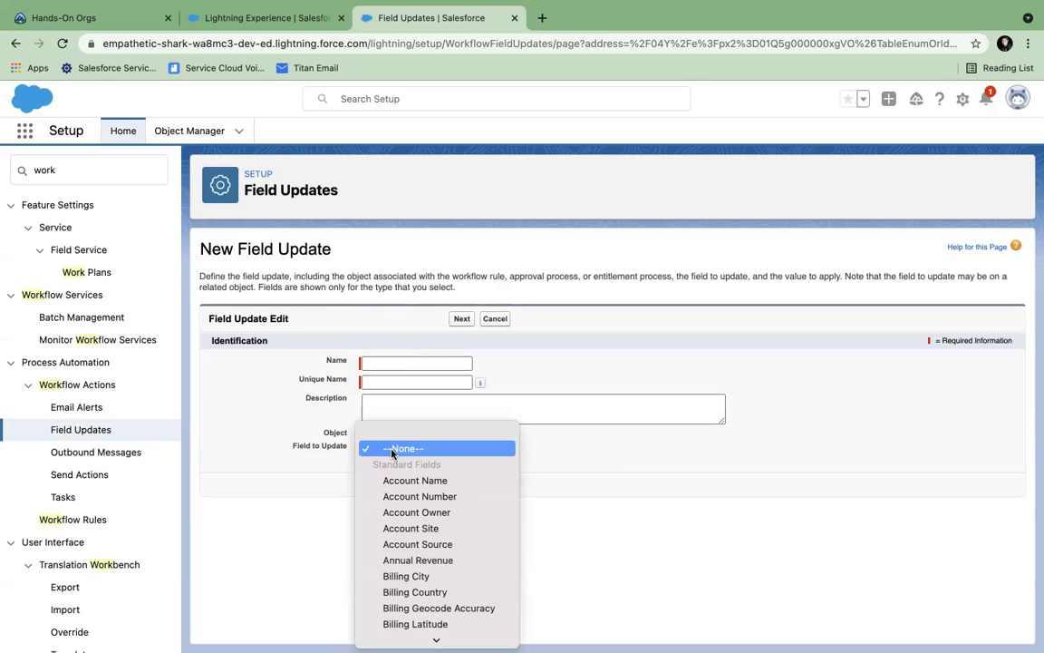
click(366, 361)
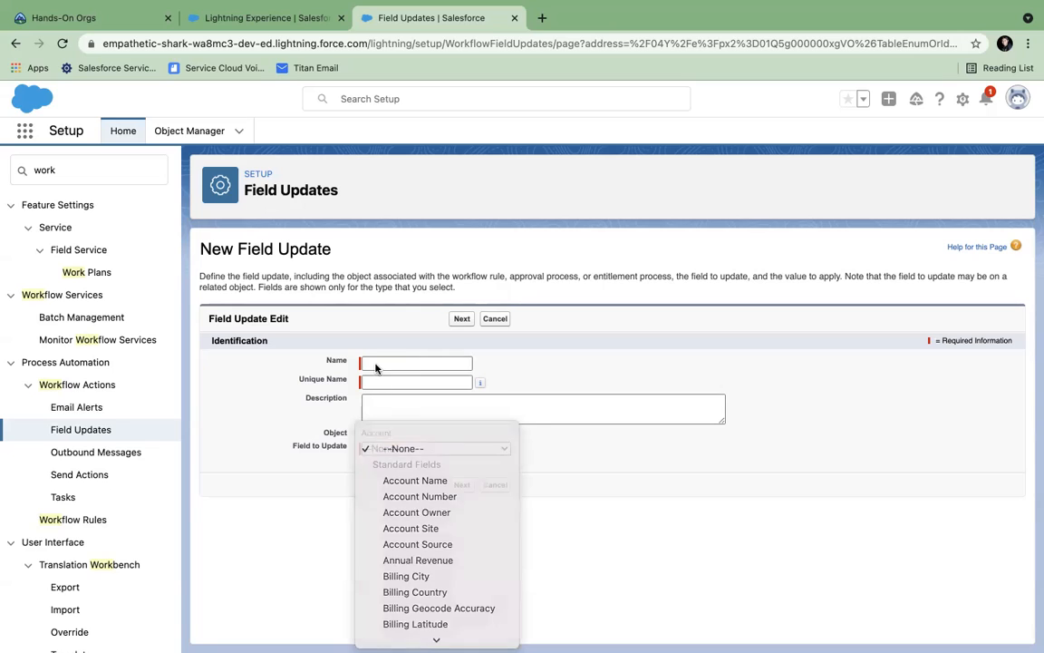
click(371, 363)
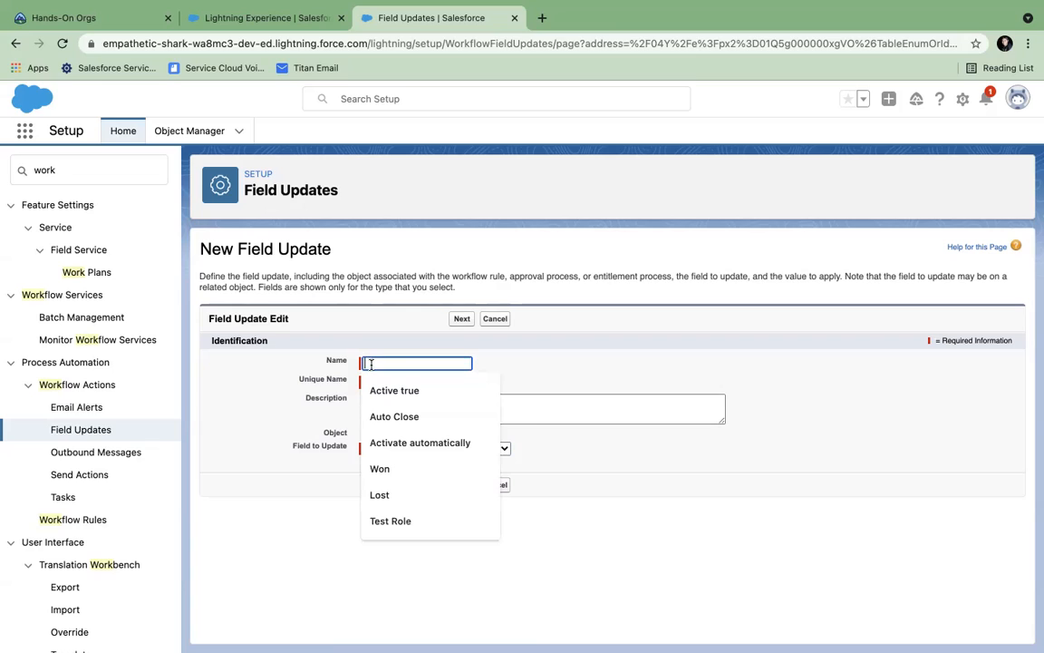
text(D)
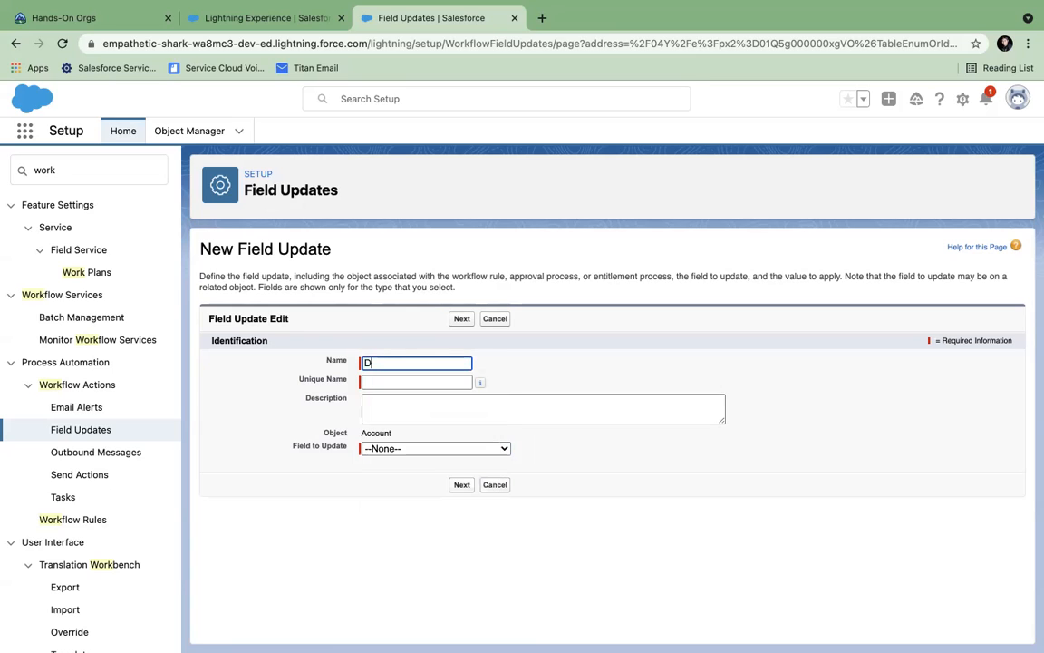
text(escription updated)
key(Tab)
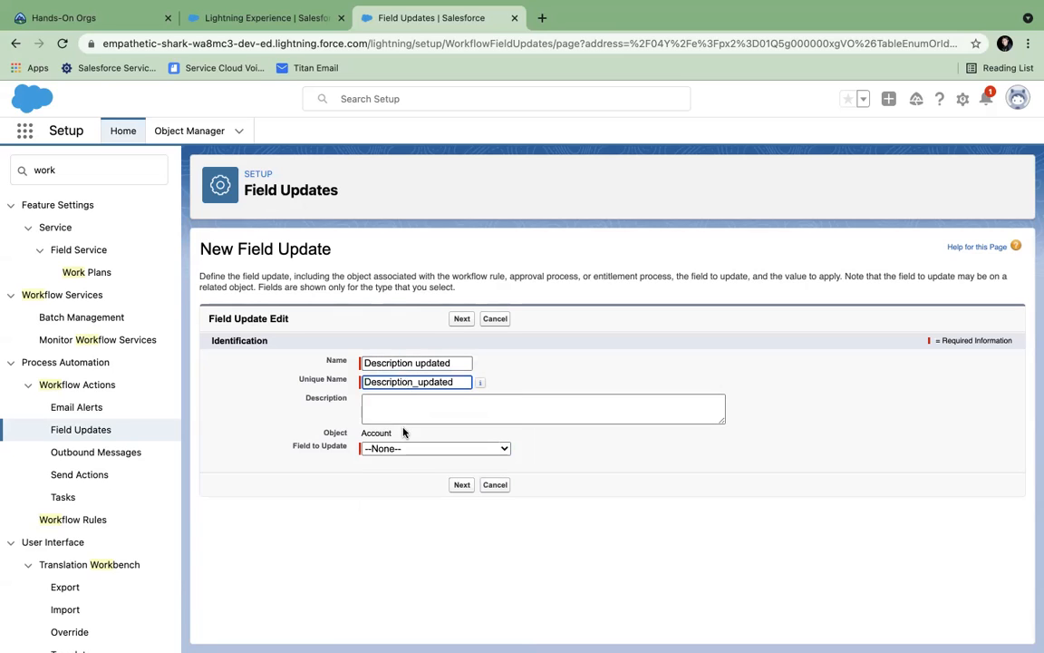
- Set the field update to write the formula "This account is active" into Account Description
click(404, 449)
click(405, 450)
click(410, 451)
scroll(417, 542, down, 5)
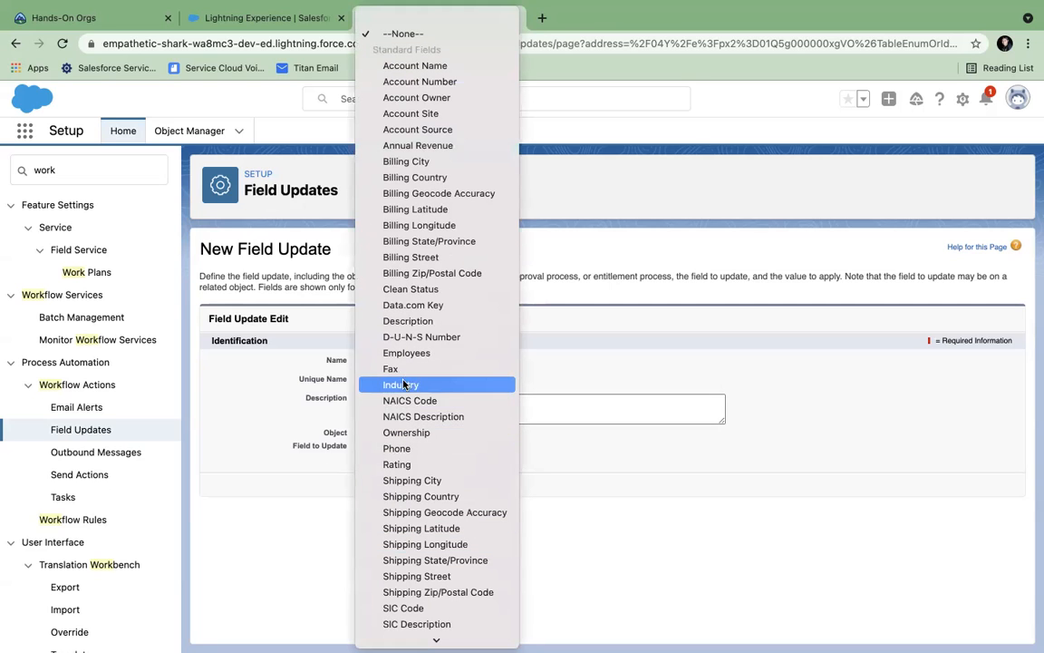
click(403, 322)
click(456, 486)
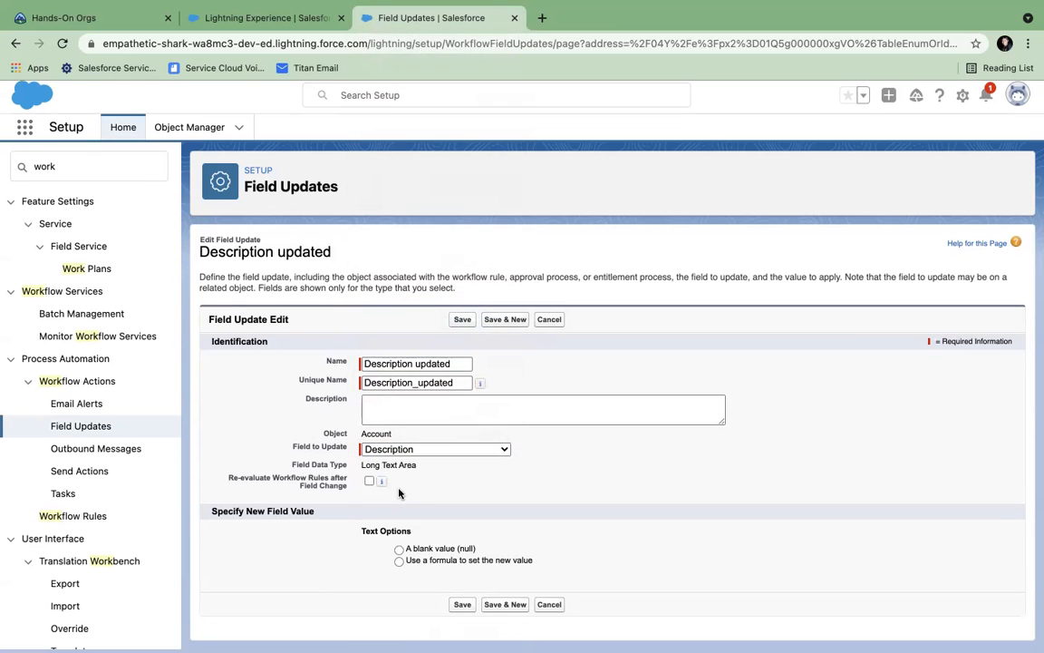
click(398, 565)
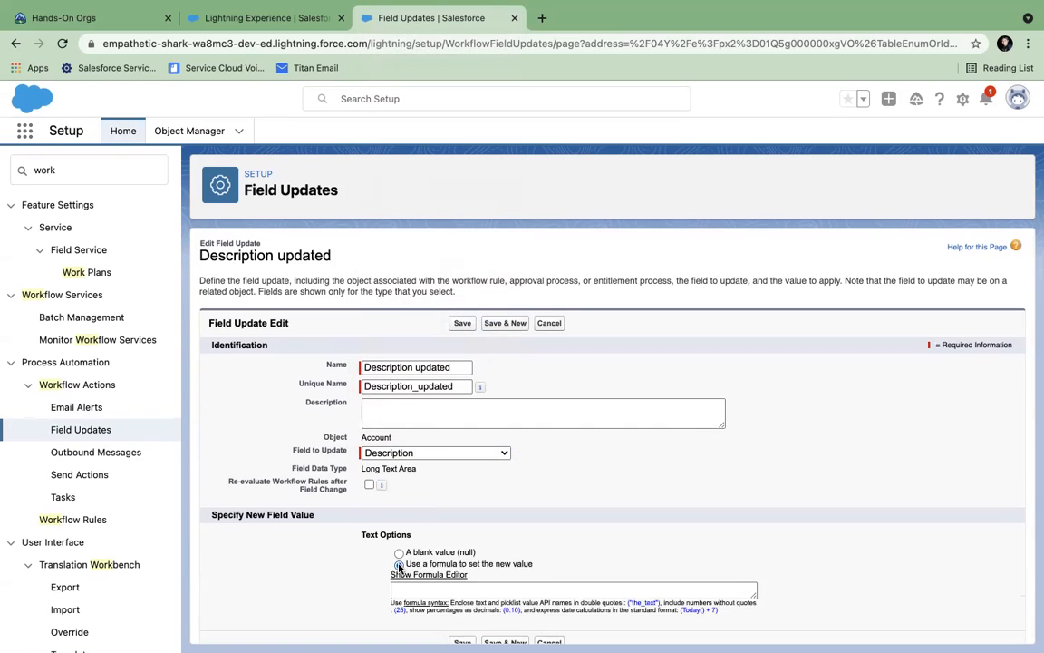
scroll(426, 571, down, 1)
click(448, 569)
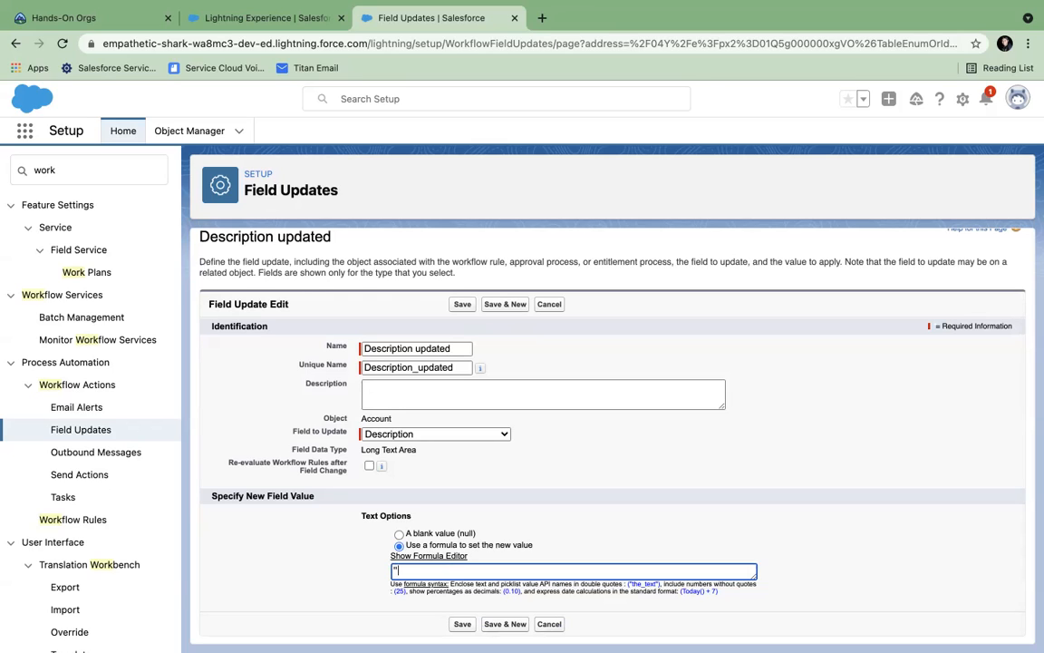
text("This account is active")
- Save the field update, activate the 'Account is Active' rule, and return to the welcome page
click(462, 624)
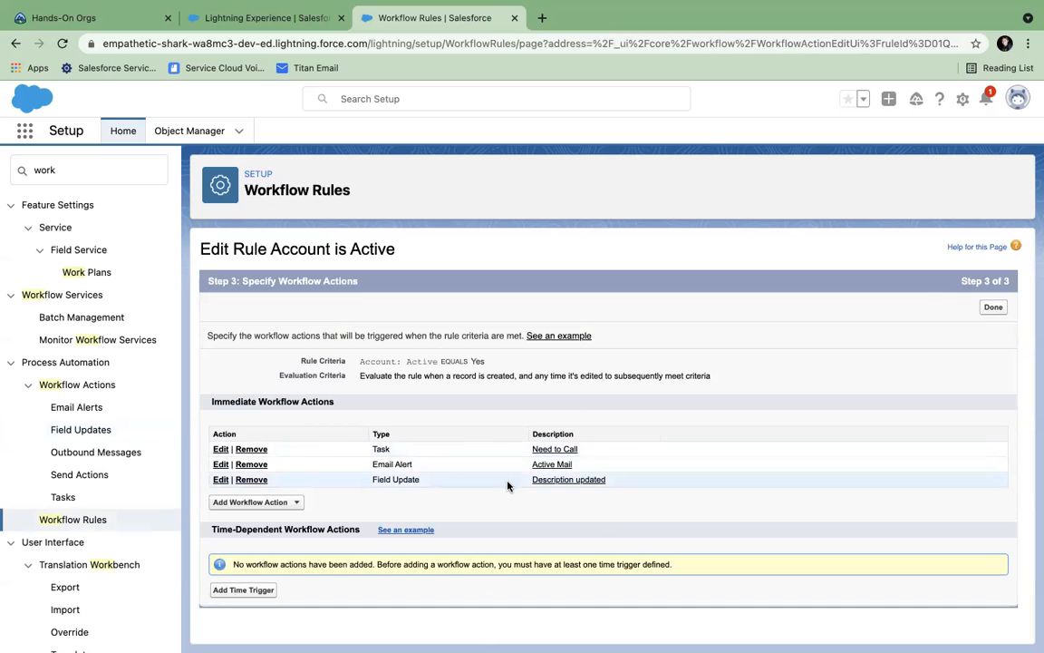
click(993, 308)
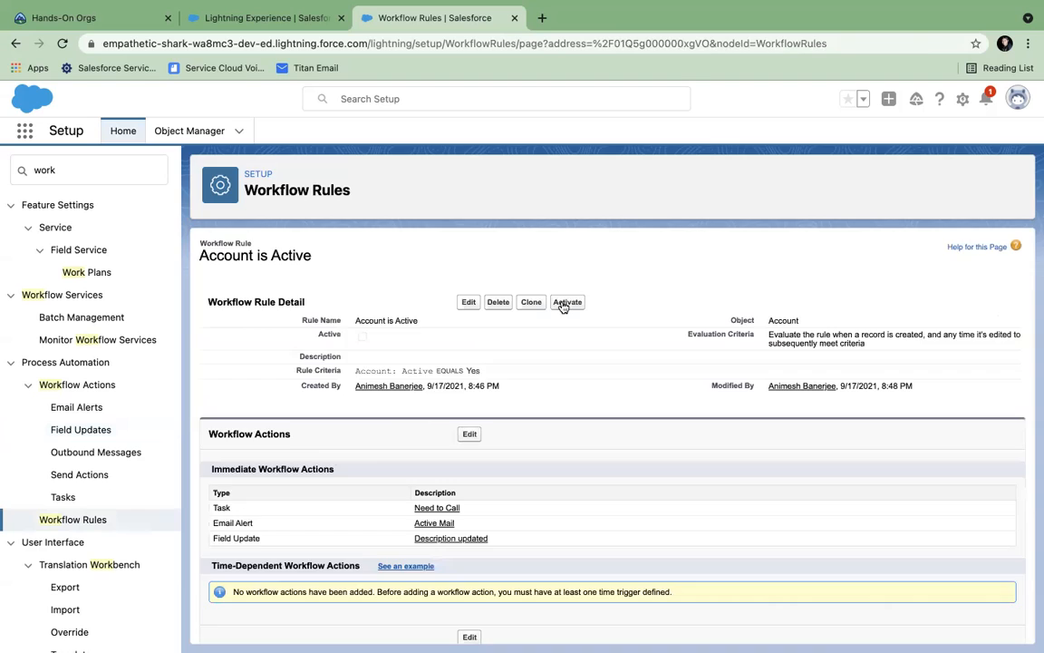
click(568, 303)
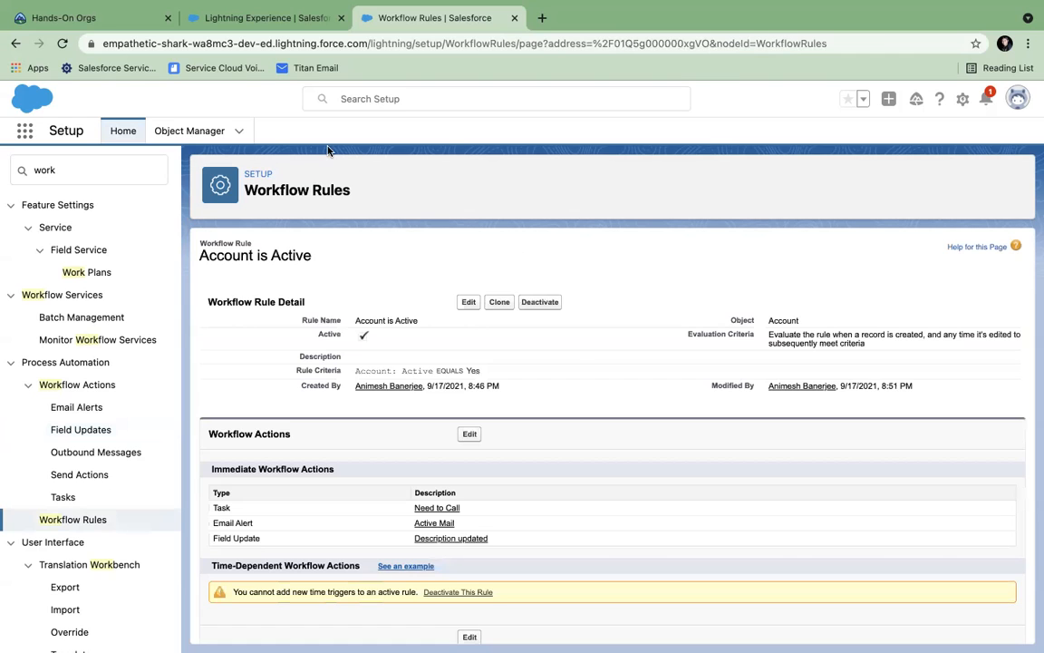
click(275, 20)
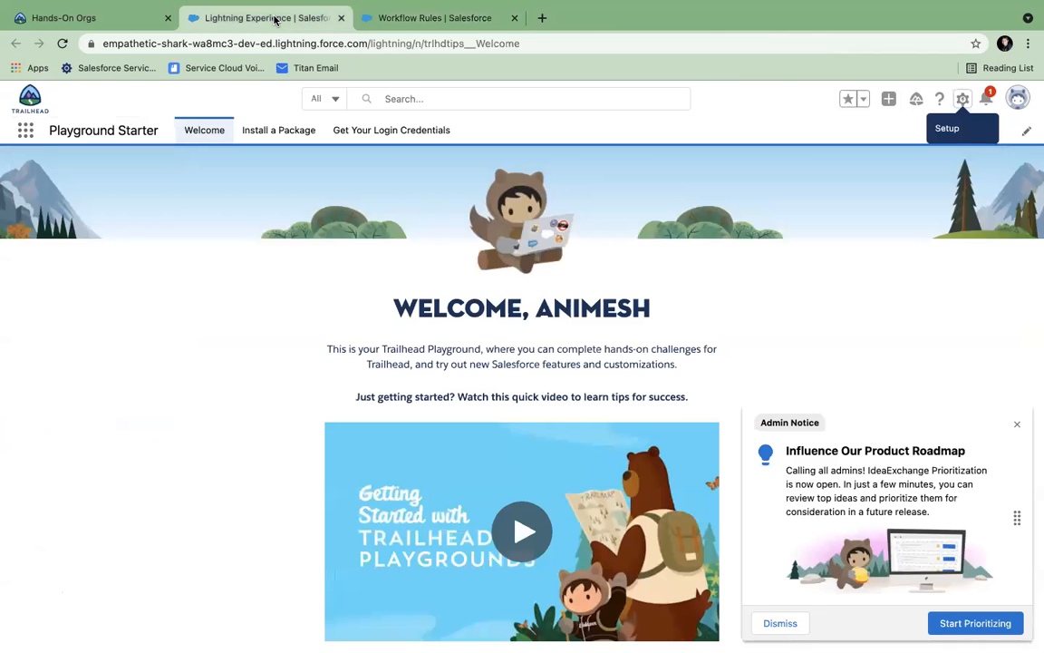
- In the Sales app, create the account 'Workflow Test' with Active set to Yes
click(27, 137)
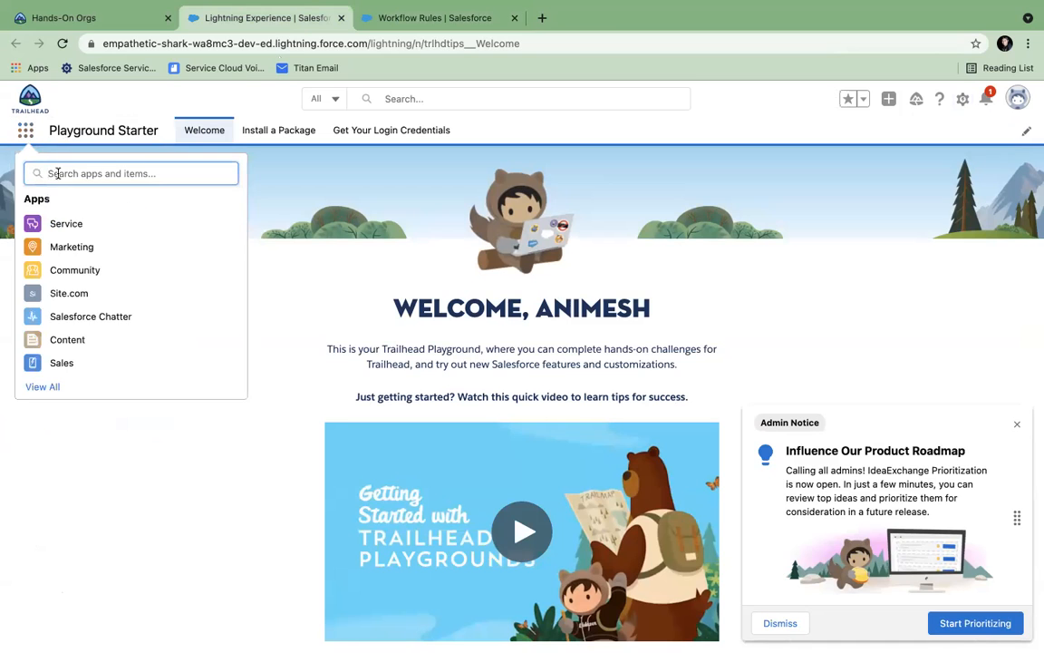
click(64, 365)
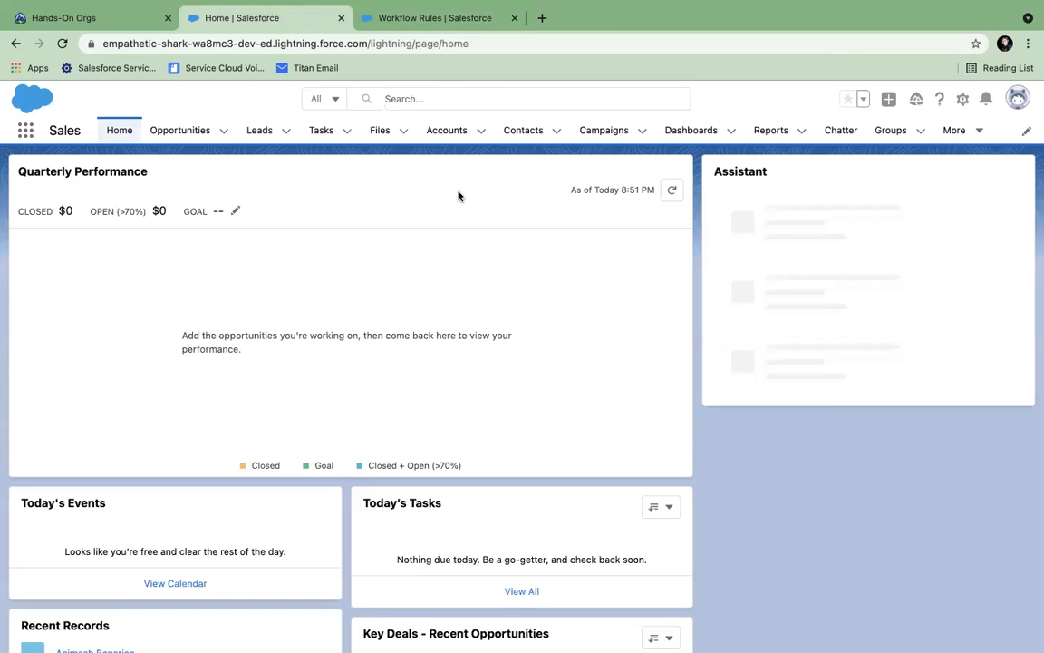
click(481, 133)
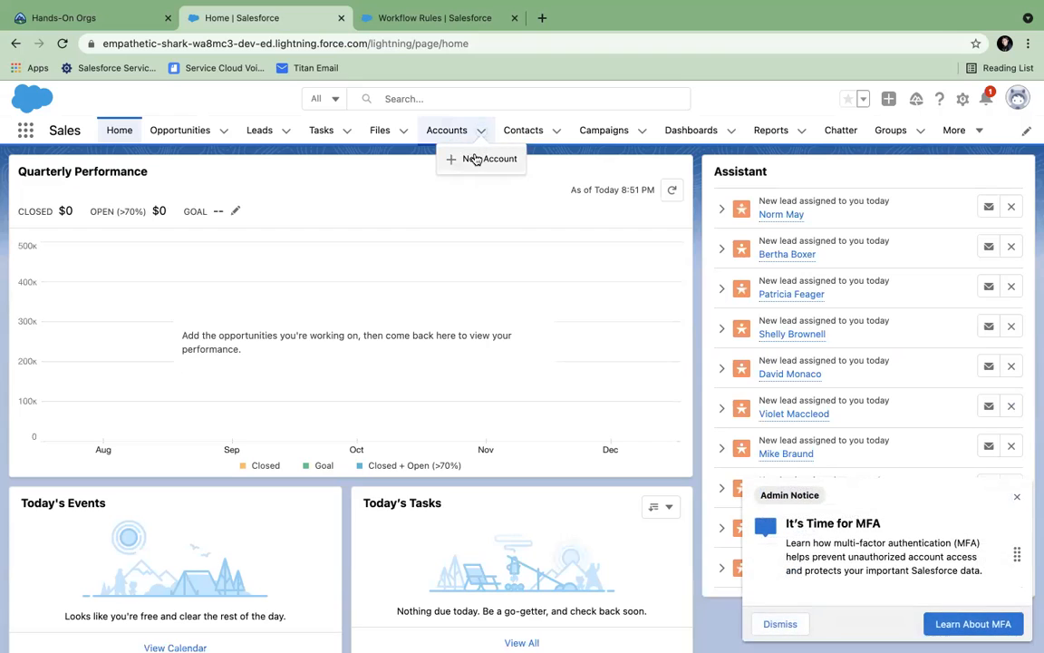
click(473, 157)
click(303, 269)
text(Work)
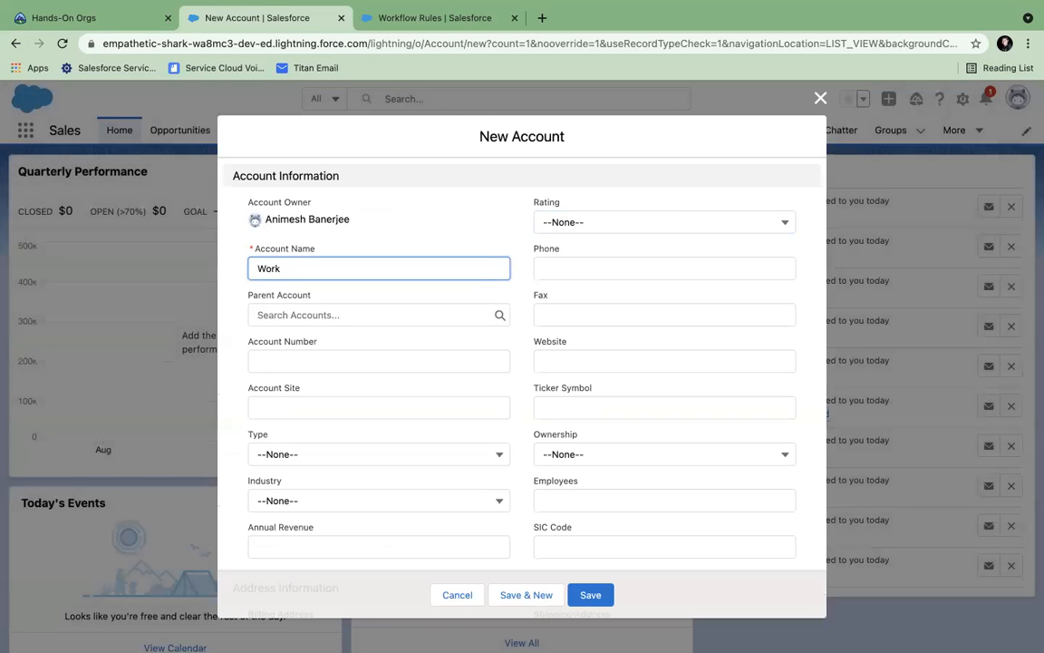
text(flow Test)
scroll(387, 375, down, 3)
scroll(387, 375, down, 4)
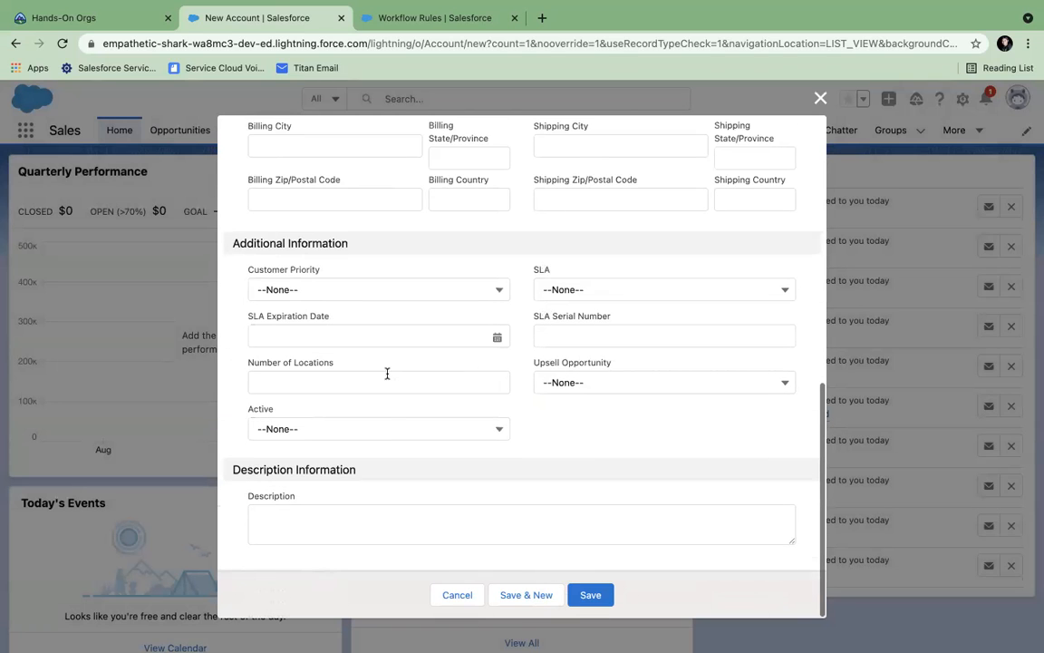
click(376, 437)
click(342, 509)
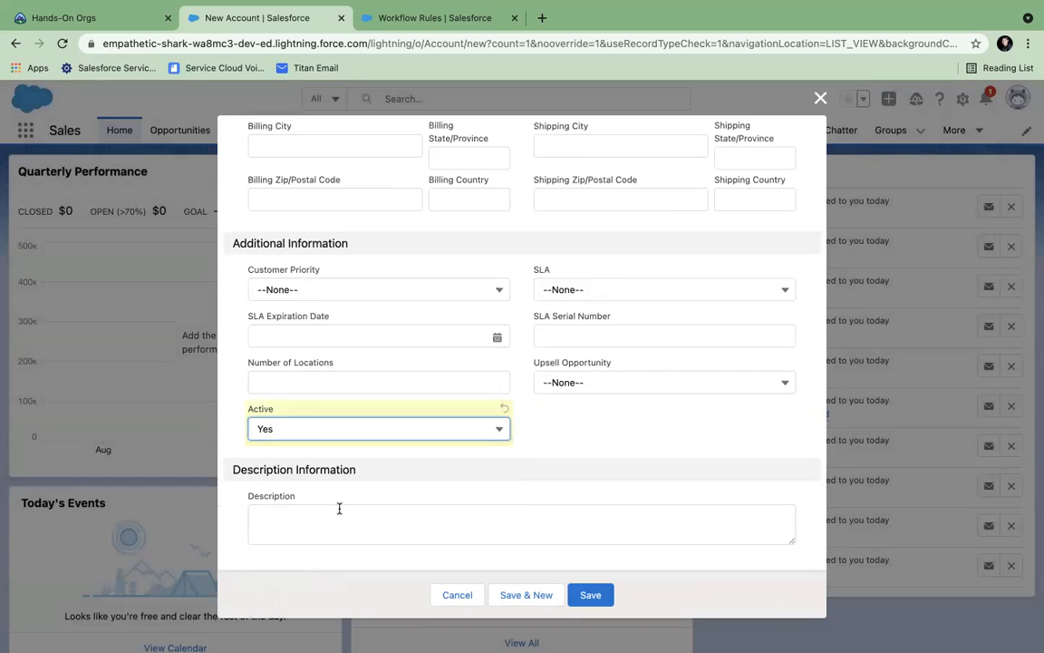
click(589, 593)
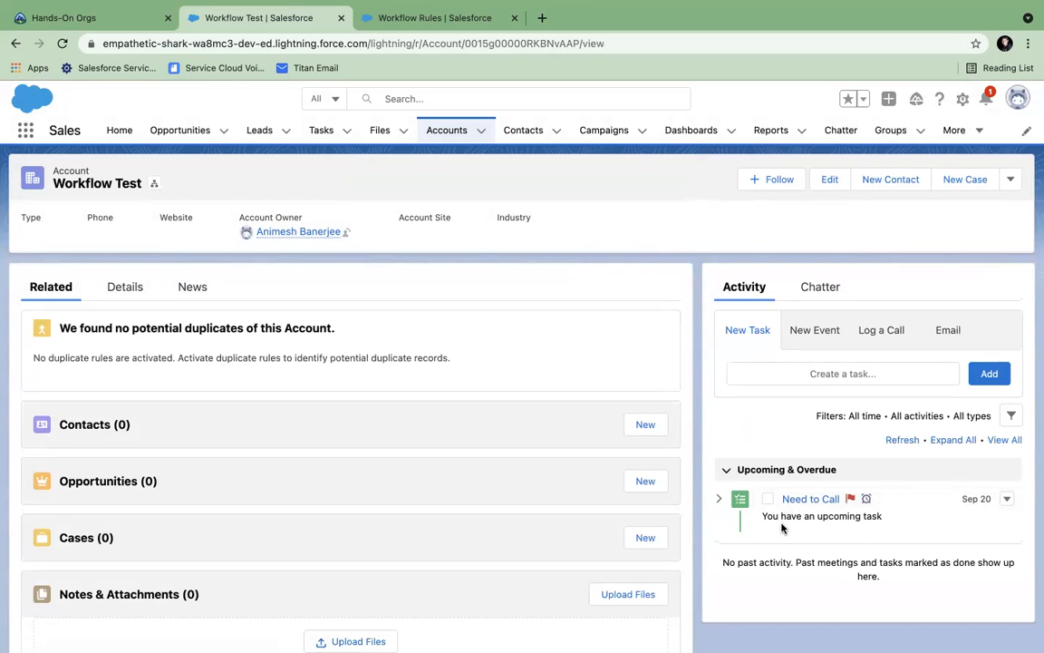
- Inspect the Workflow Test account's 'Need to Call' task record
click(717, 502)
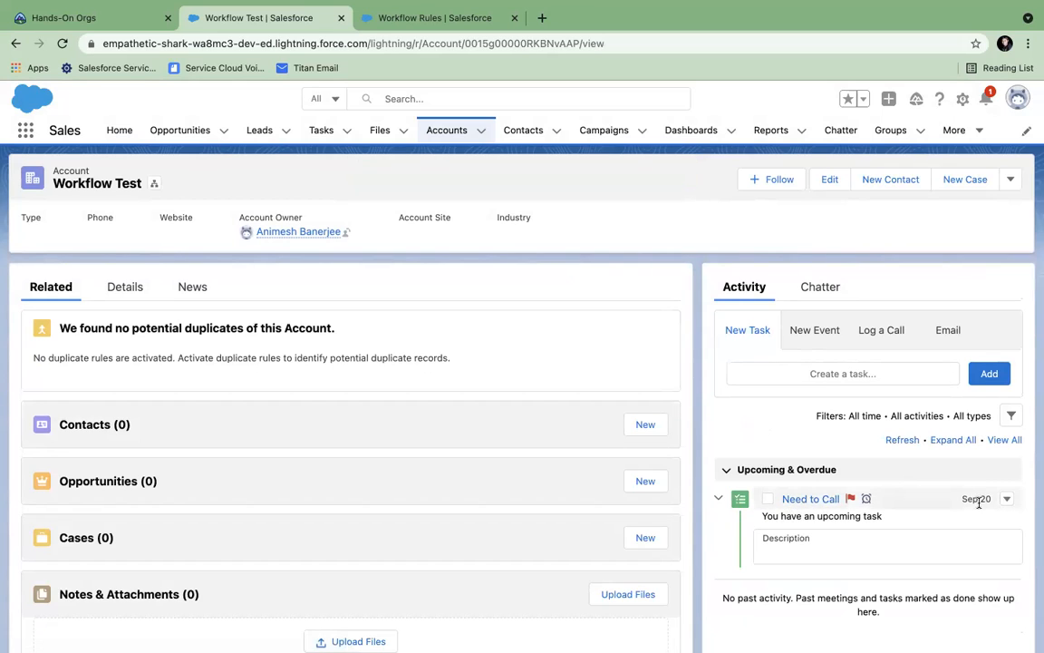
scroll(832, 539, down, 2)
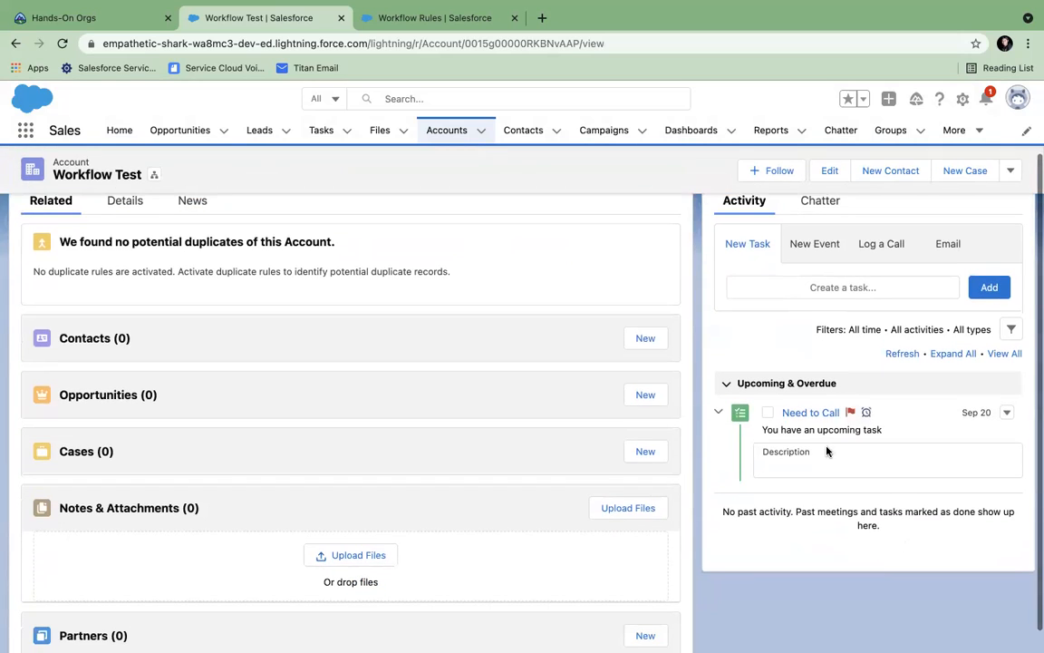
click(821, 415)
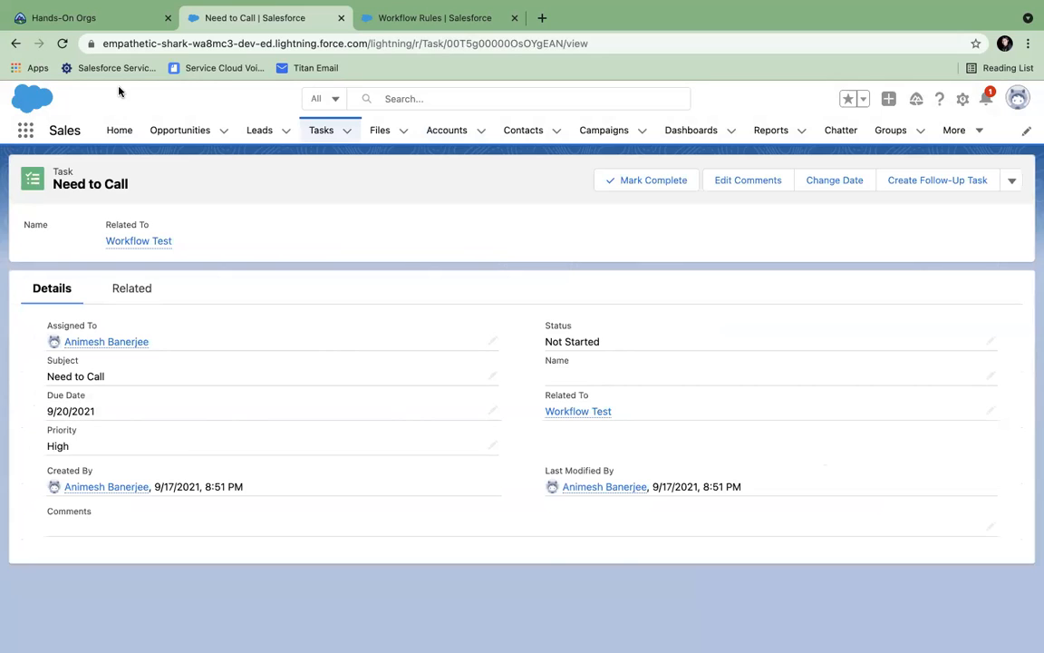
click(16, 42)
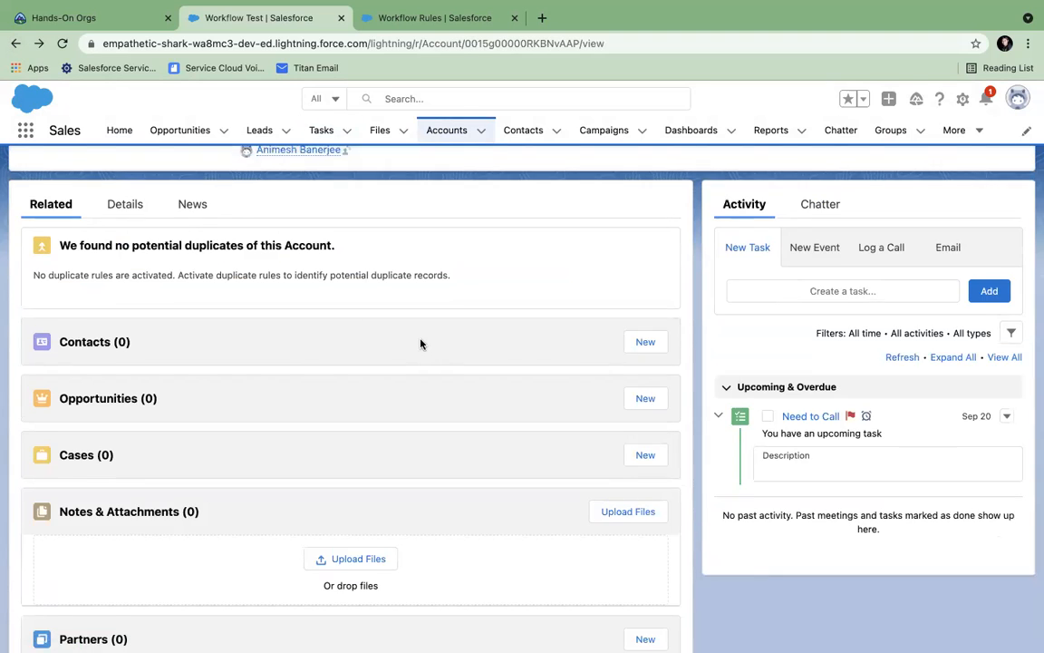
- Confirm the account's Description reads 'This account is active' in its details
scroll(417, 345, up, 2)
click(131, 286)
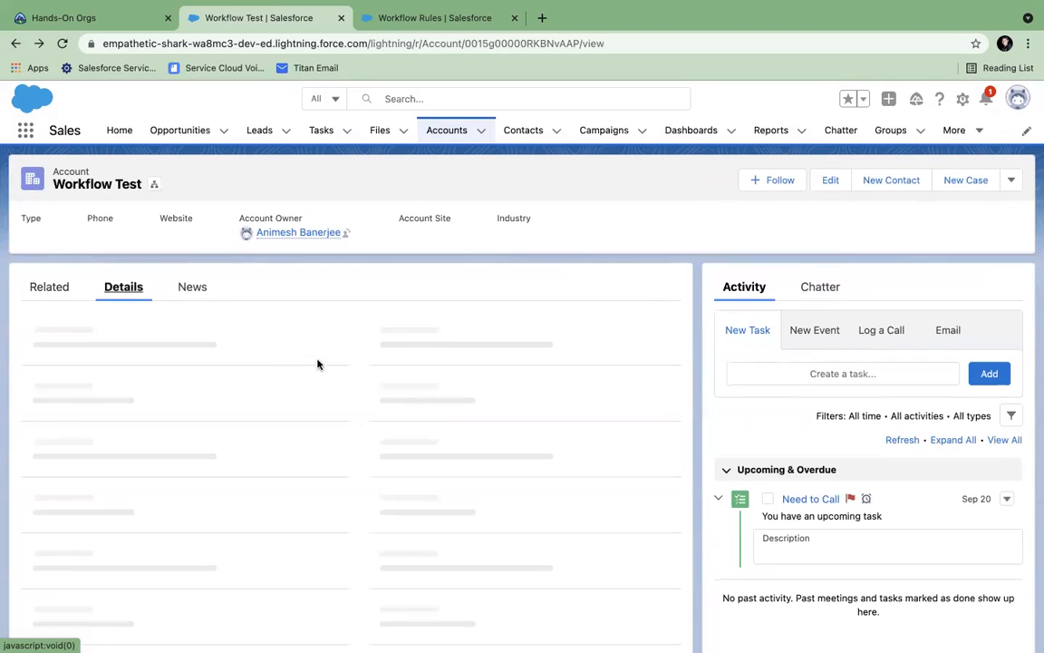
scroll(319, 364, down, 3)
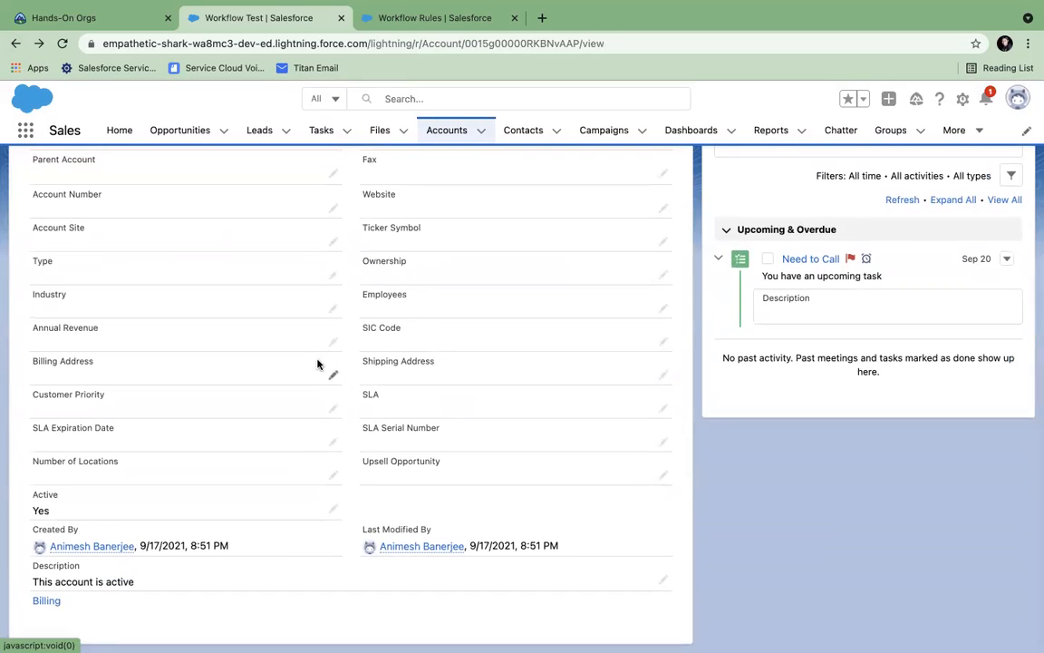
scroll(317, 364, up, 3)
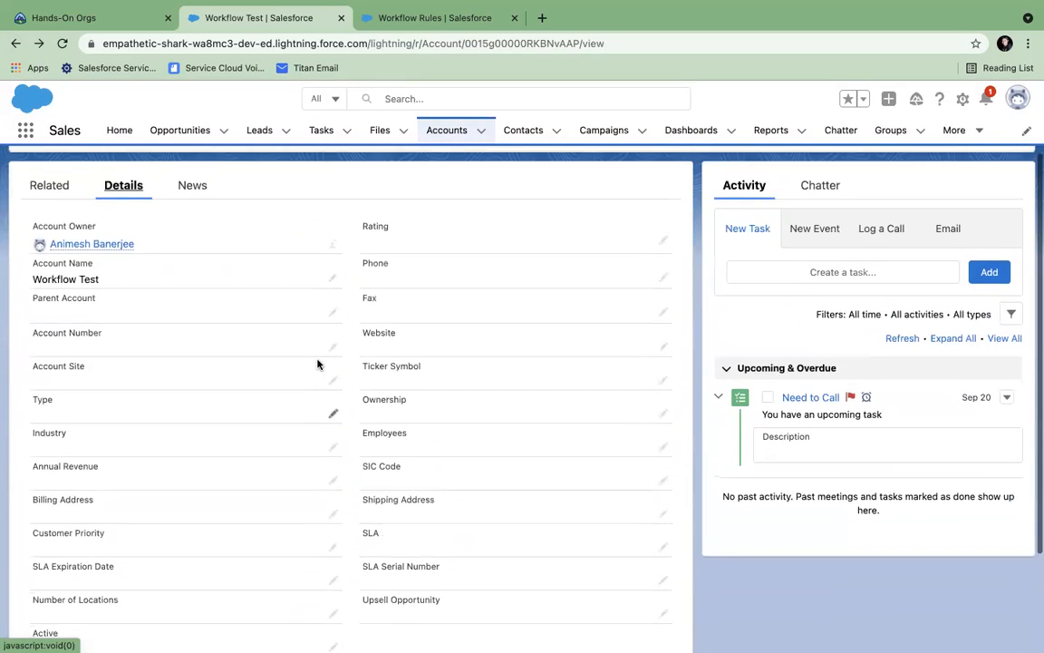
scroll(317, 365, down, 1)
scroll(318, 365, down, 1)
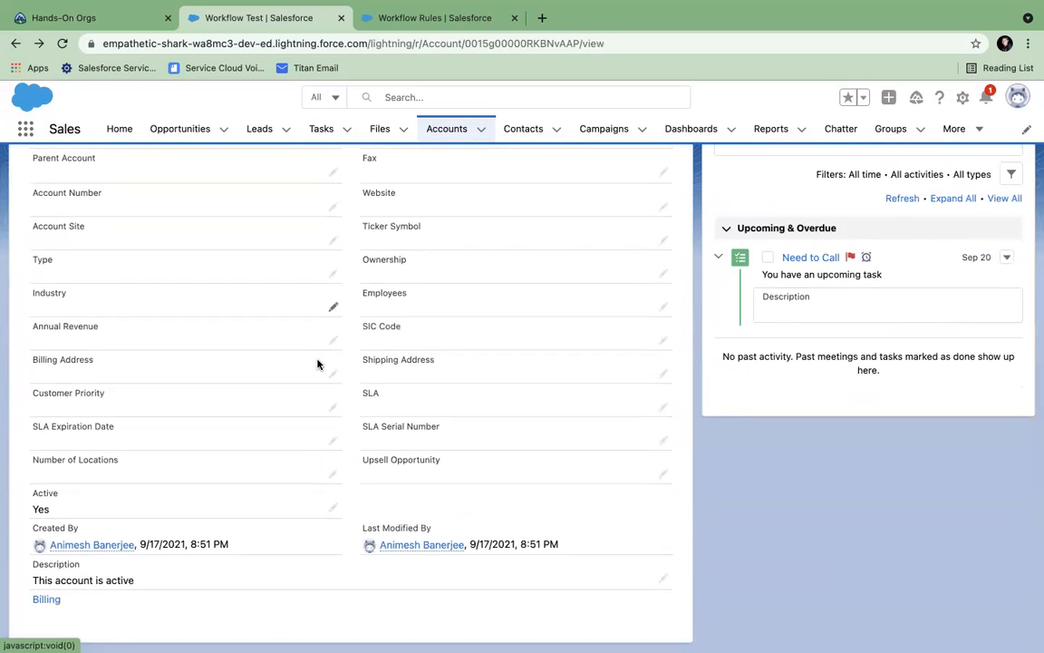
scroll(317, 365, up, 1)
scroll(317, 364, down, 1)
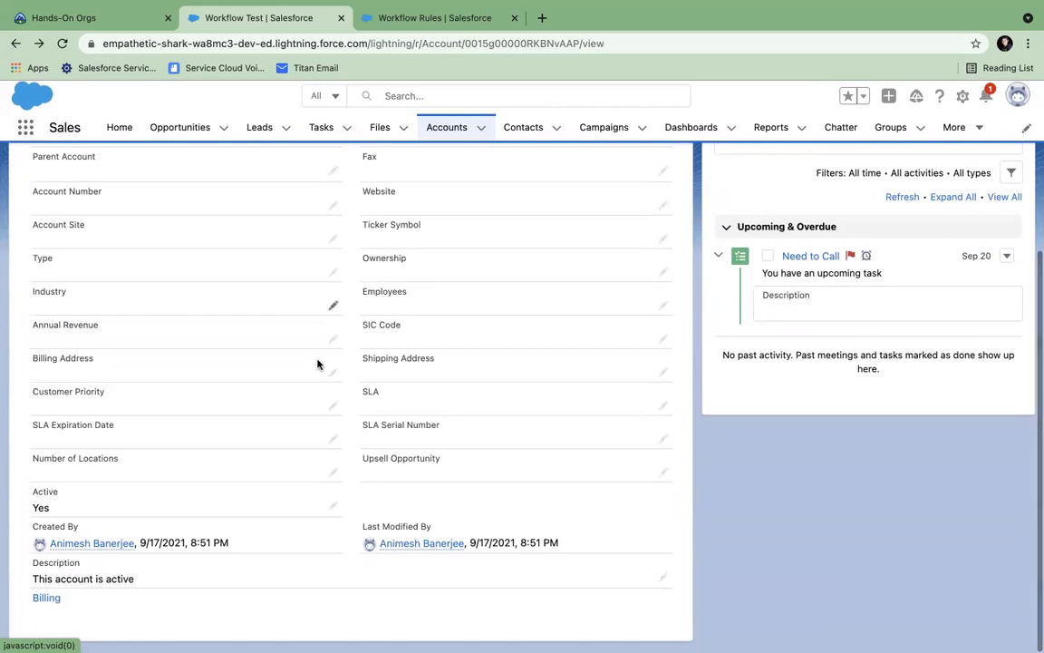
drag(34, 584, 138, 588)
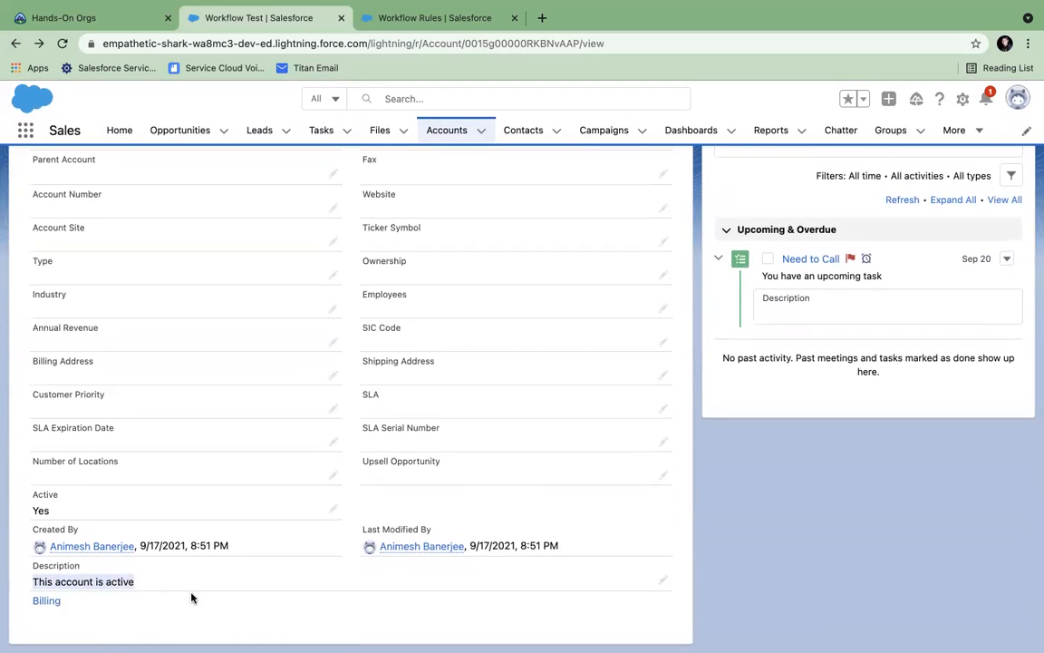
scroll(191, 598, up, 5)
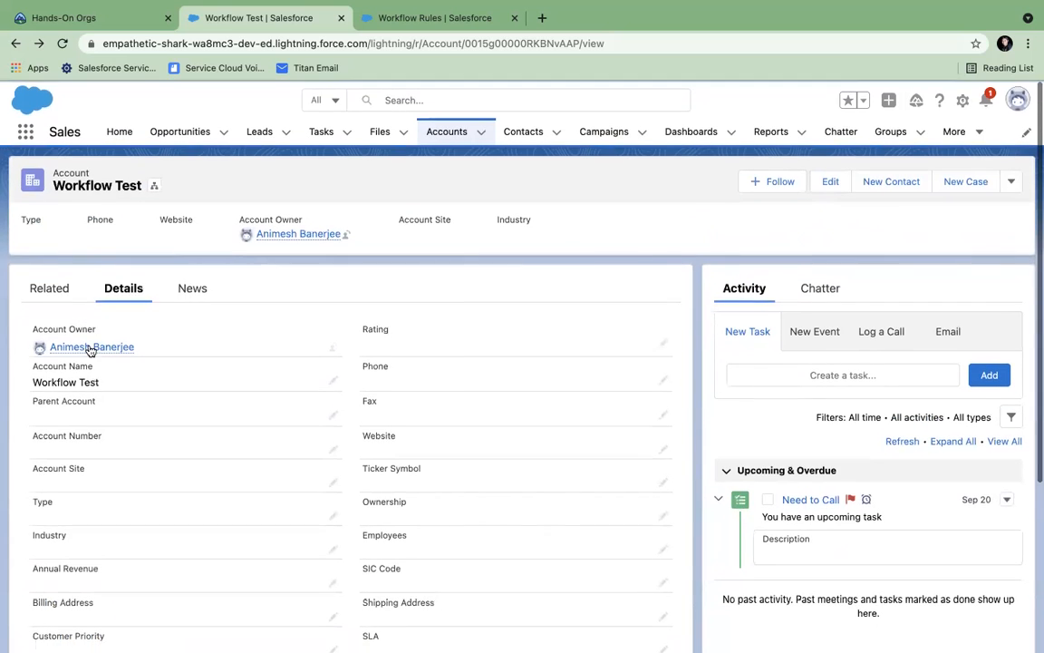
click(45, 292)
scroll(188, 334, down, 3)
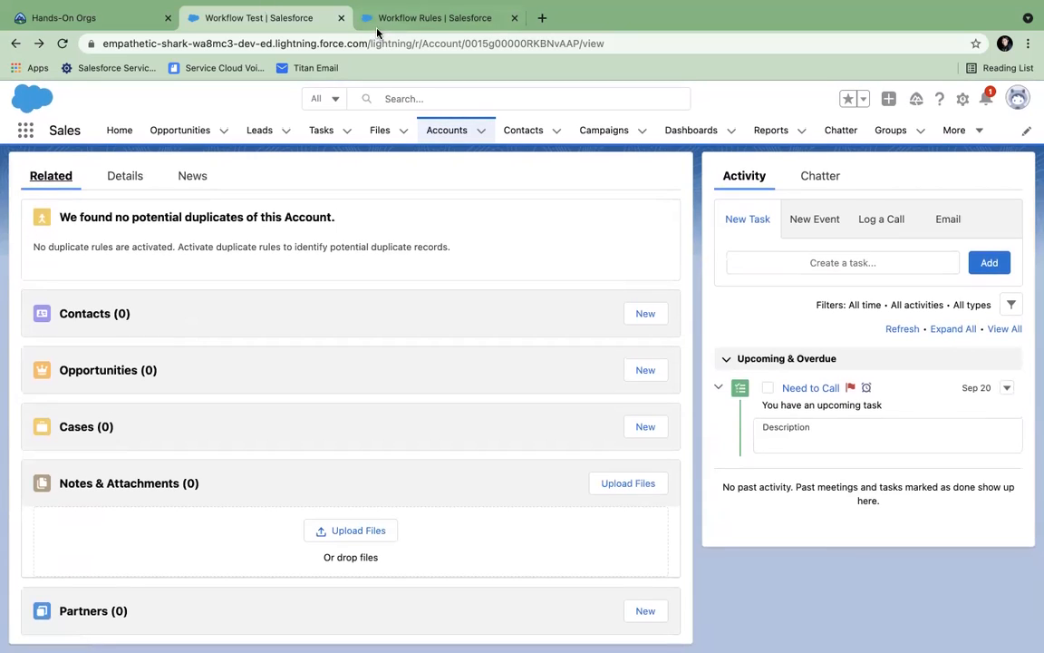
- Open Gmail in a new browser tab
click(379, 18)
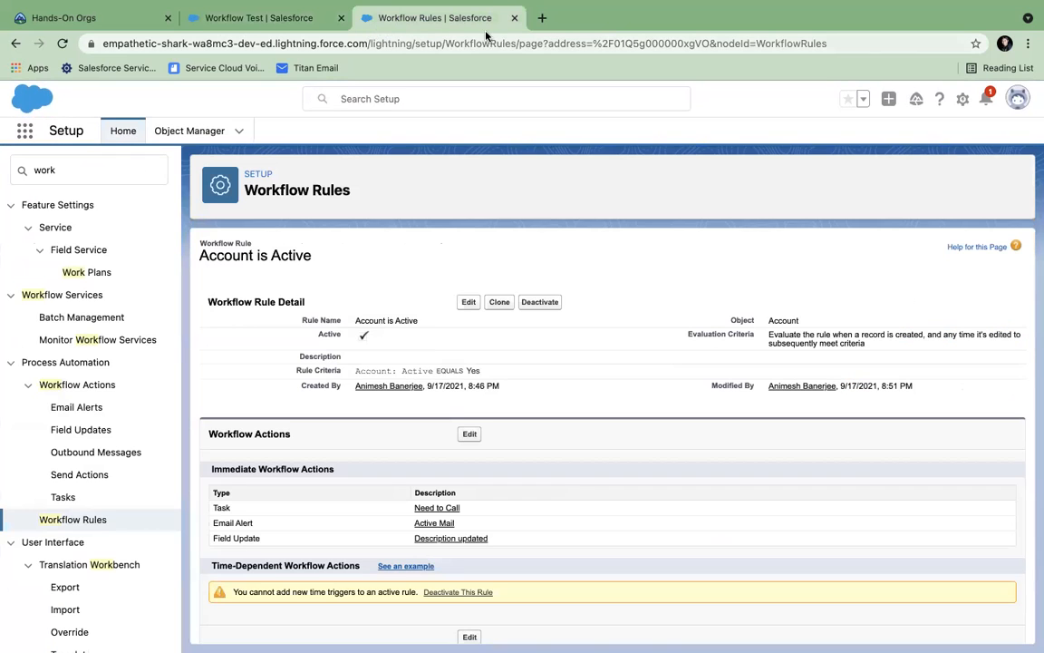
click(542, 18)
text(gm)
key(Return)
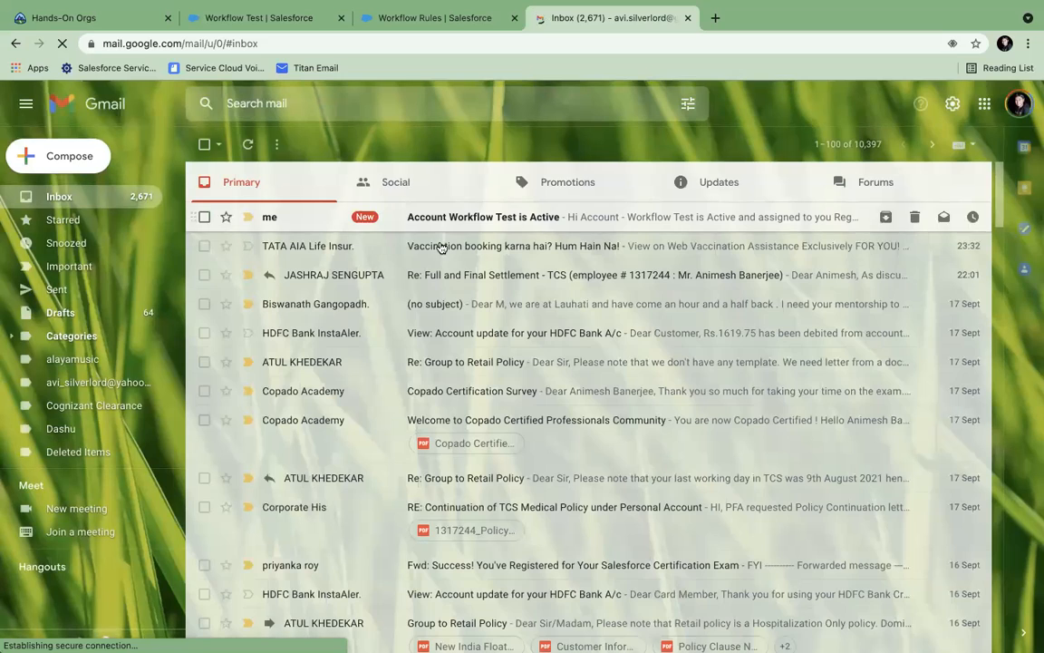
- Read the 'Account Workflow Test is Active' alert, mark it as safe, and return to the inbox
click(465, 217)
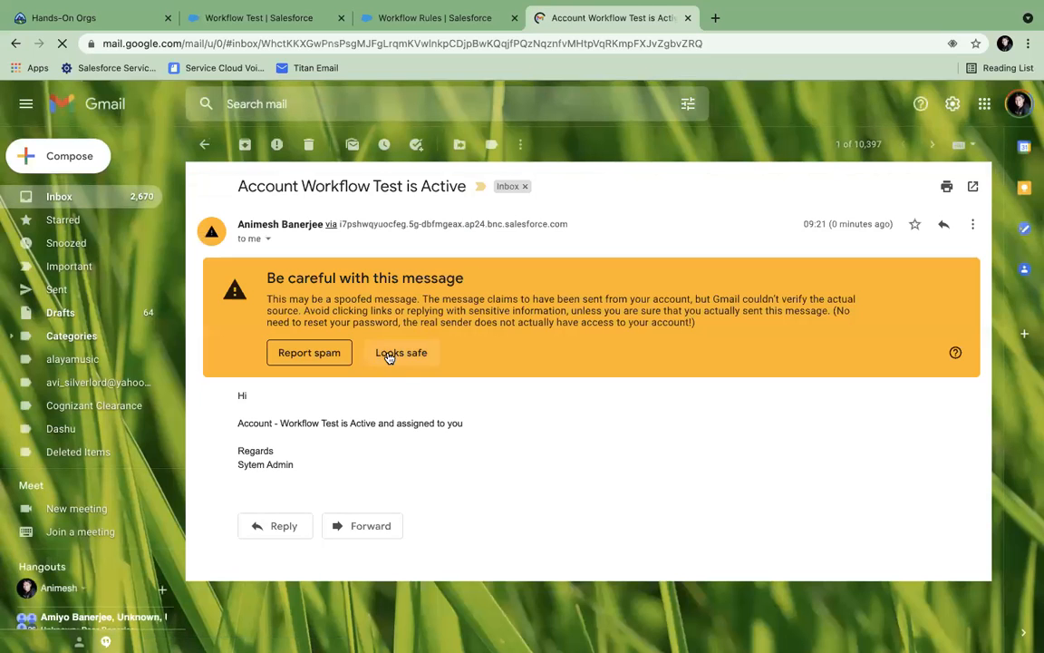
click(390, 352)
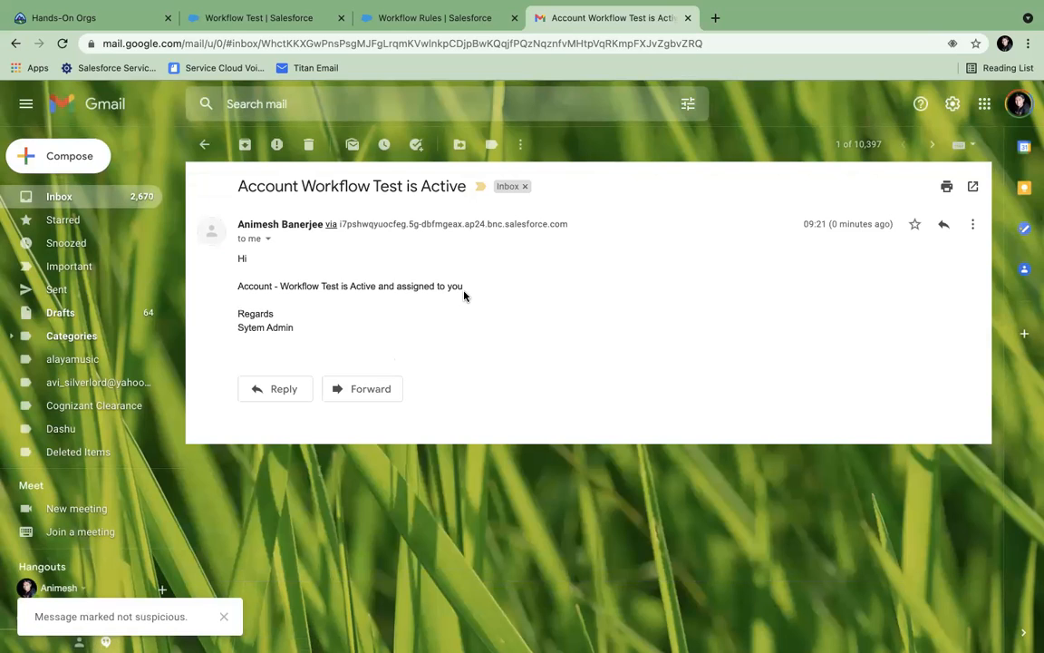
click(99, 194)
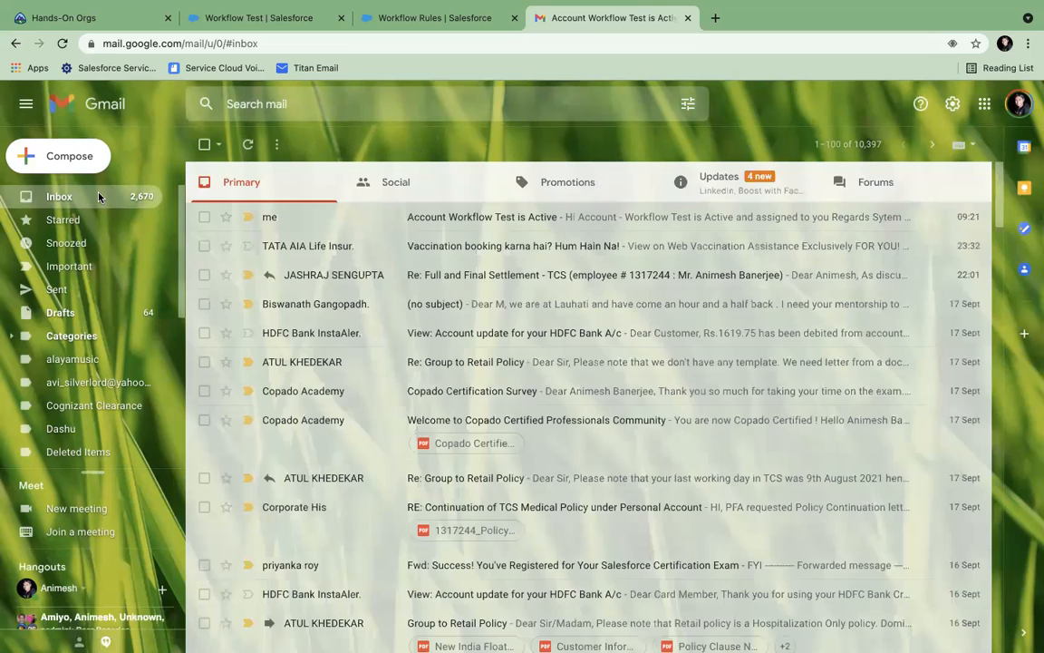
click(404, 18)
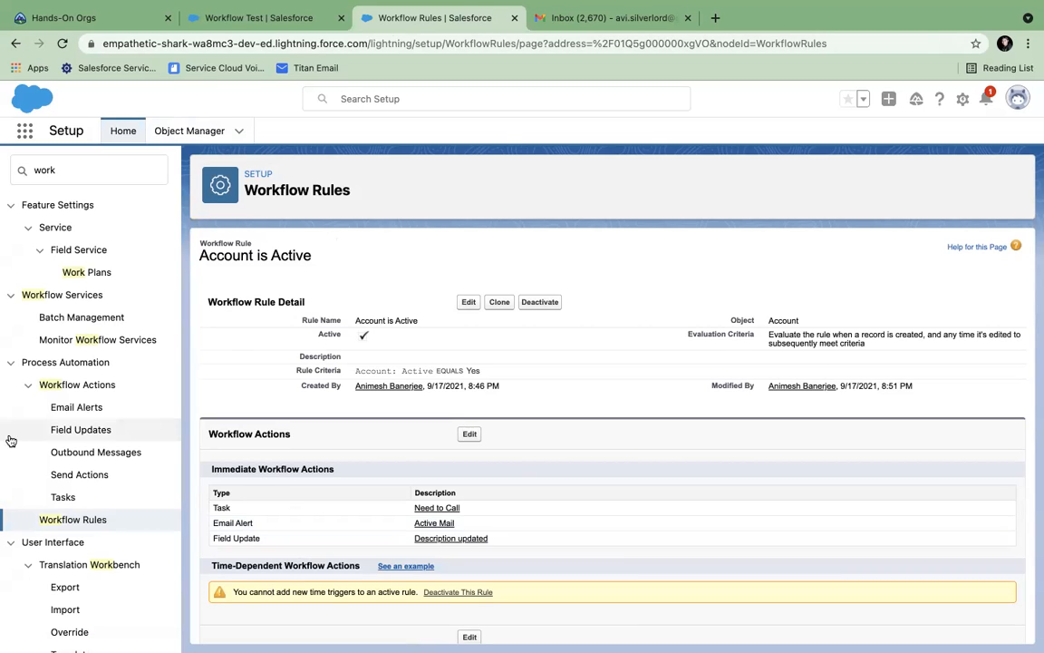
- Search Setup for 'process auto' and open the Process Builder page
click(62, 168)
text(process)
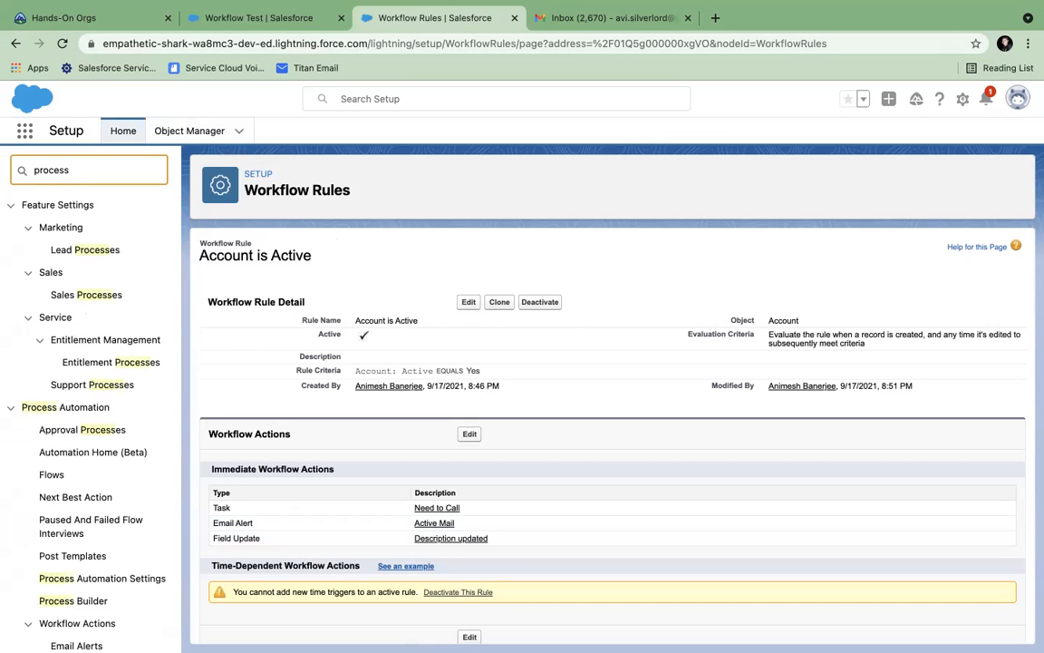
key(BackSpace)
key(BackSpace)
key(BackSpace)
key(BackSpace)
key(BackSpace)
key(BackSpace)
key(BackSpace)
key(BackSpace)
text(porce)
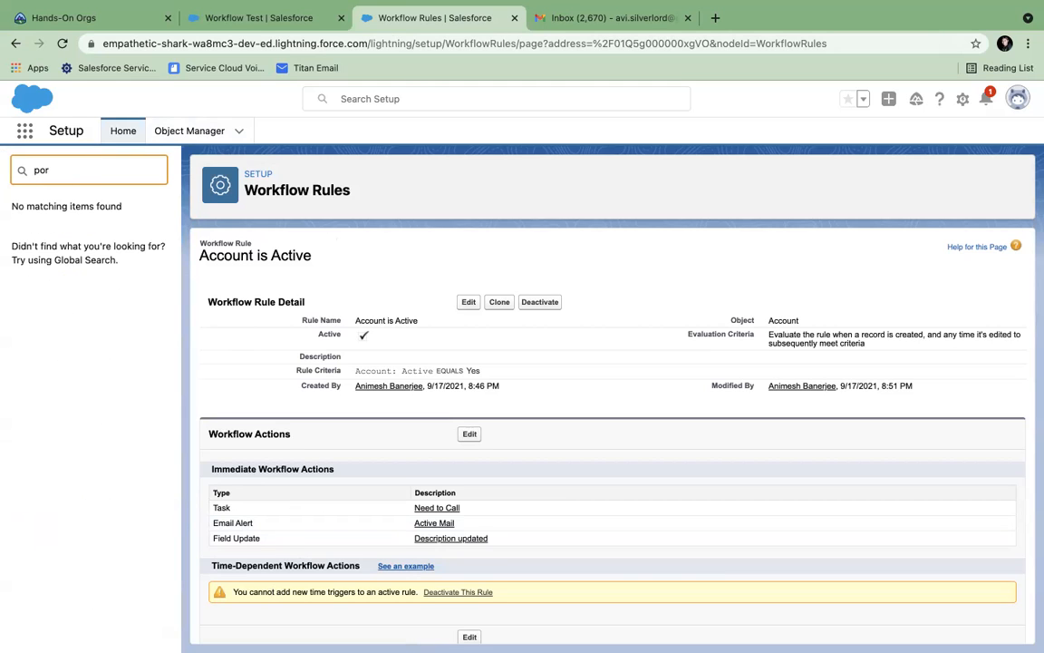
key(BackSpace)
key(BackSpace)
key(BackSpace)
text(process a)
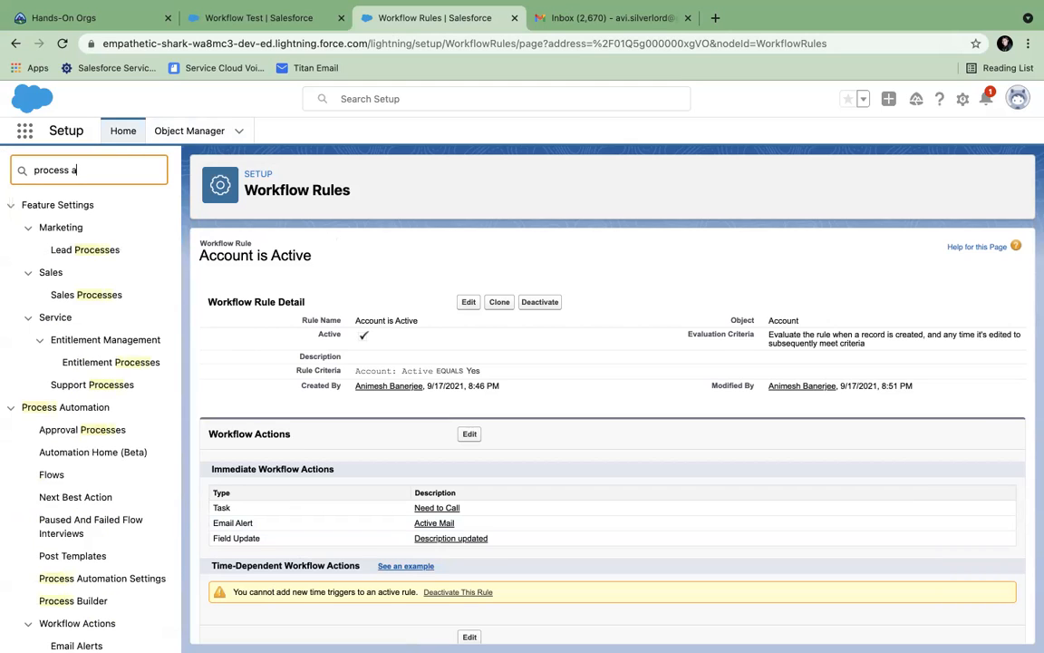
text(uto)
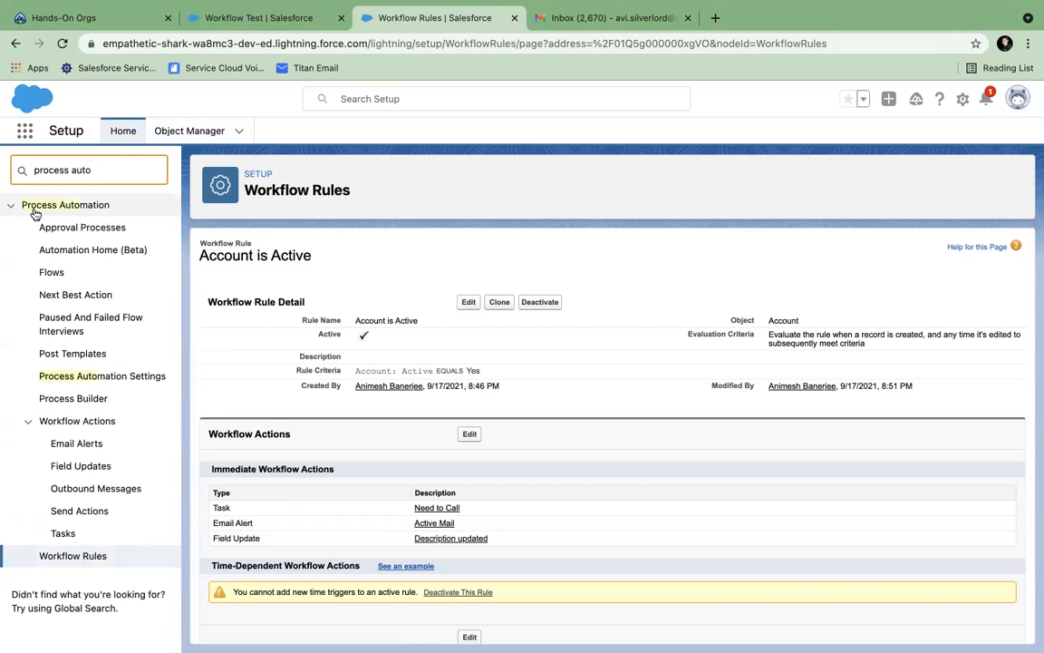
click(28, 421)
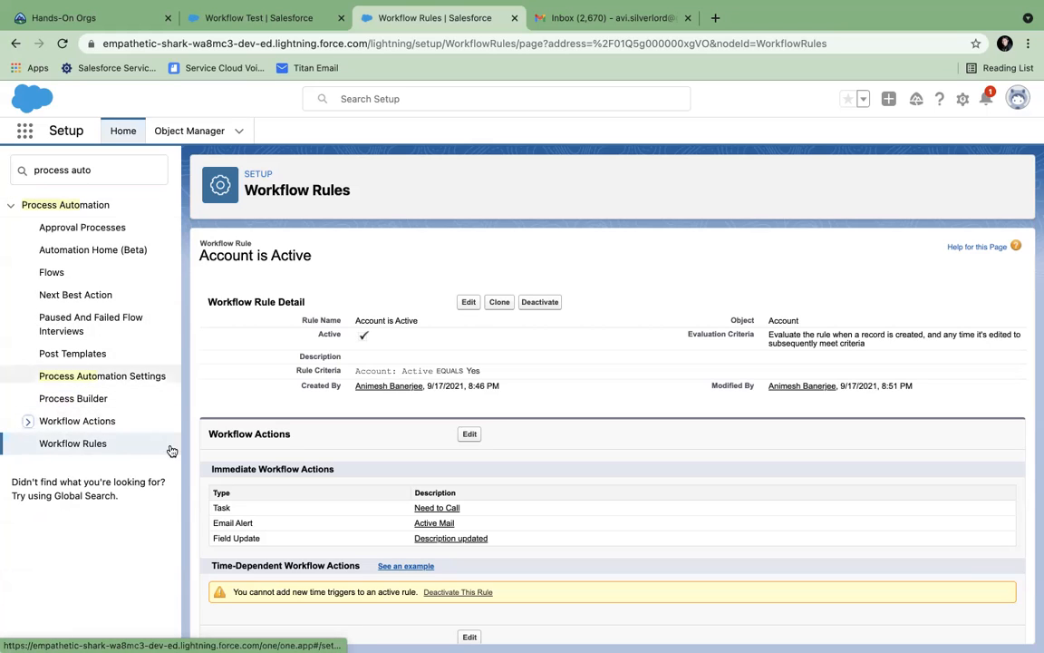
click(66, 401)
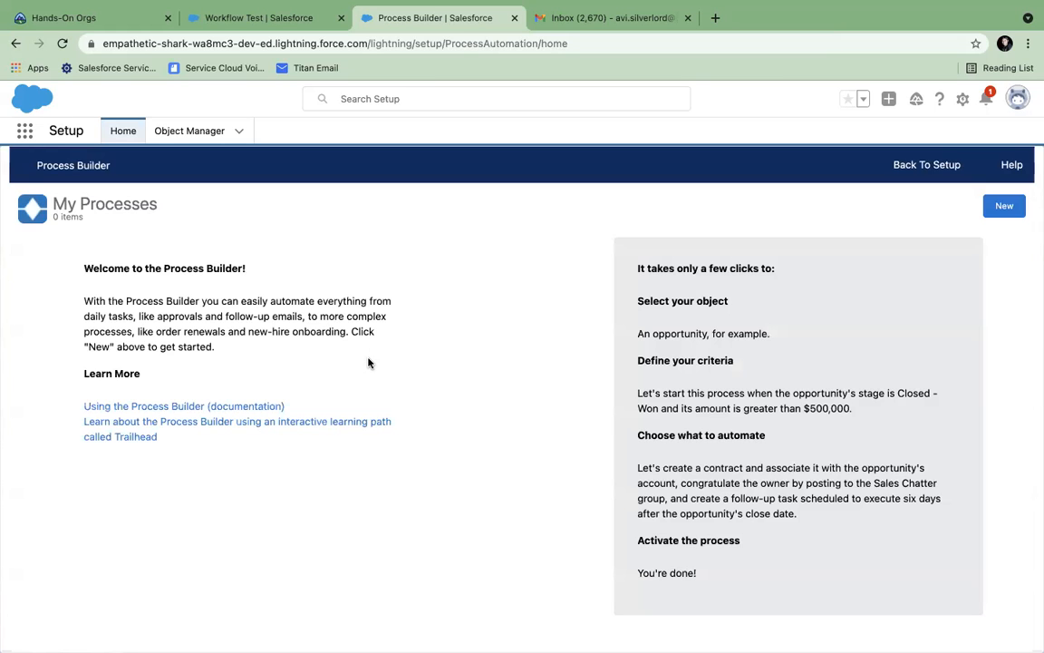
- Create the process 'Auto Contact' (API name Auto_Contact), started when a record changes
click(1005, 206)
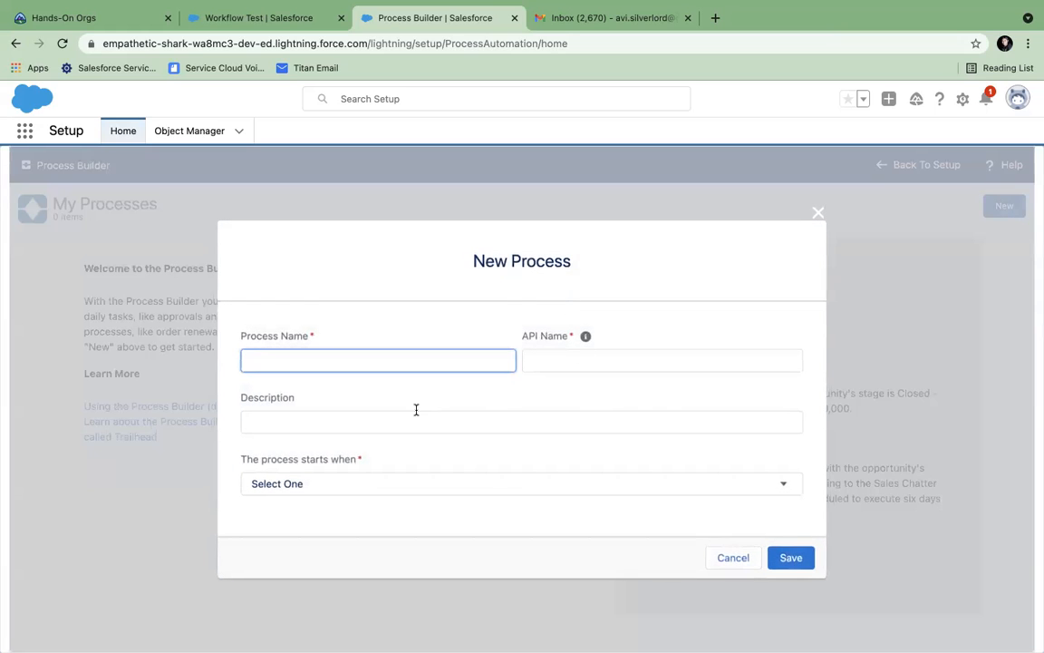
text(au)
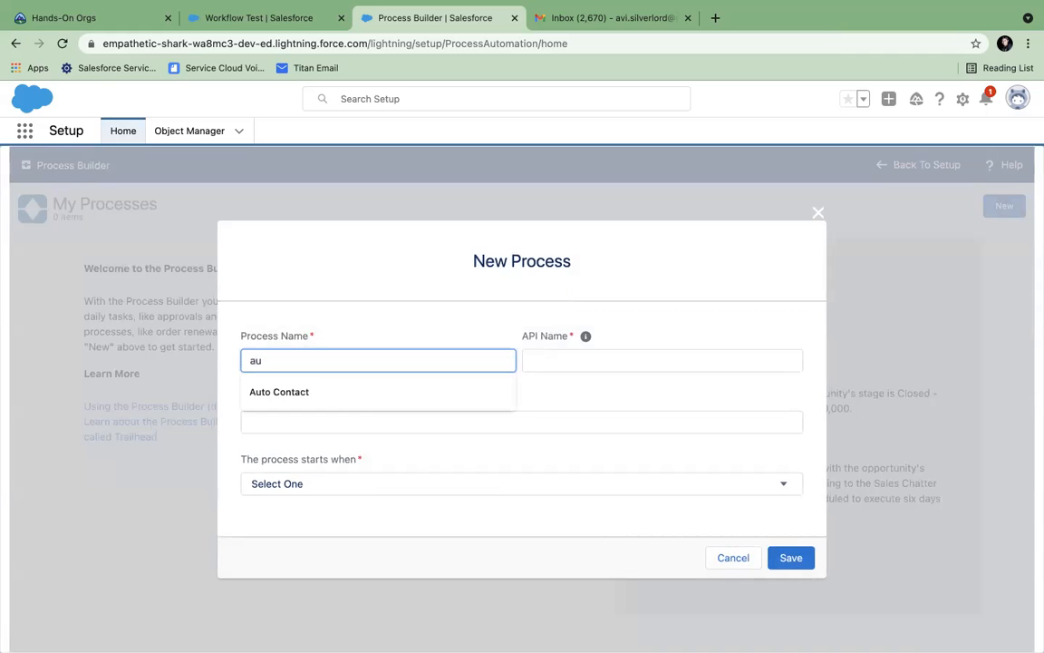
key(BackSpace)
key(BackSpace)
text(Auto)
click(394, 397)
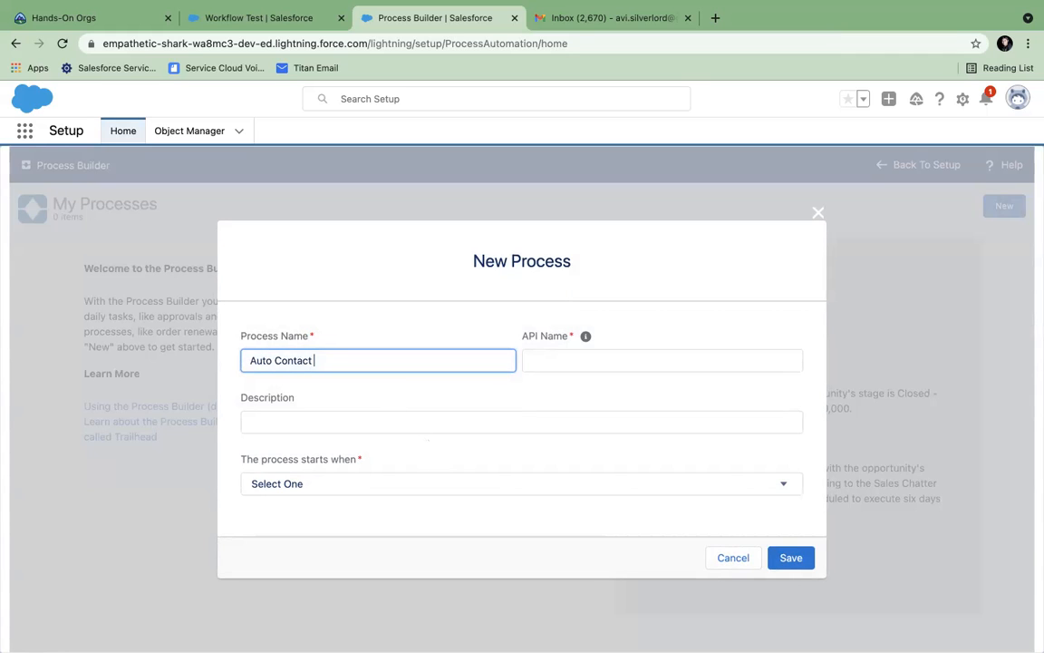
click(591, 360)
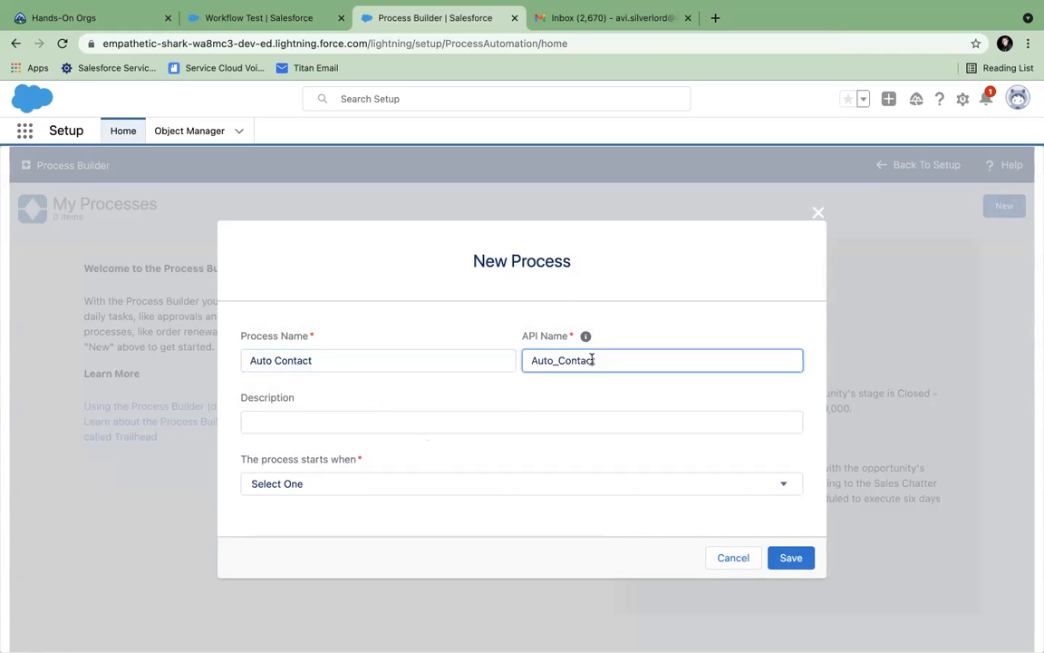
click(343, 490)
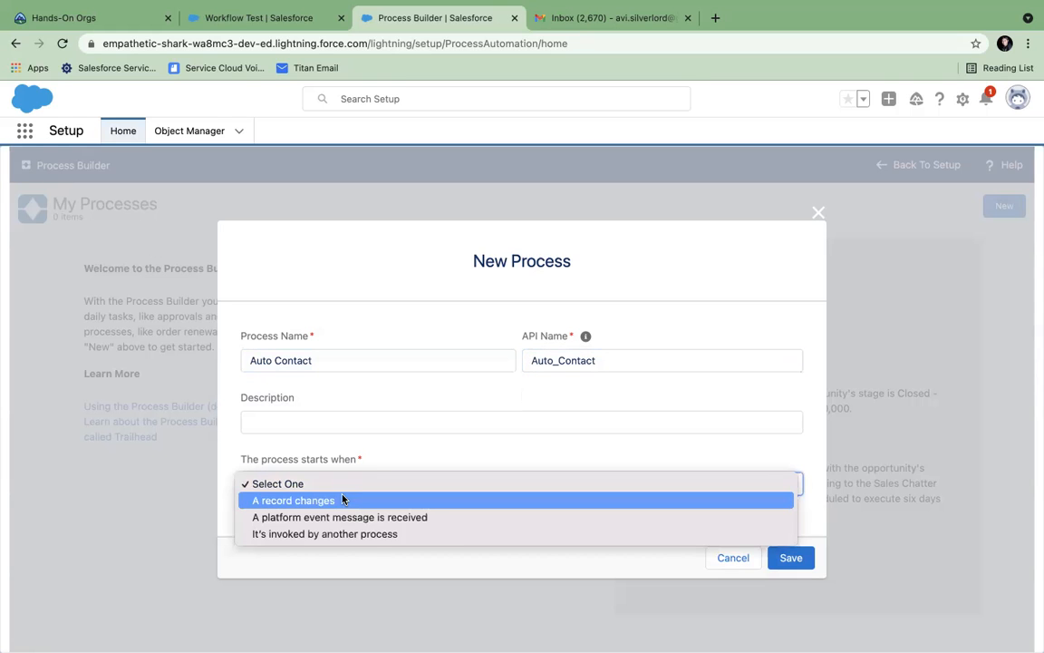
click(348, 450)
click(791, 558)
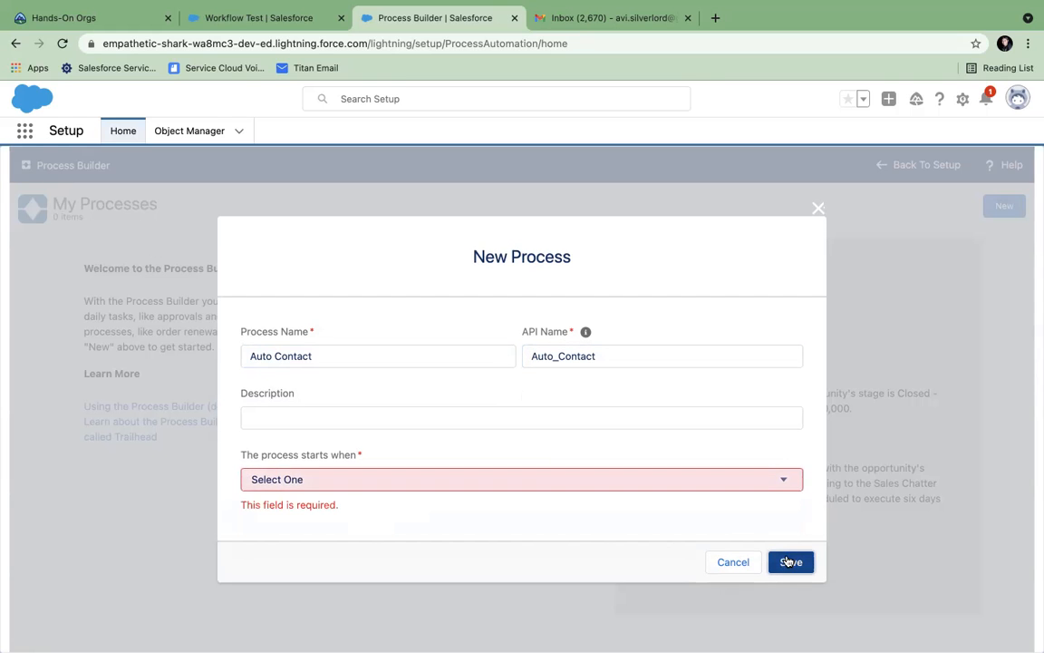
click(544, 481)
click(410, 497)
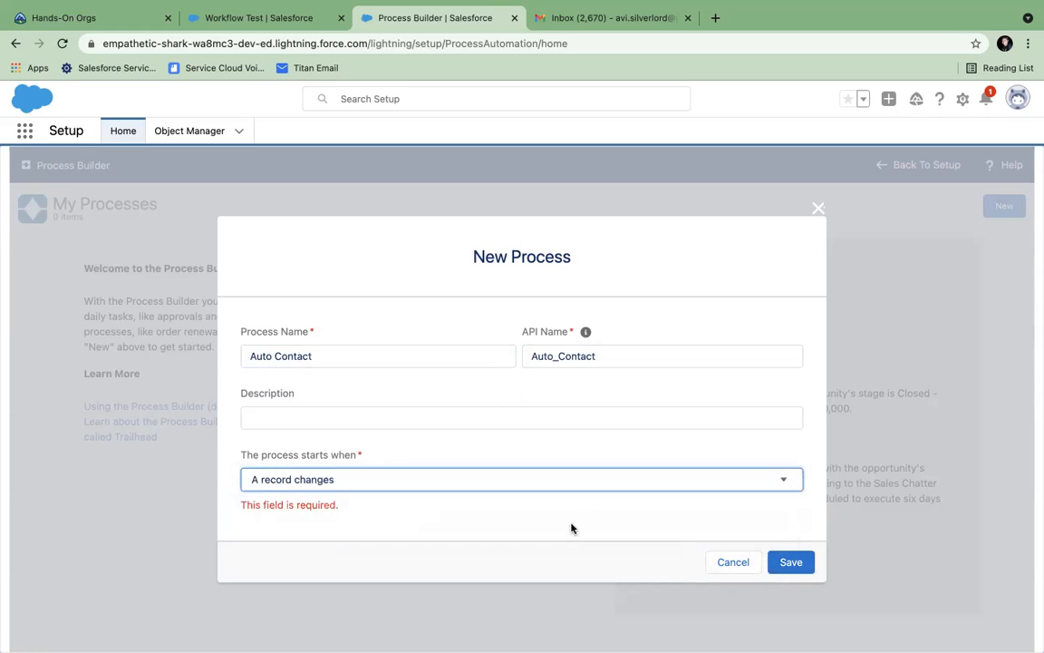
click(777, 569)
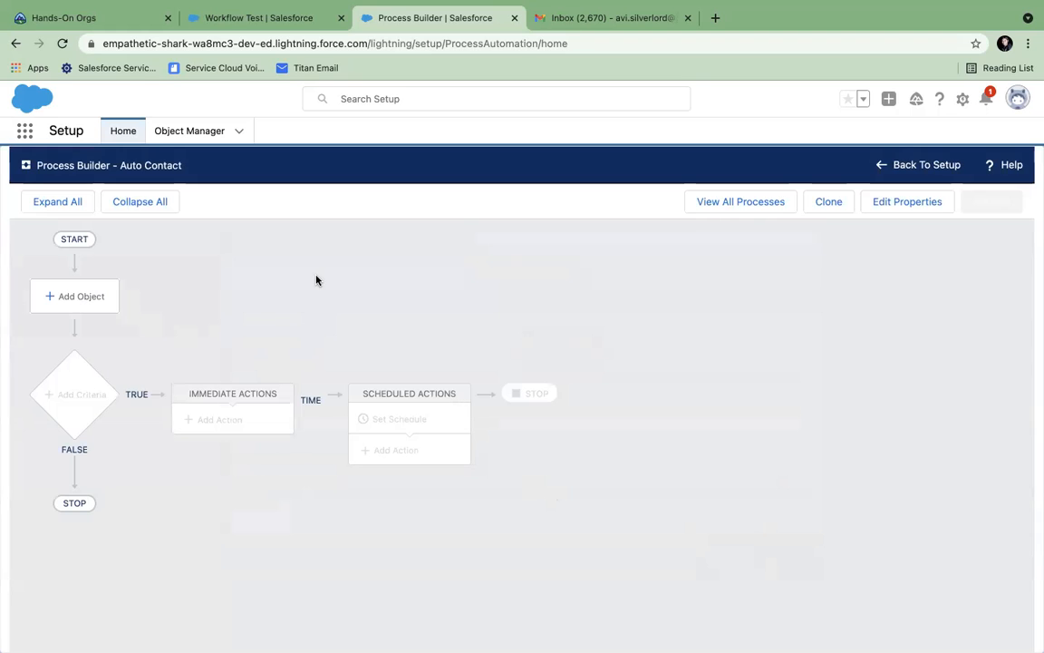
- Set Auto Contact to start on Account records when a record is created or edited, and save
click(72, 299)
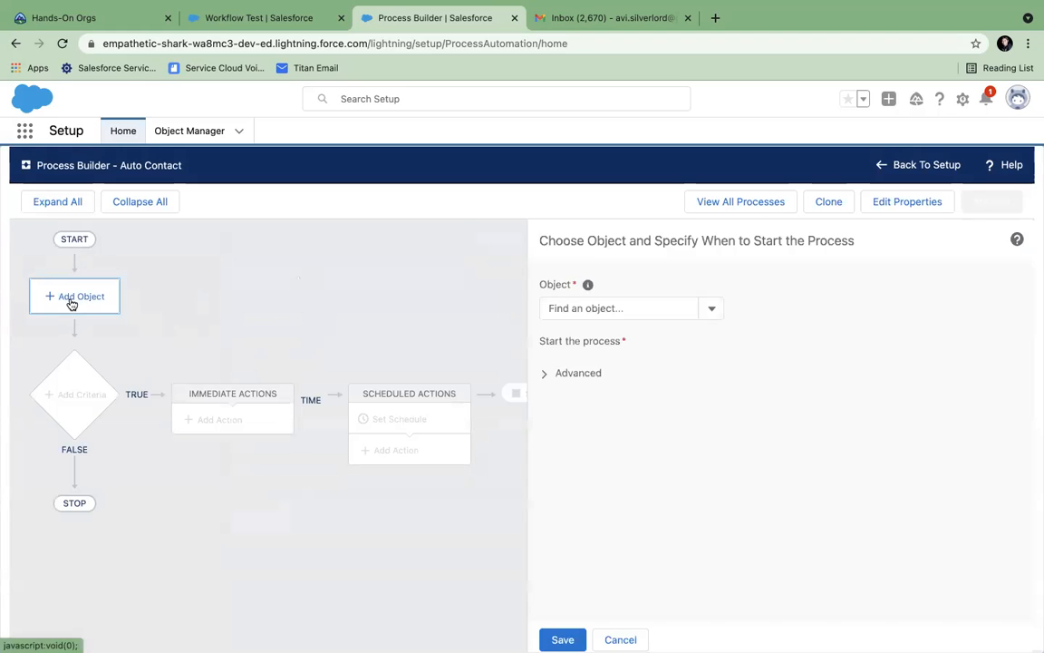
click(712, 310)
click(603, 334)
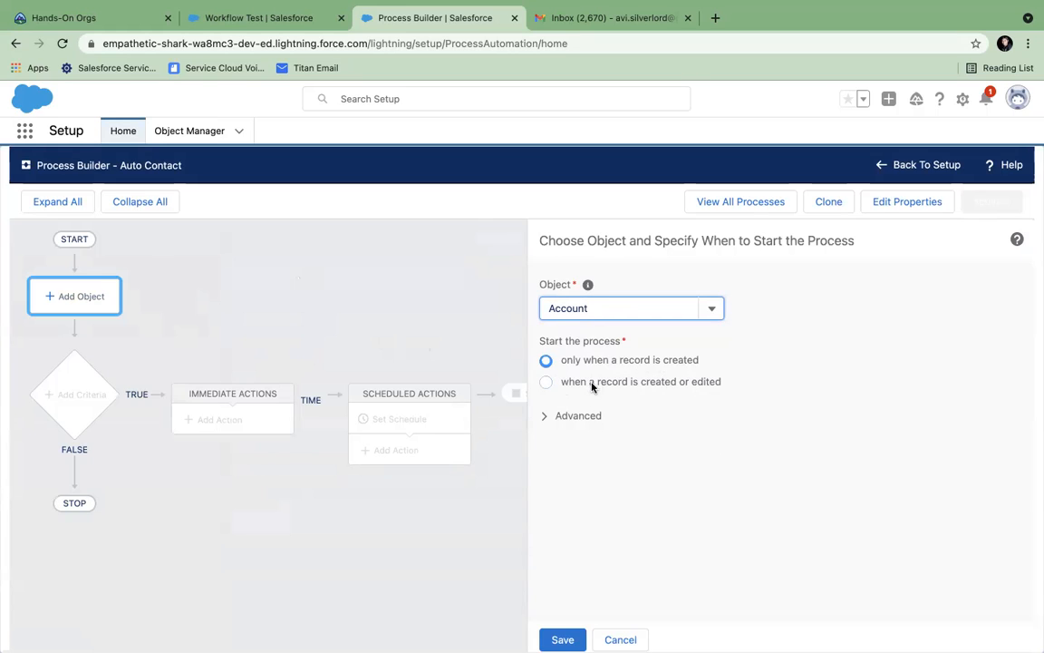
click(546, 381)
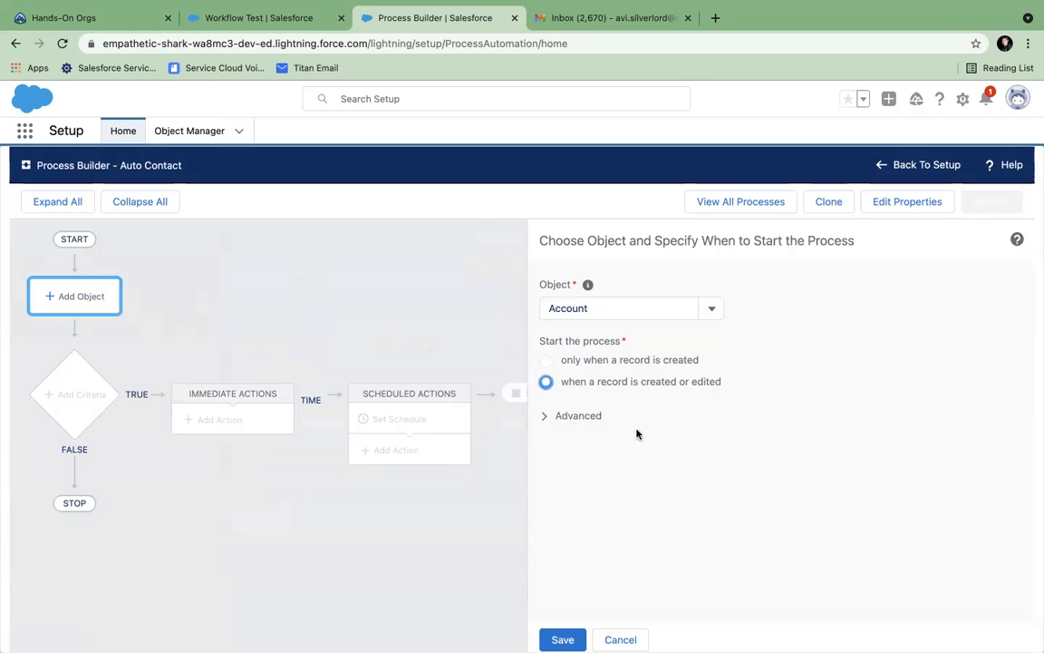
click(543, 419)
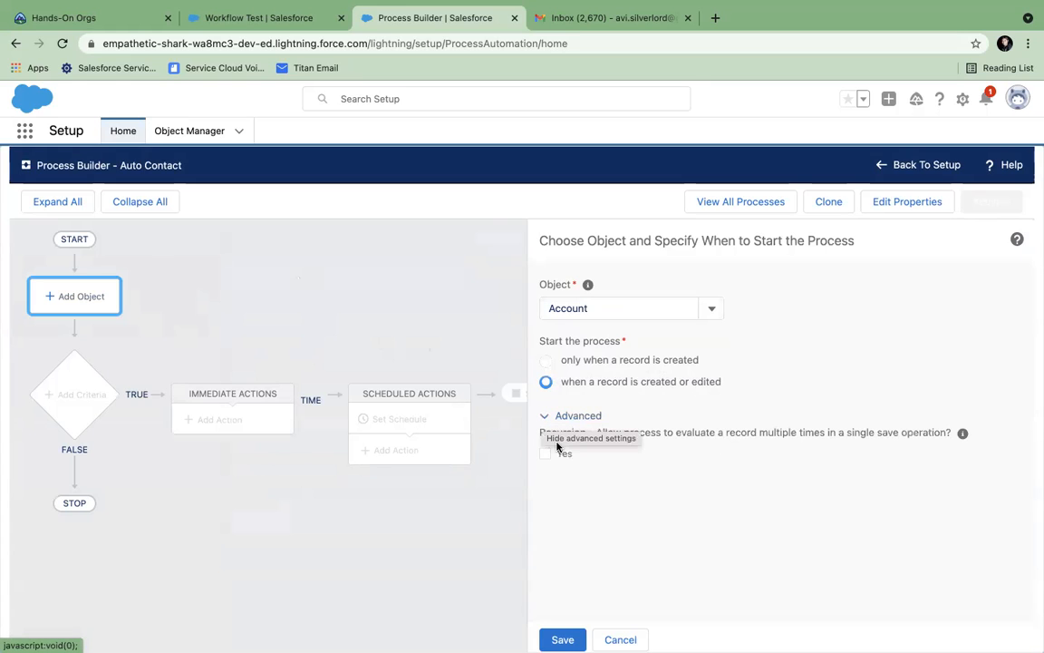
click(563, 642)
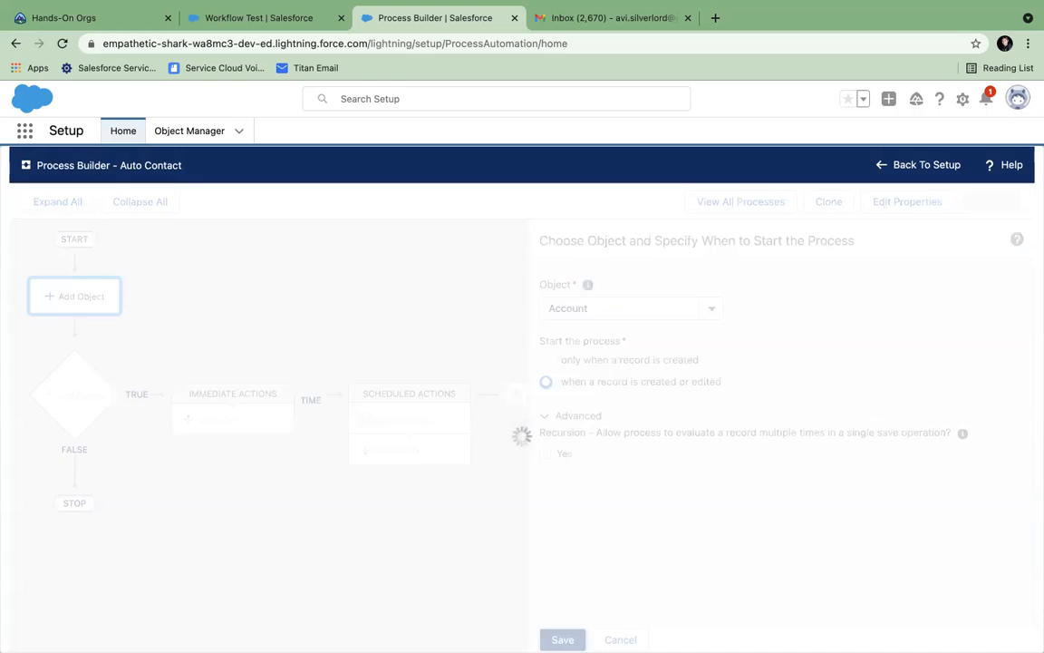
click(83, 390)
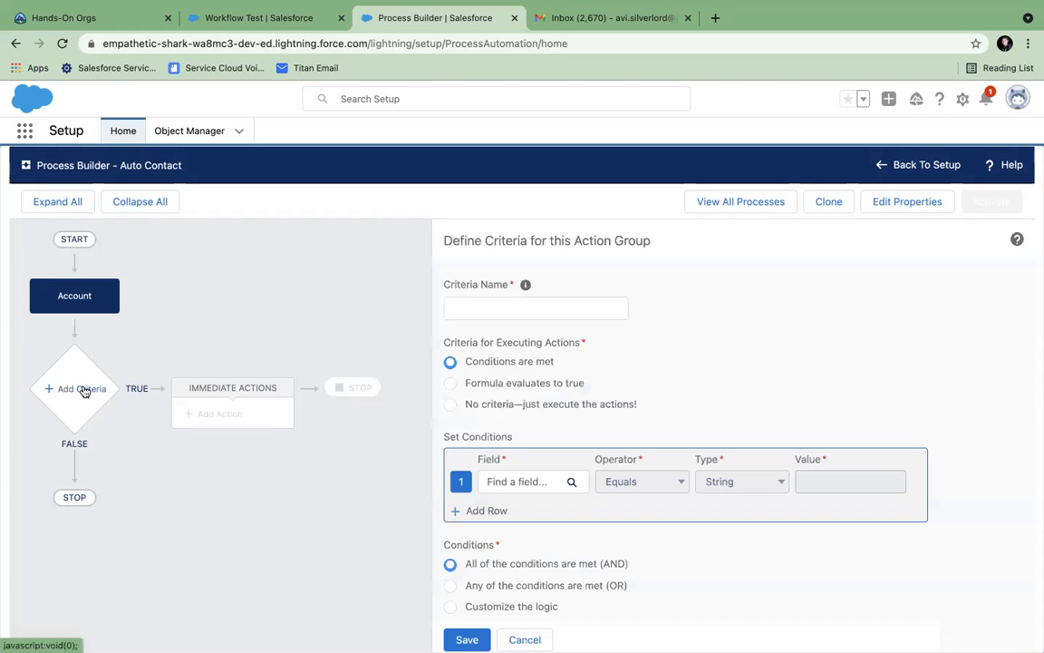
- Add an 'Is Active' criteria node with condition Account.Active Equals Yes, and save it
click(508, 307)
text(Active)
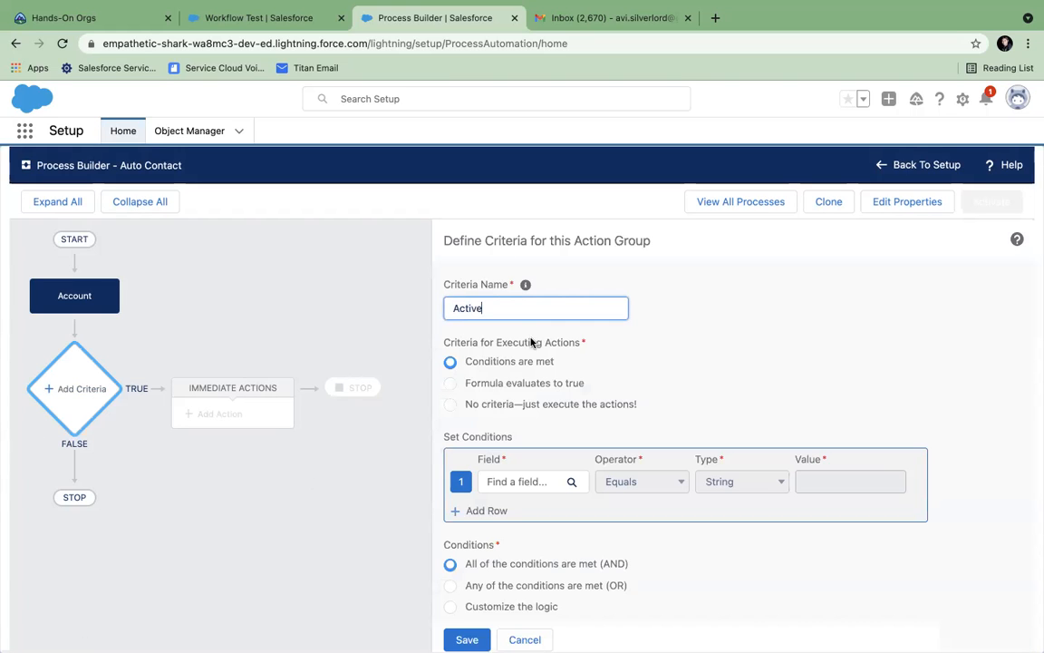
click(454, 309)
text(Is)
click(523, 487)
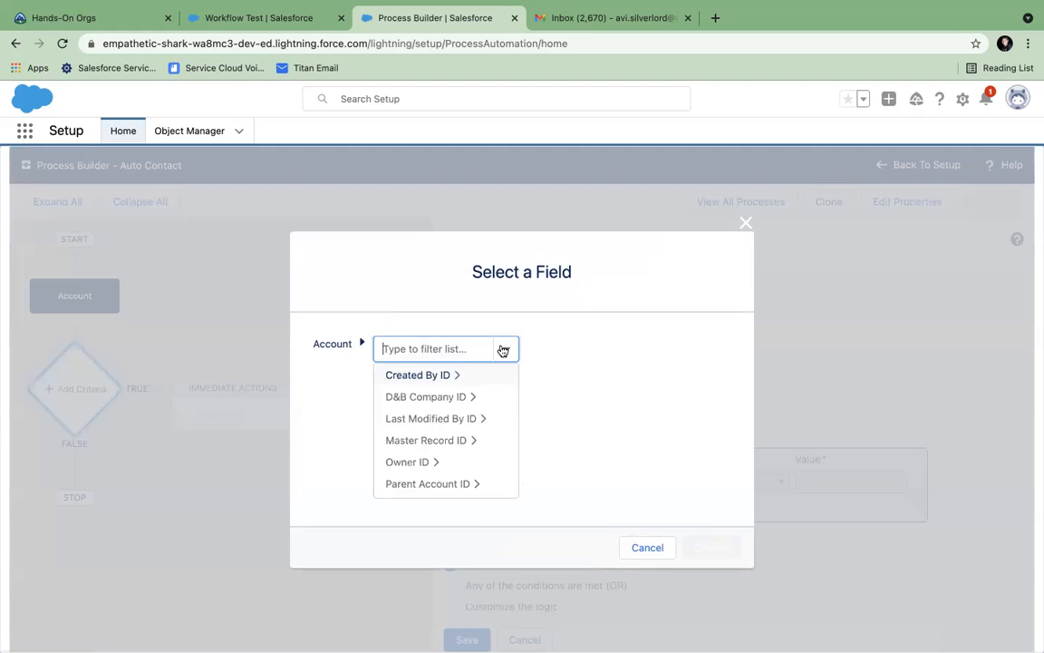
text(active)
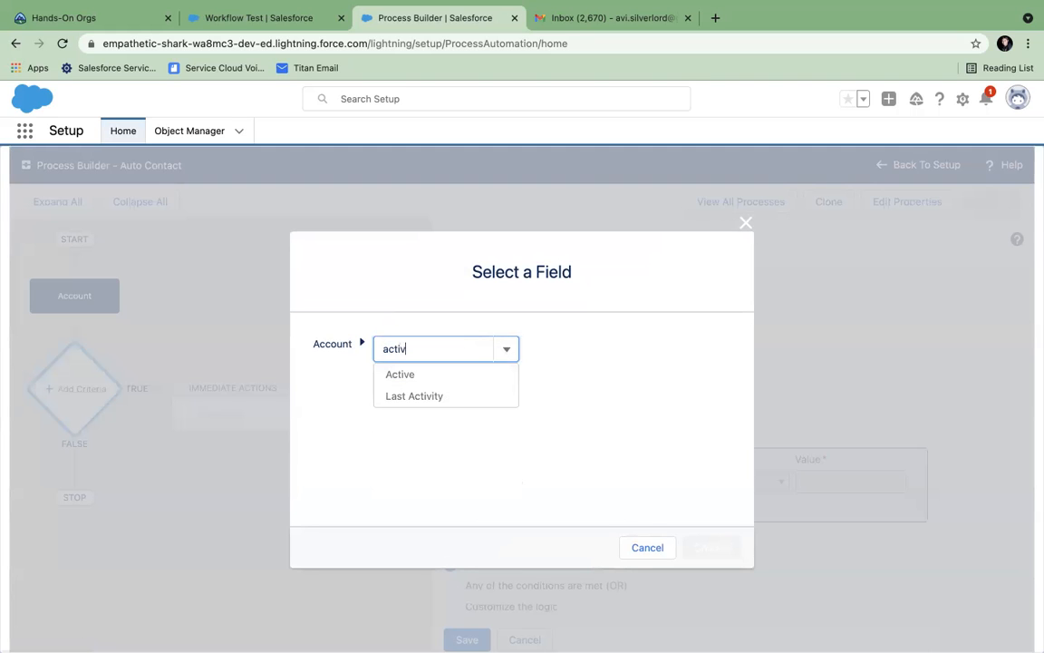
click(492, 375)
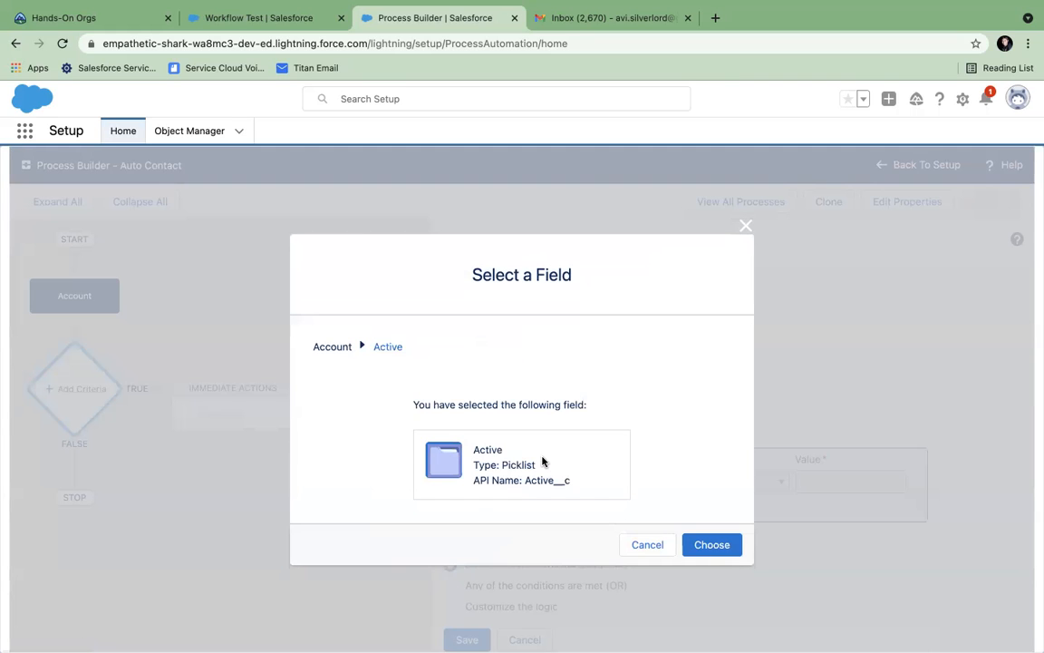
click(708, 547)
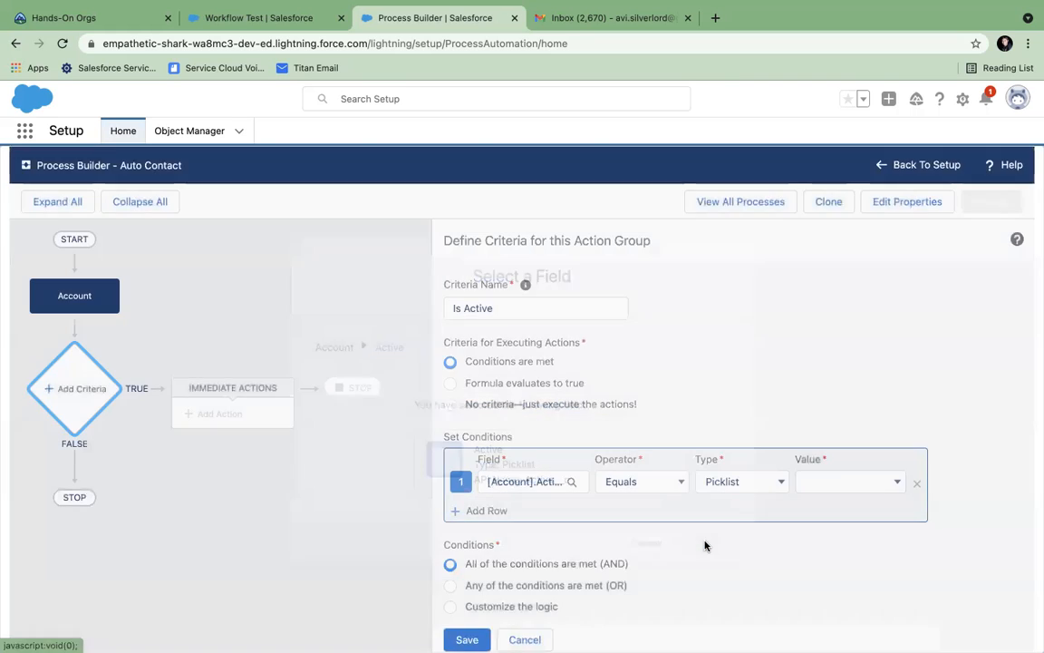
click(832, 490)
click(819, 515)
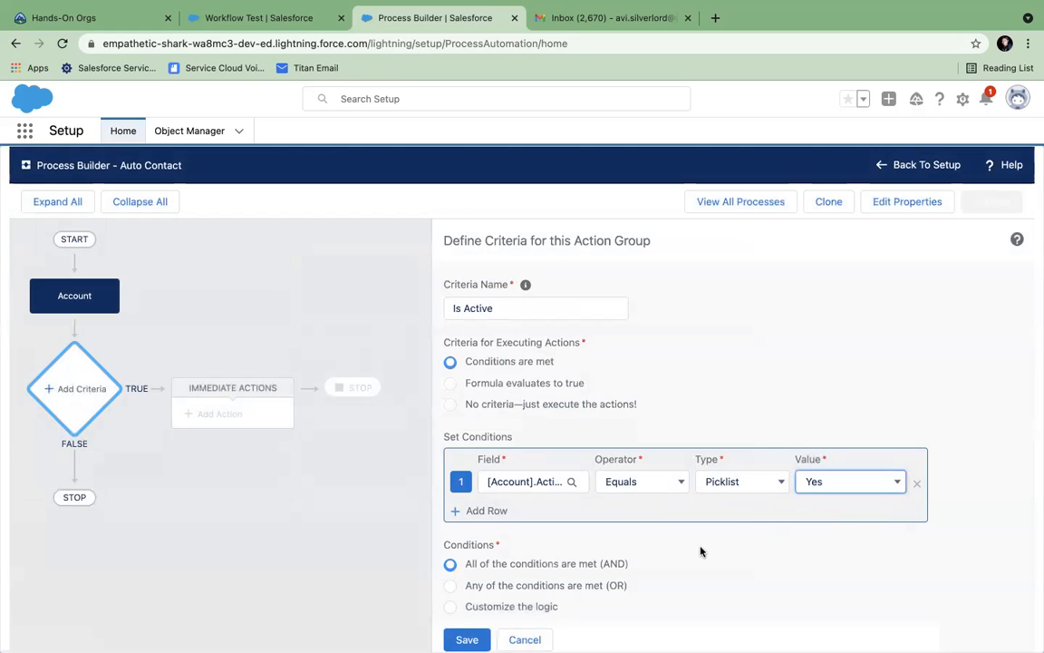
click(471, 638)
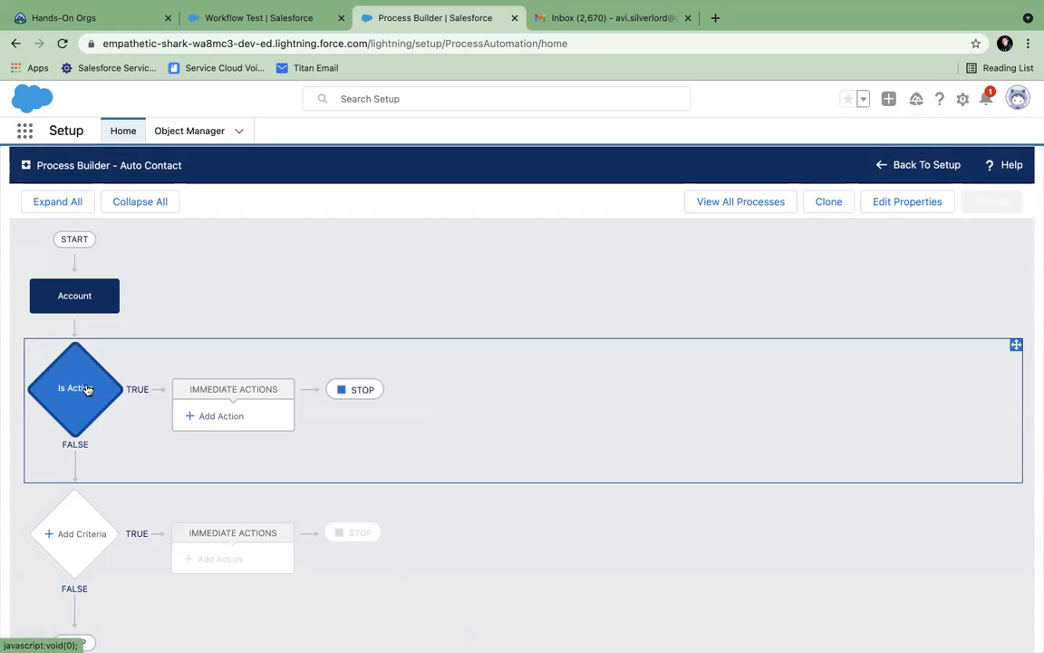
- Add a Create a Record action named 'Auto Contact' that creates a Contact record
click(207, 418)
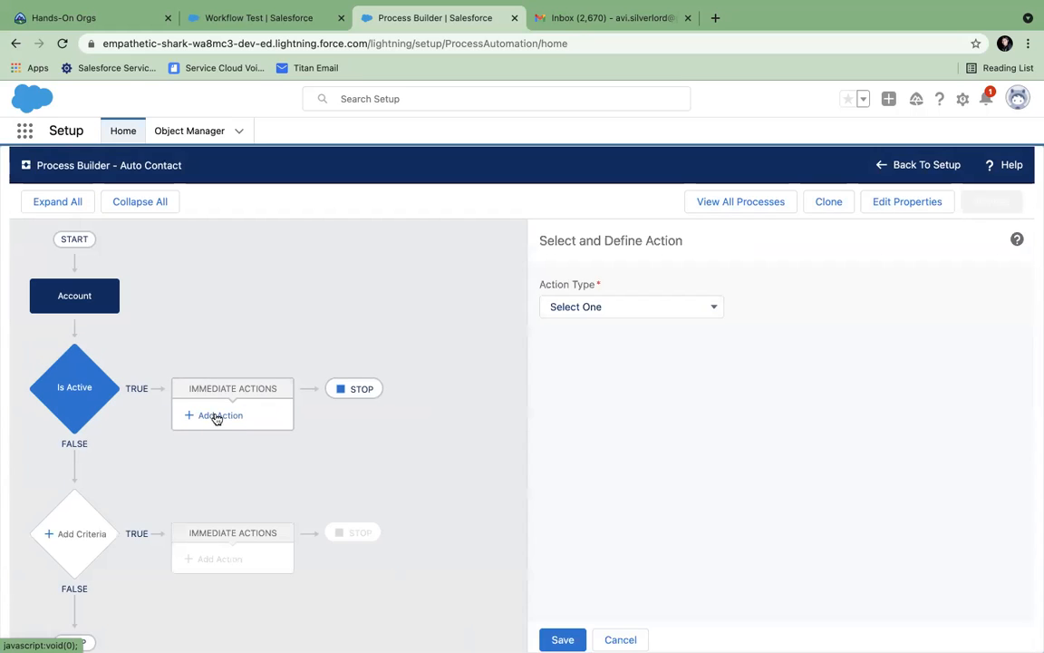
click(616, 307)
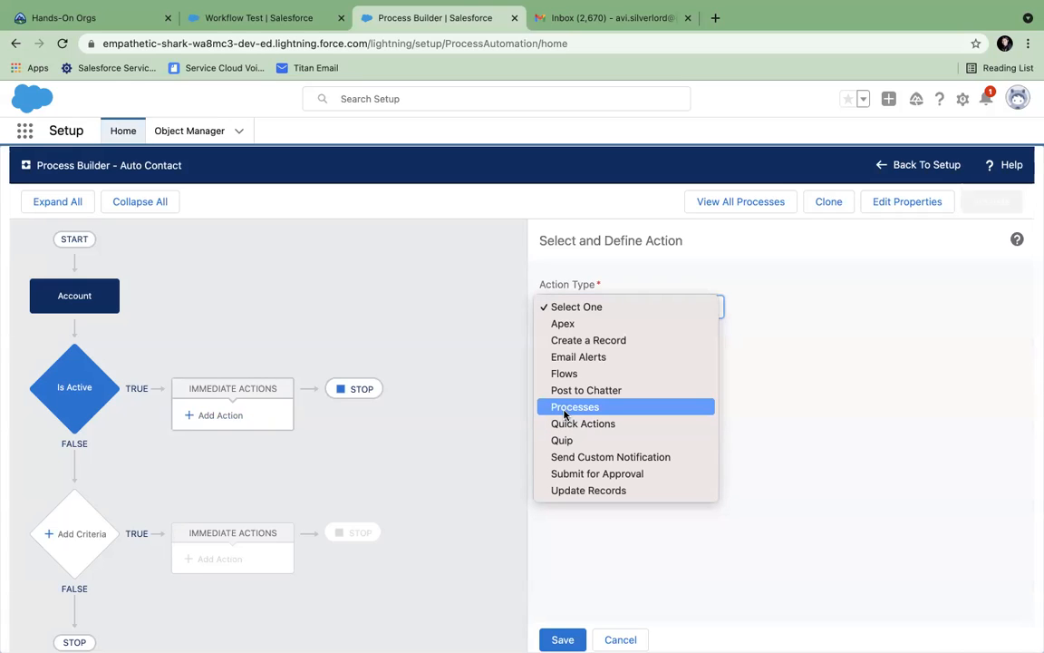
click(569, 341)
click(591, 366)
text(Auto Contact)
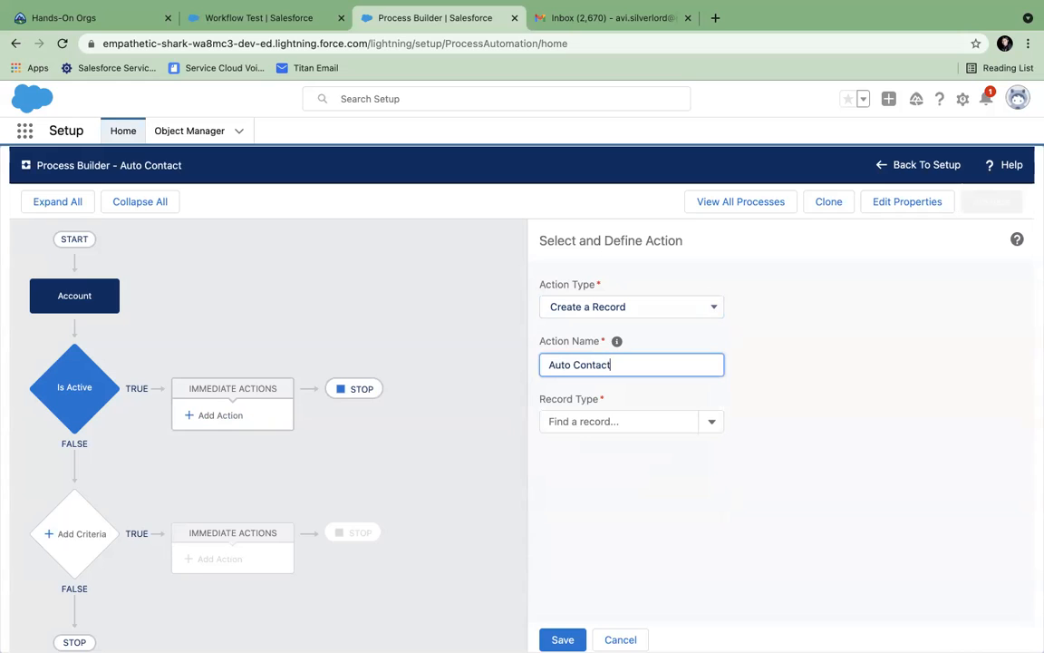
click(635, 420)
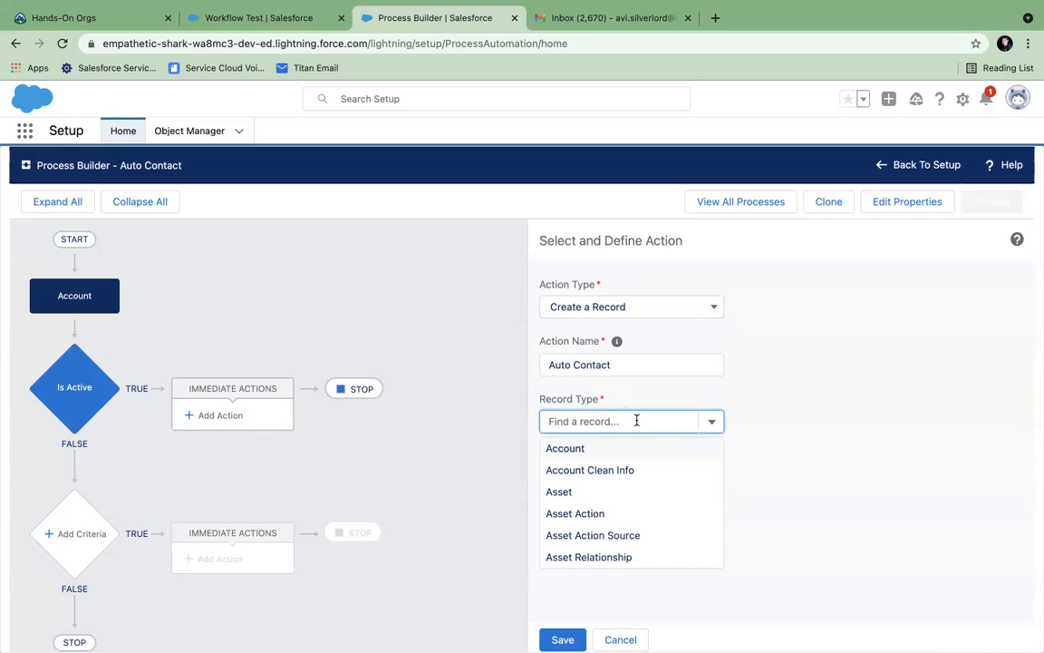
text(Contact)
click(620, 449)
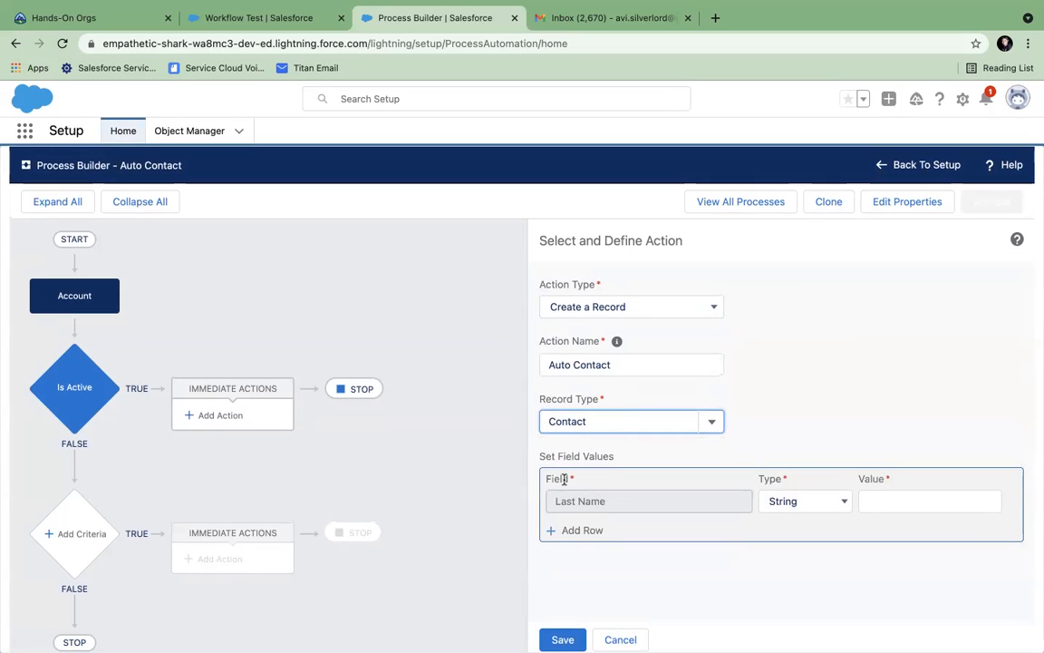
click(574, 482)
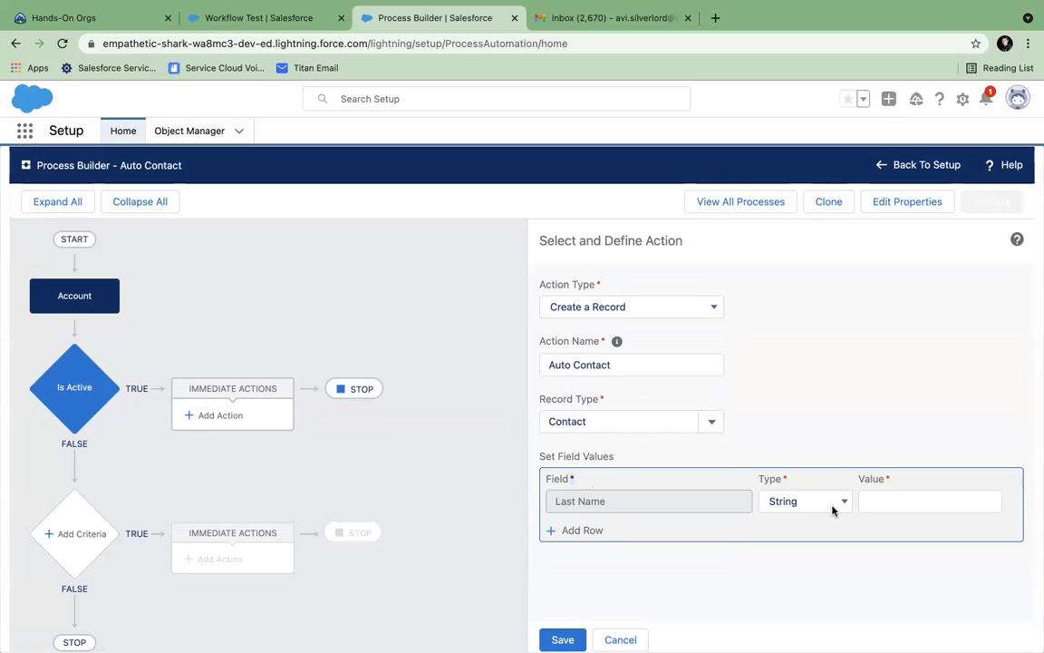
- Make the Last Name value a formula and insert the [Account].Name field
click(900, 503)
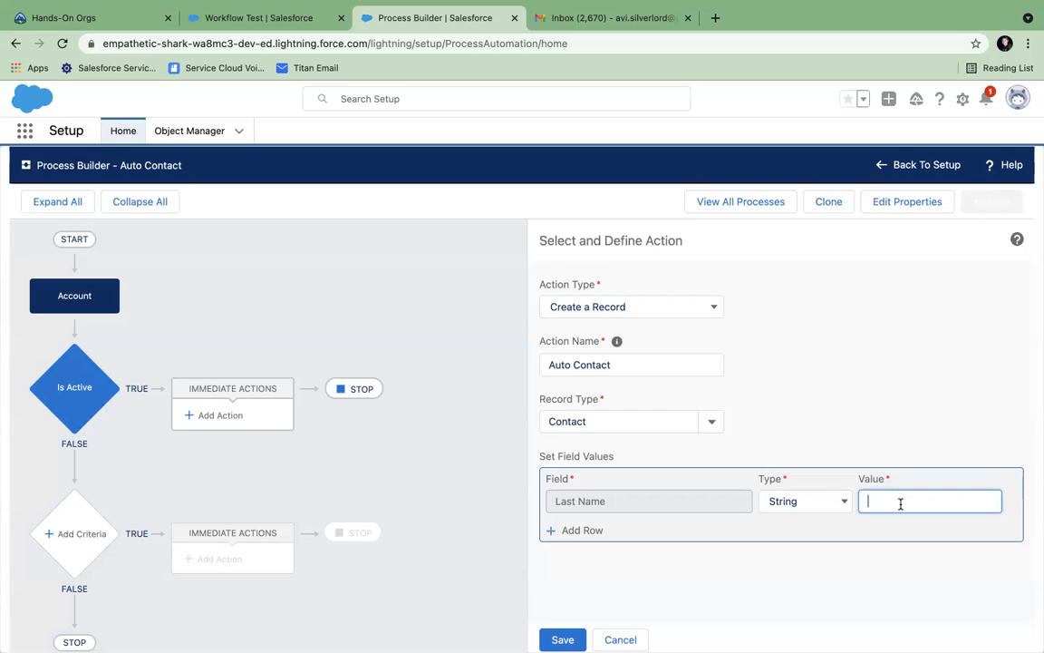
click(824, 502)
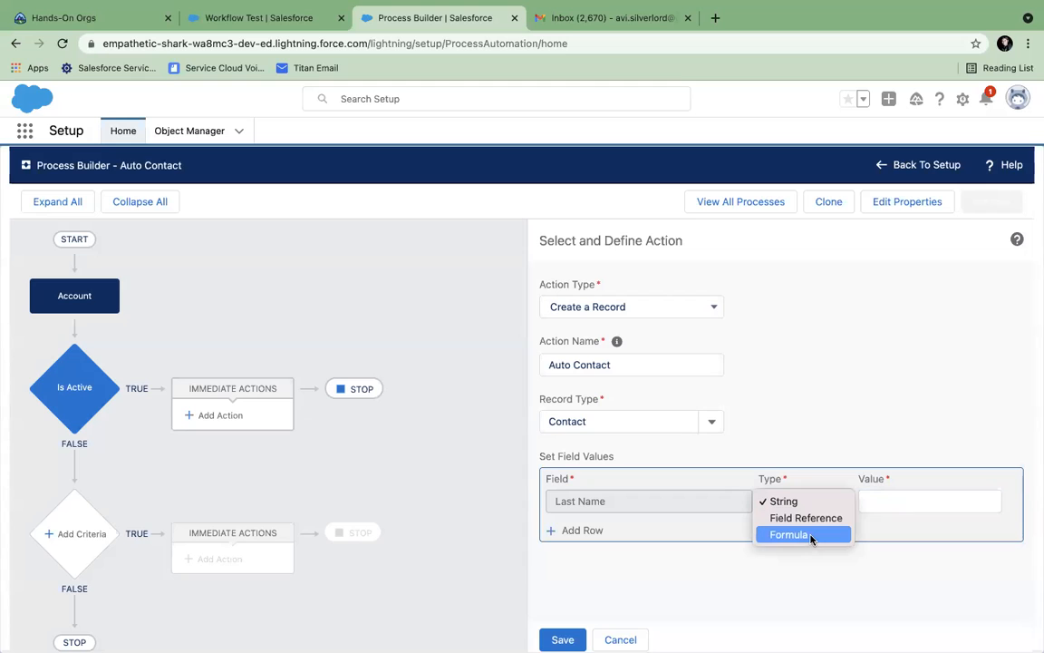
click(807, 518)
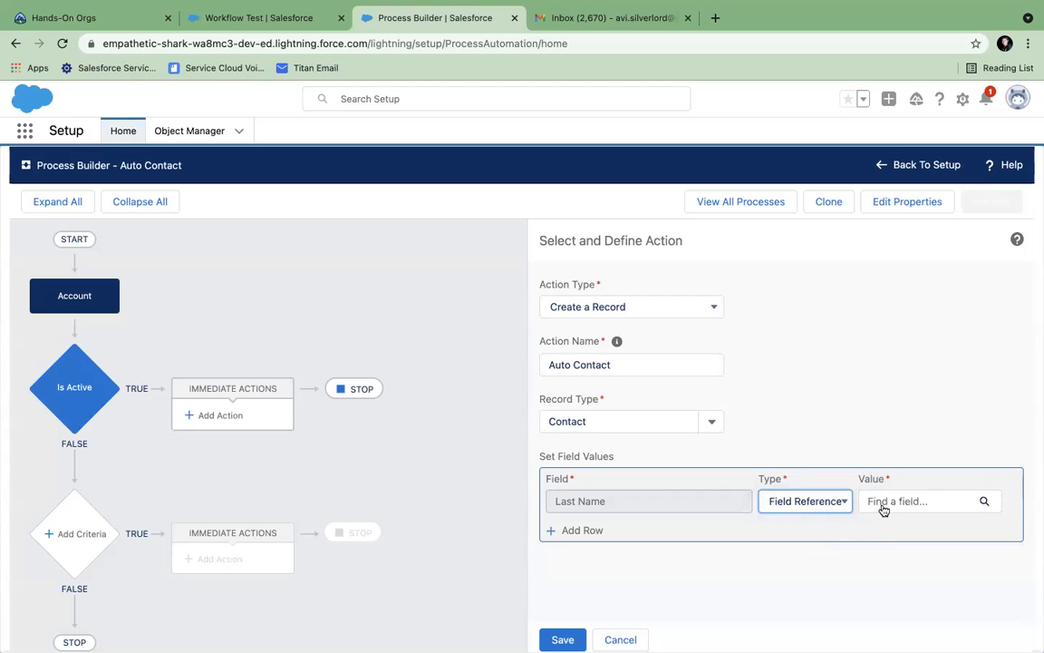
click(807, 502)
click(804, 520)
click(899, 506)
scroll(693, 595, down, 2)
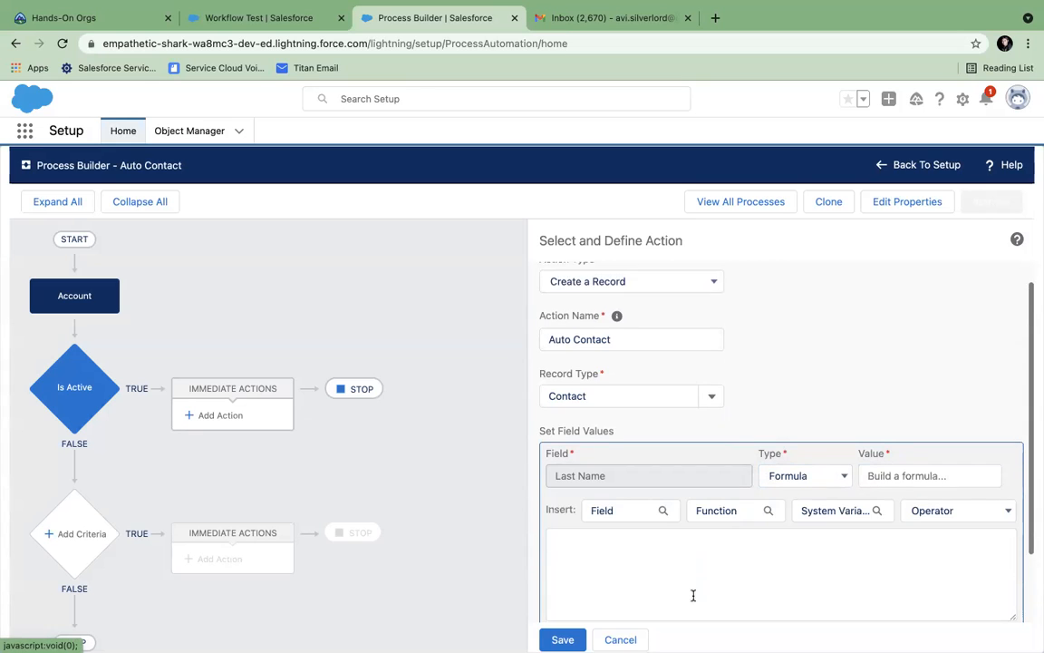
click(624, 485)
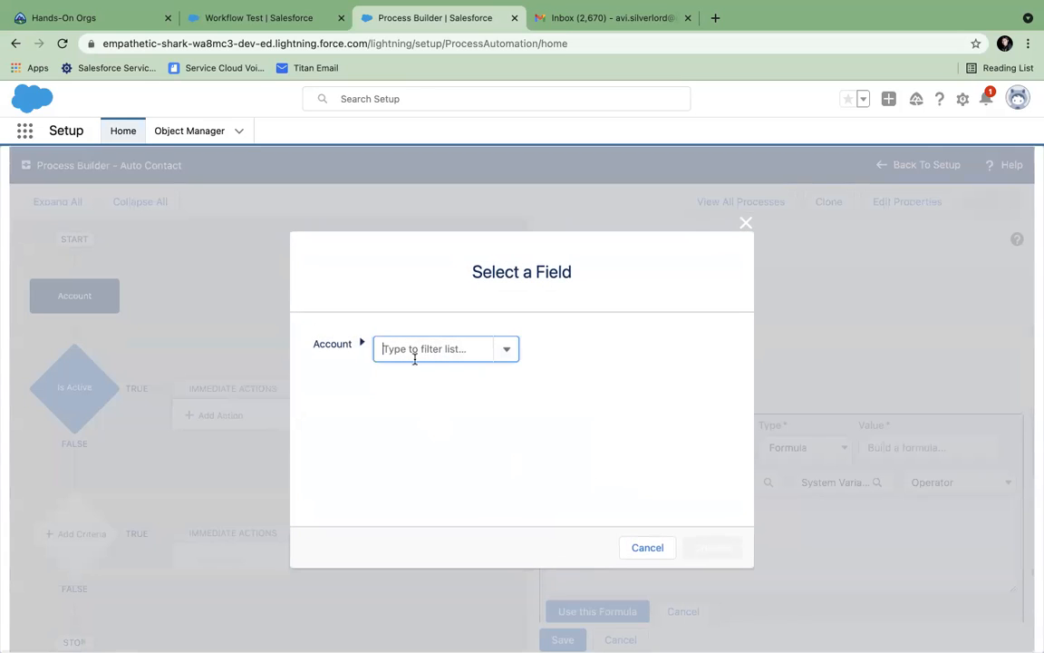
text(nam)
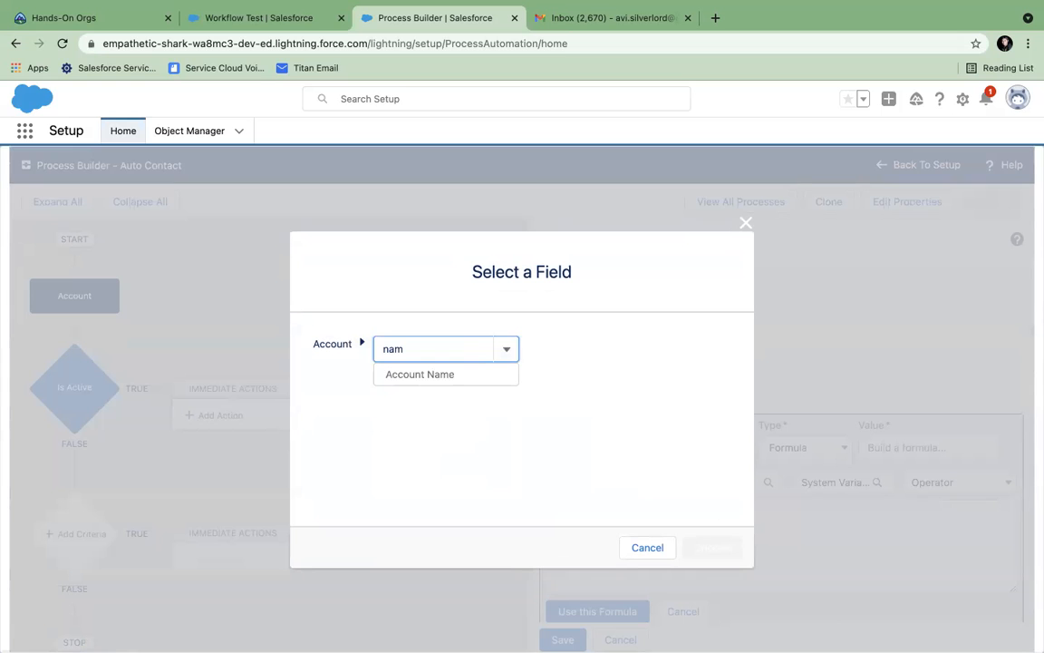
click(422, 375)
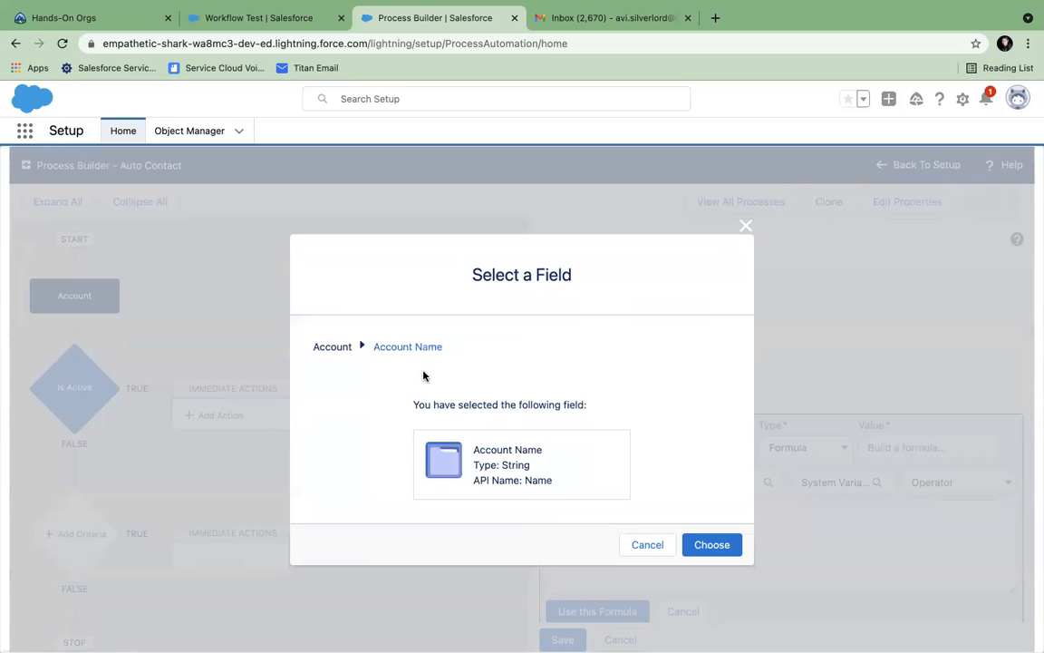
click(705, 549)
- Complete the Last Name formula as [Account].Name + "-" + "Contact" and apply it
click(649, 513)
text(+ "-)
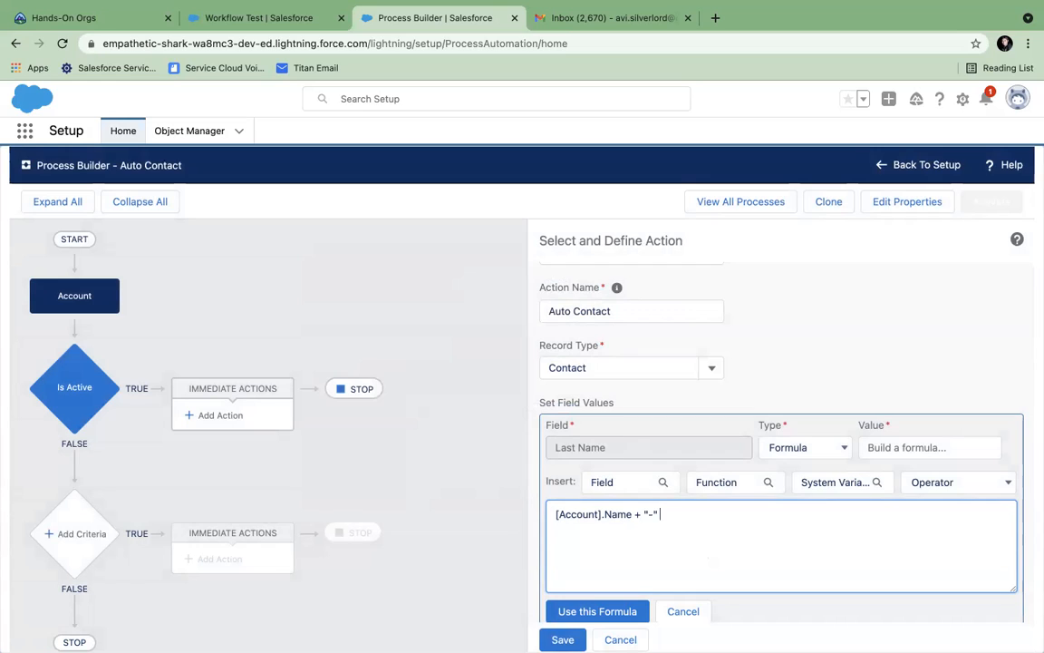
text("Cpnta)
key(BackSpace)
key(BackSpace)
key(BackSpace)
key(BackSpace)
text(ont)
drag(635, 514, 546, 514)
click(605, 530)
click(587, 612)
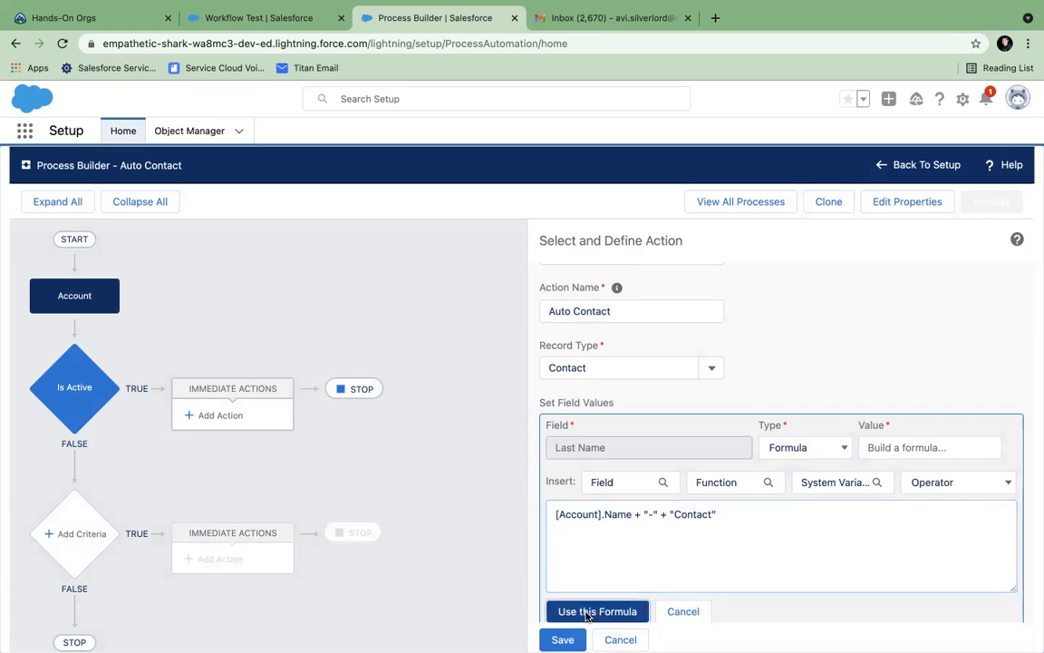
click(582, 530)
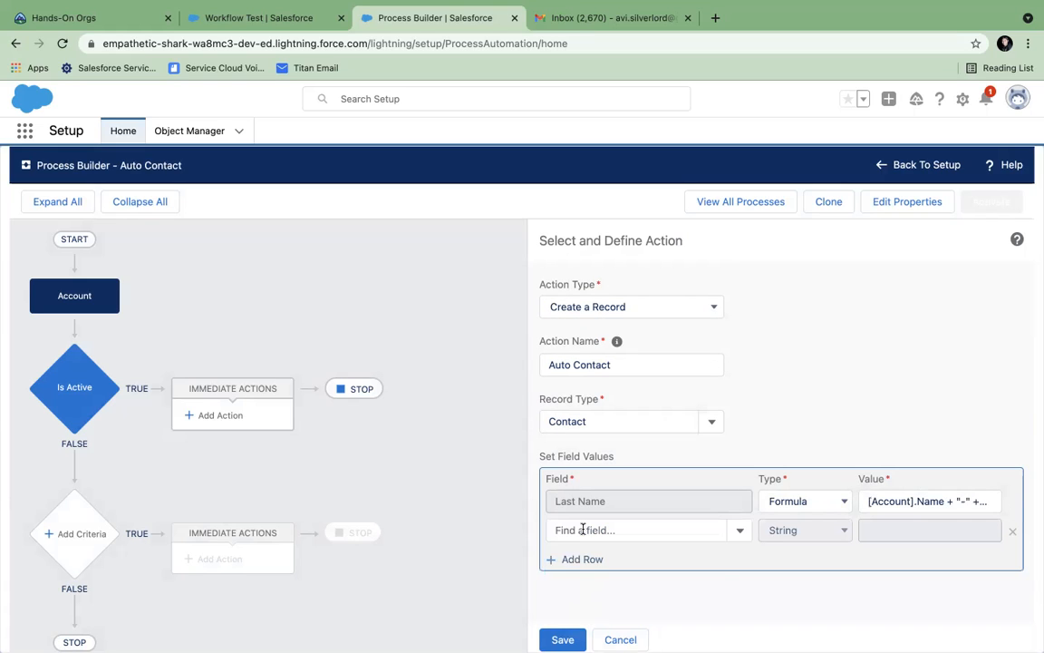
- Add a field row setting First Name to 'Auto'
click(556, 529)
text(Fi)
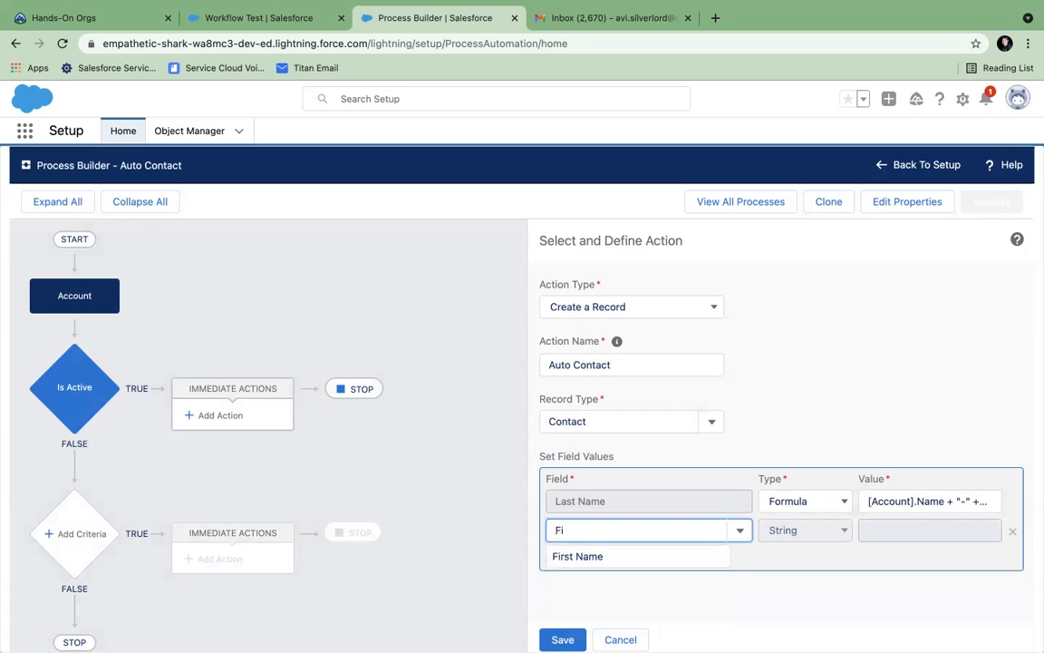
click(587, 556)
click(879, 532)
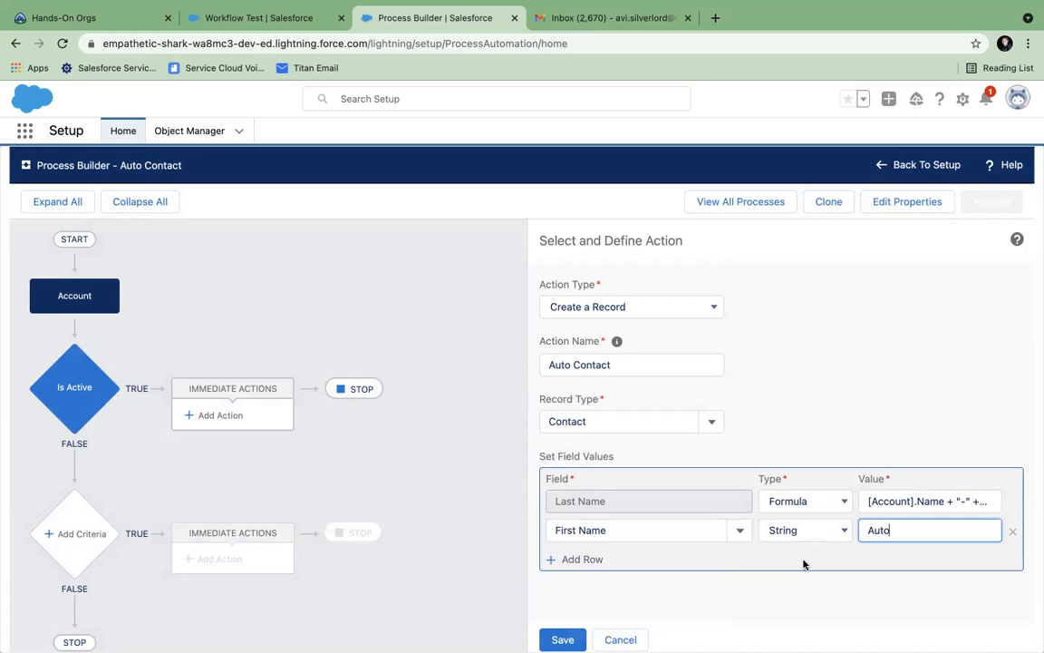
- Add a row setting Account ID to the field reference [Account].Id
click(580, 558)
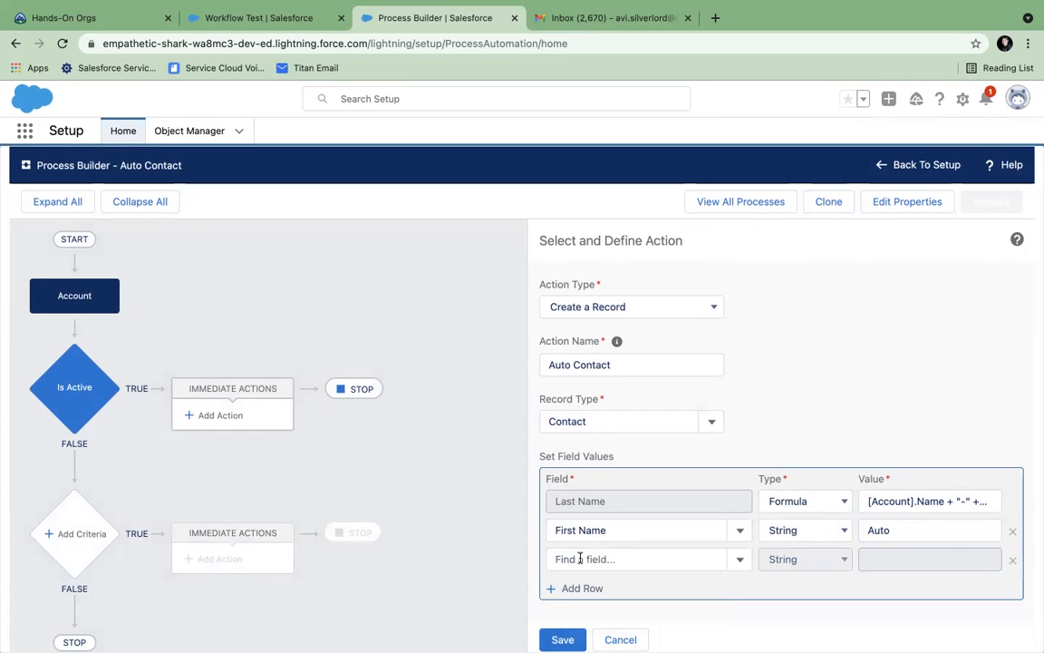
click(580, 558)
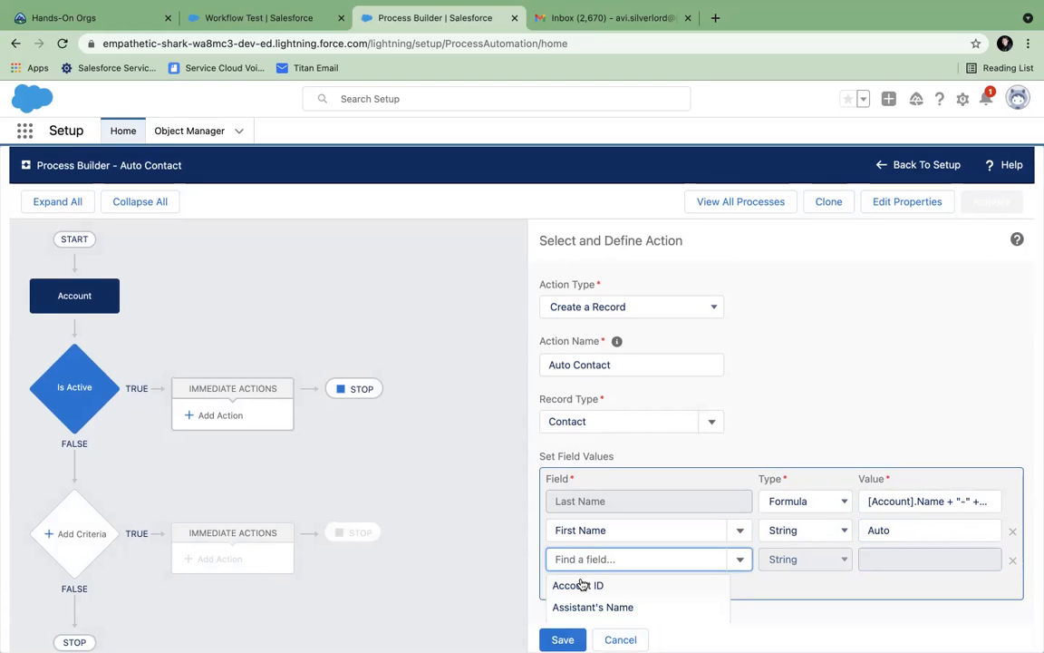
click(582, 586)
click(787, 559)
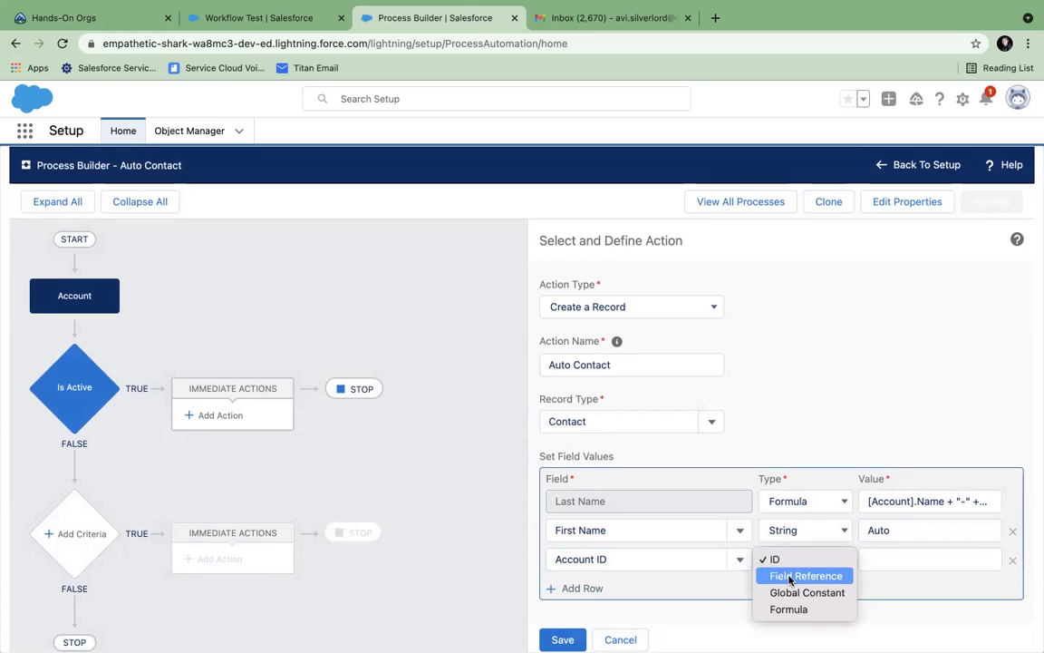
click(790, 578)
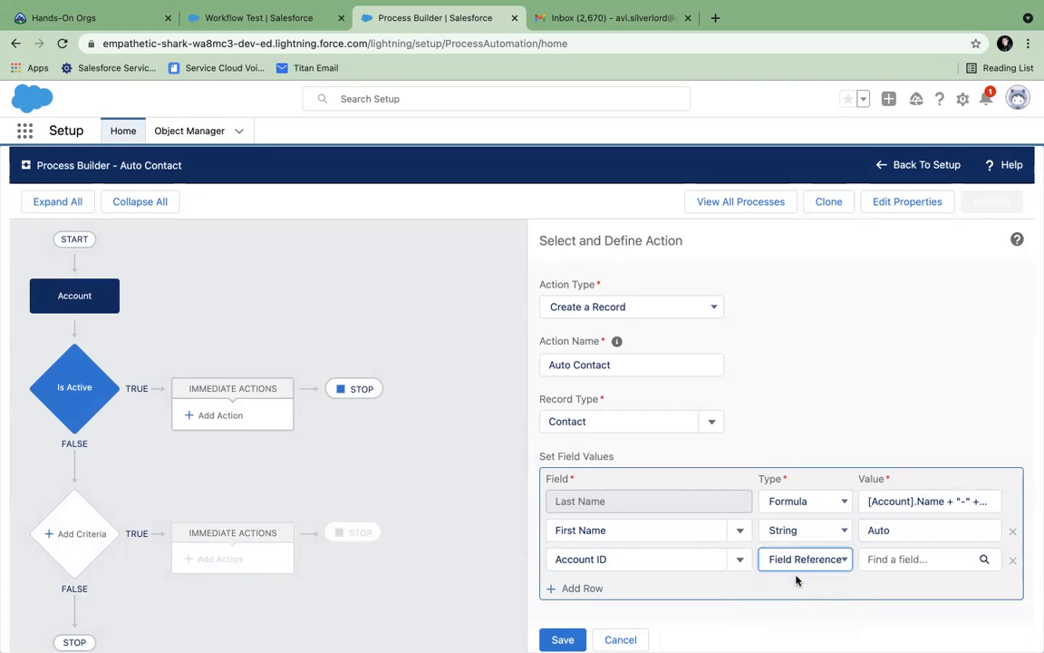
click(908, 560)
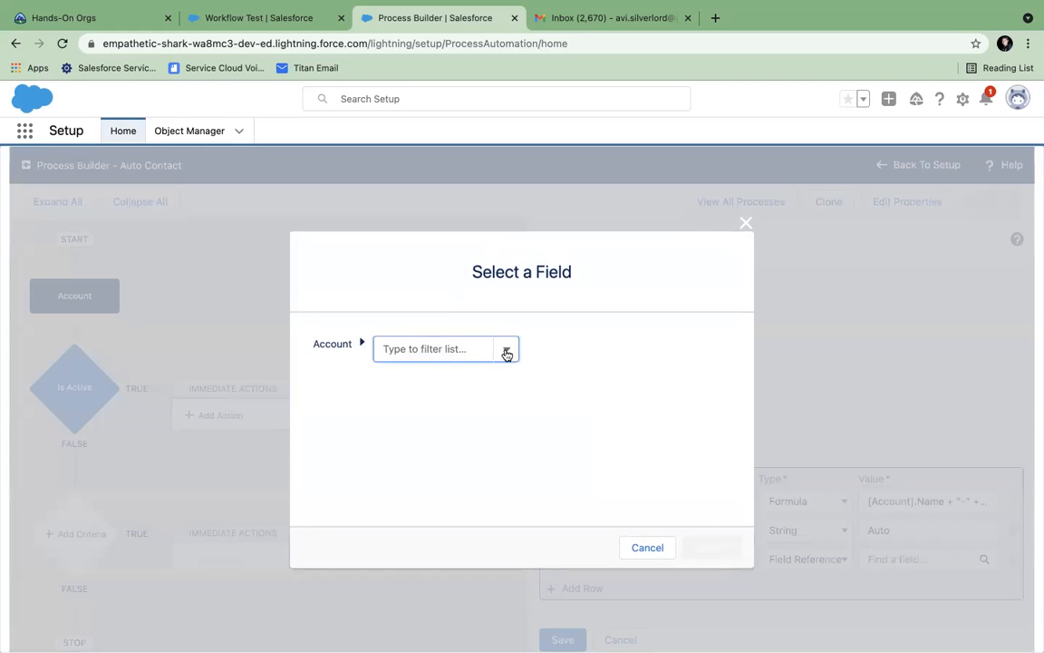
click(453, 350)
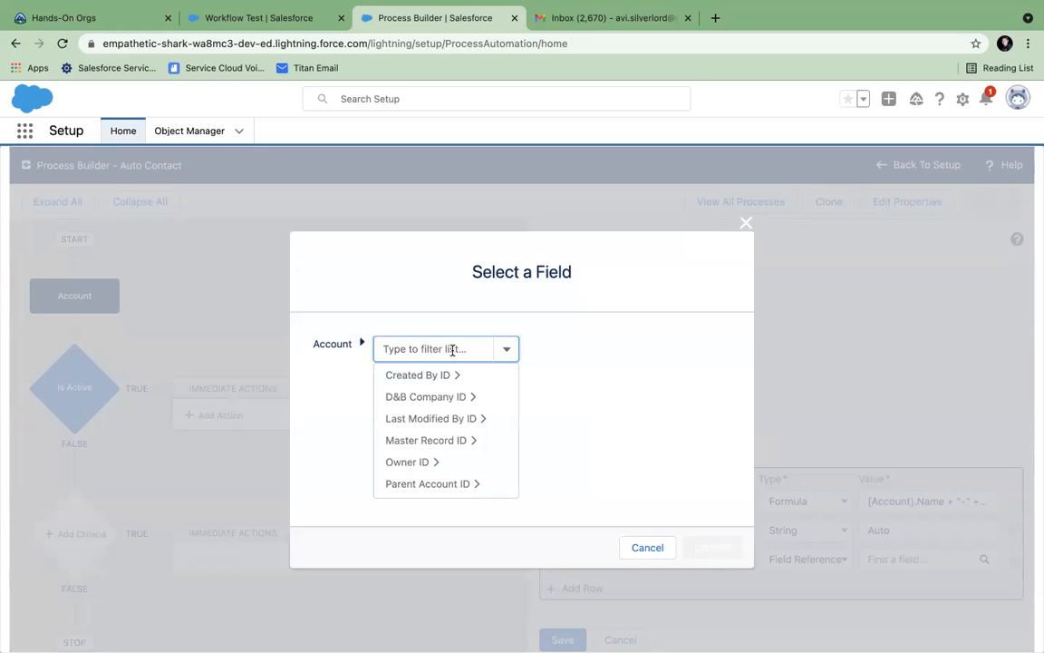
text(i)
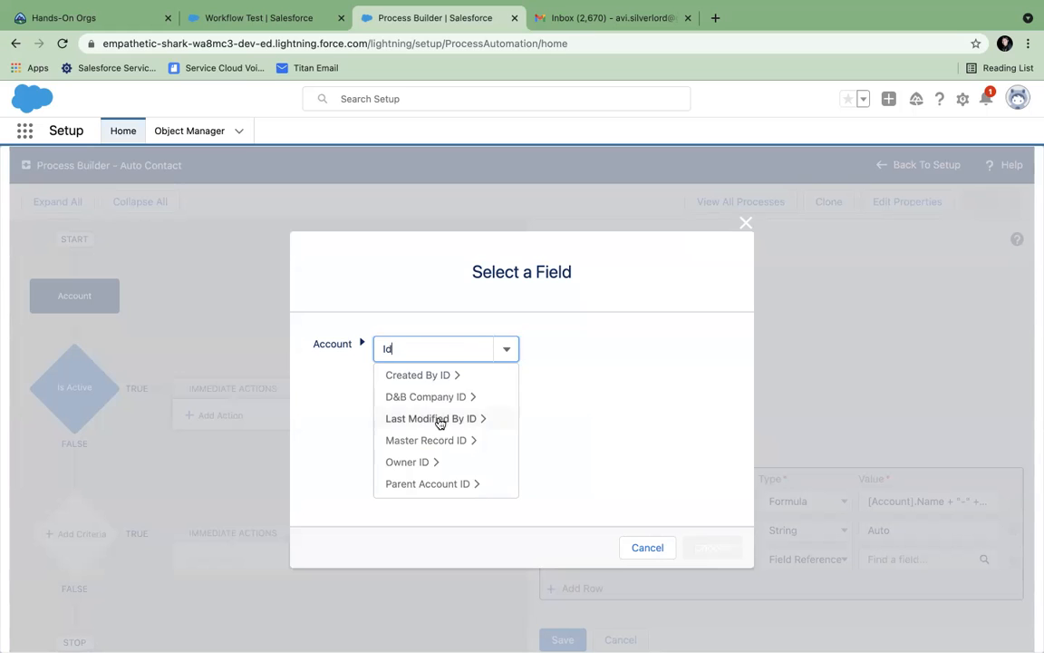
scroll(439, 454, down, 2)
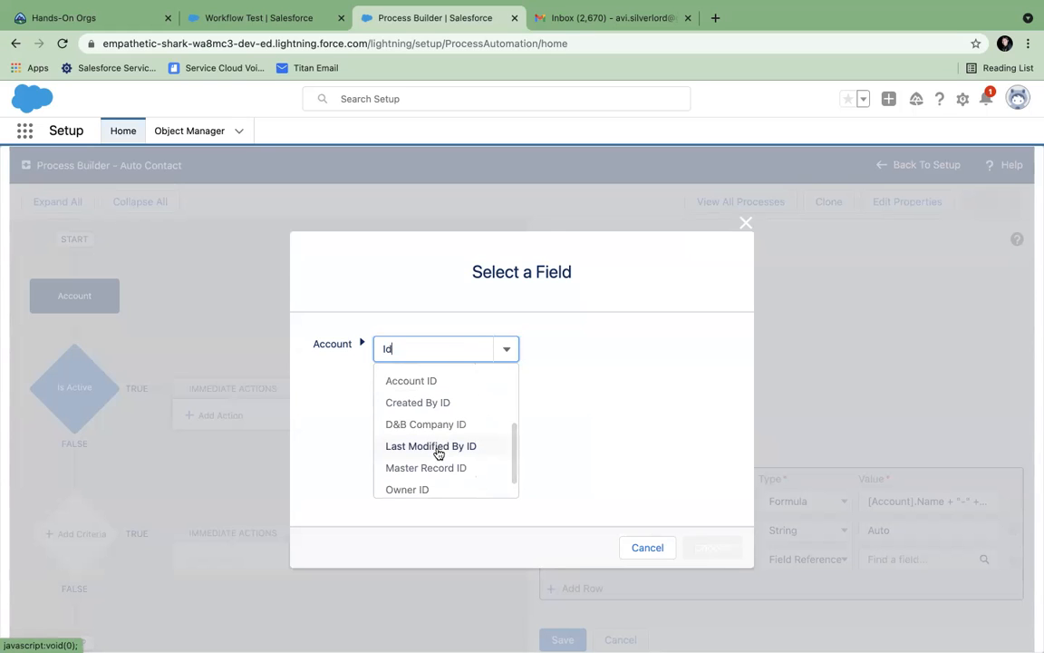
click(416, 381)
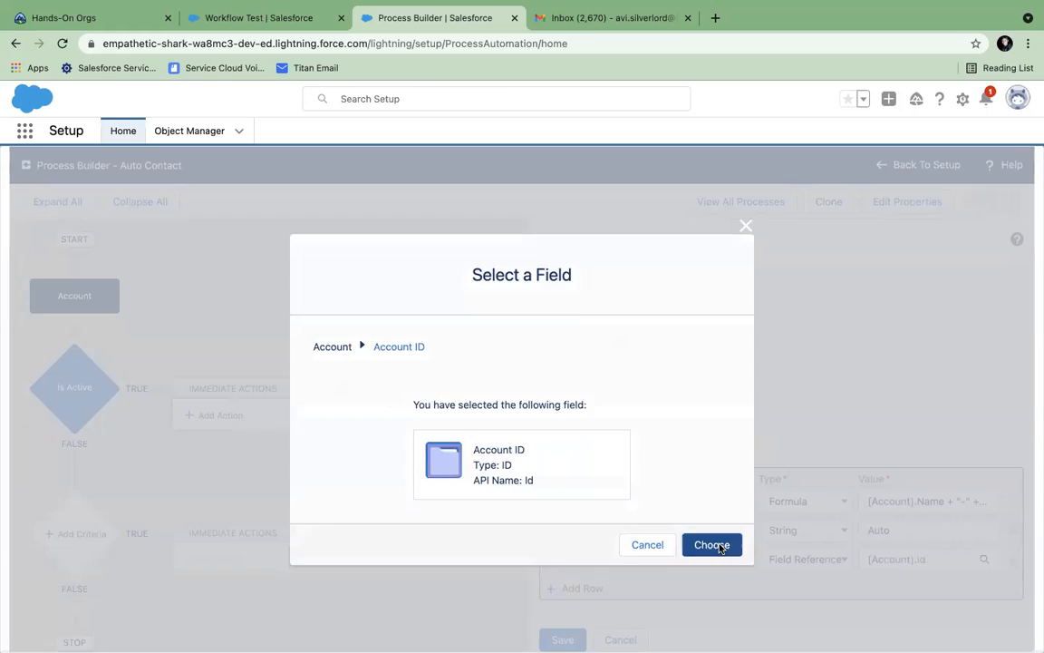
click(702, 545)
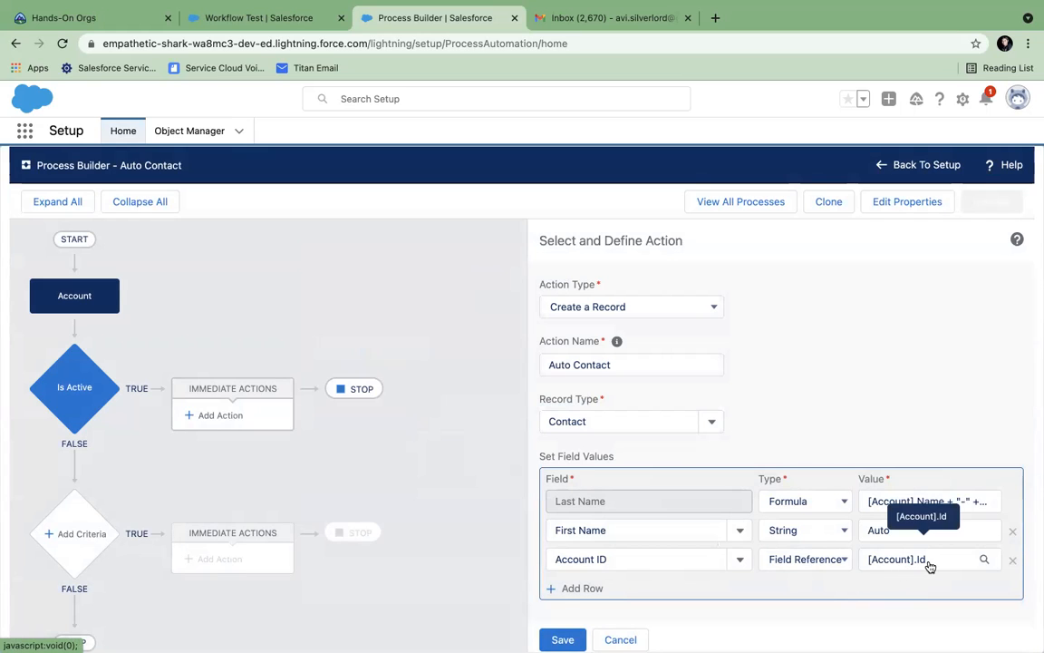
- Save the action, activate the Auto Contact process, and return to the Workflow Test account
scroll(828, 595, down, 1)
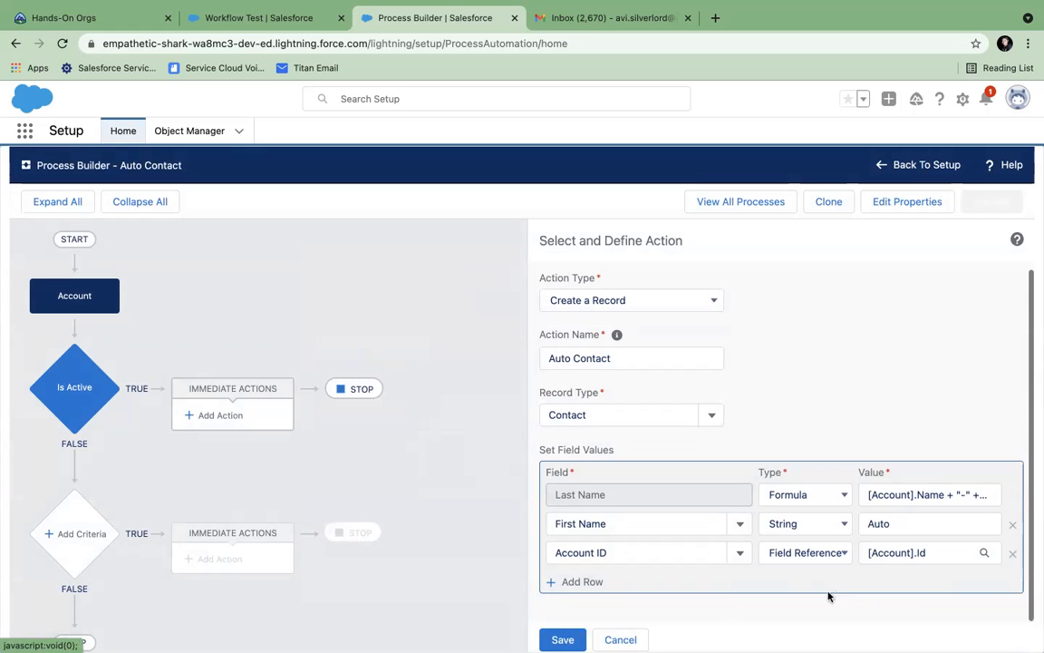
click(562, 639)
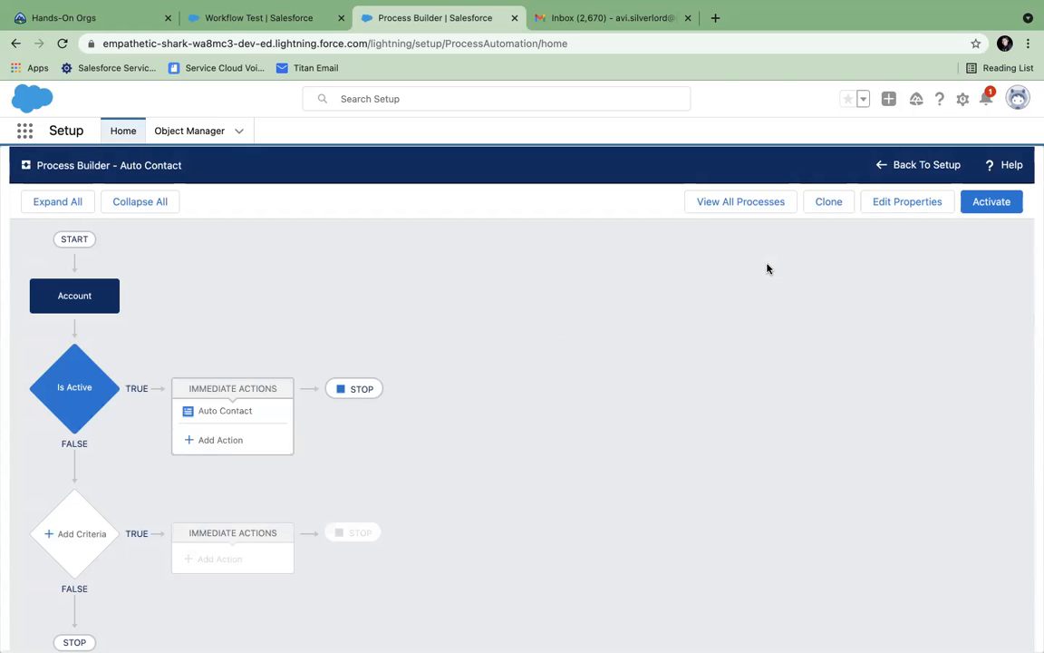
click(981, 208)
click(700, 485)
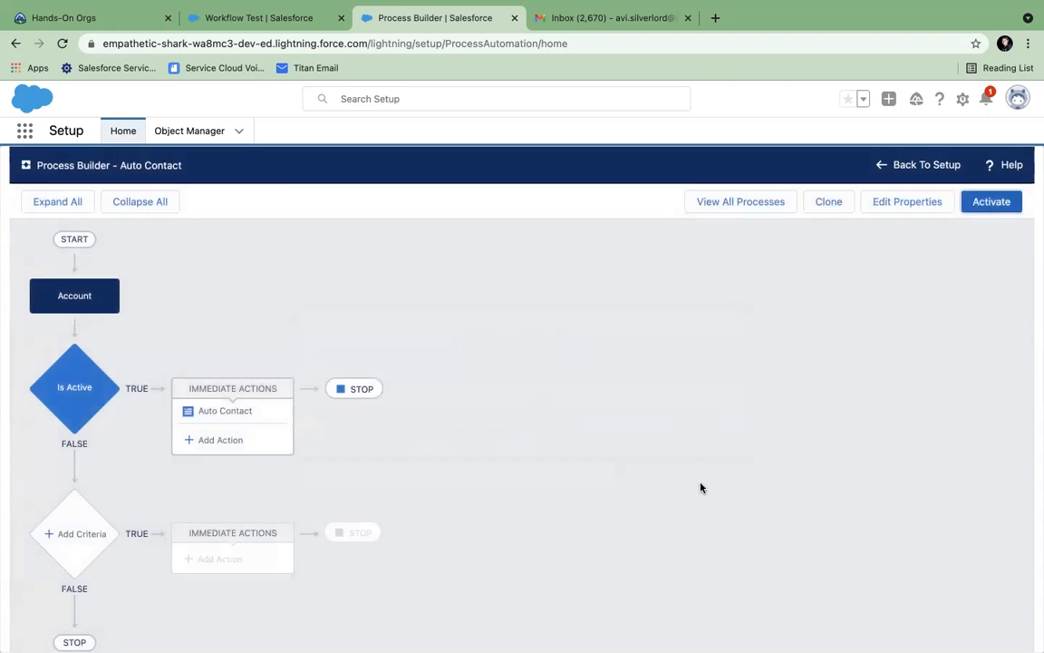
click(288, 20)
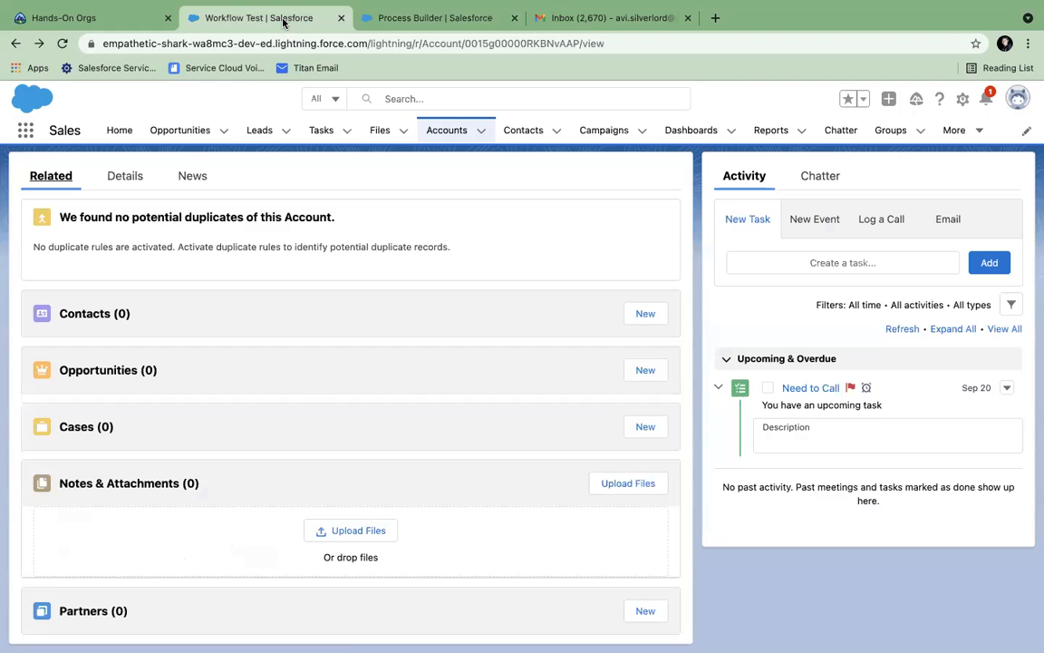
- Create a new account named 'Process Test' with Active set to Yes, and save it
click(482, 136)
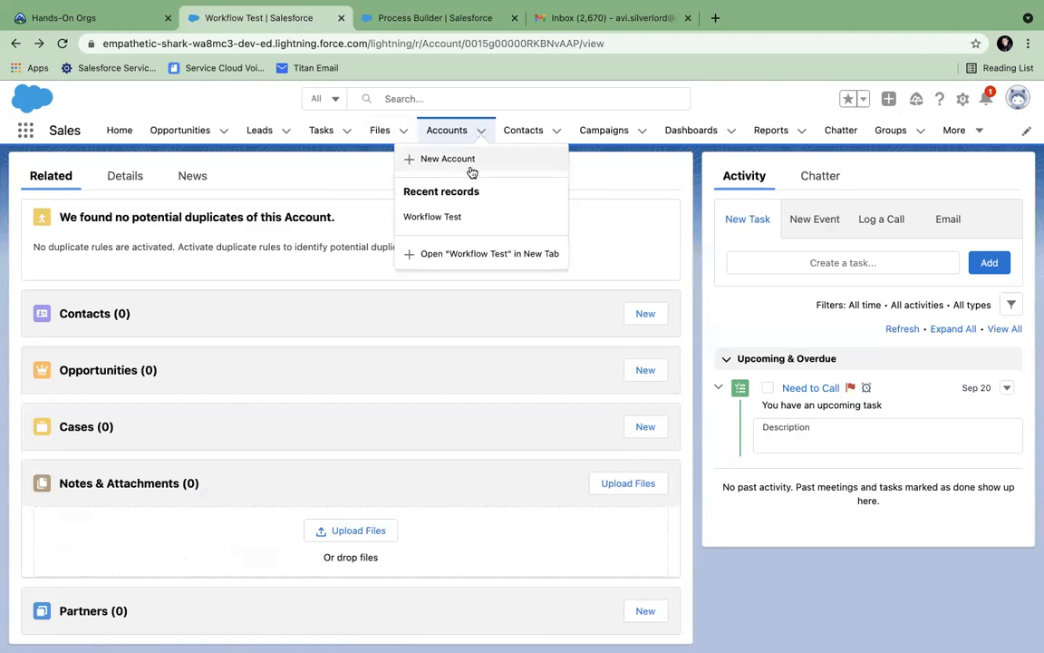
click(467, 162)
click(352, 266)
text(Process Test)
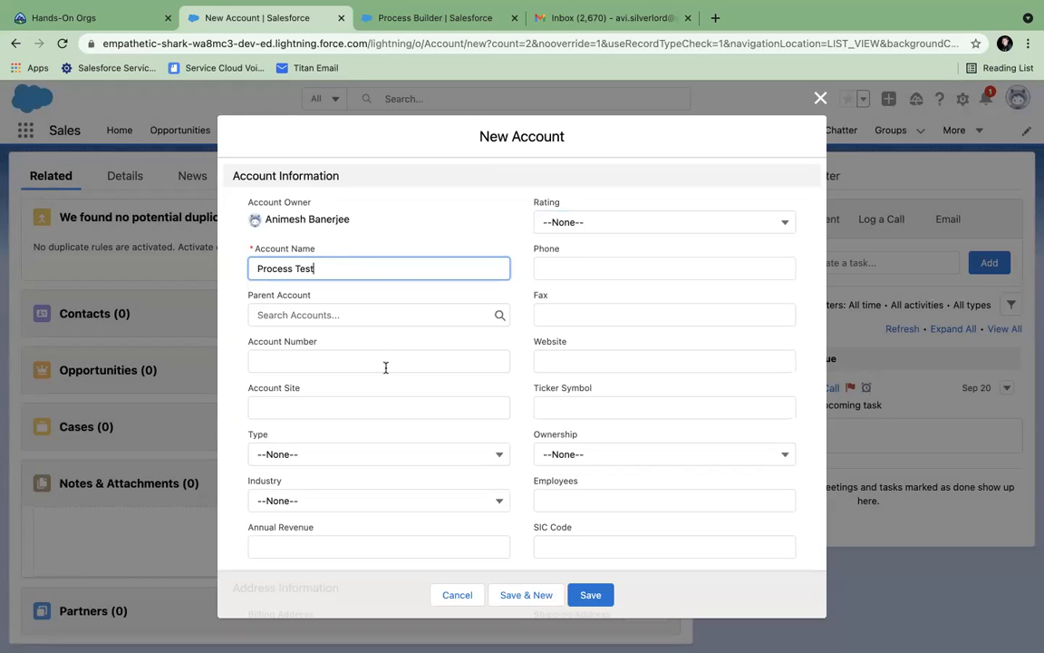
scroll(367, 449, down, 10)
click(314, 430)
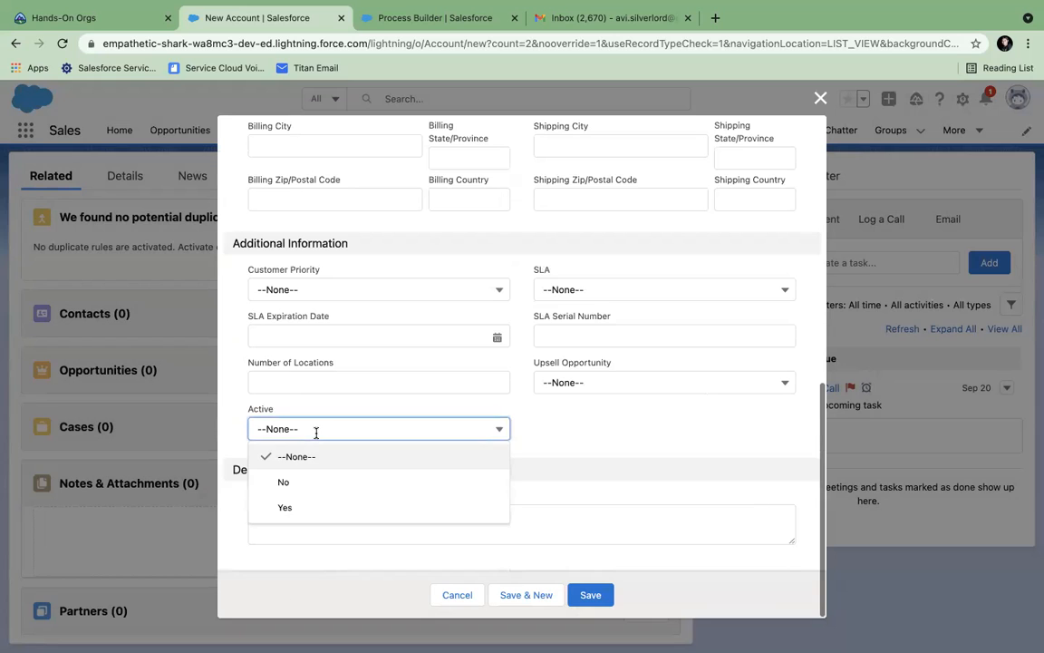
click(288, 505)
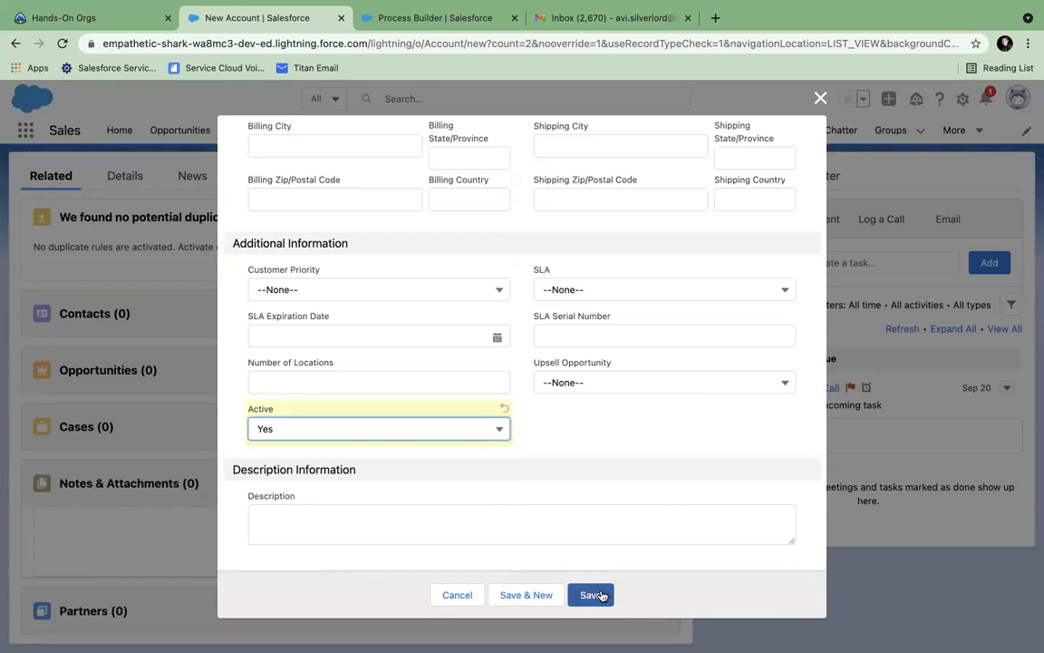
click(602, 595)
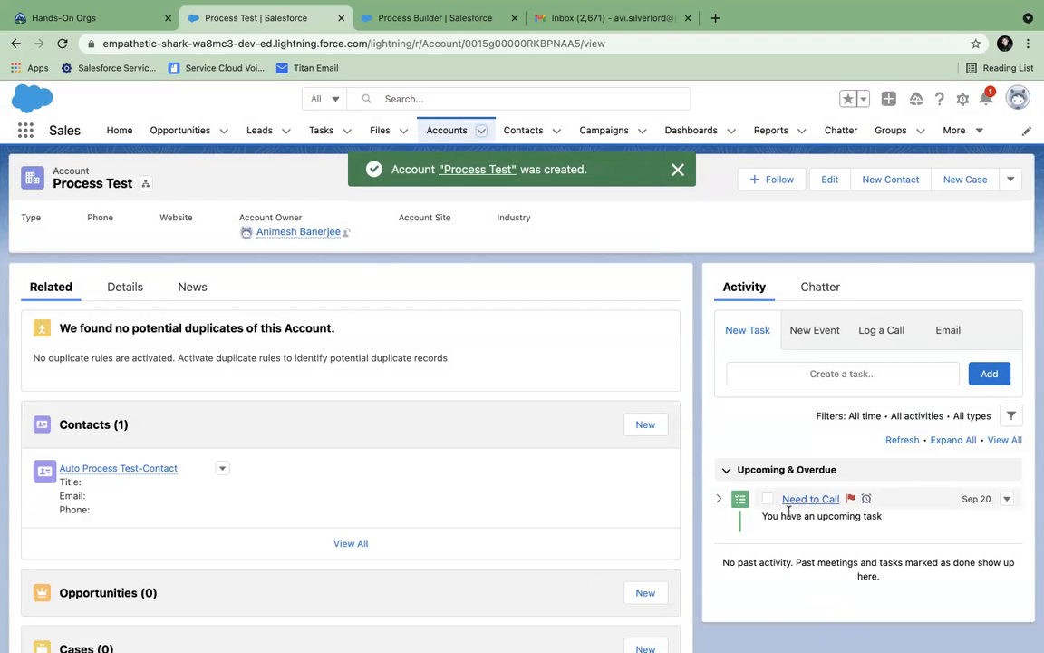
click(125, 287)
scroll(168, 435, down, 1)
scroll(145, 540, down, 1)
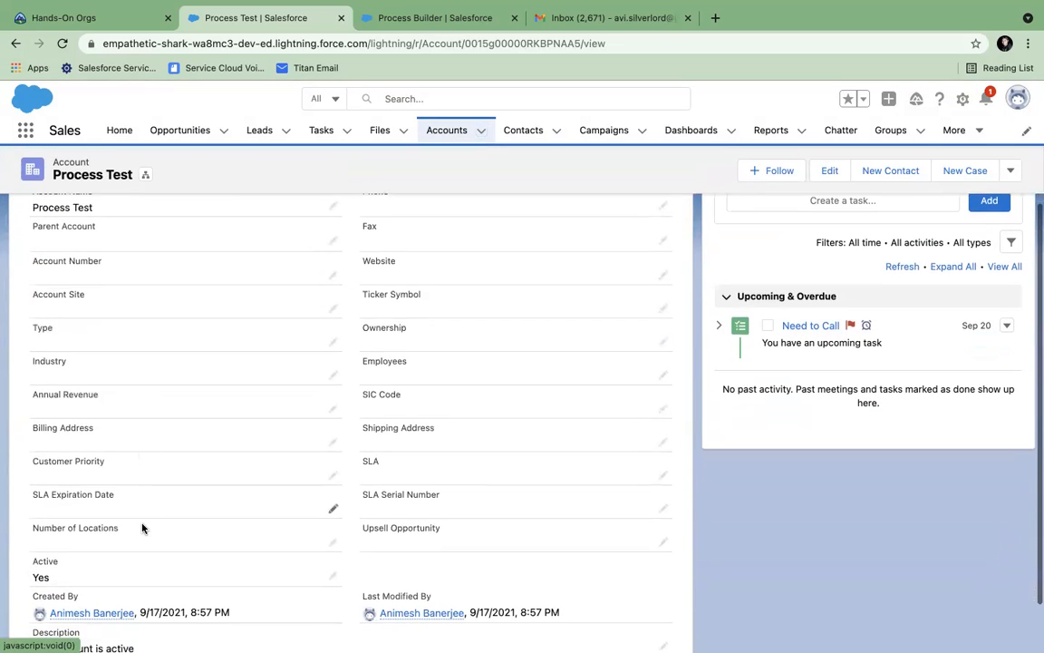
scroll(145, 531, down, 1)
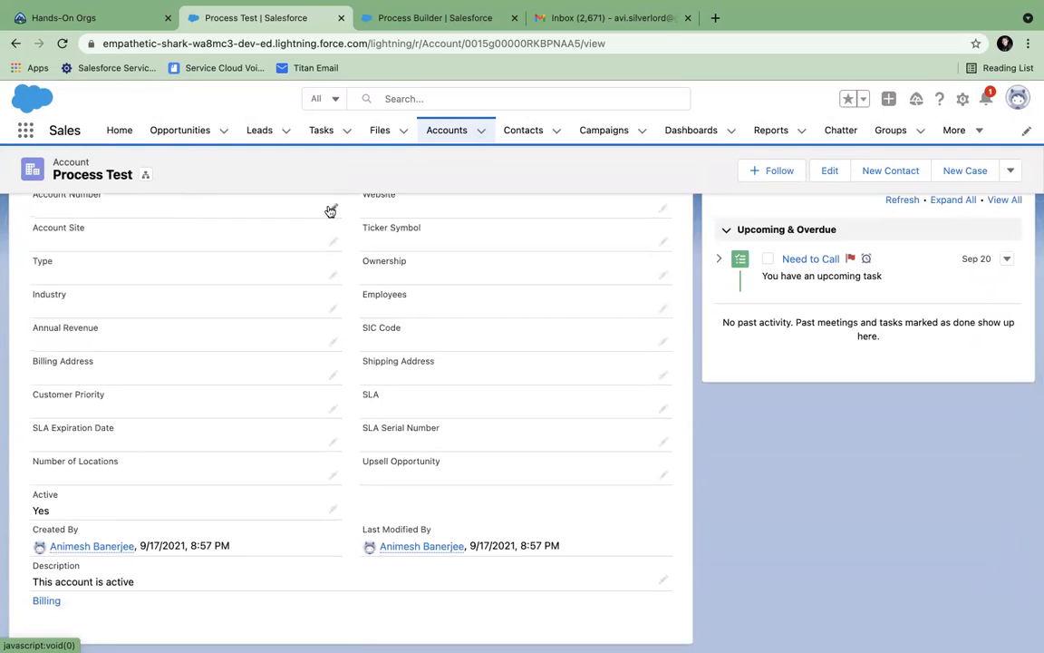
click(602, 25)
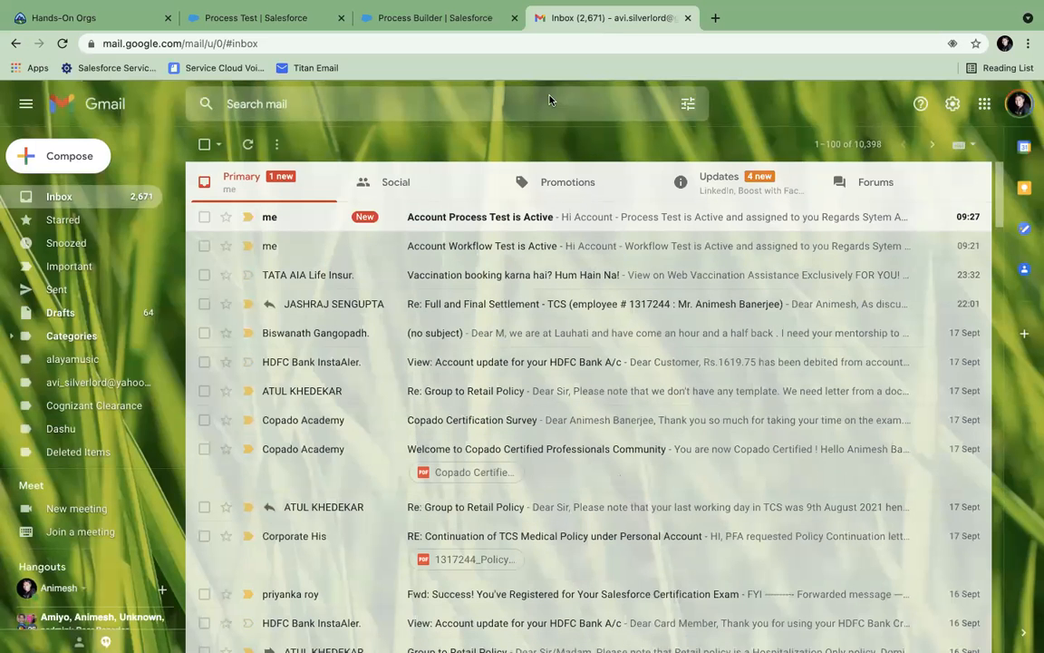
click(483, 218)
click(404, 353)
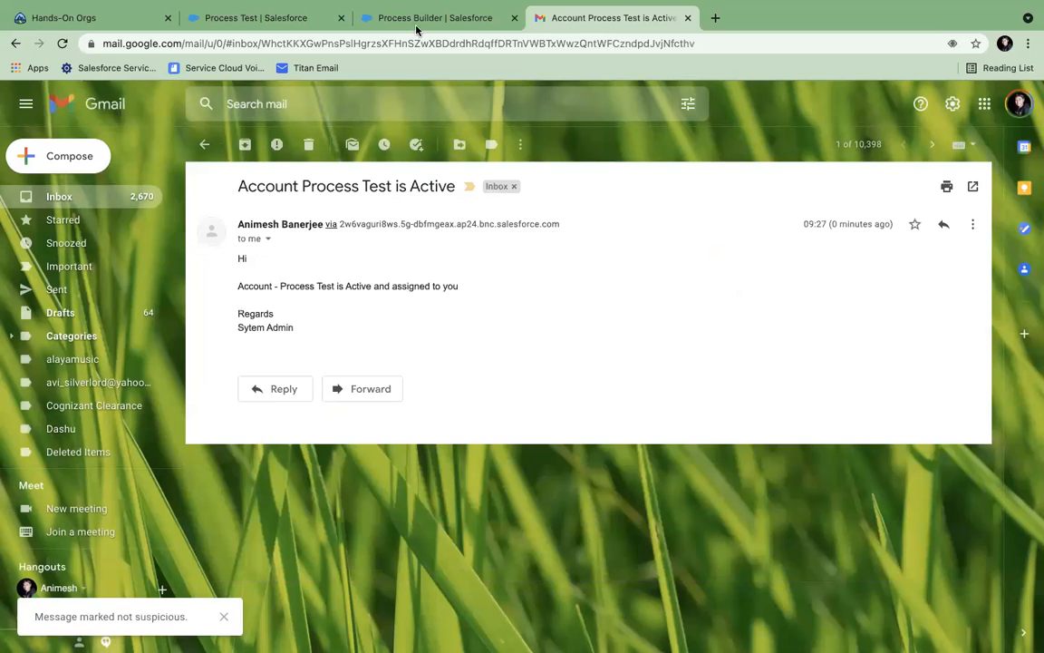
click(265, 26)
click(368, 25)
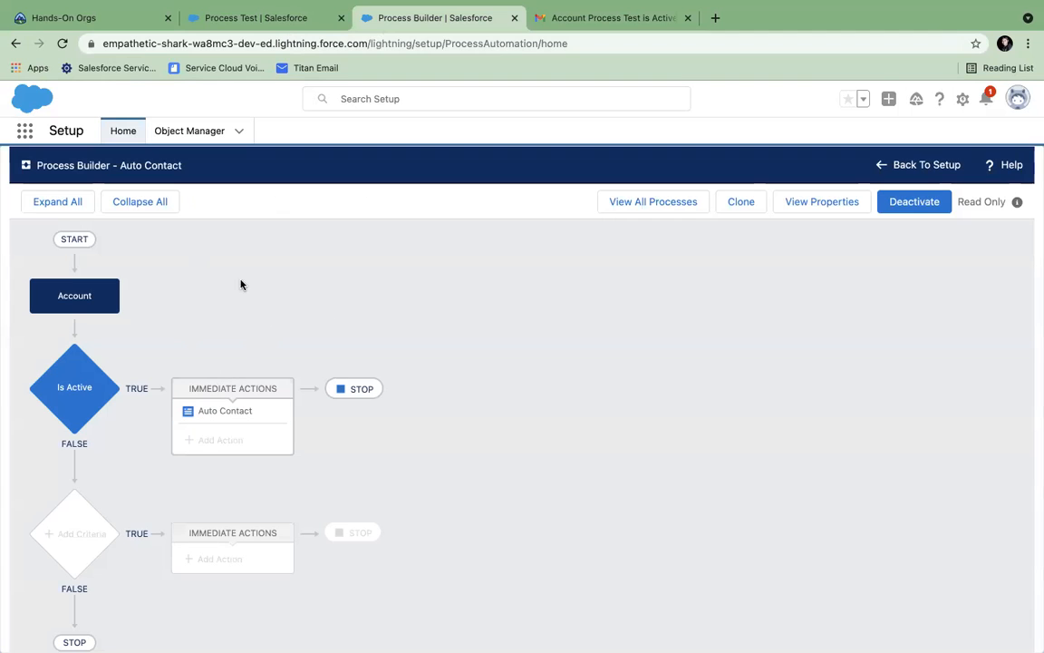
click(235, 23)
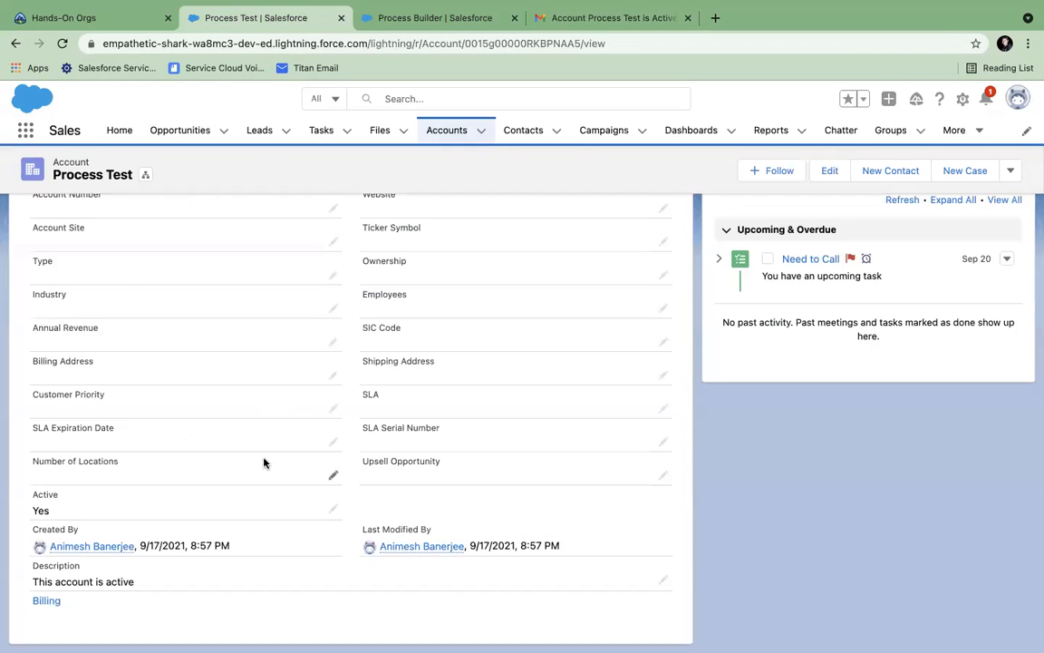
scroll(264, 463, up, 5)
click(57, 299)
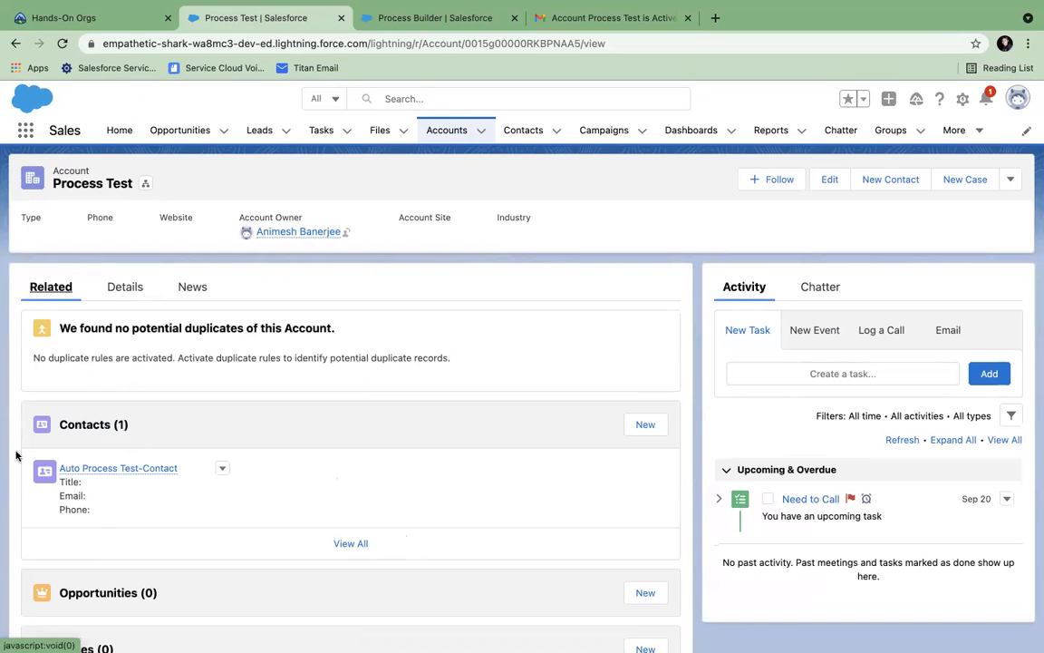
- Open the Auto Process Test-Contact details and check its name and Process Test account link
click(107, 469)
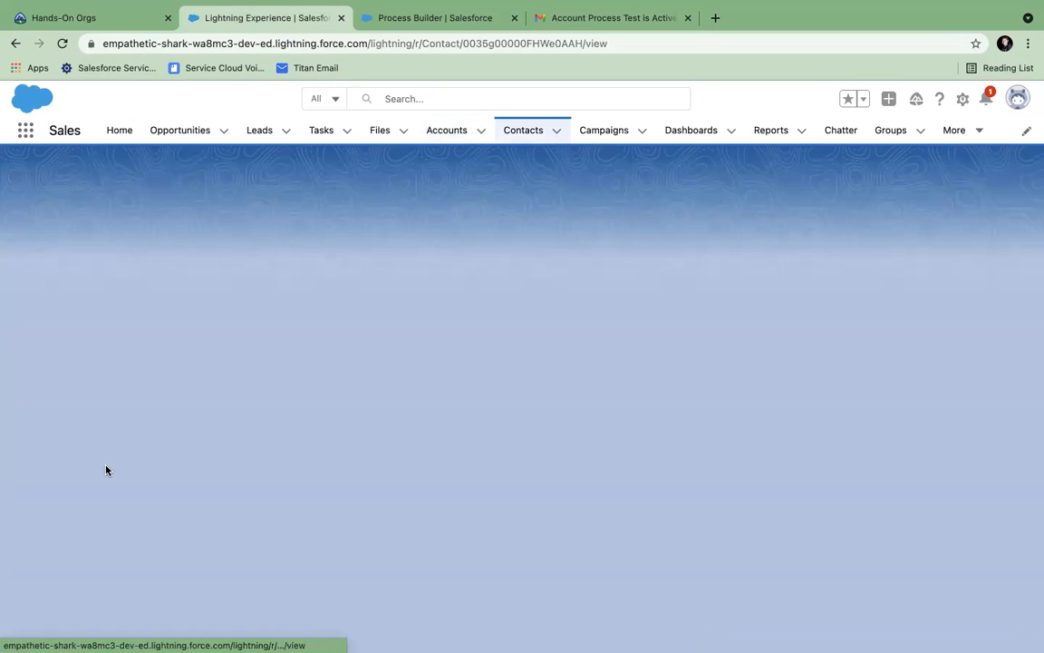
click(127, 288)
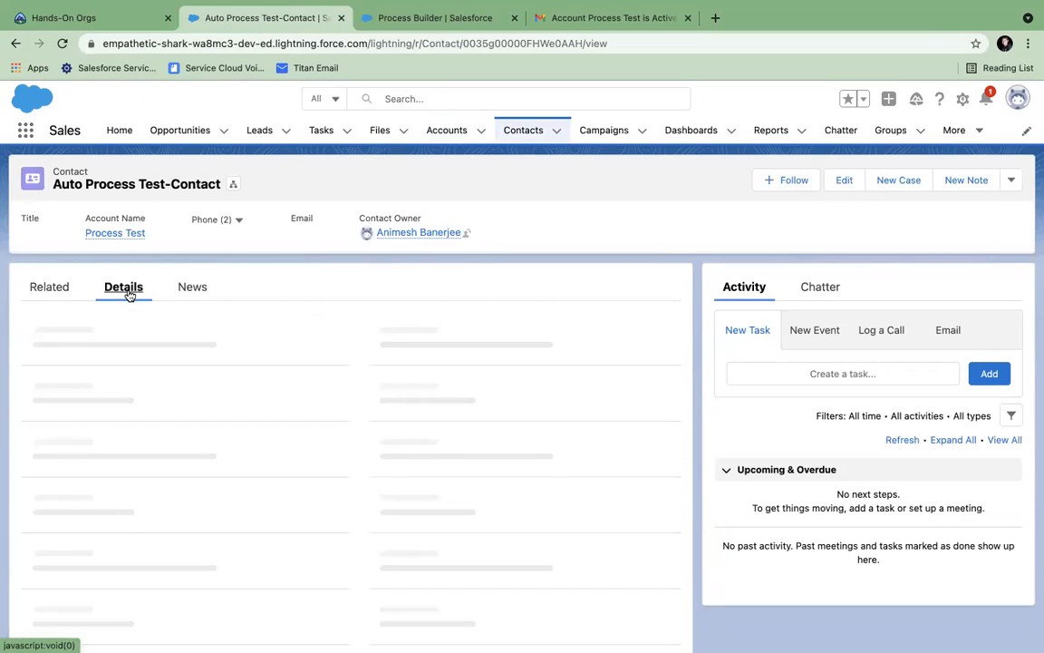
drag(33, 380, 55, 380)
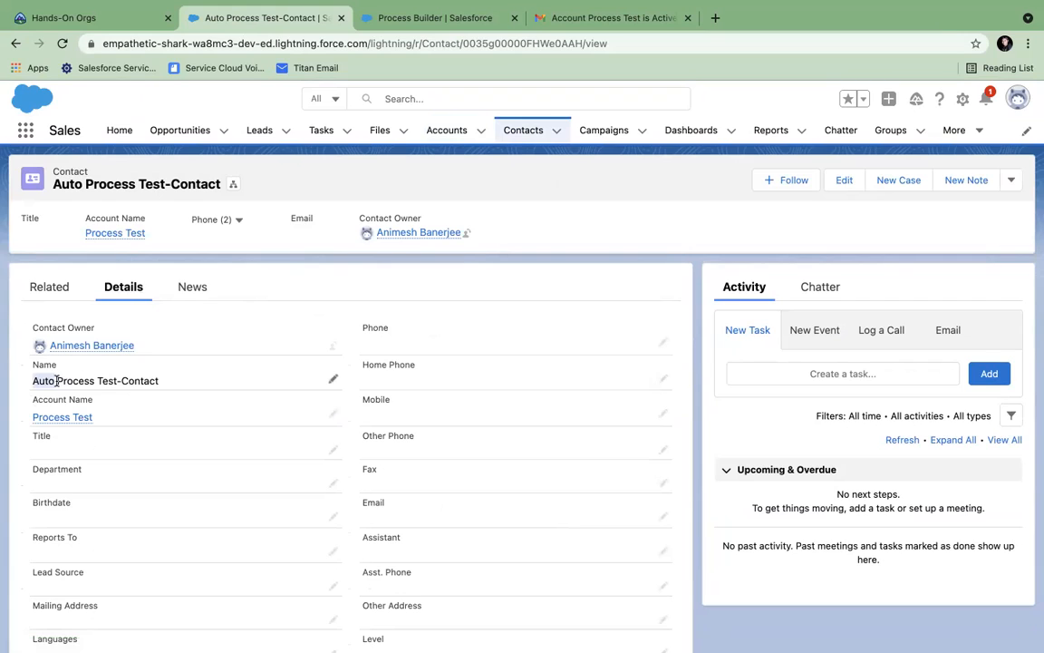
click(60, 384)
drag(57, 380, 165, 387)
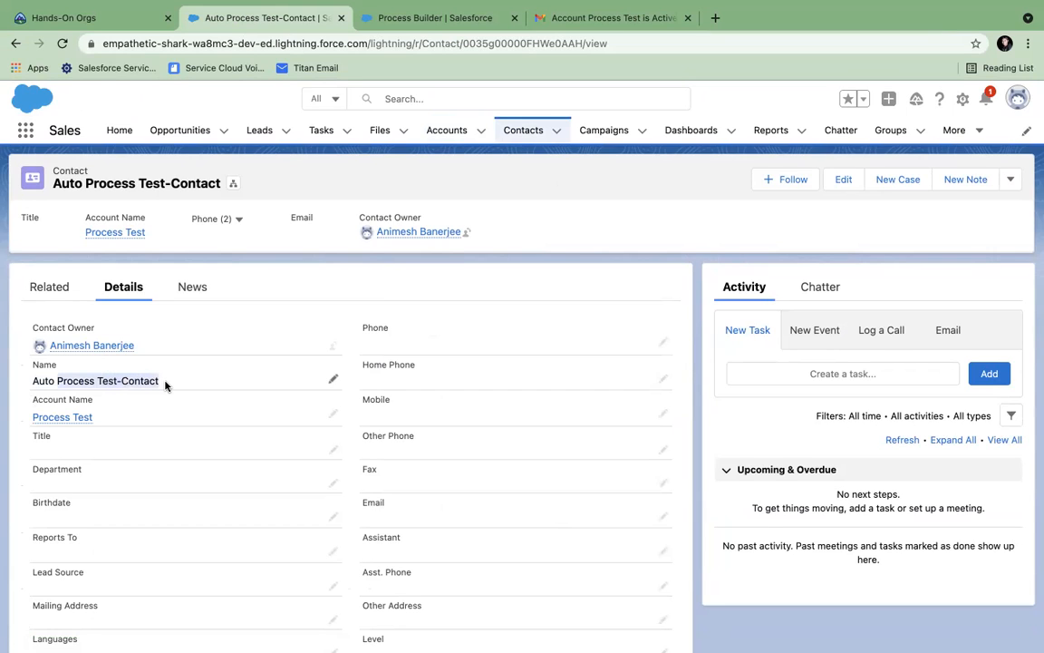
scroll(166, 386, down, 2)
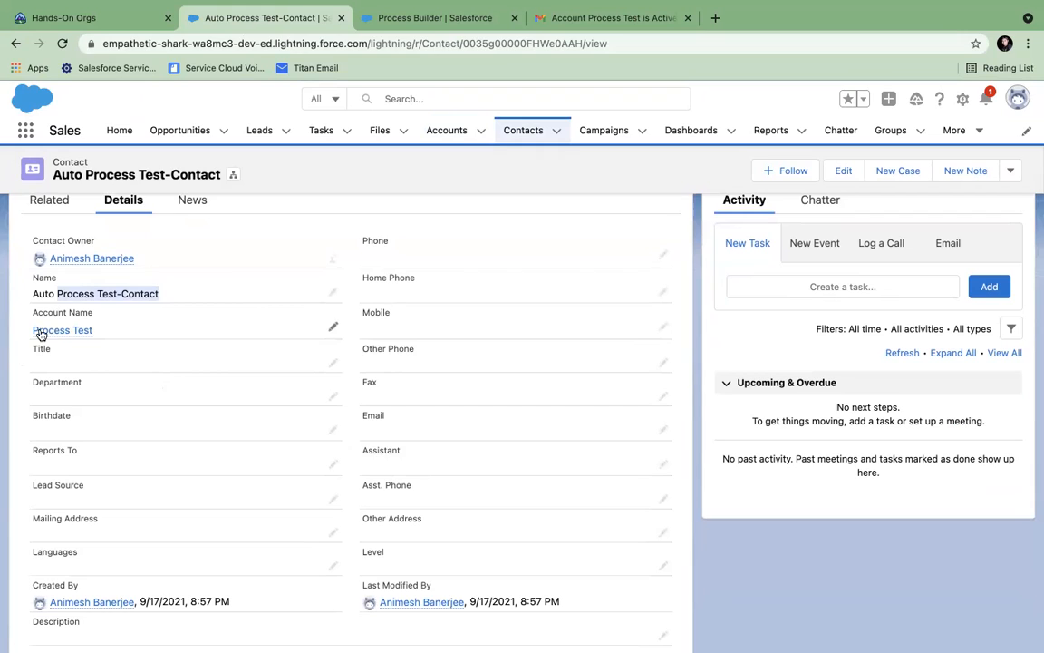
mouse_move(60, 336)
scroll(240, 263, up, 3)
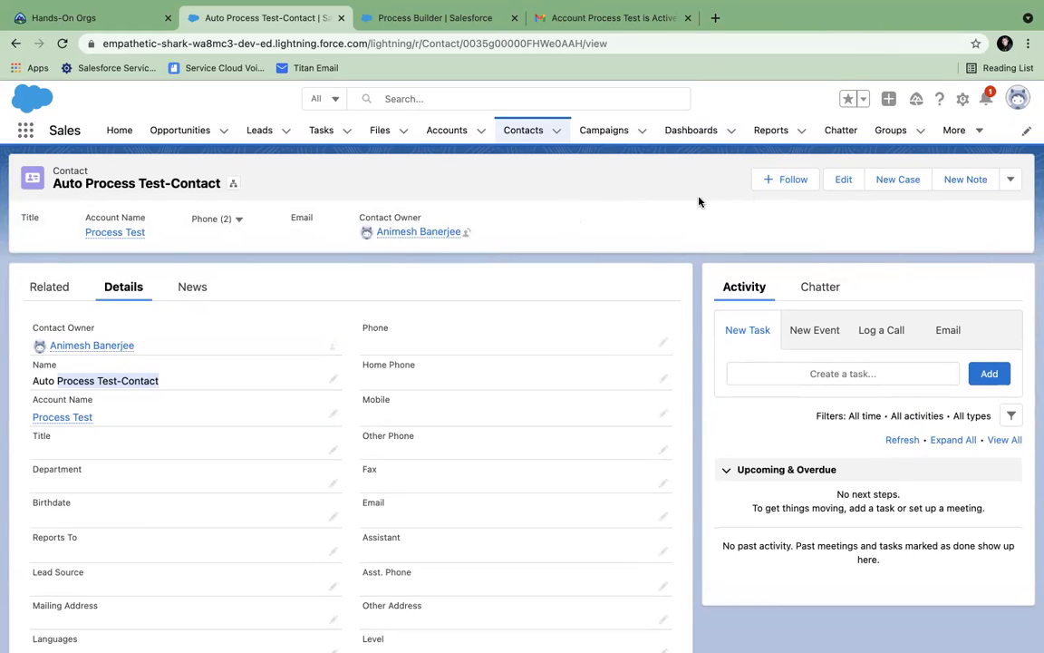
- Look over the Auto Contact process and the notification email in their browser tabs
click(400, 19)
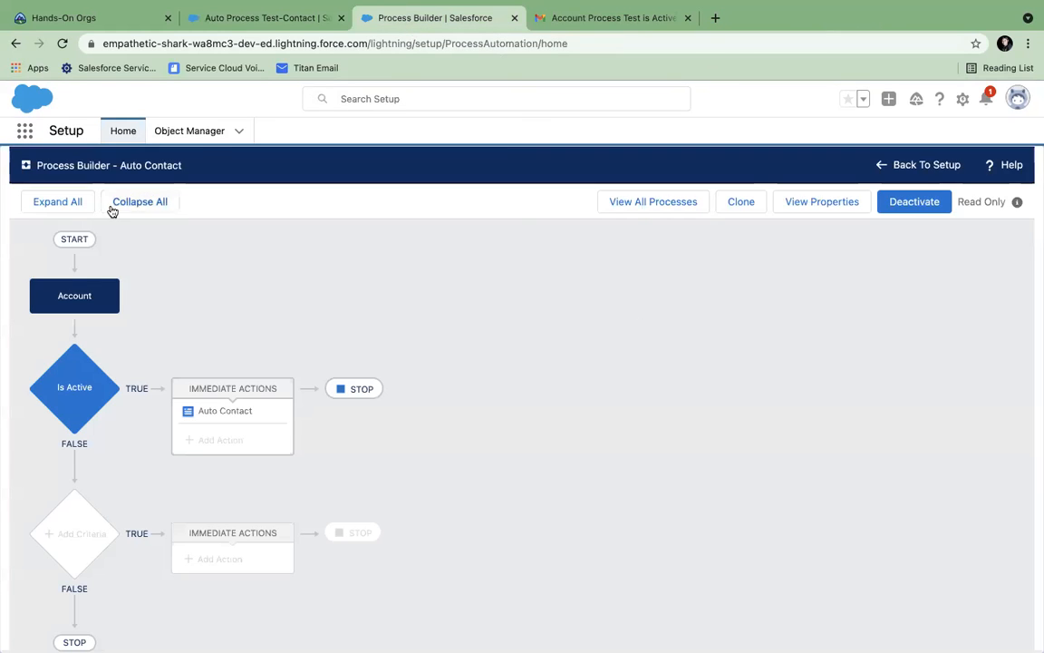
click(553, 22)
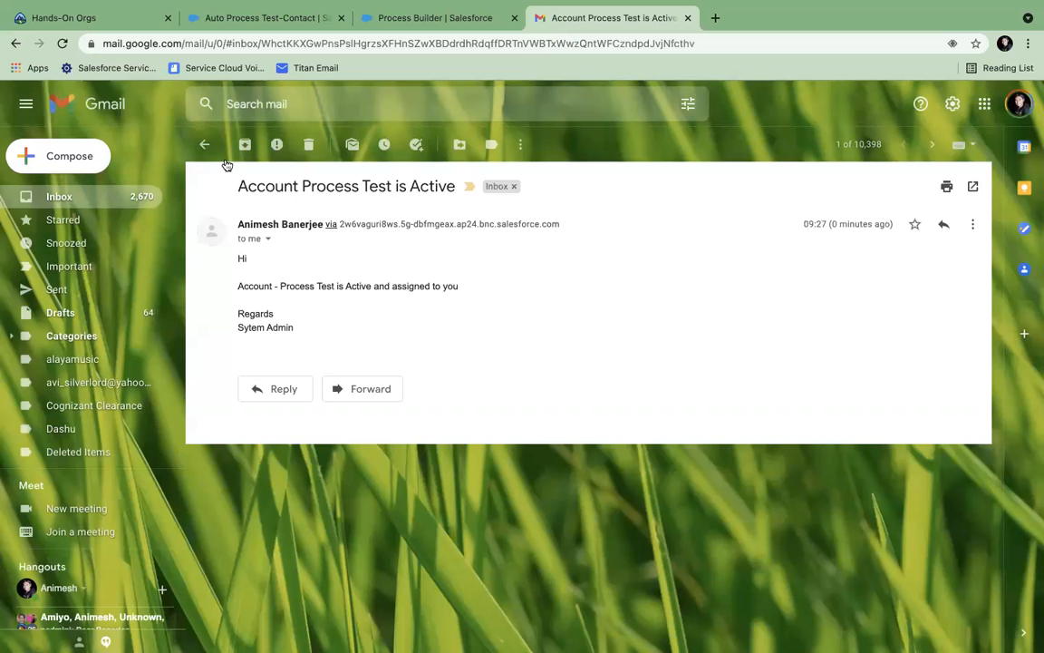
click(367, 18)
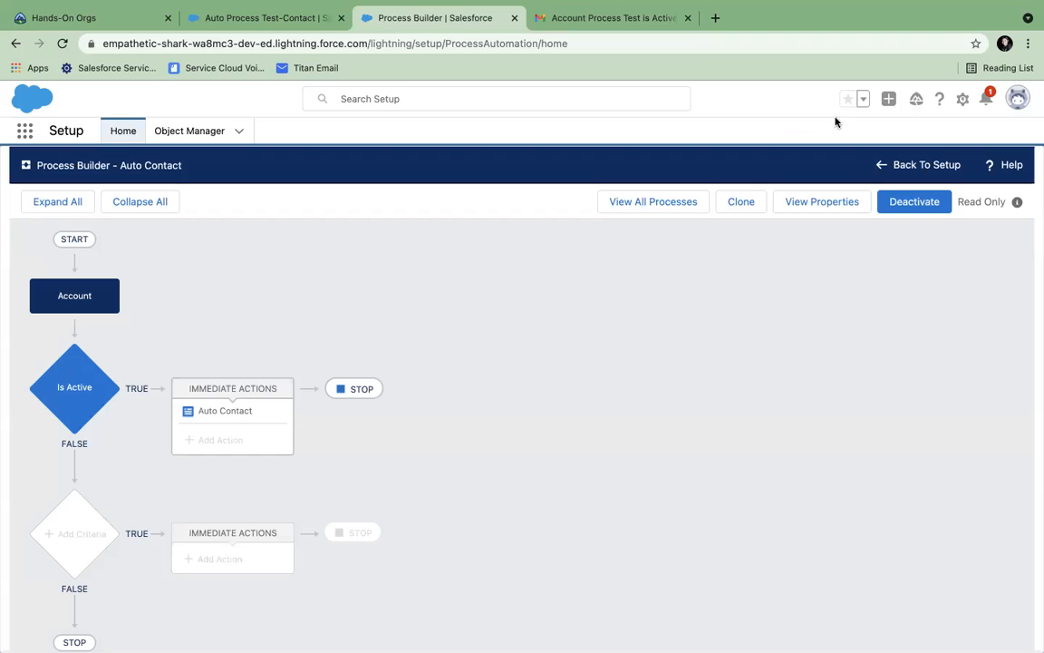
click(962, 99)
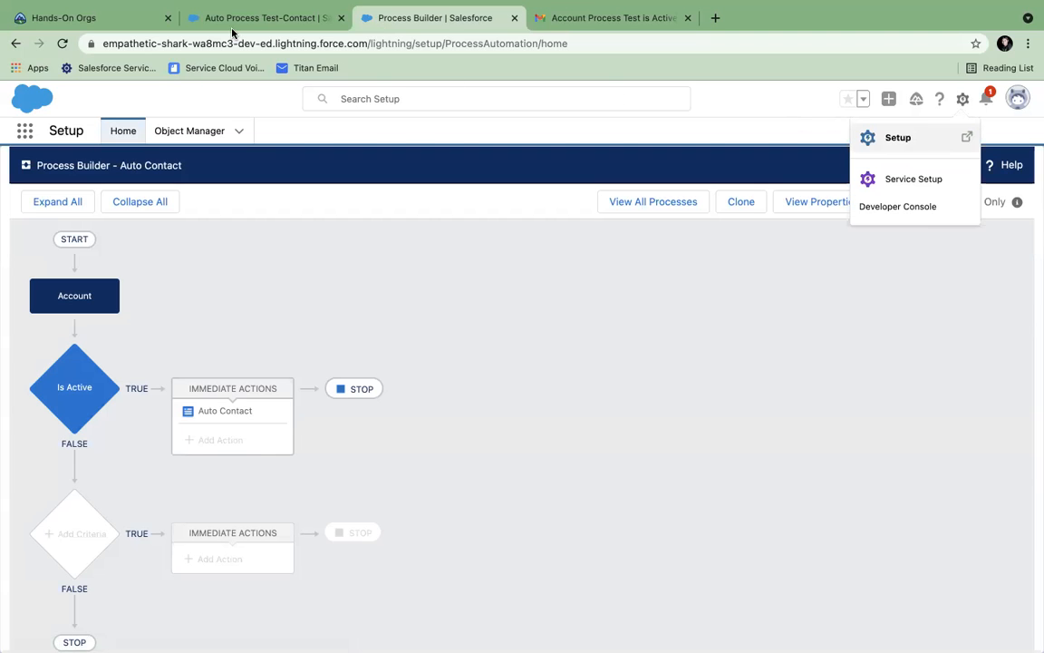
click(263, 18)
click(372, 18)
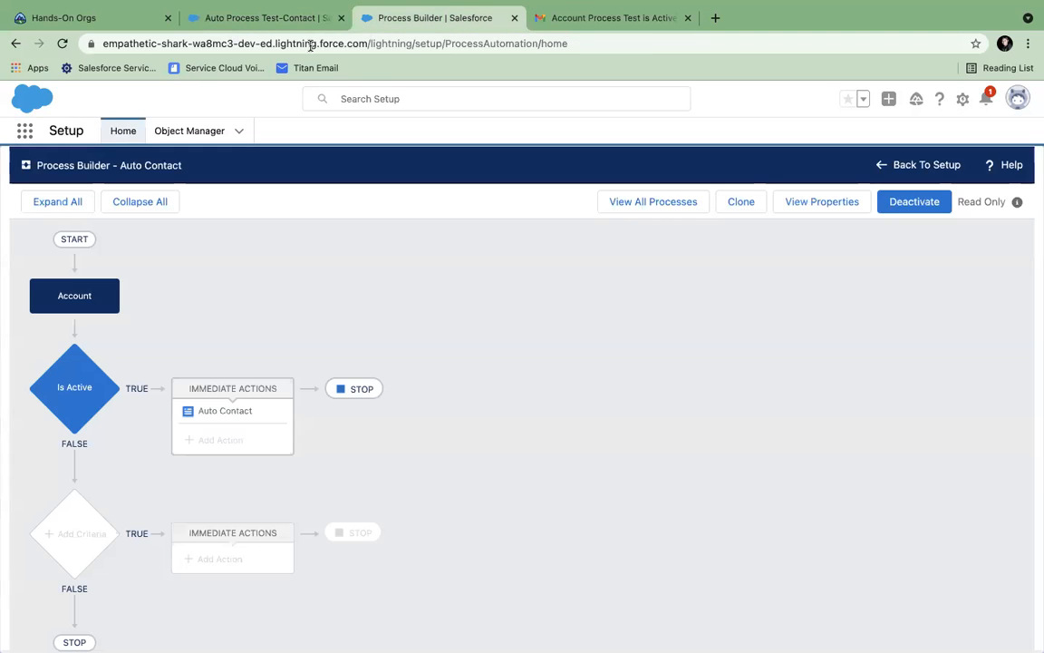
- From Setup Home, go to Process Automation > Flows and start a New Flow
click(22, 136)
click(25, 129)
click(125, 132)
click(55, 272)
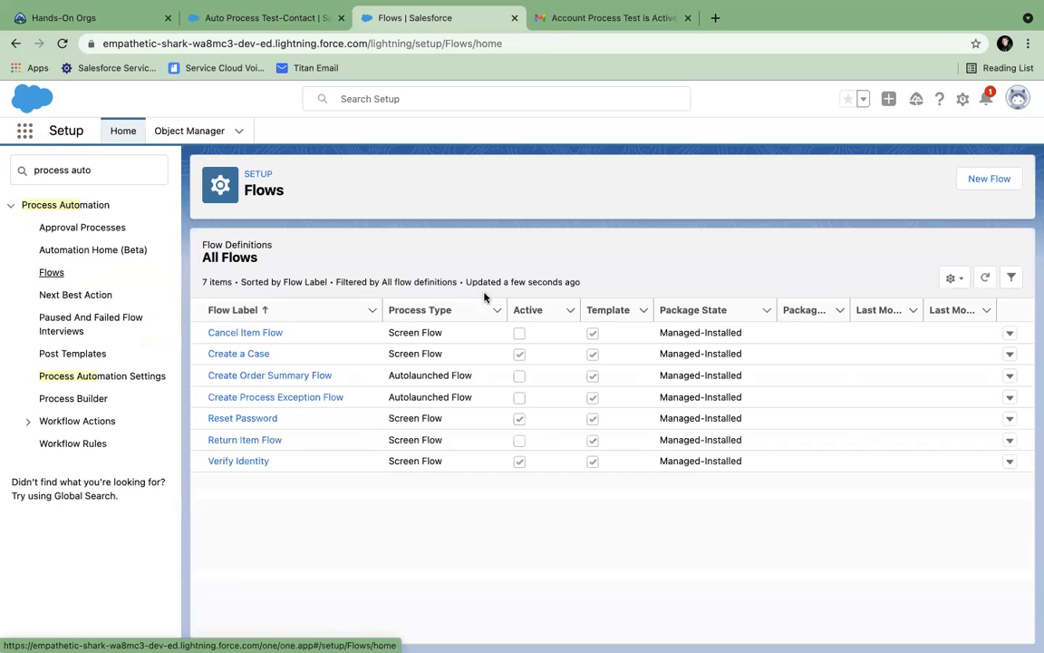
click(975, 191)
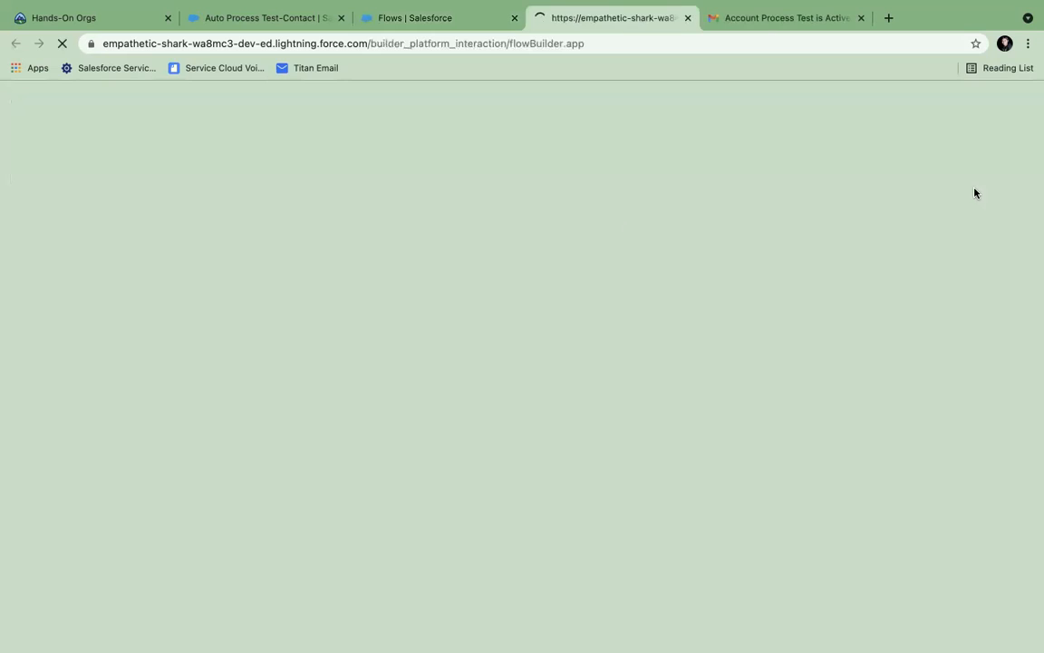
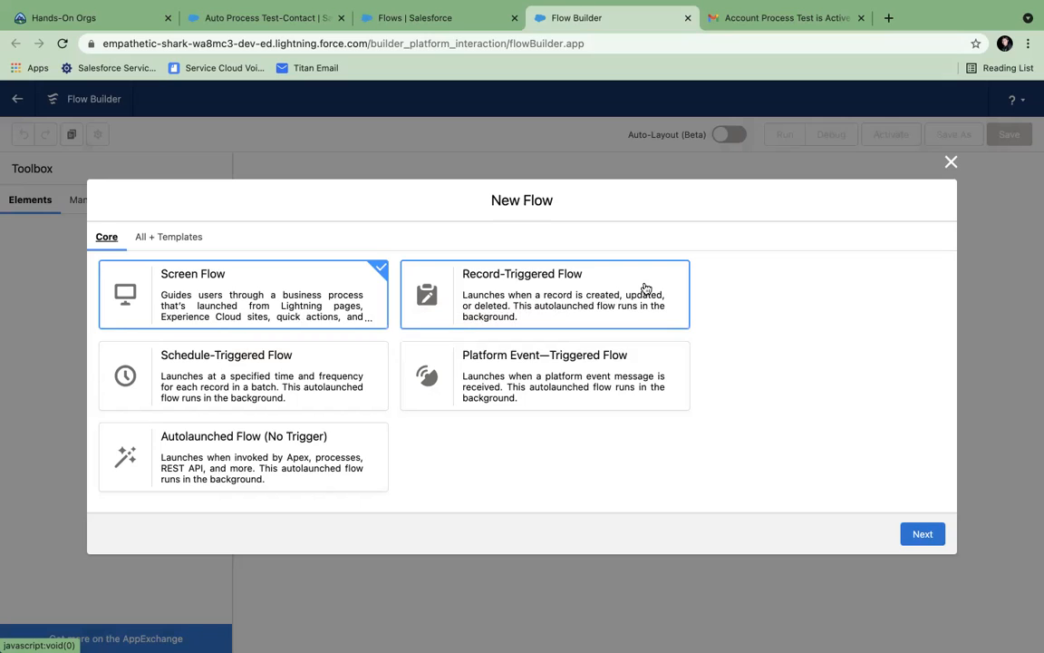
- Start a new Record-Triggered Flow using the Freeform layout
click(600, 300)
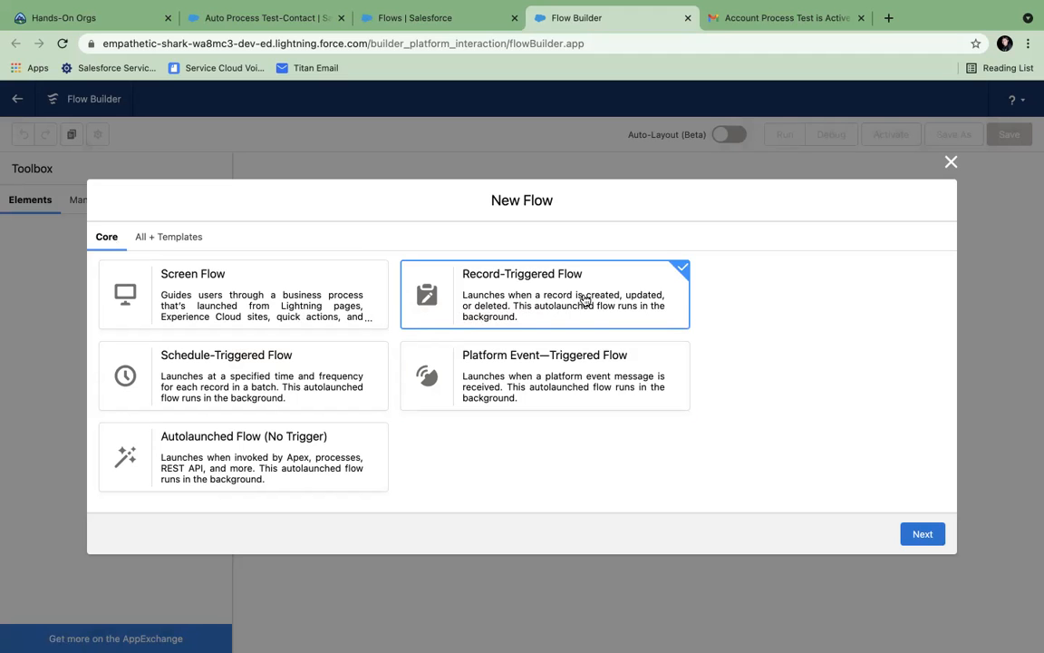
click(923, 541)
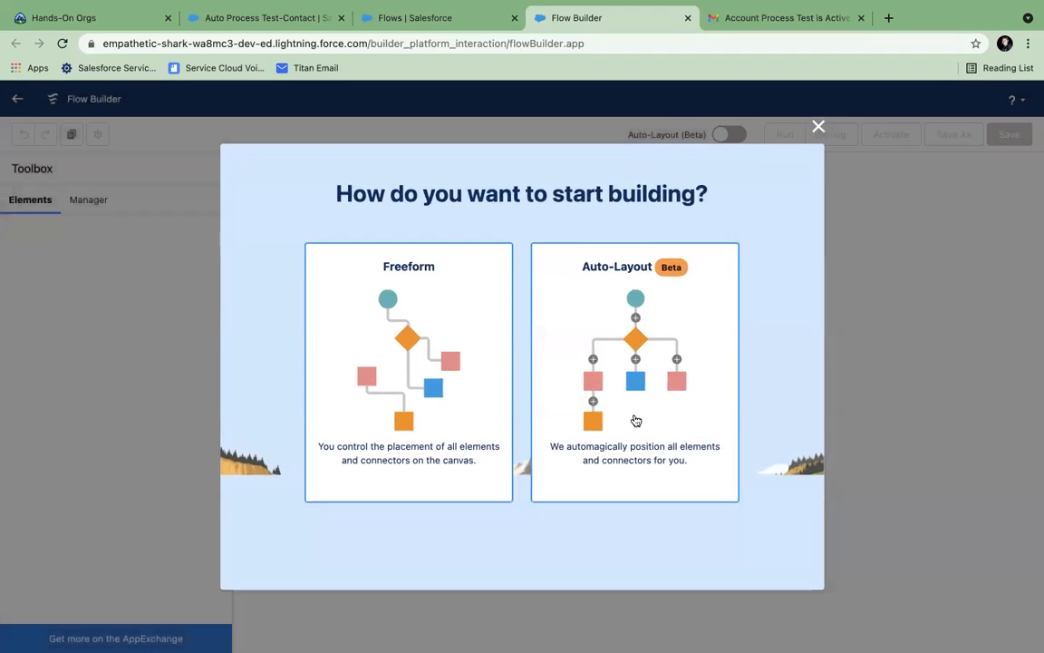
click(457, 379)
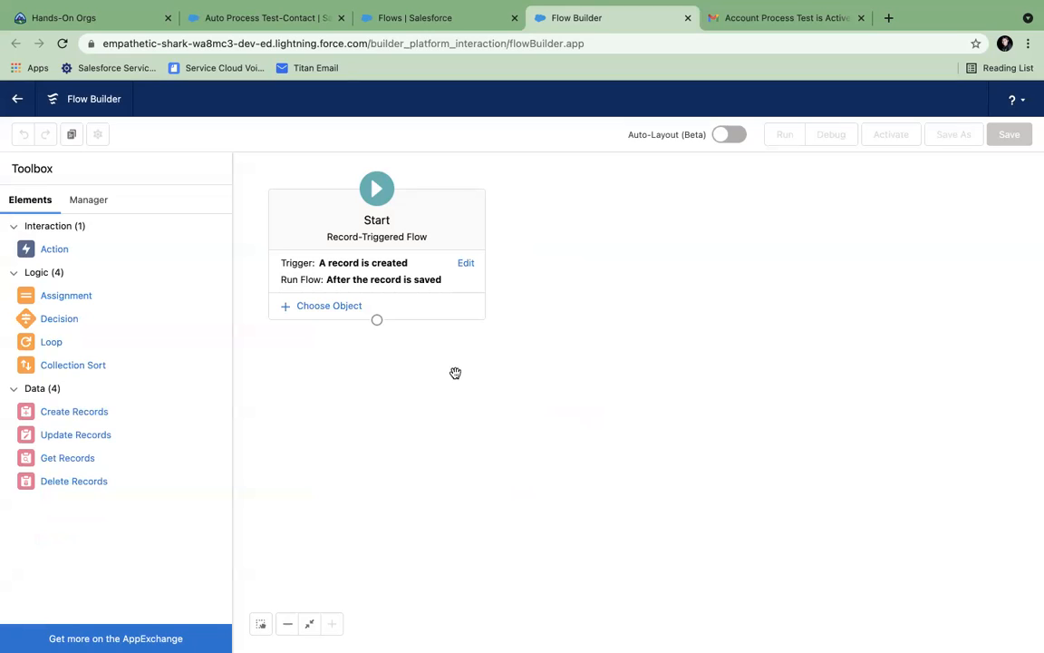
- Set Account as the triggering object with the condition Active__c Equals Yes
click(343, 311)
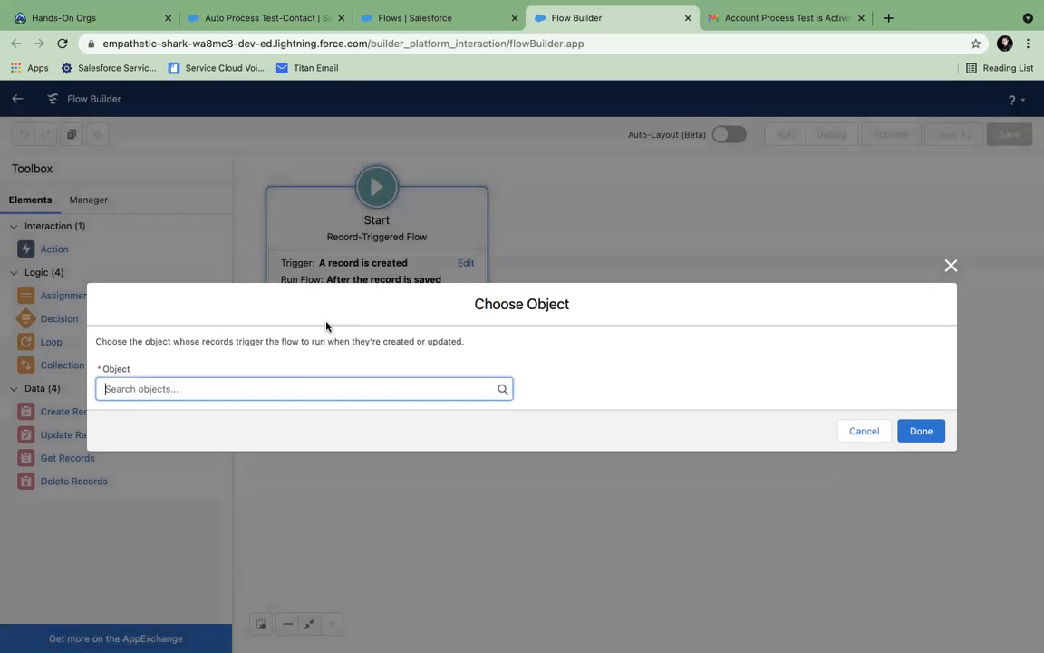
click(288, 385)
click(258, 411)
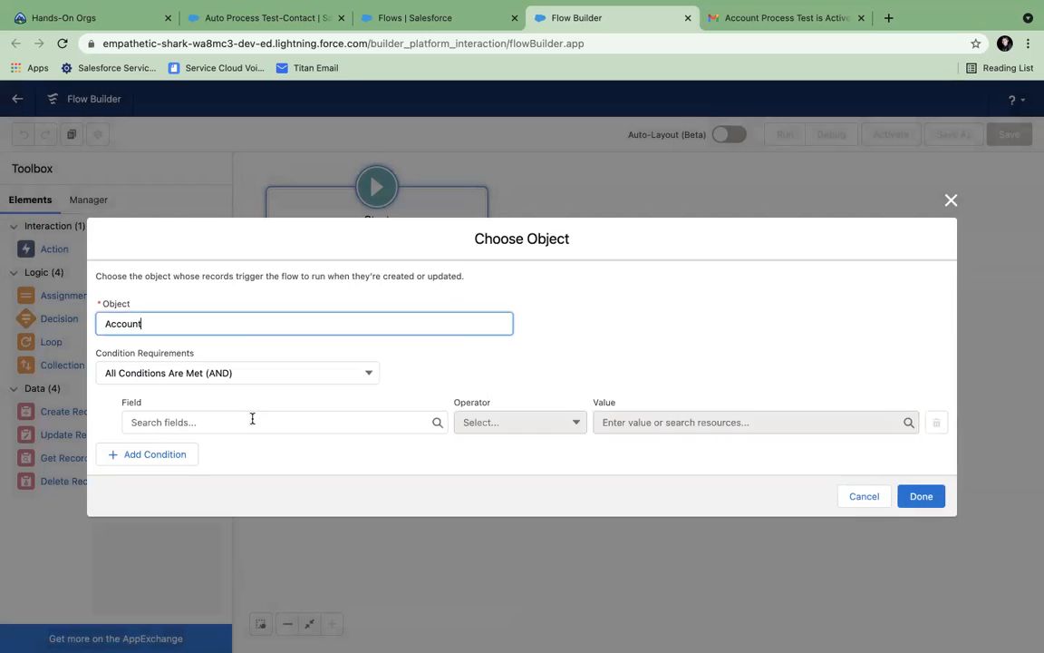
click(211, 422)
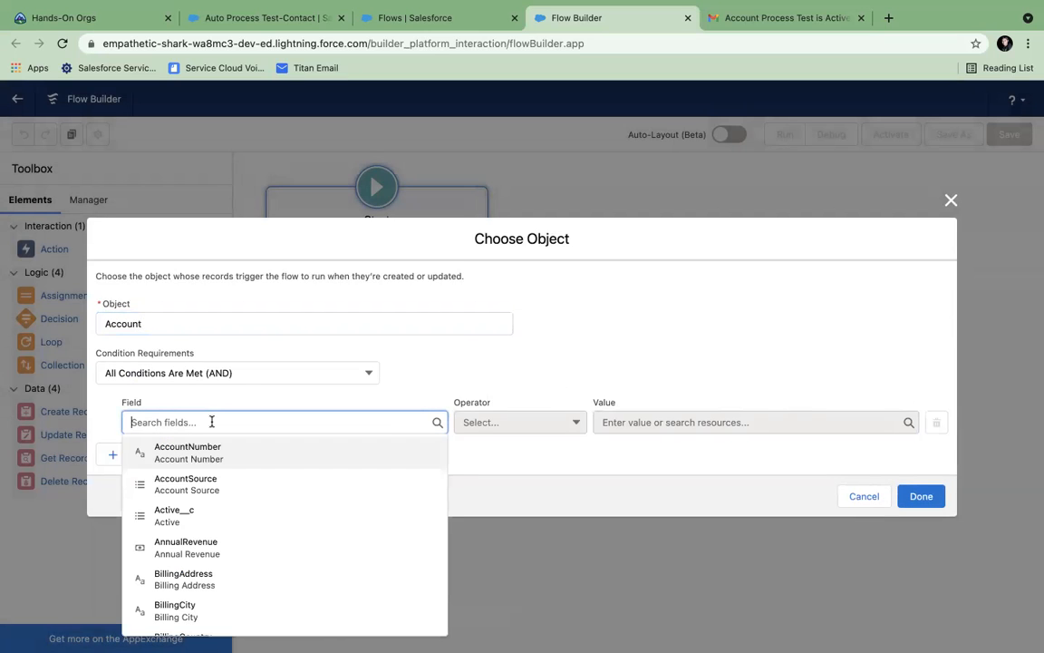
click(183, 517)
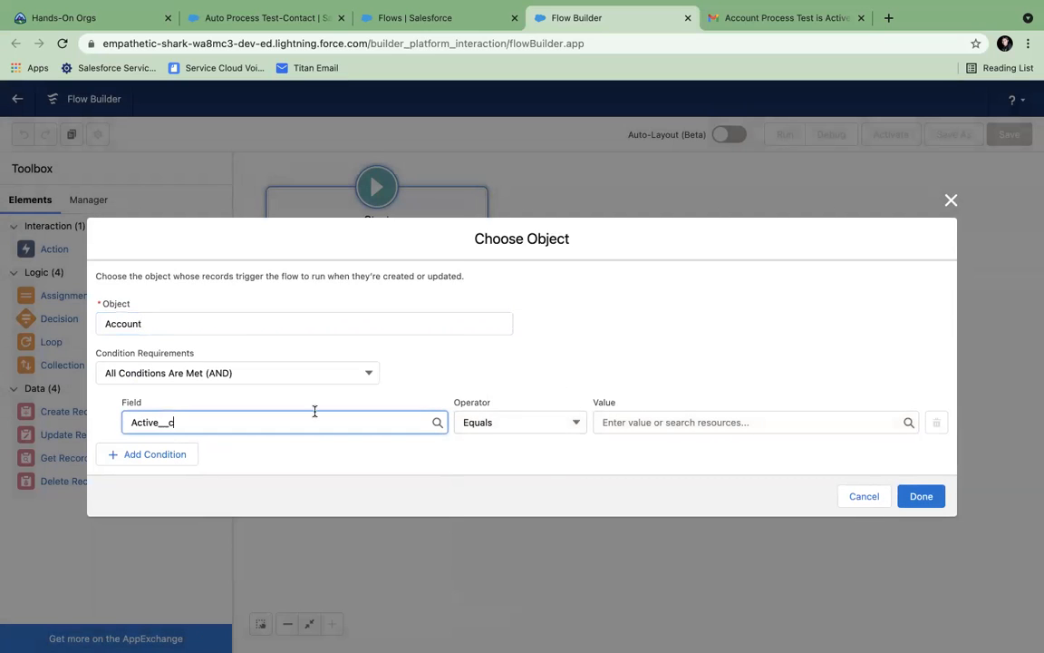
click(604, 423)
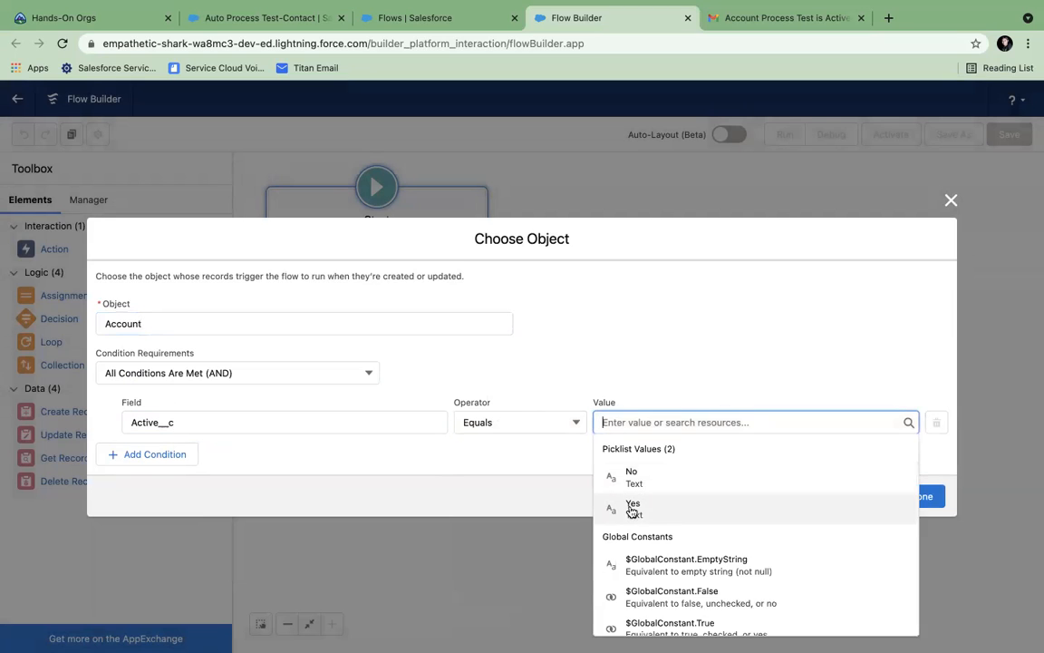
click(604, 508)
click(919, 499)
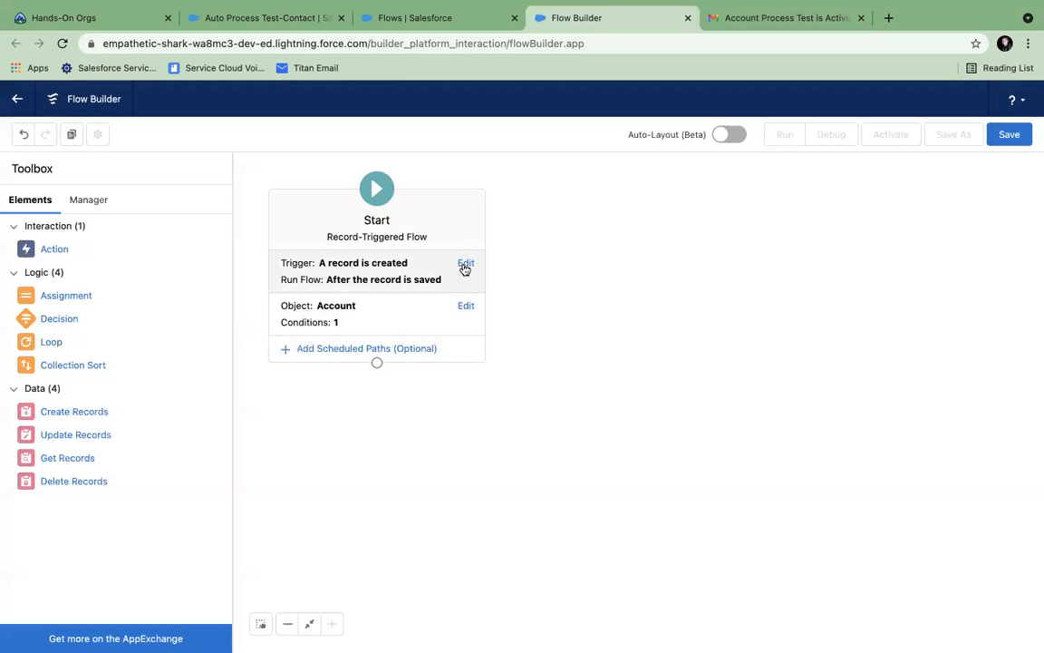
- Trigger the flow when a record is created or updated, running after the record is saved
click(465, 263)
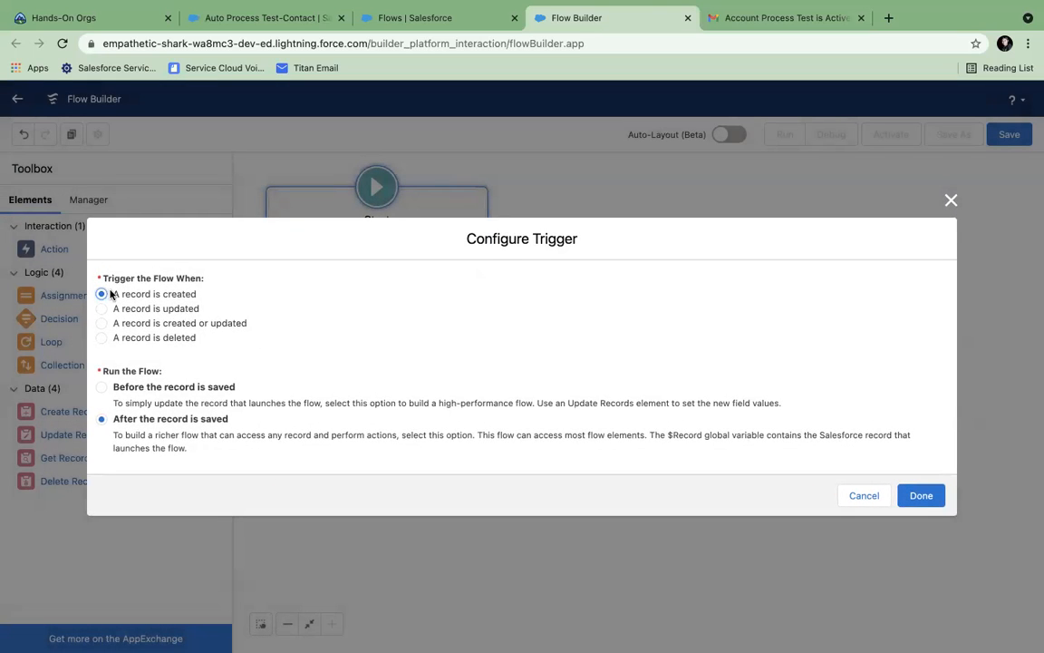
click(160, 323)
click(100, 388)
click(933, 496)
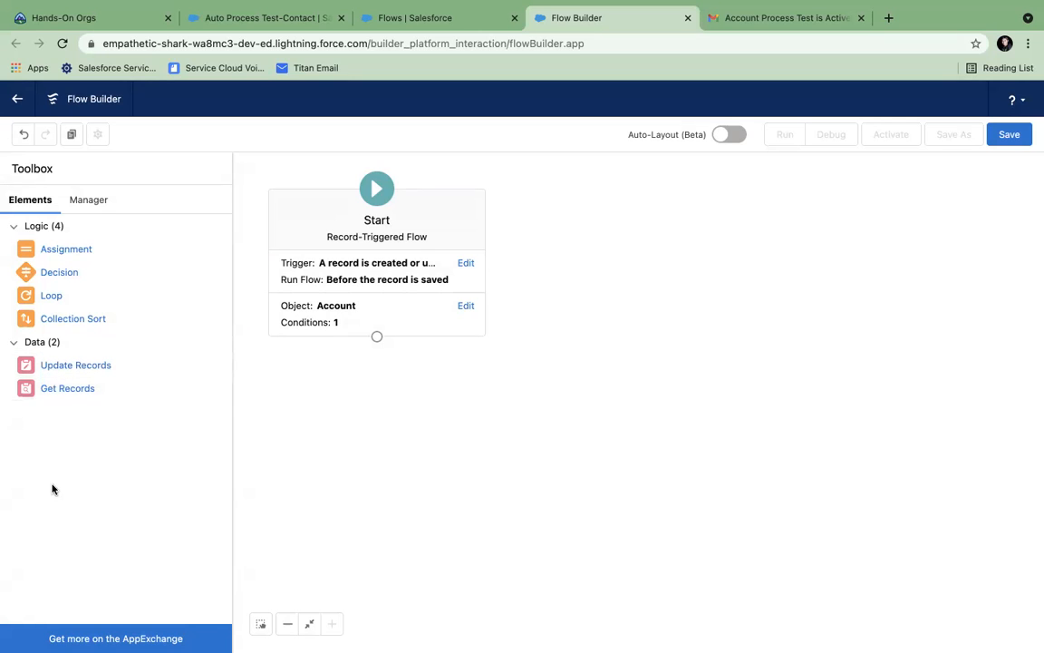
click(466, 263)
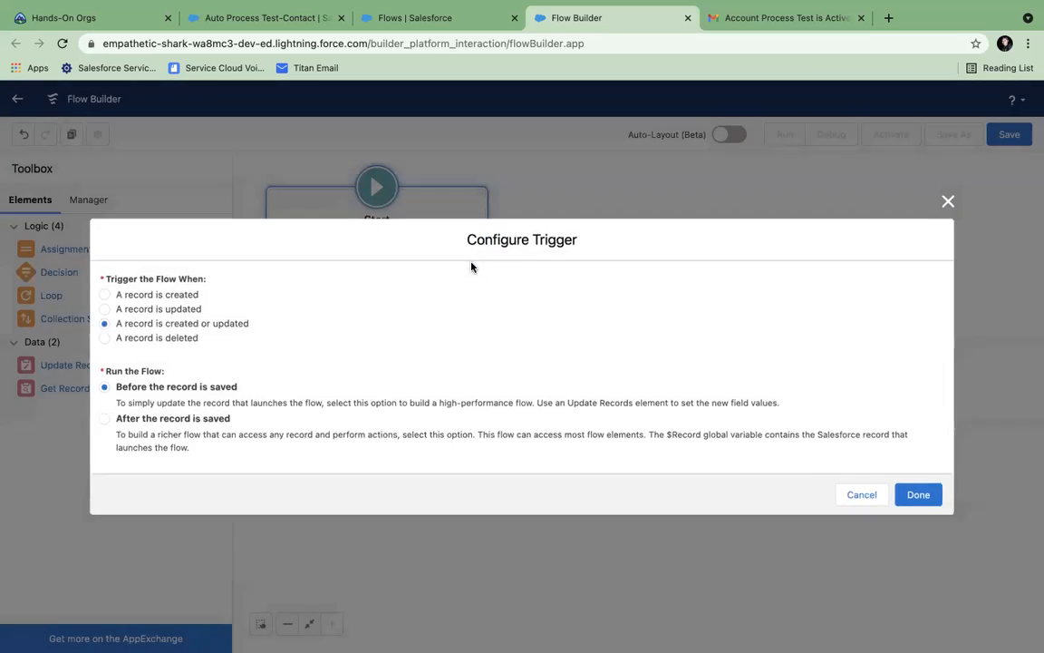
click(225, 420)
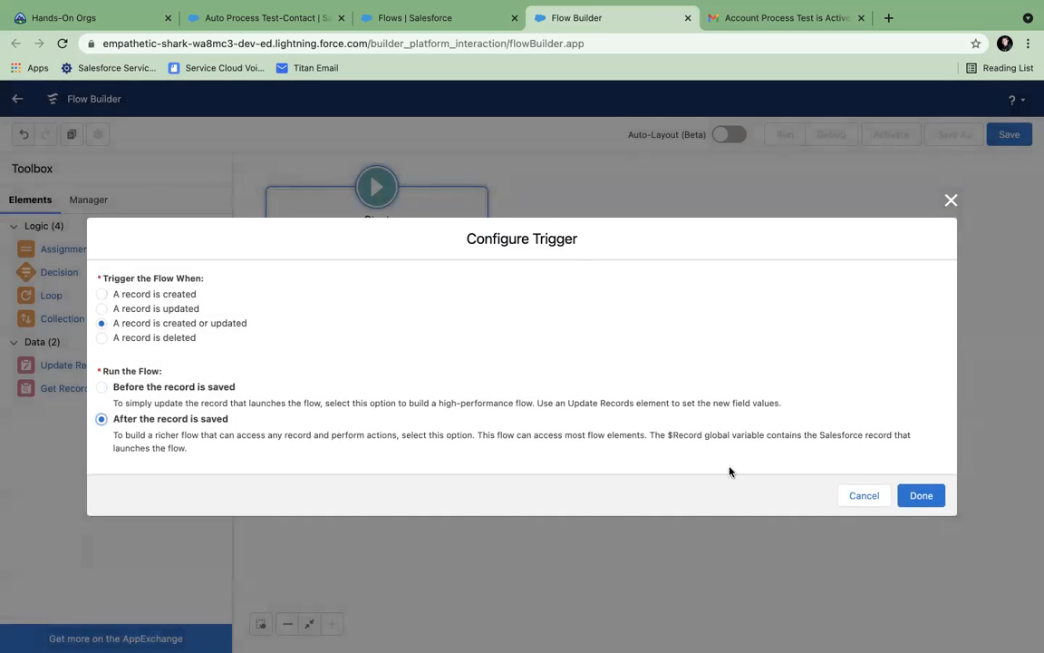
click(921, 496)
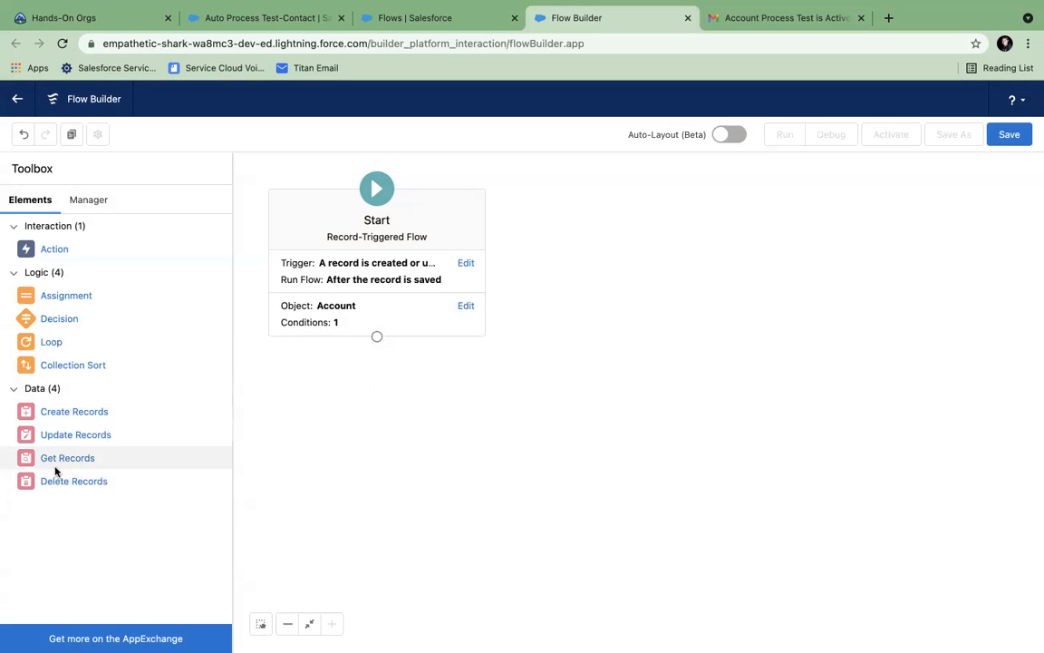
- Add a Create Records element labelled Auto Contact that creates a Contact with individually set fields
drag(64, 420, 568, 408)
text(Auto Contact)
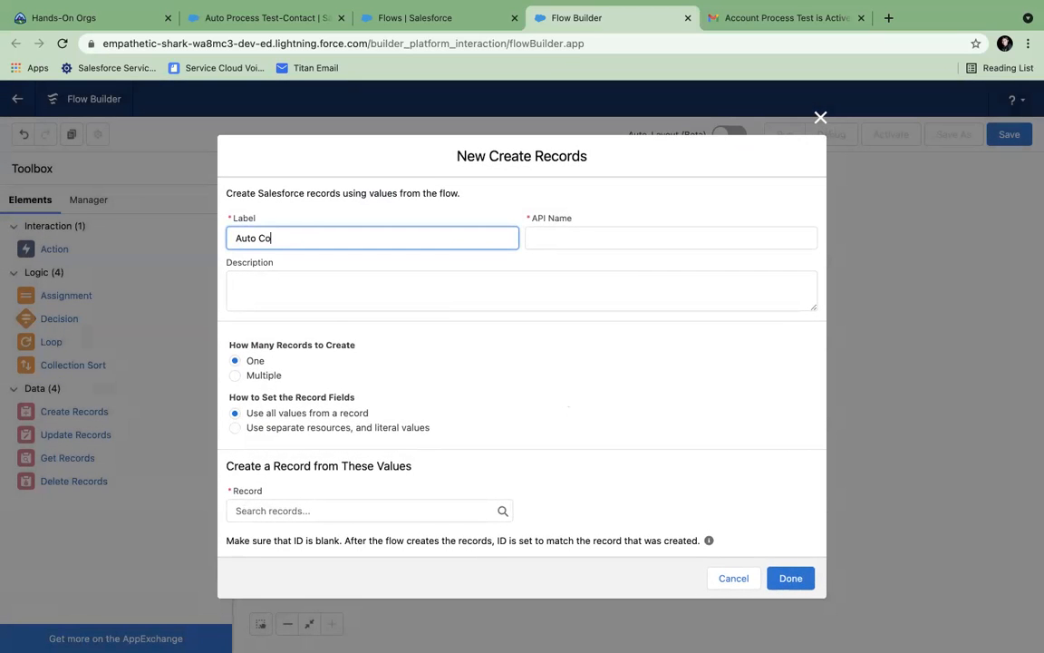
click(582, 237)
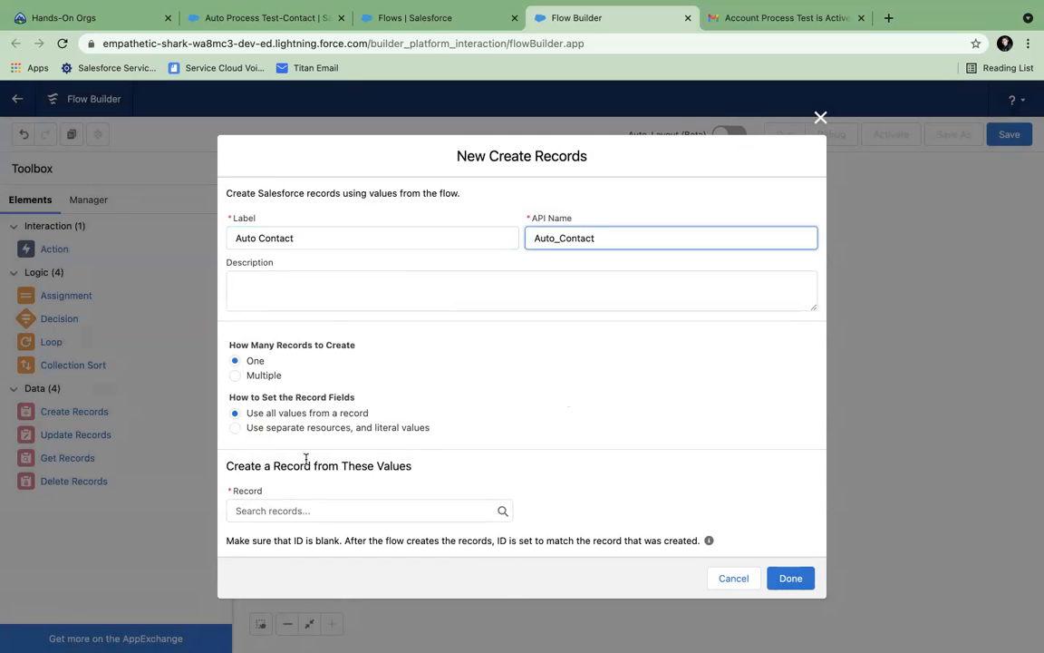
click(288, 513)
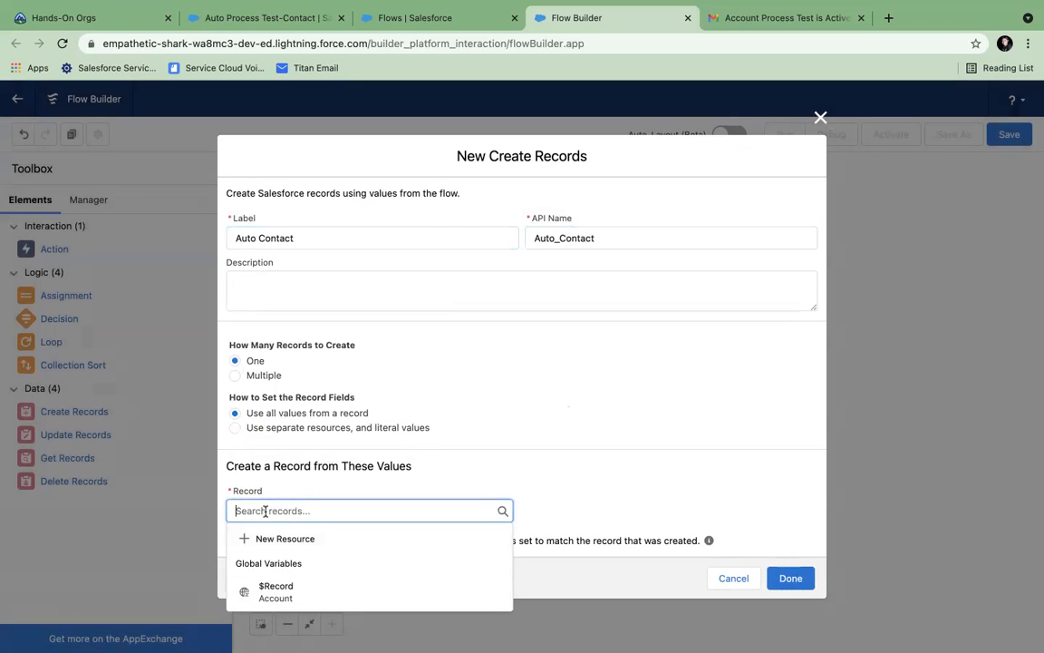
click(314, 386)
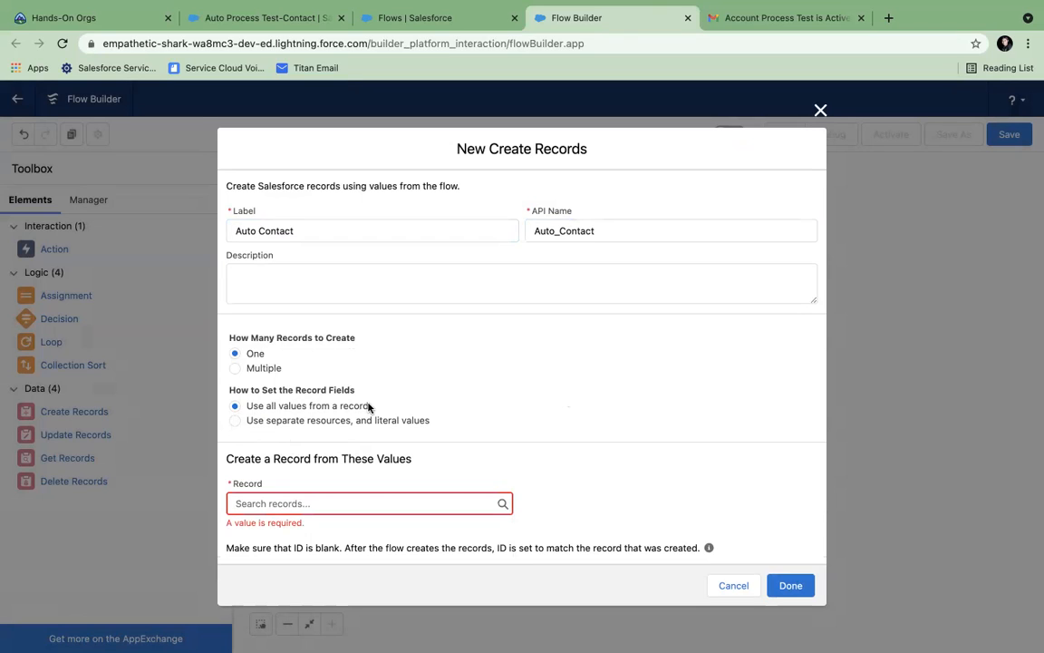
click(234, 421)
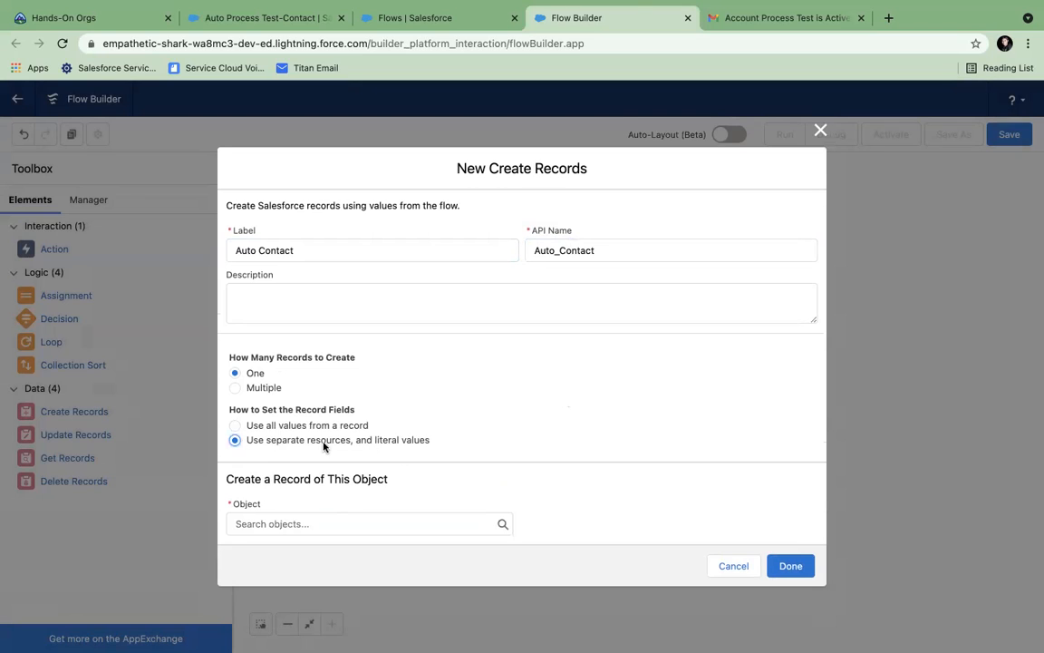
click(331, 524)
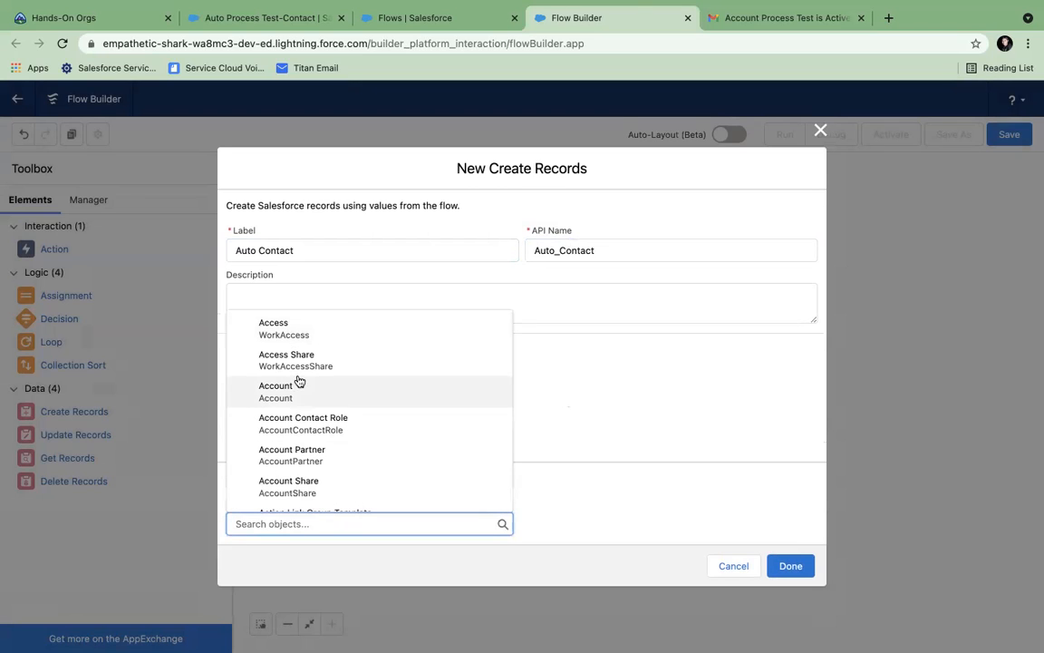
text(contac)
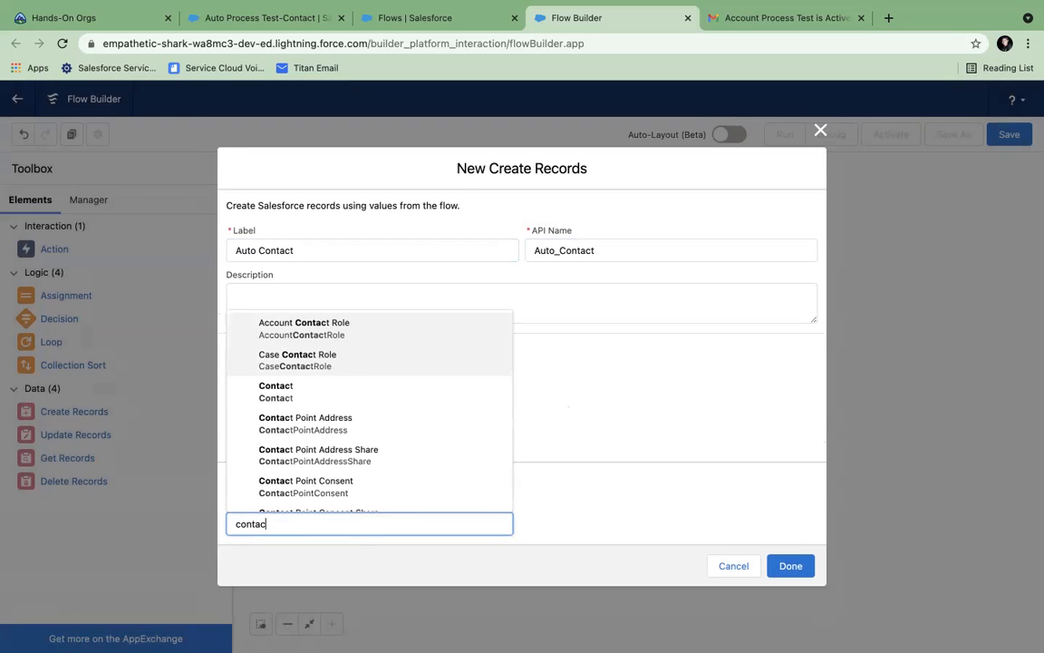
click(314, 396)
- Set the Contact's LastName to {!$Record.Name} + "-" + "Contact"
scroll(460, 394, down, 2)
click(297, 500)
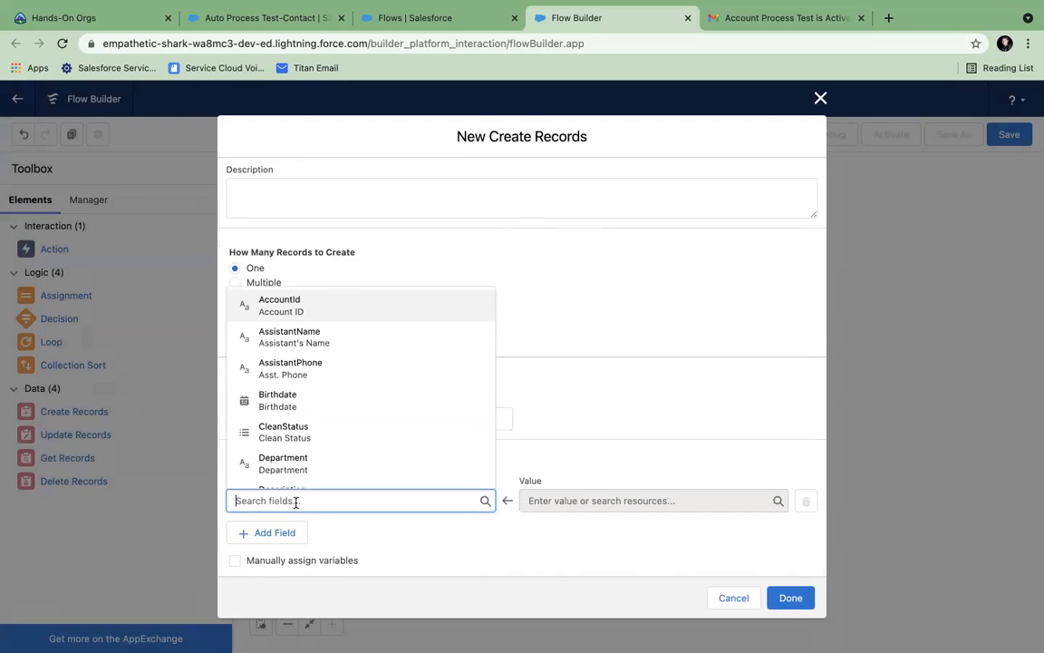
text(Las)
click(372, 469)
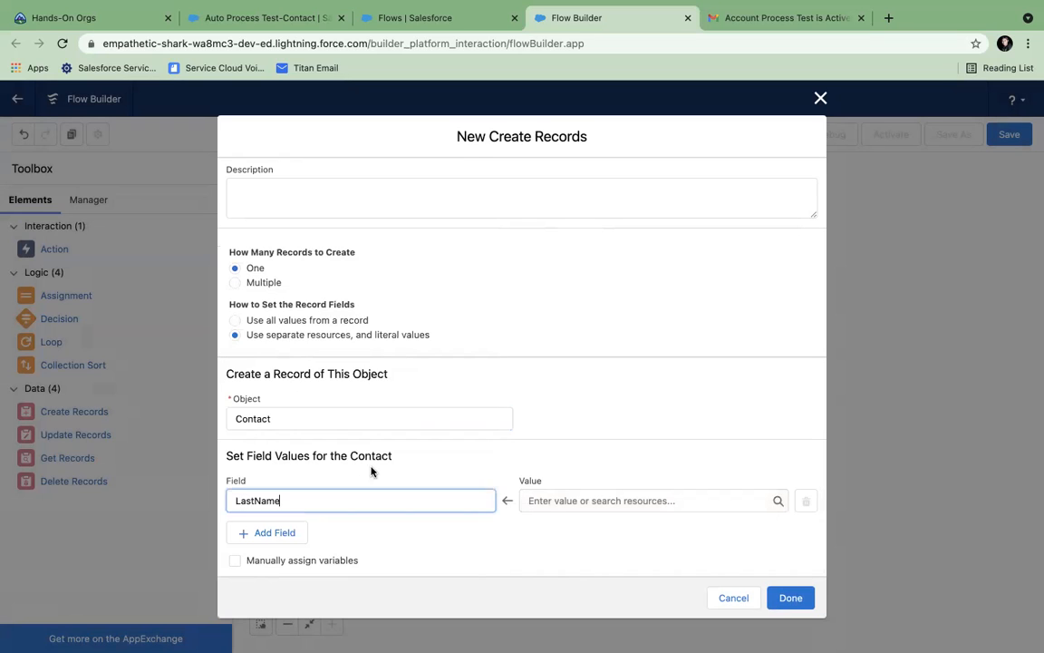
click(567, 500)
scroll(596, 462, down, 5)
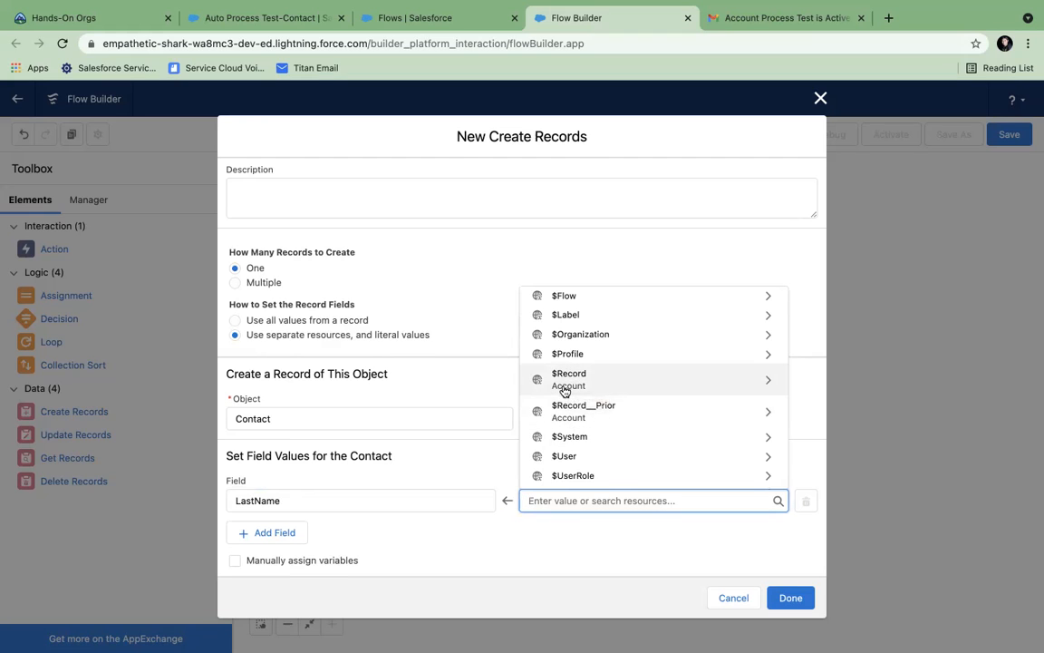
click(572, 381)
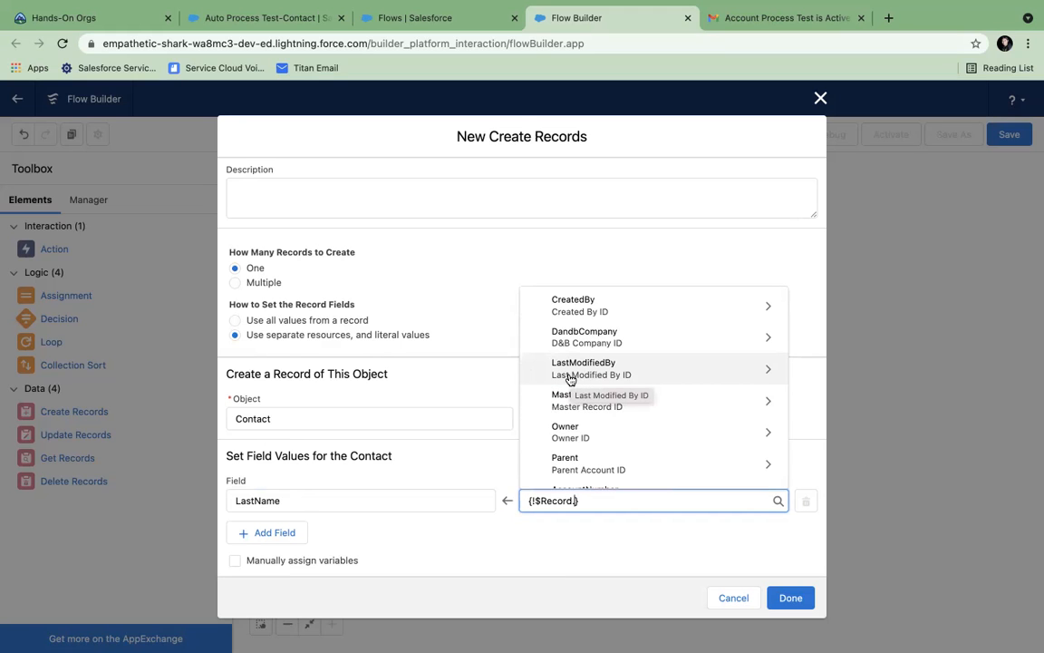
scroll(570, 379, down, 2)
scroll(570, 379, down, 3)
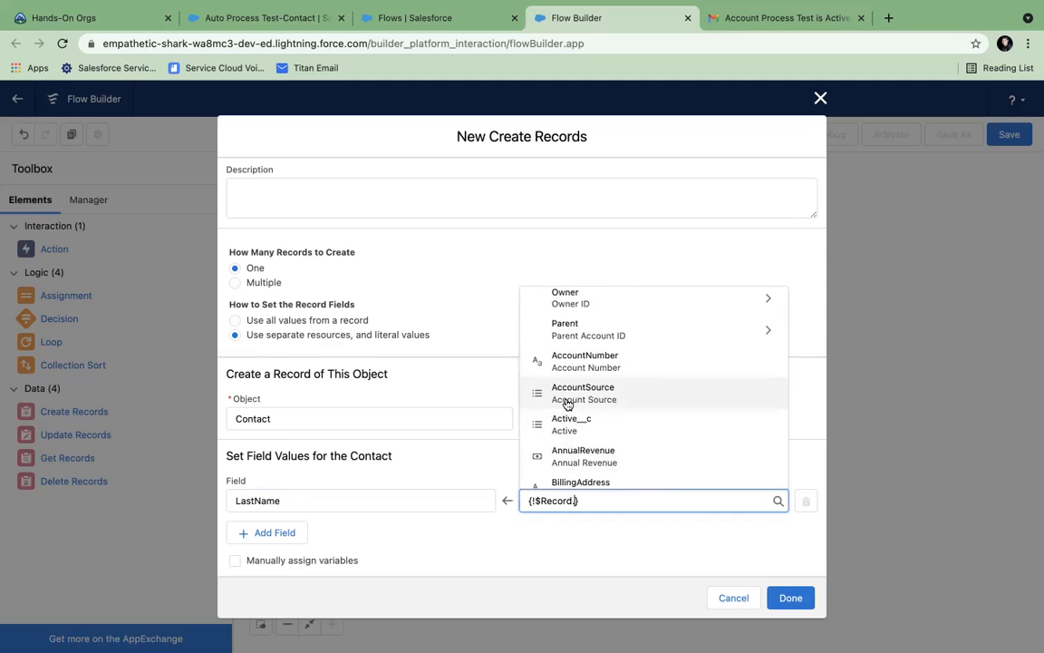
scroll(566, 400, up, 5)
scroll(567, 401, down, 5)
text(na)
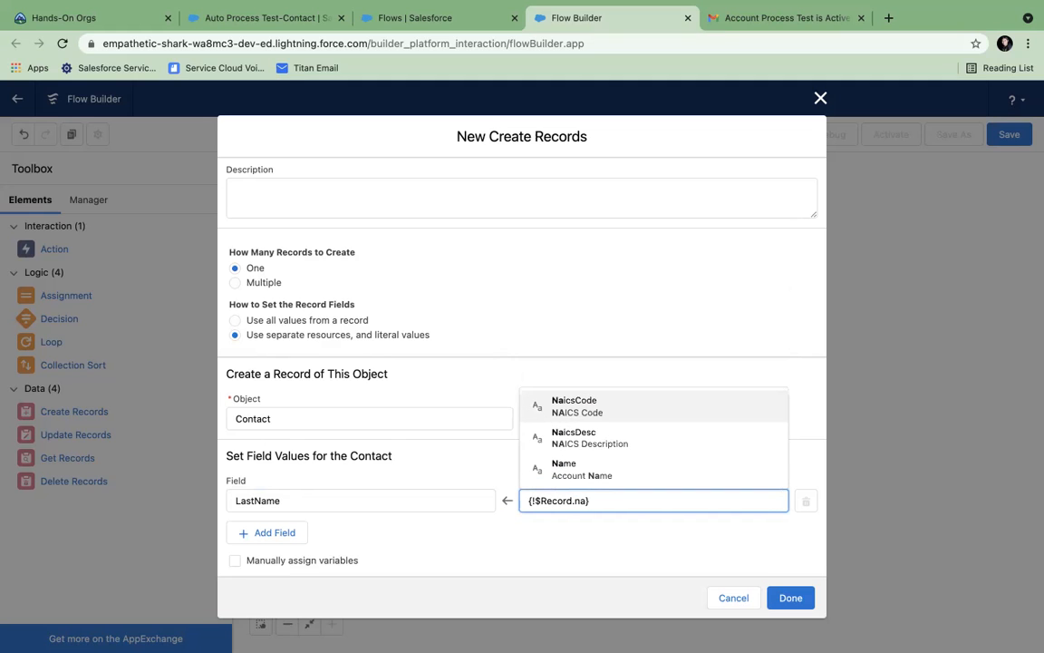
click(569, 470)
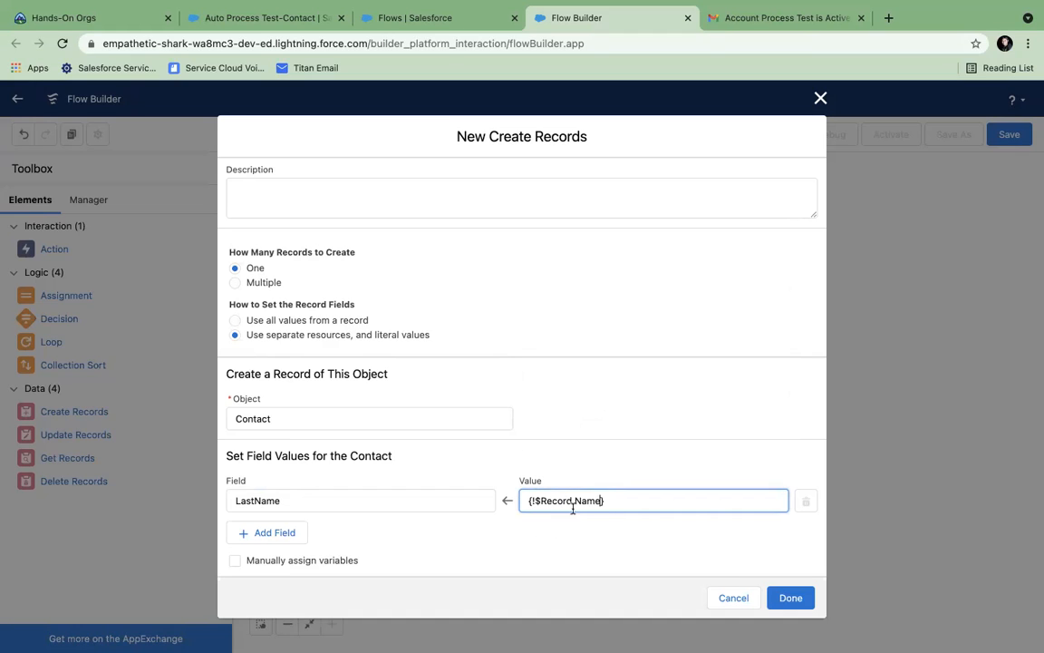
click(617, 500)
- Add a FirstName field row with the value "Auto Flow"
click(262, 534)
scroll(299, 534, down, 1)
click(278, 500)
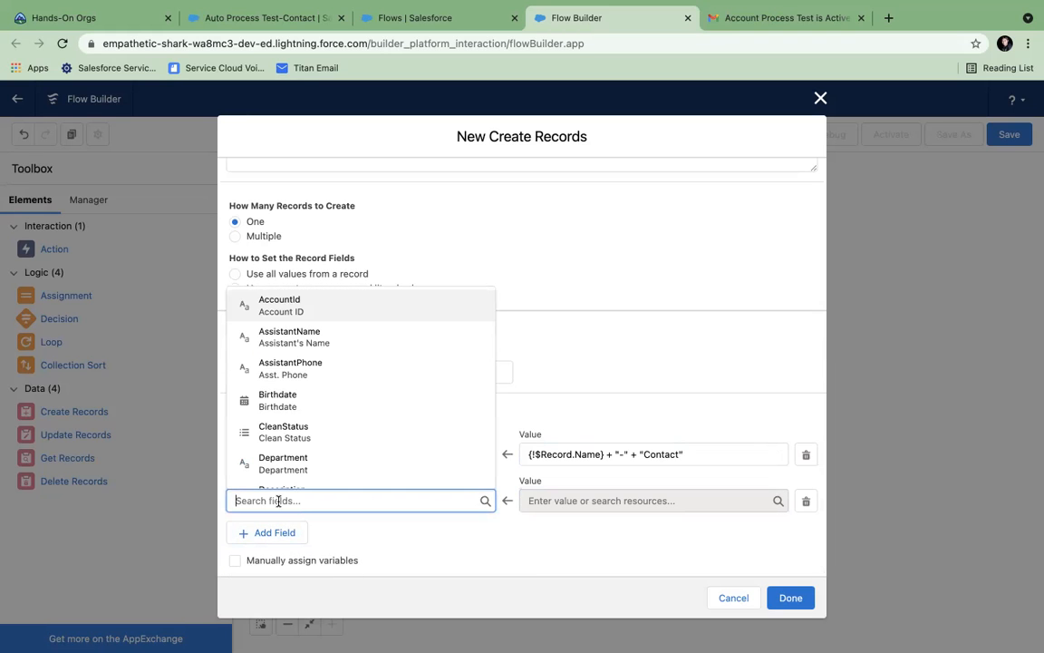
text(fir)
click(331, 408)
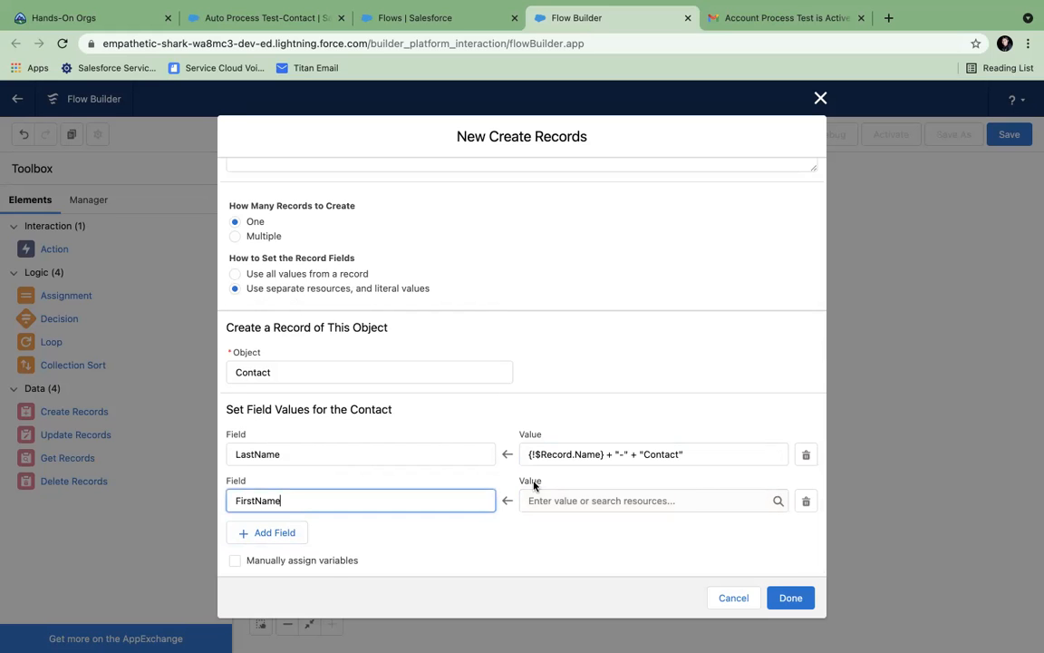
click(560, 499)
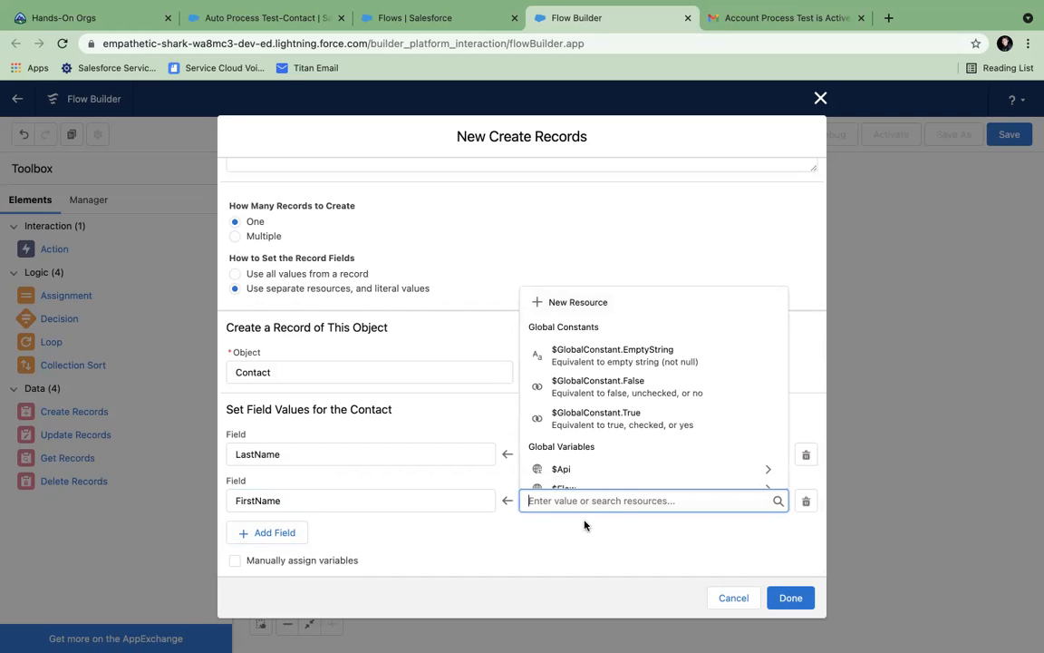
text("Auto Flow)
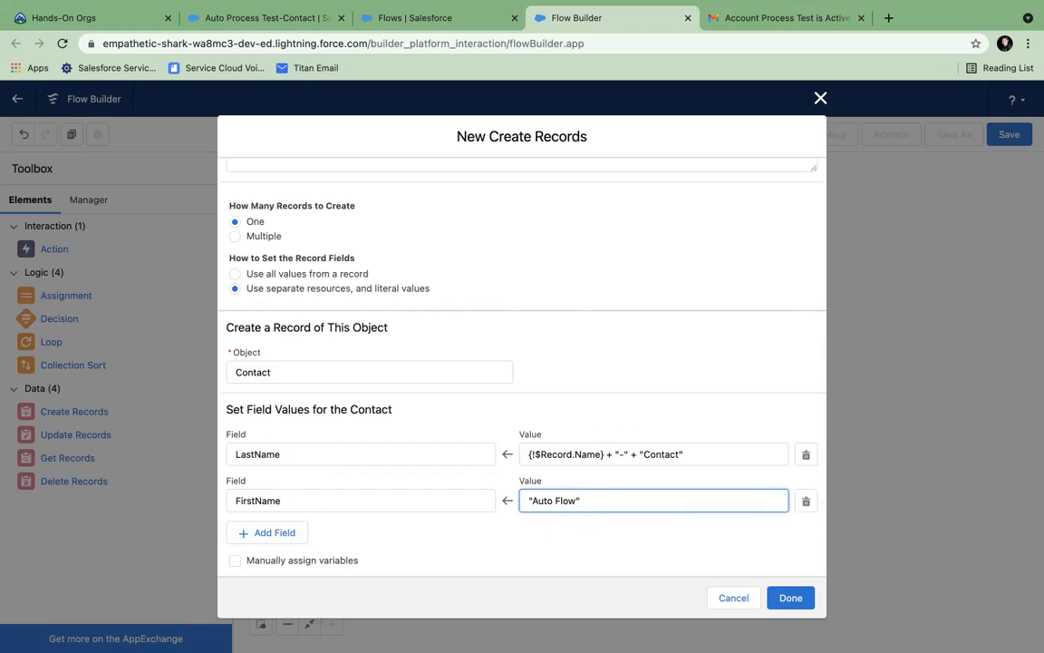
- Add an AccountId field row set to the triggering account's Id ({!$Record.Id})
click(296, 536)
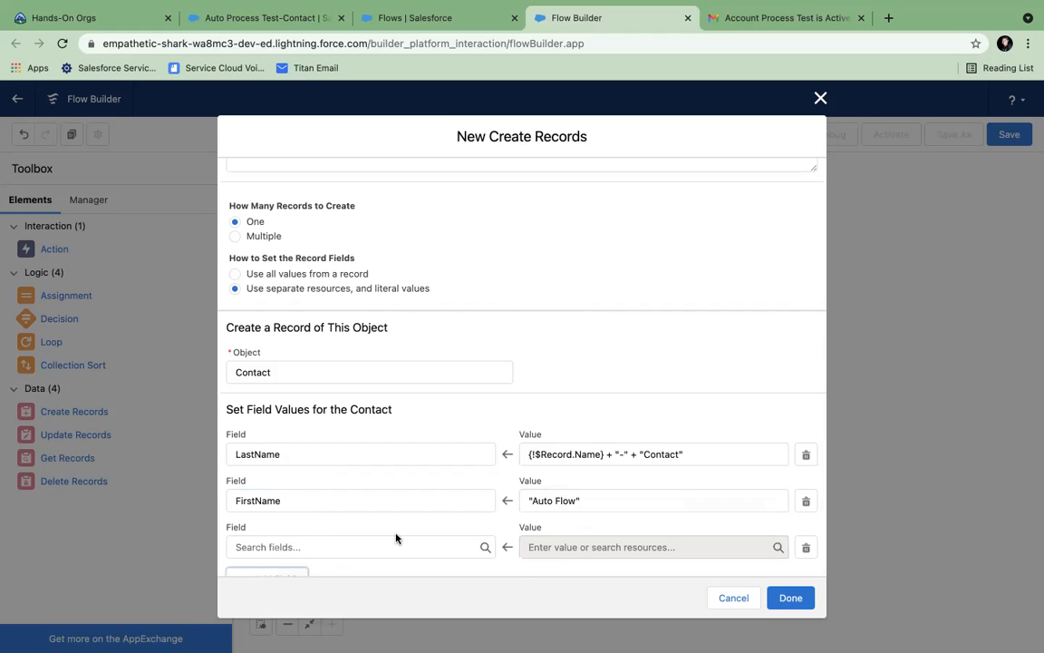
click(319, 499)
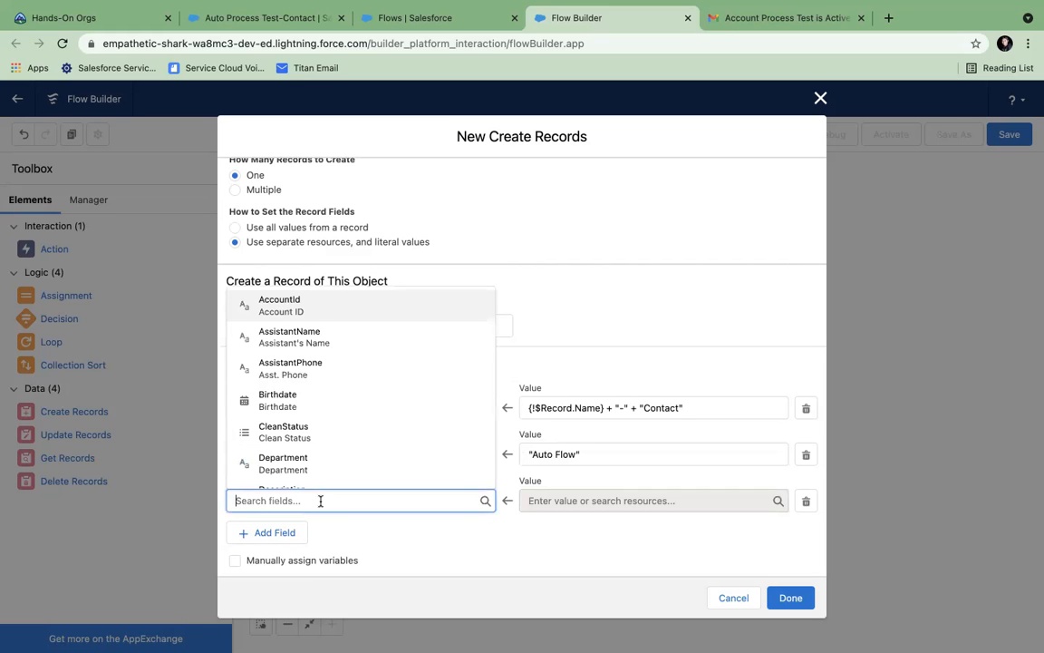
text(account)
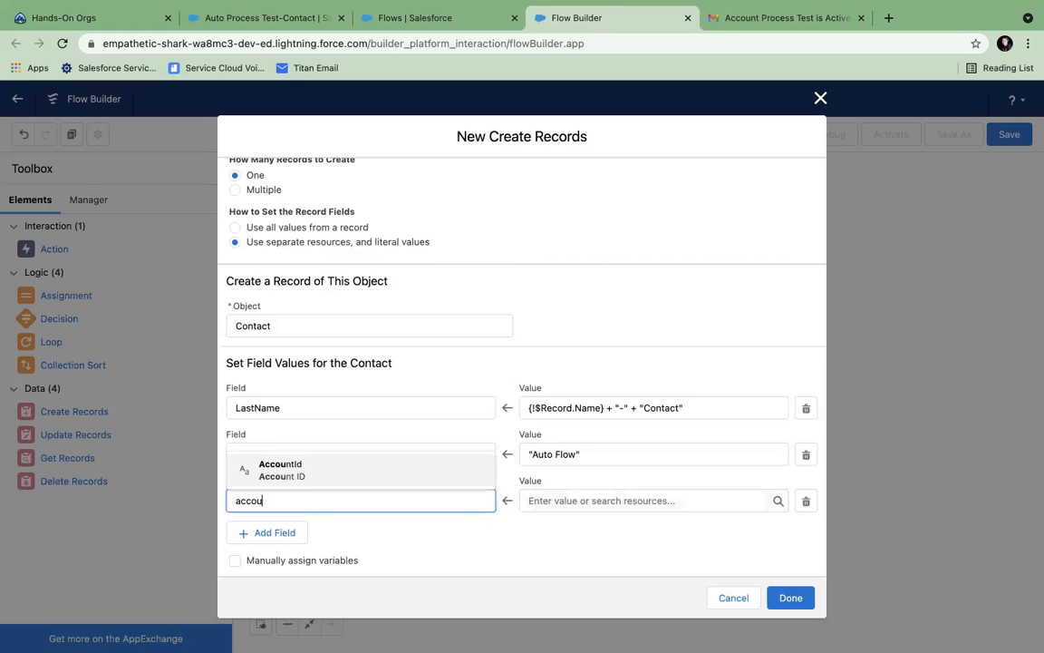
click(339, 464)
click(615, 500)
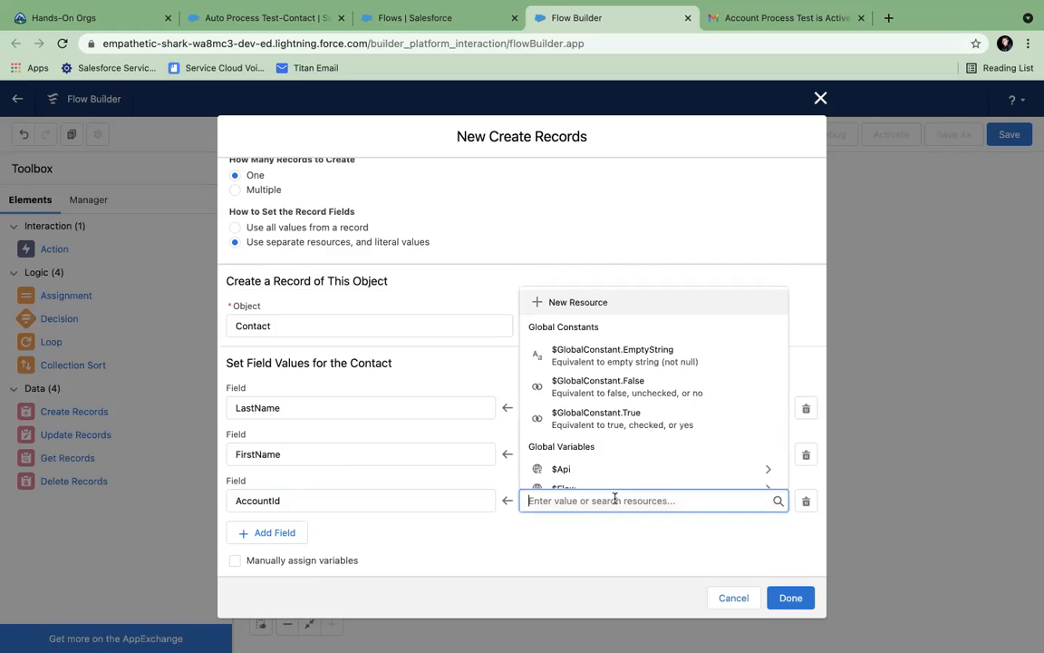
scroll(601, 462, down, 3)
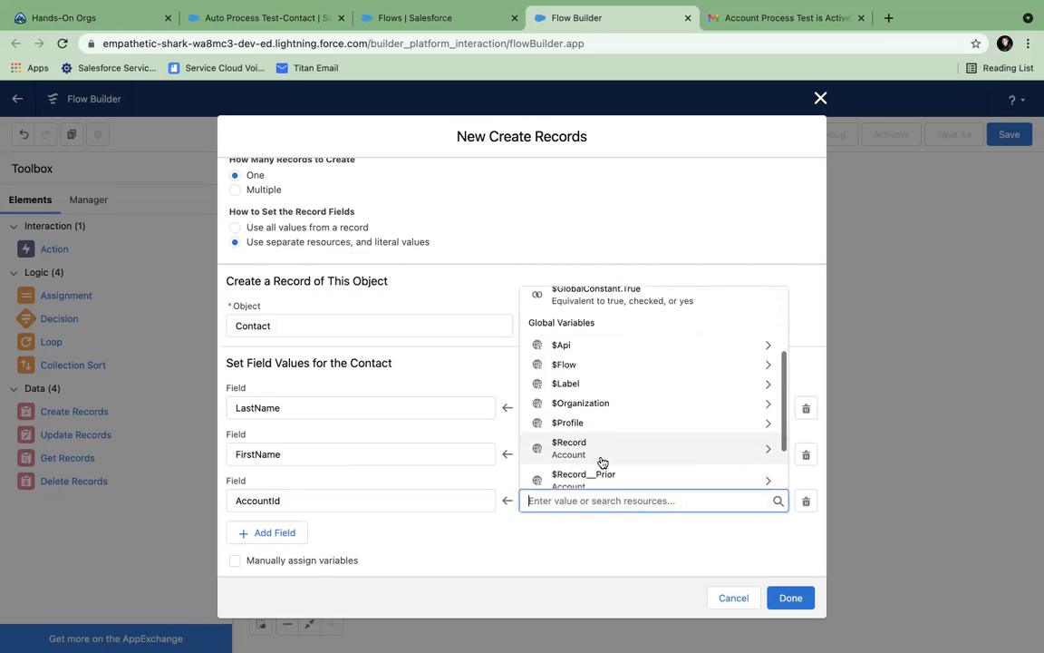
click(585, 443)
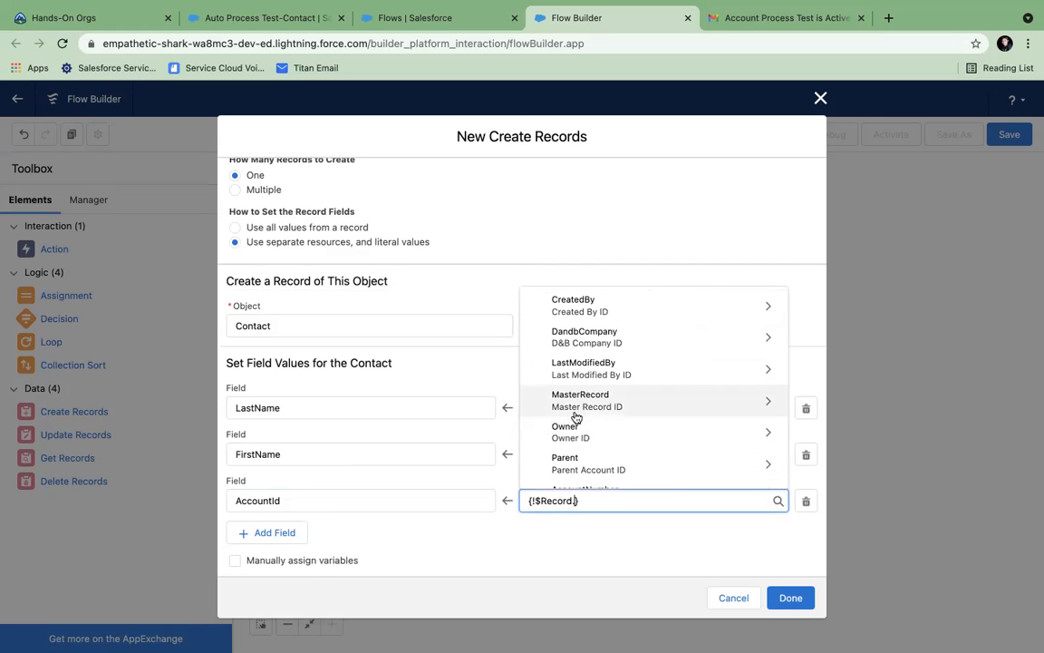
text(id)
scroll(575, 417, down, 5)
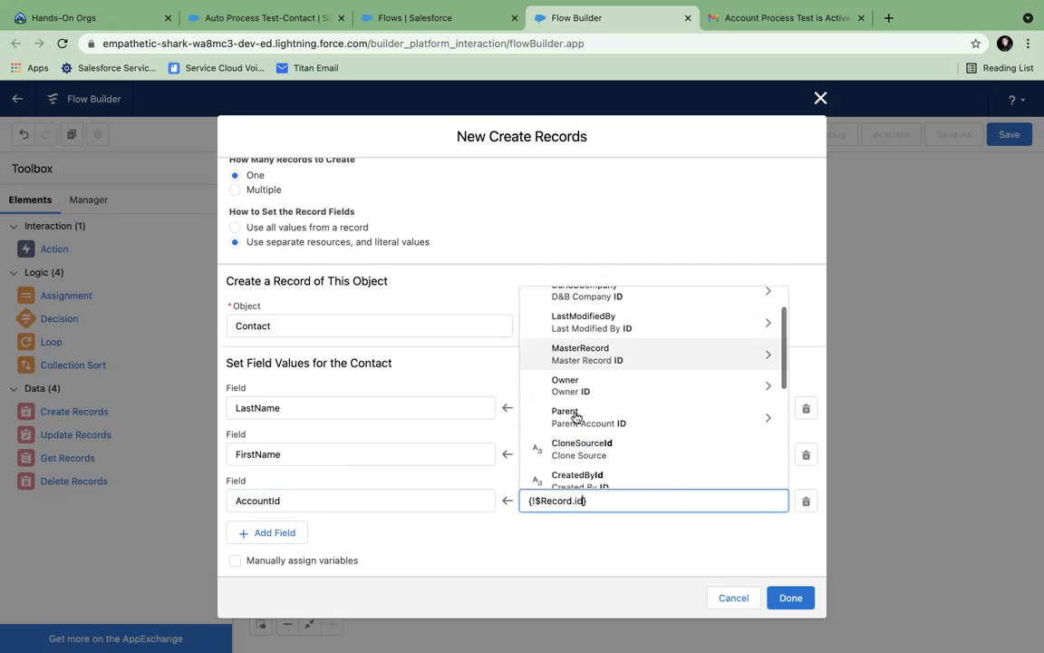
click(559, 439)
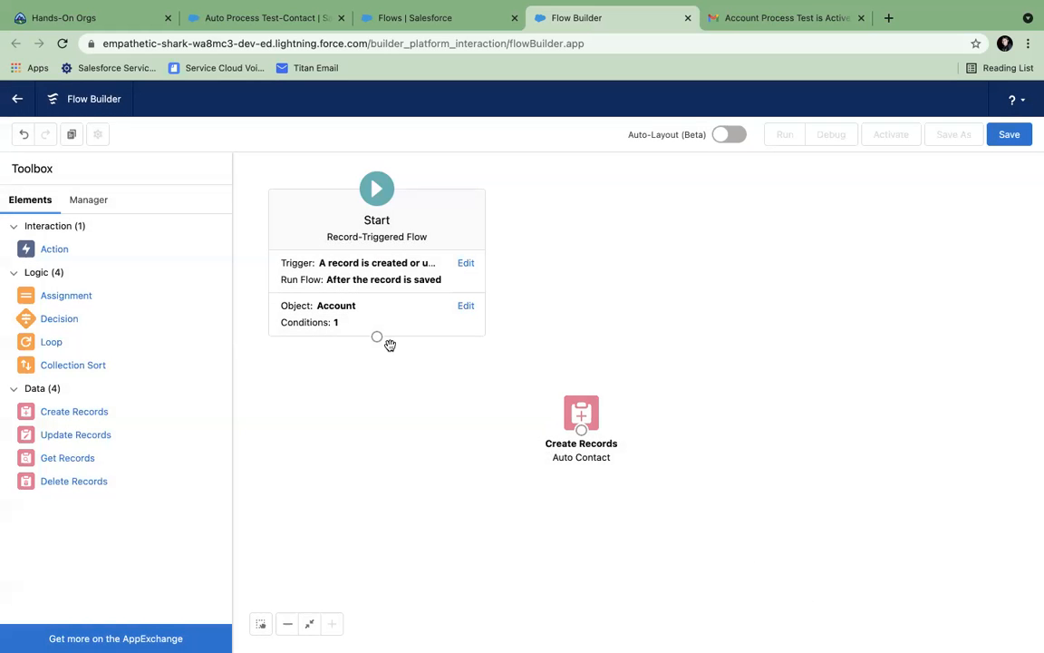
- Connect Start to the Auto Contact step, save as 'Auto Contact Flow', and activate Version 1
drag(379, 338, 574, 410)
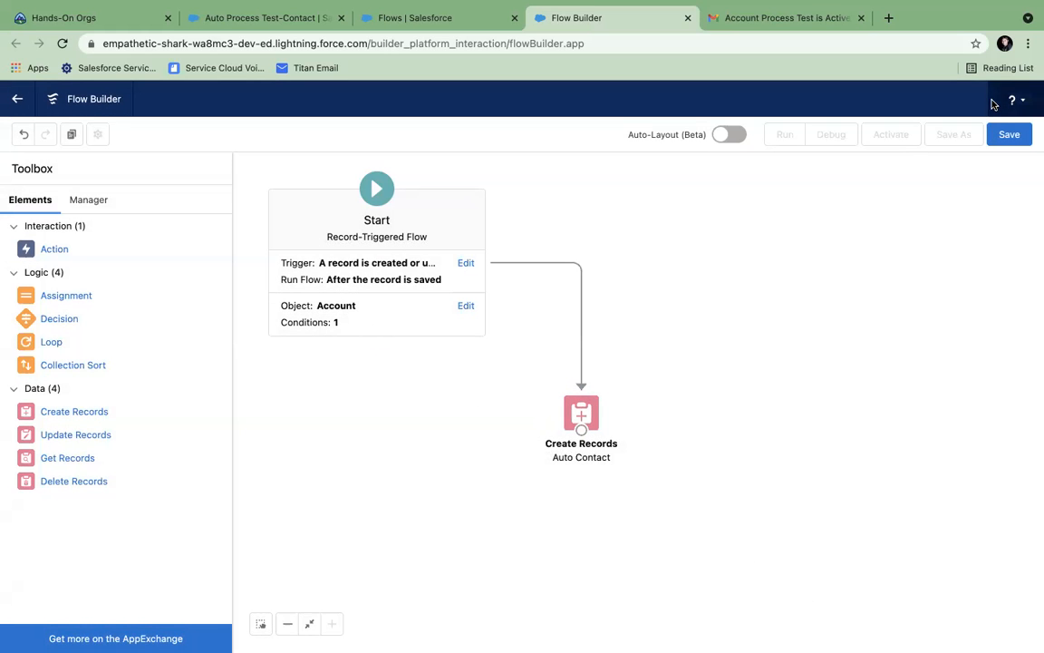
click(1010, 134)
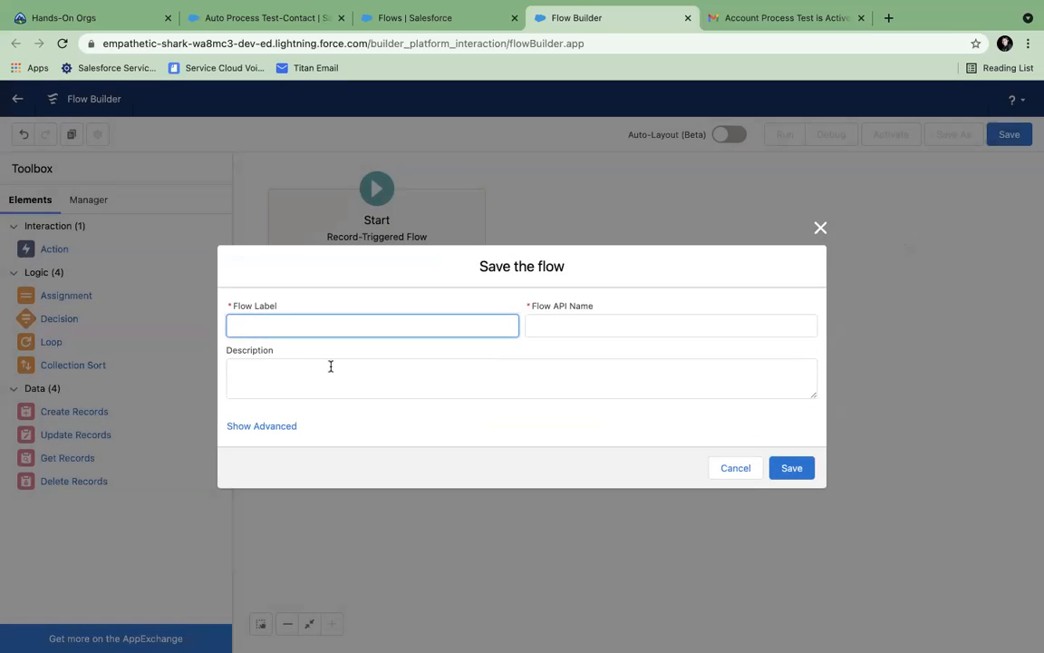
text(Auto Contact Flow)
click(572, 318)
click(792, 468)
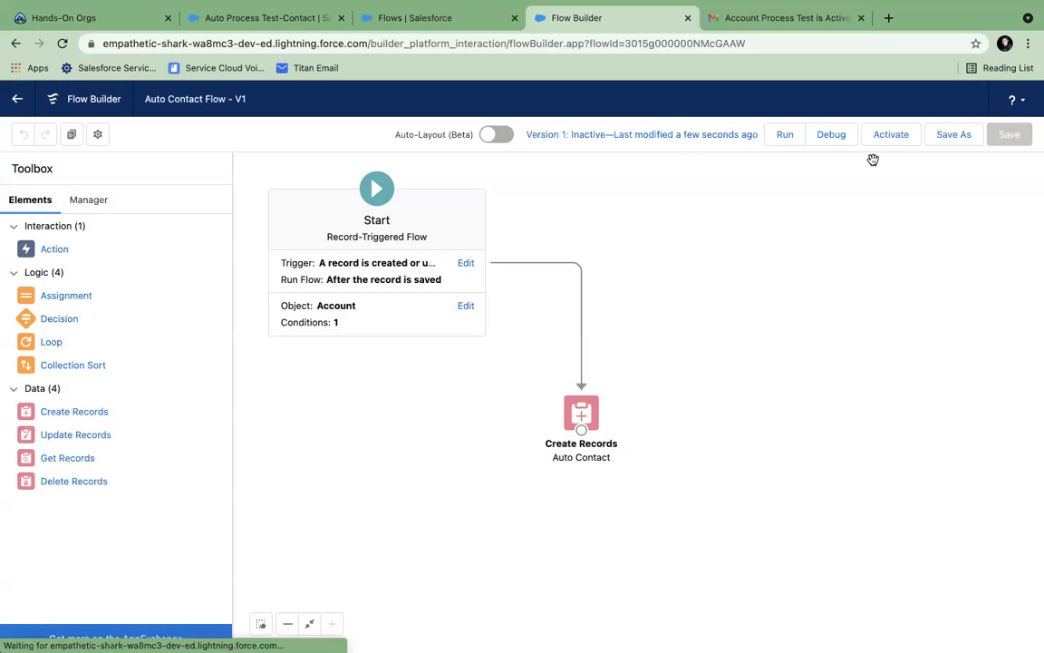
click(892, 146)
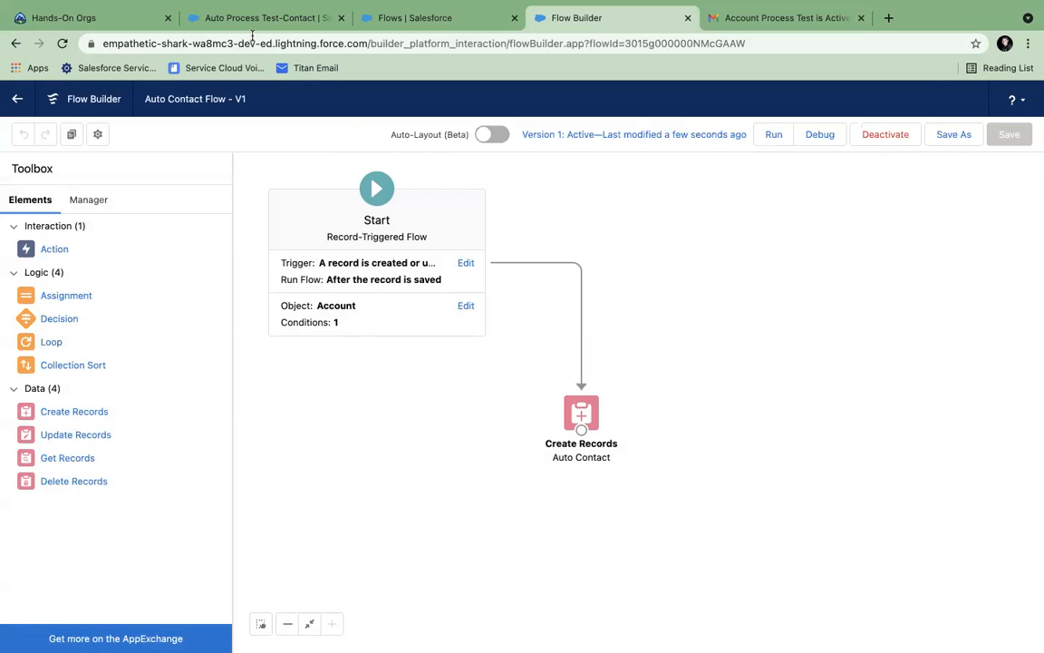
click(240, 23)
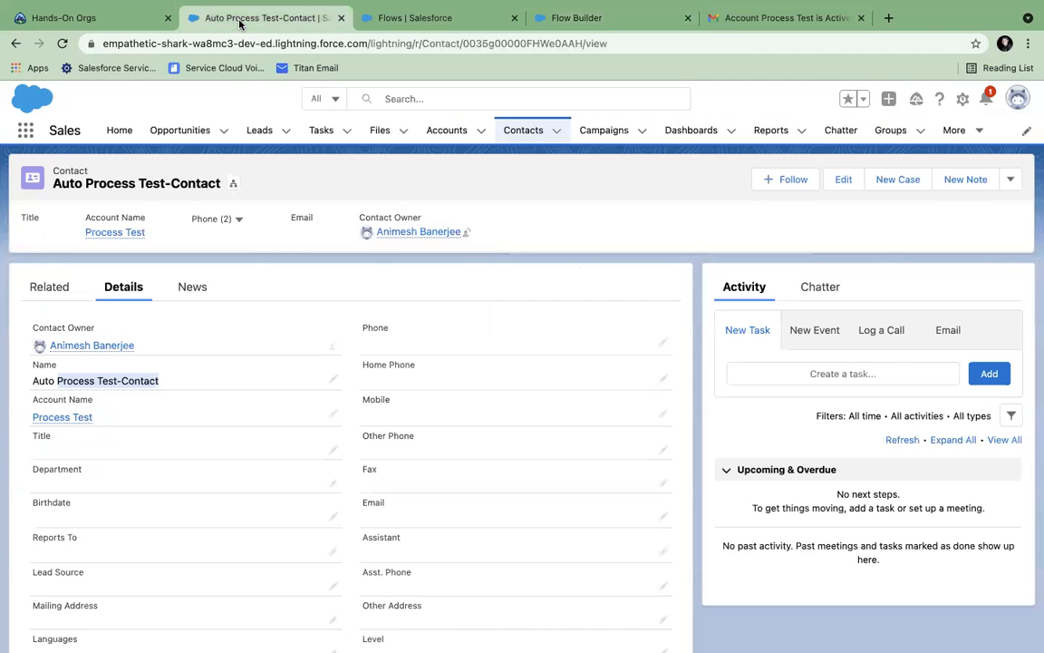
- Create and save an account named 'Flow Test' with Active set to Yes
click(479, 134)
click(466, 159)
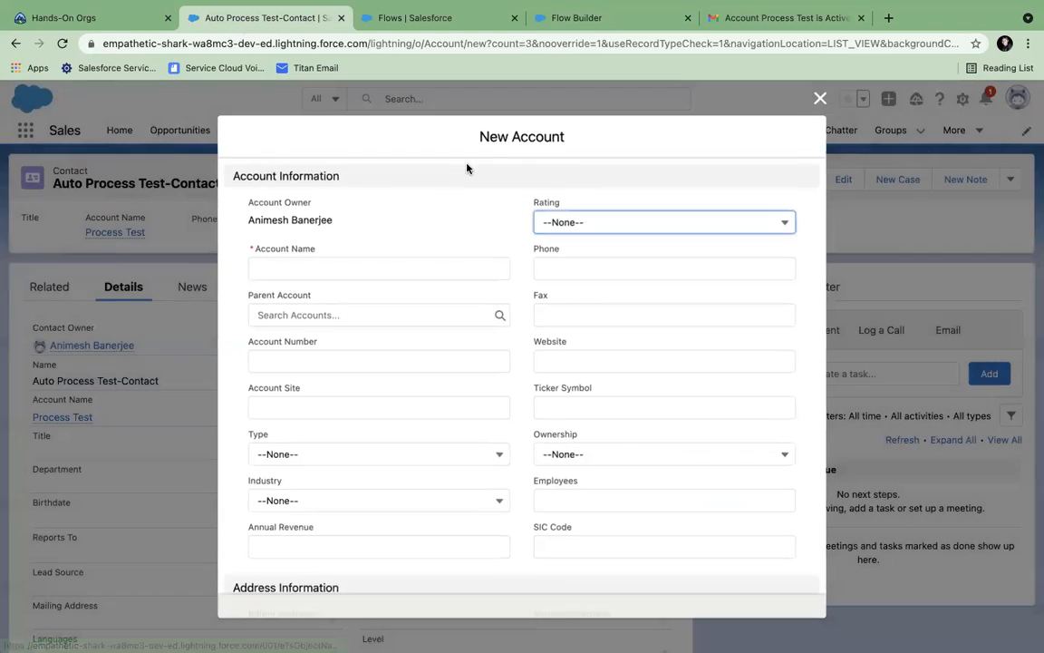
click(316, 264)
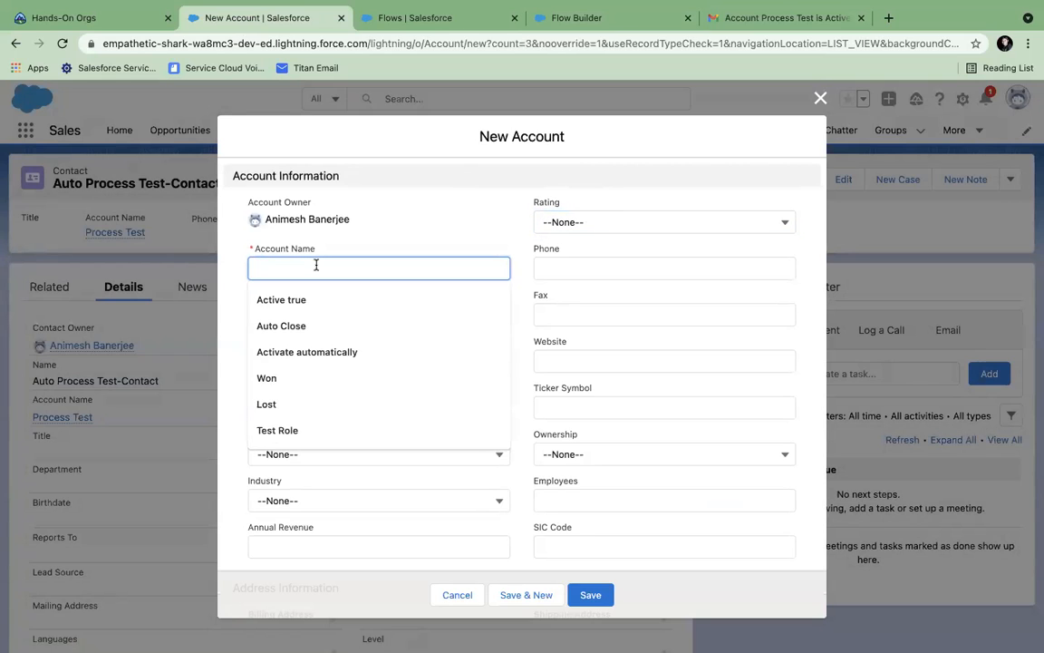
text(Flow Test)
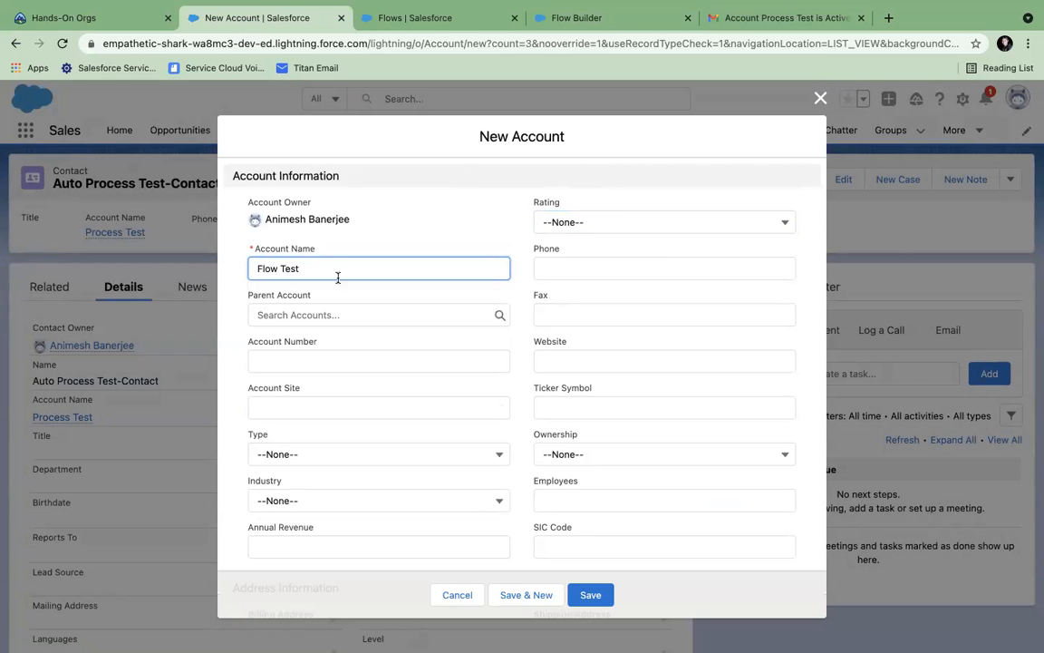
scroll(396, 368, down, 10)
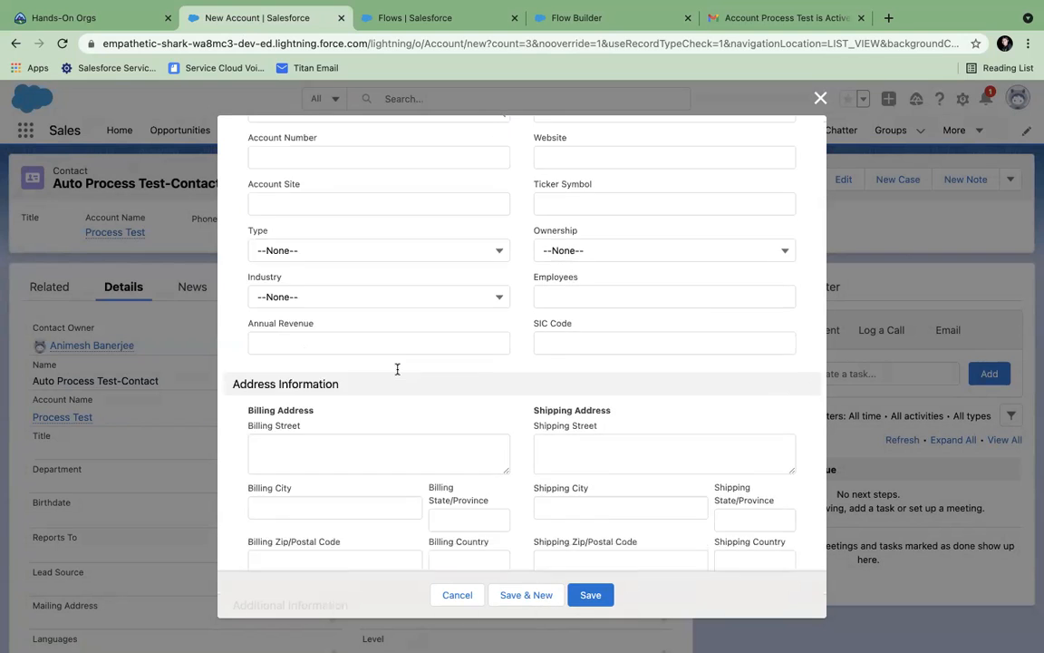
click(313, 432)
click(303, 504)
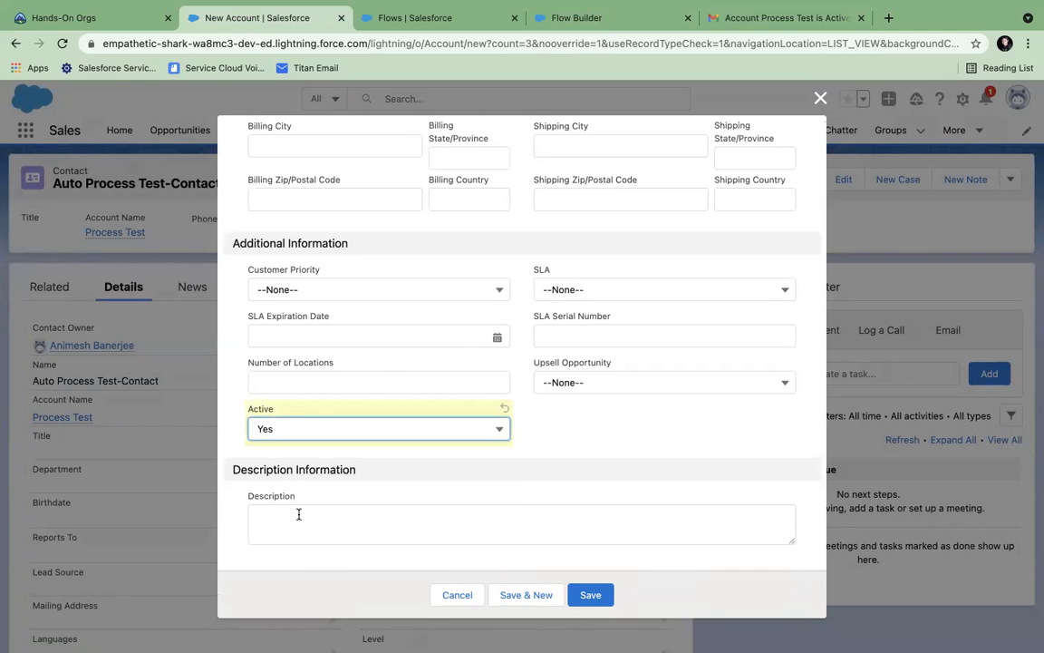
click(604, 592)
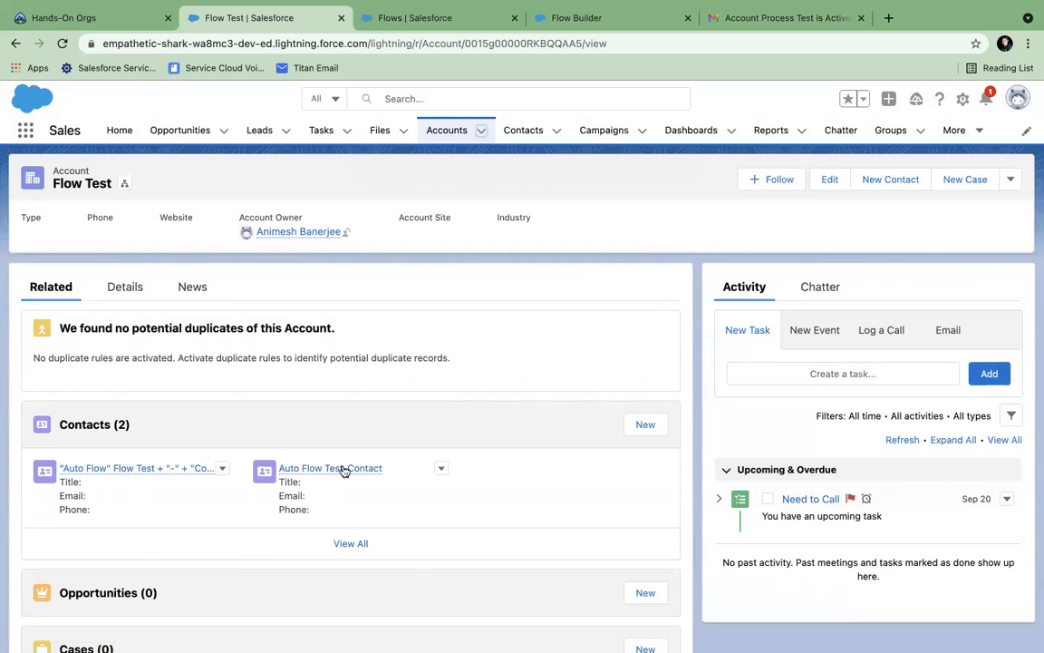
- From Flow Test's contacts list, open the Auto Flow Test-Contact and review its details
mouse_move(343, 468)
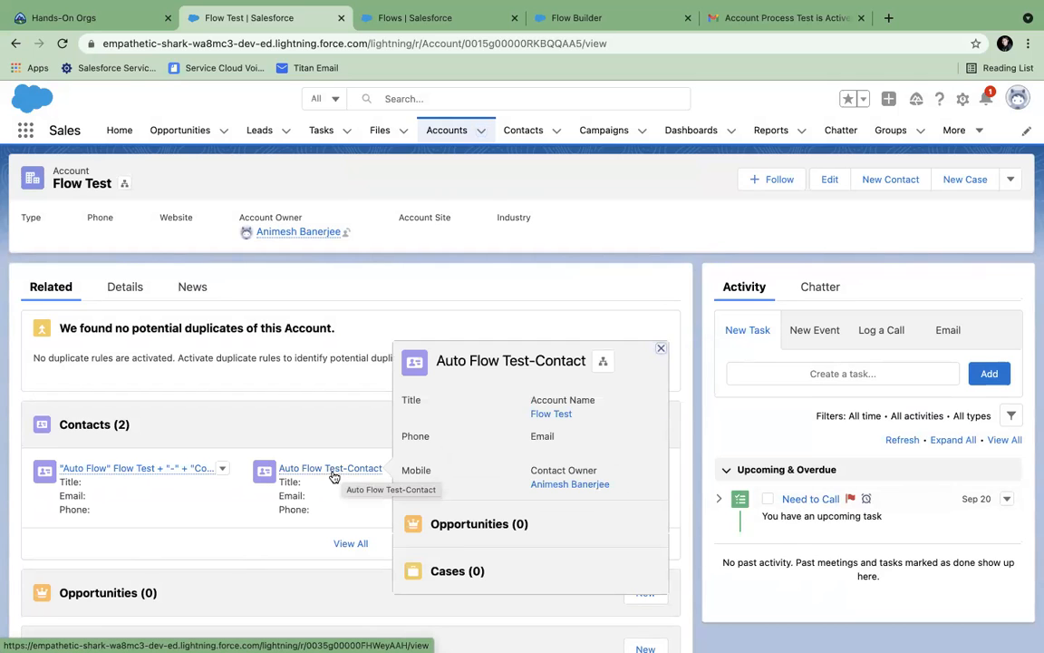
mouse_move(133, 470)
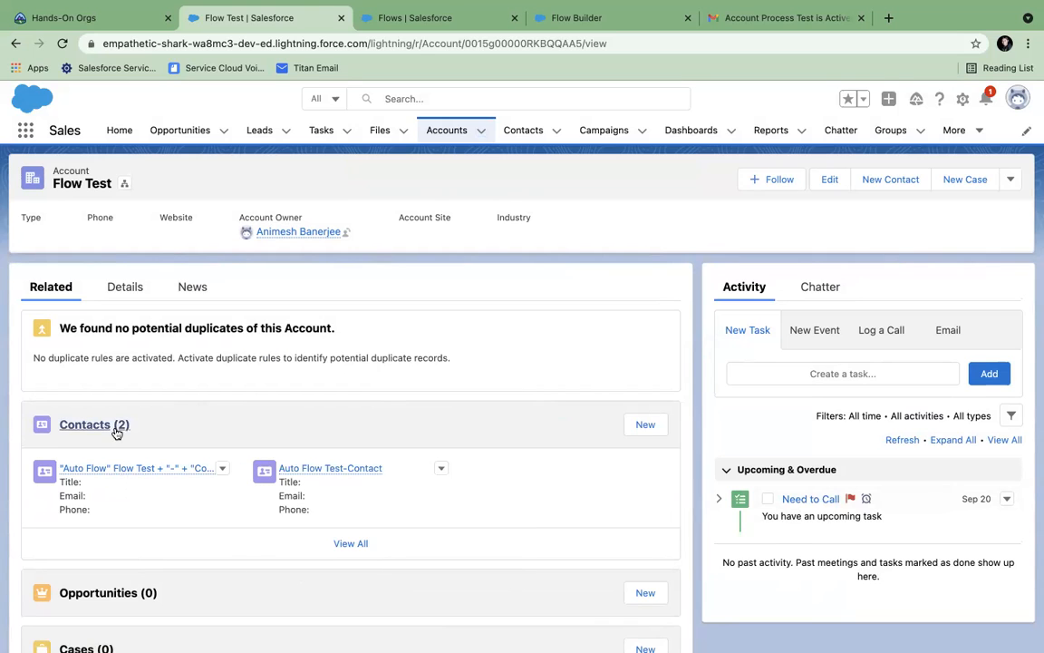
click(358, 541)
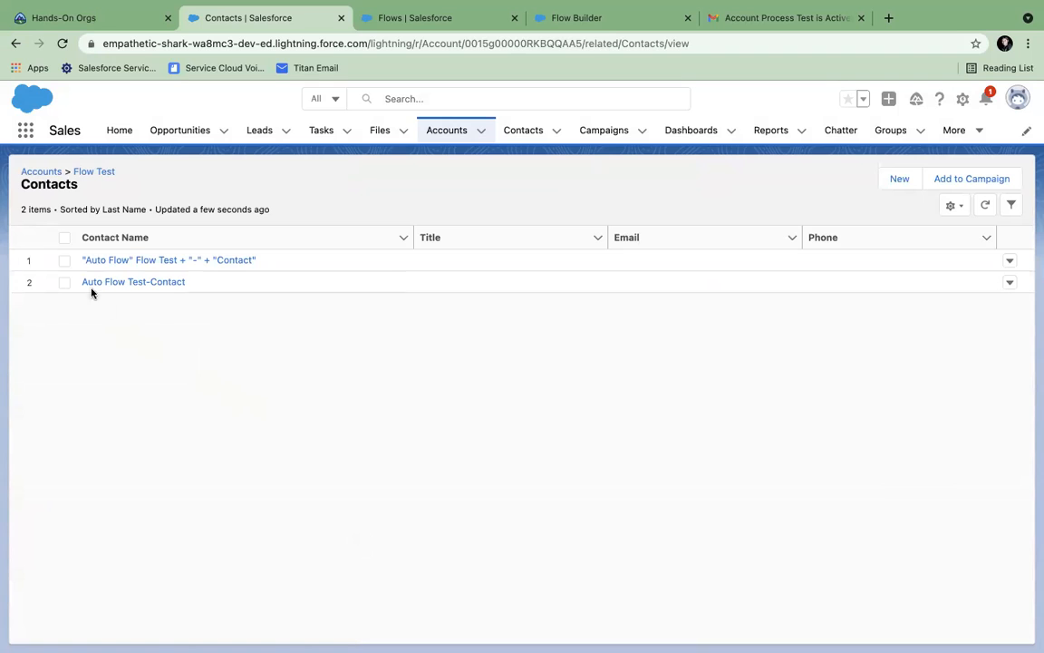
click(145, 284)
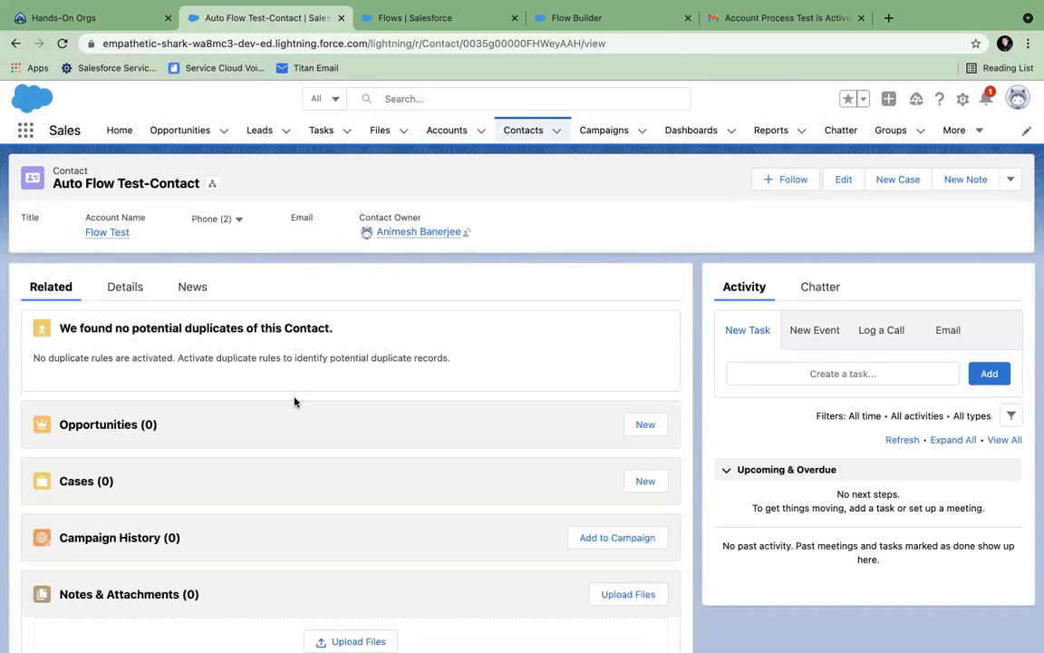
click(124, 288)
scroll(274, 366, down, 2)
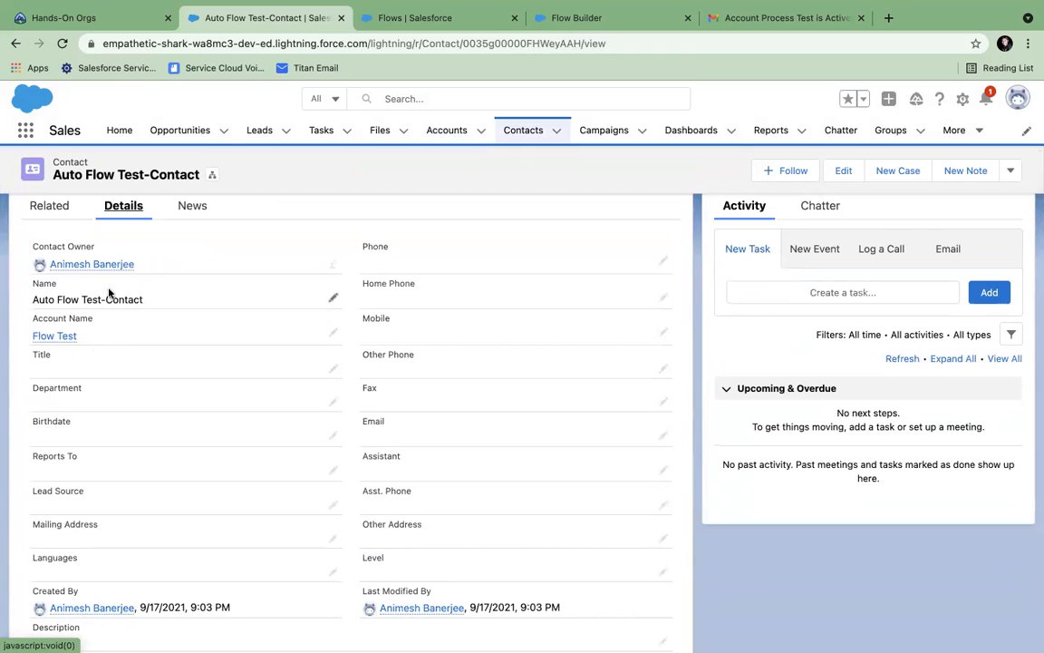
click(15, 43)
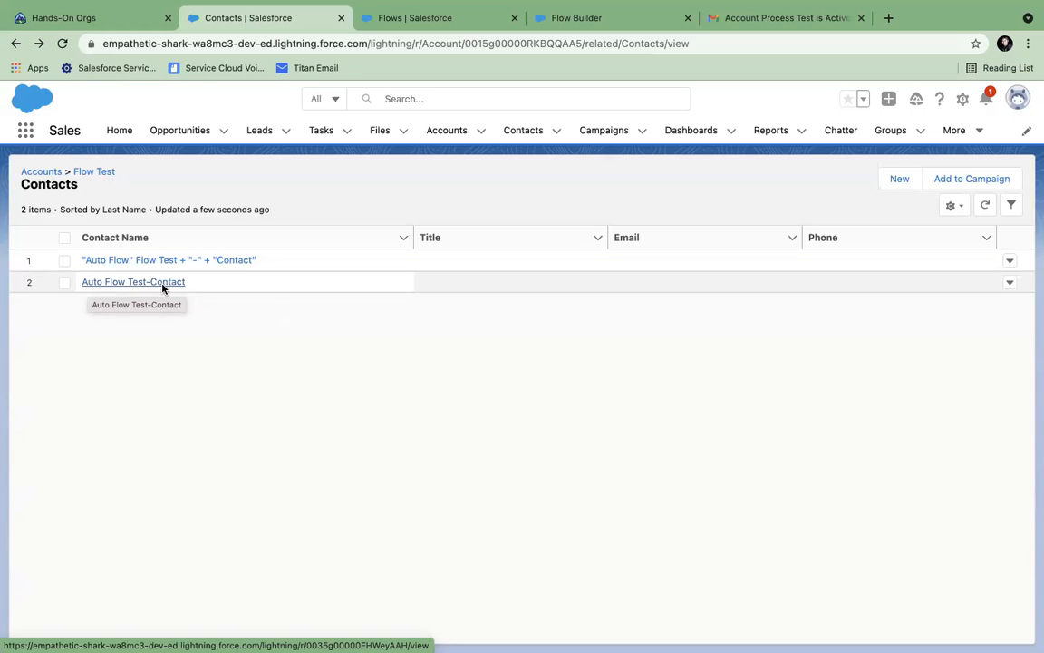
- Review the other flow-created contact, then return to the Setup Flows list
click(251, 262)
scroll(252, 386, down, 2)
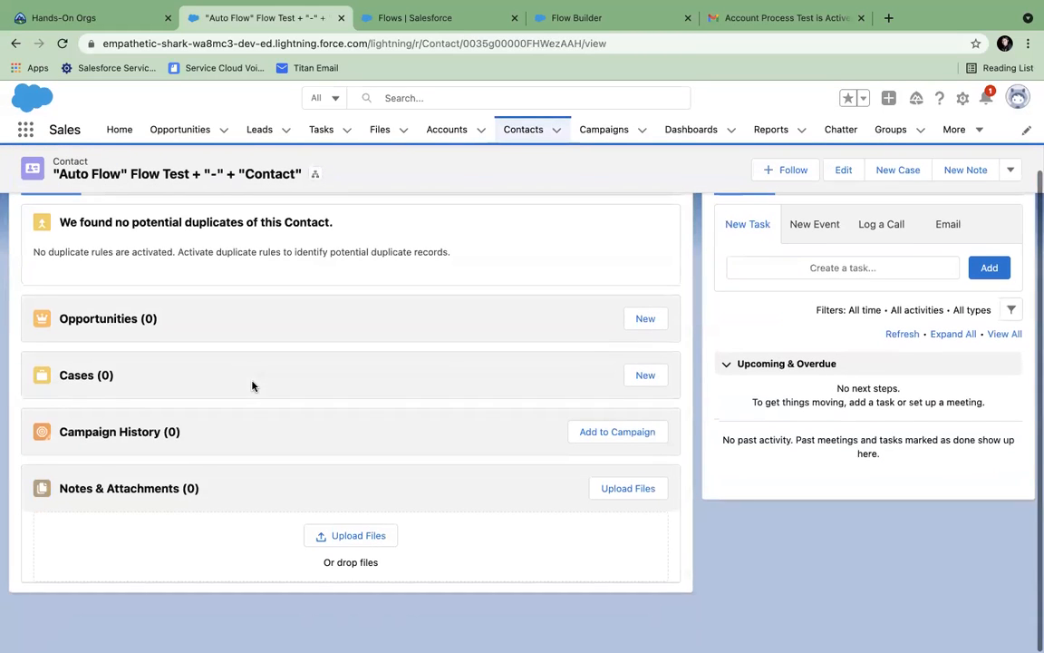
scroll(144, 196, up, 2)
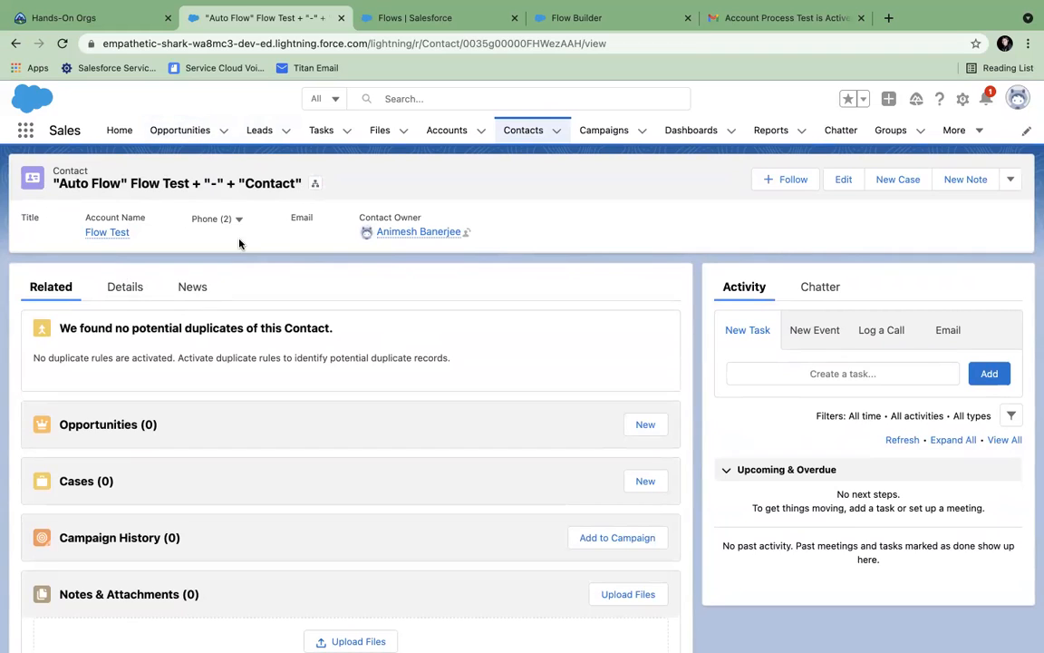
click(402, 20)
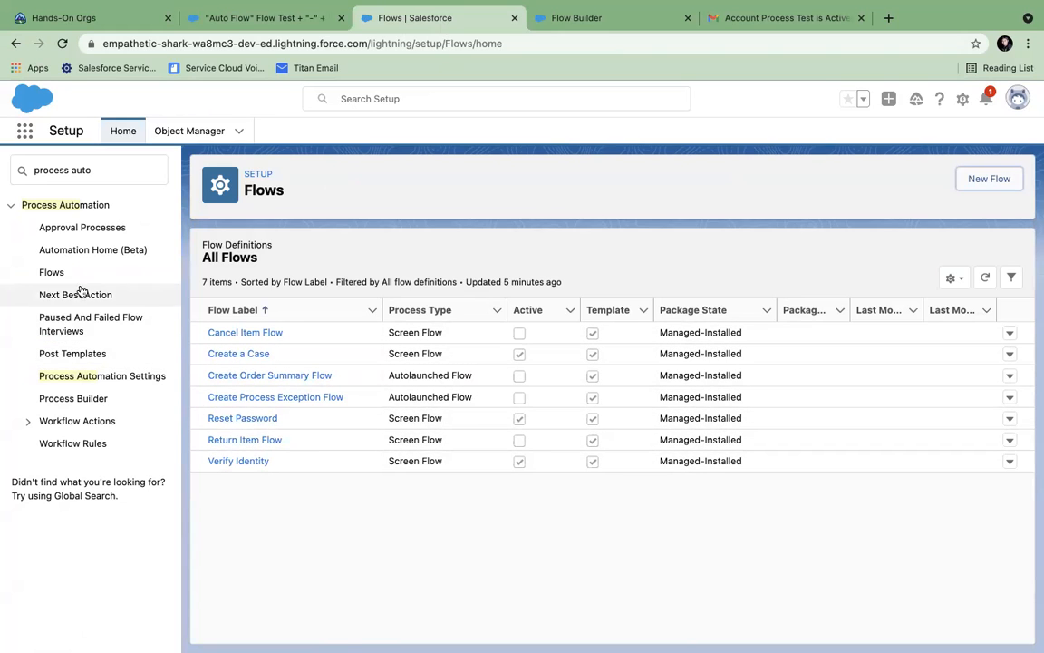
- Back in Auto Contact Flow, delete the Start-to-Create Records connector and try adding an Assignment
click(49, 274)
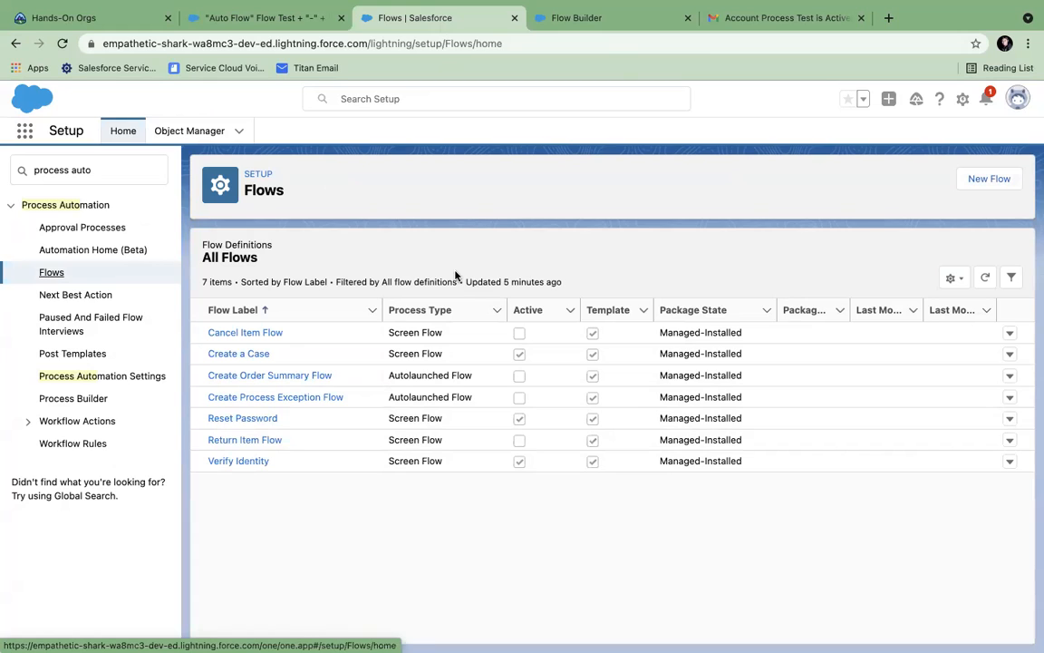
click(580, 25)
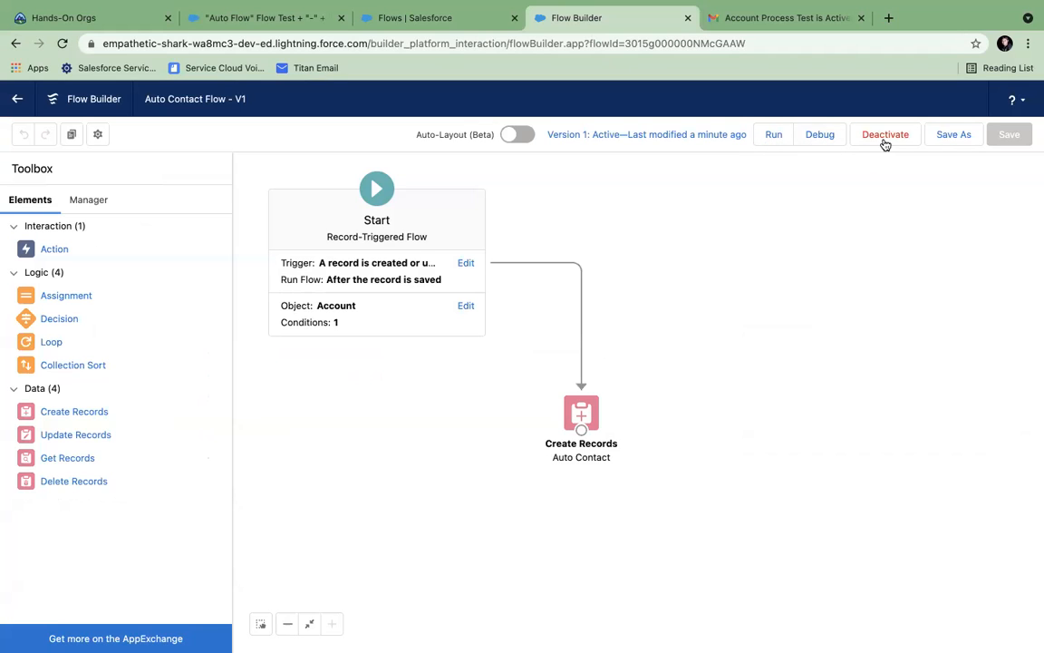
click(581, 378)
key(Delete)
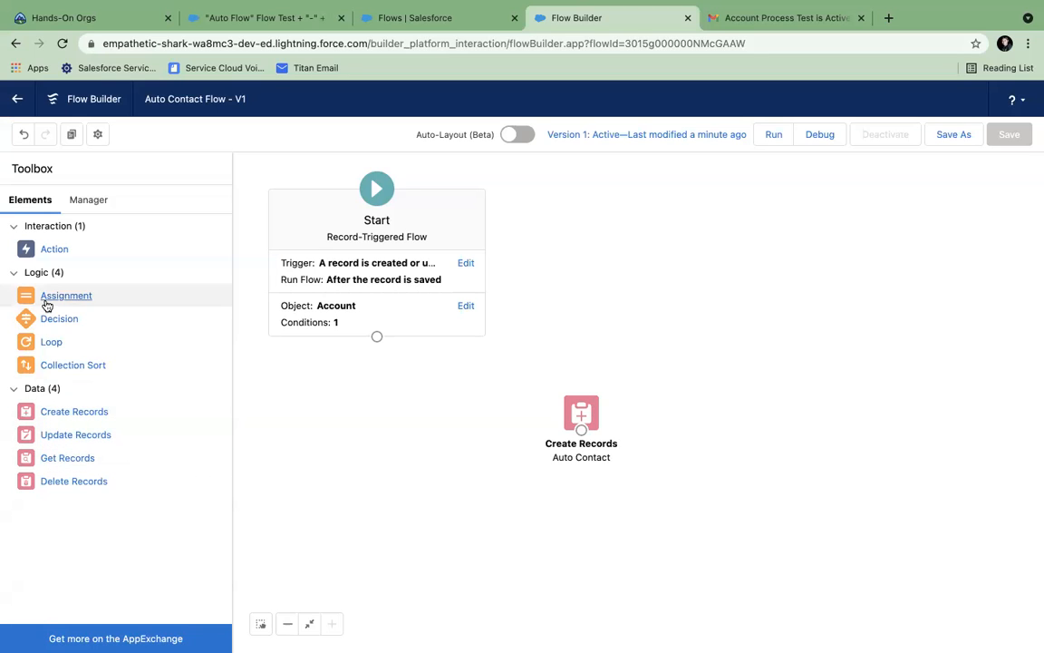
drag(26, 303, 570, 268)
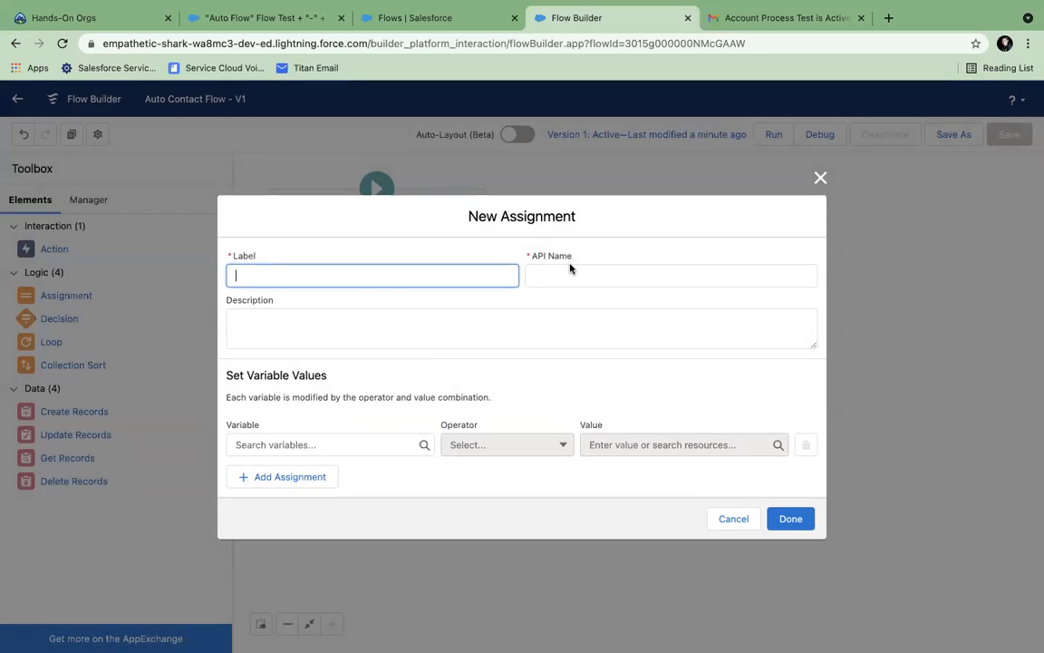
click(820, 177)
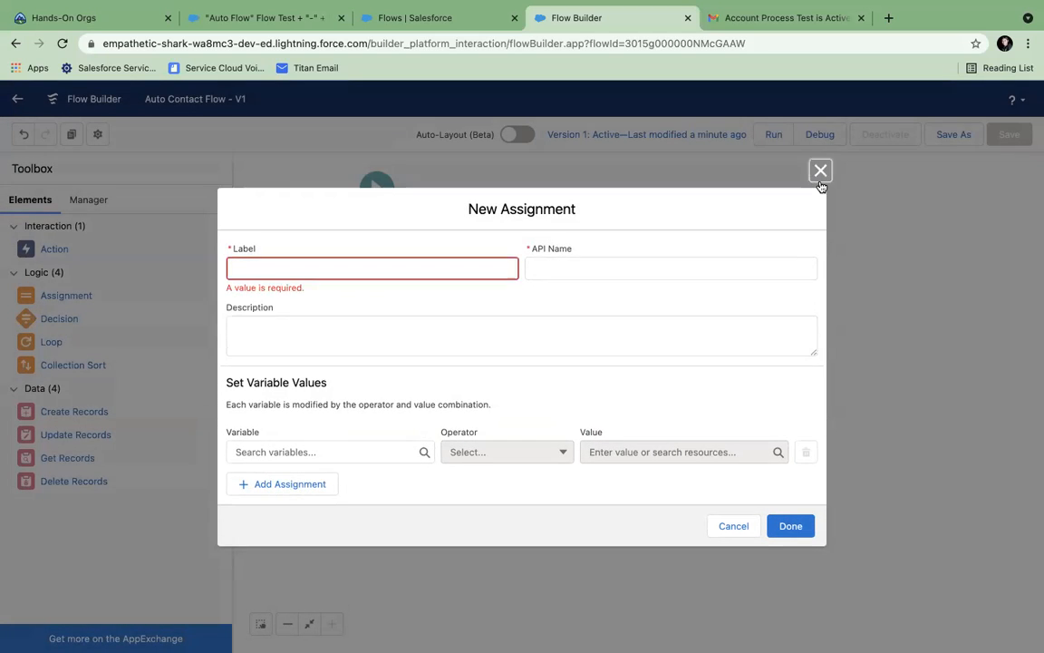
- Explore Auto Contact's record-source options and the flow's resources list without keeping changes
double_click(571, 413)
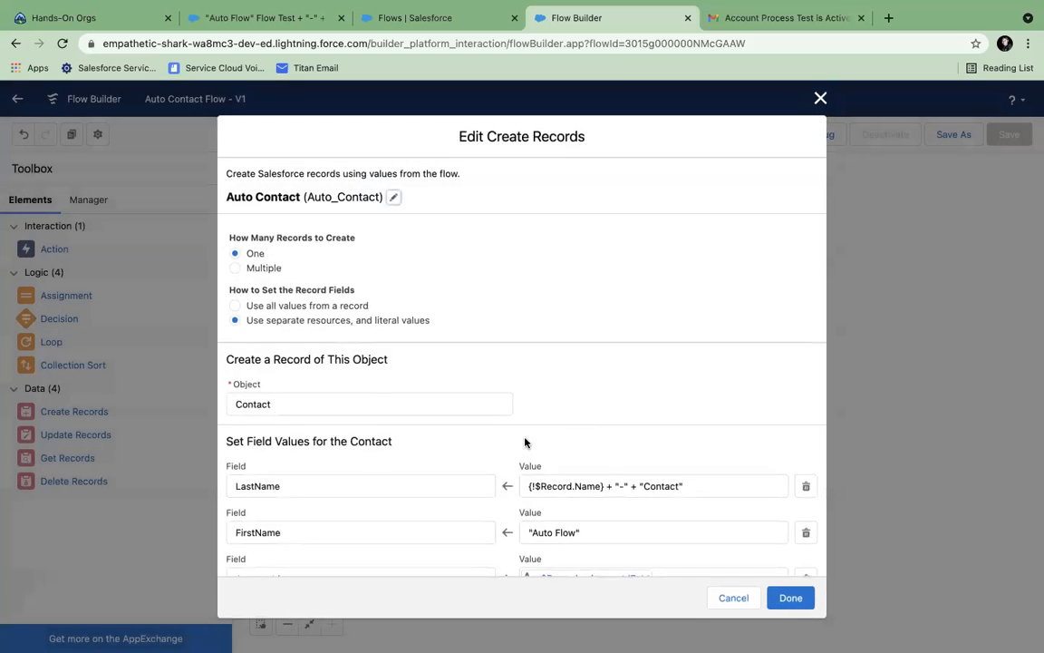
scroll(497, 449, down, 2)
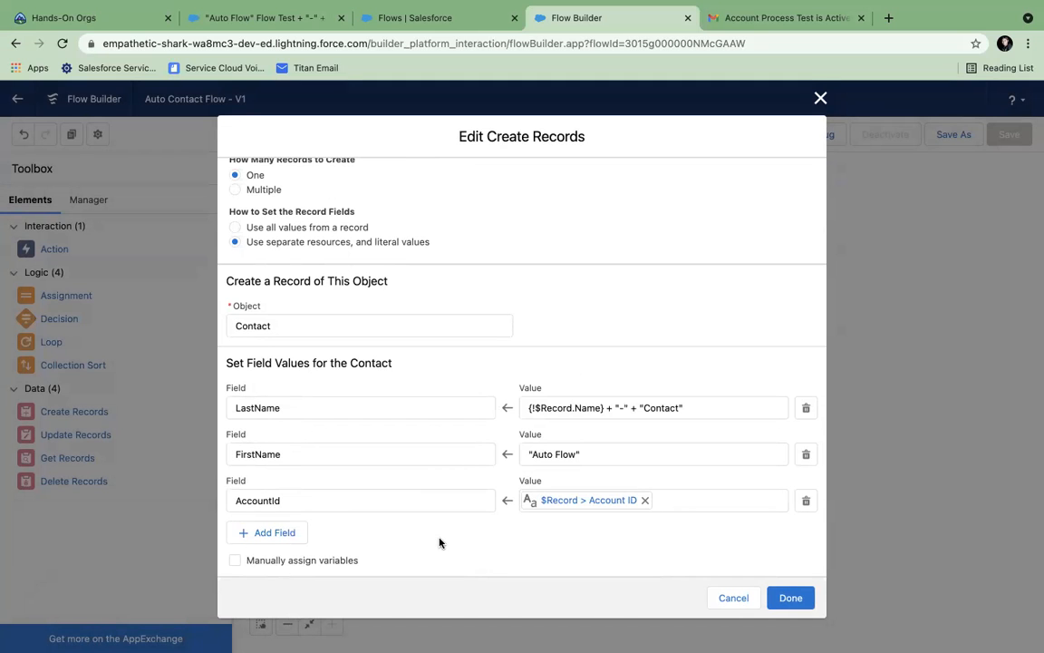
click(821, 98)
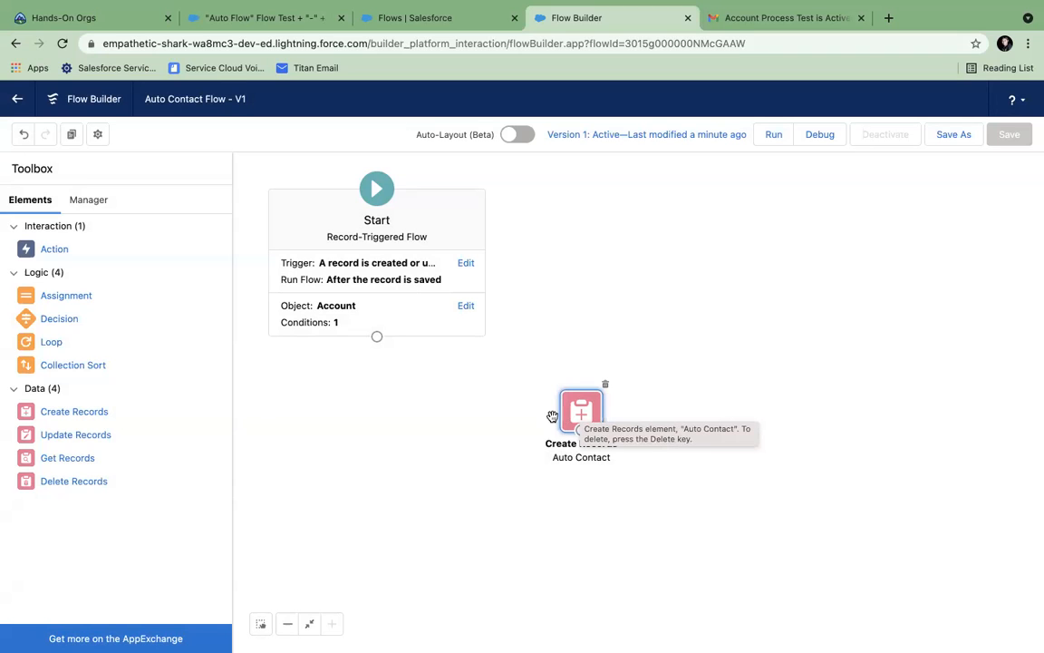
double_click(578, 415)
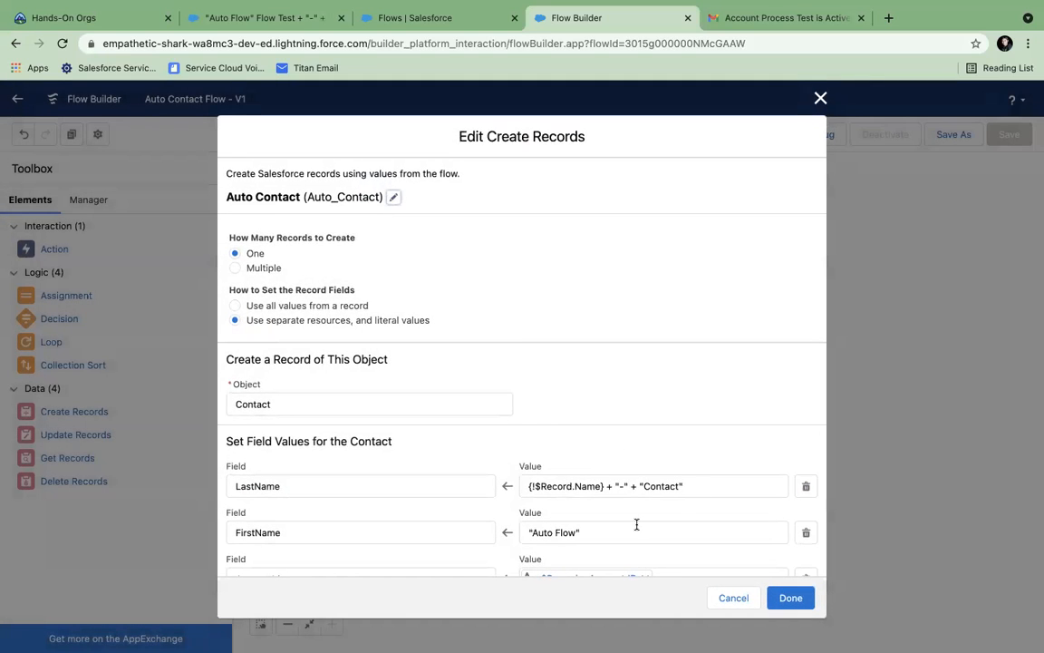
scroll(636, 524, down, 3)
click(236, 225)
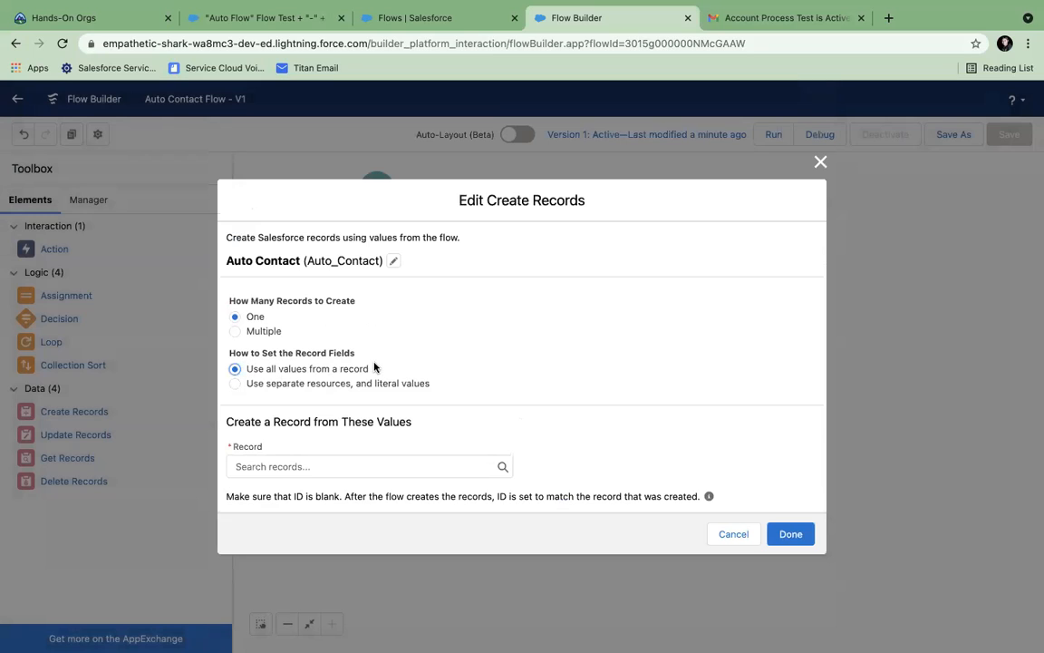
click(300, 465)
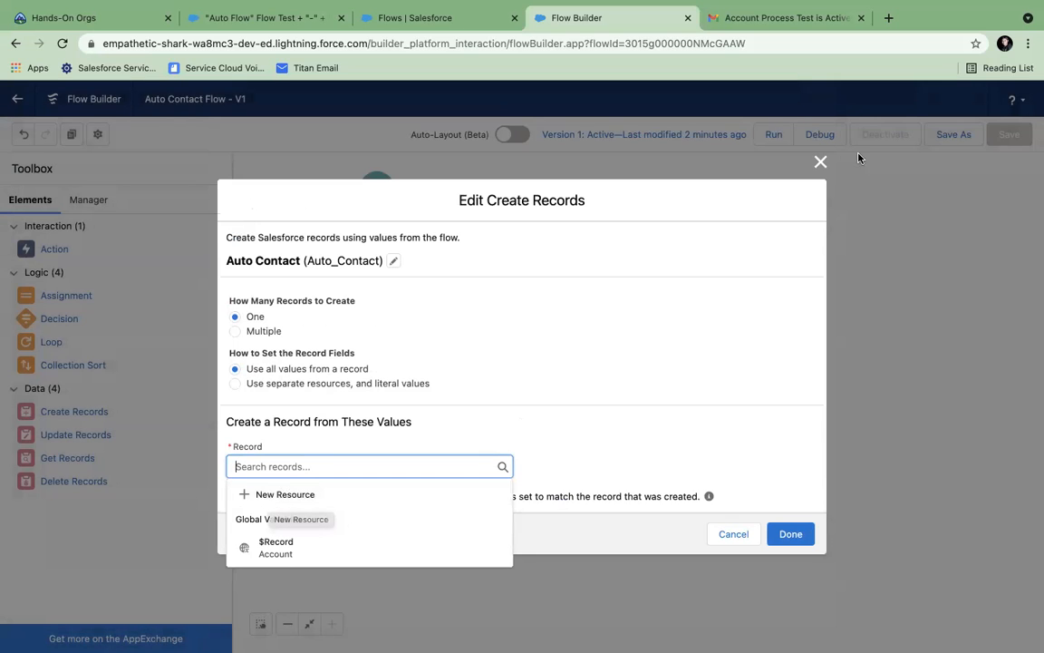
click(822, 165)
click(820, 156)
click(91, 200)
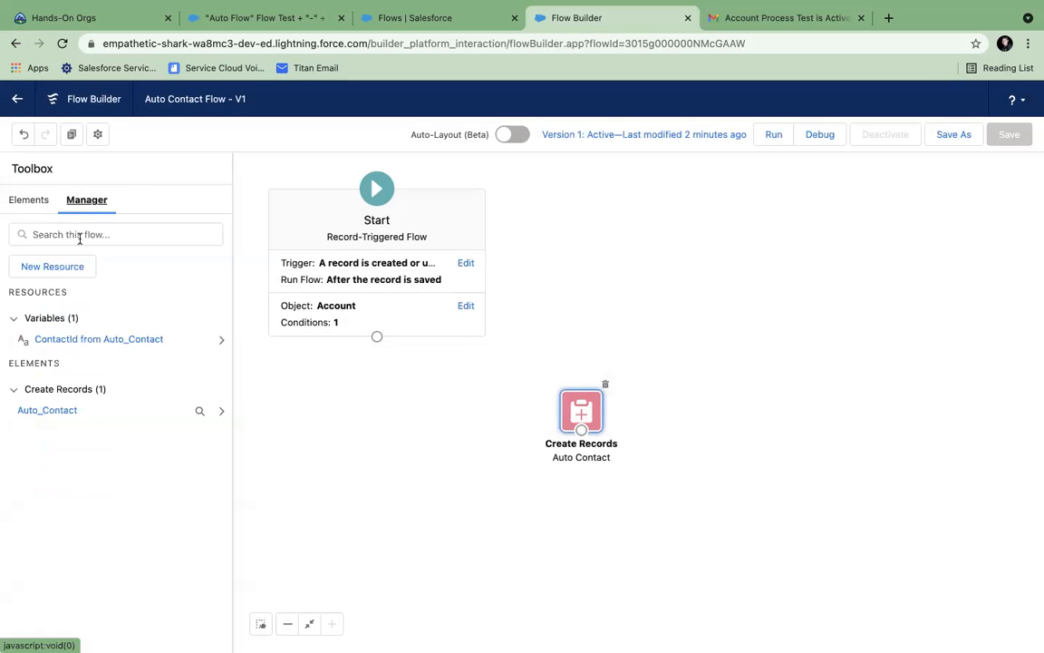
click(30, 199)
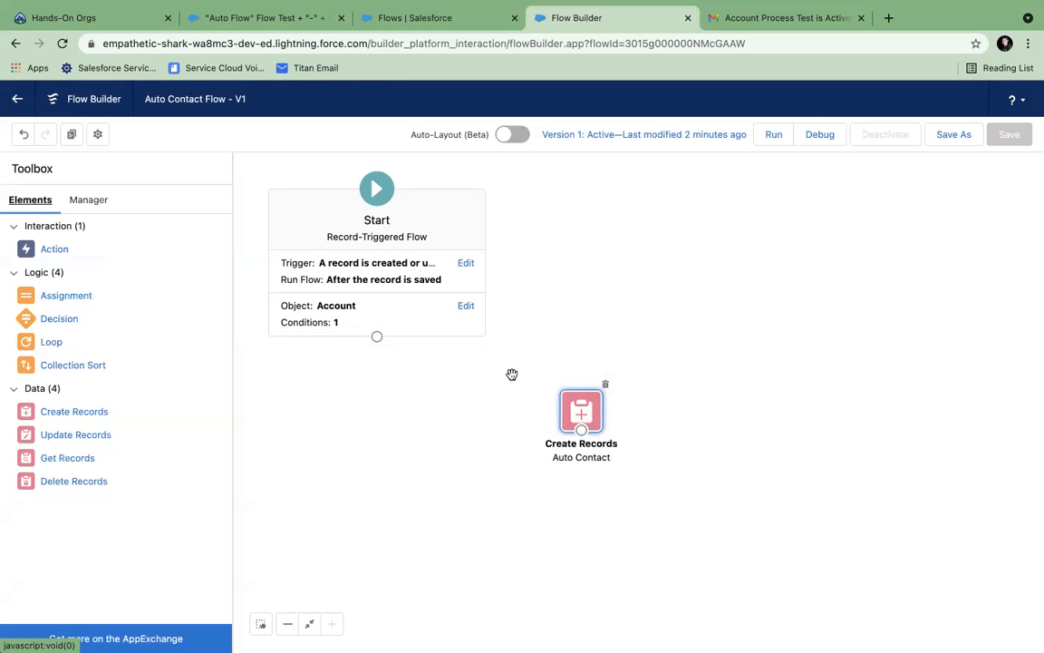
- Set Auto Contact to use all values from a single record and begin a New Resource
double_click(579, 407)
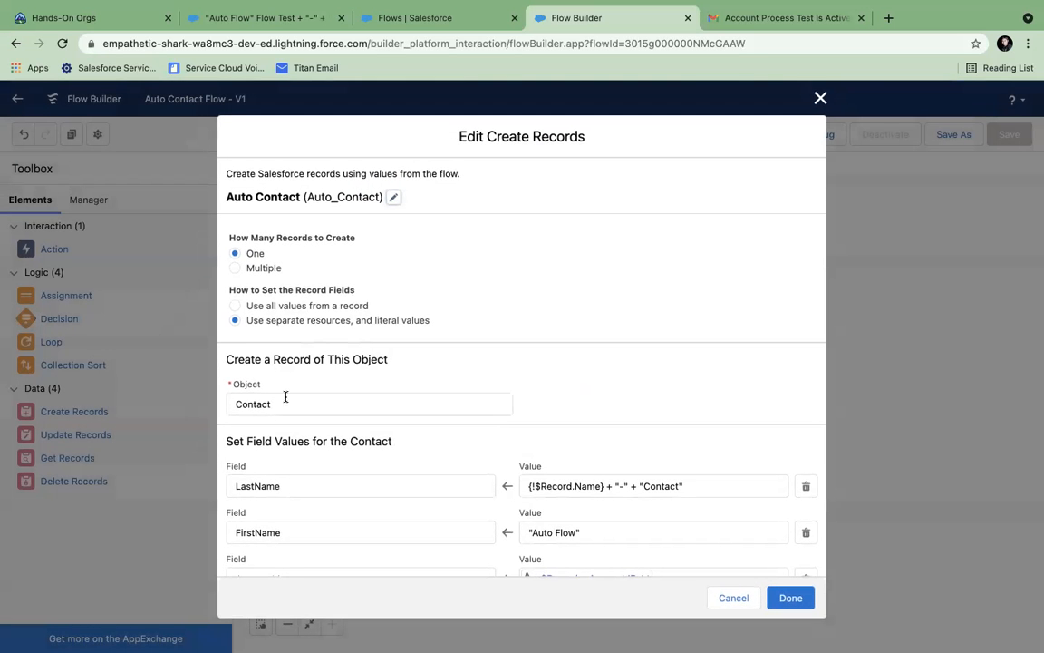
click(235, 305)
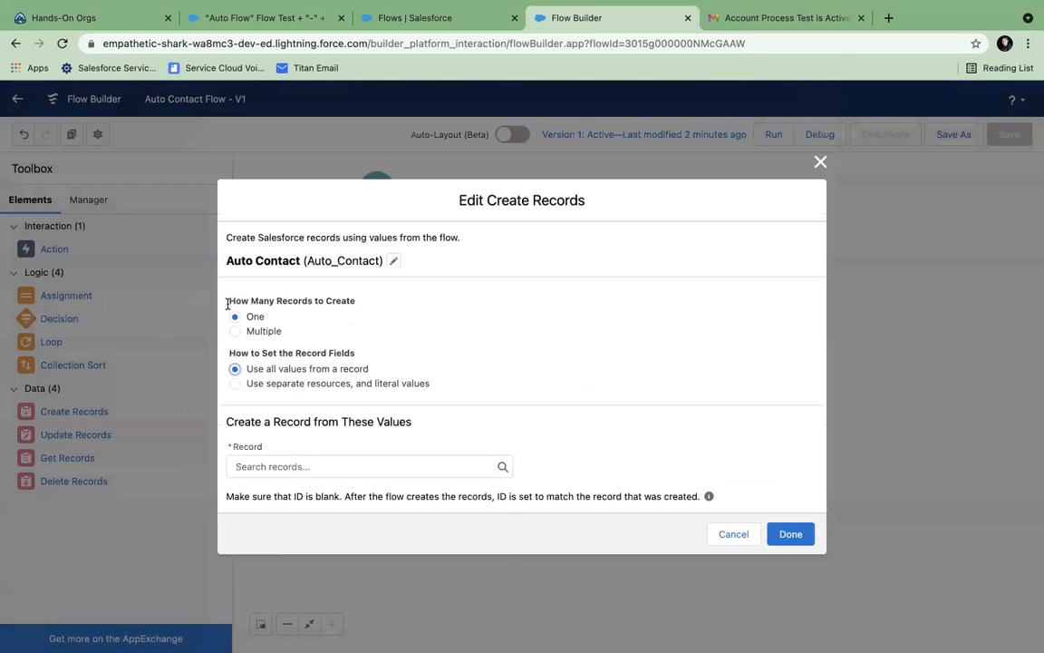
click(422, 468)
click(342, 498)
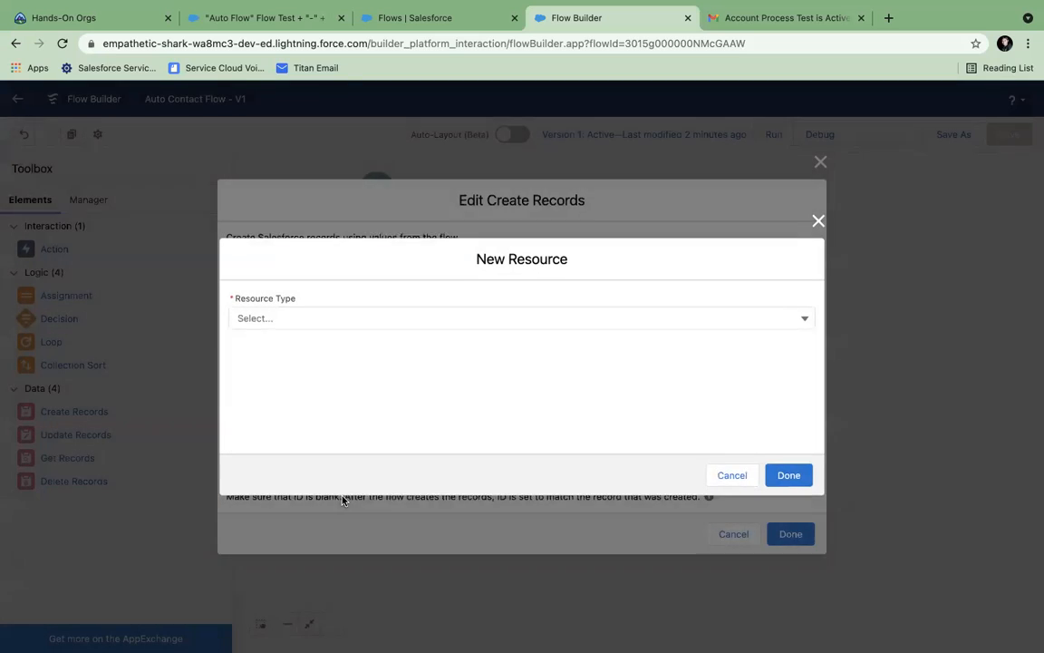
- Create the Contact record variable MyContact and save it as Auto Contact's record source
click(262, 319)
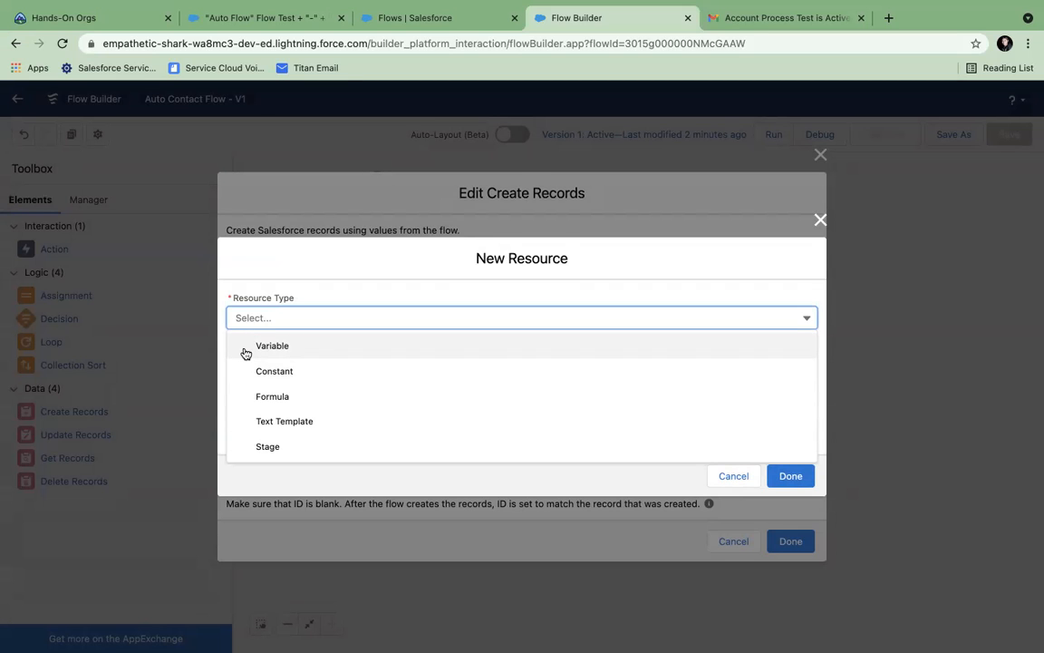
click(263, 347)
click(243, 345)
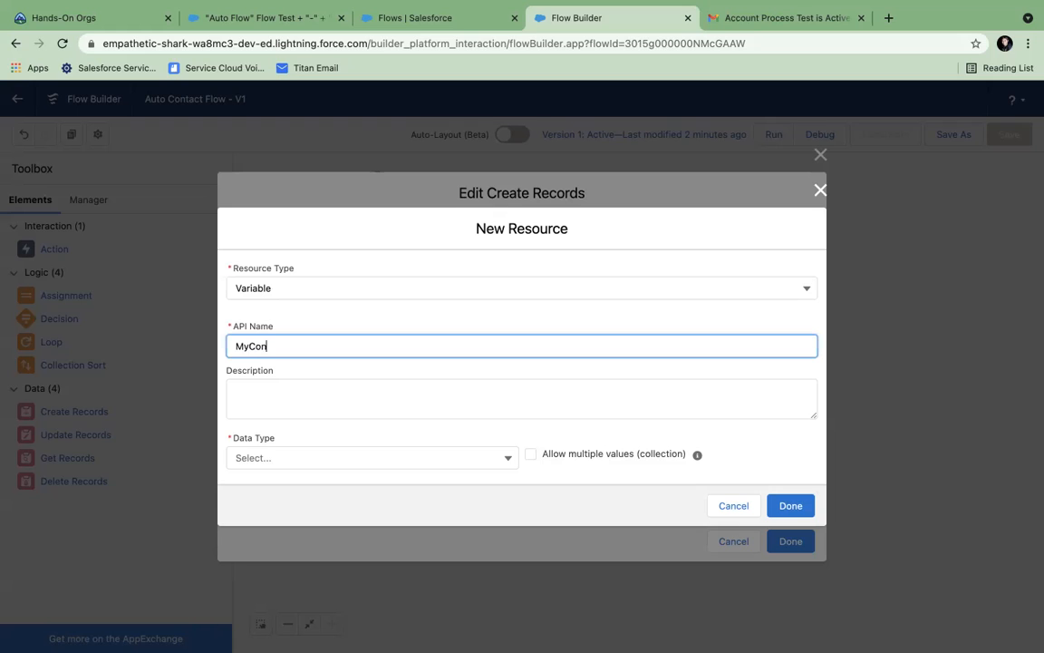
click(270, 458)
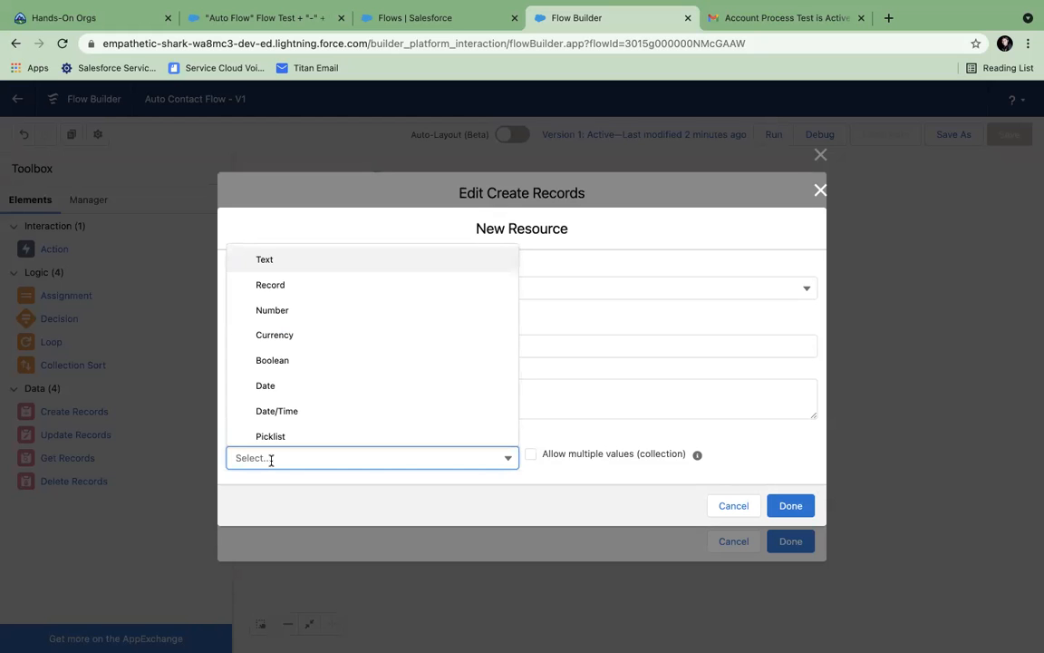
click(271, 286)
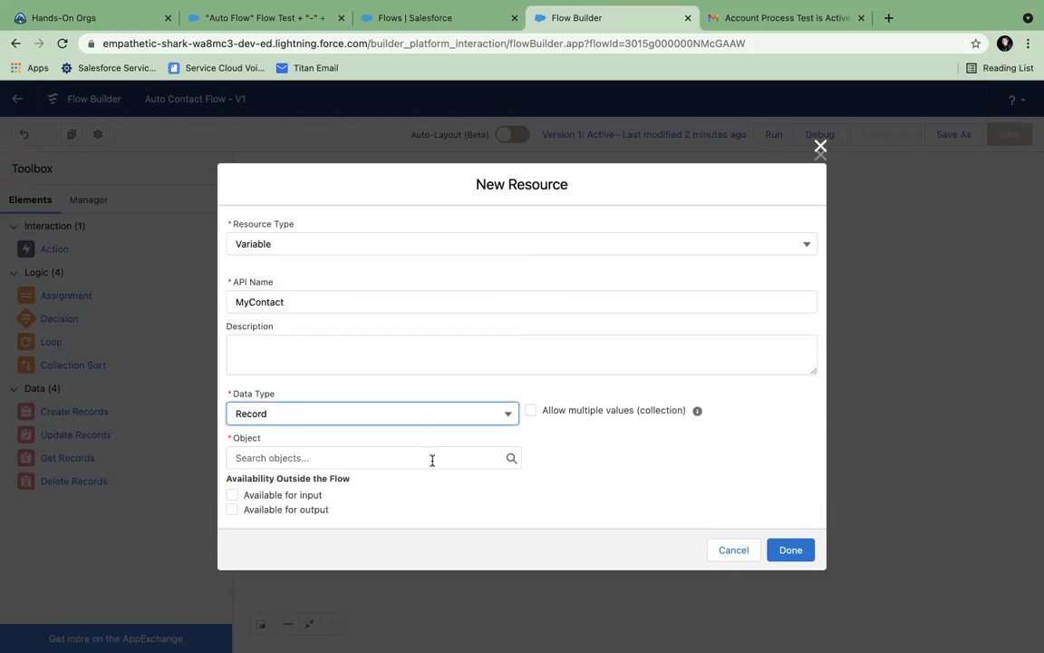
click(384, 457)
text(Contac)
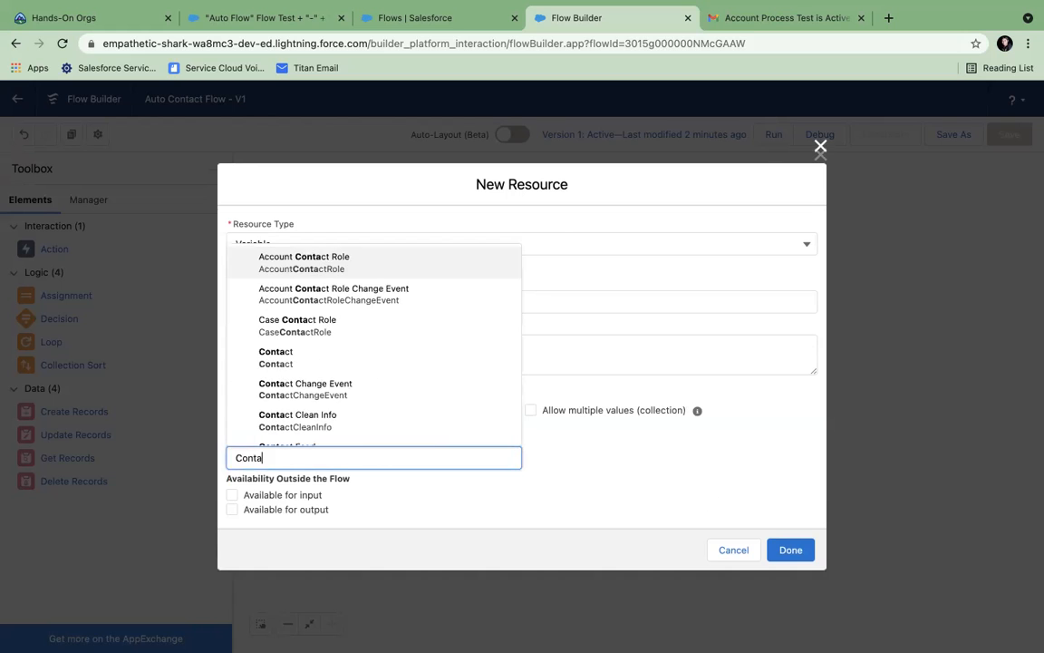
click(345, 360)
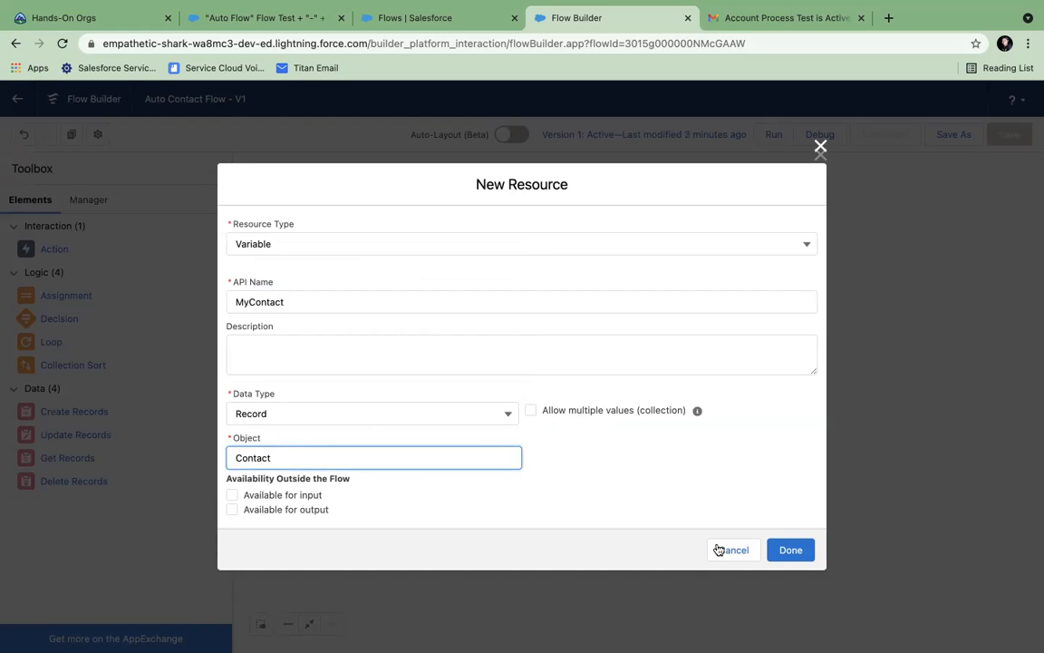
click(787, 550)
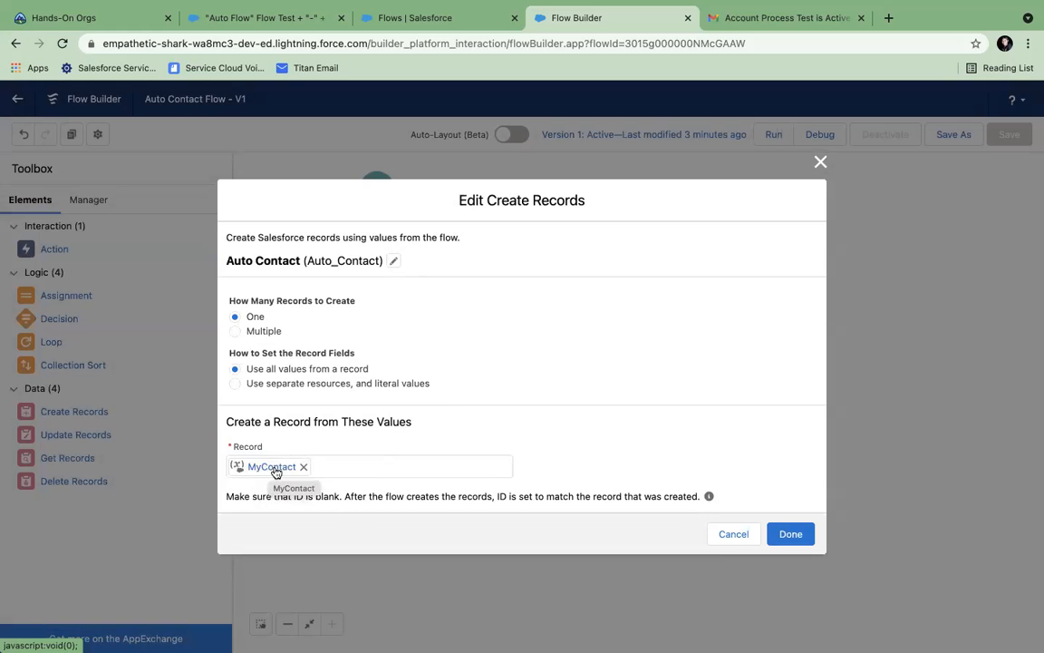
click(785, 534)
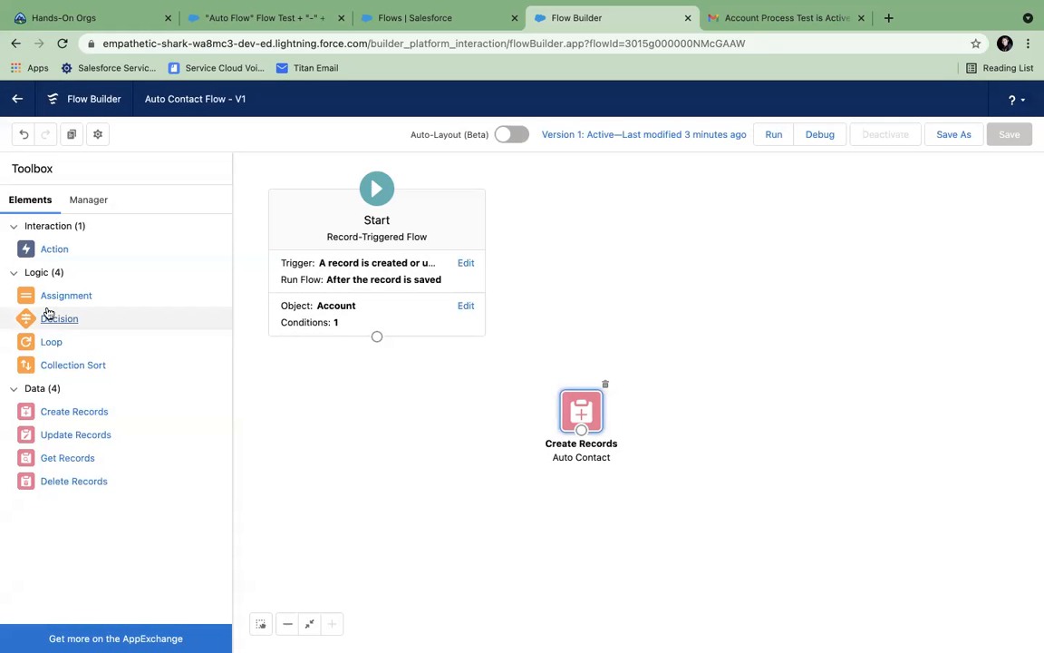
- Add a 'Create Contact' assignment setting MyContact.FirstName to 'Flow Auto'
drag(55, 297, 580, 291)
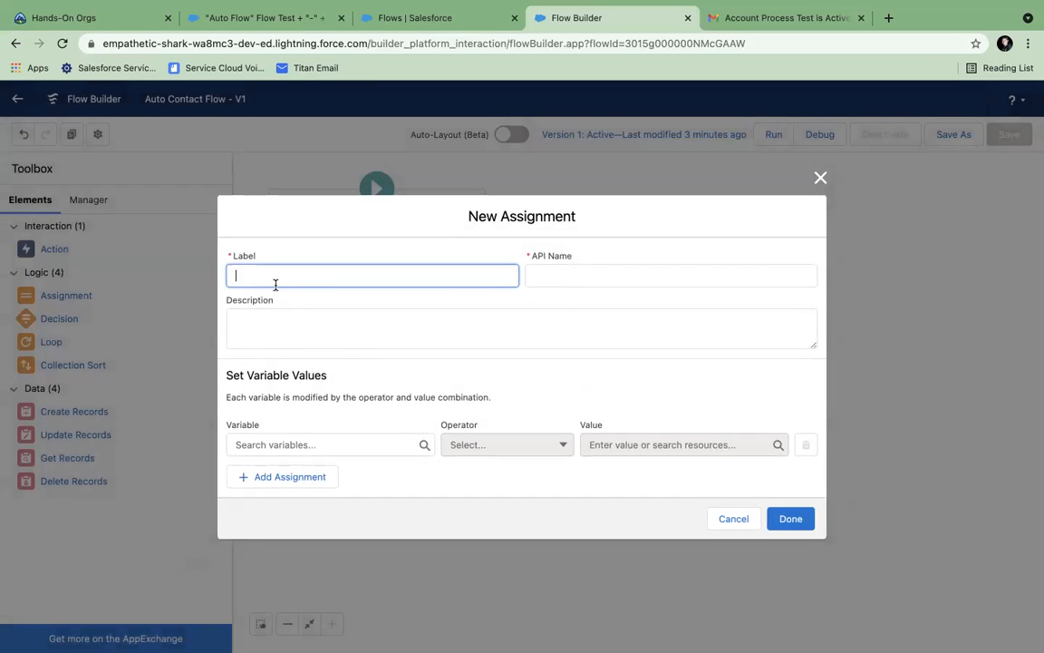
text(Create Contact)
click(286, 443)
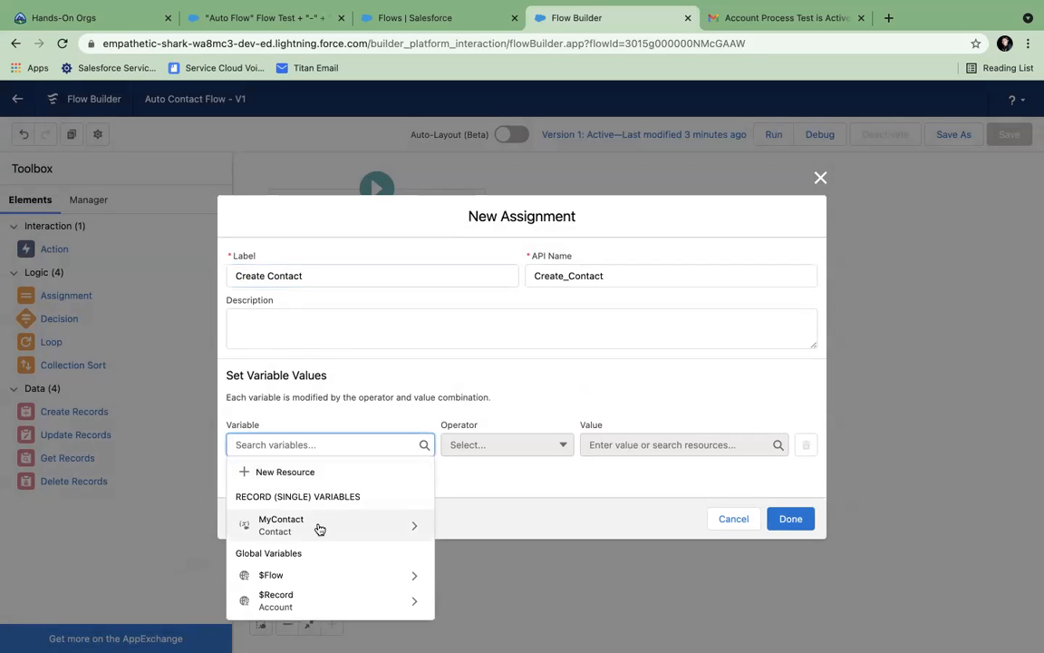
click(317, 532)
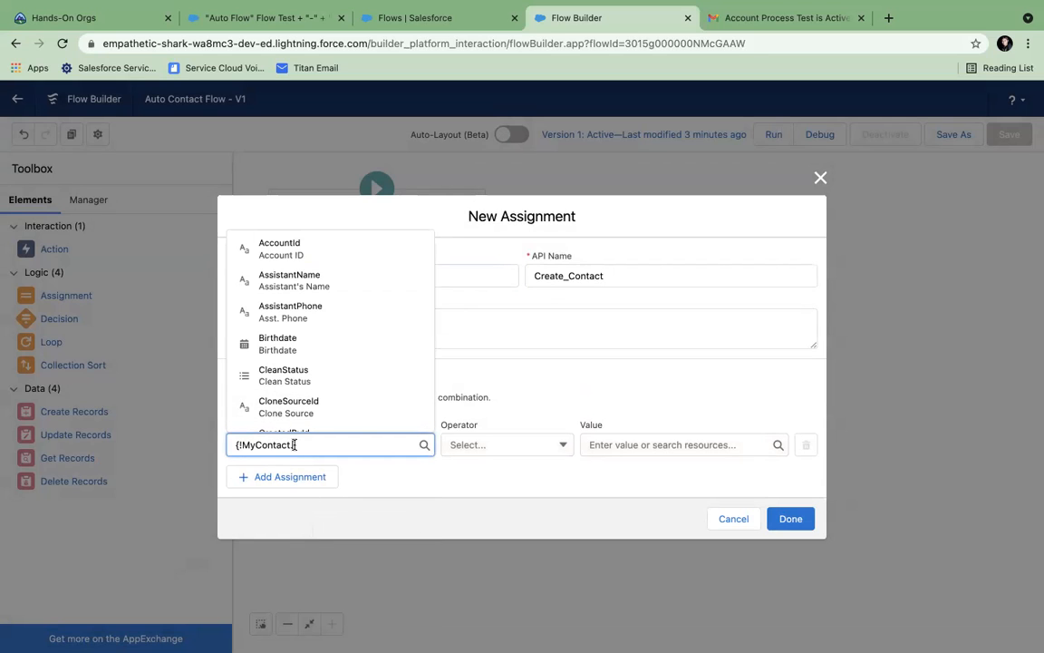
text(Firs)
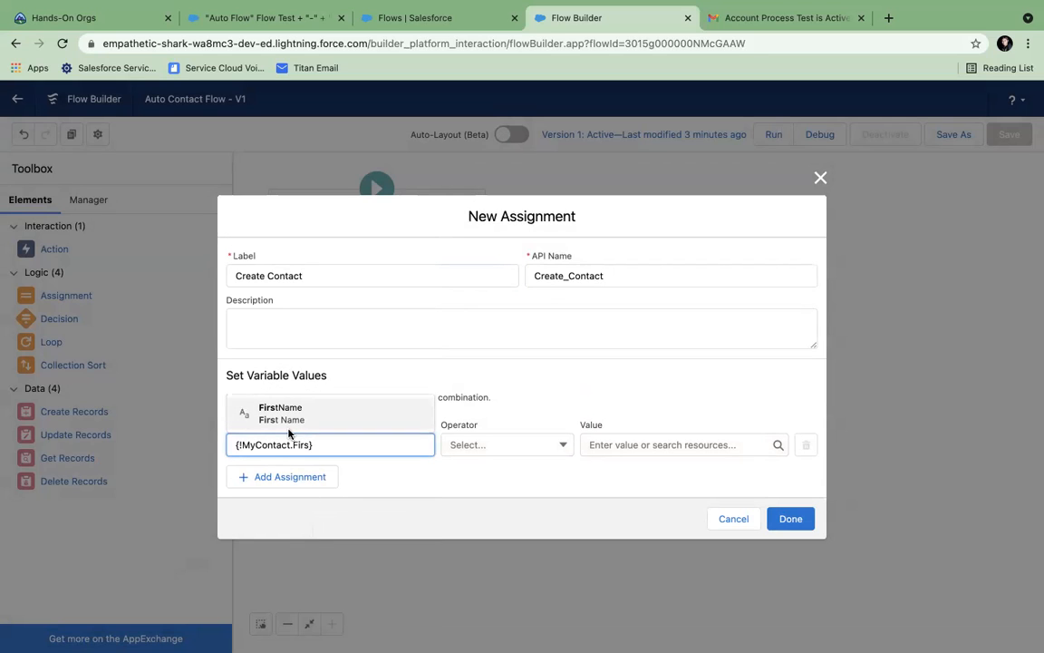
click(288, 423)
click(620, 446)
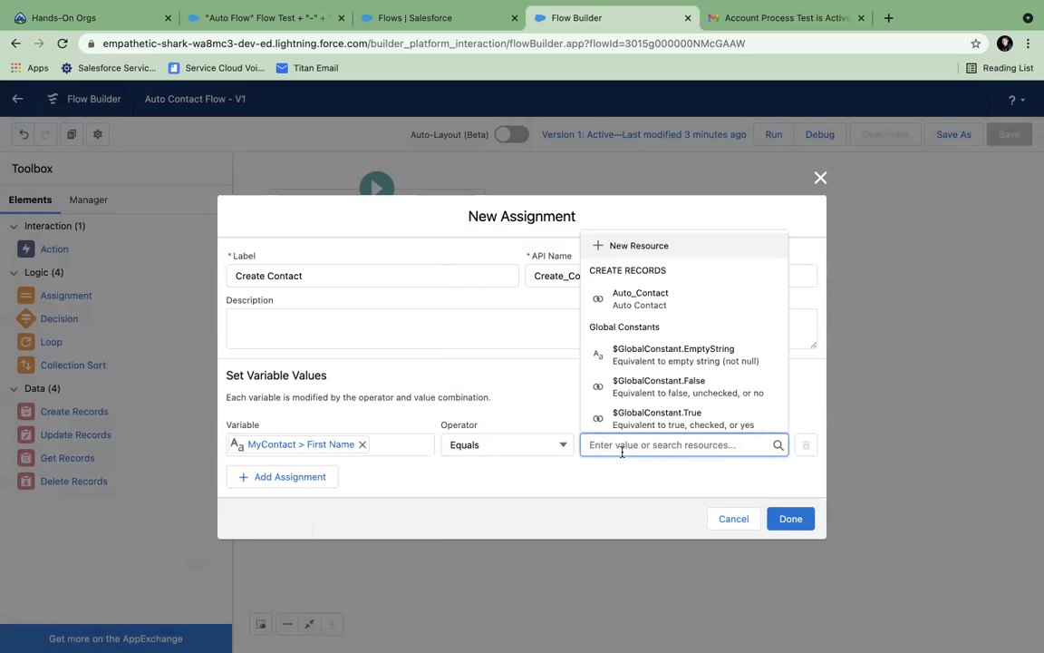
scroll(616, 418, down, 3)
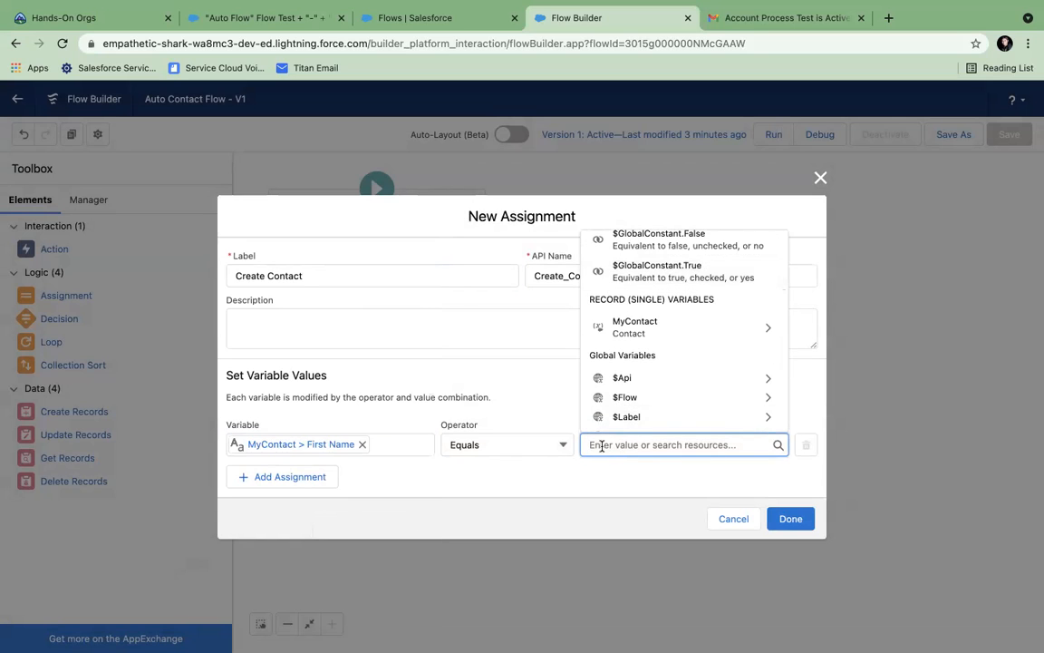
text(A)
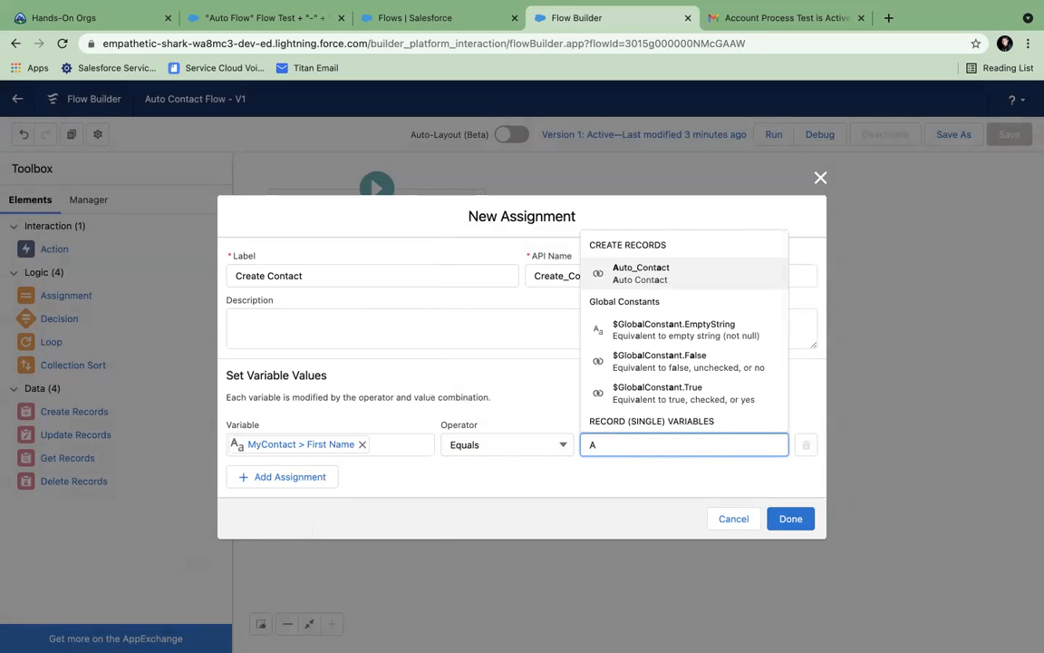
key(BackSpace)
text(Flow Auto)
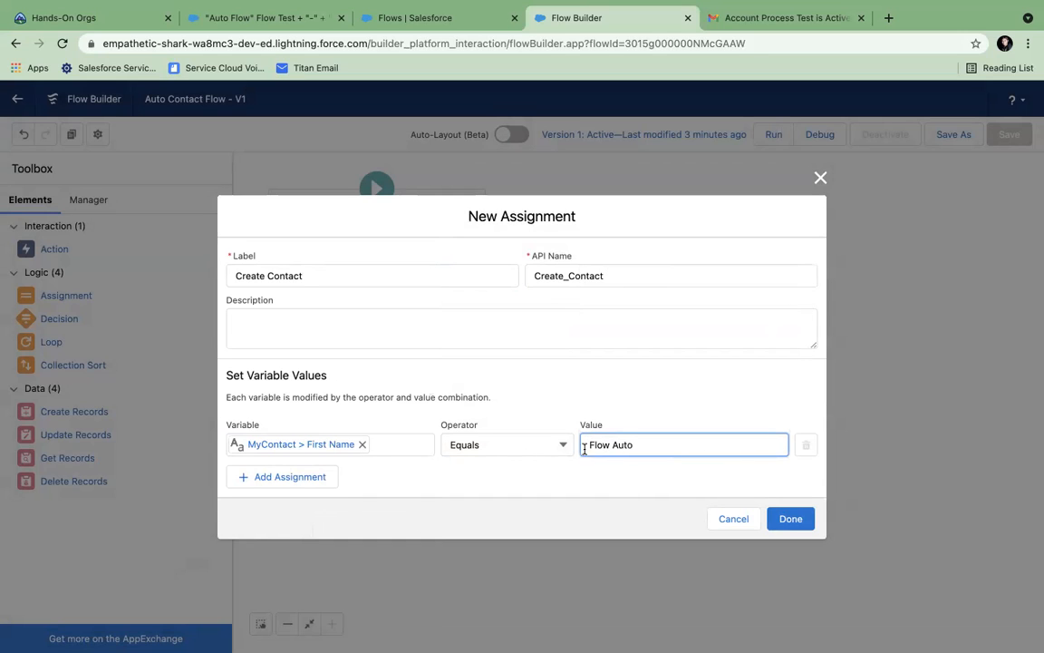
- Add a second row setting MyContact.LastName to {!$Record.Name} -FlowContact
click(328, 477)
click(280, 468)
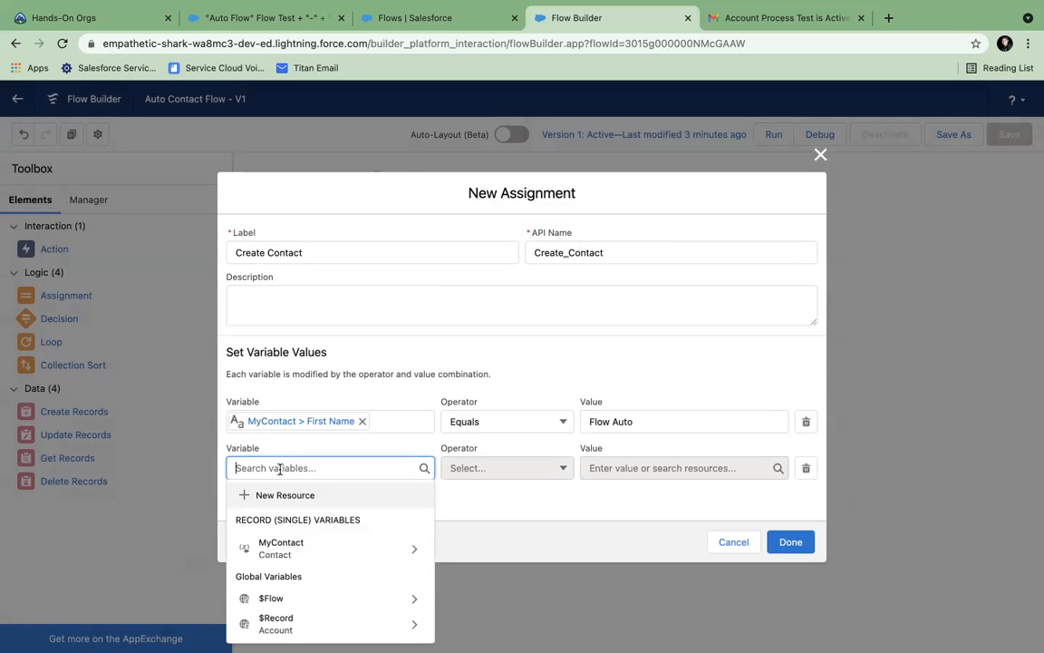
click(289, 552)
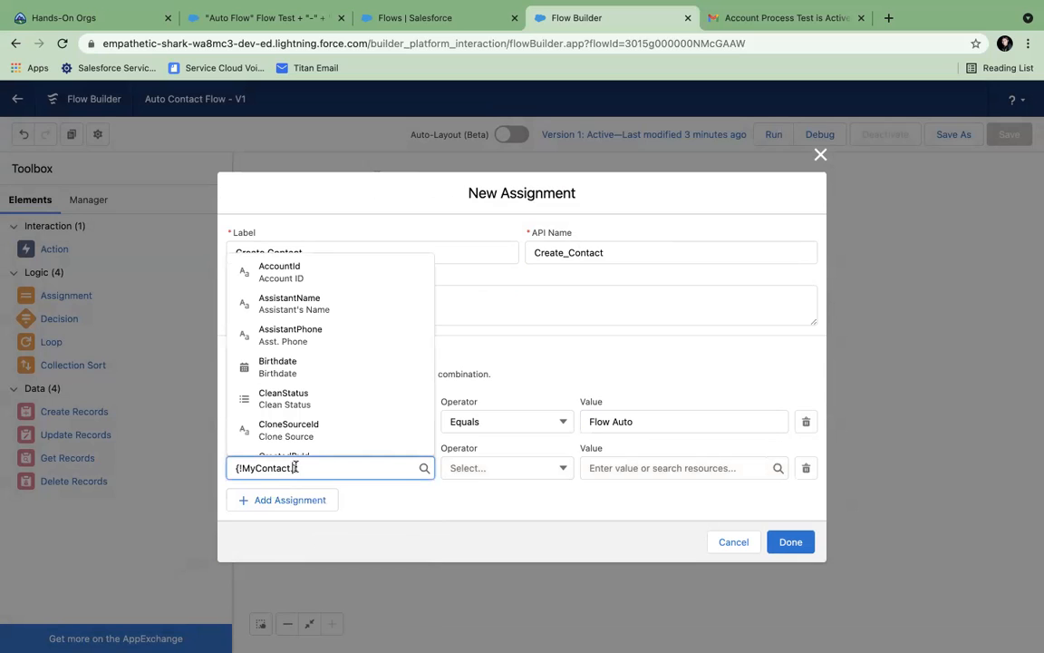
text(last)
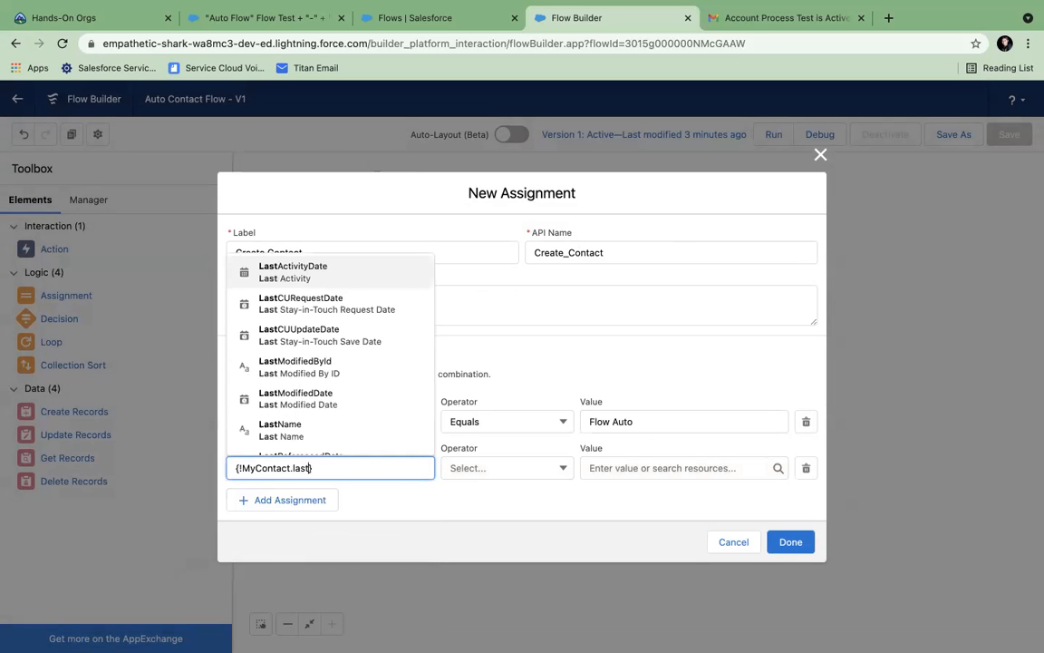
click(291, 435)
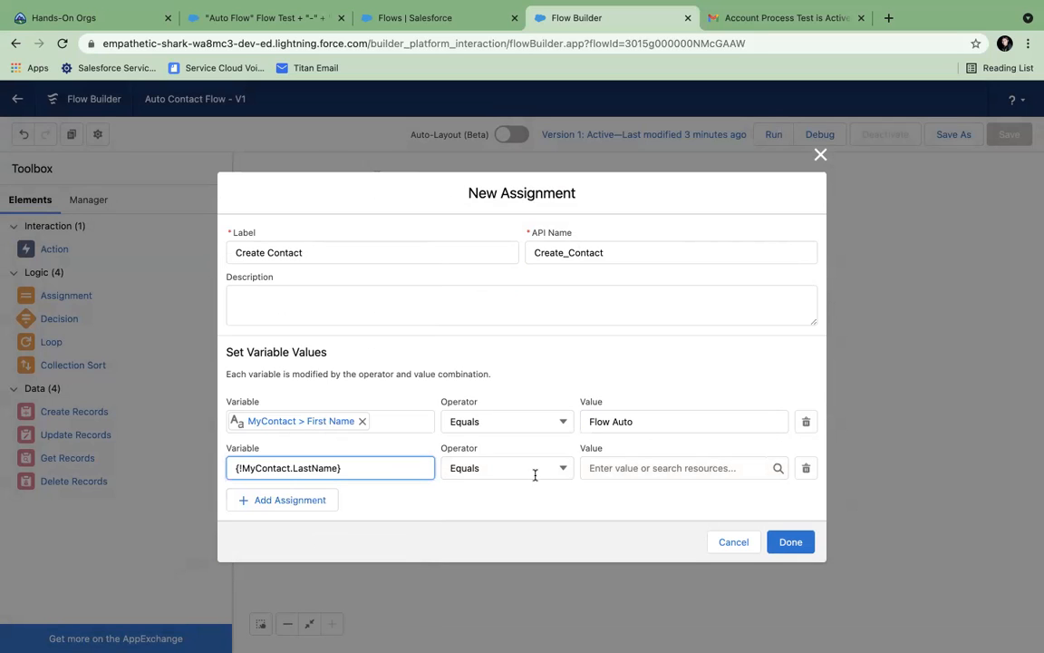
click(612, 469)
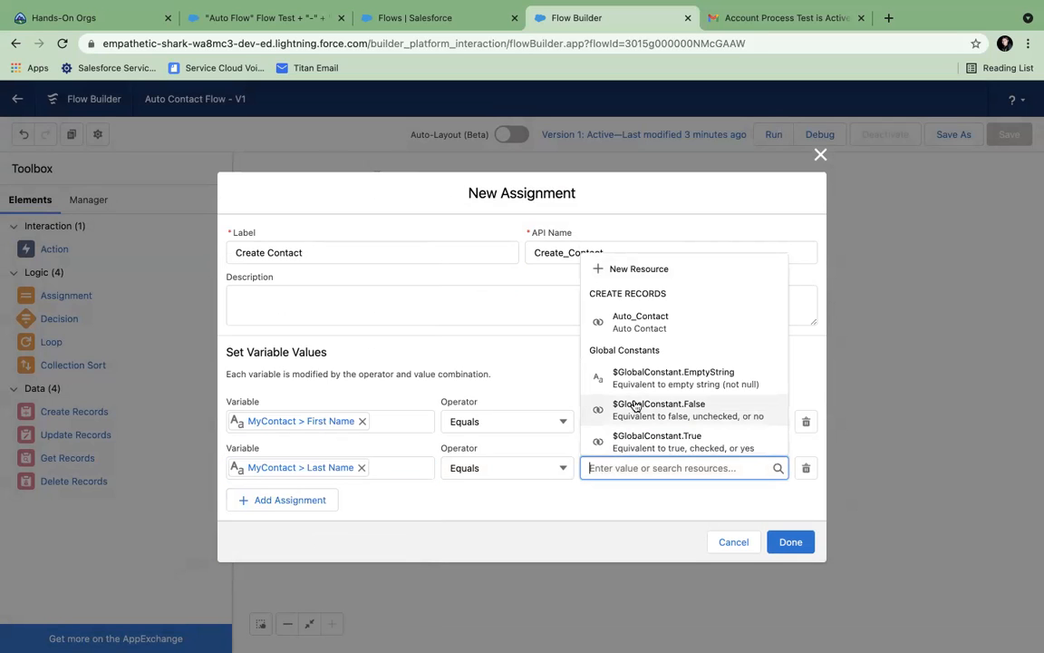
scroll(635, 403, down, 3)
scroll(634, 406, down, 3)
scroll(634, 406, down, 2)
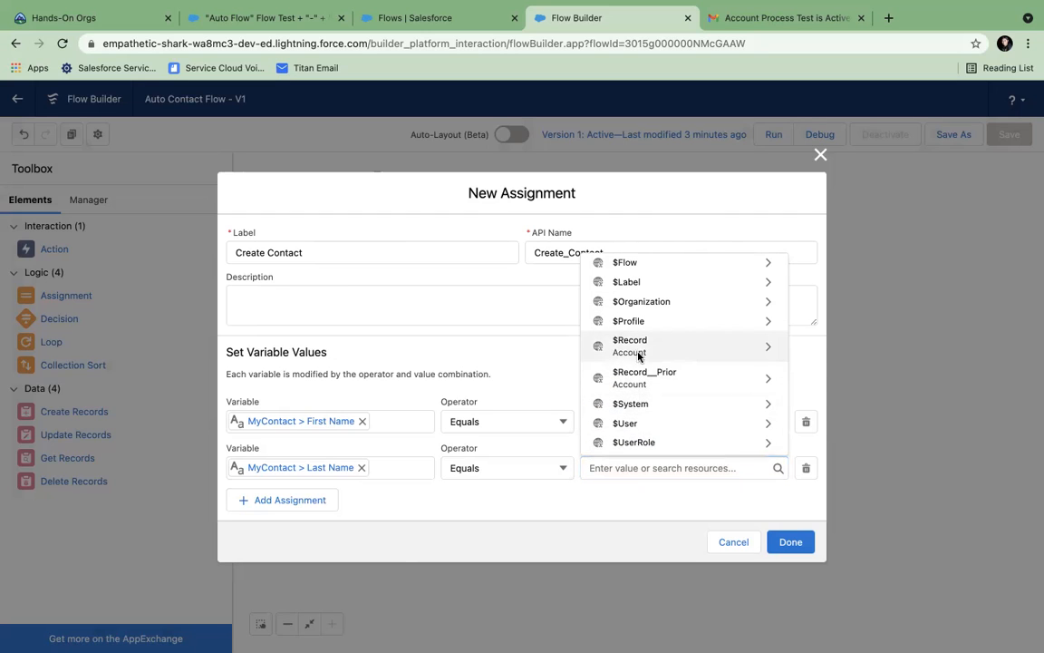
click(639, 354)
text(Na)
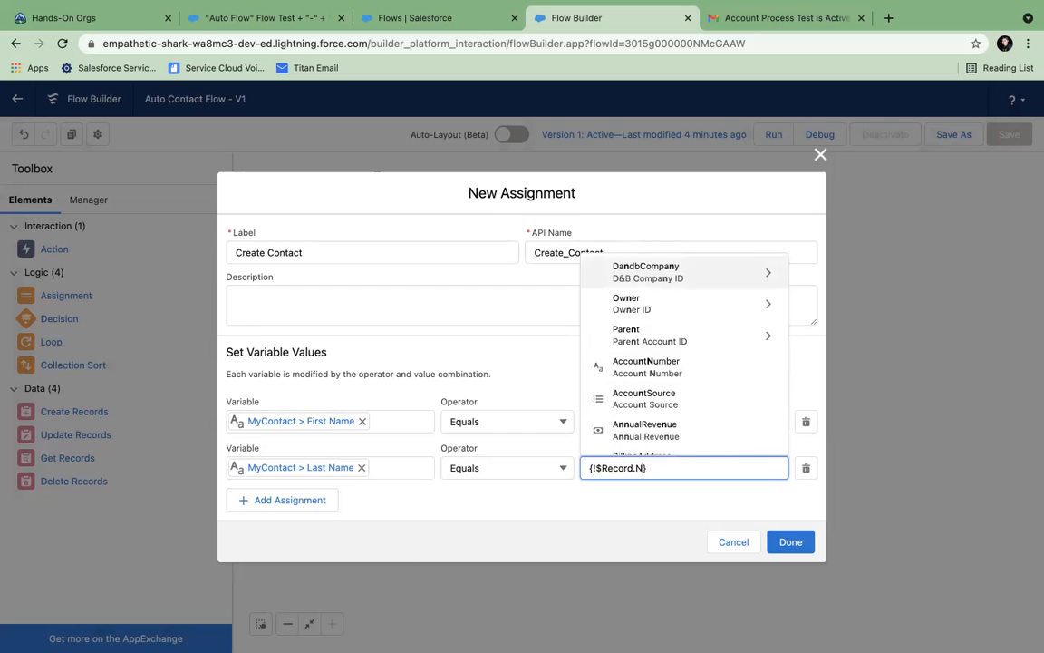
click(632, 433)
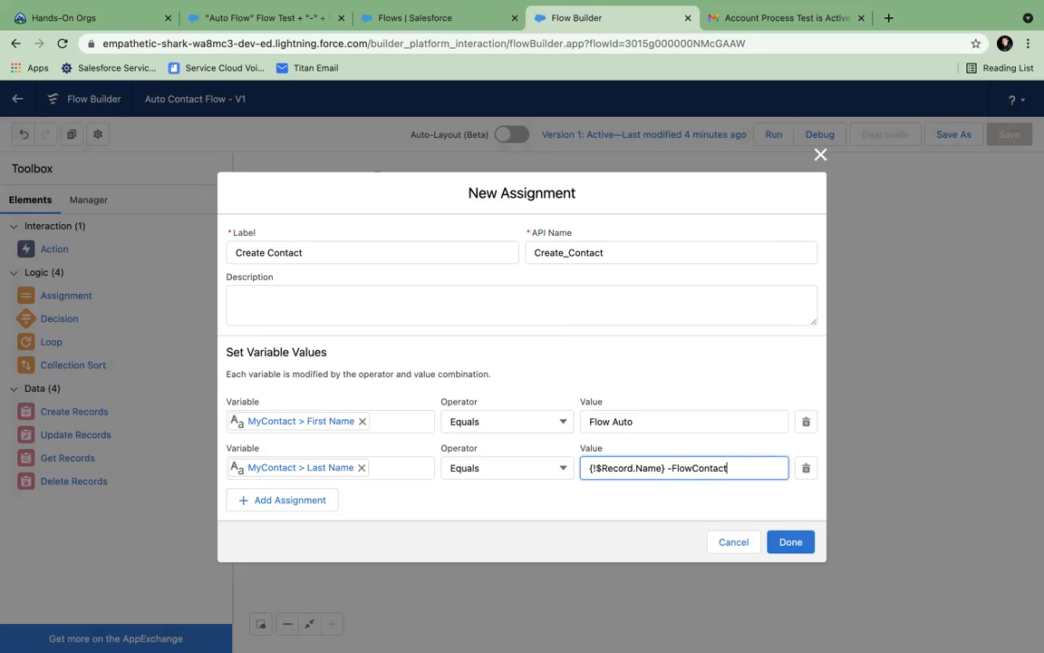
- Remove the space before -FlowContact and add a third row targeting MyContact.AccountId
click(307, 510)
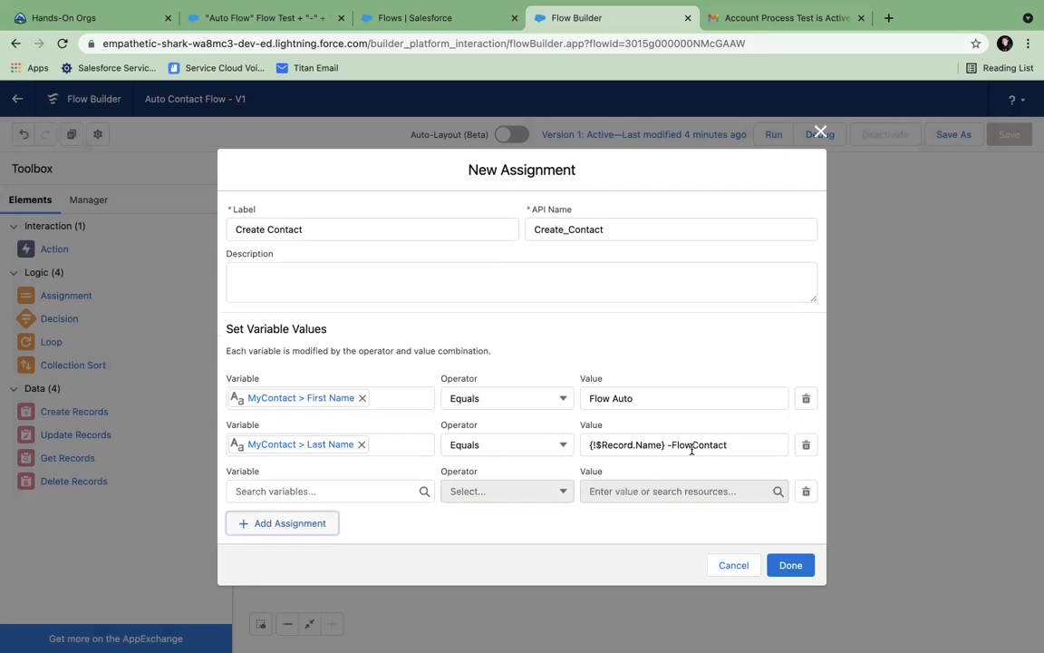
click(671, 445)
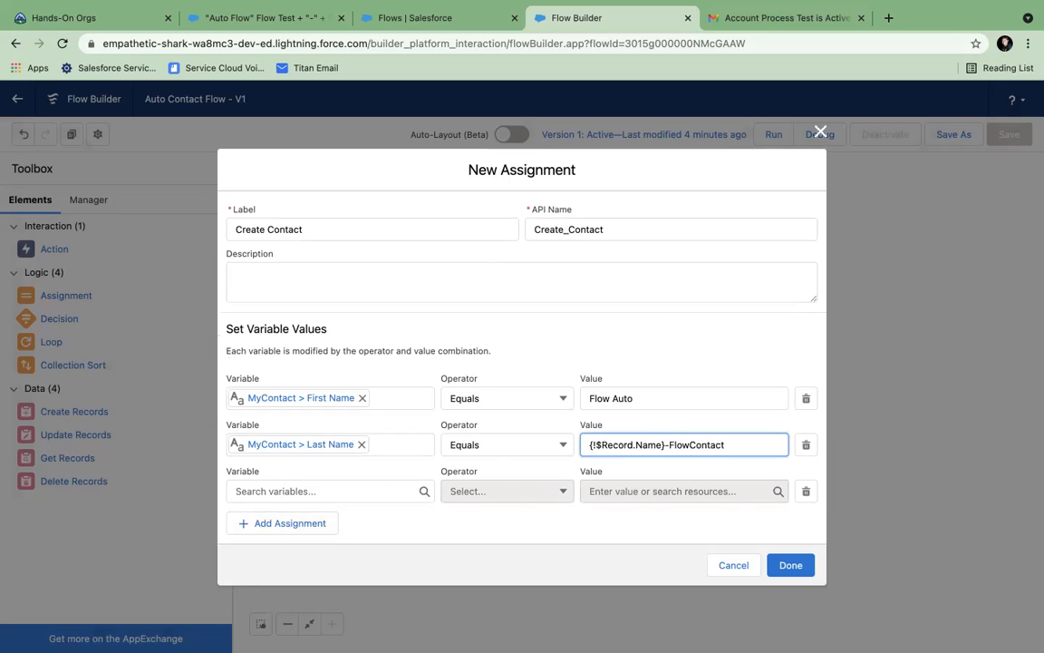
click(304, 490)
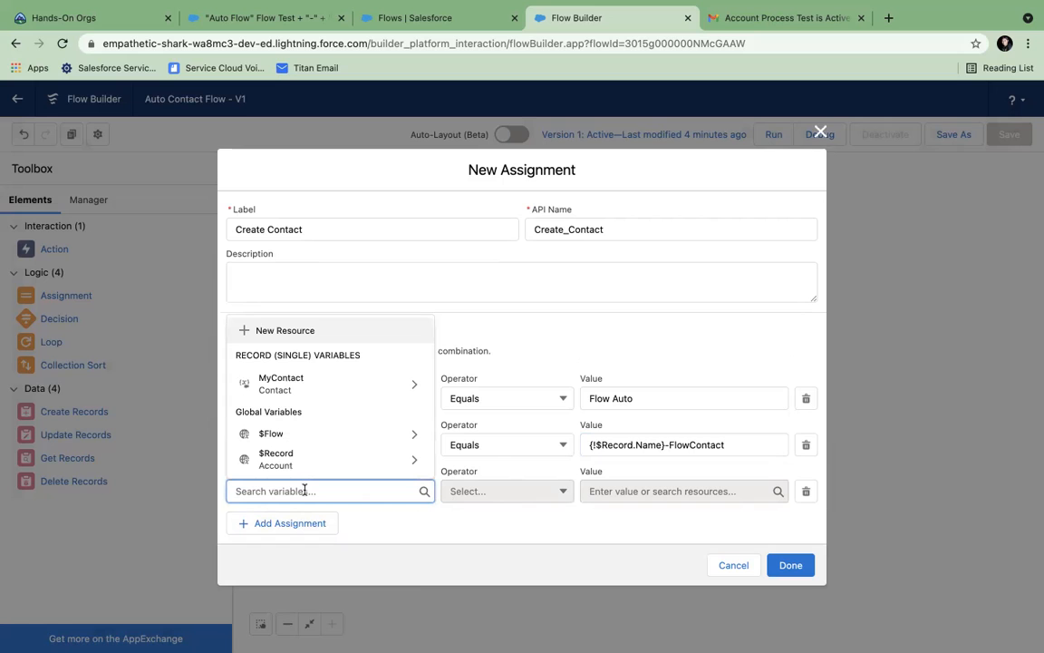
text(acco)
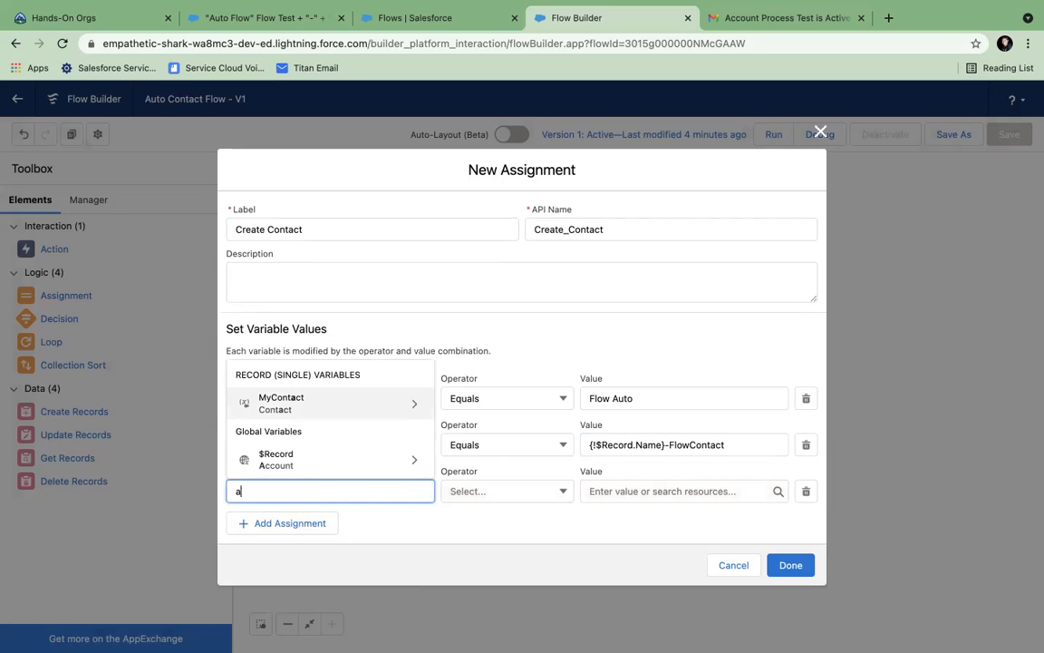
key(BackSpace)
key(BackSpace)
key(BackSpace)
key(BackSpace)
click(371, 388)
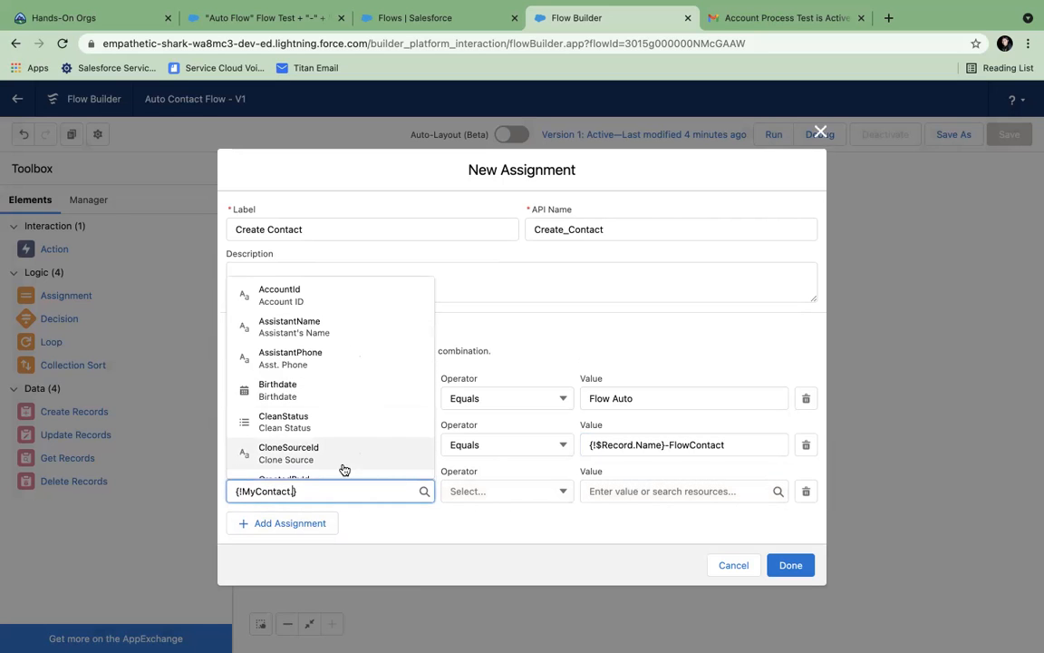
text(Acc)
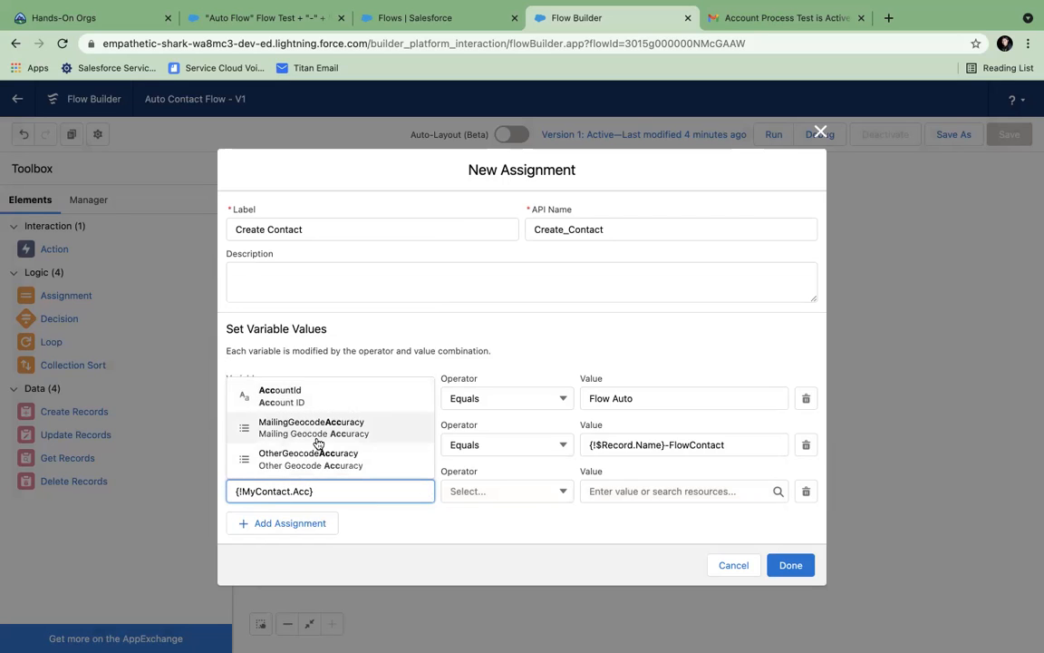
click(287, 394)
- Set the Account ID row's value to {!$Record.Id}
click(630, 492)
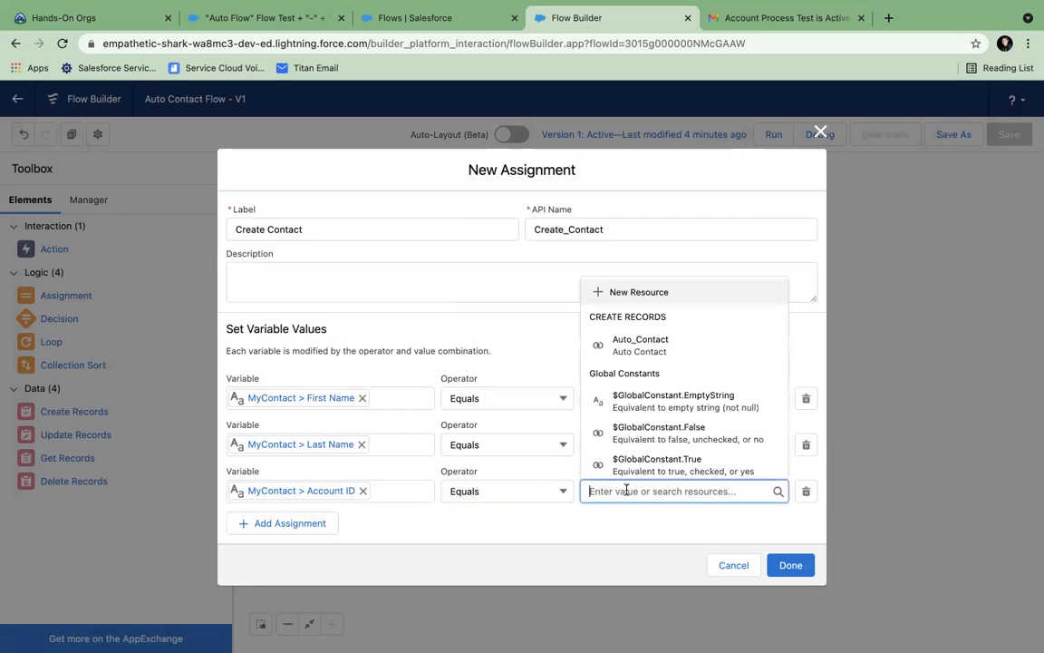
scroll(628, 471, down, 5)
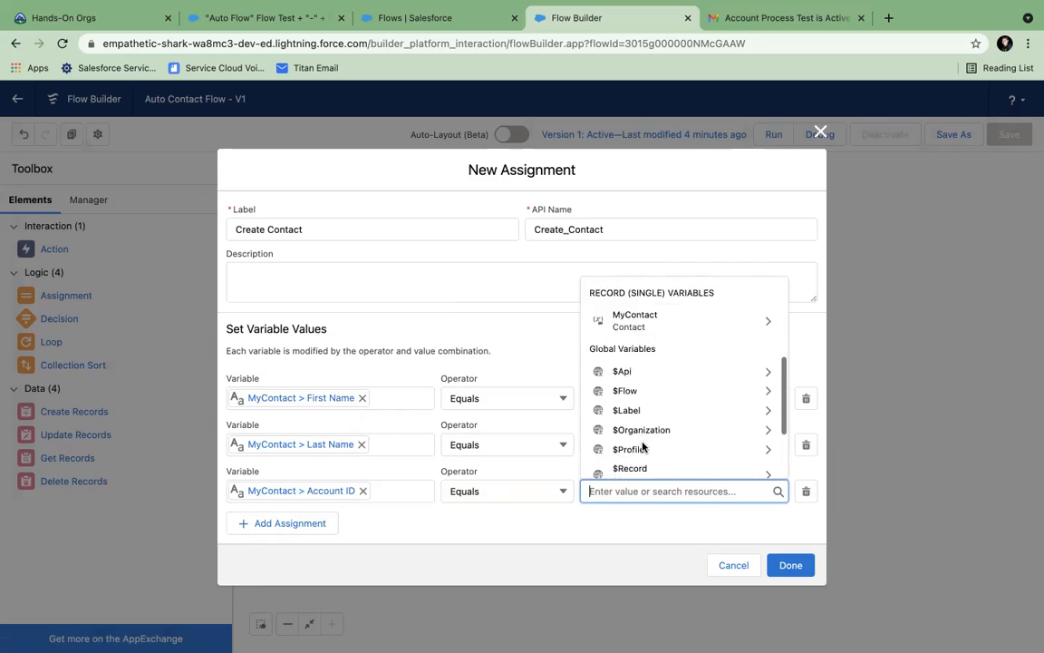
click(638, 444)
text(.id)
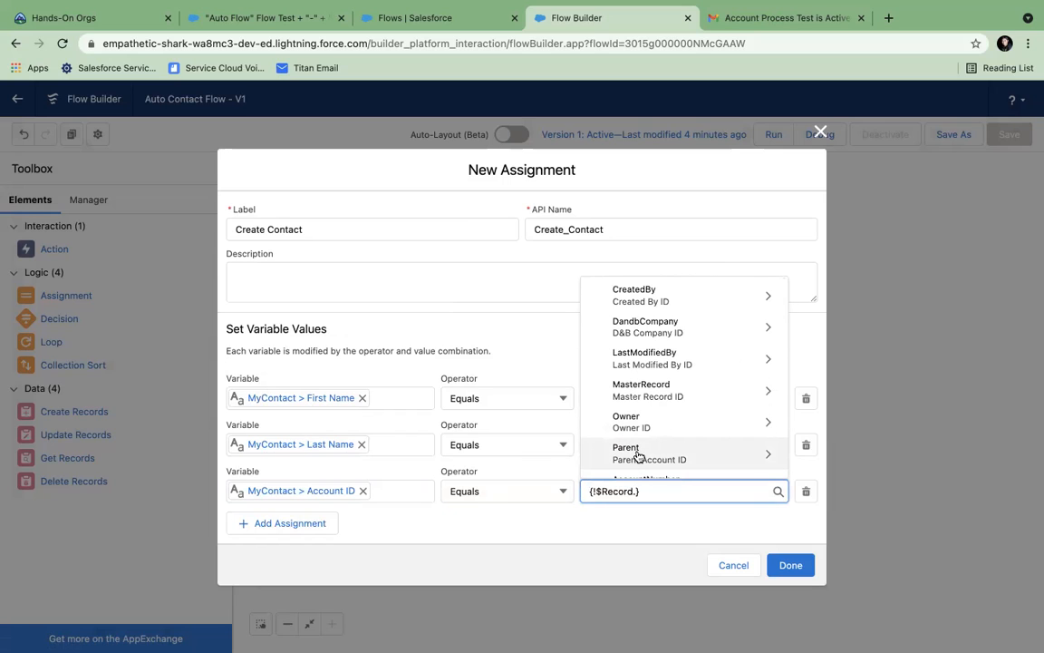
scroll(604, 415, down, 4)
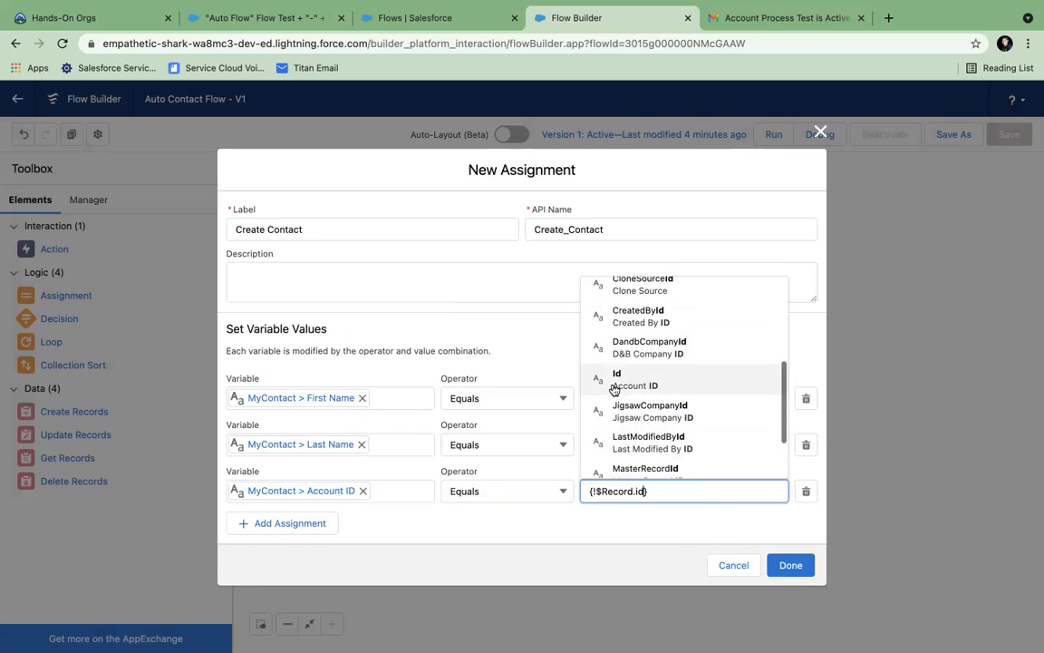
click(614, 379)
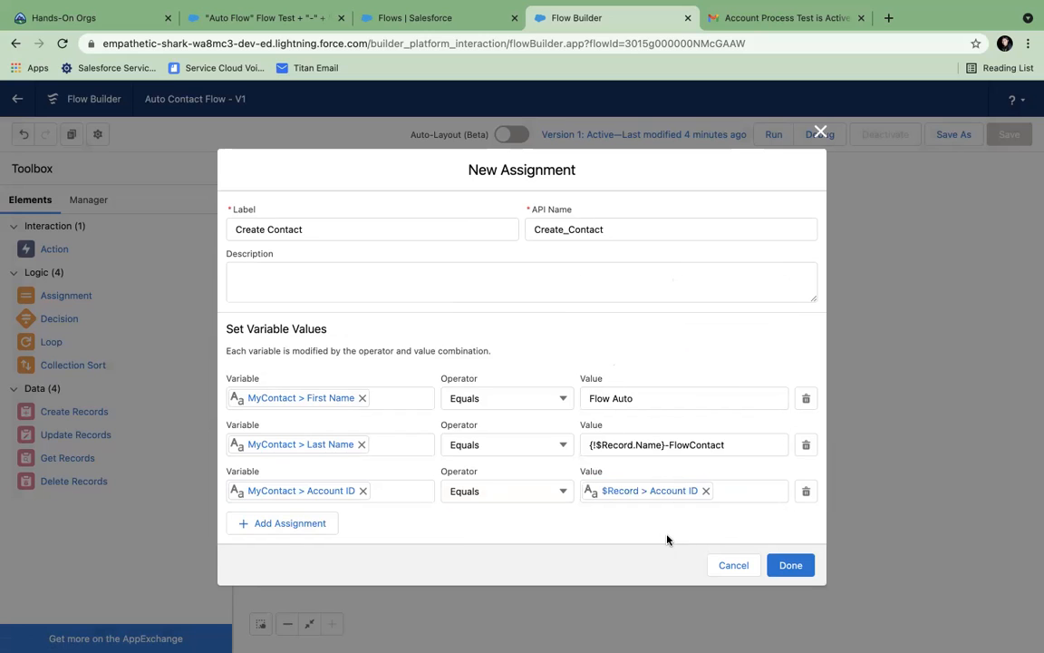
- Connect Start to the Create Contact assignment, and the assignment to Auto Contact
click(790, 565)
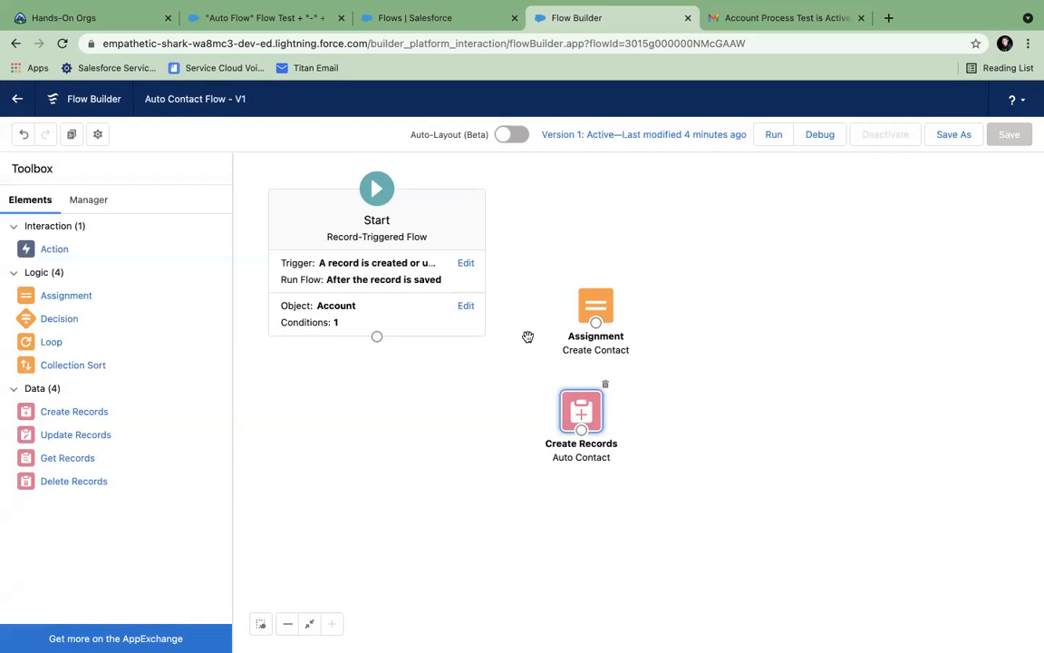
drag(377, 336, 588, 418)
click(938, 137)
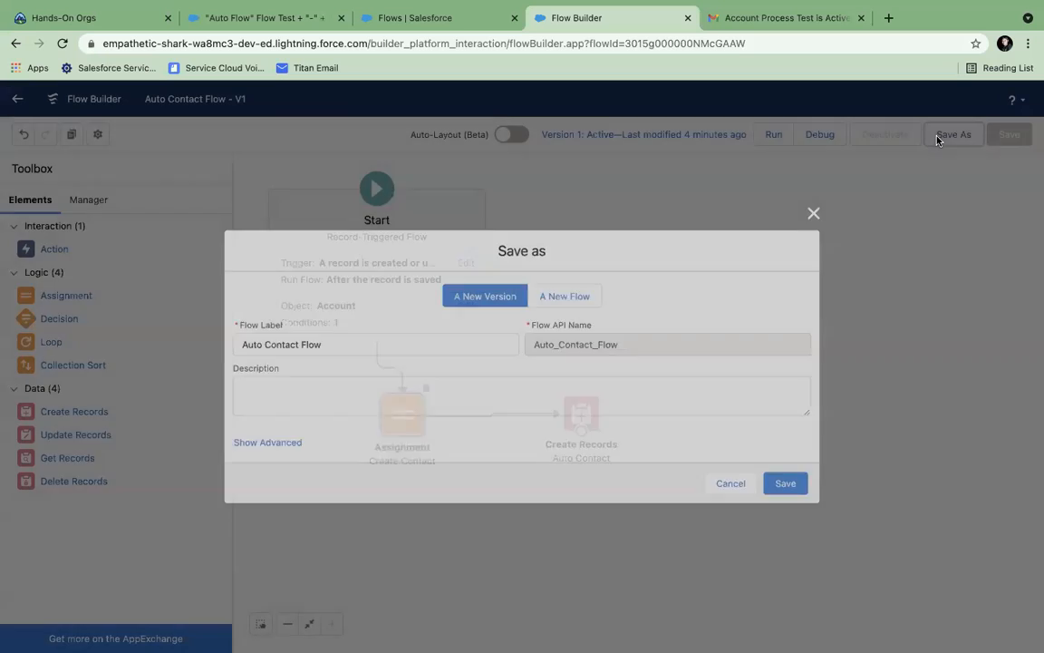
- Save the flow as Version 2 and activate it
click(786, 486)
click(893, 134)
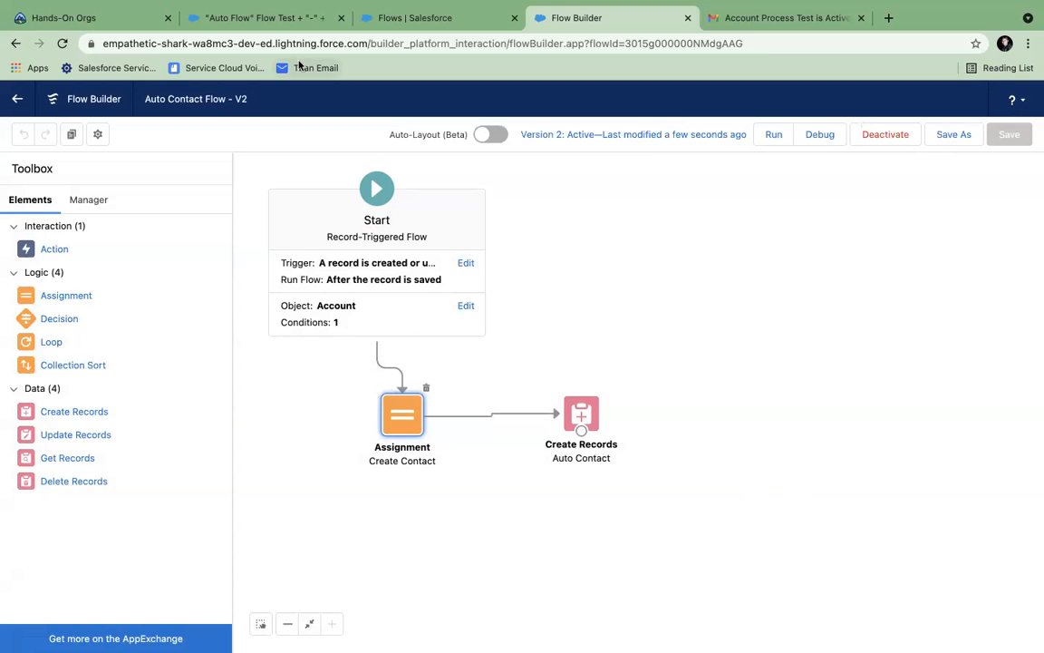
click(272, 18)
- Create a new account named 'Test Account' with Active set to Yes
click(478, 138)
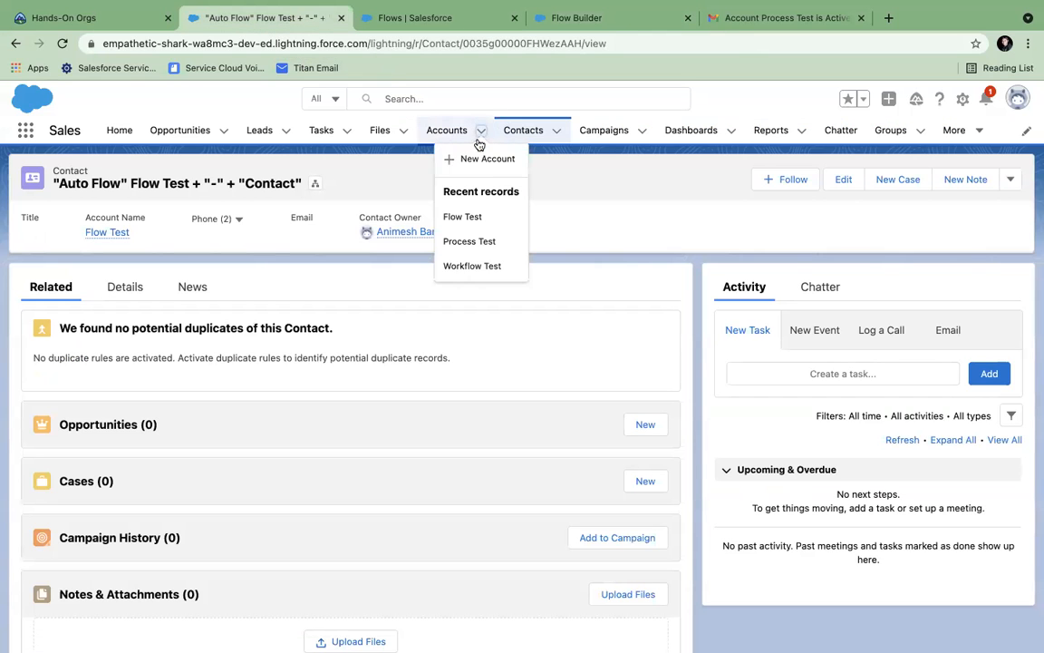
click(474, 224)
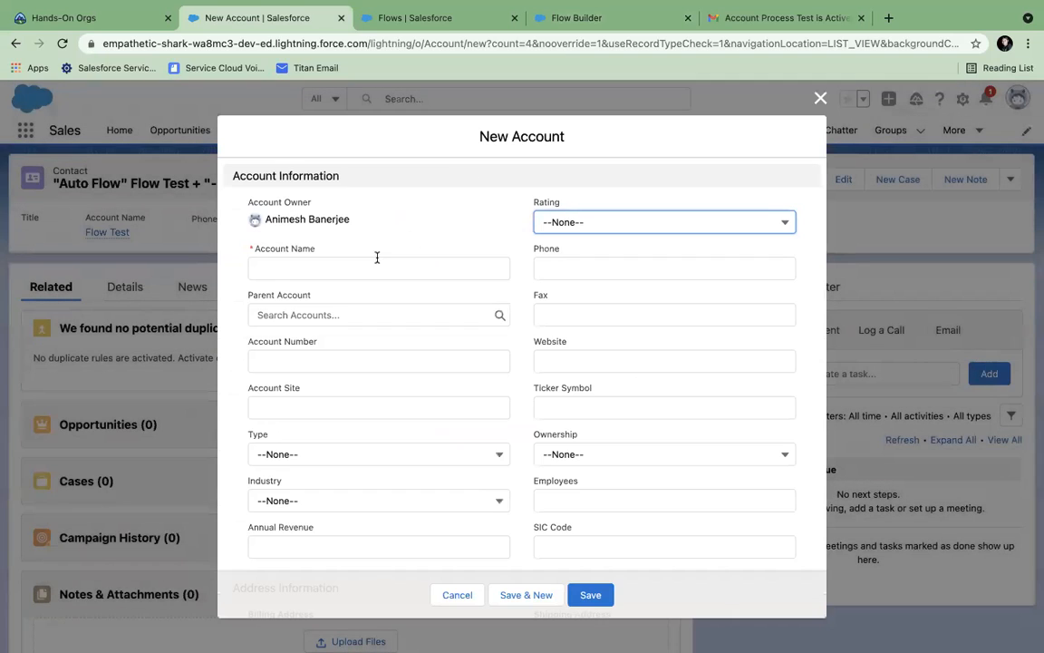
click(293, 271)
text(Test Account)
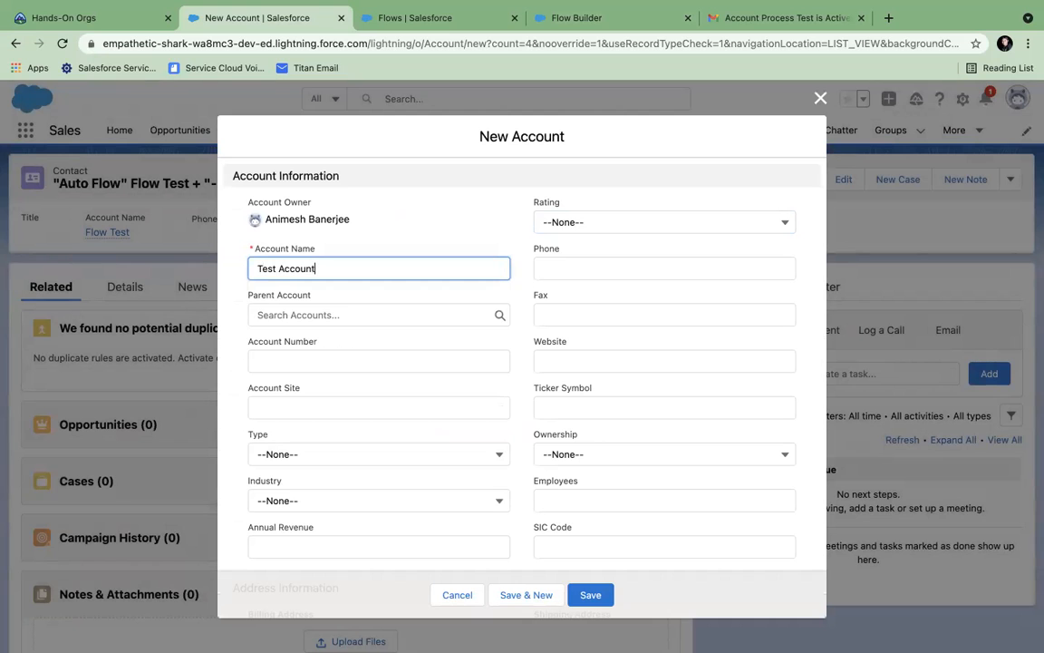
scroll(365, 339, down, 10)
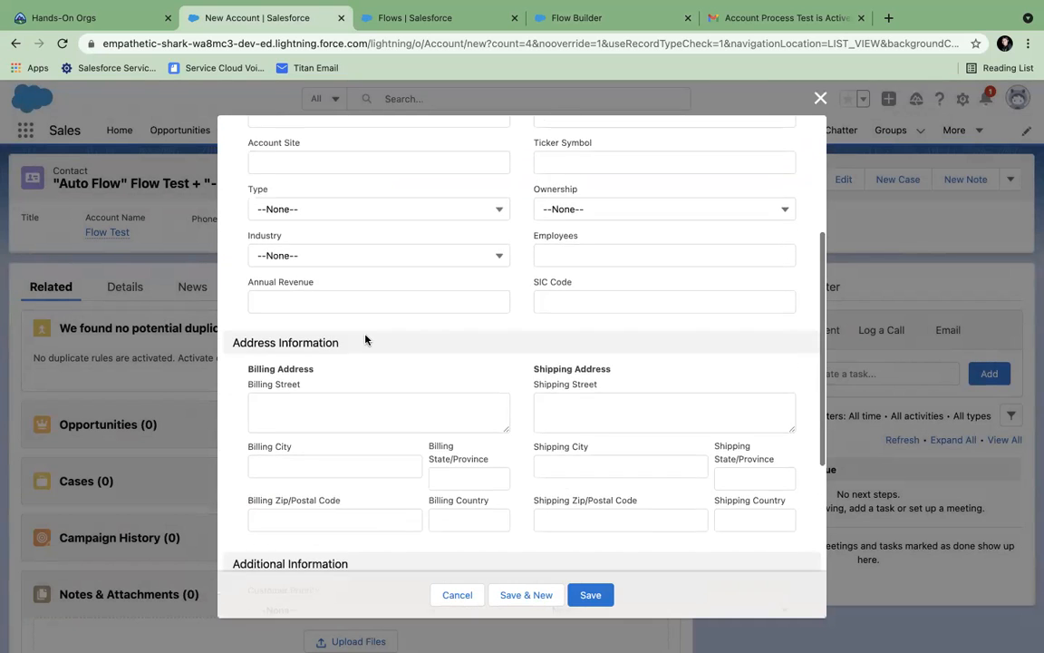
click(322, 428)
click(310, 509)
click(590, 595)
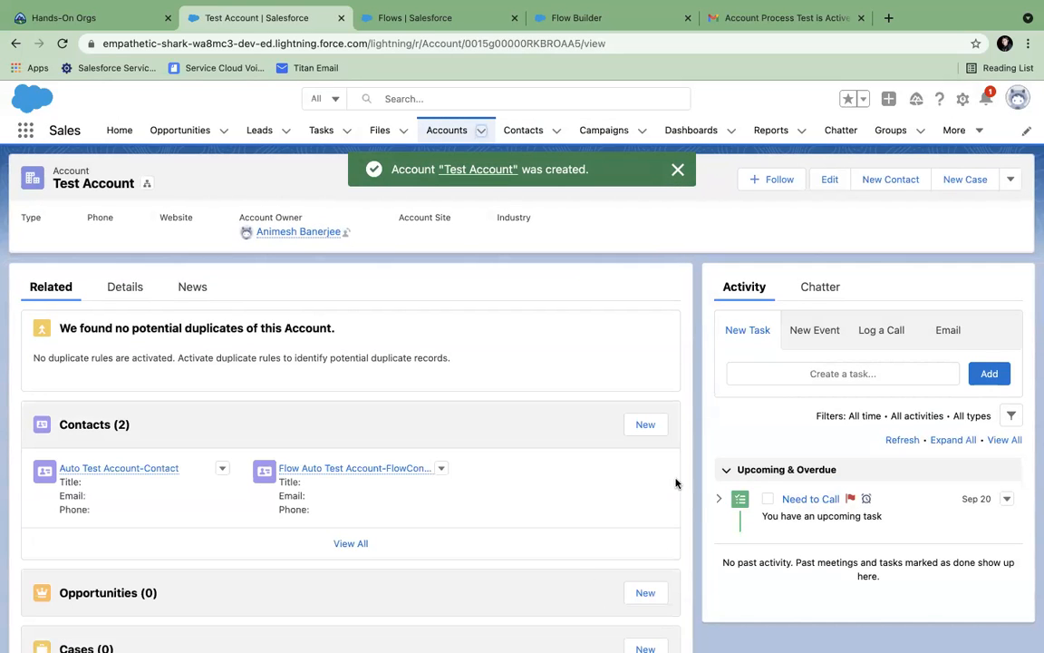
- Open the account's Flow Auto Test Account-FlowContact contact, then return to the Setup Flows list
click(350, 543)
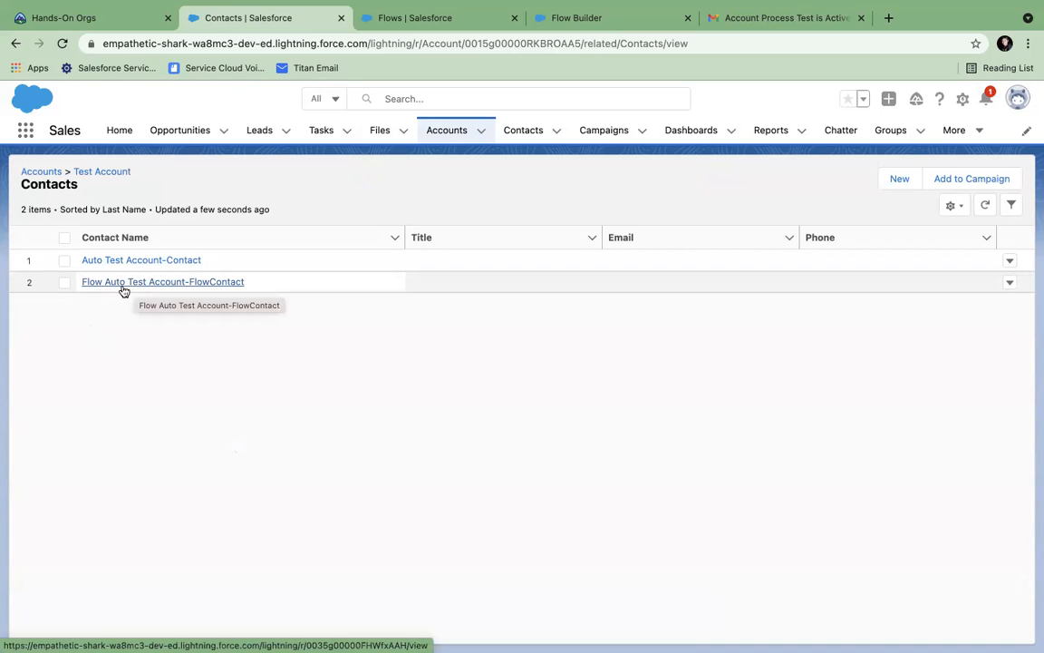
click(238, 290)
scroll(320, 419, down, 2)
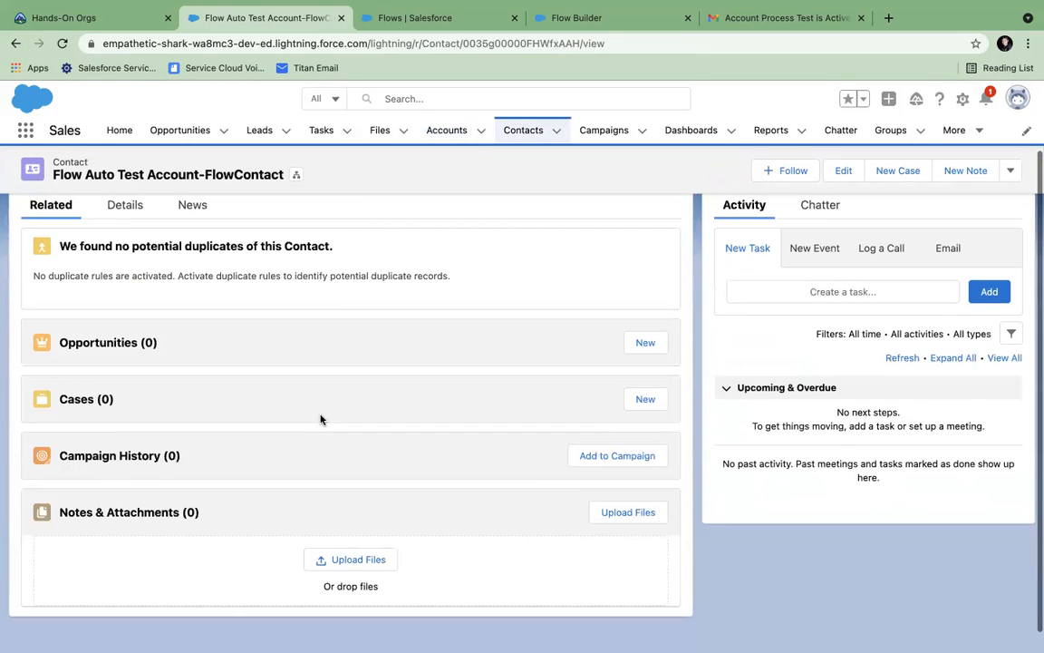
click(410, 20)
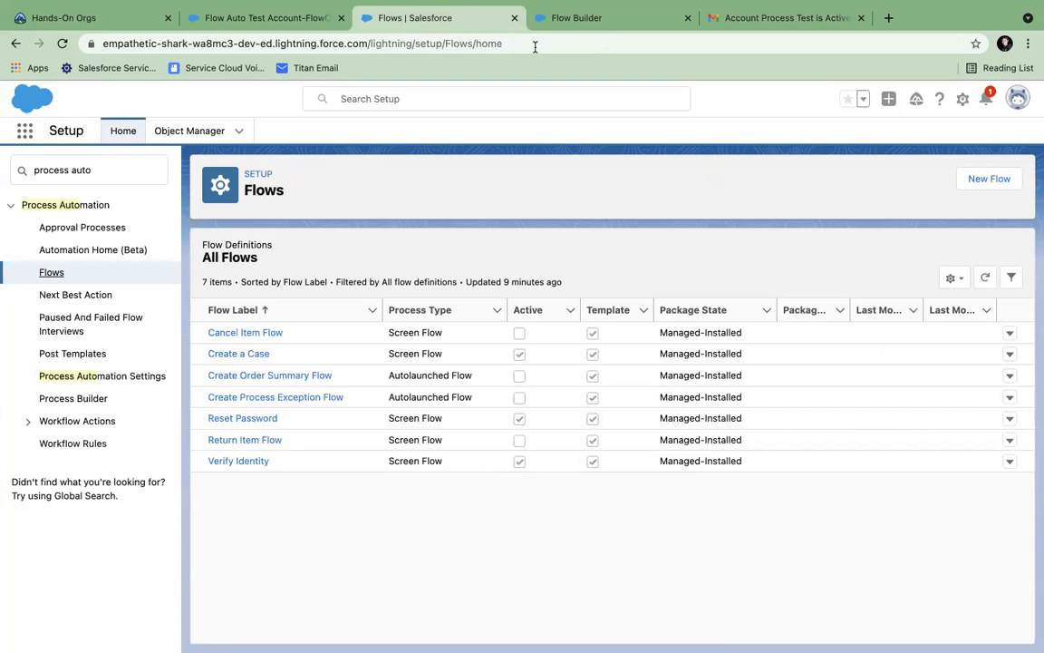
- Switch back to the Auto Contact Flow - V2 tab in Flow Builder
click(557, 18)
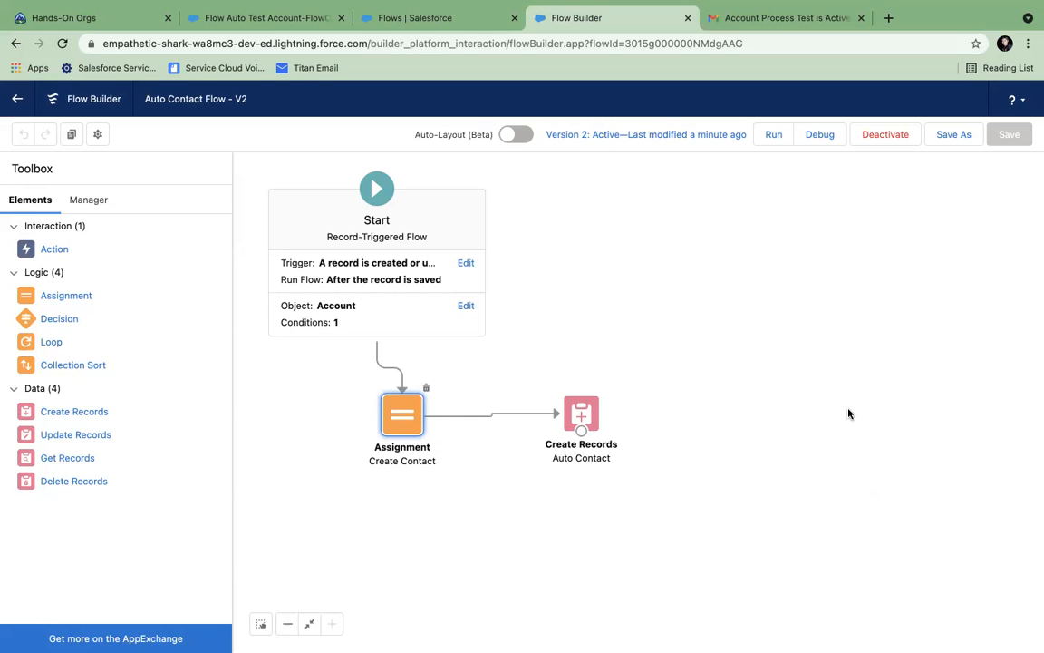
- Go to trailhead.salesforce.com in a new tab and search for 'flow'
click(888, 17)
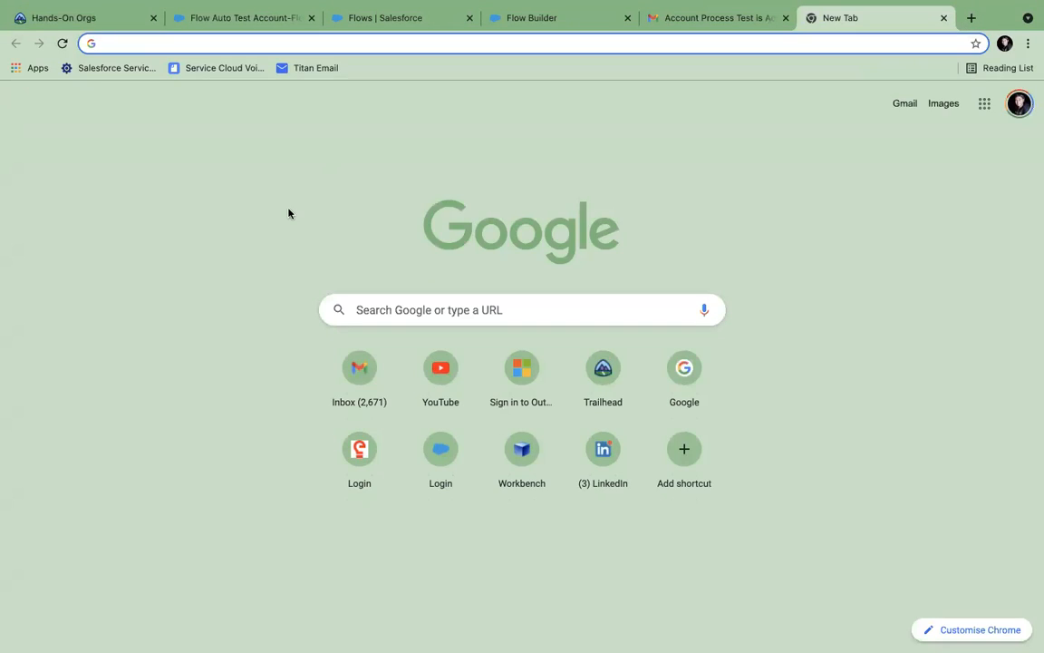
text(tra)
key(Return)
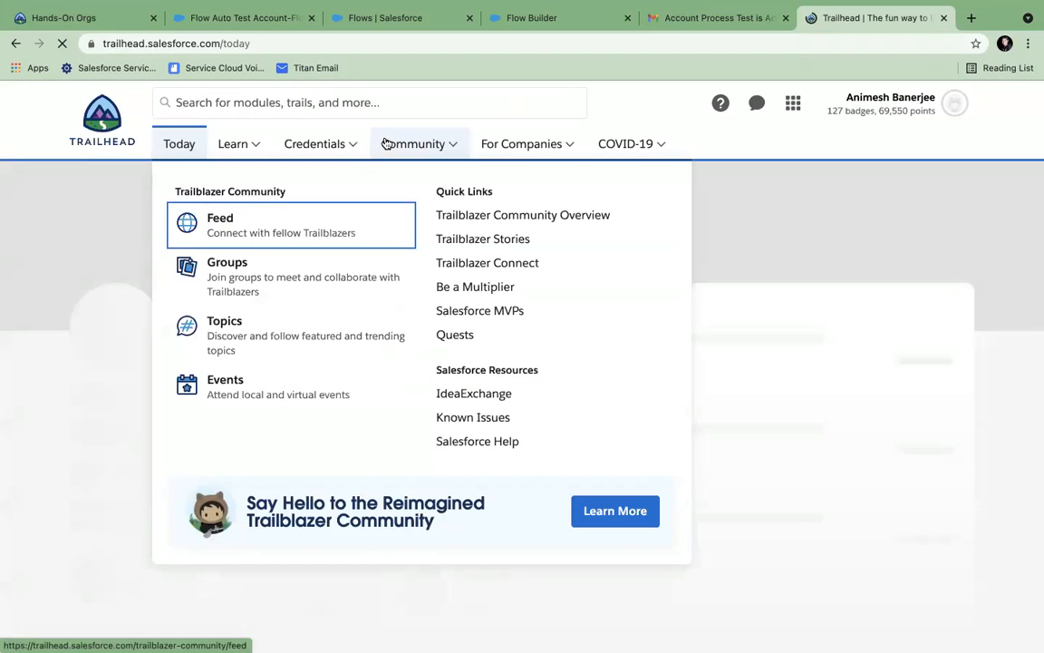
click(272, 102)
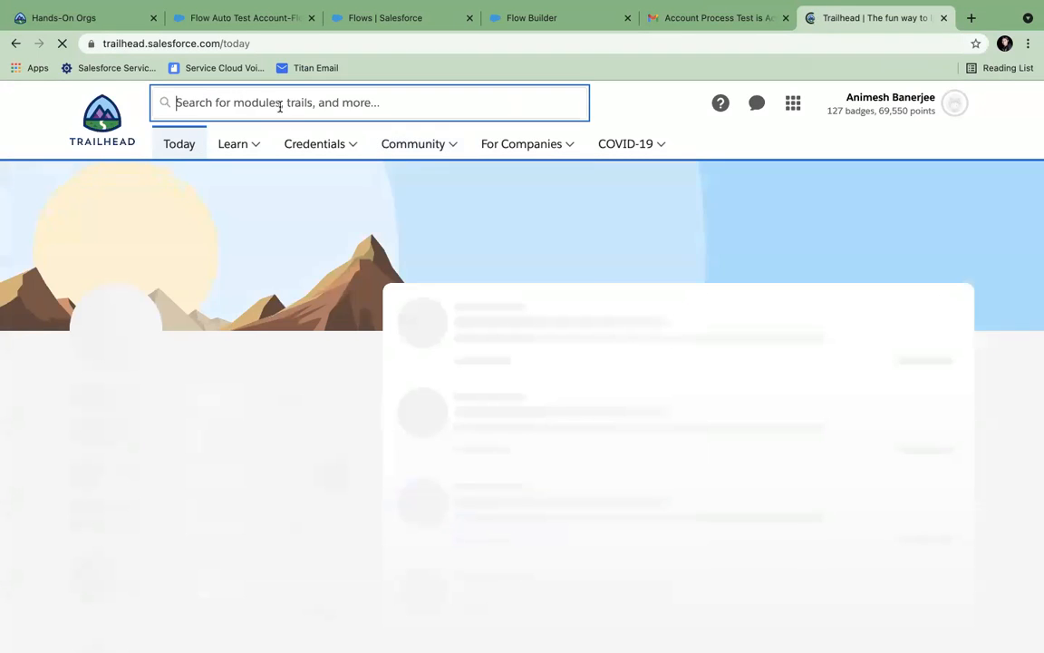
text(flow)
key(Return)
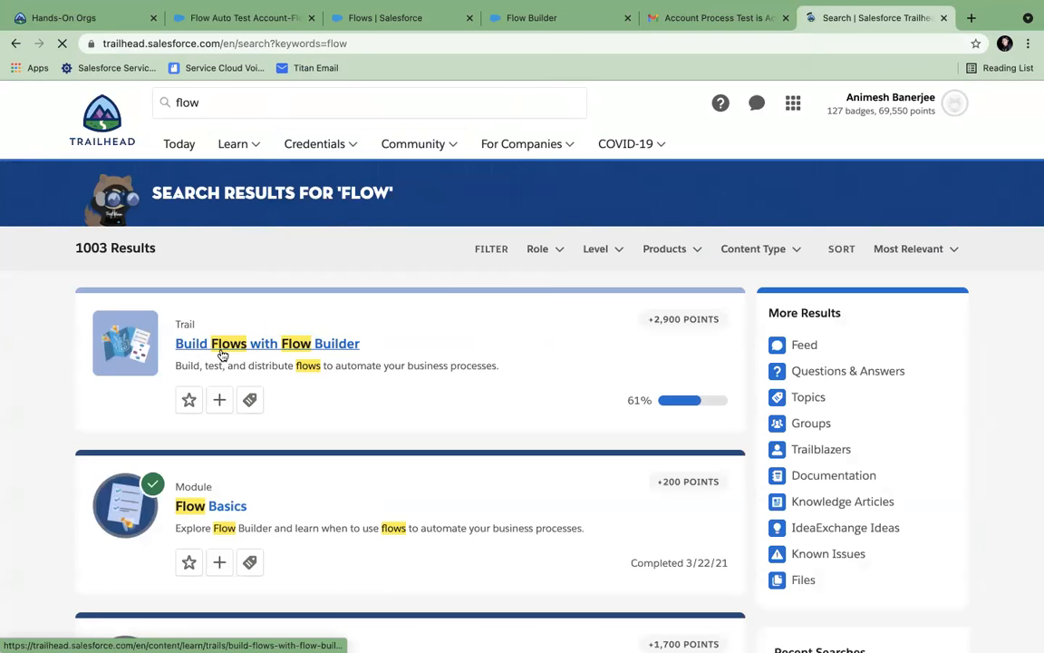
- Scroll through the flow search results, selecting the Trail and Project content-type labels
double_click(179, 328)
scroll(179, 326, down, 5)
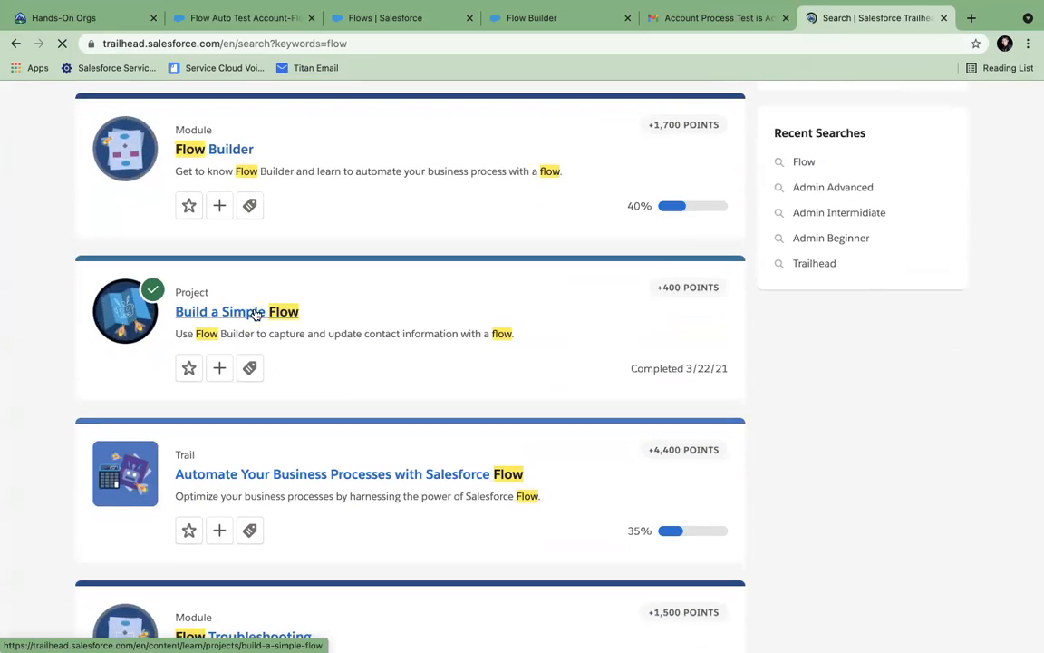
double_click(179, 291)
scroll(179, 286, down, 1)
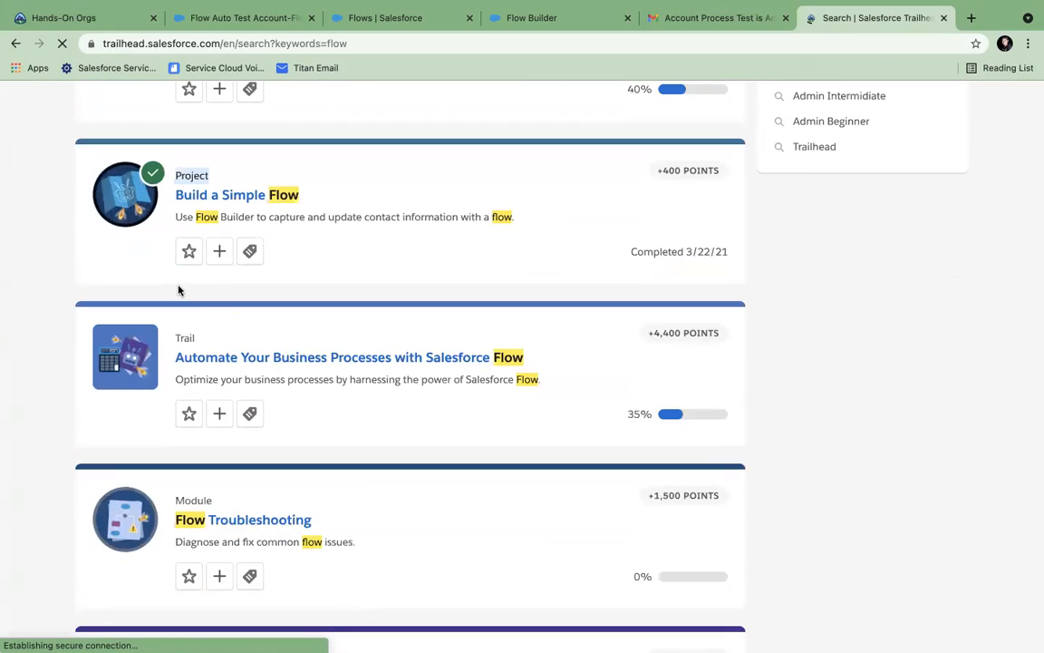
double_click(191, 339)
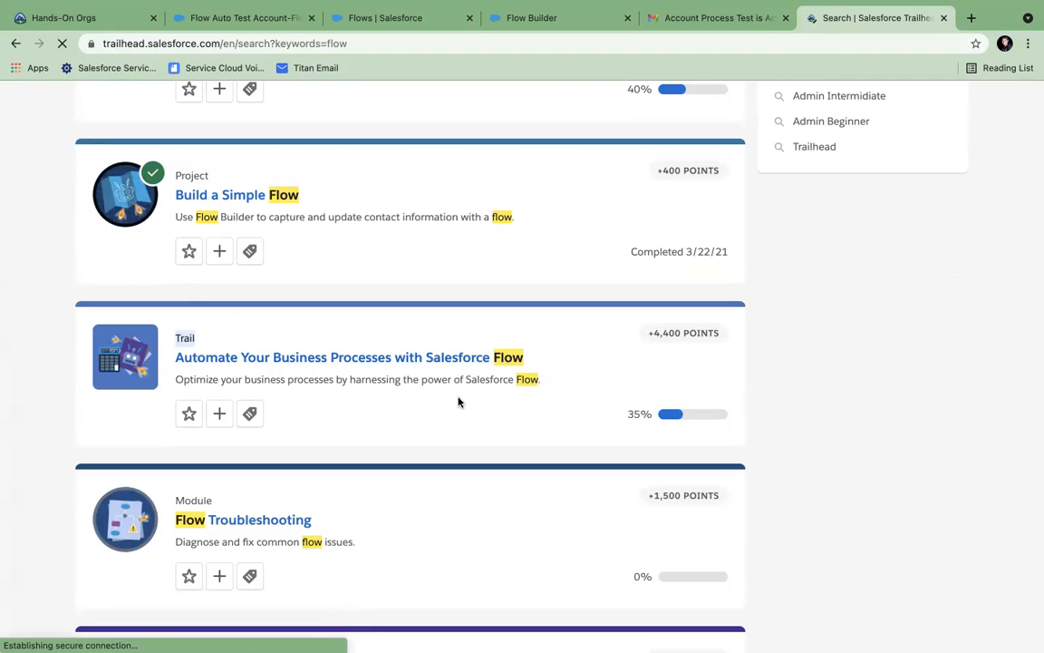
scroll(410, 410, down, 2)
scroll(408, 410, down, 5)
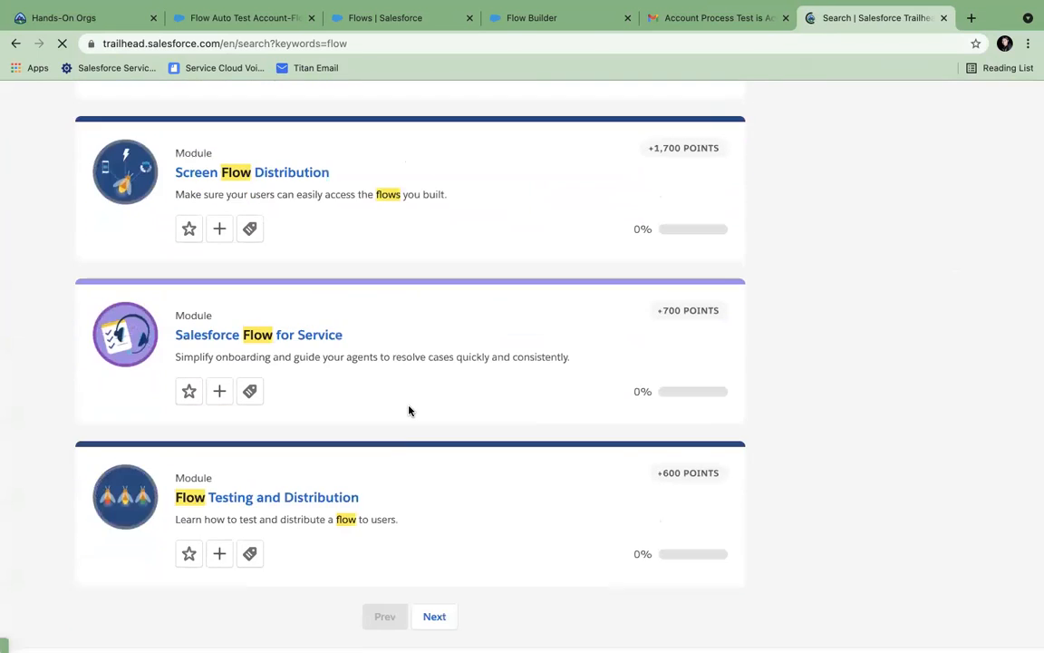
scroll(407, 410, up, 10)
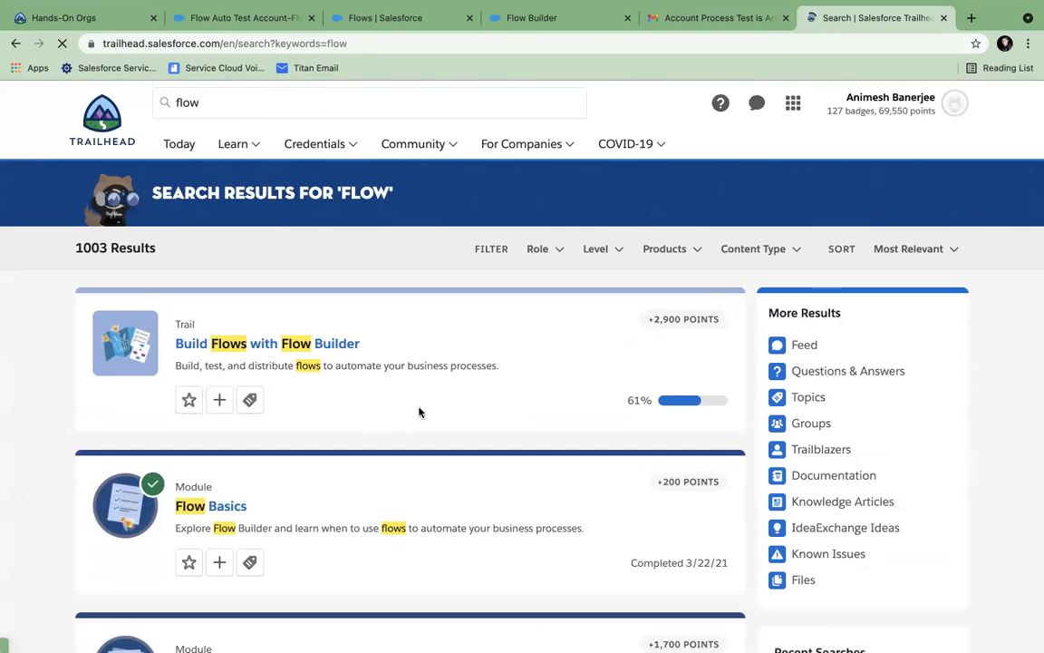
scroll(419, 413, down, 3)
scroll(418, 412, up, 3)
- Create a new Screen Flow from the Setup Flows list in Freeform layout
click(527, 20)
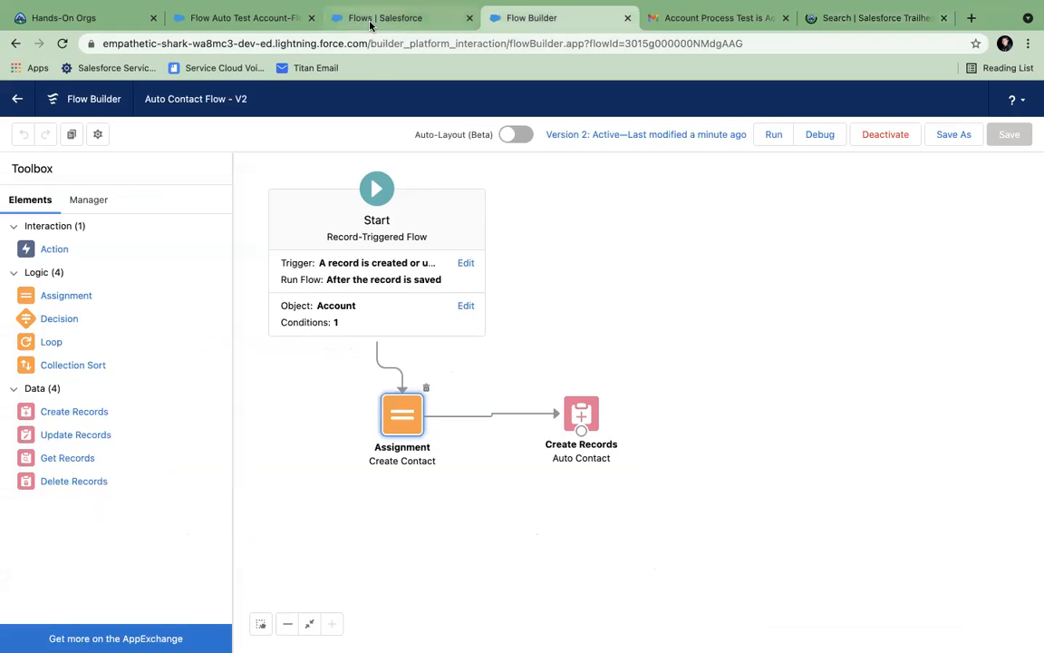
click(337, 22)
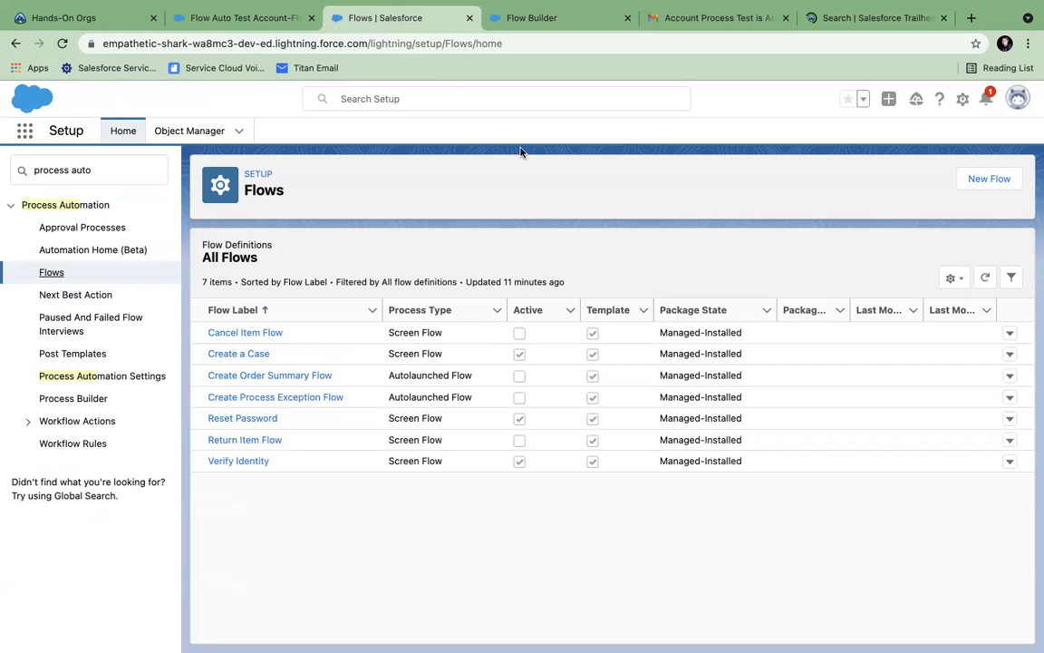
click(977, 181)
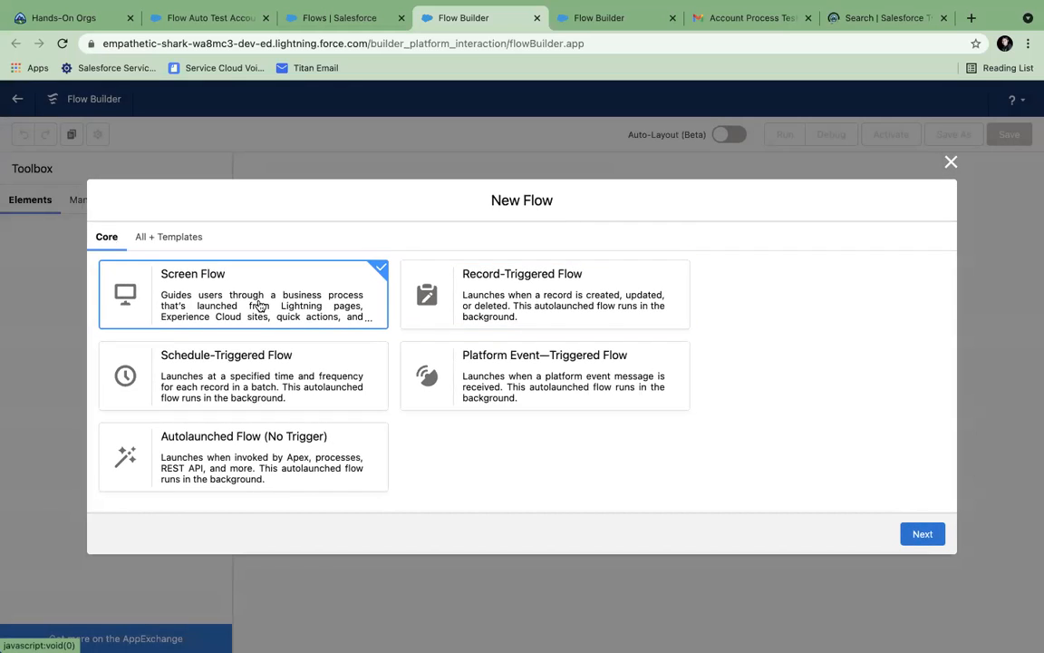
click(921, 534)
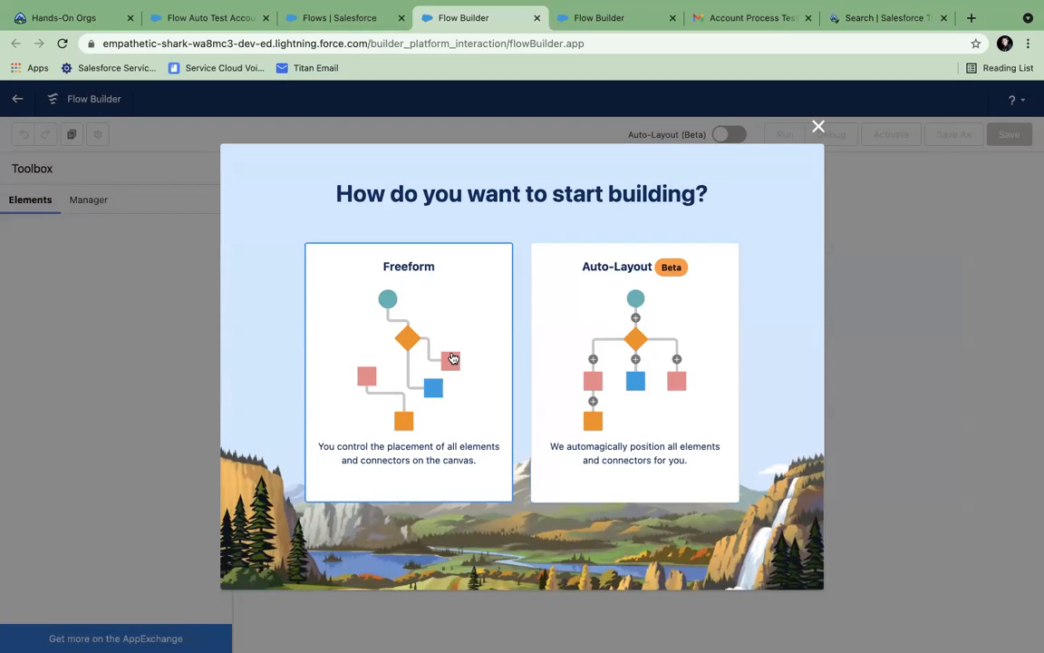
click(449, 357)
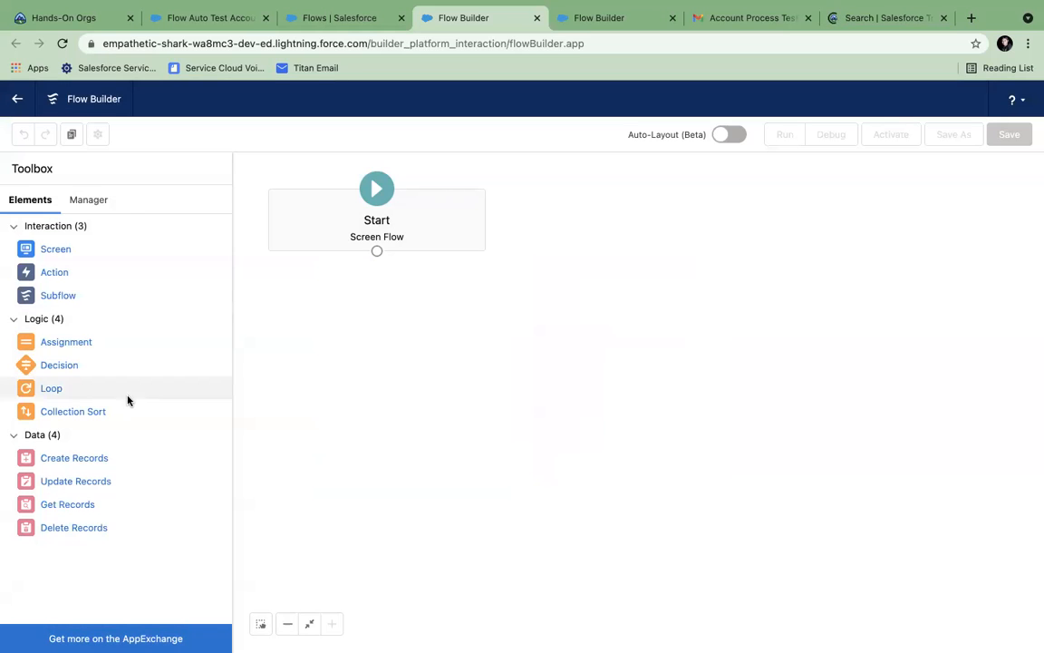
- Add a screen element and place a Name input component on it
drag(49, 254, 445, 334)
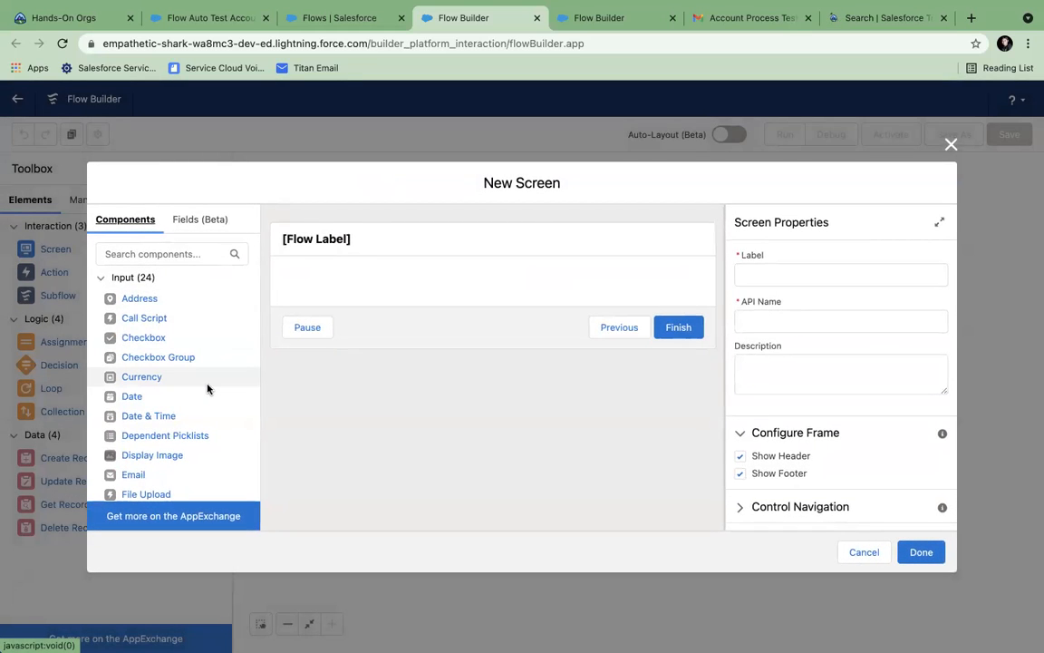
click(165, 254)
text(na)
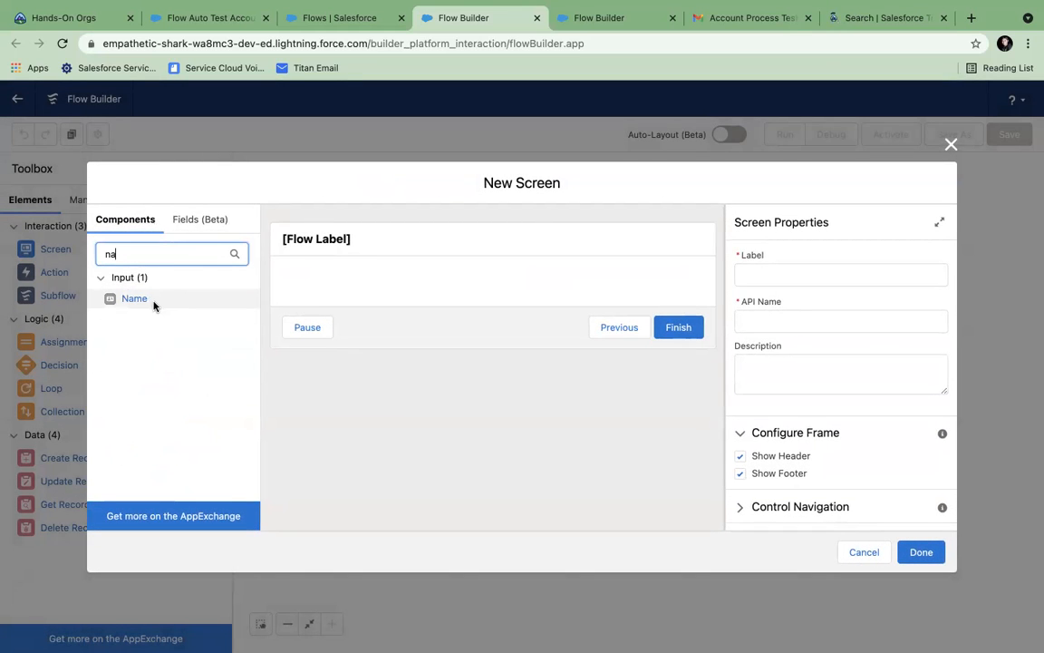
drag(134, 300, 327, 290)
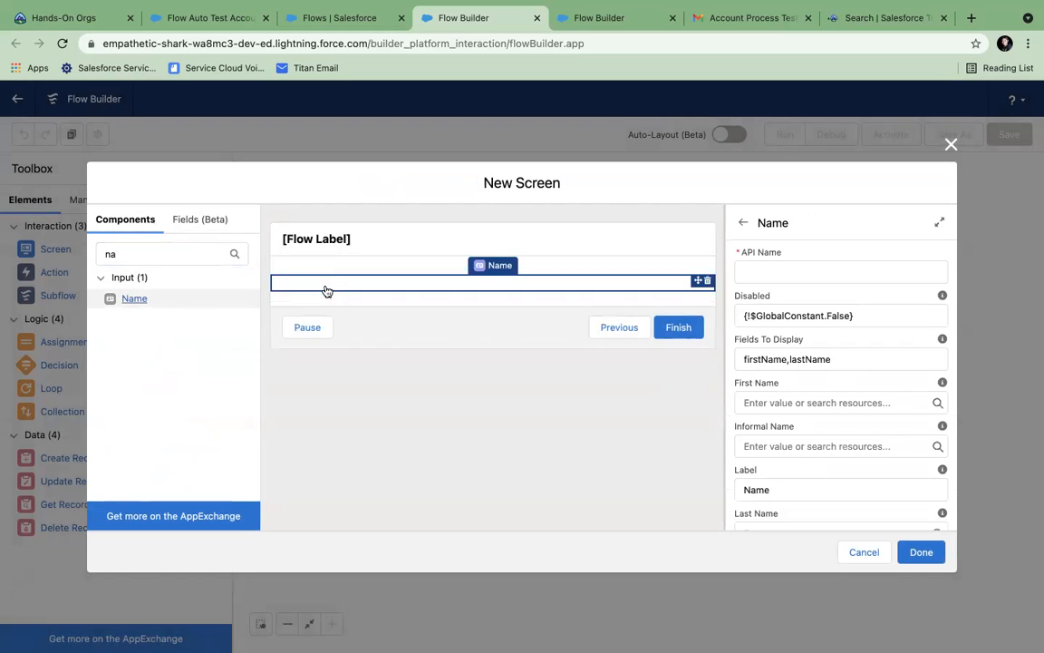
- Label the screen 'Contact Details', give the Name component API name Contact, and close it
click(323, 239)
click(761, 275)
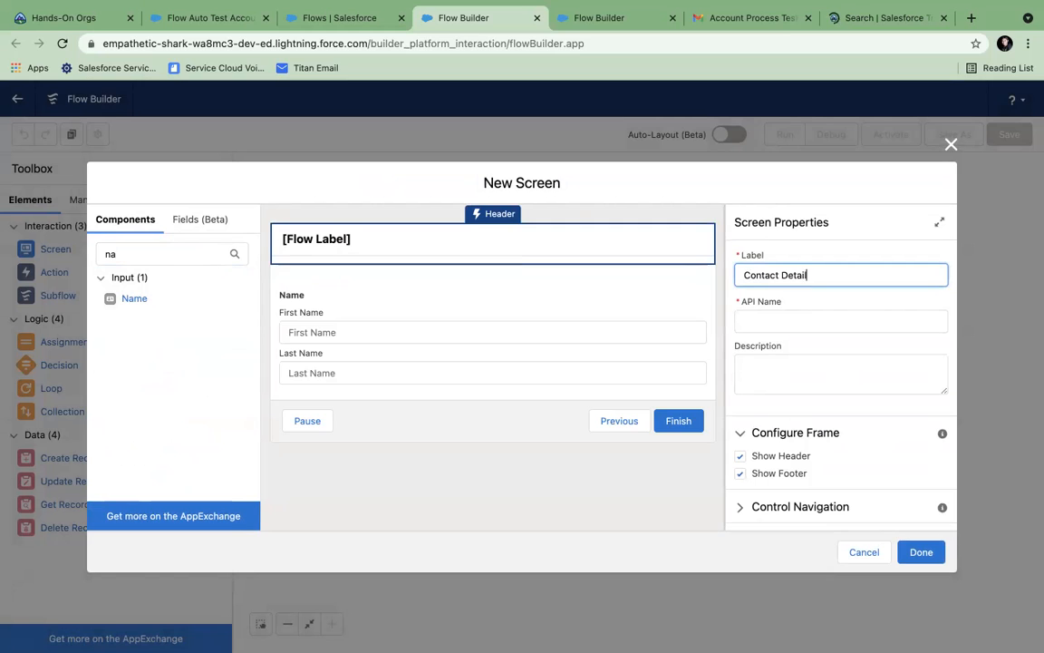
click(798, 307)
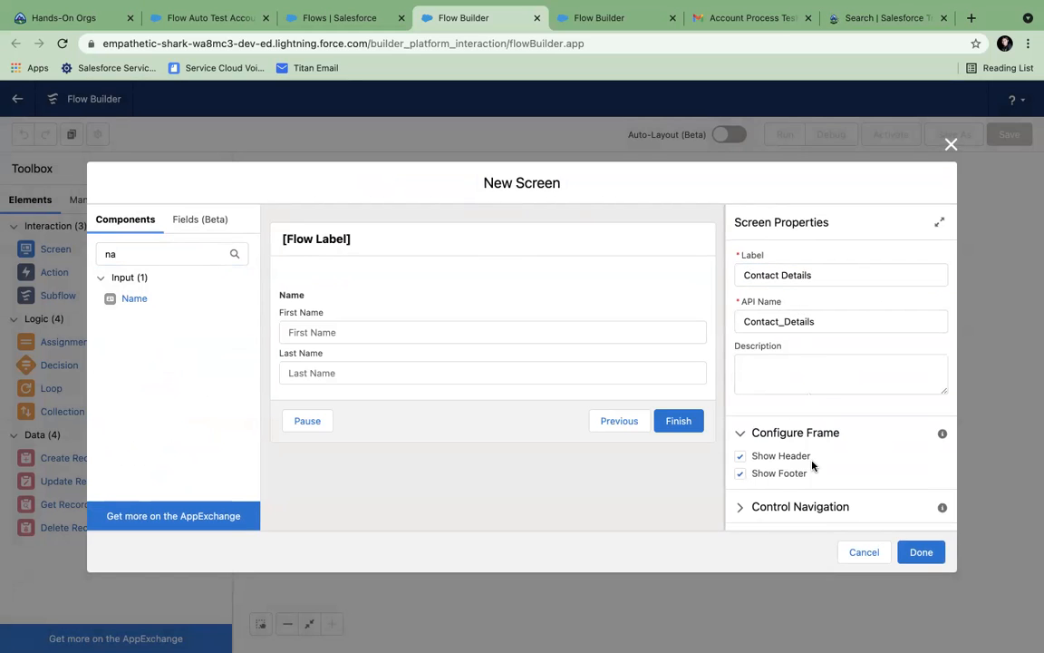
scroll(852, 490, down, 1)
click(921, 551)
click(396, 319)
click(807, 271)
text(Cona)
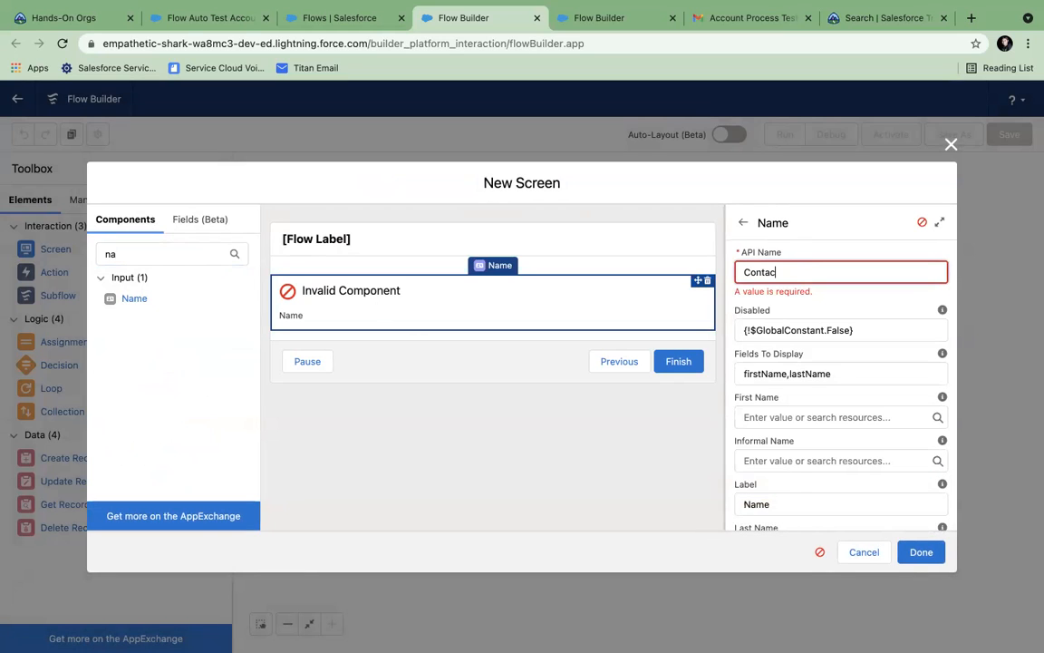
click(921, 551)
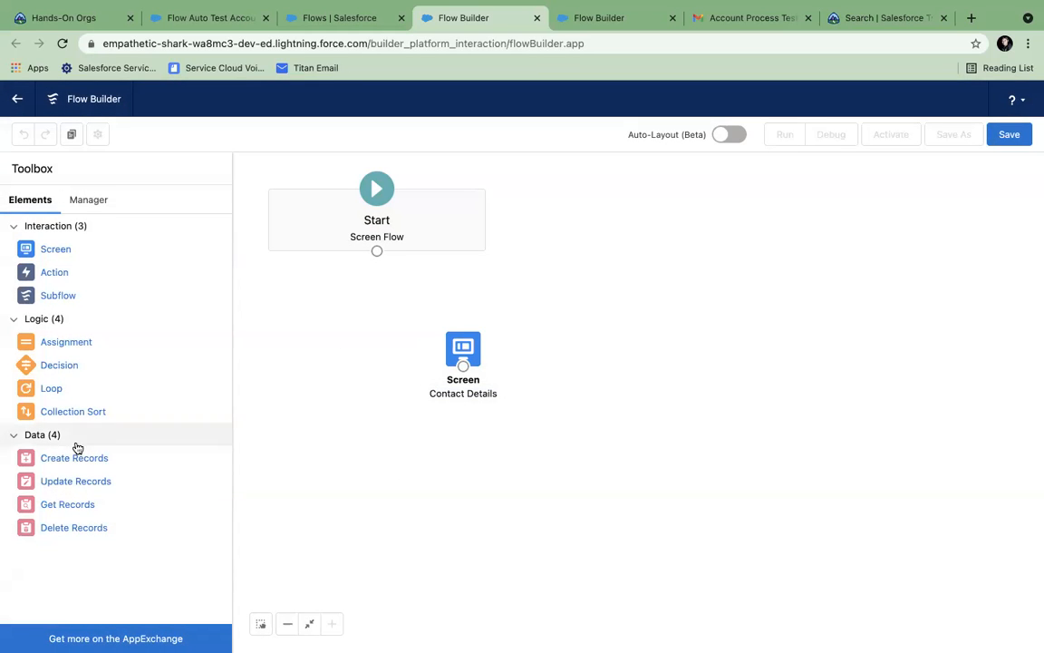
drag(67, 462, 677, 420)
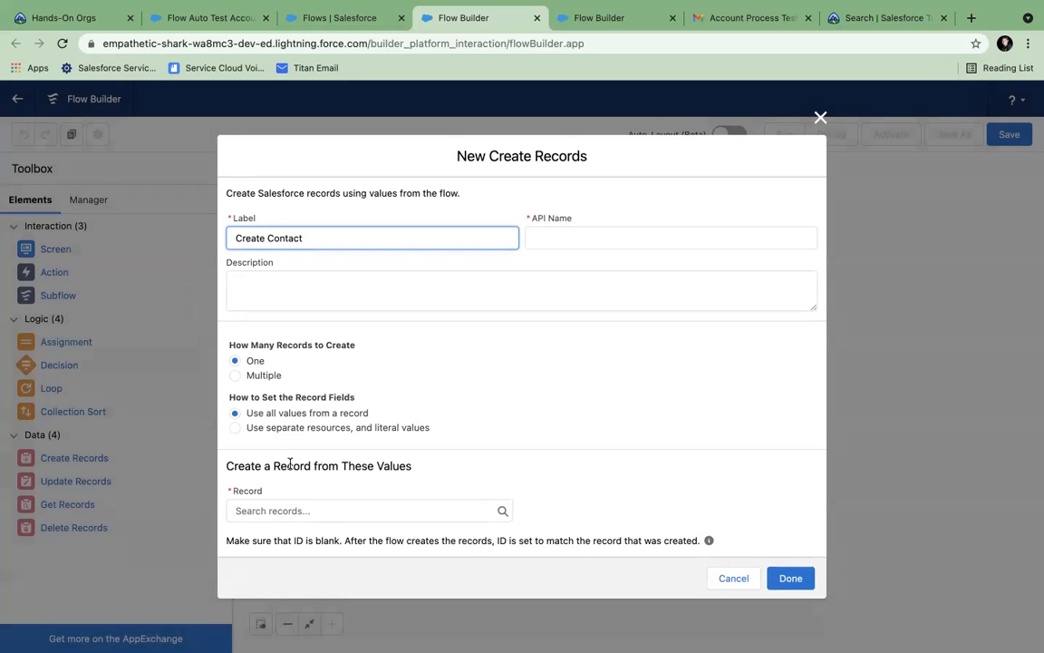
click(247, 479)
click(262, 510)
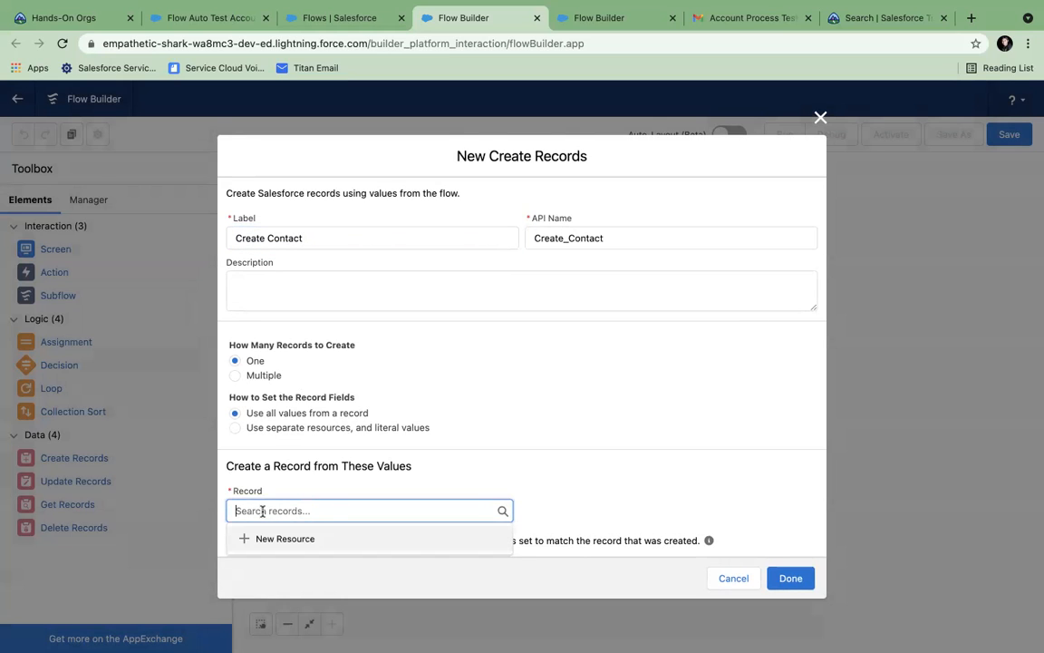
click(318, 496)
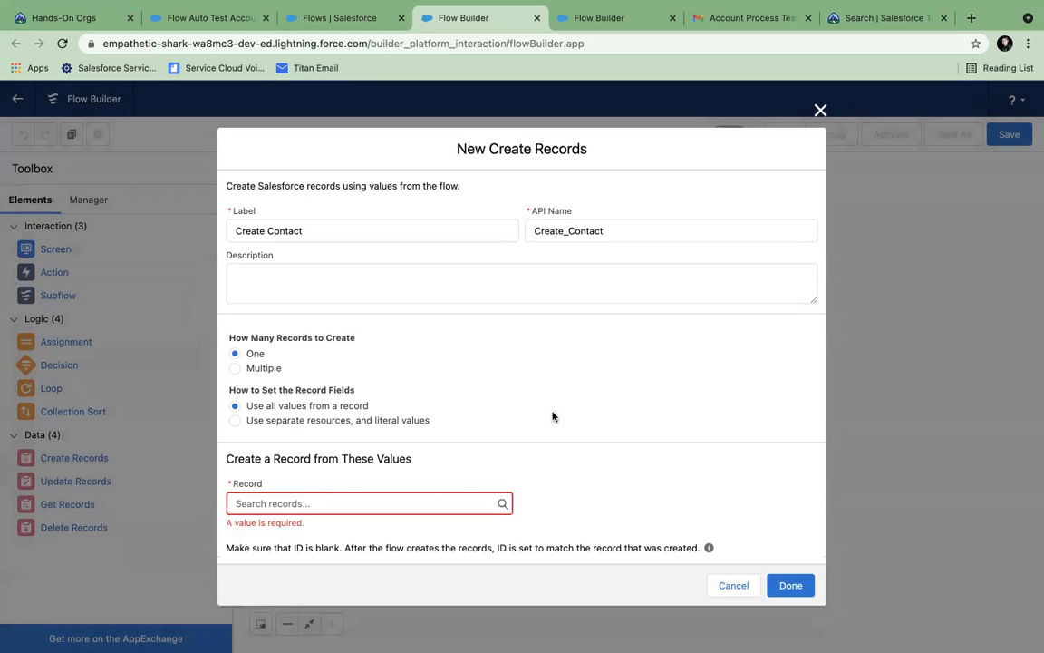
click(799, 588)
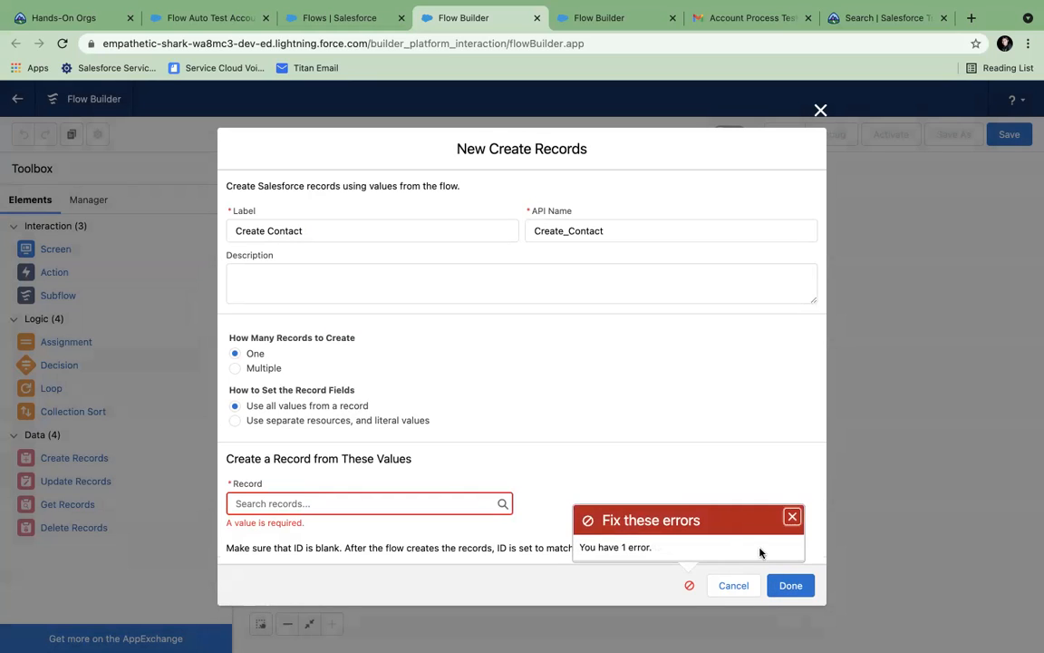
click(791, 517)
click(821, 110)
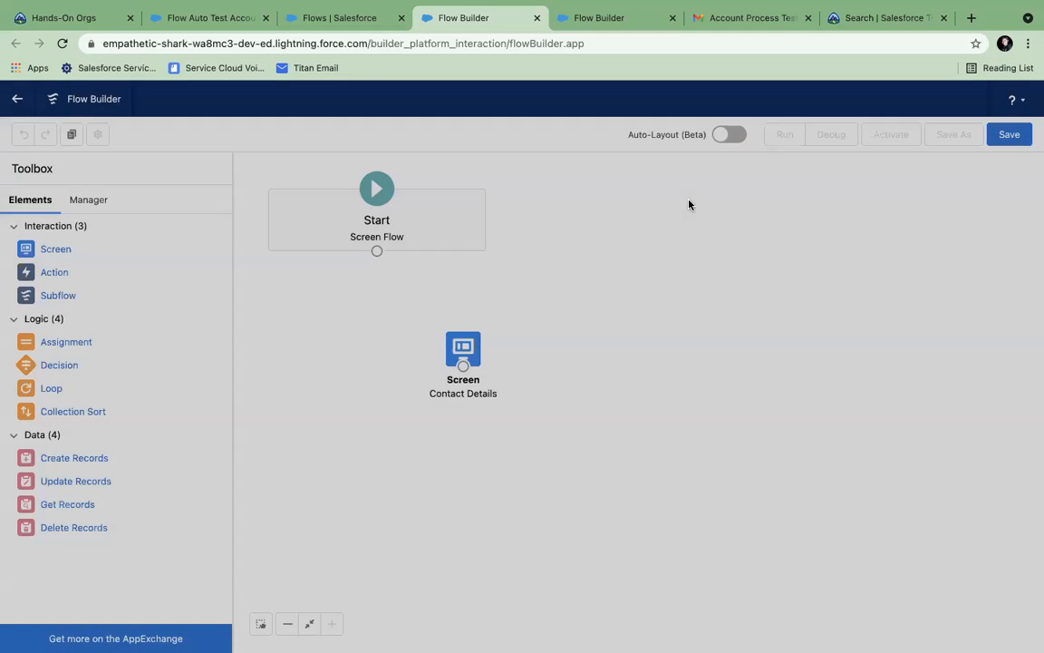
- Reopen Contact Details and review its help text, navigation, and Name component advanced and visibility settings
double_click(471, 341)
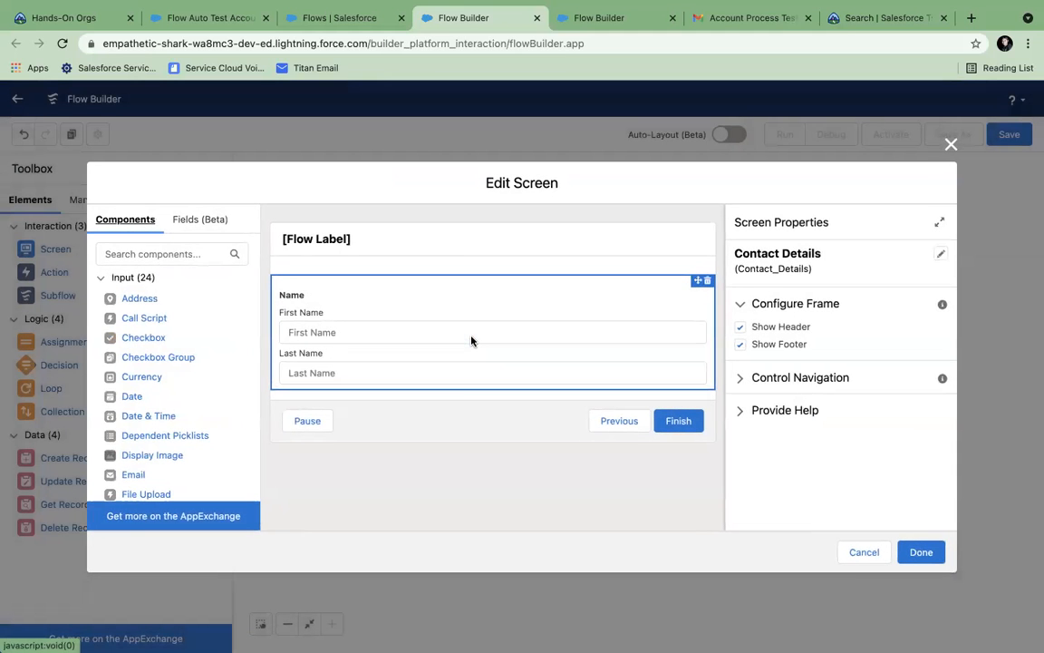
click(741, 410)
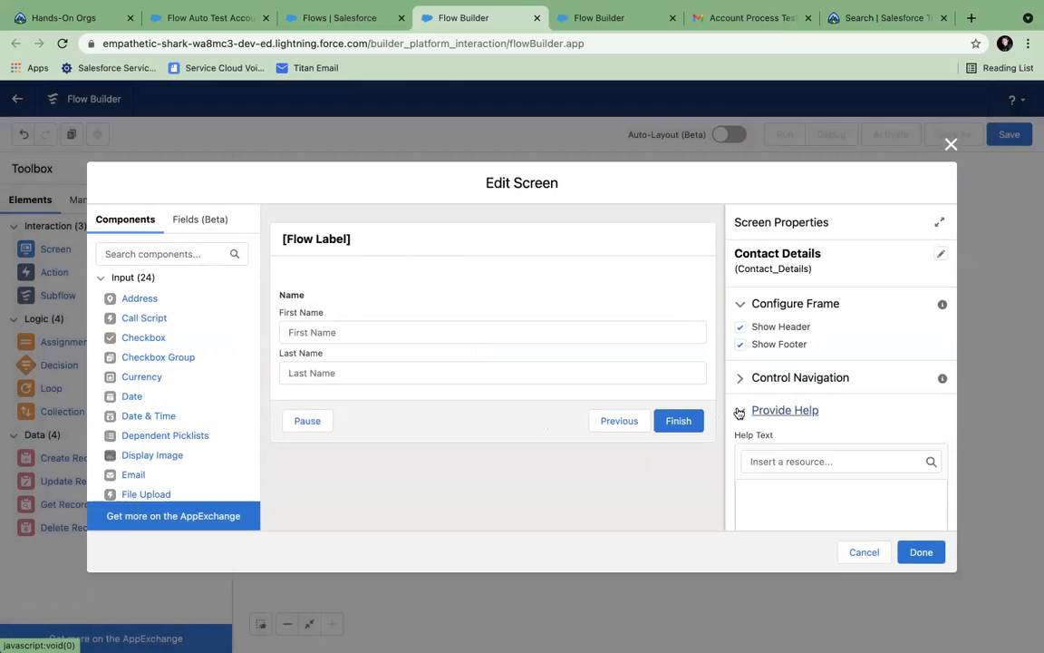
click(743, 379)
scroll(743, 382, down, 5)
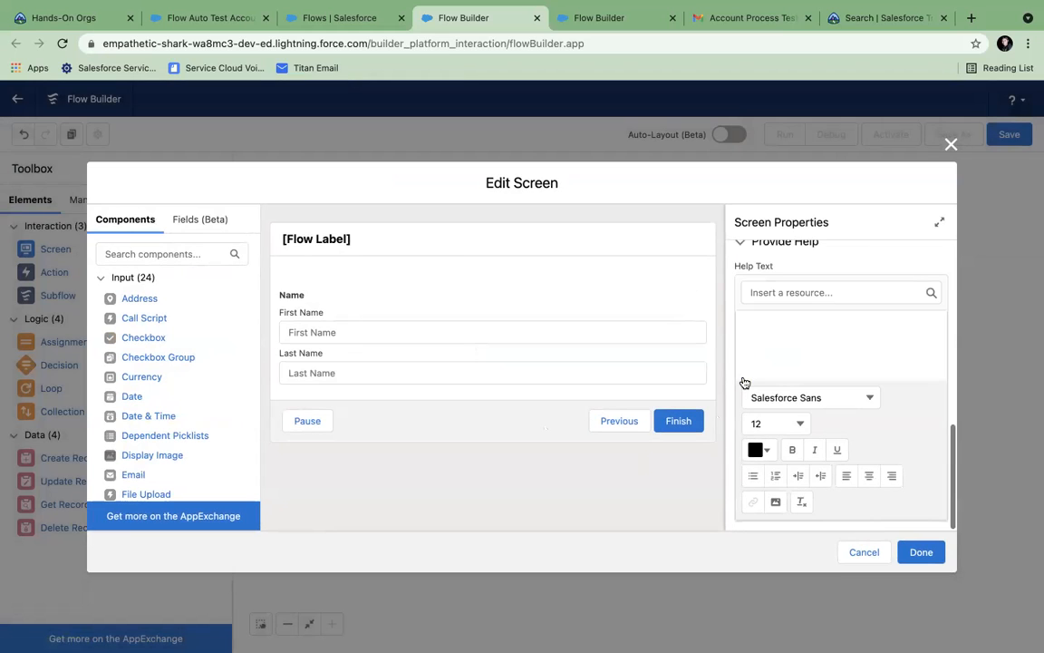
click(402, 308)
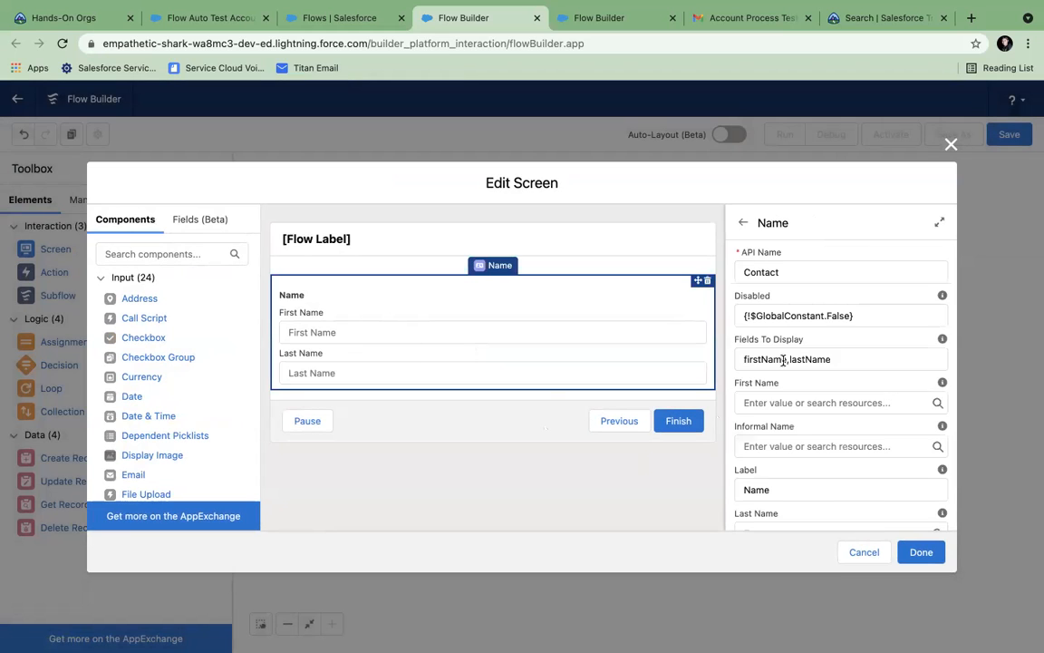
scroll(783, 360, down, 10)
click(743, 516)
scroll(843, 494, down, 3)
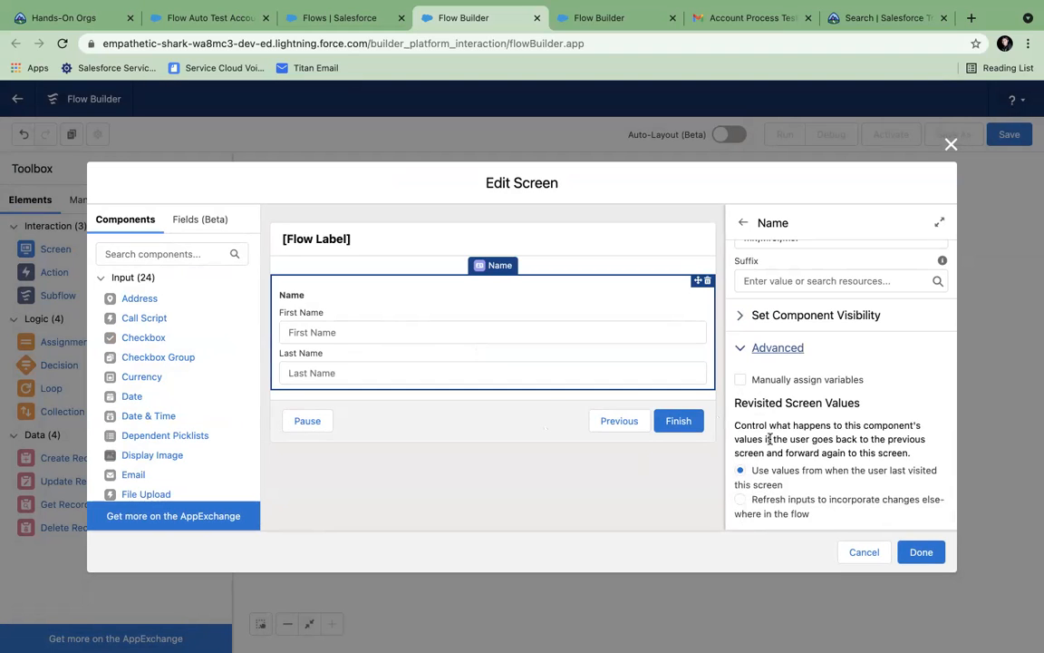
scroll(769, 439, up, 4)
click(741, 407)
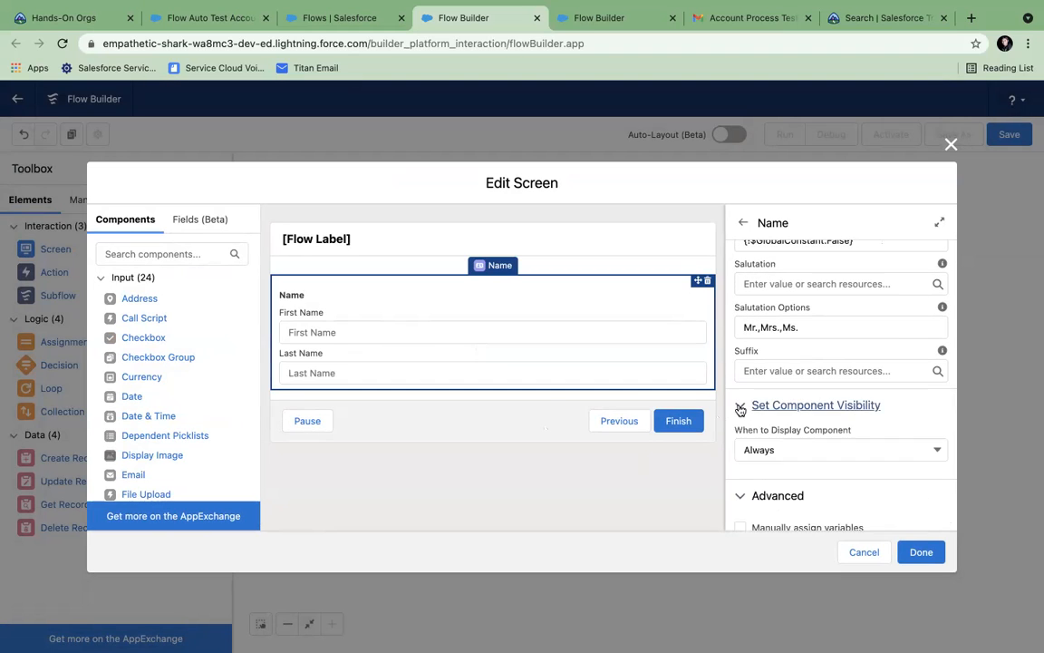
scroll(781, 455, down, 4)
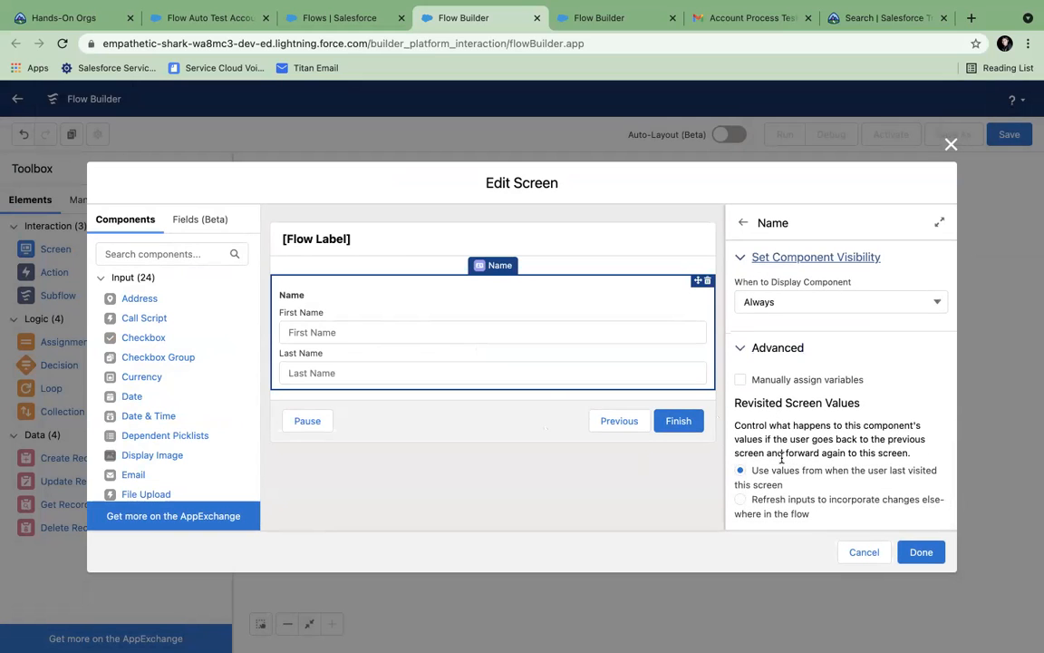
scroll(782, 459, up, 10)
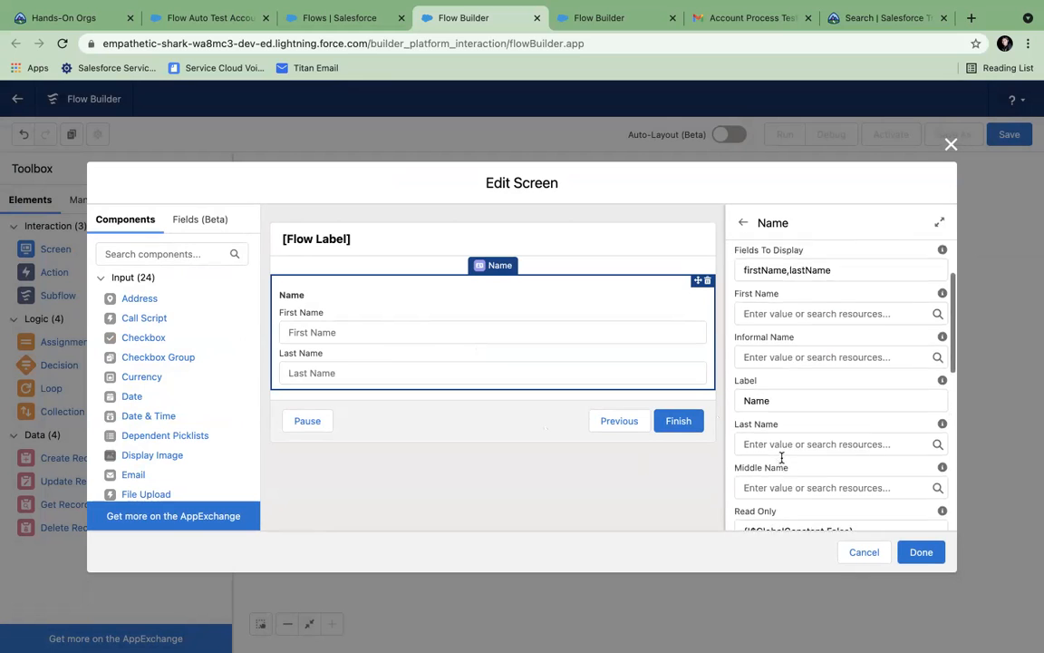
scroll(781, 459, up, 2)
scroll(781, 460, down, 10)
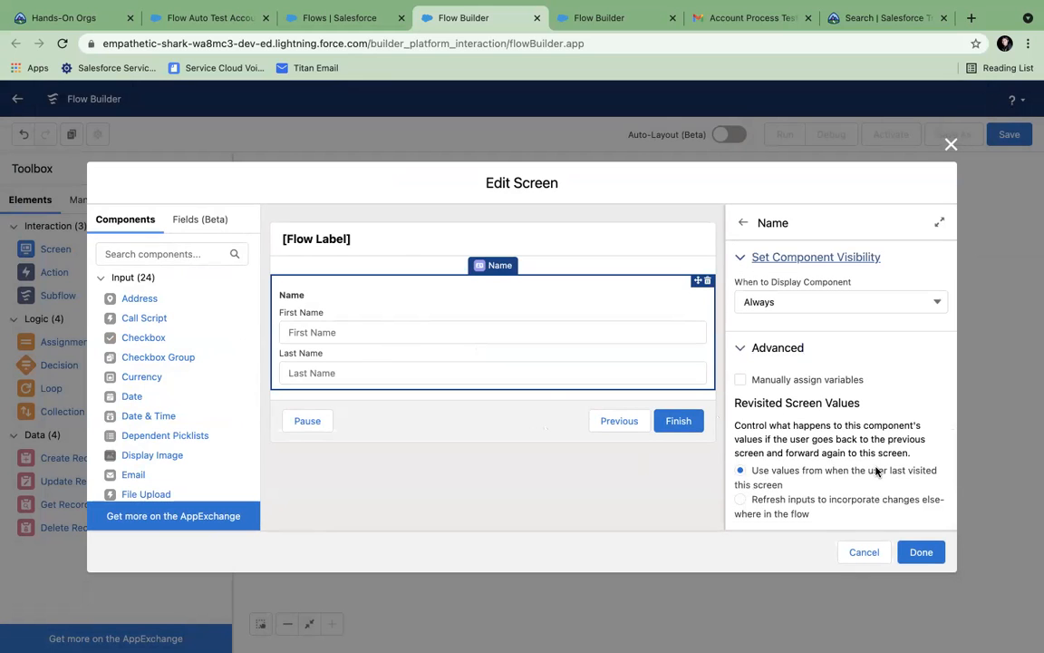
- Toggle manual variable assignment on then off for Name, confirm the deletion, and close the screen
click(742, 381)
scroll(795, 443, down, 3)
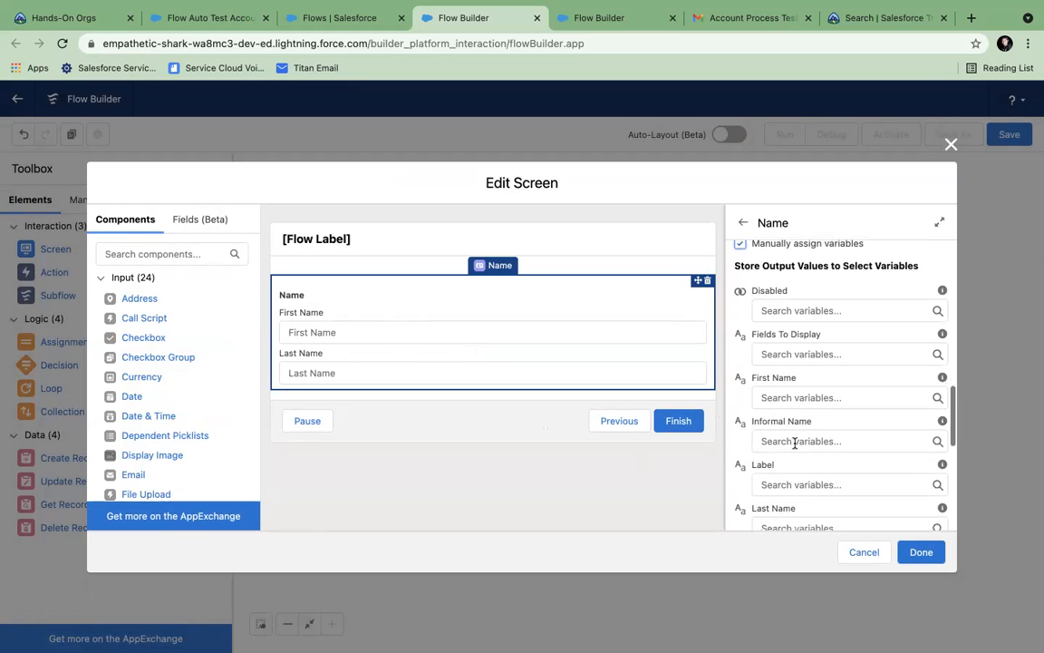
scroll(795, 443, down, 4)
scroll(795, 442, down, 3)
scroll(788, 438, up, 10)
scroll(779, 433, down, 8)
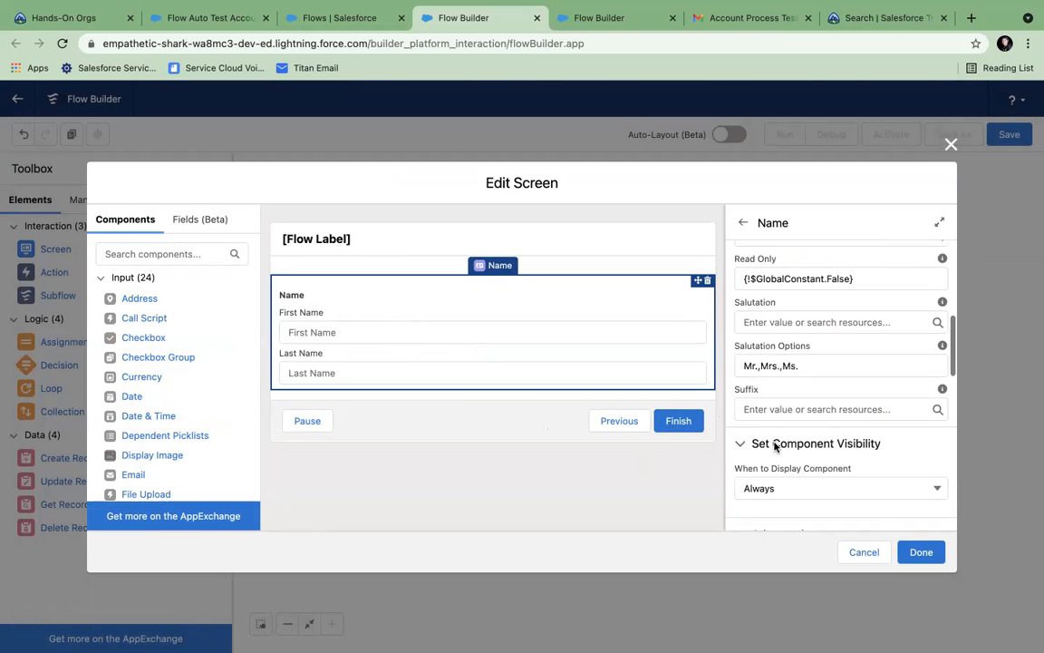
click(739, 399)
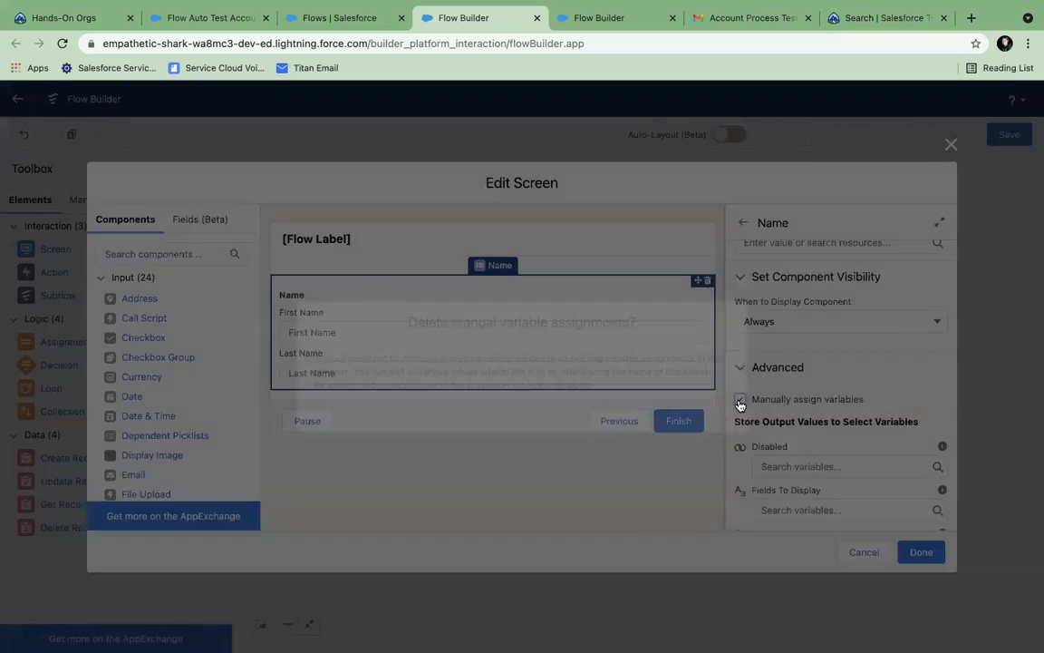
click(662, 423)
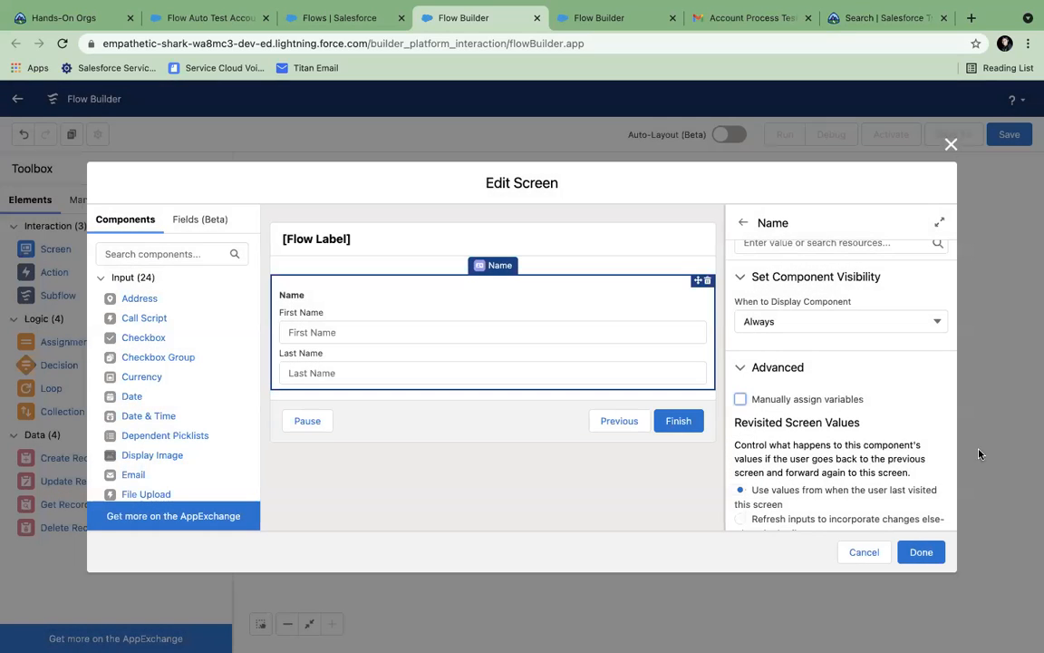
click(921, 552)
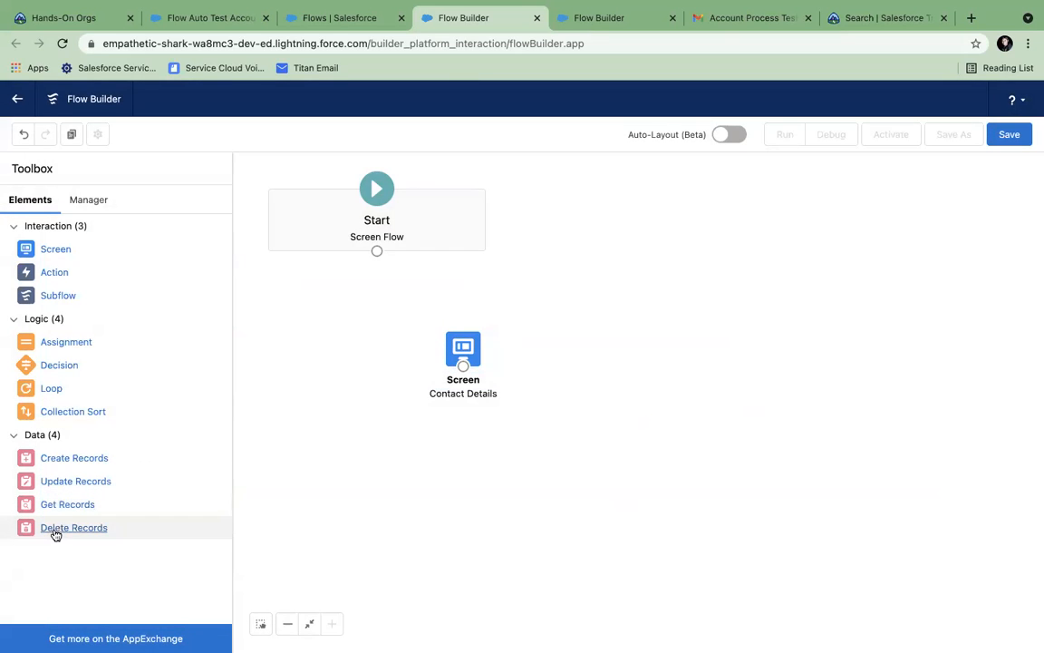
- Add a Create Records step creating a Contact with fields set from separate resources
drag(57, 458, 588, 396)
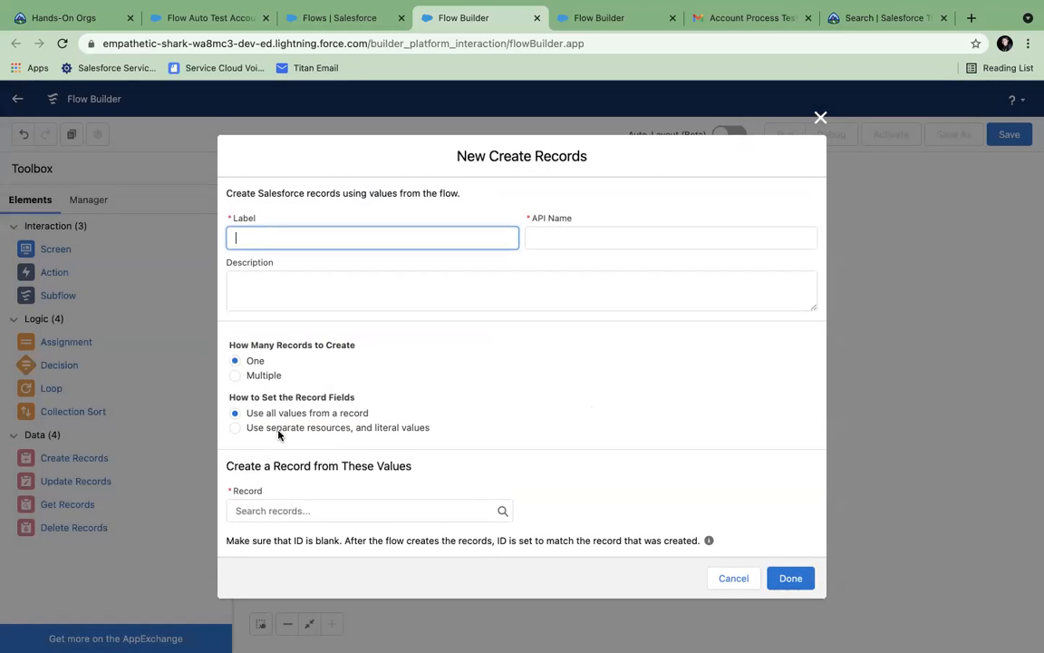
click(277, 430)
click(285, 531)
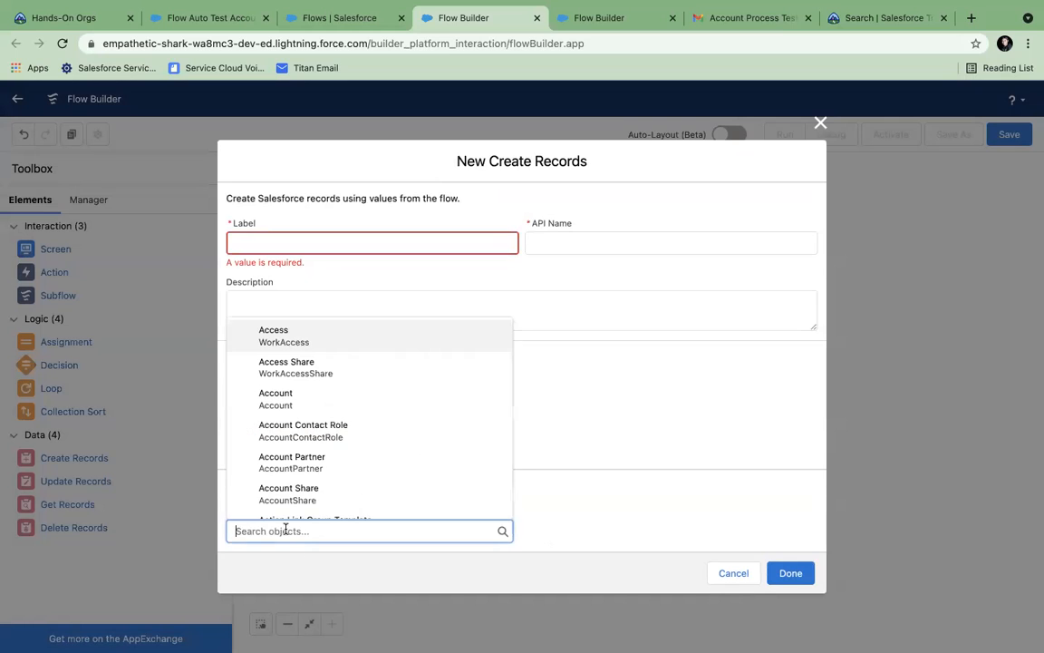
text(conta)
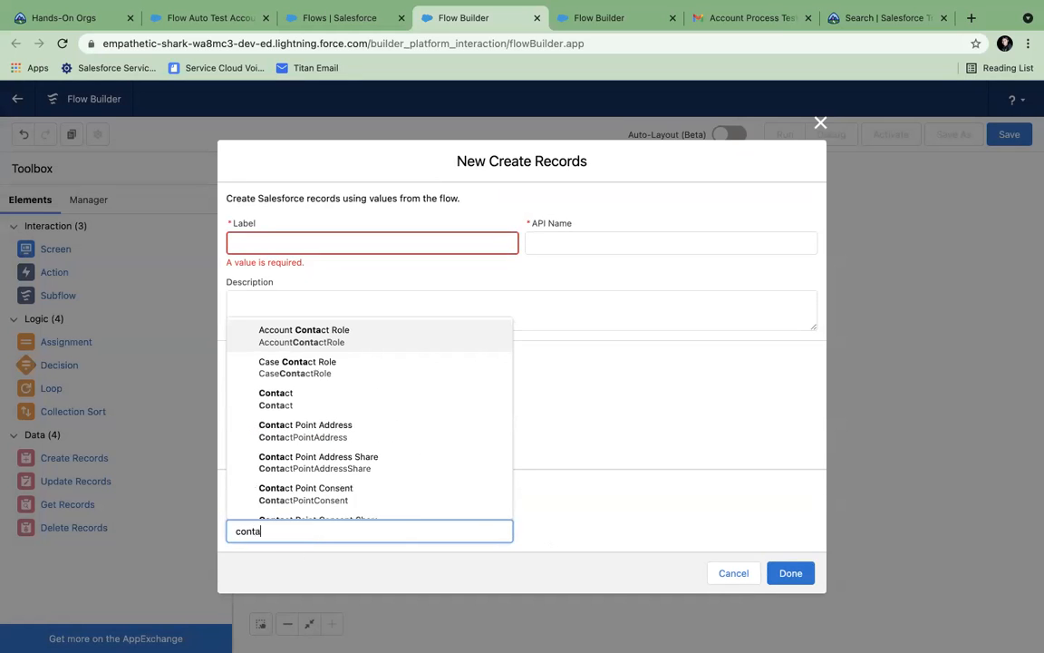
click(311, 411)
- Map the Contact's FirstName to the screen's Contact first name value
scroll(410, 476, down, 2)
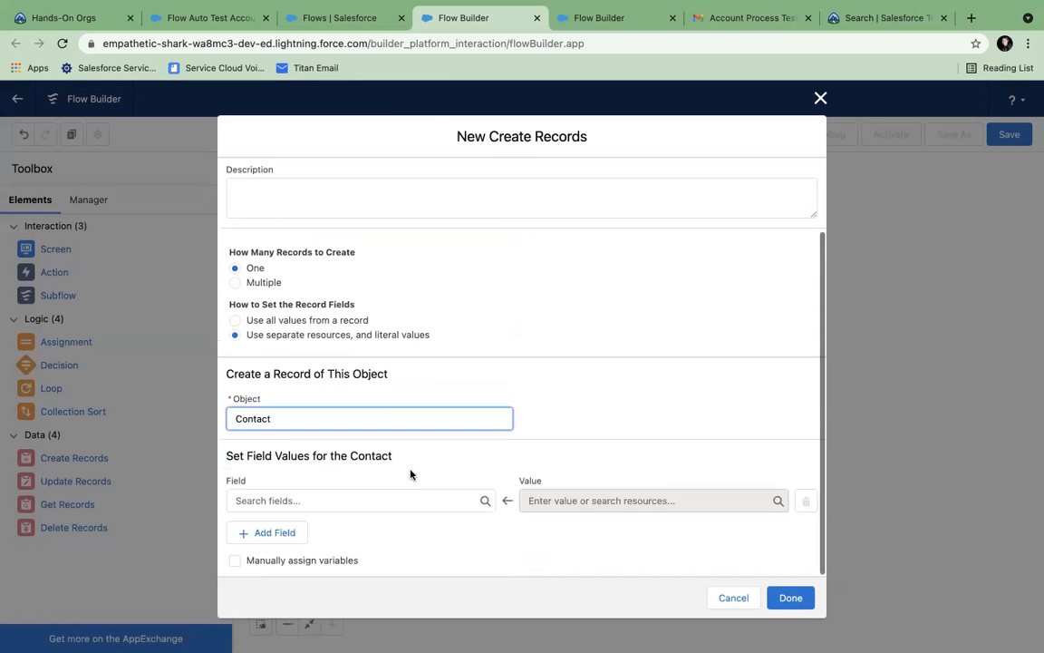
click(331, 499)
text(firs)
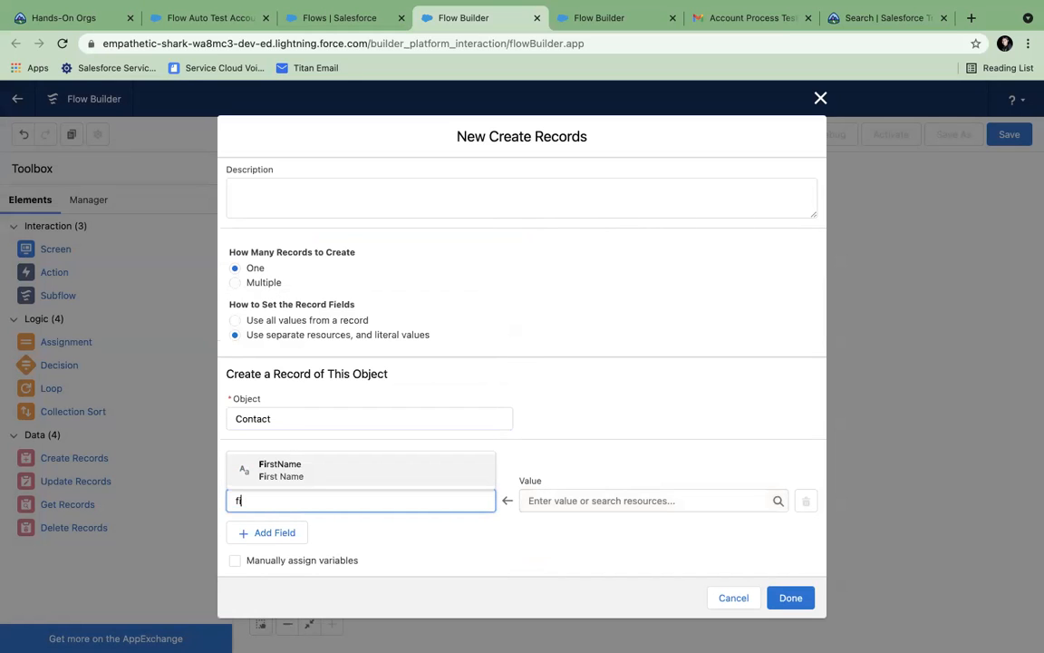
click(350, 481)
click(619, 495)
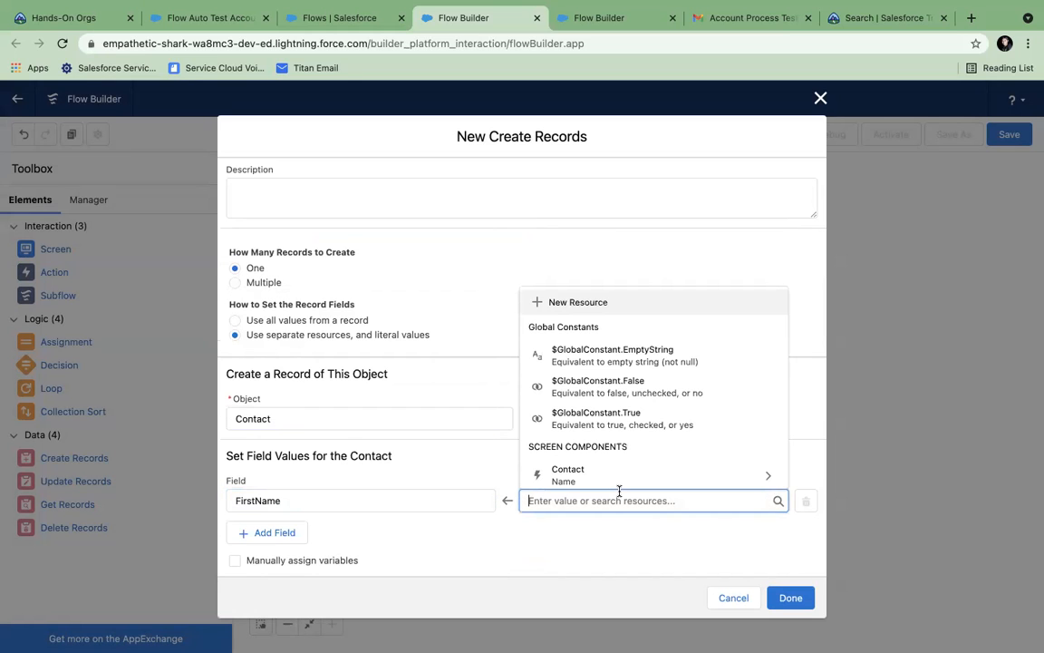
scroll(601, 461, down, 2)
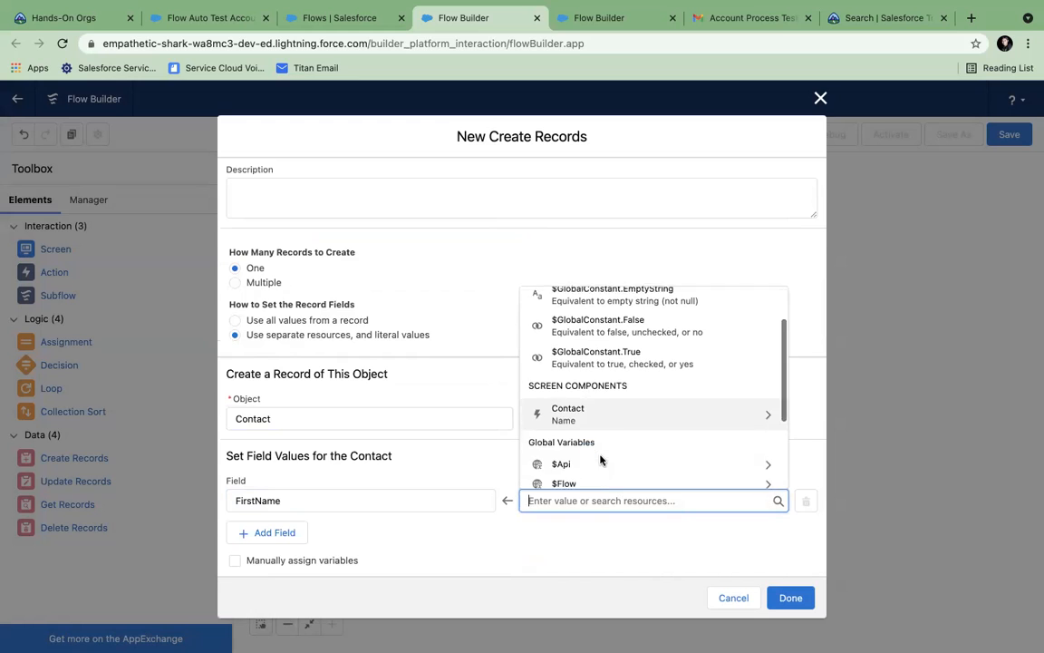
click(584, 419)
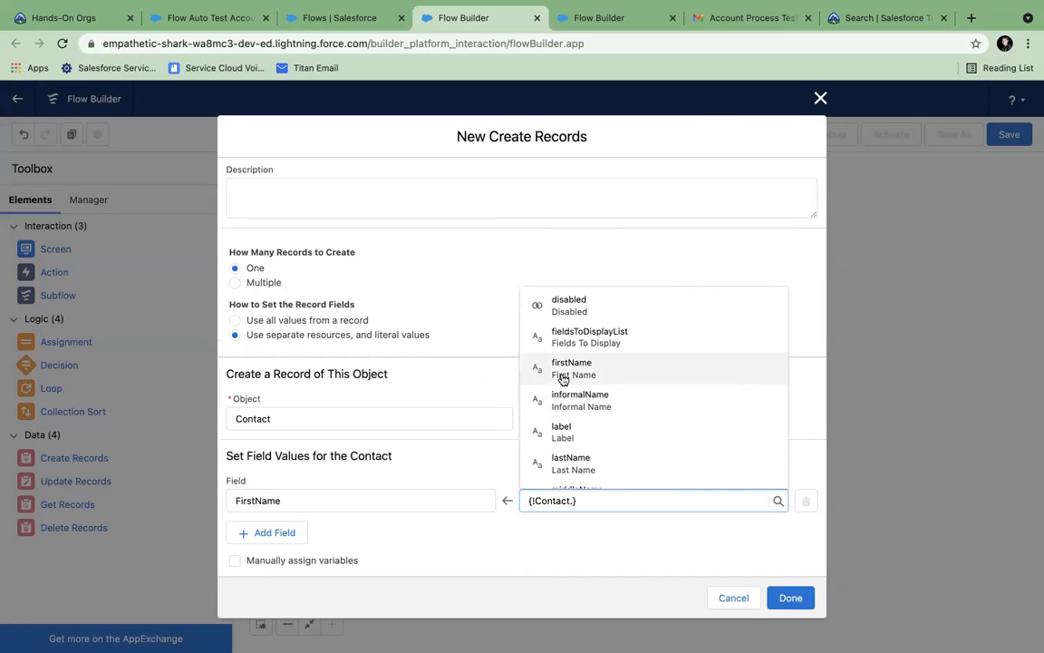
click(562, 379)
- Map the Contact's LastName to the screen's Contact last name value
click(267, 535)
click(276, 542)
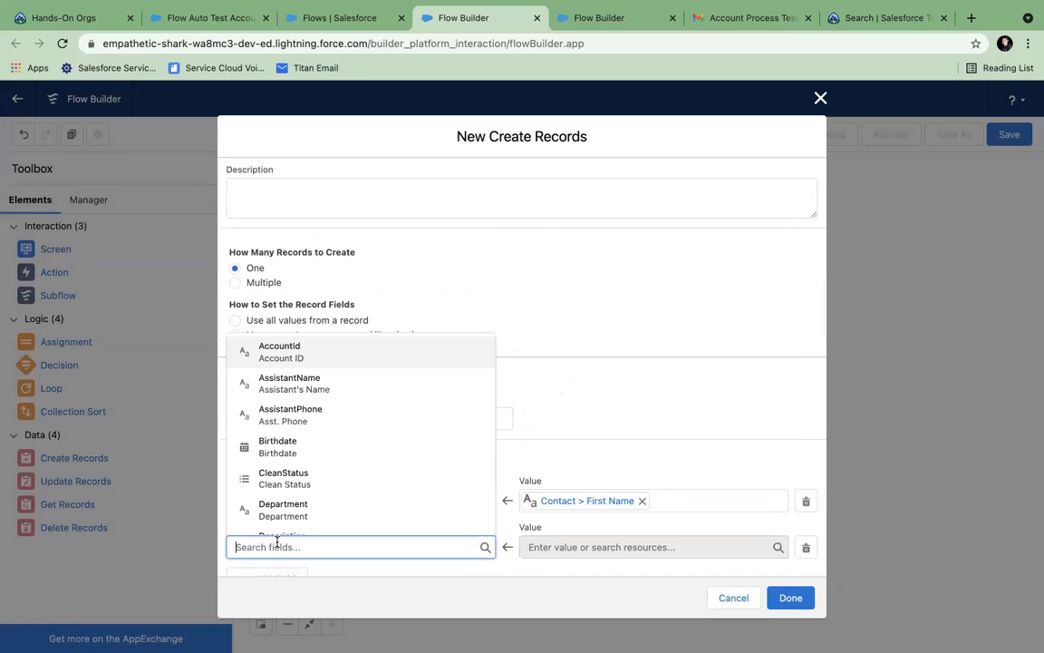
text(last)
click(317, 515)
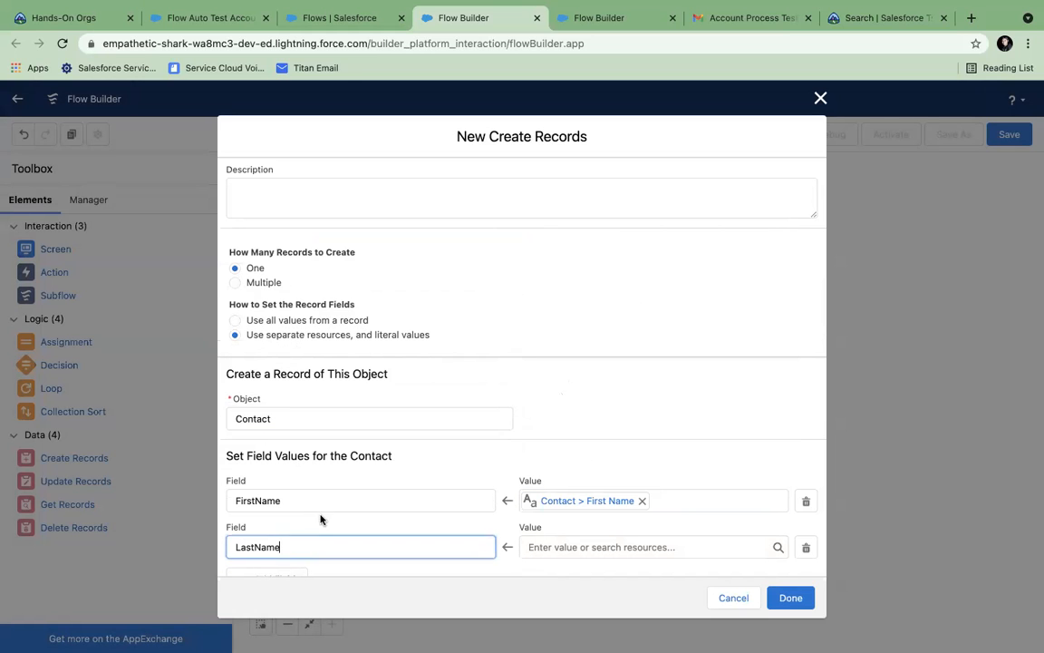
click(556, 547)
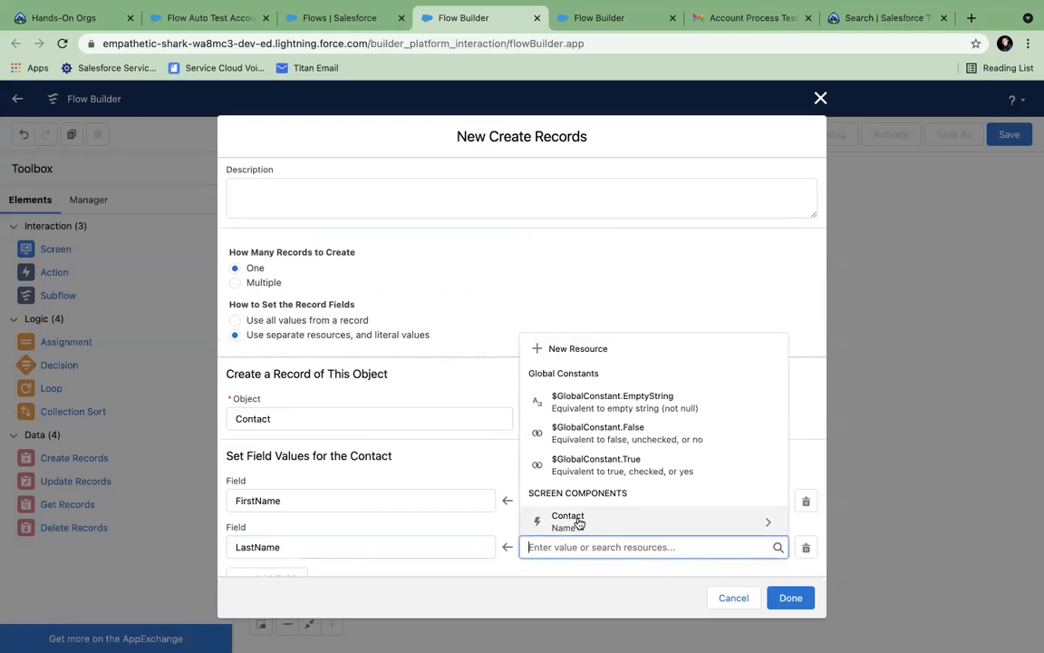
click(553, 519)
click(542, 507)
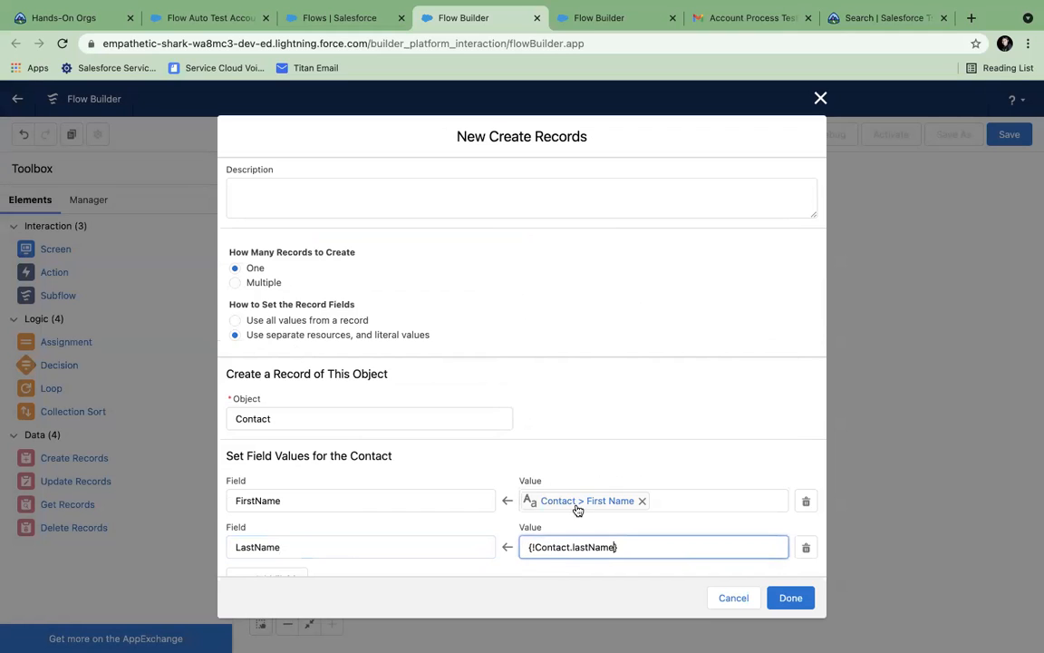
- Label the step 'New Contact' with API name New_Contact and finish it
click(785, 598)
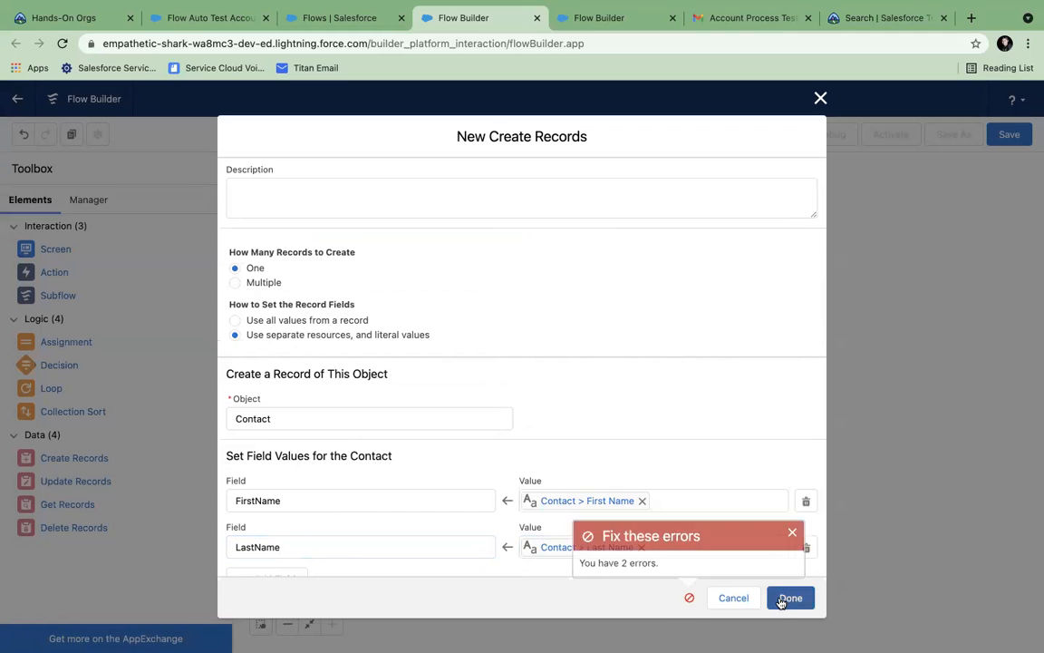
scroll(339, 233, up, 2)
click(276, 210)
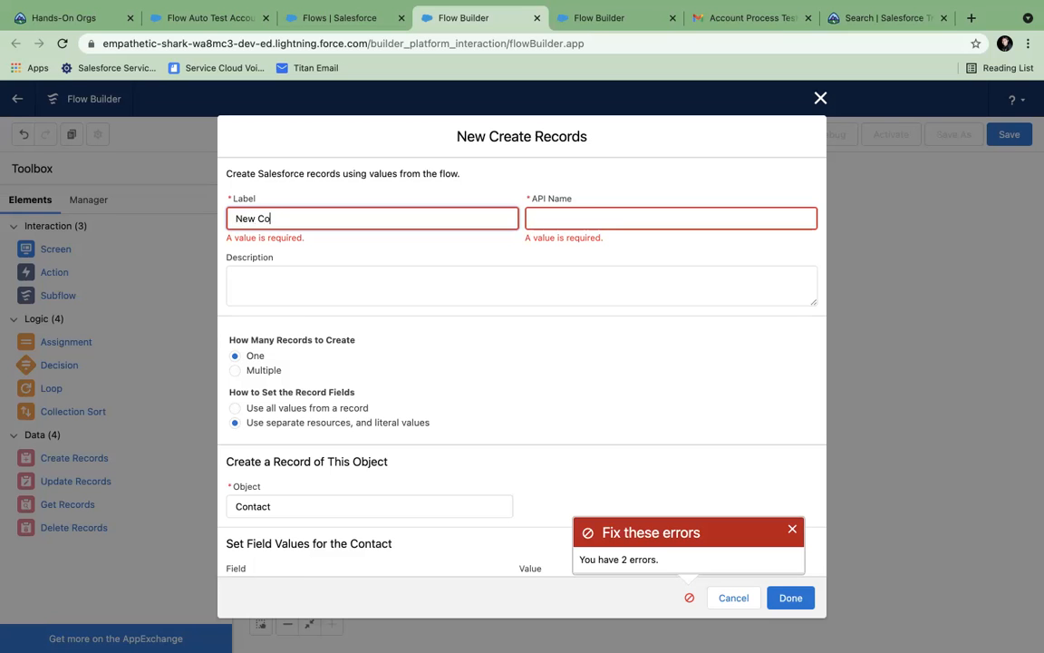
click(596, 217)
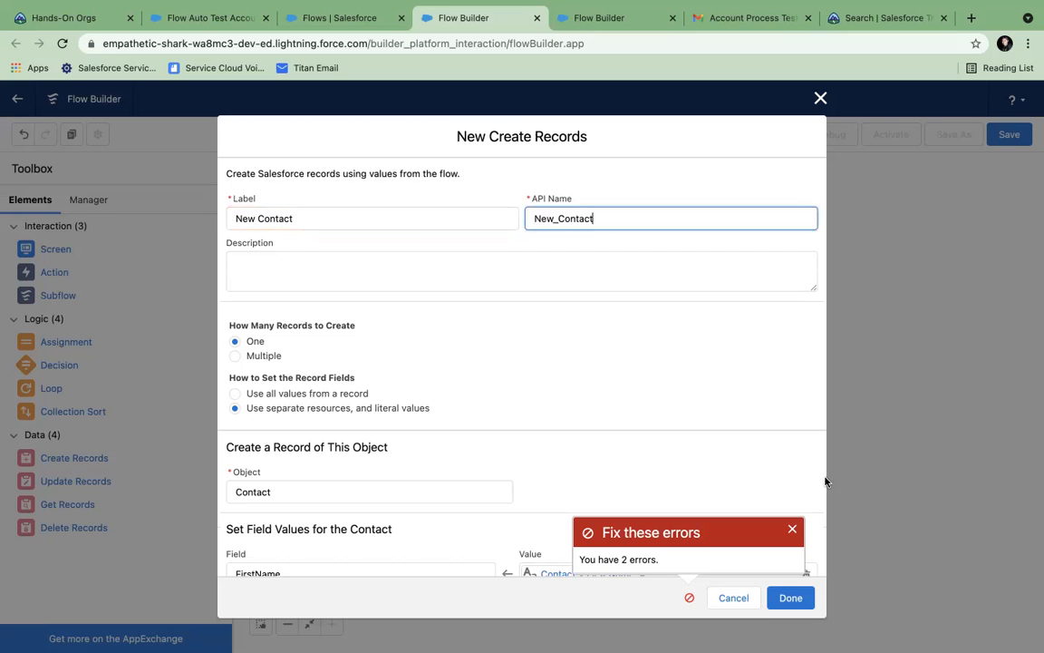
click(787, 597)
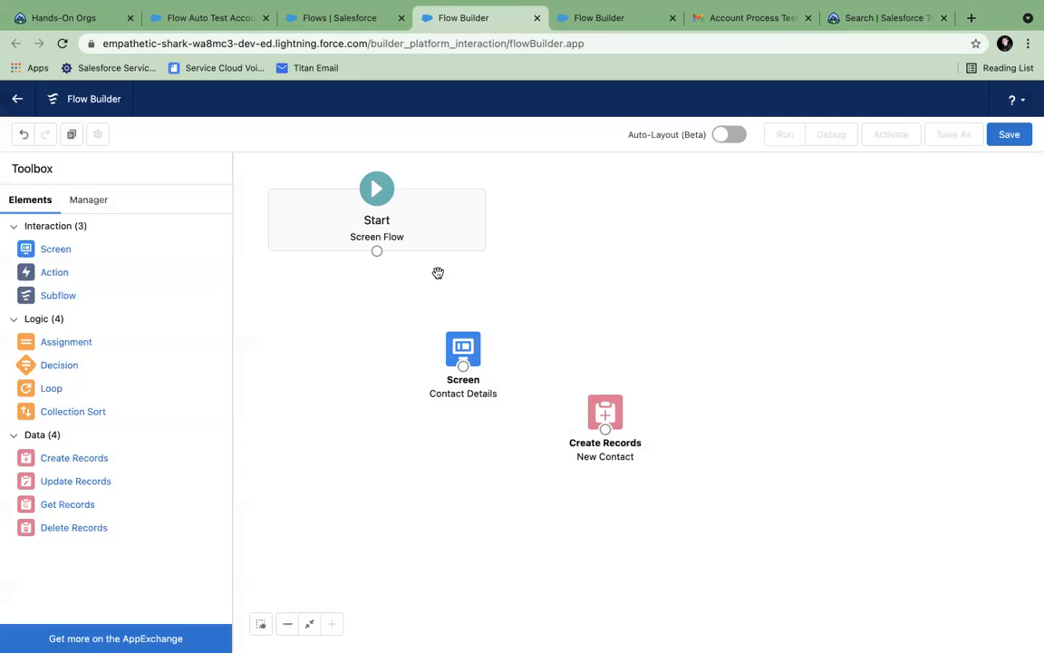
- Connect Start to the Contact Details screen, then bring up the flow's save dialog
drag(377, 252, 605, 412)
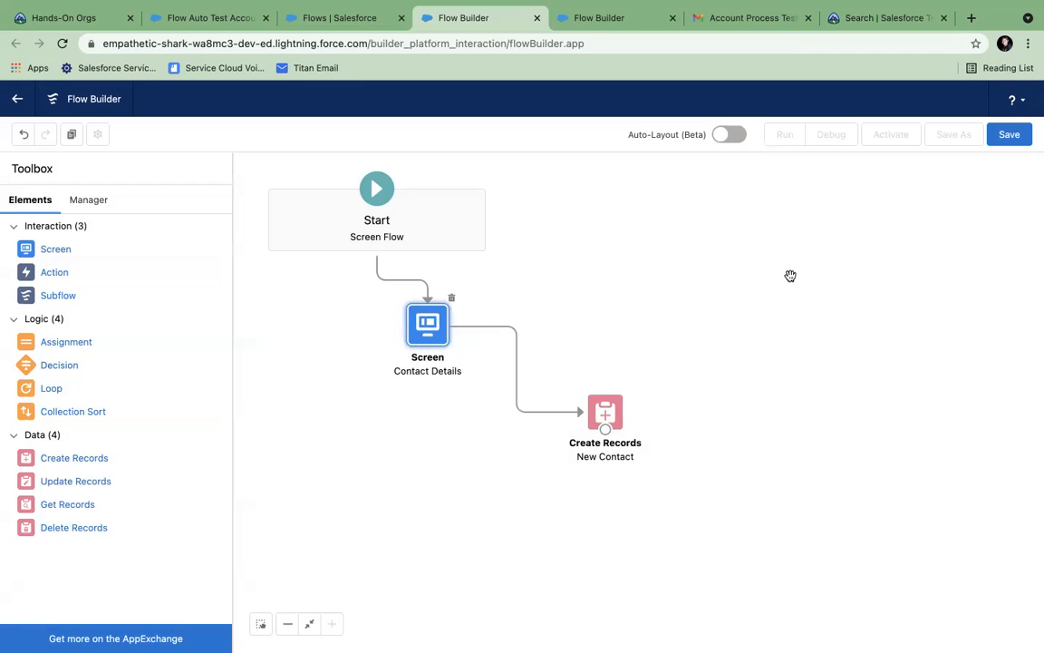
click(1002, 141)
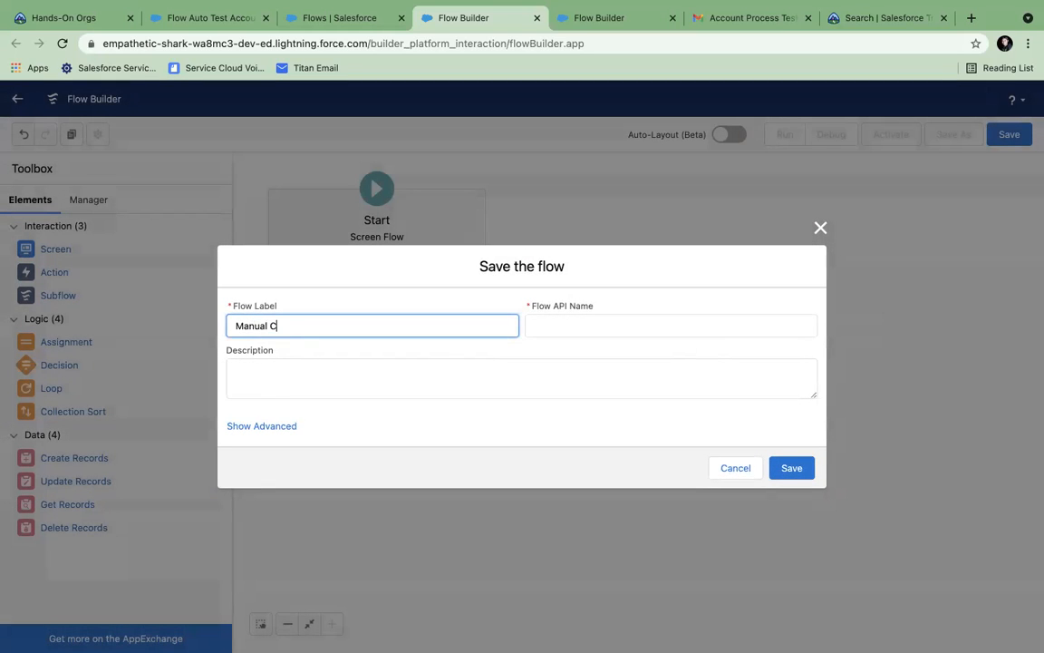
- Save the flow as Manual Contact with its API name filled in, then activate version 1
click(569, 331)
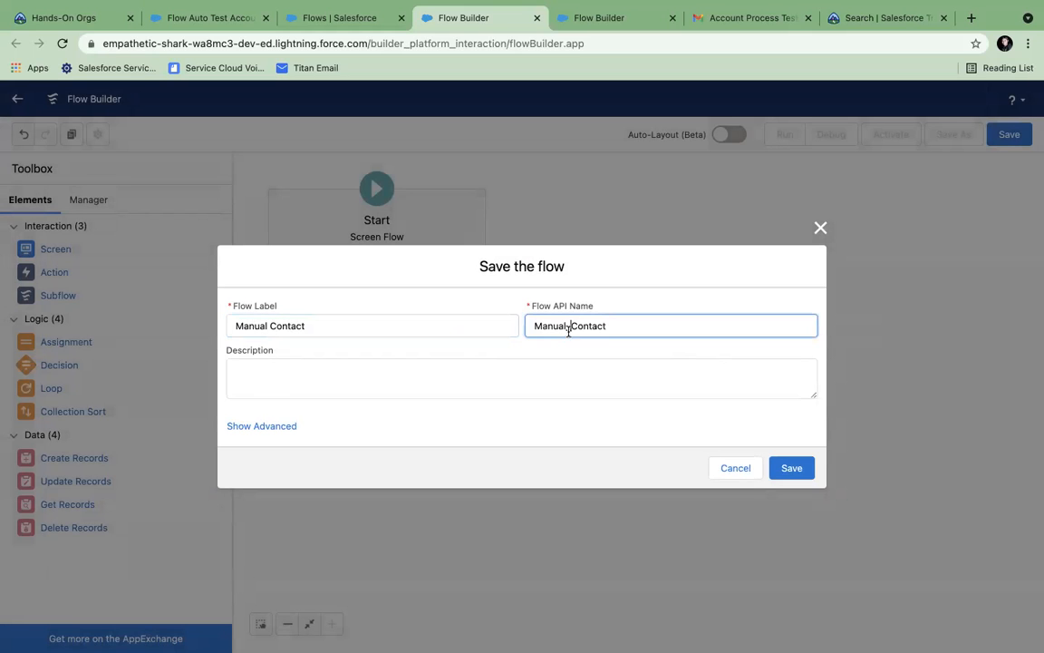
click(785, 466)
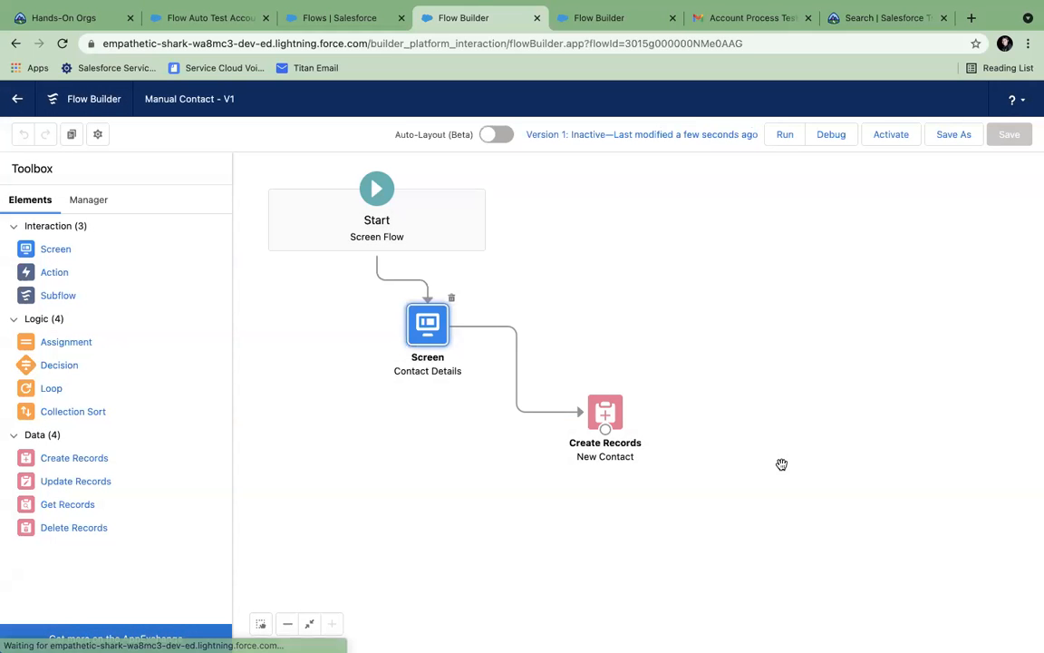
click(910, 140)
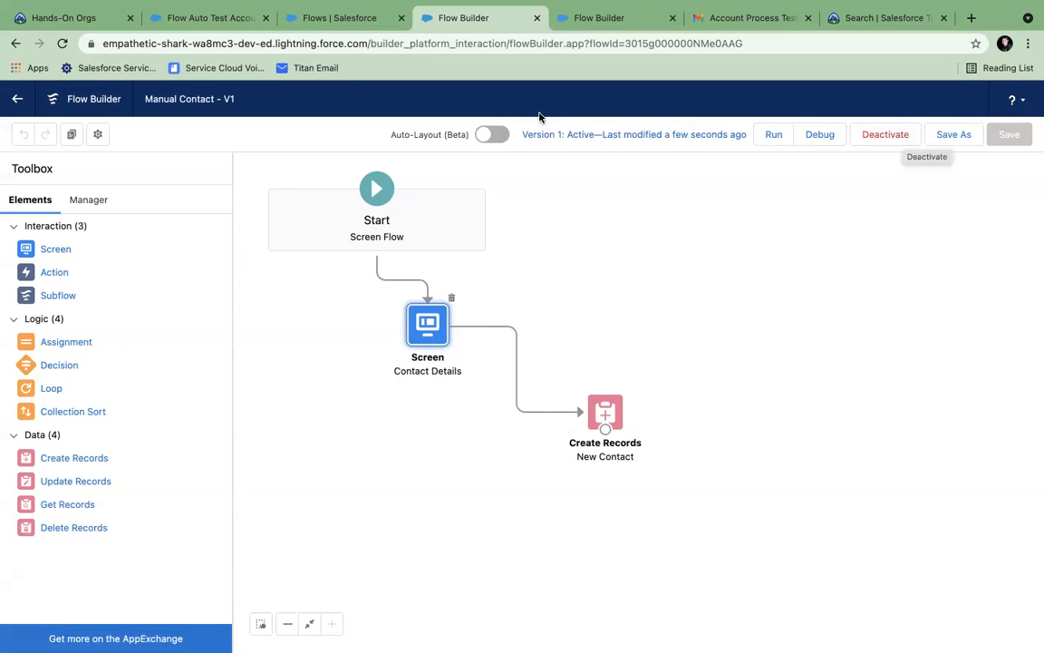
- Switch from the flows list tab to the test contact record tab
click(303, 19)
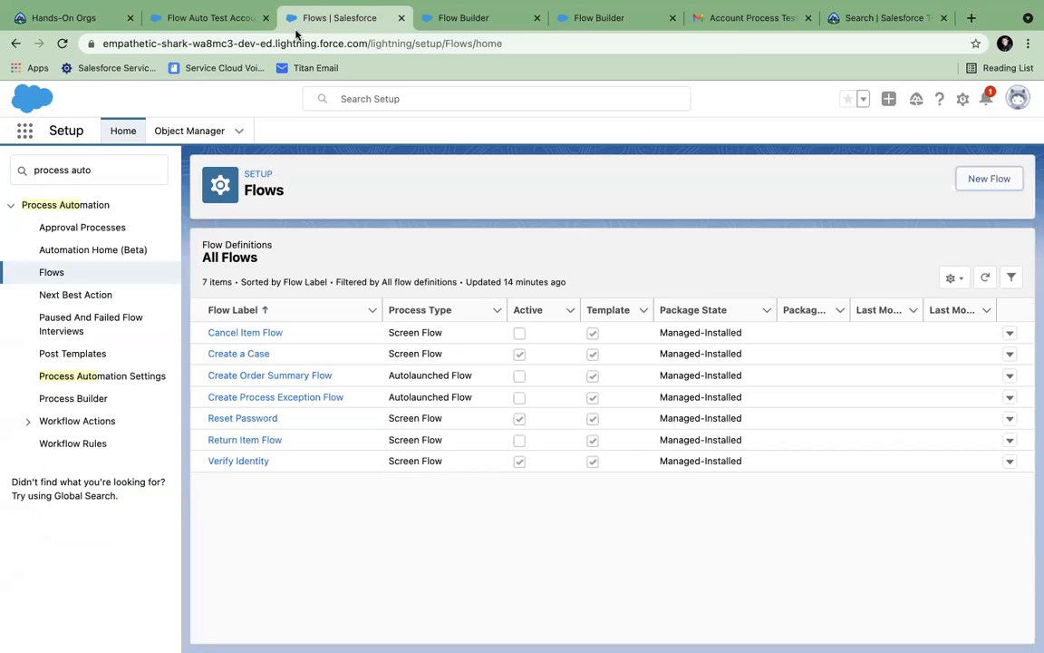
click(207, 19)
scroll(538, 251, up, 2)
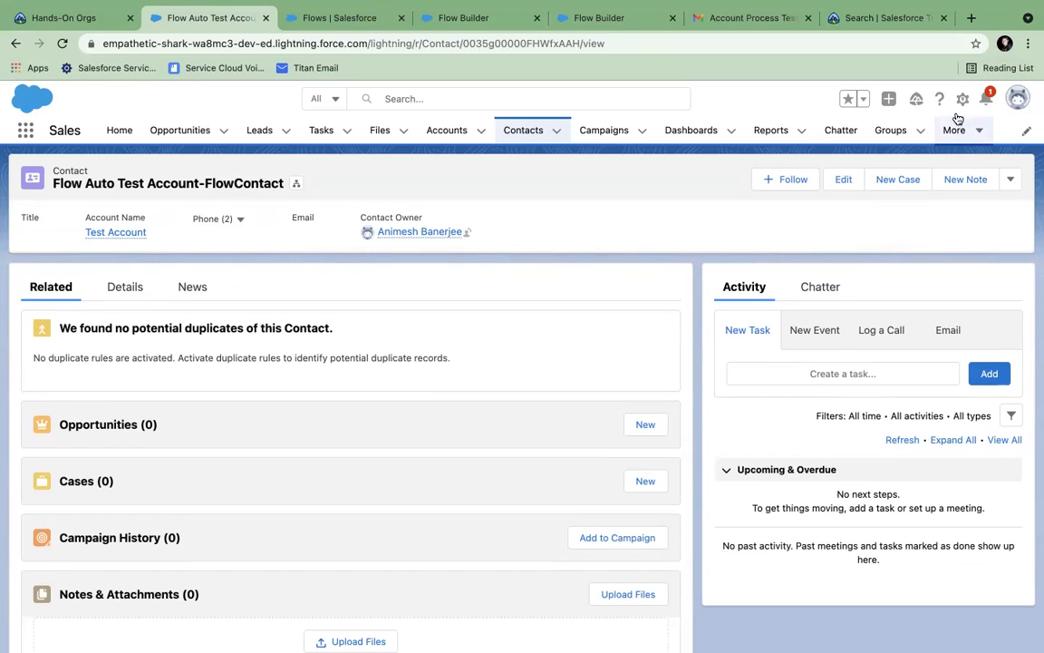
- Open the Test Account record from the Accounts list, then return to the flows list tab
click(963, 99)
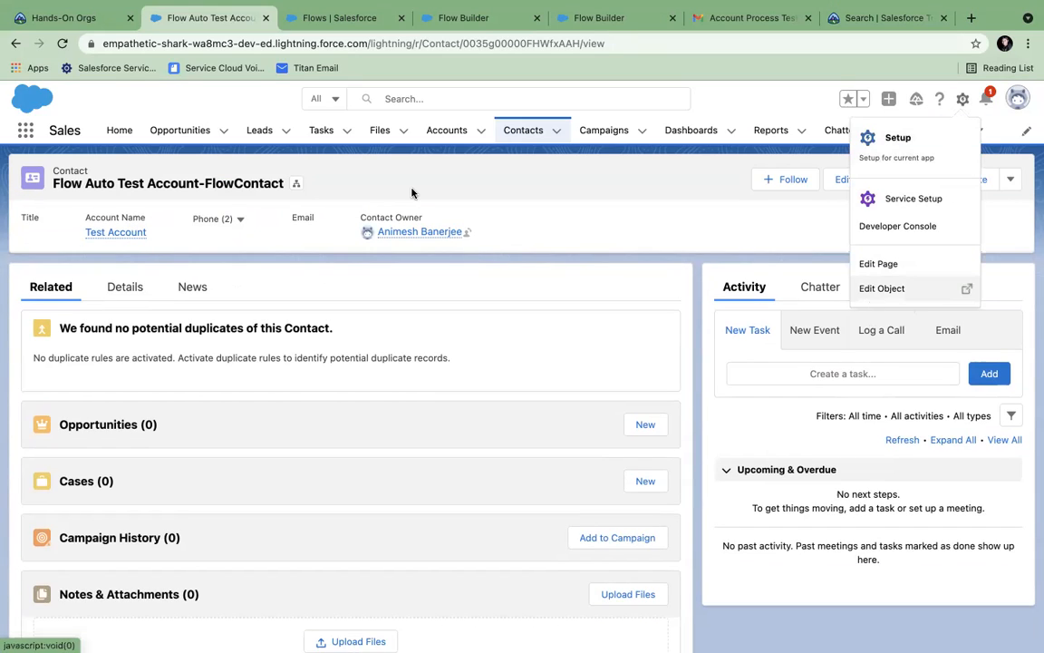
click(446, 131)
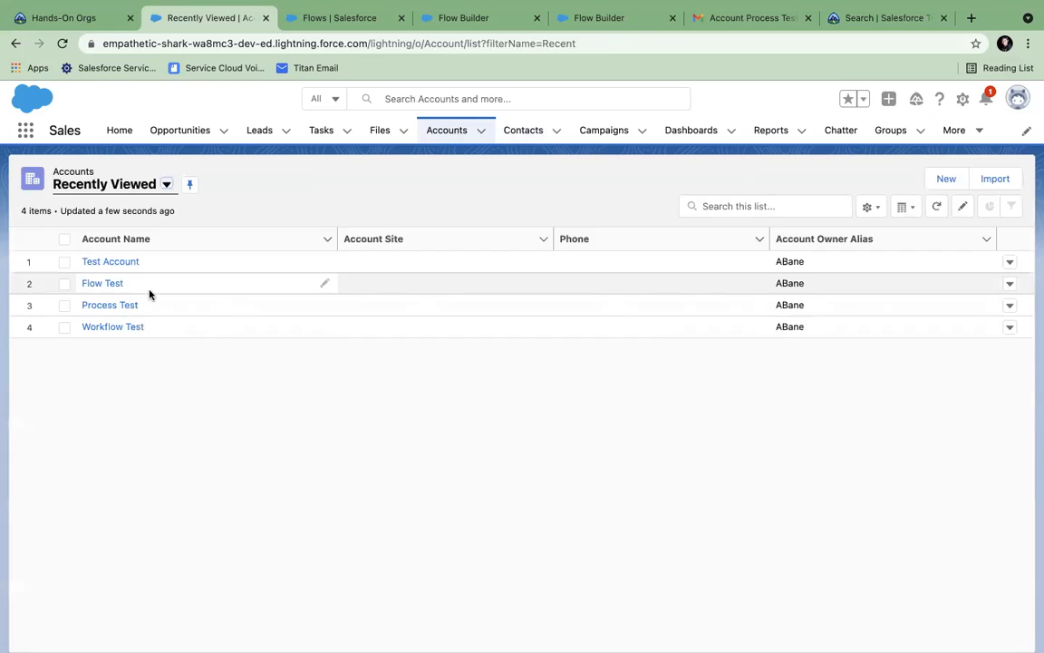
click(107, 263)
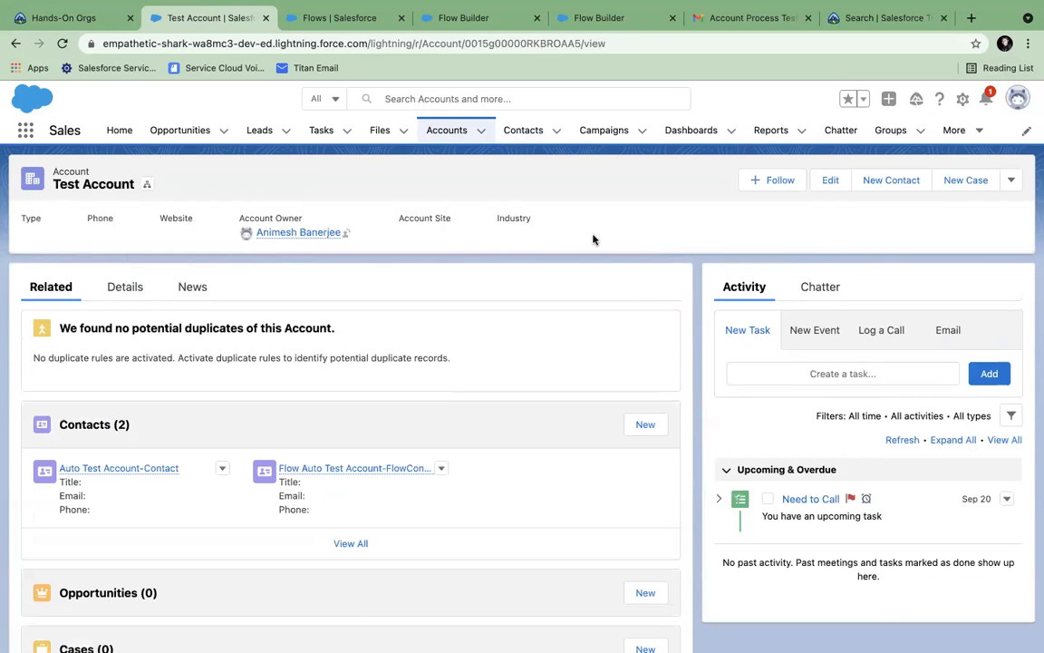
click(962, 99)
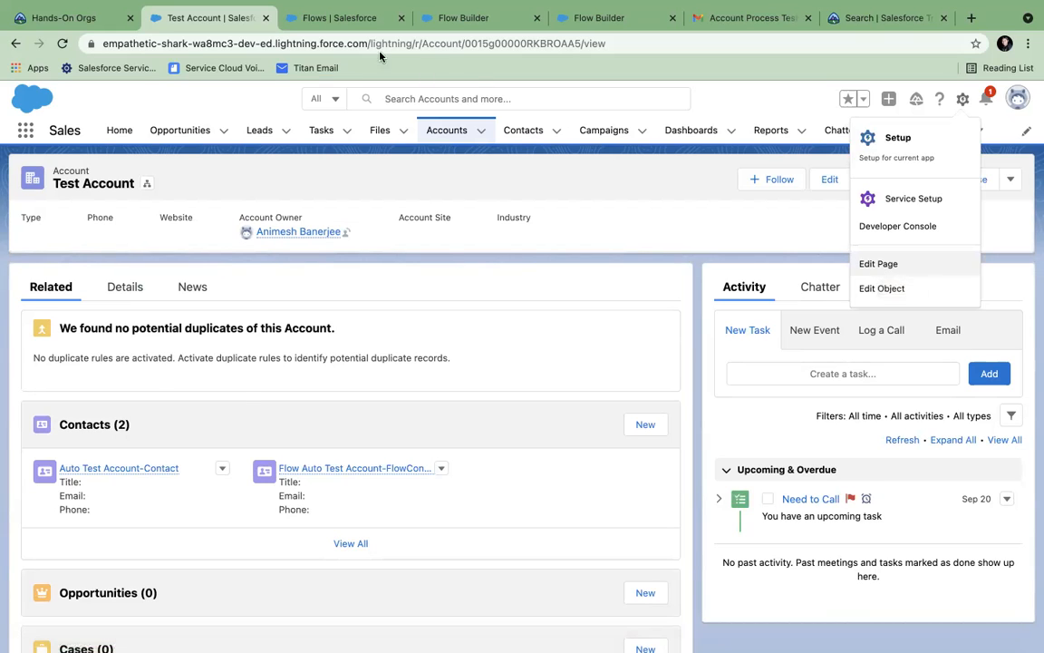
click(343, 27)
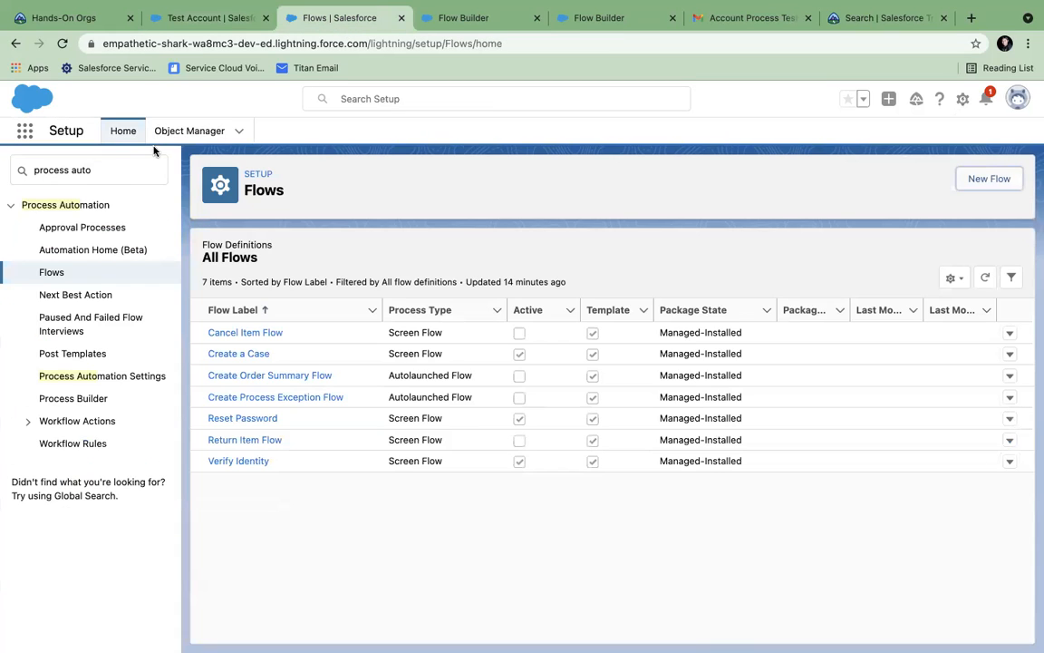
- Open the Account object's Lightning Record Pages and start a new record page, then cancel it
click(176, 132)
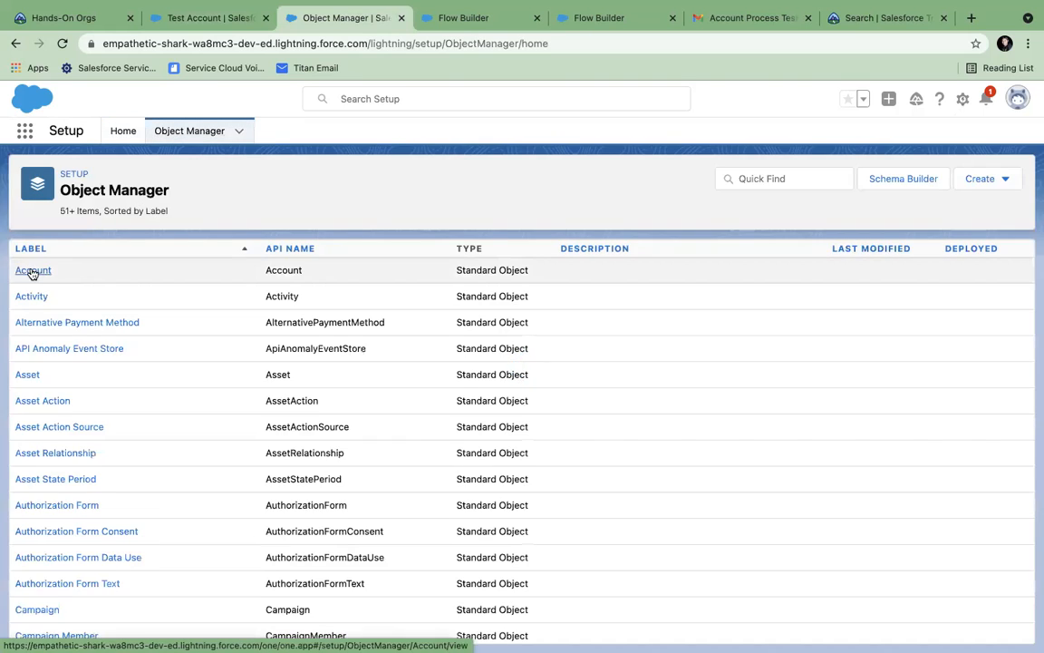
click(32, 271)
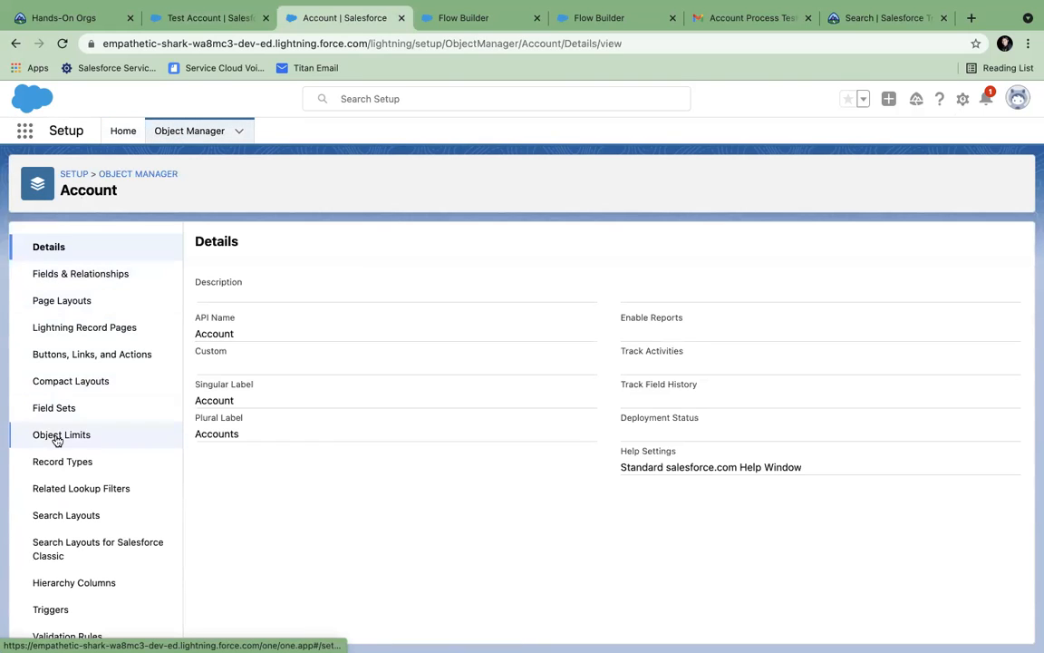
click(63, 328)
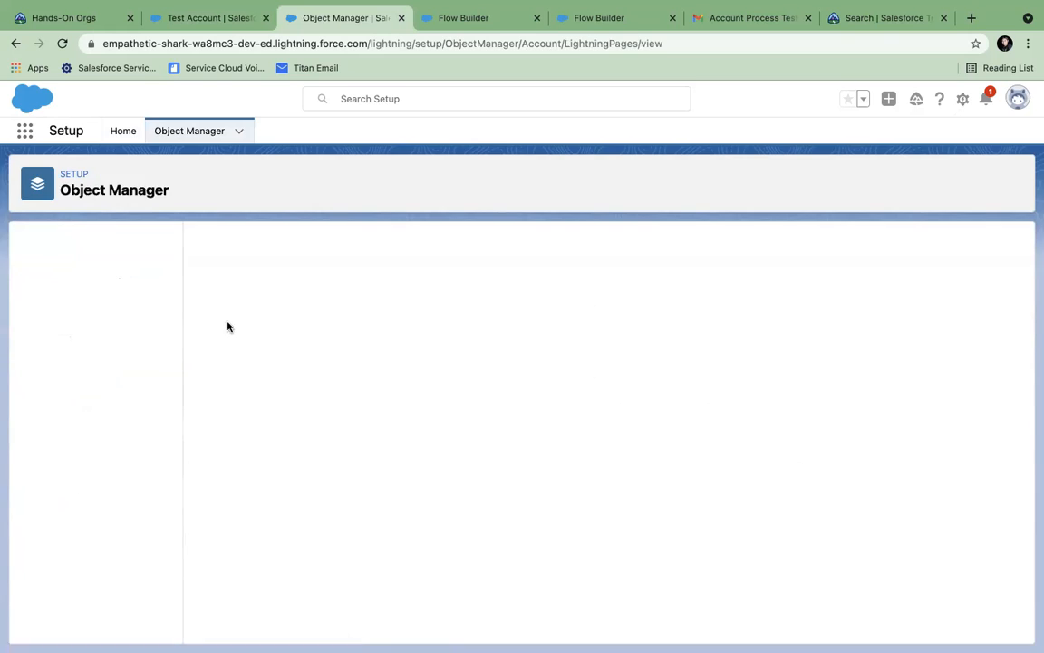
click(872, 253)
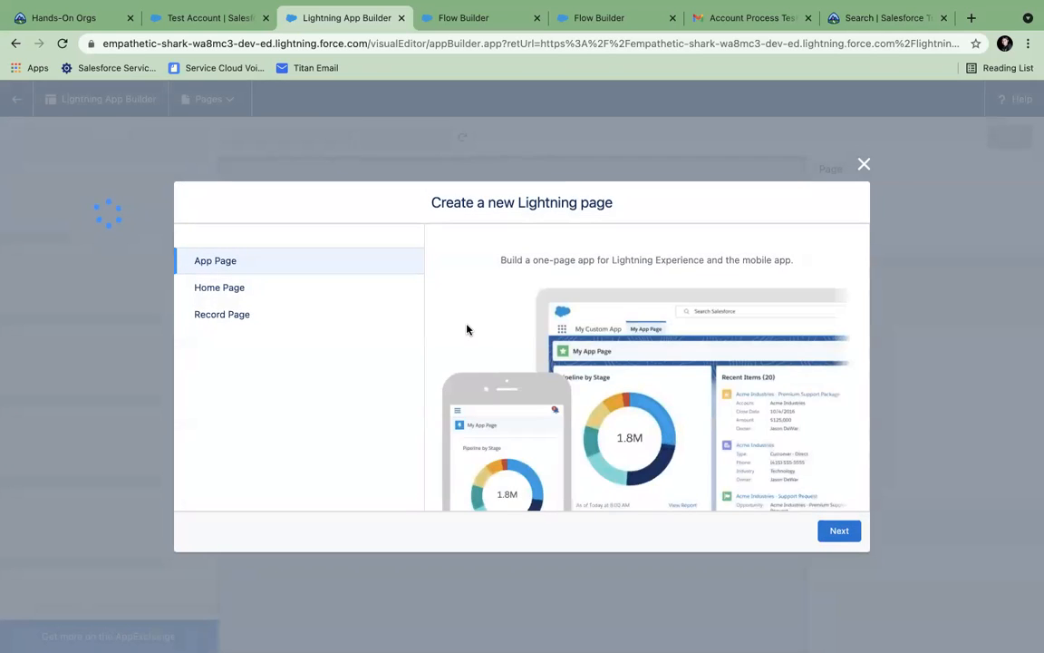
click(239, 317)
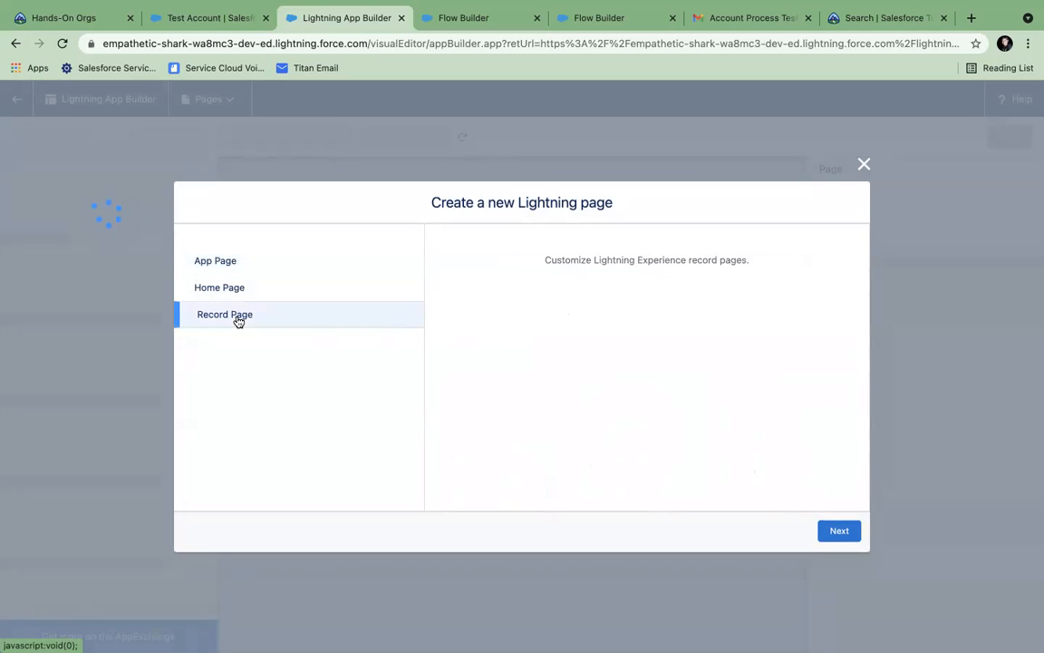
click(864, 165)
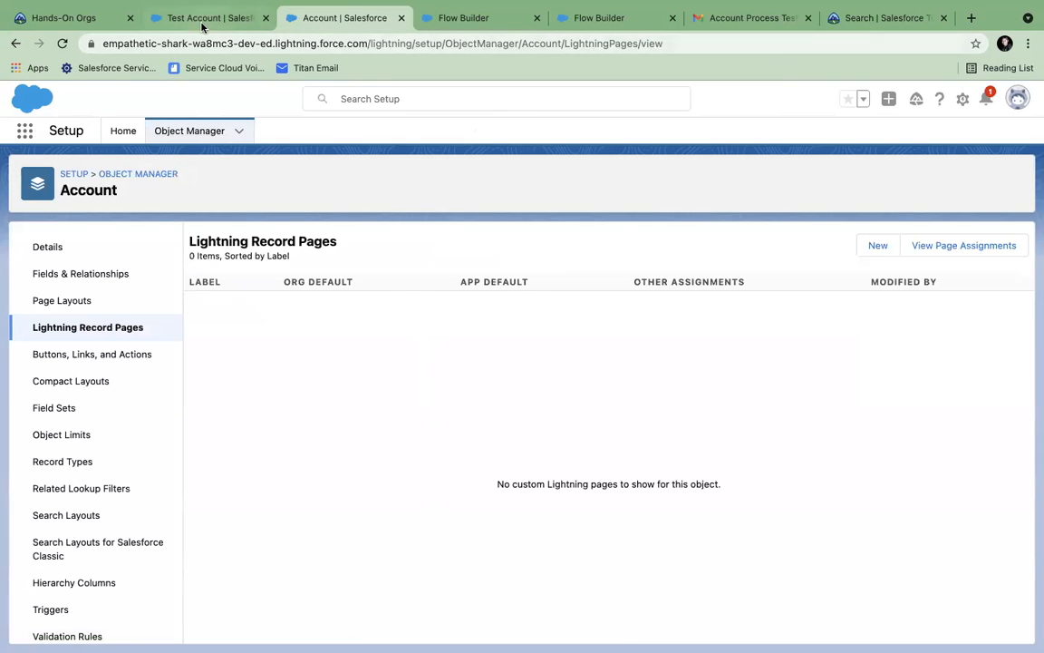
- Open the Test Account record page in the Lightning App Builder via Edit Page
click(207, 18)
click(962, 99)
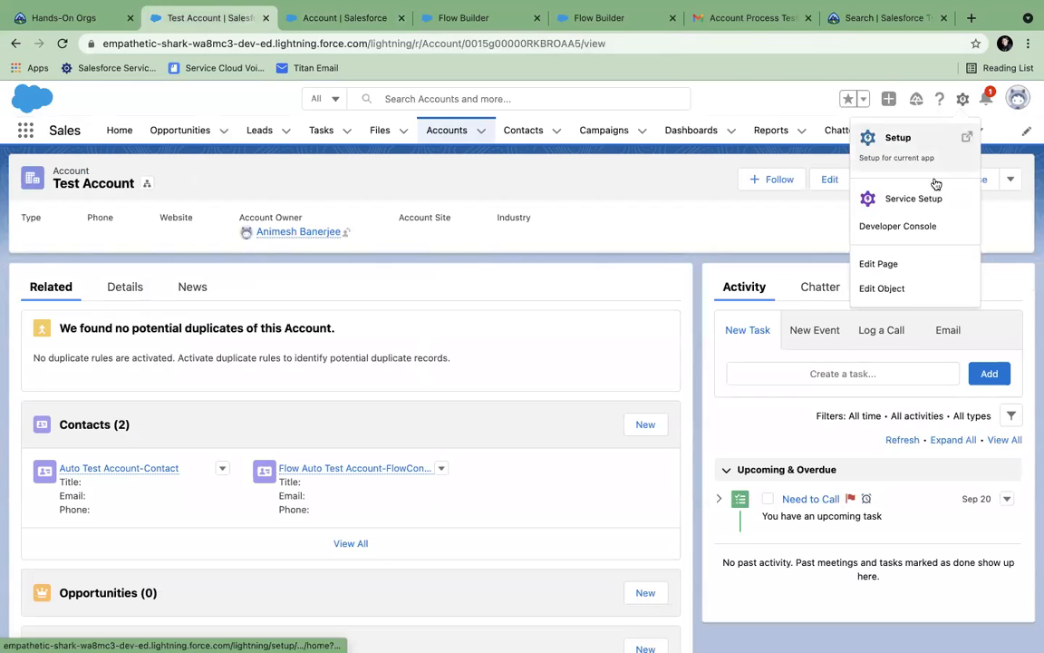
click(884, 267)
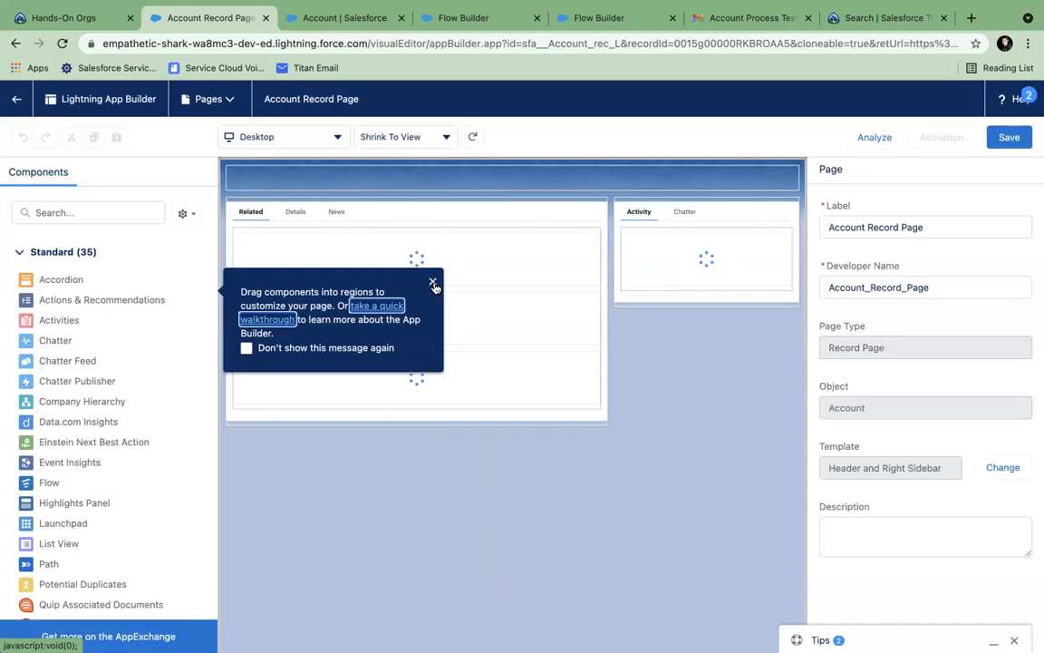
- Dismiss the drag-components help message and the tips panel
click(433, 283)
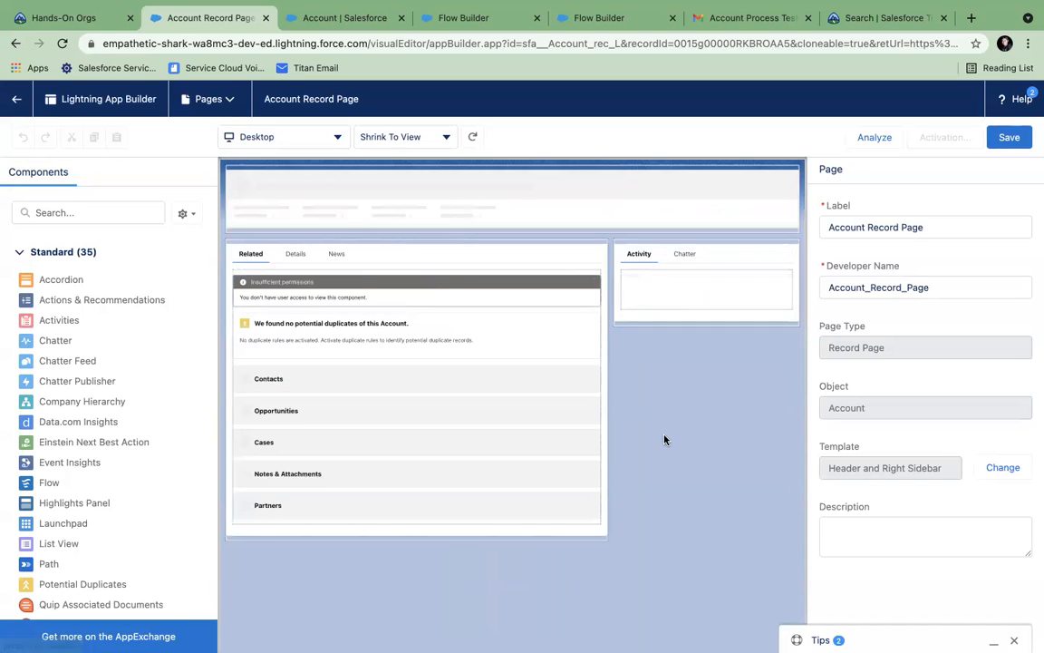
click(1014, 320)
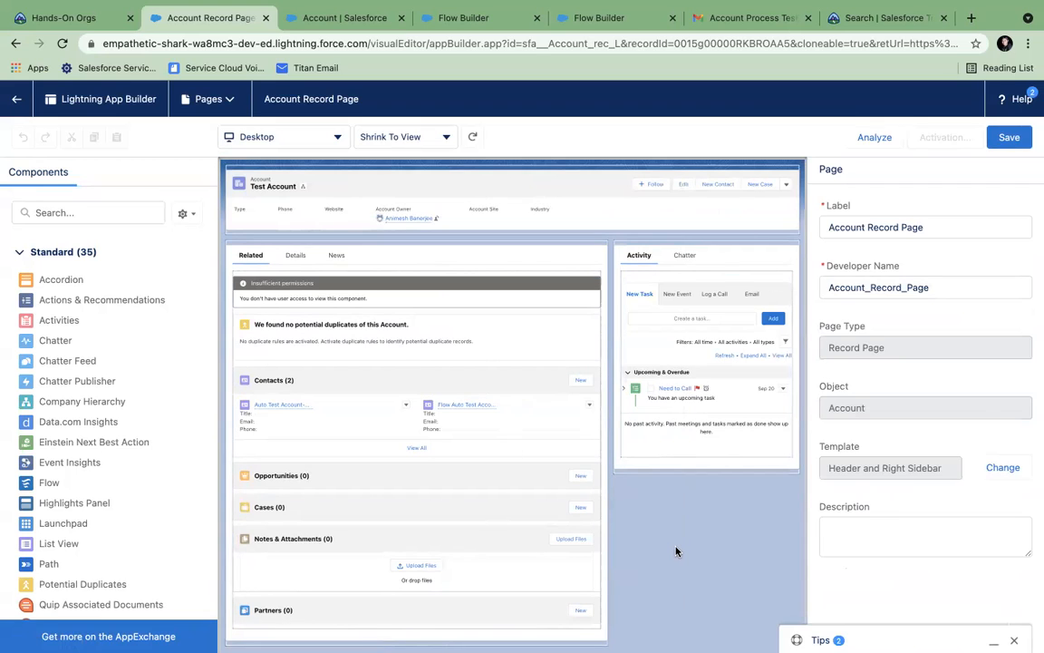
scroll(117, 515, down, 3)
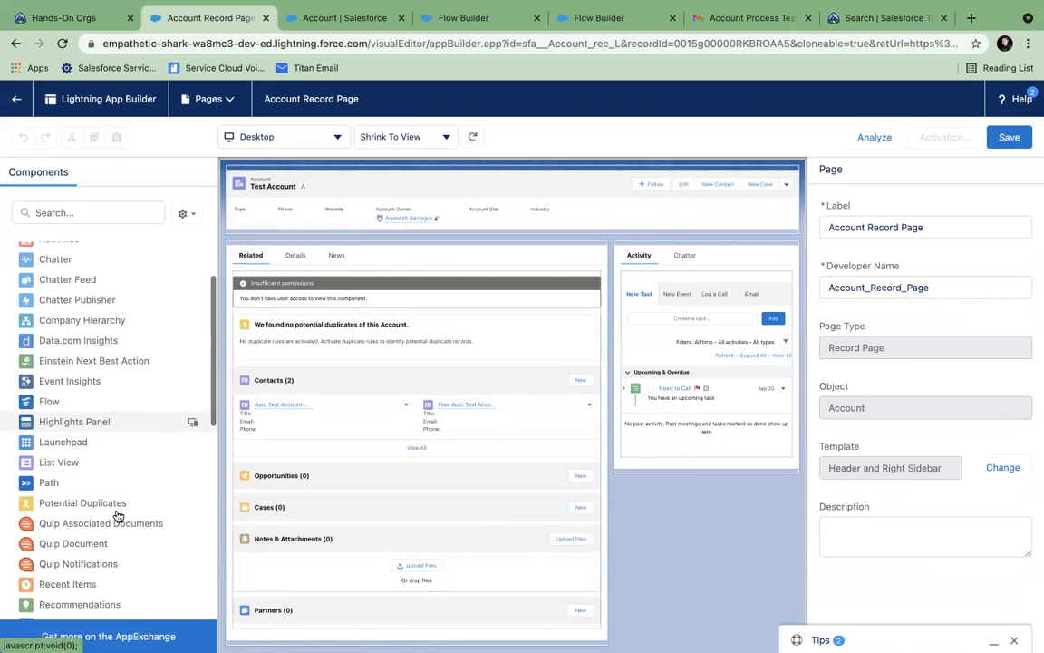
- Add a Flow component running Manual Contact atop the right sidebar and save the page
drag(27, 405, 678, 245)
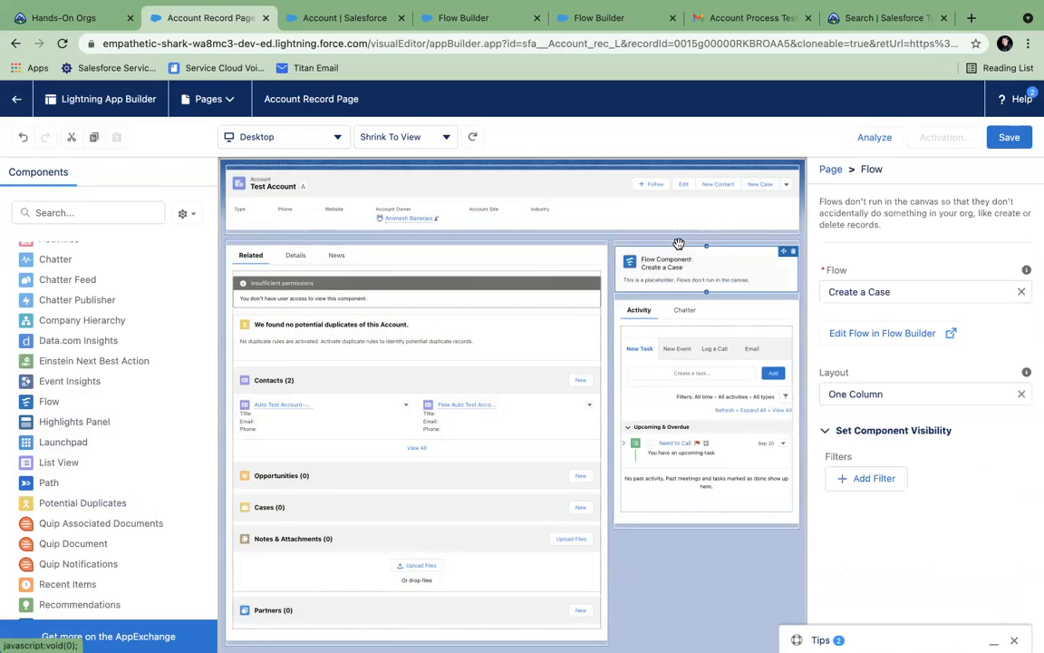
click(895, 291)
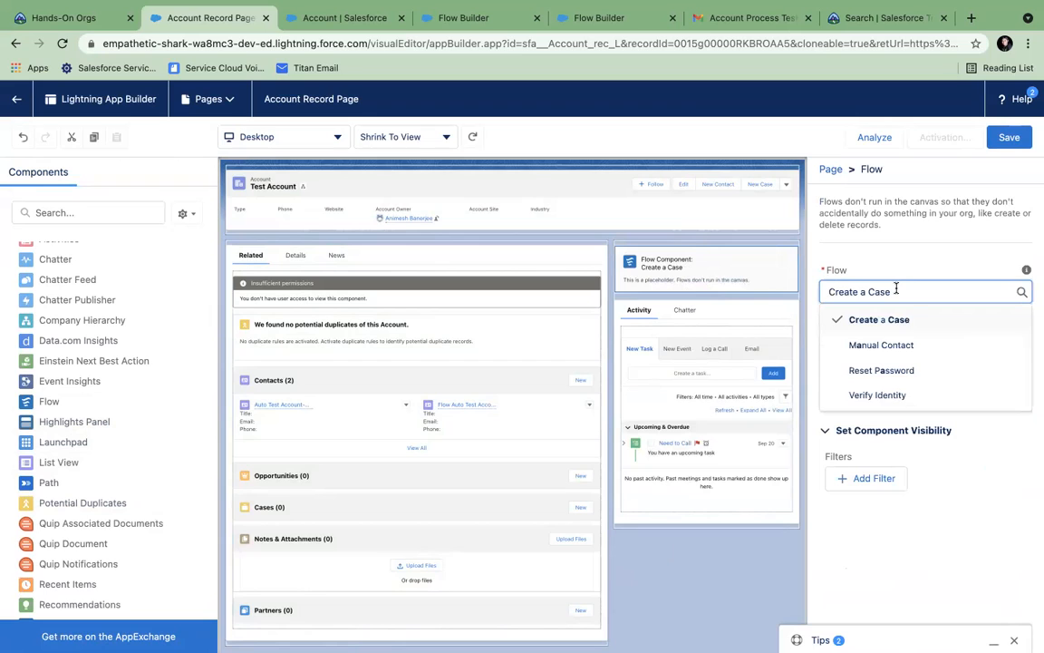
click(882, 345)
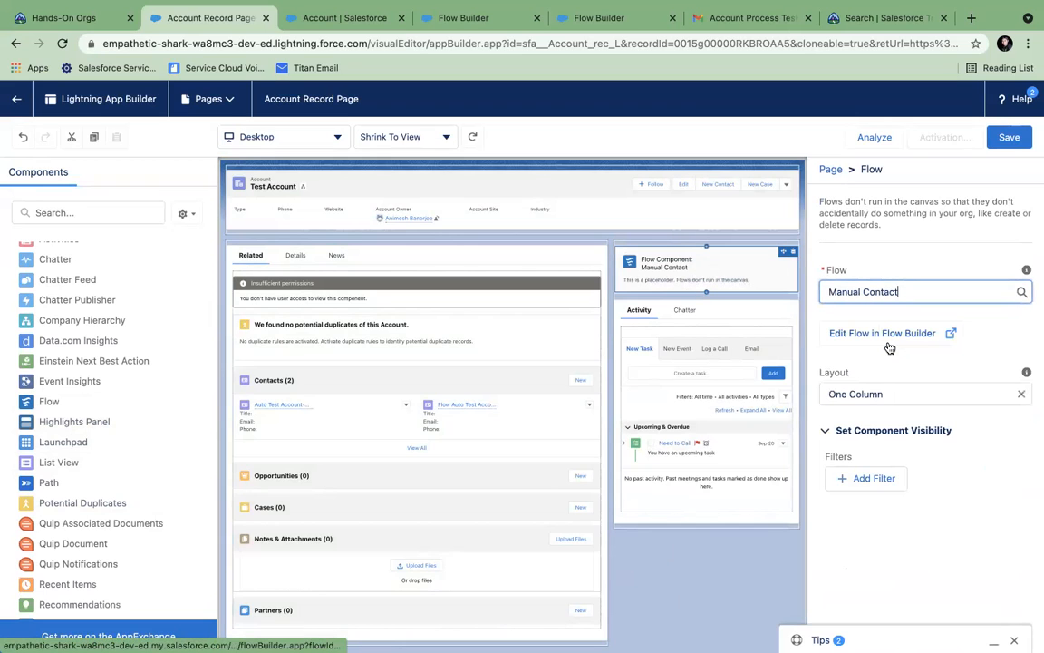
click(1006, 139)
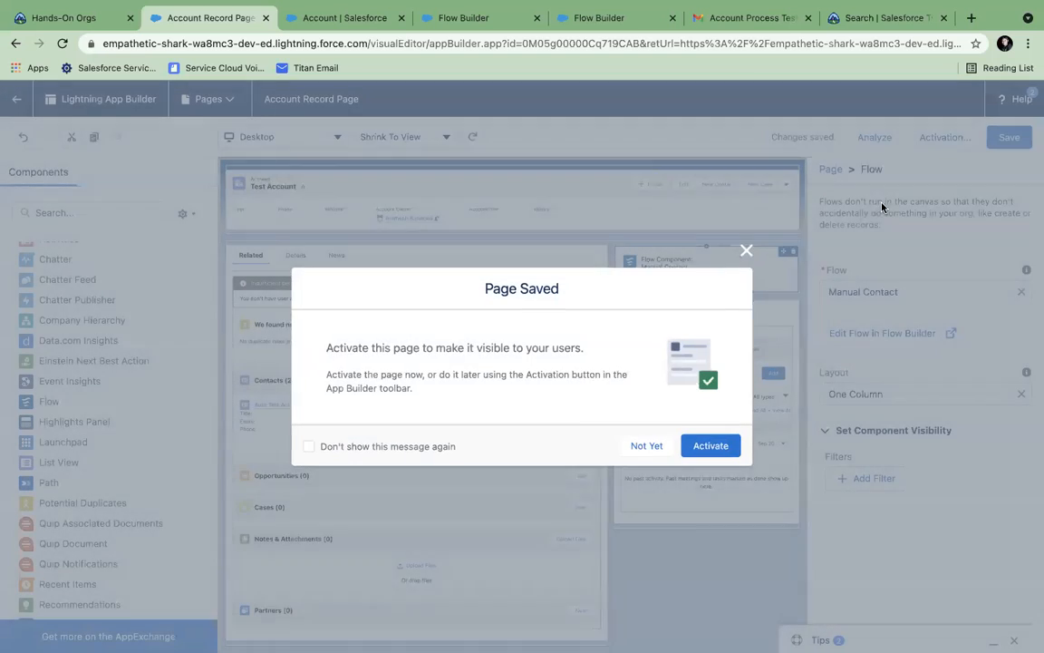
- Activate the Account Record Page as org default for desktop and phone, then return to the record
click(687, 445)
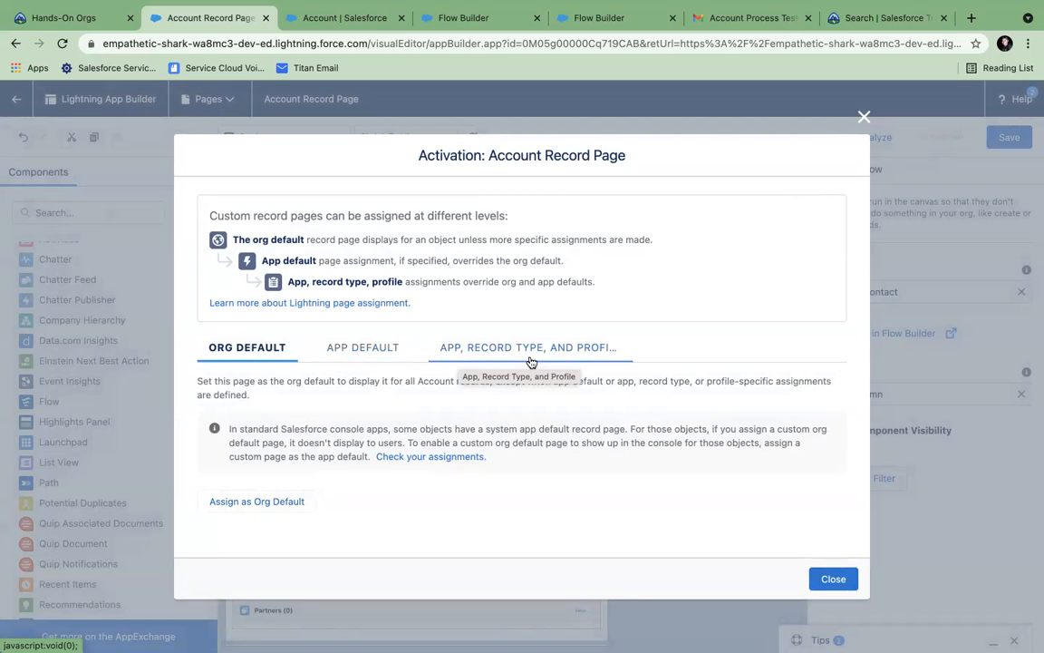
click(257, 501)
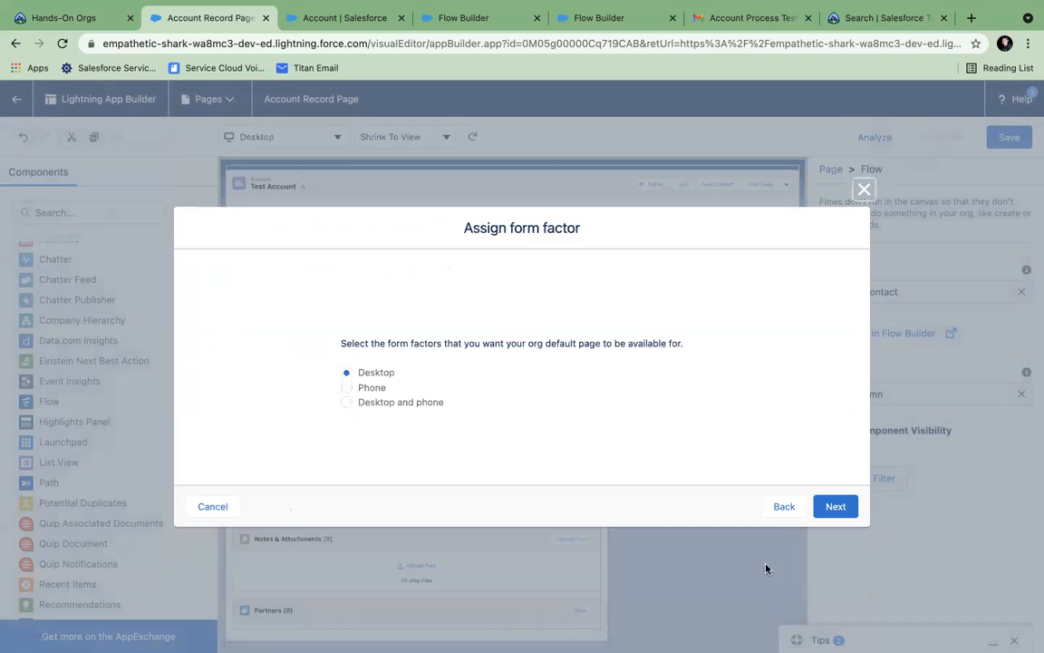
click(430, 407)
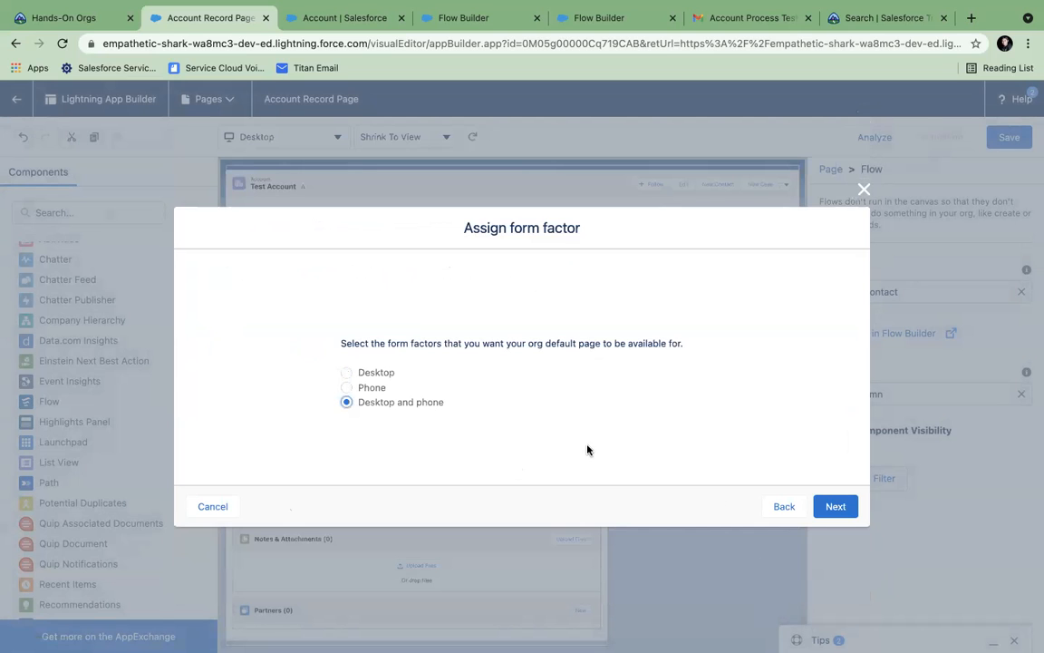
click(839, 507)
click(835, 476)
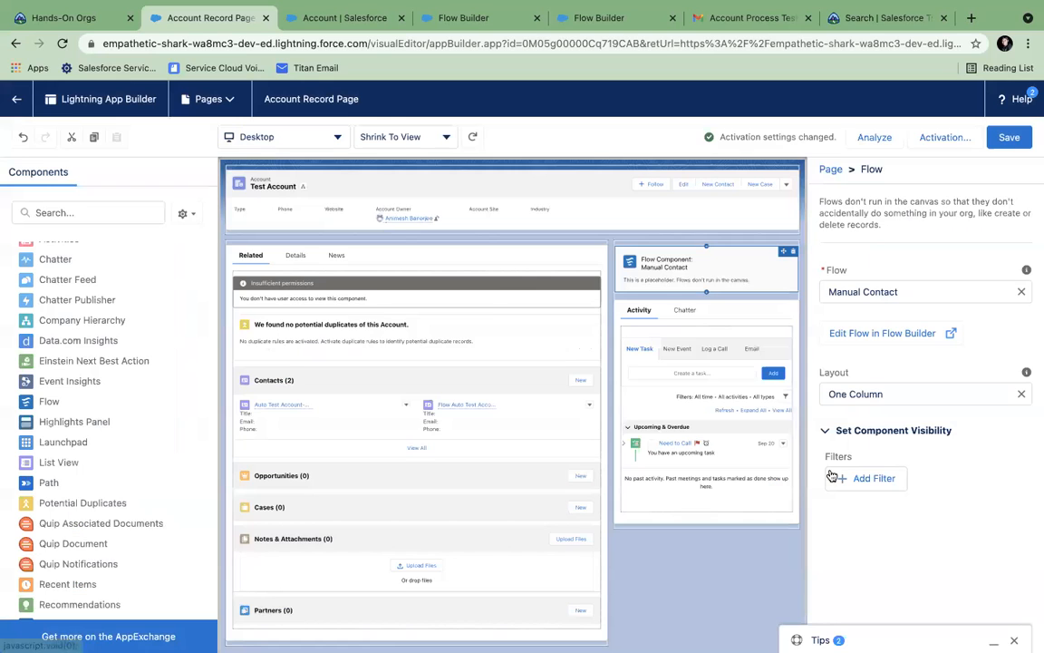
click(15, 101)
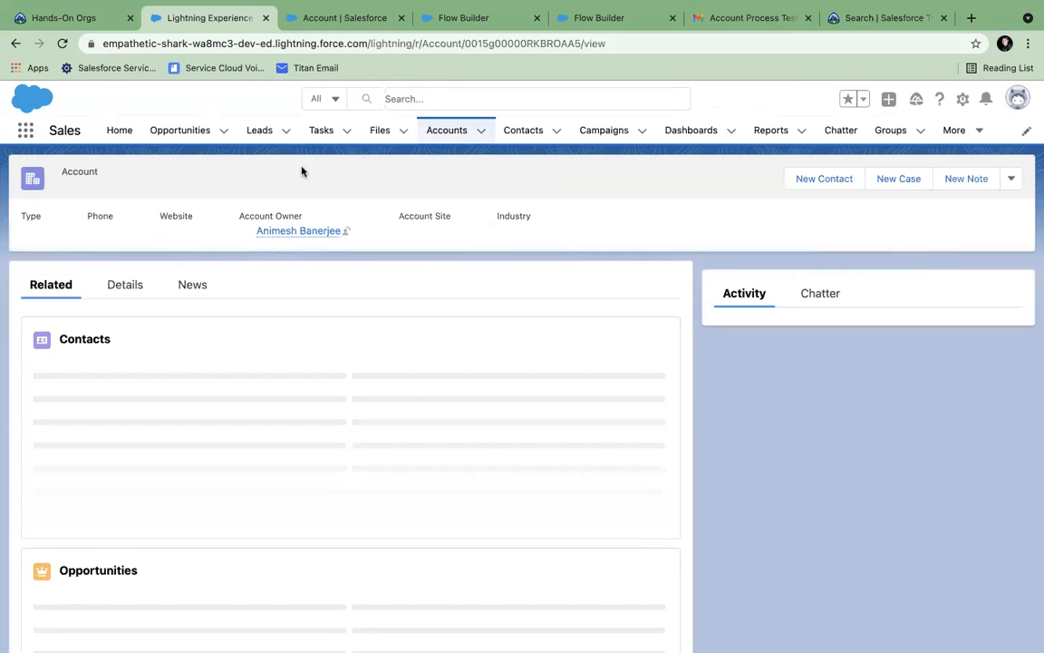
- Open the Account object's Lightning Record Pages list in Object Manager
click(308, 18)
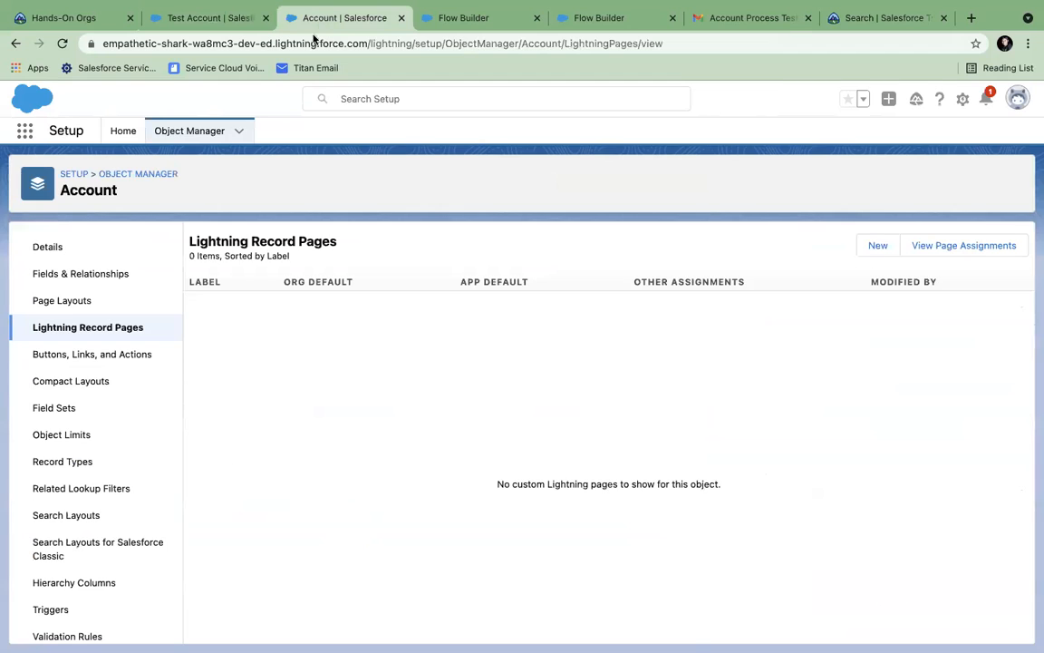
click(174, 133)
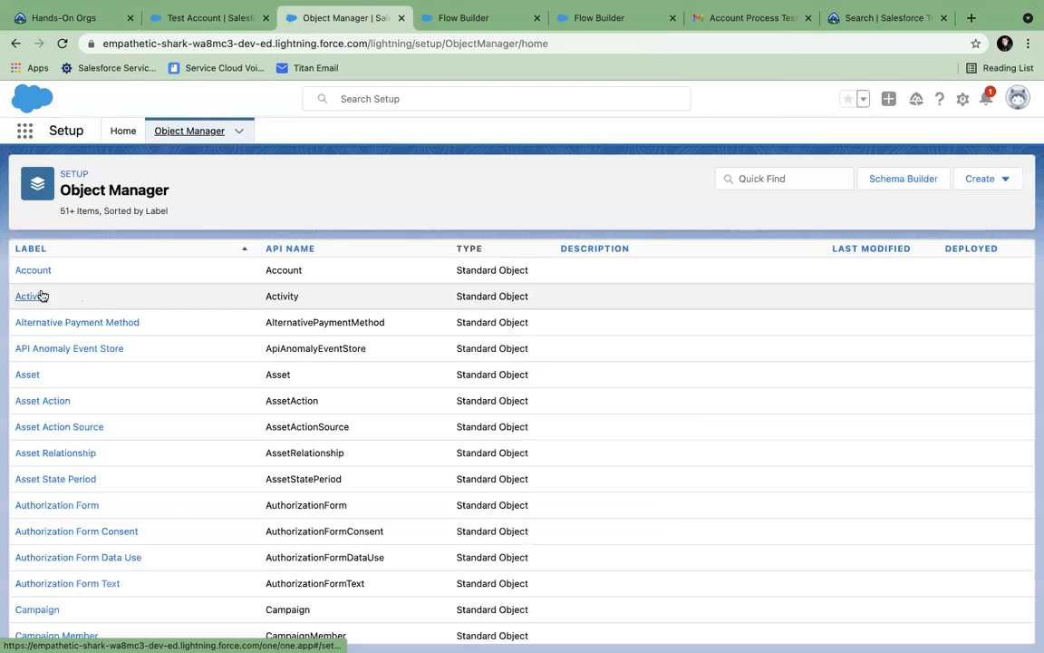
click(35, 269)
click(70, 329)
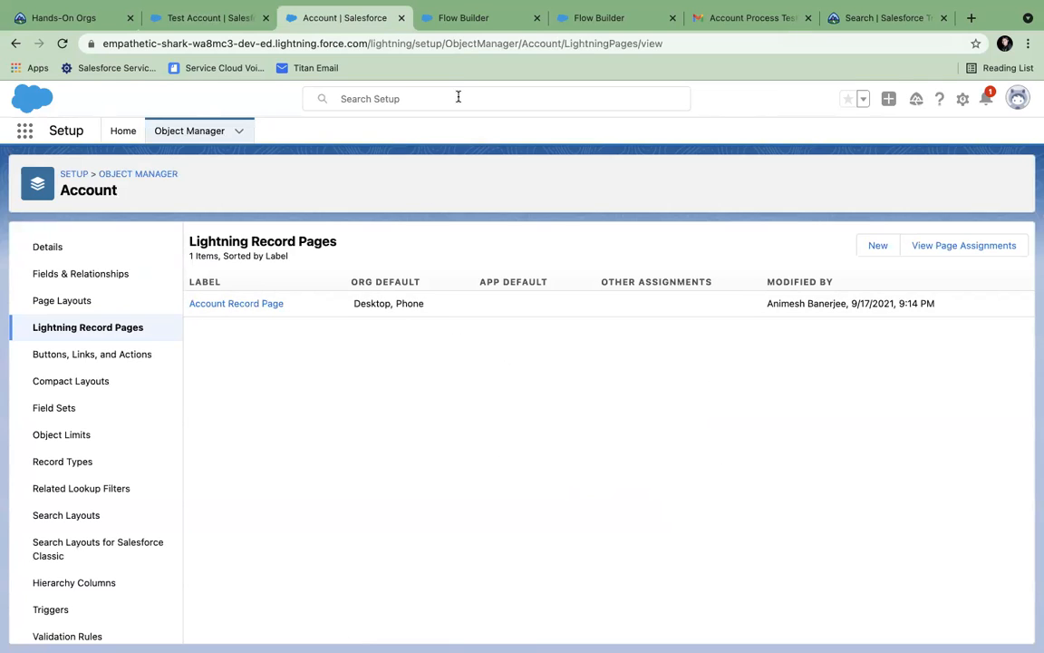
- Check the Manual Contact flow, then reload the Test Account record to show it in the sidebar
click(457, 22)
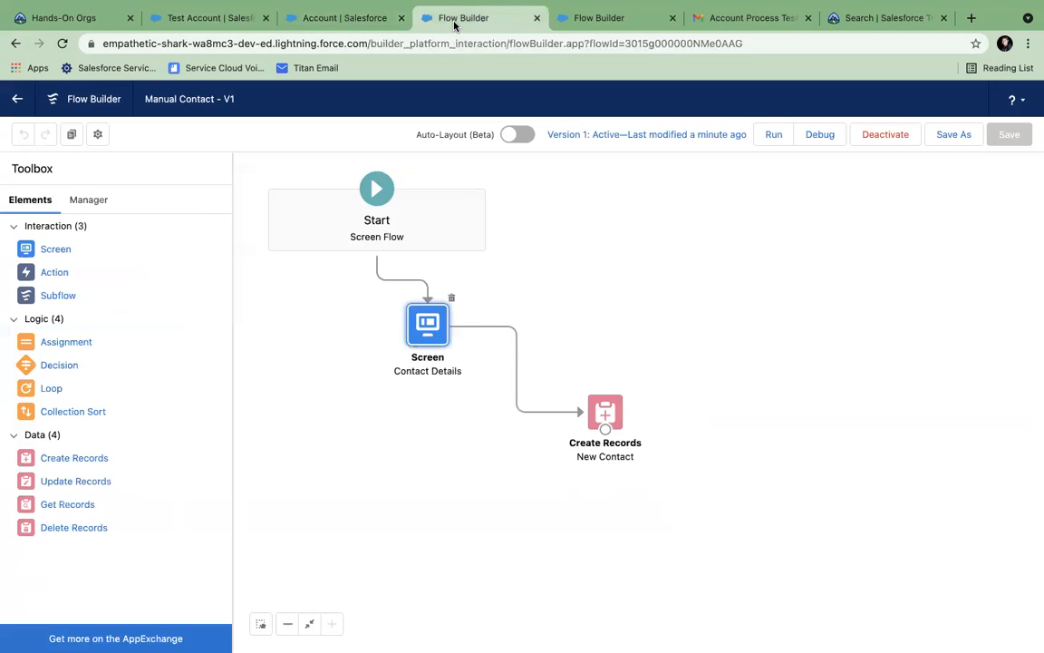
click(201, 25)
click(62, 43)
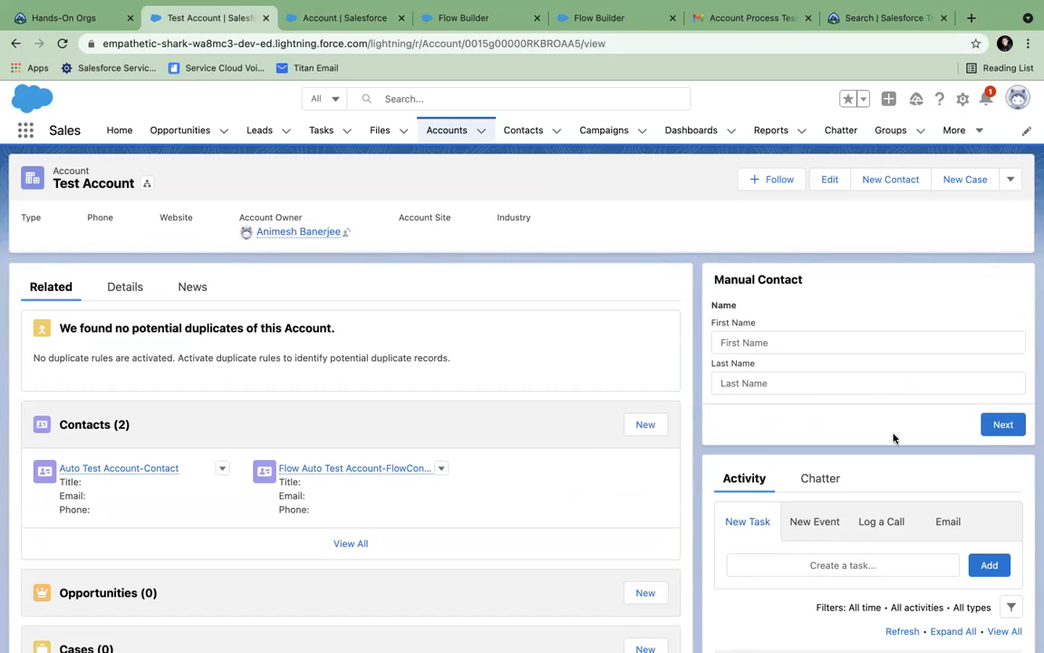
- Enter the new contact's first and last name in Manual Contact, submit, then view the Contacts list
click(772, 338)
text(Anim)
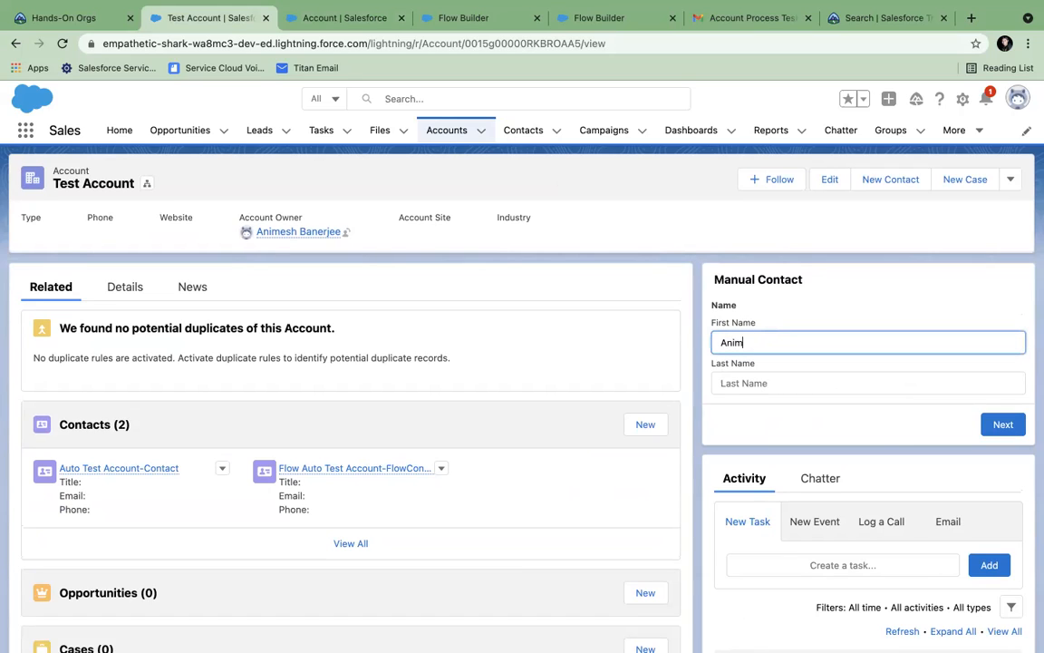
key(BackSpace)
key(BackSpace)
key(BackSpace)
text(Will)
key(Tab)
text(S)
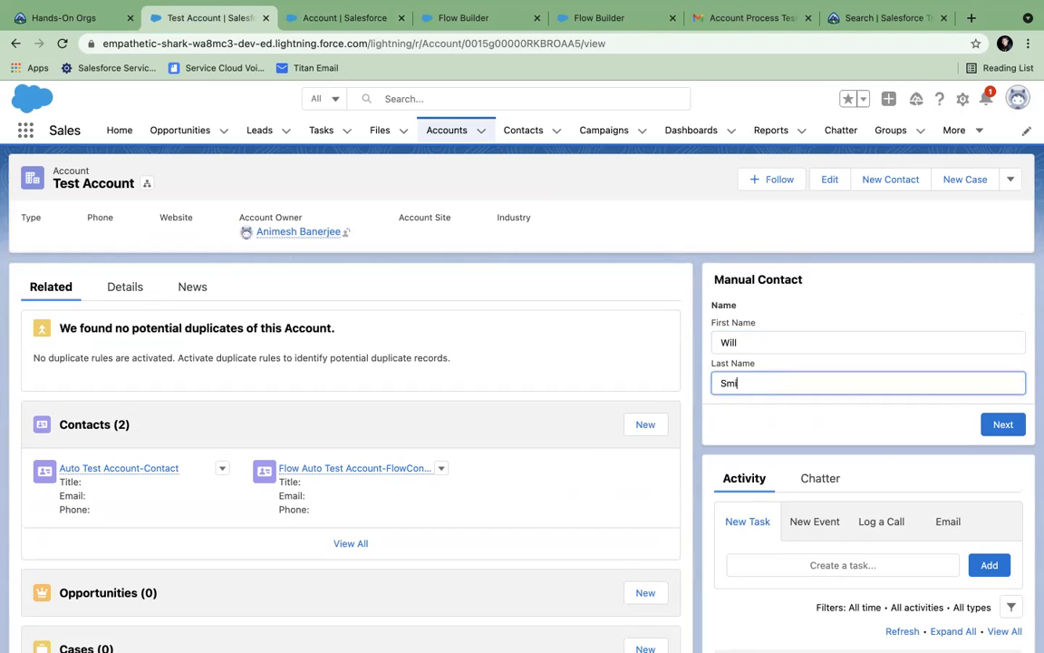
text(mith)
click(1001, 425)
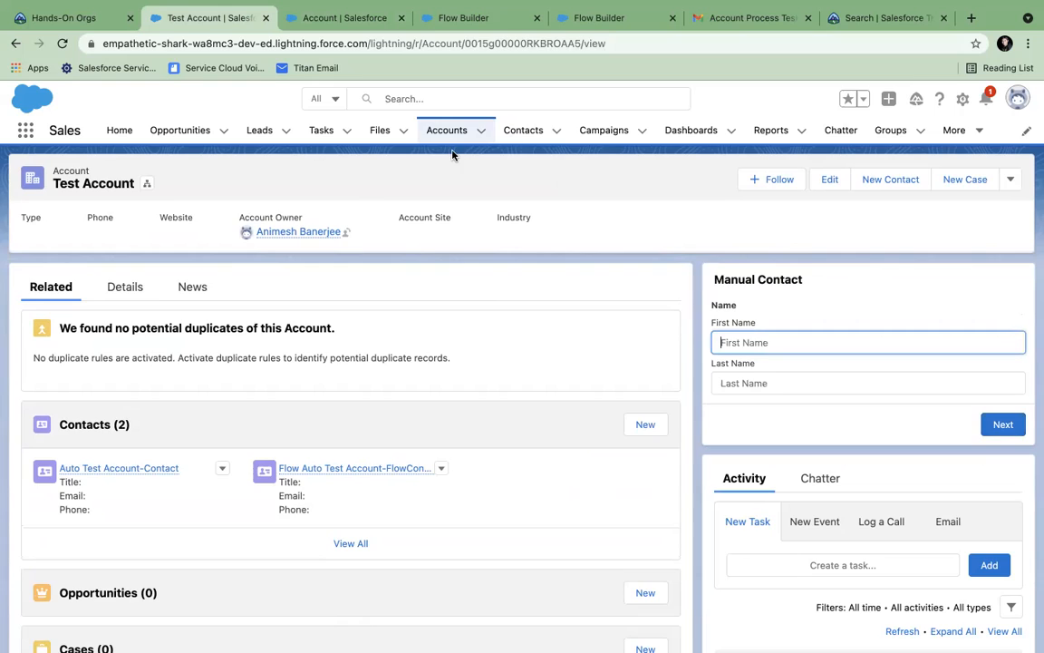
click(520, 136)
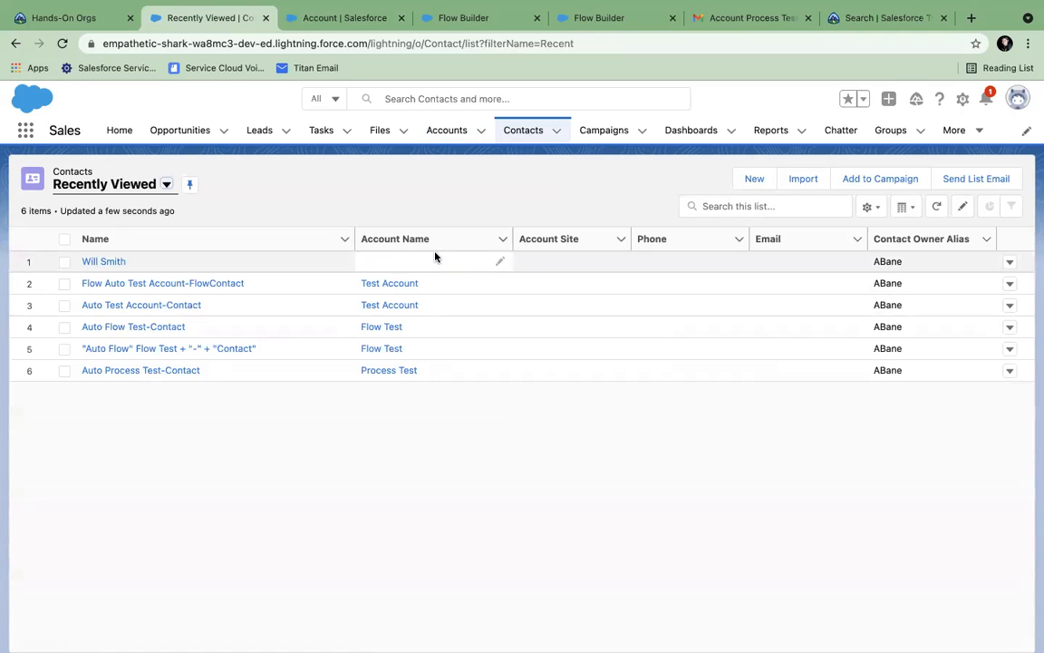
- Open the Test Account record and look over its additional actions list
click(444, 135)
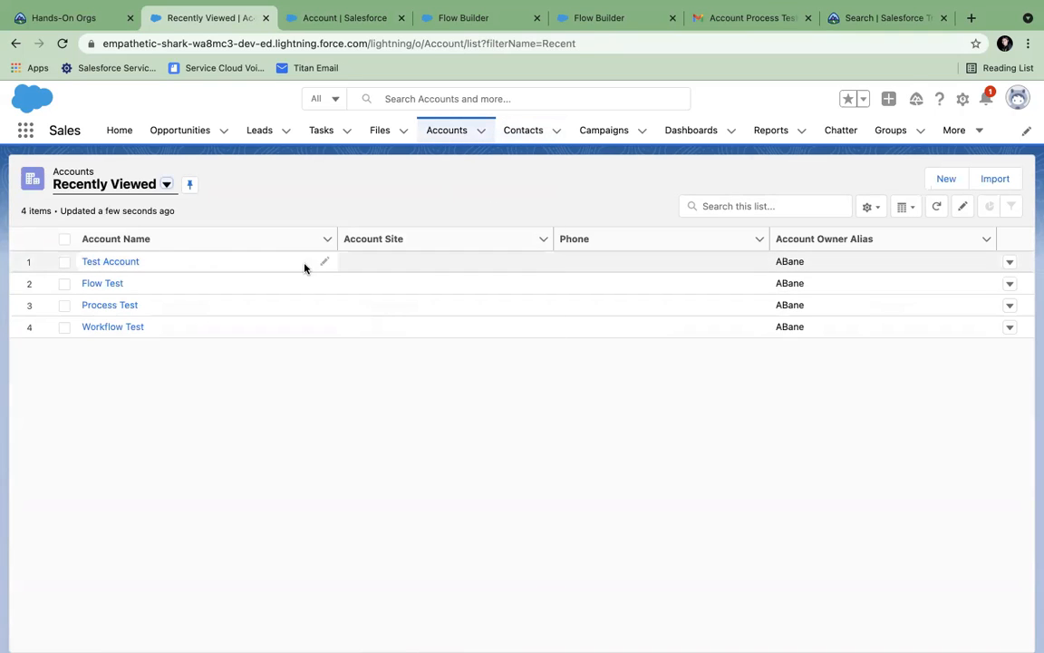
click(107, 261)
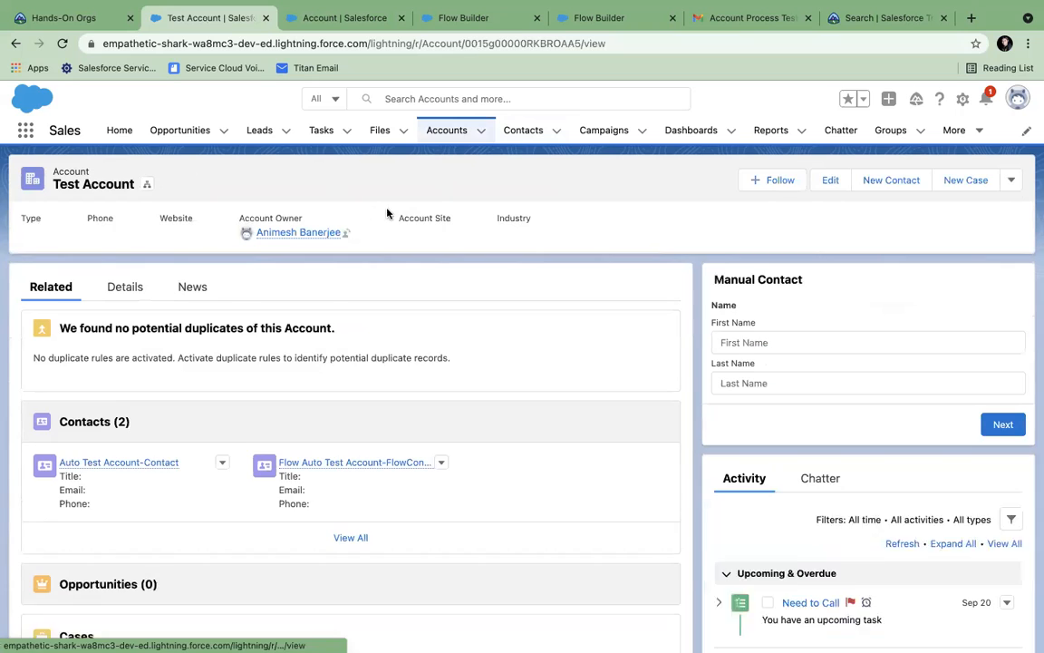
click(1011, 181)
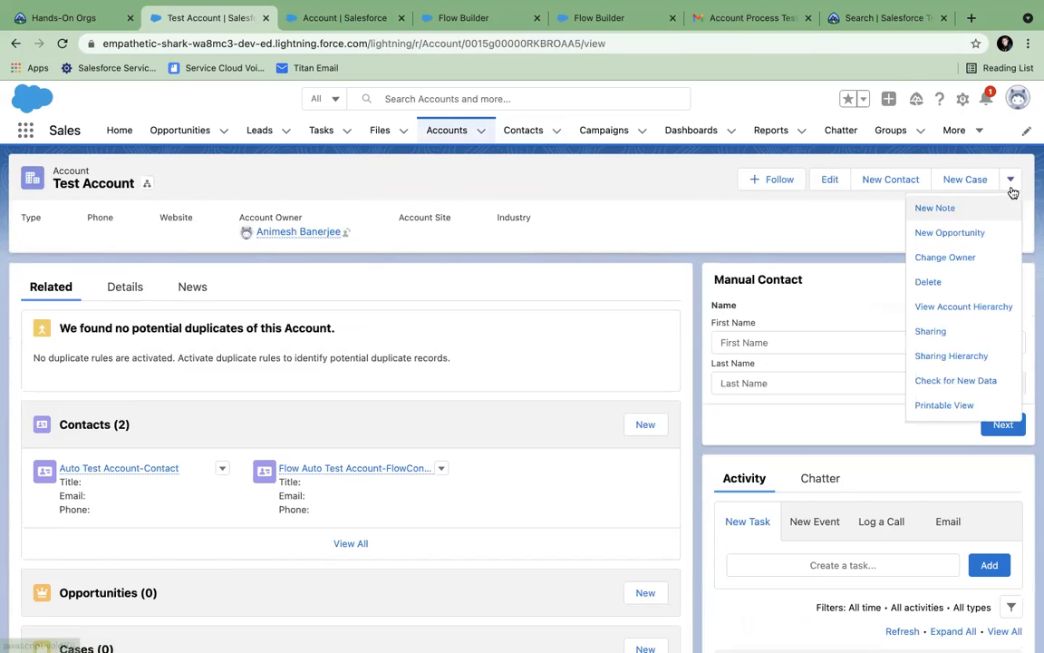
click(851, 237)
- Edit the record page in Lightning App Builder and select the Highlights Panel
click(963, 100)
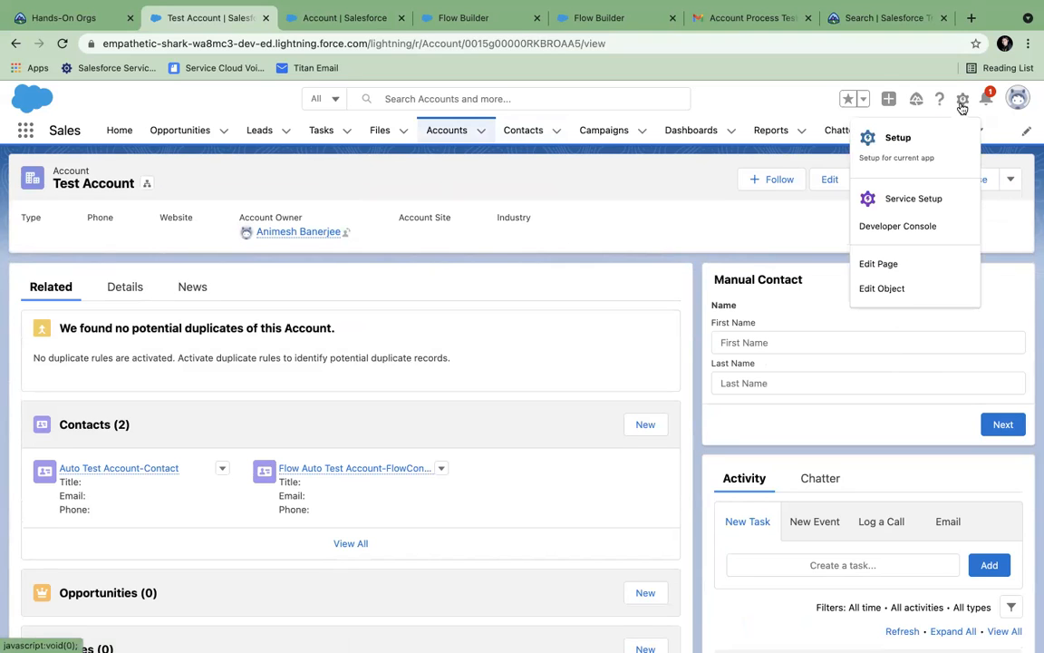
click(888, 264)
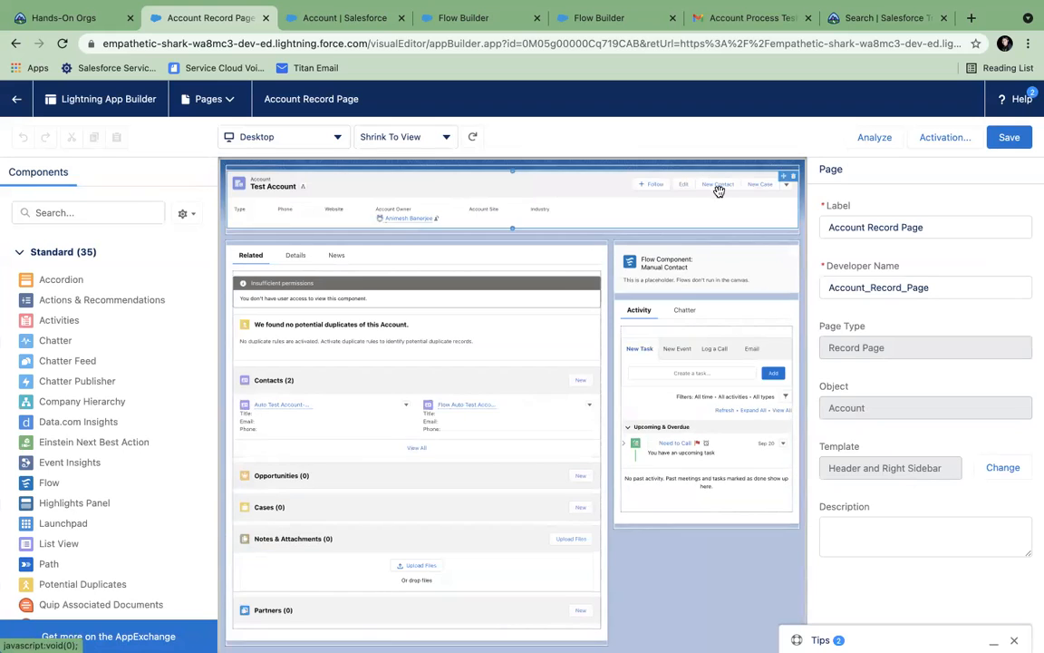
click(714, 186)
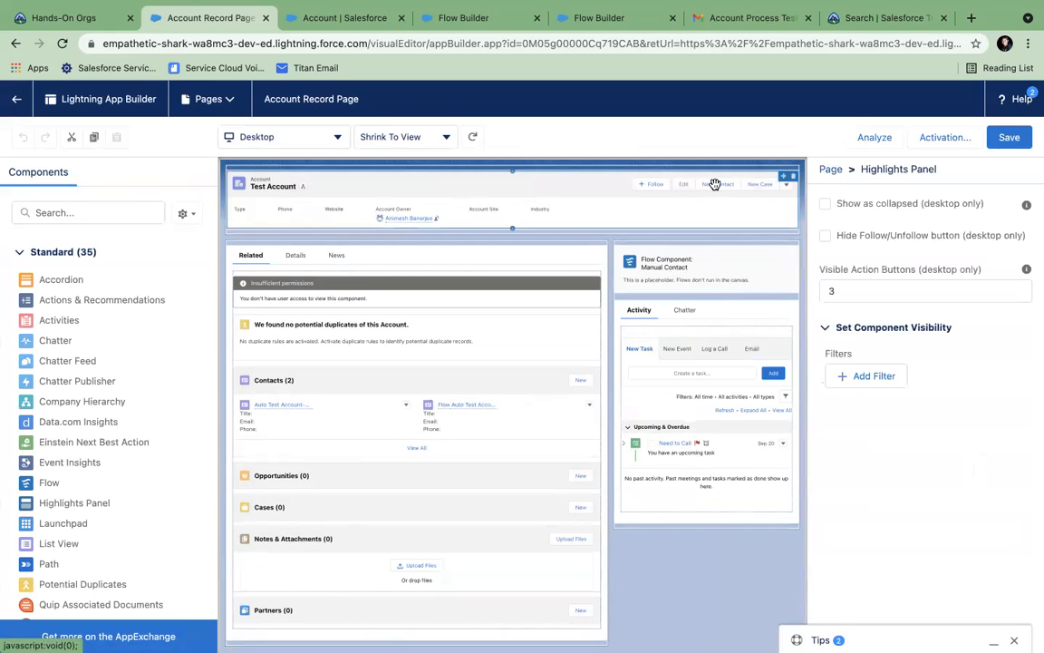
- Leave the page editor and go back to the Test Account record
scroll(867, 367, down, 3)
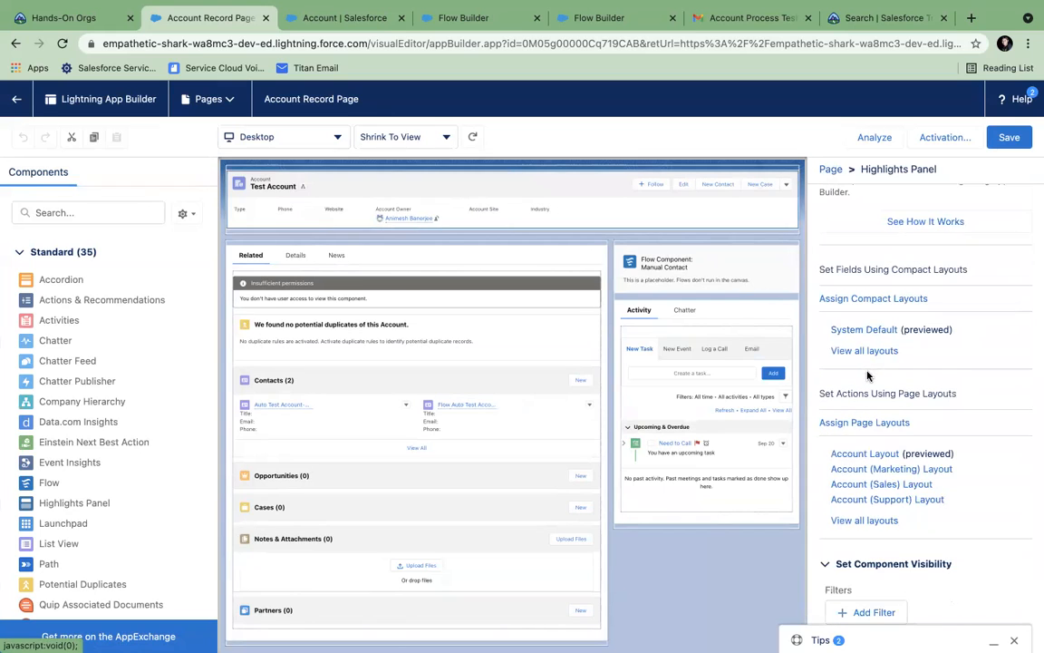
scroll(870, 362, up, 3)
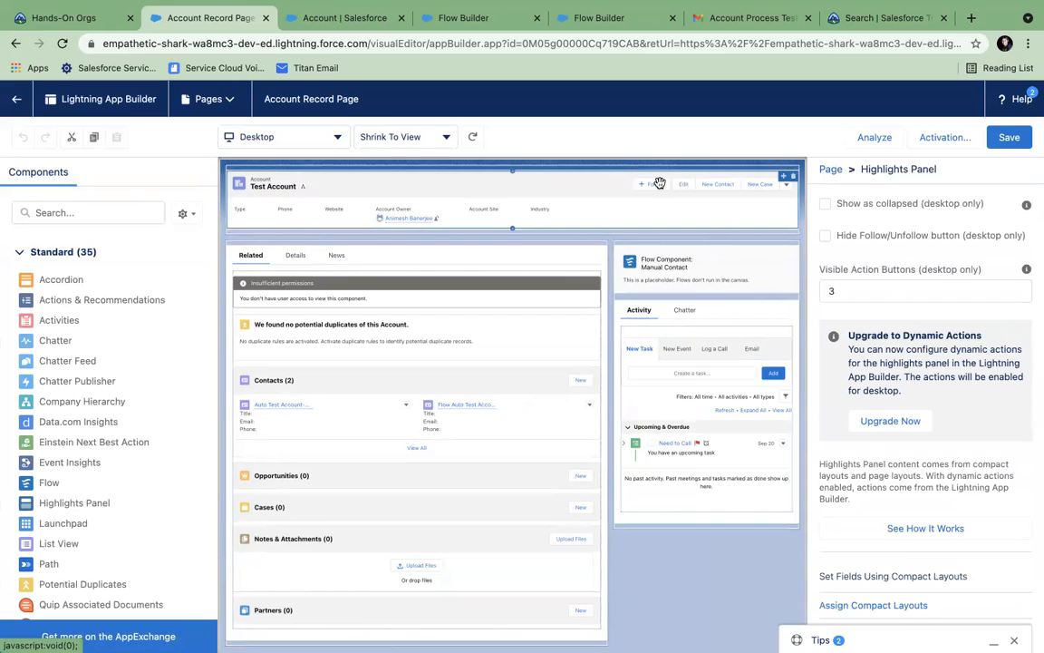
click(15, 42)
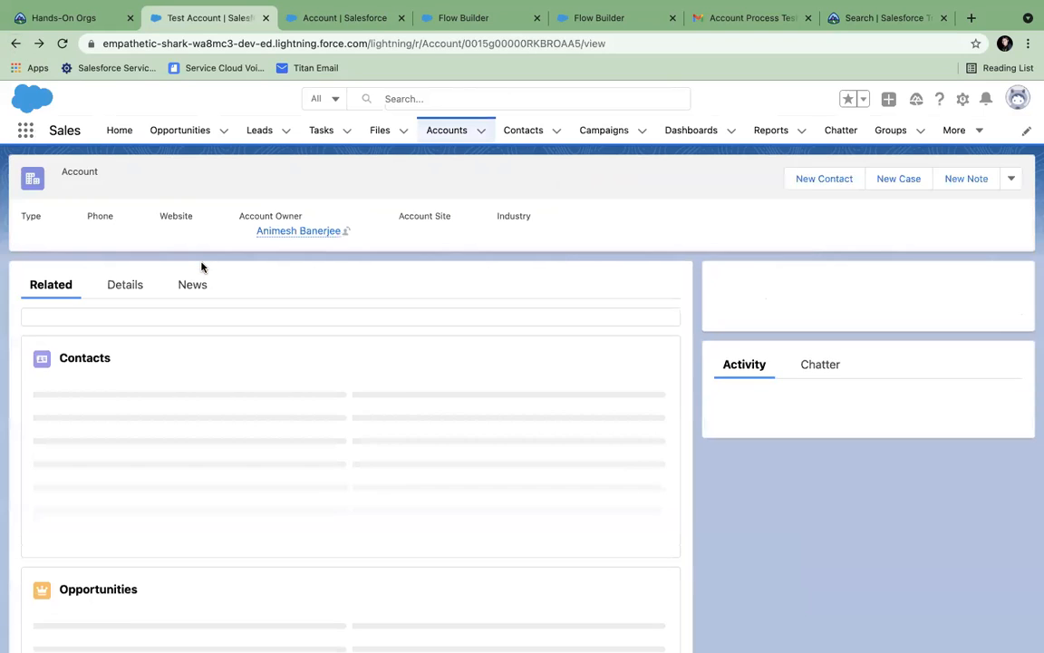
- Browse the Account Layout and Fields & Relationships, then open Buttons, Links, and Actions
click(342, 20)
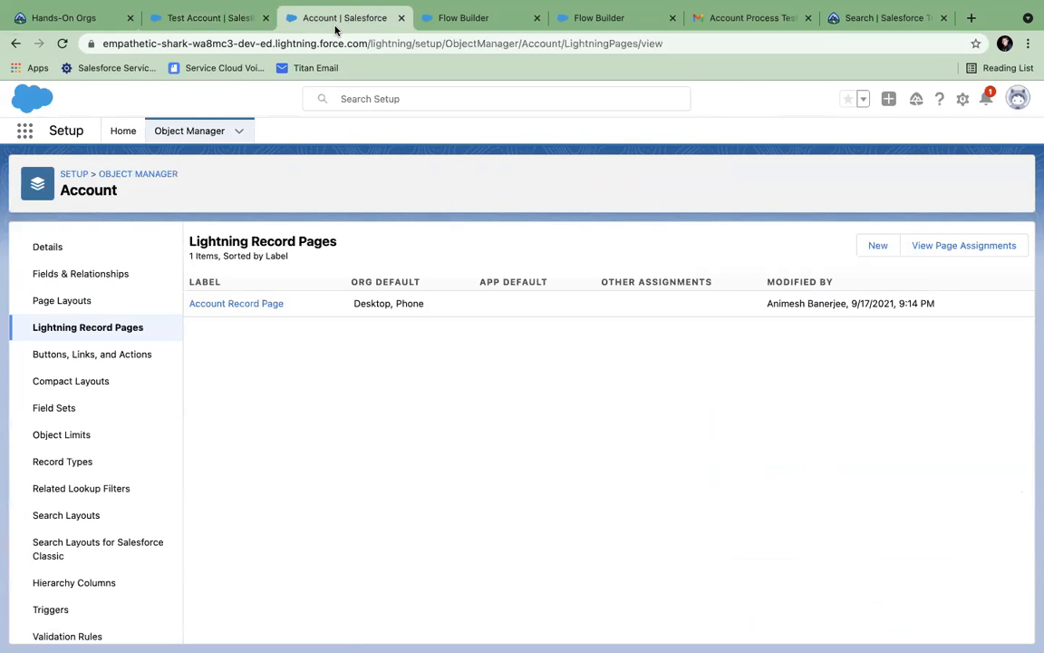
click(64, 305)
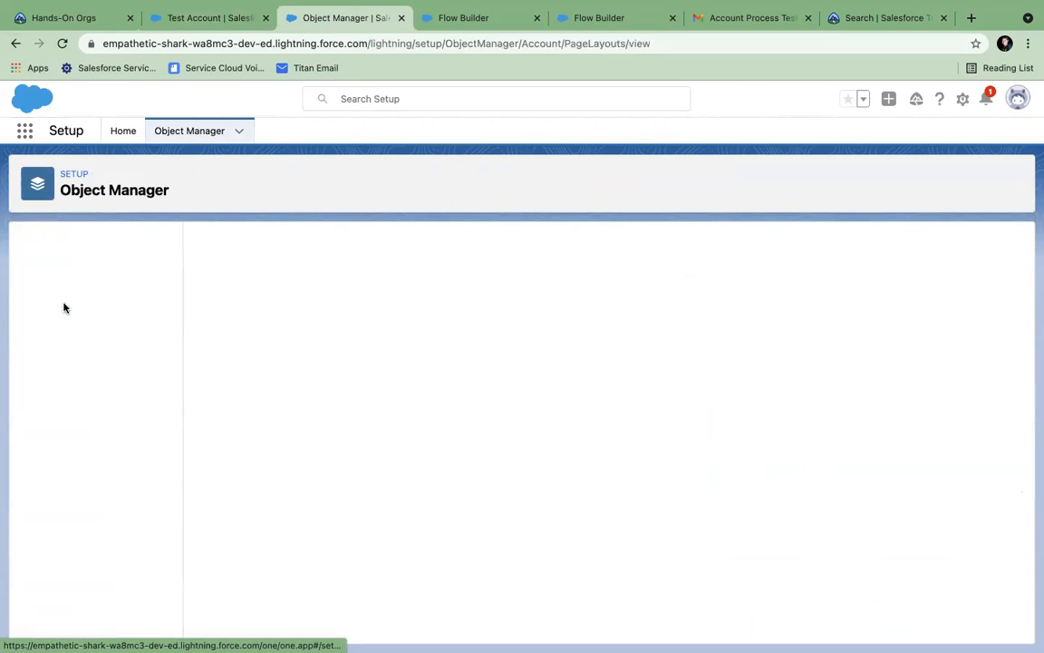
click(245, 421)
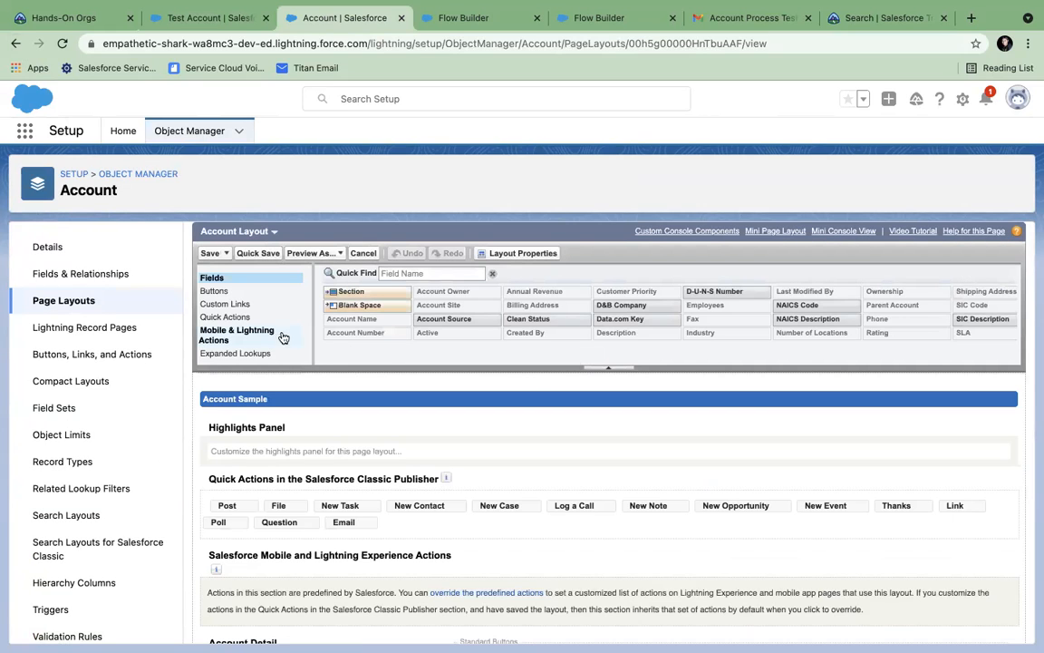
click(228, 317)
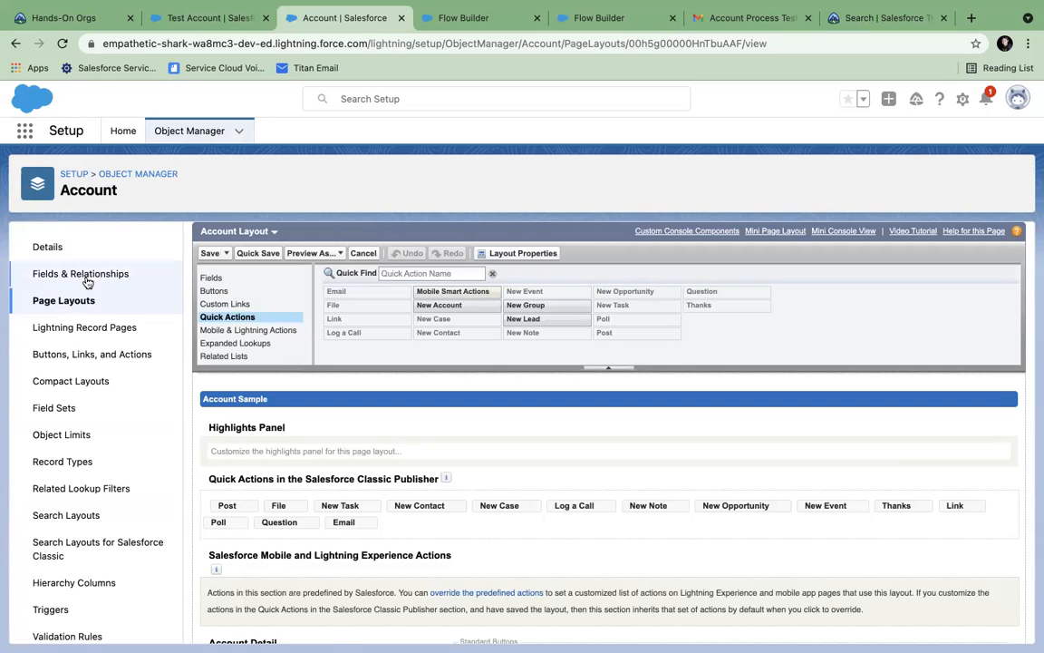
click(128, 273)
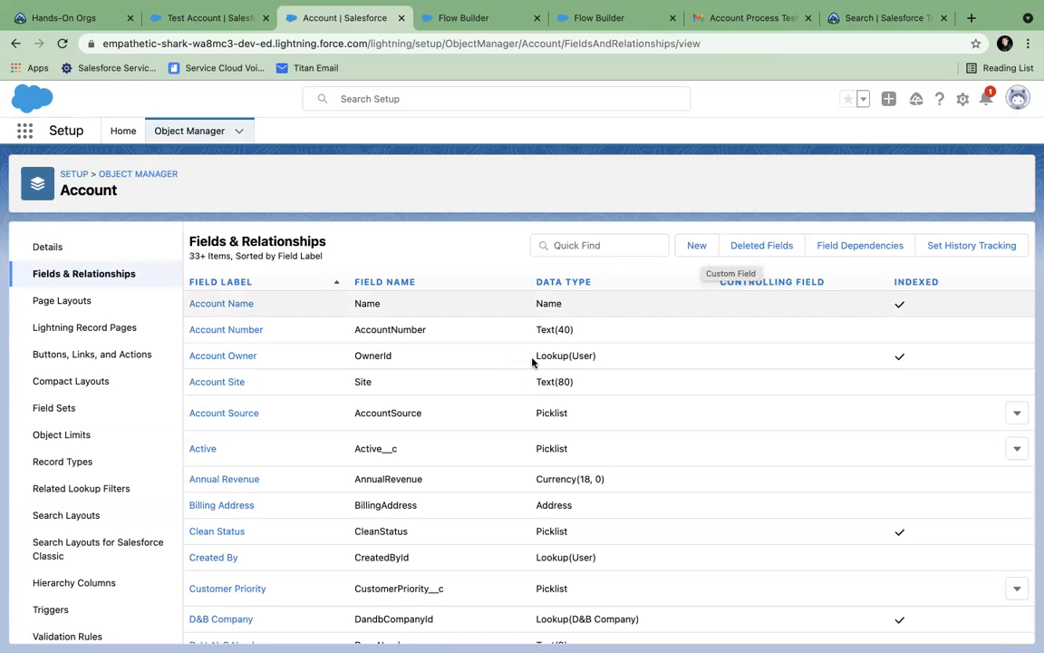
click(79, 355)
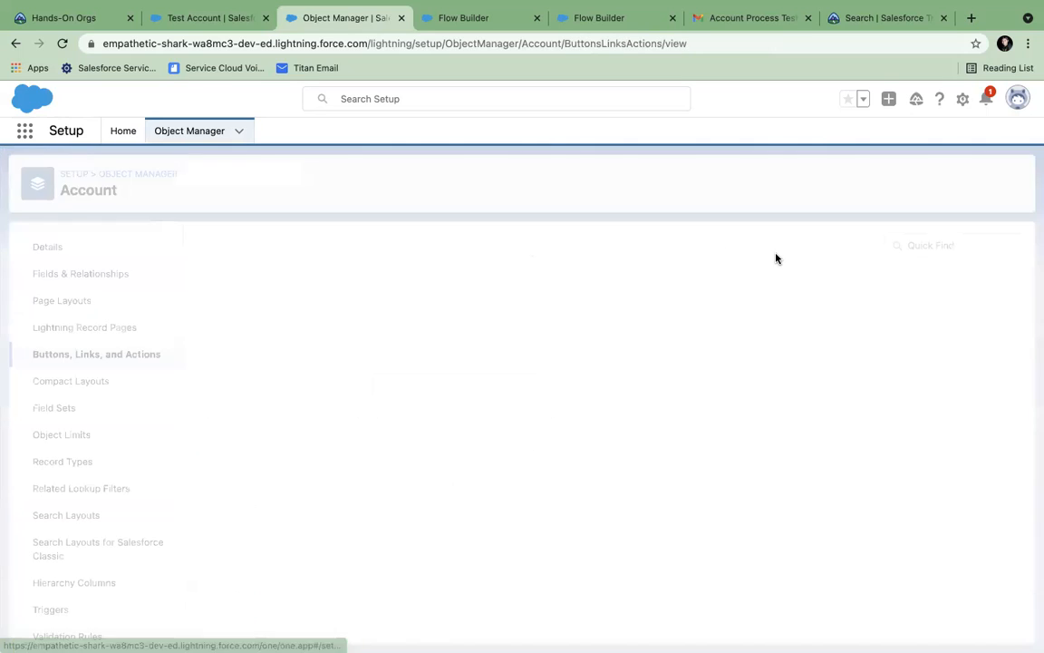
- Create an Account Flow action 'My Contact' (API name My_Contact) that runs the Manual Contact flow
click(878, 245)
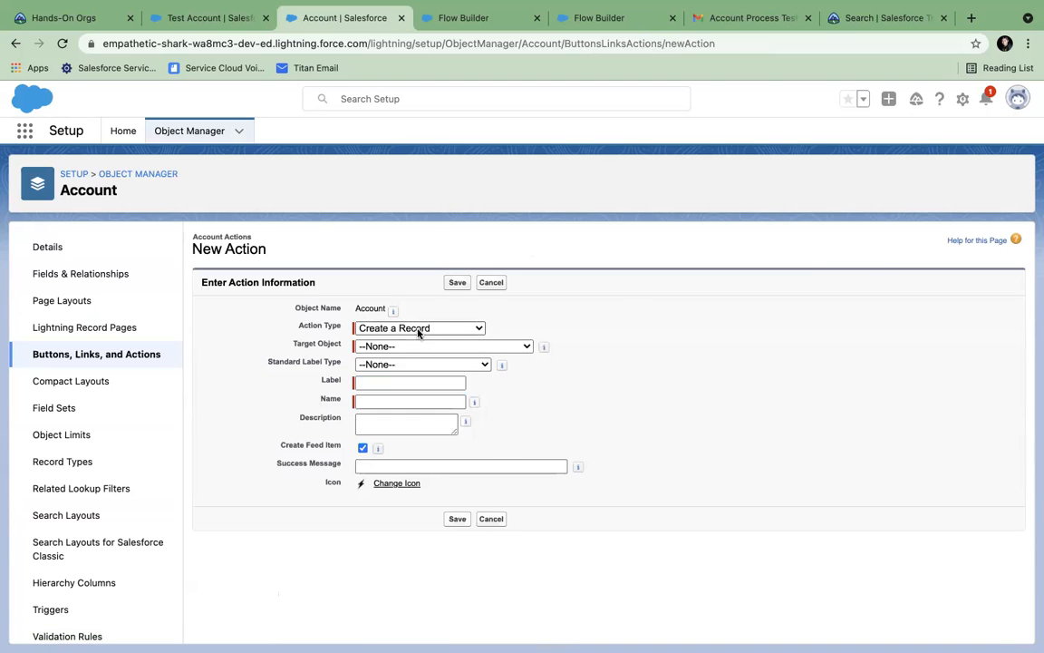
click(419, 331)
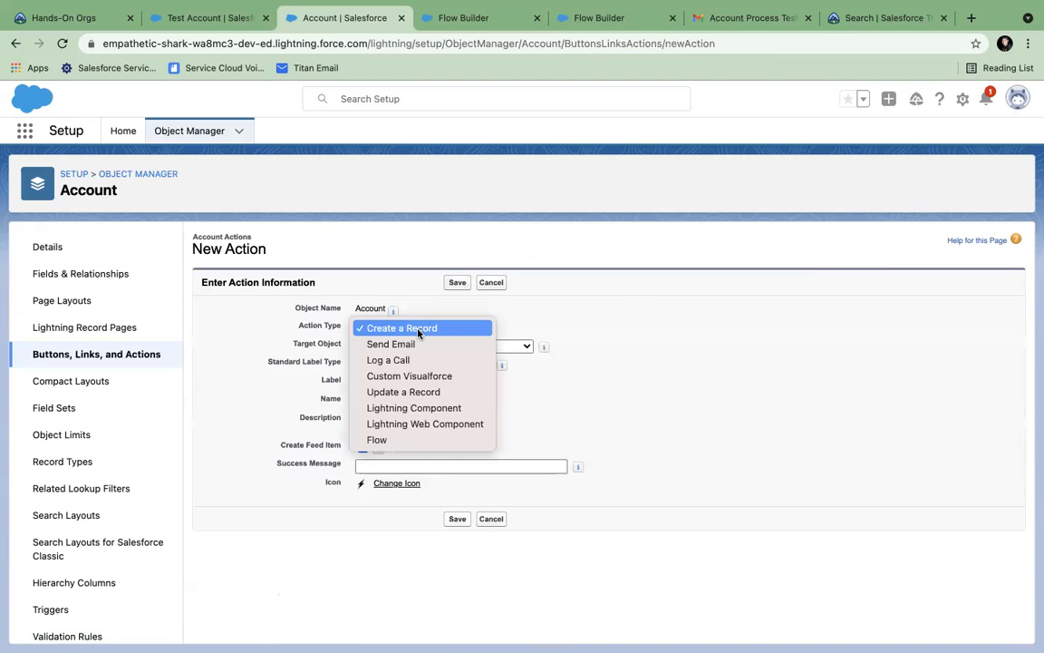
click(399, 439)
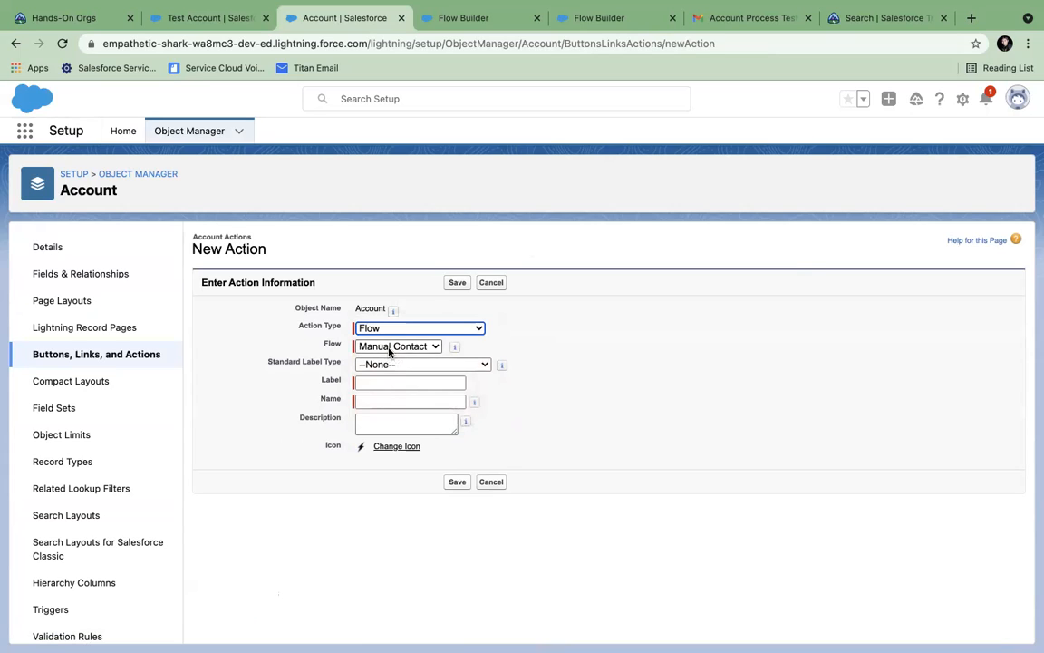
click(389, 381)
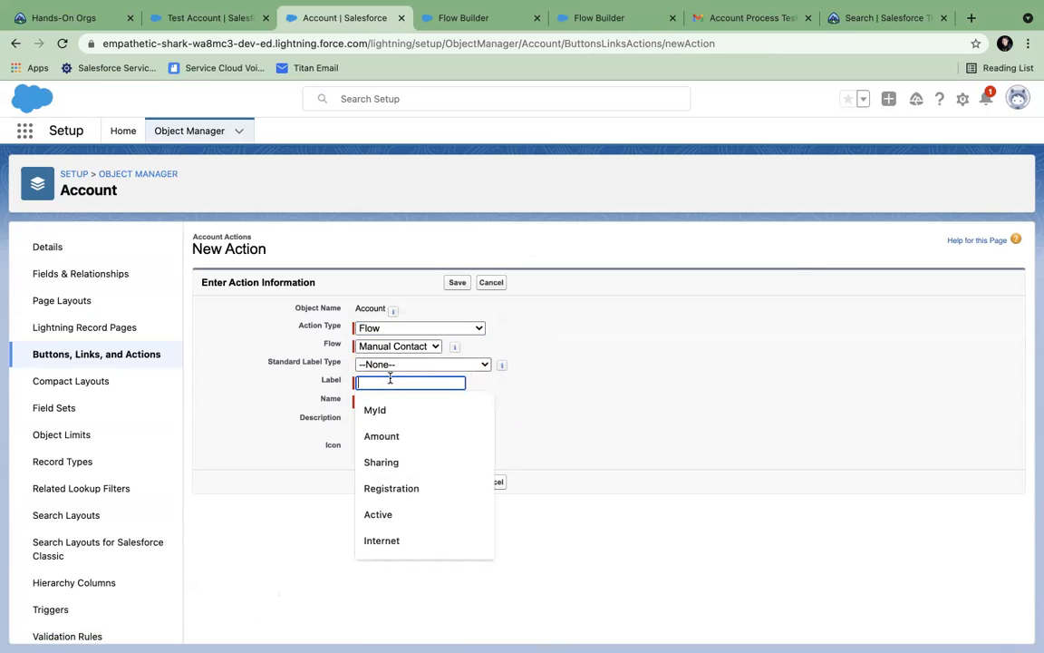
text(My Contact)
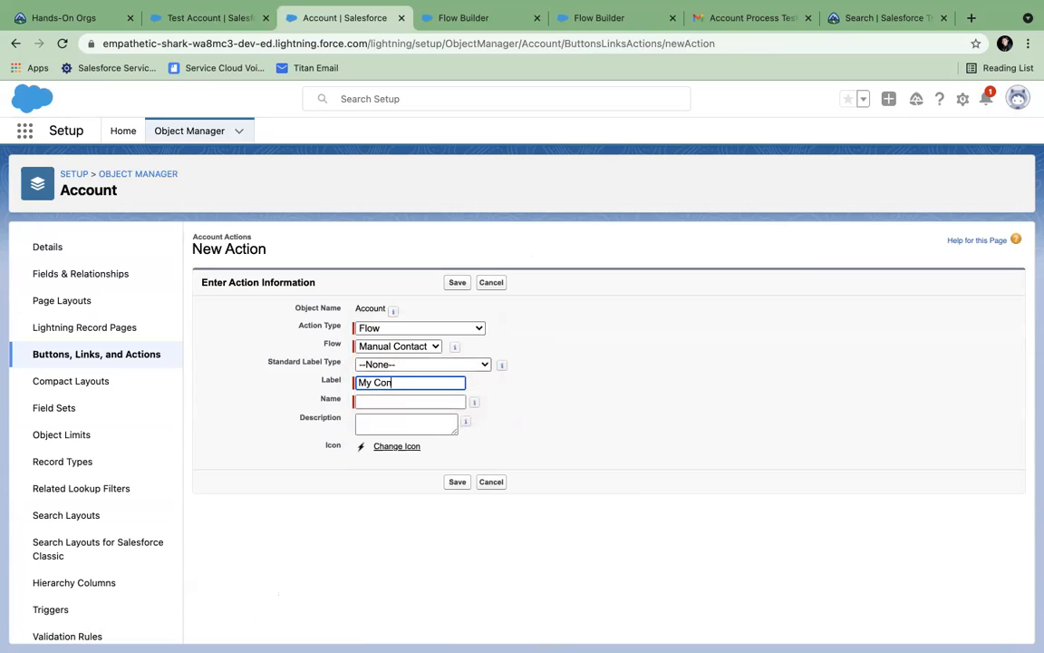
click(397, 402)
click(457, 484)
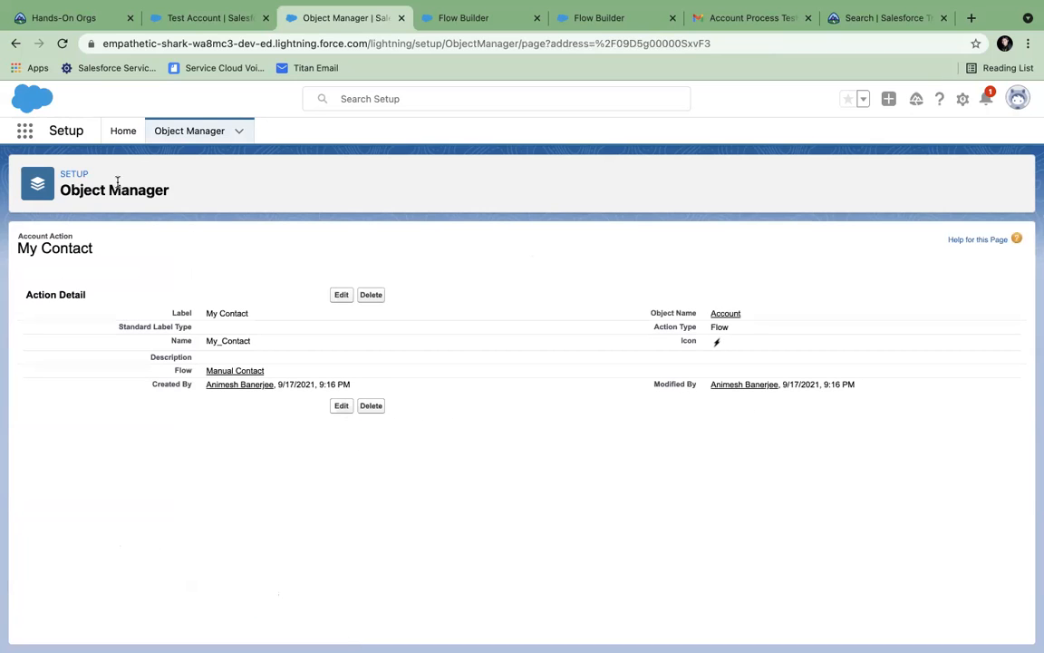
- Open the Account Layout and show its Mobile & Lightning Actions palette
click(184, 133)
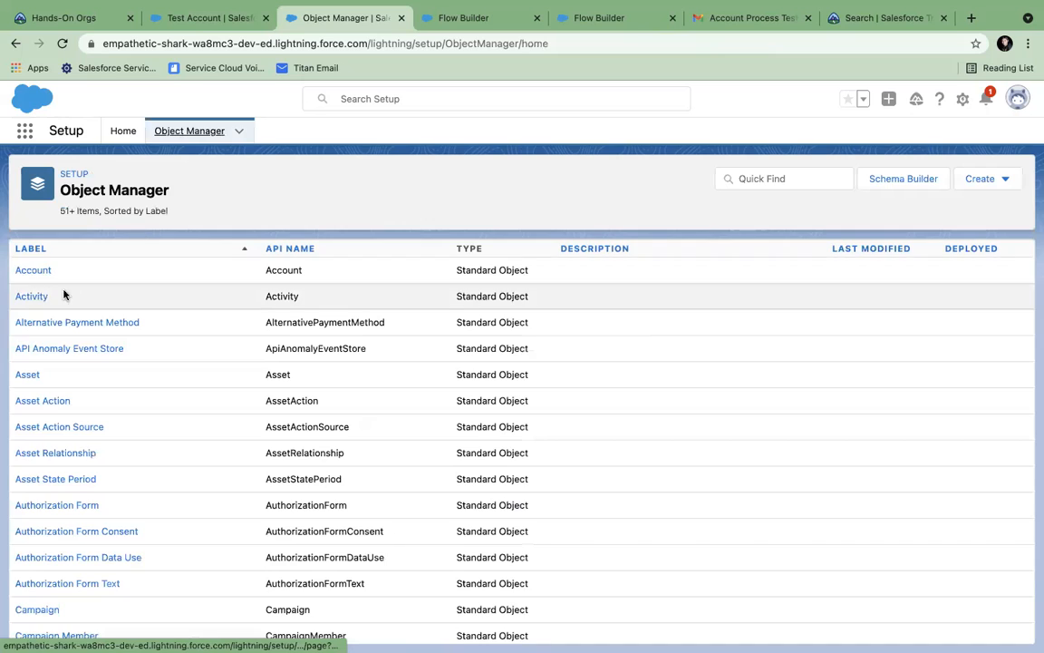
click(38, 269)
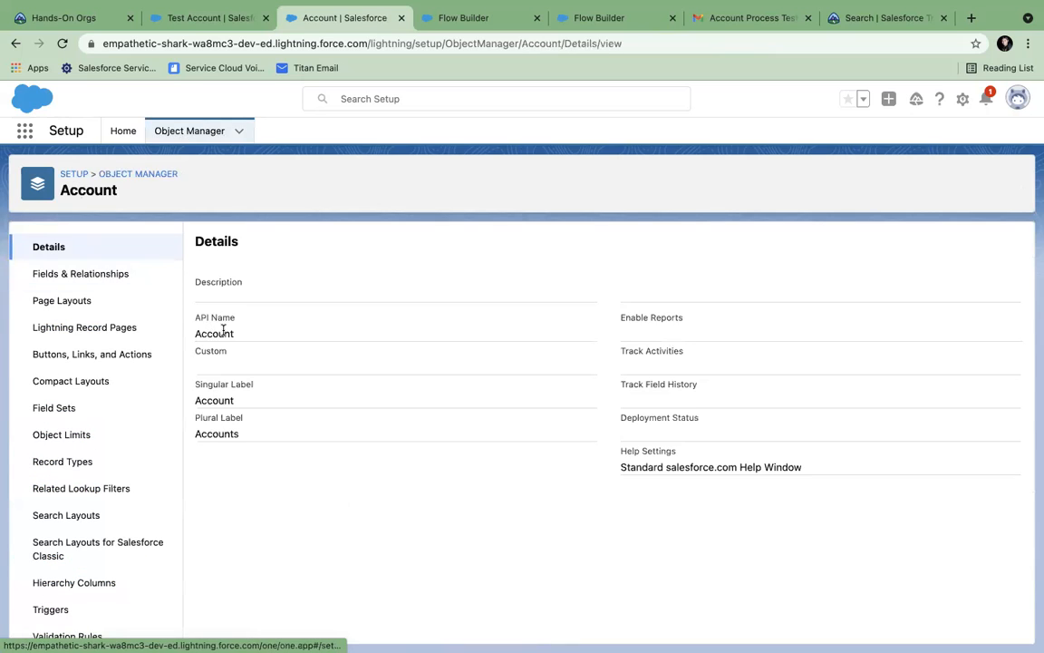
click(76, 301)
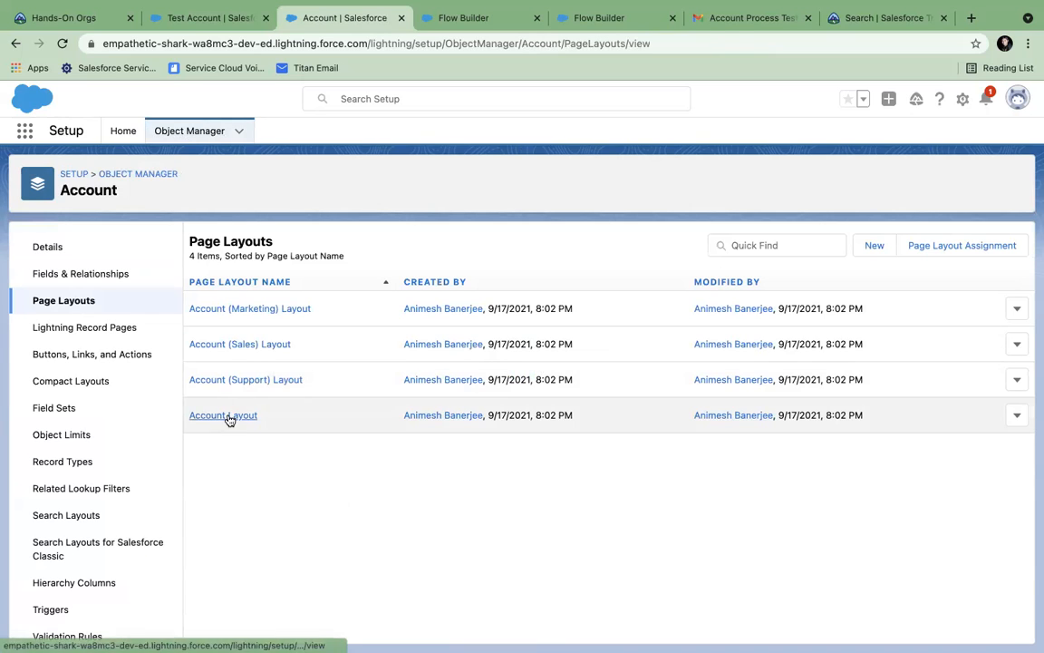
click(227, 418)
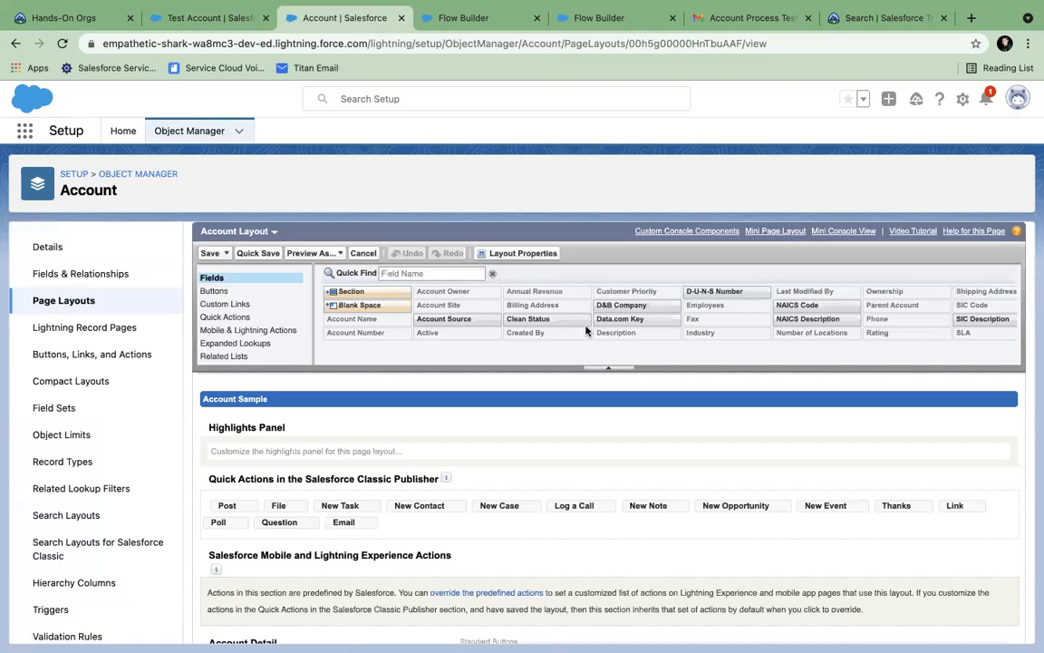
scroll(715, 398, down, 2)
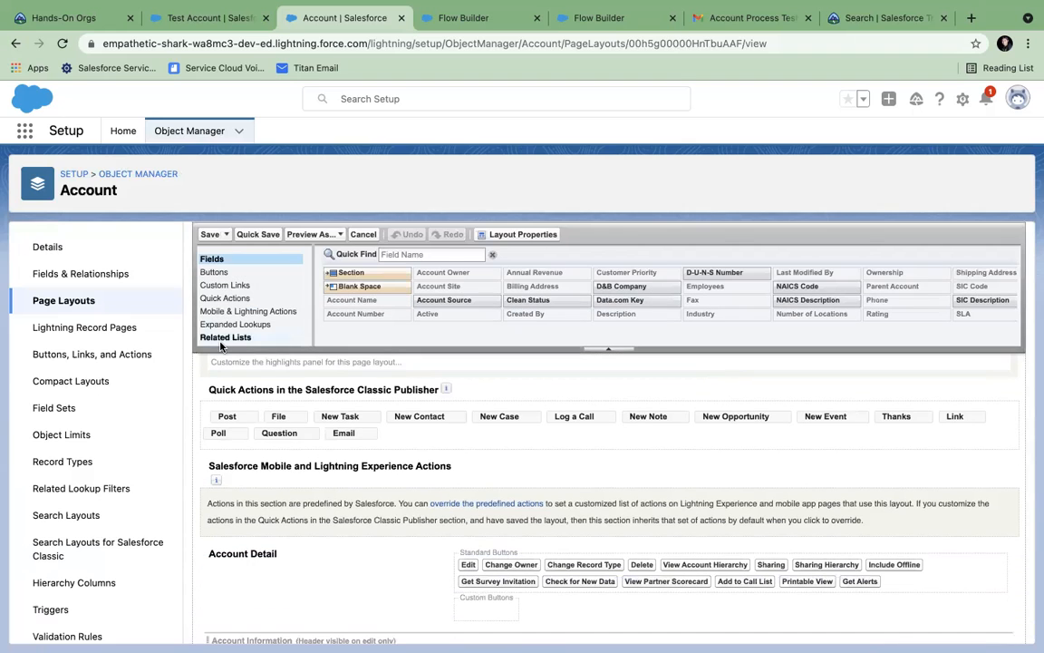
click(227, 299)
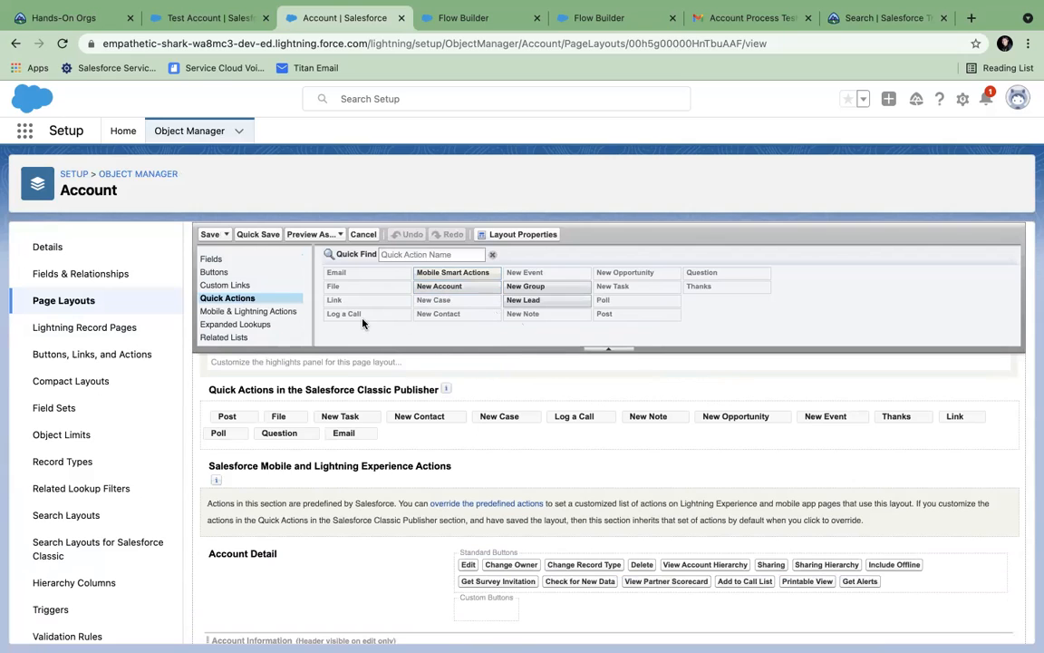
click(239, 313)
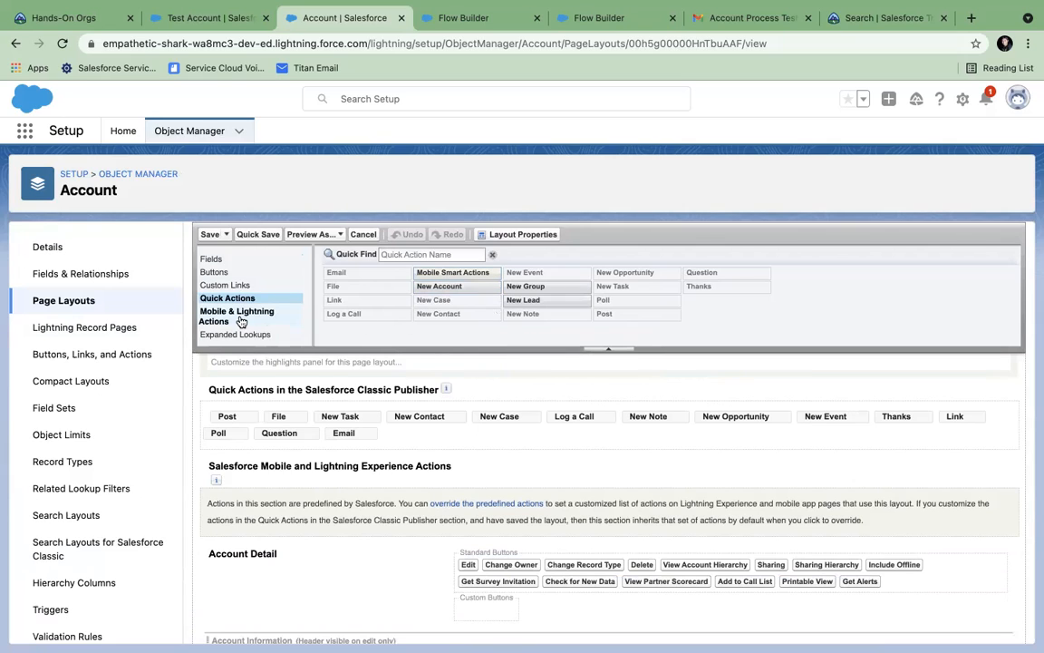
- Override the predefined actions, add My Contact to the layout's Lightning actions, and save
click(426, 255)
text(my)
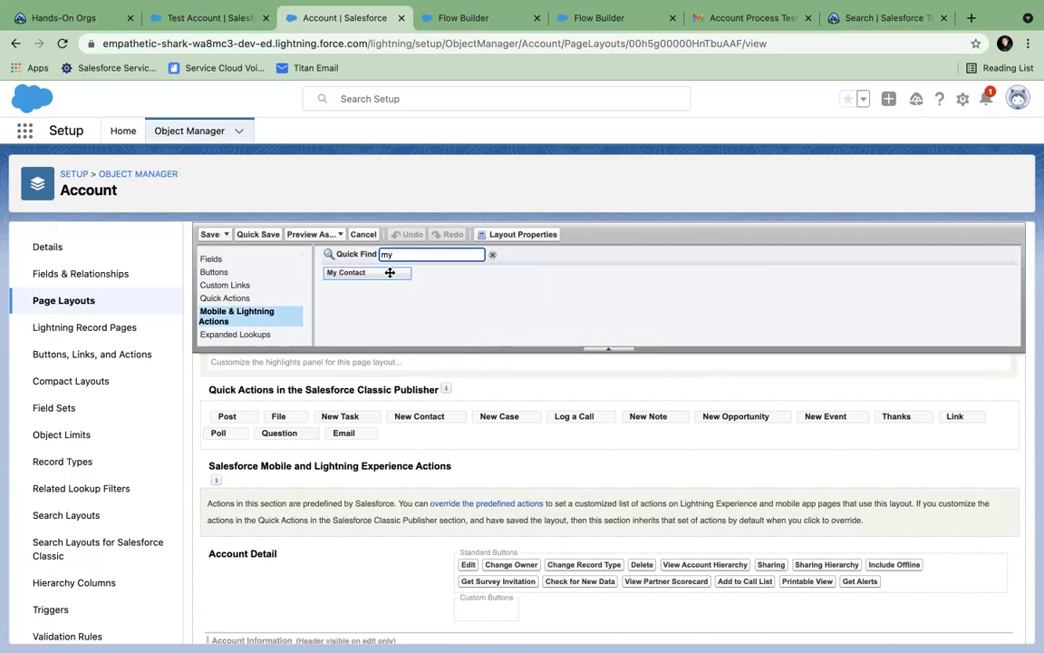
scroll(361, 275, down, 1)
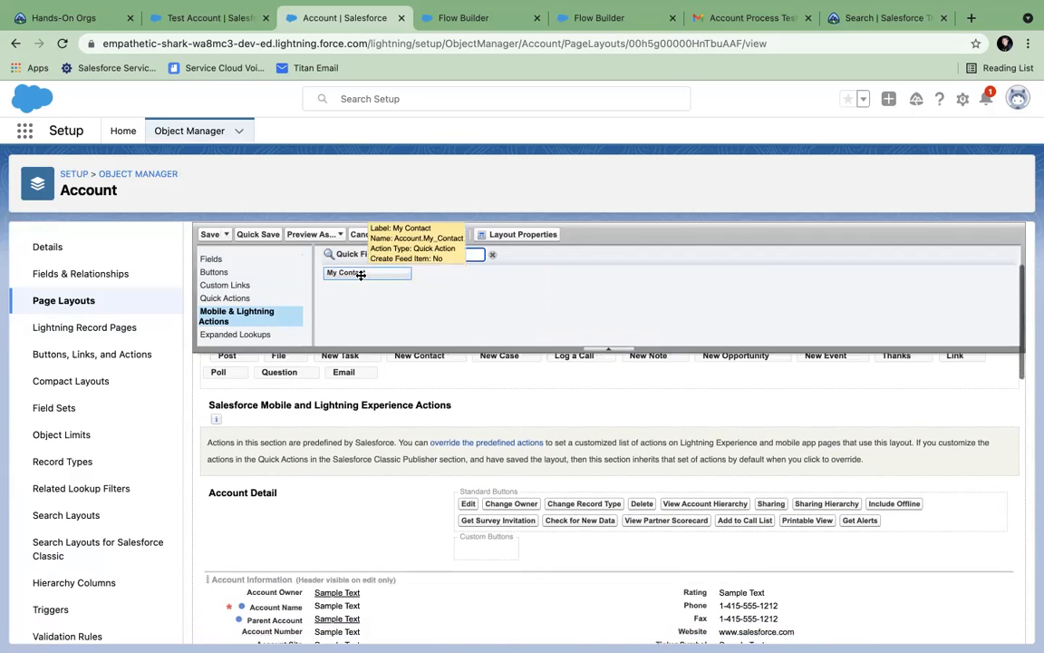
scroll(360, 275, up, 1)
scroll(360, 275, up, 1)
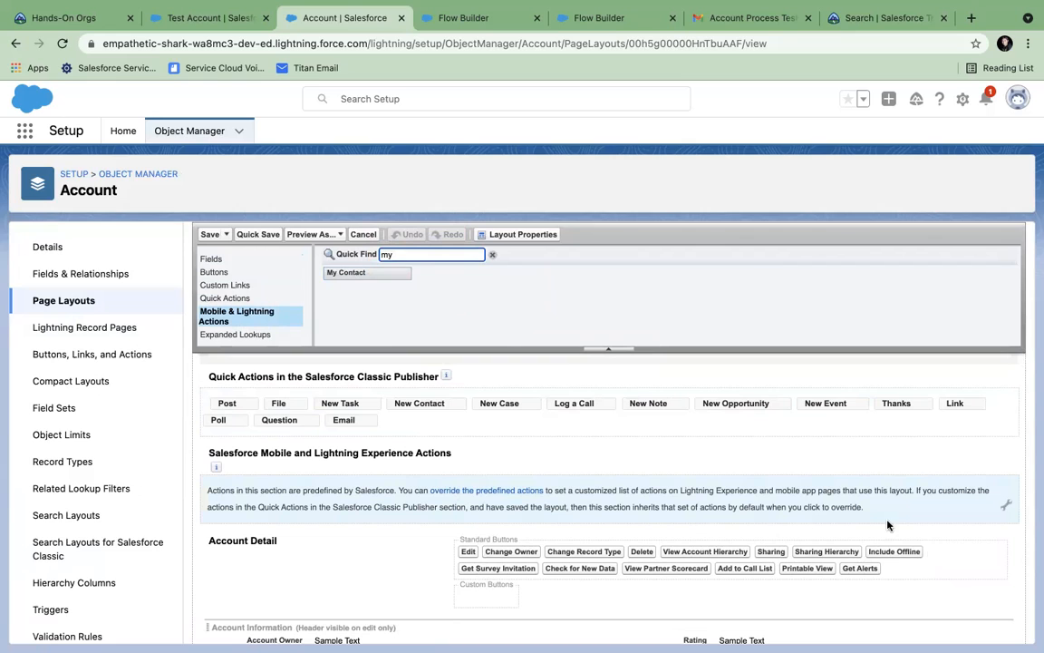
click(459, 491)
mouse_move(348, 273)
mouse_down()
mouse_move(617, 454)
mouse_move(755, 515)
mouse_move(782, 540)
mouse_move(820, 540)
mouse_up()
click(206, 235)
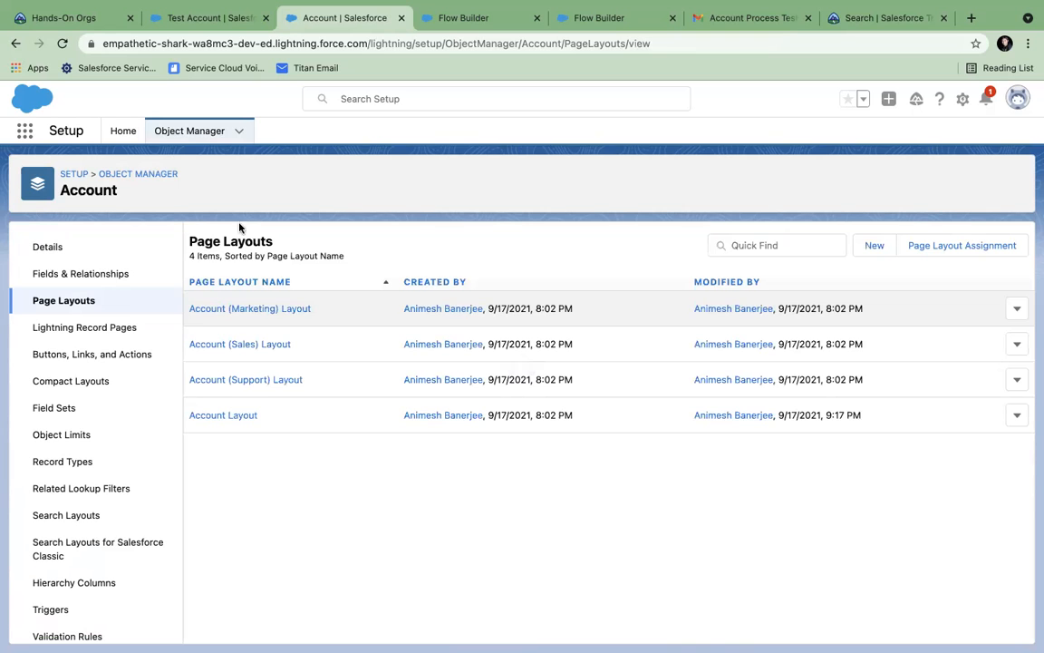
click(454, 27)
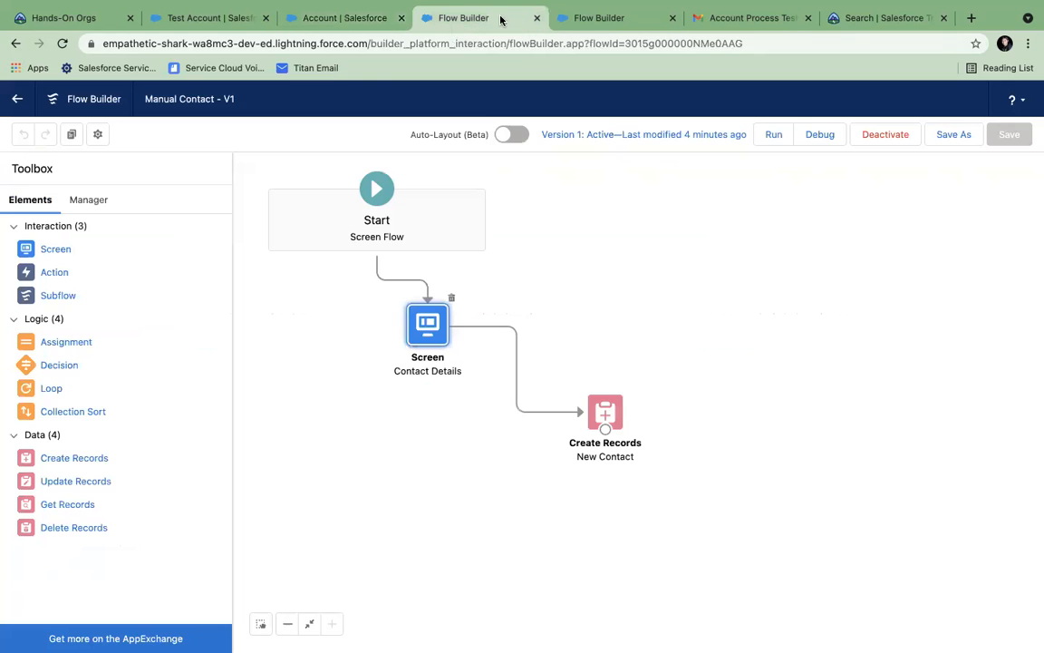
- Reload the Test Account page and launch its My Contact action
click(168, 25)
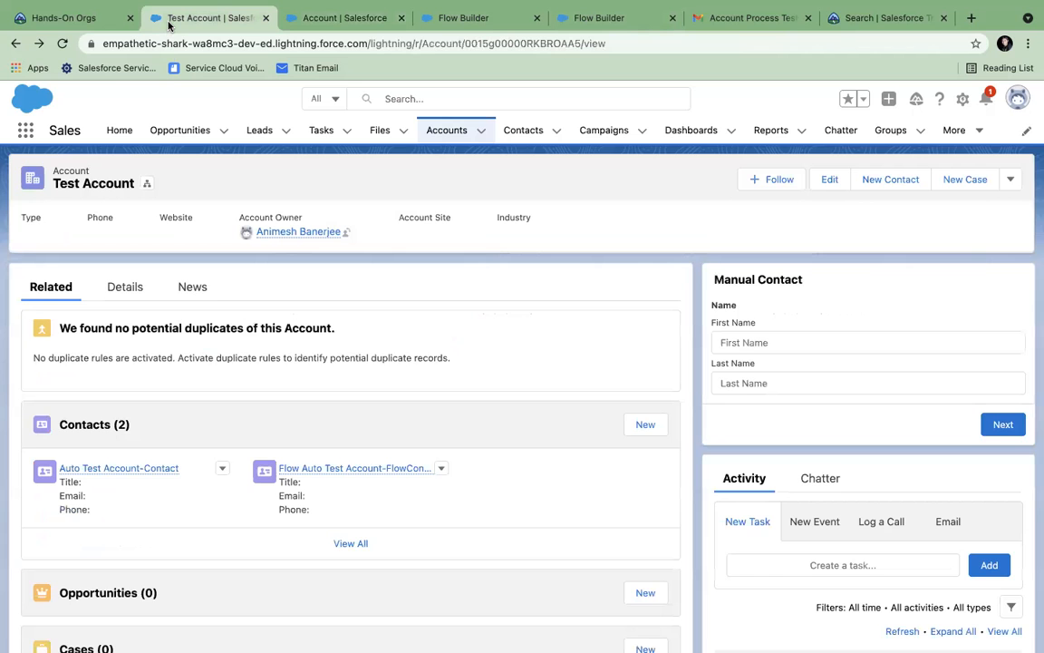
click(60, 42)
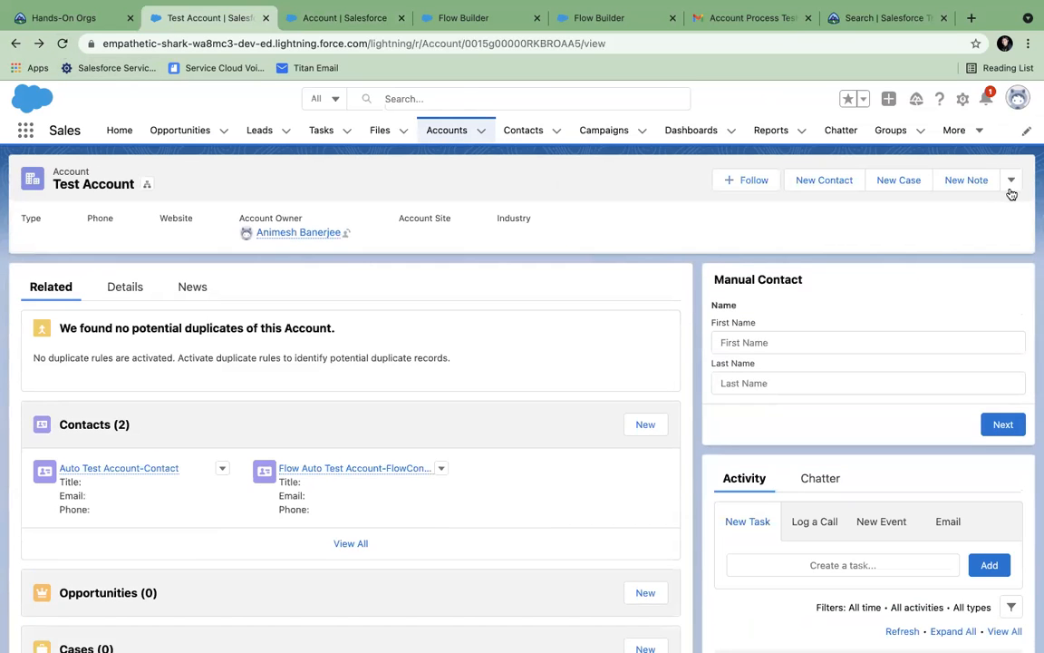
click(1011, 180)
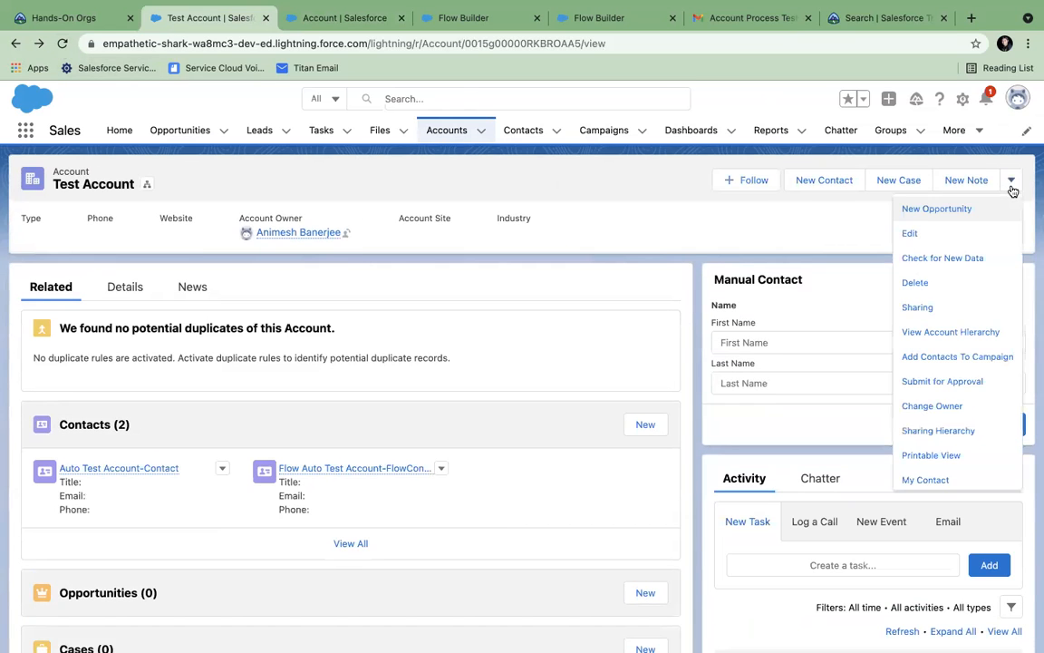
click(938, 479)
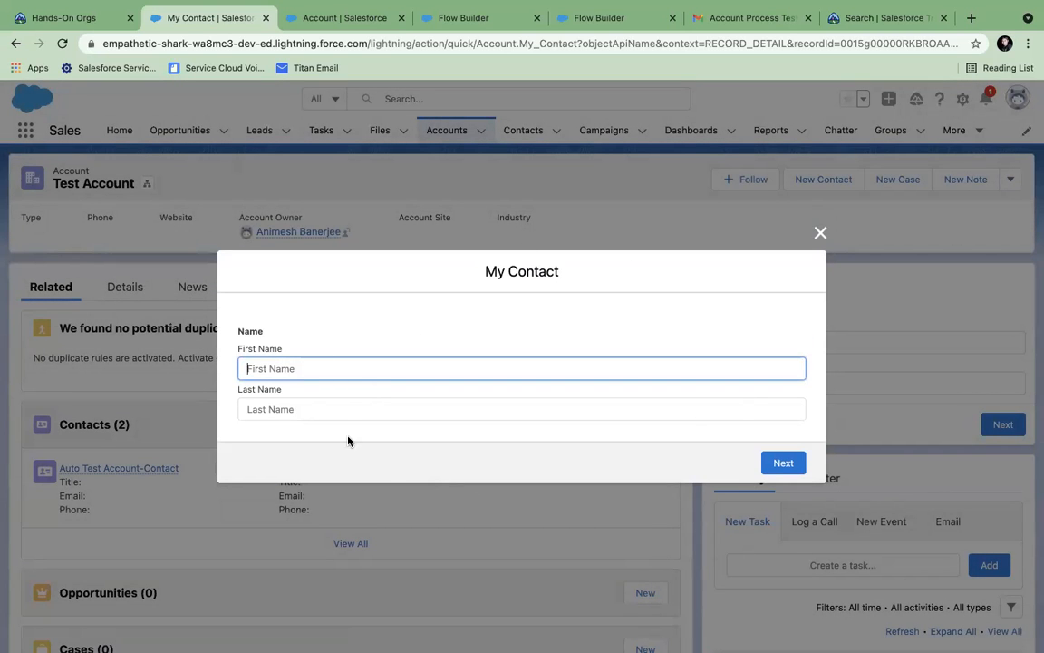
- Enter the new contact's first and last name and submit the flow
text(W)
key(BackSpace)
key(BackSpace)
text(Tom)
click(338, 405)
text(Hanks)
click(782, 463)
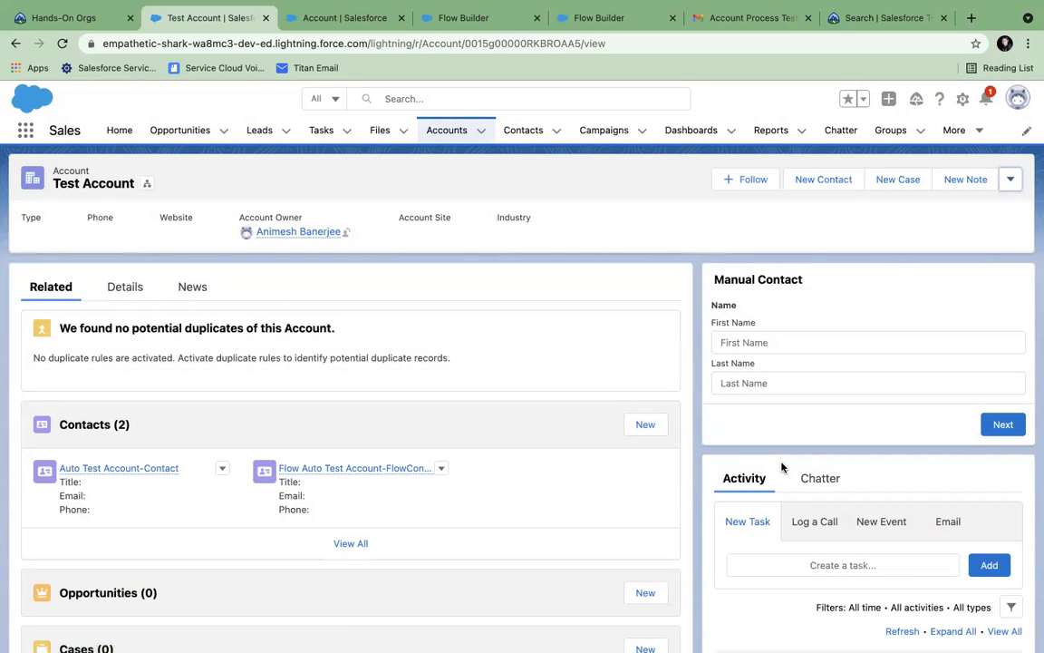
- Check the new contact in Contacts and confirm My Contact among Test Account's actions
click(518, 132)
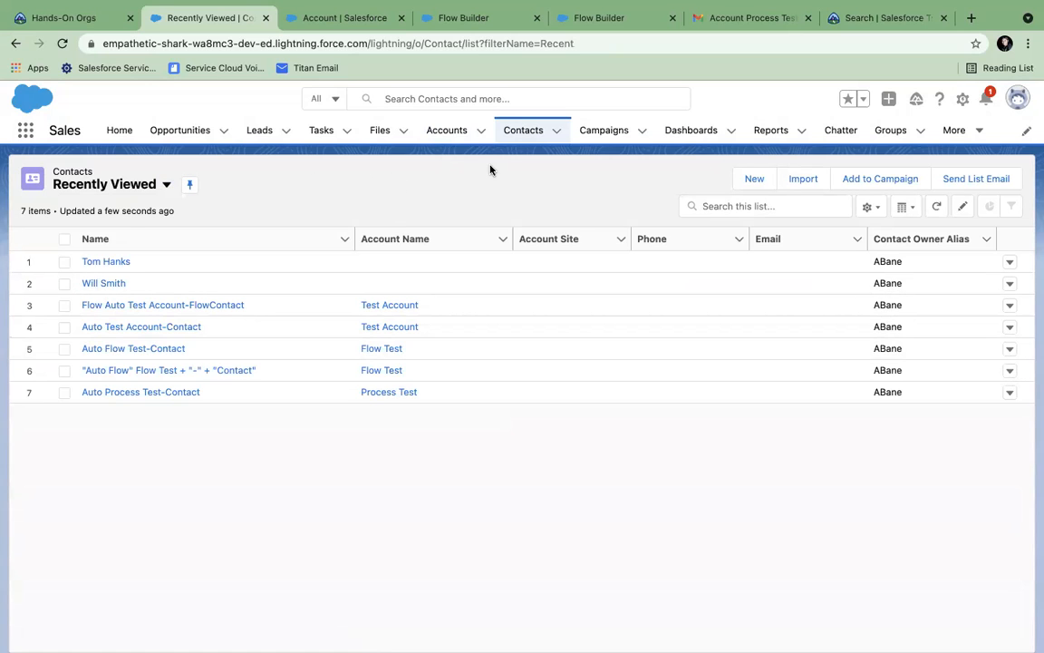
click(447, 132)
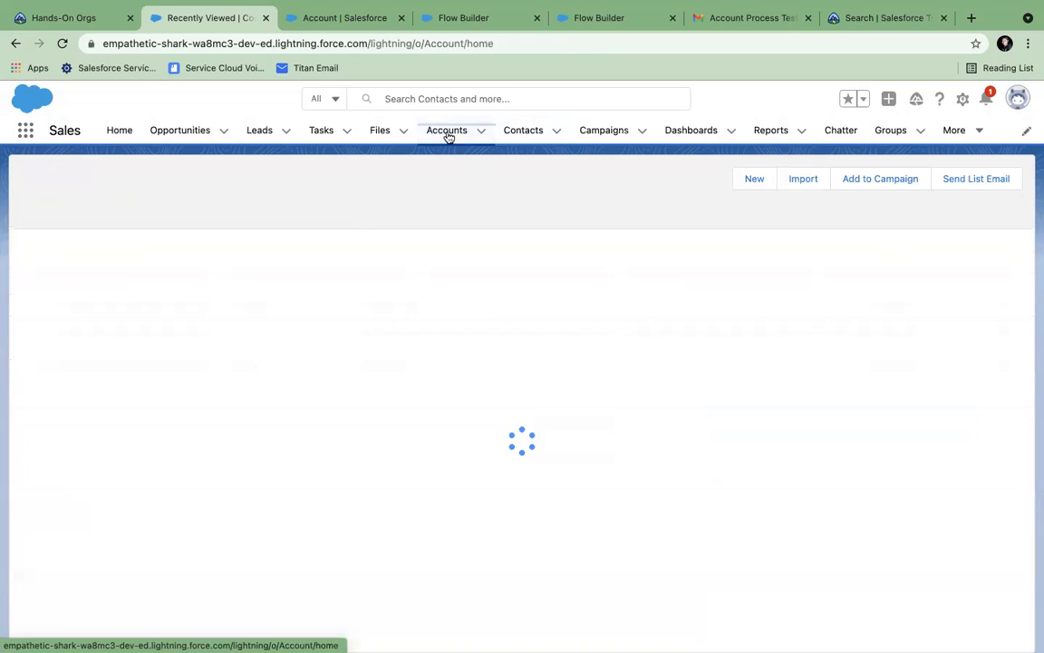
click(109, 262)
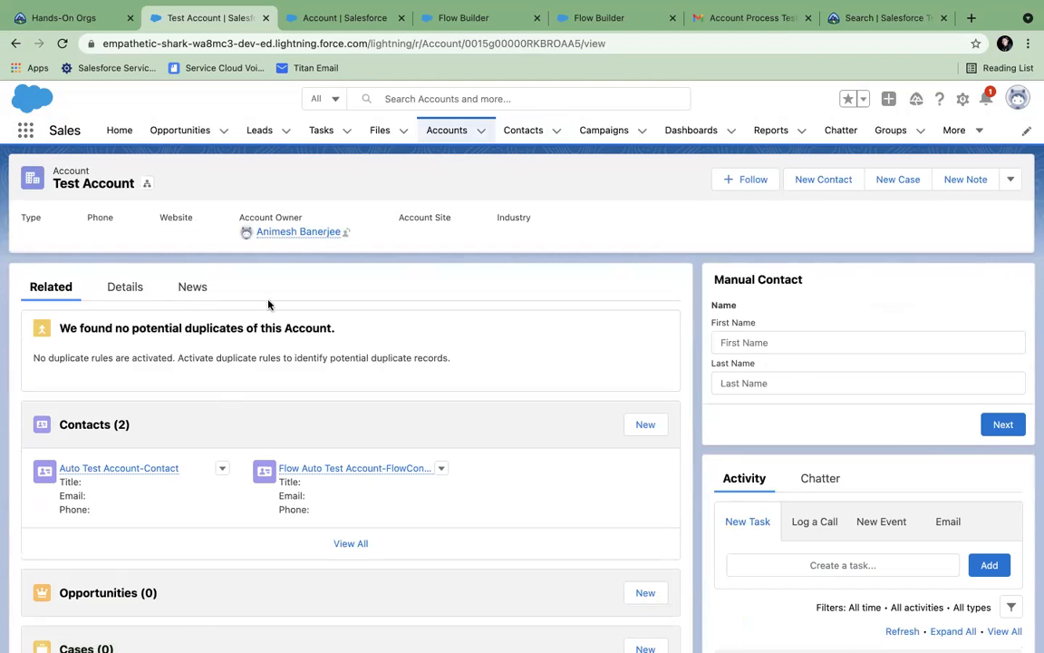
click(1010, 181)
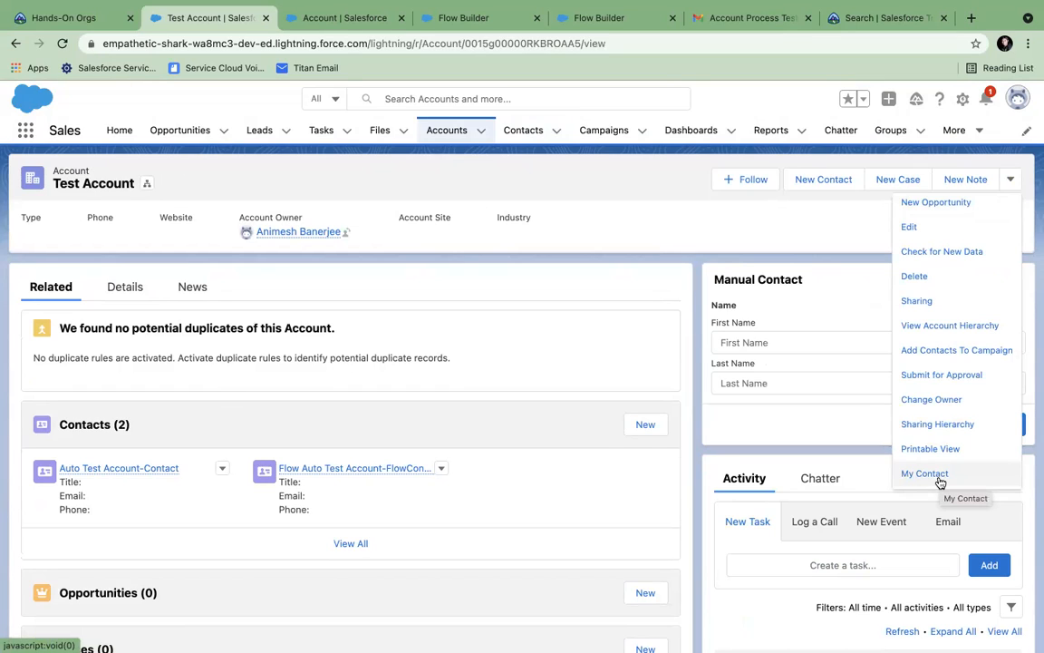
click(625, 205)
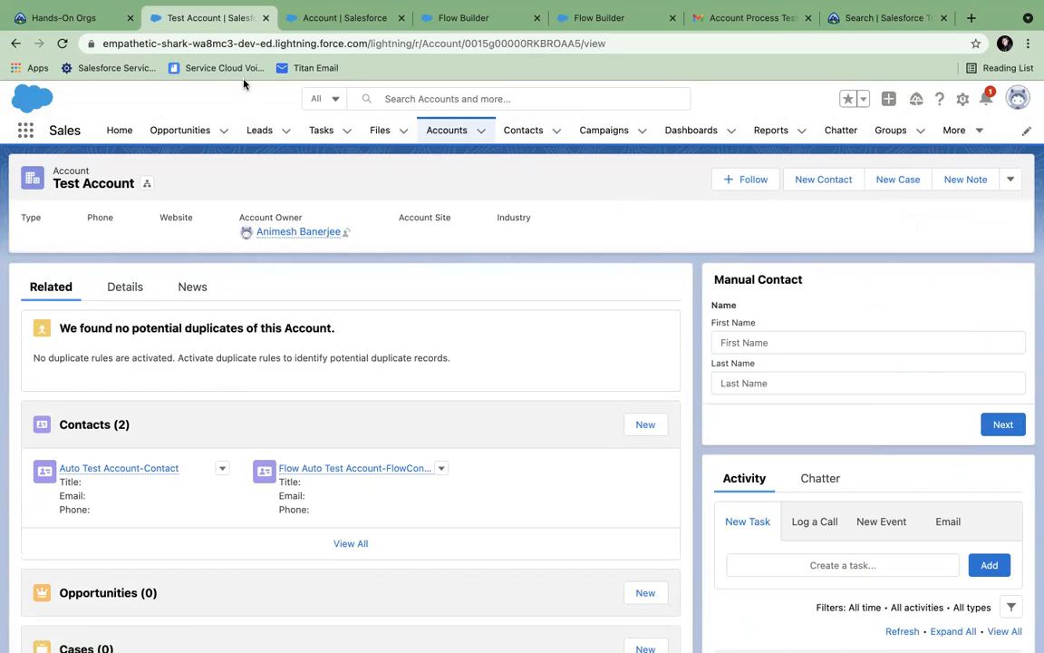
click(331, 30)
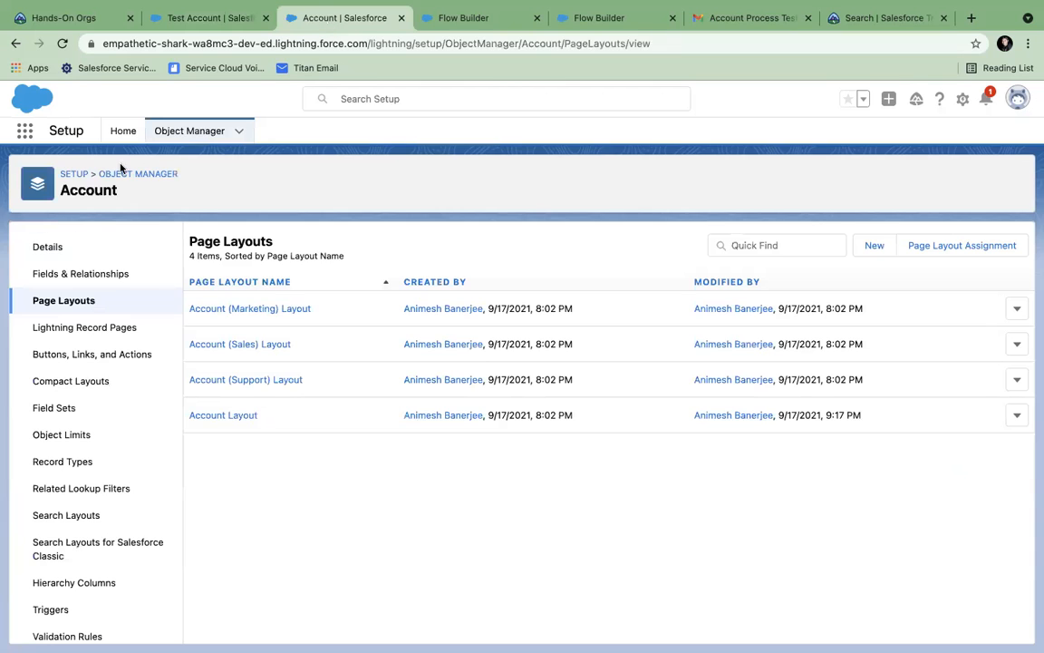
- Search Setup Quick Find for 'appro' and open Approval Processes
click(122, 132)
click(98, 170)
text(app)
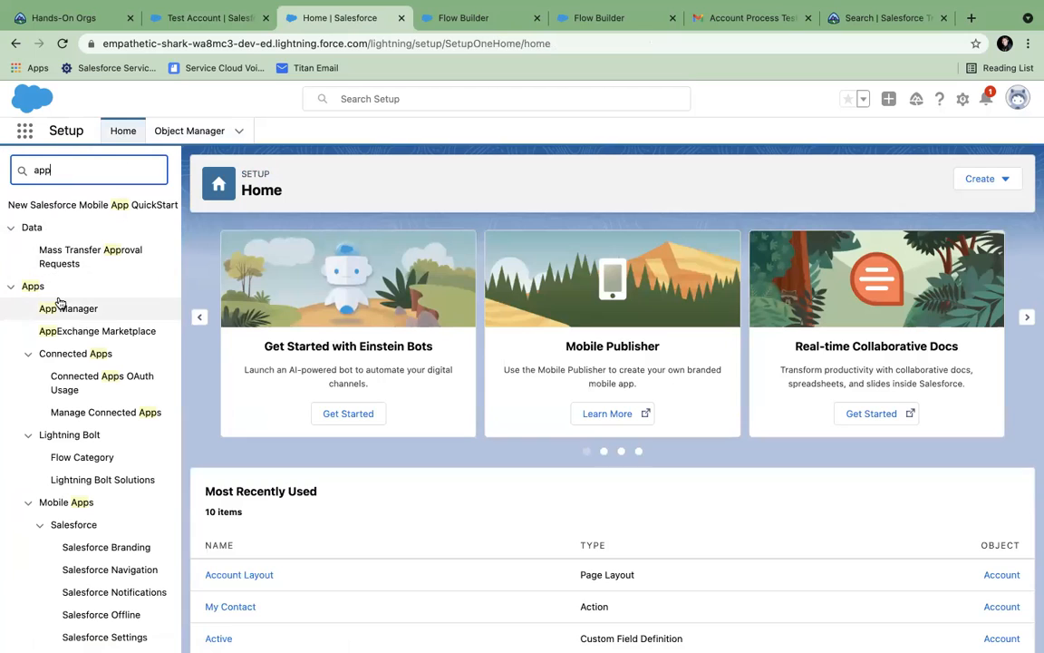
text(ro)
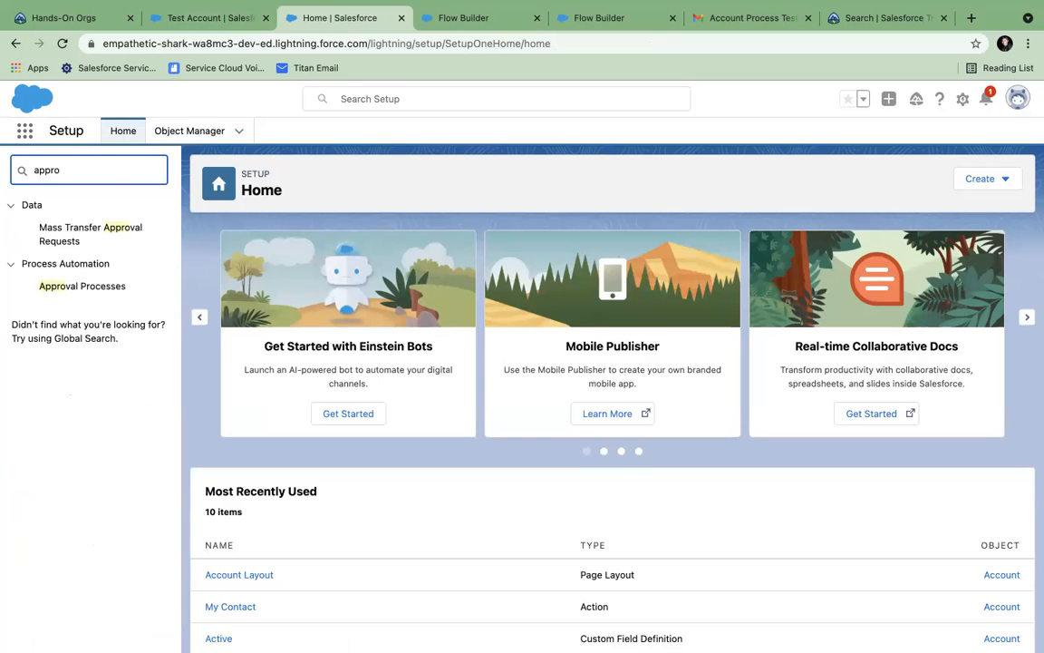
click(82, 290)
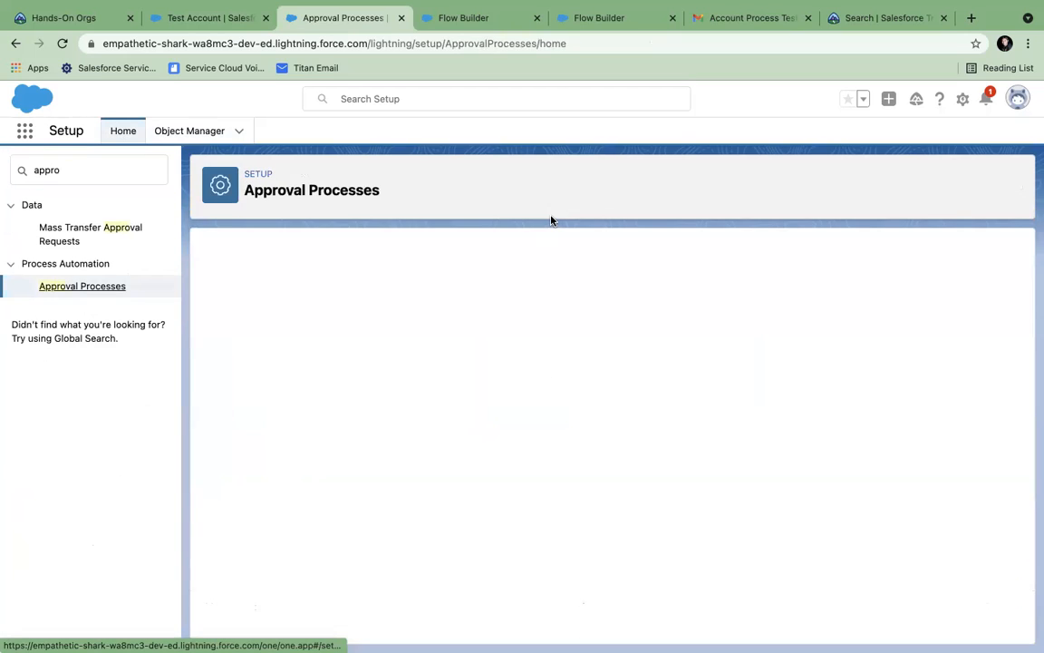
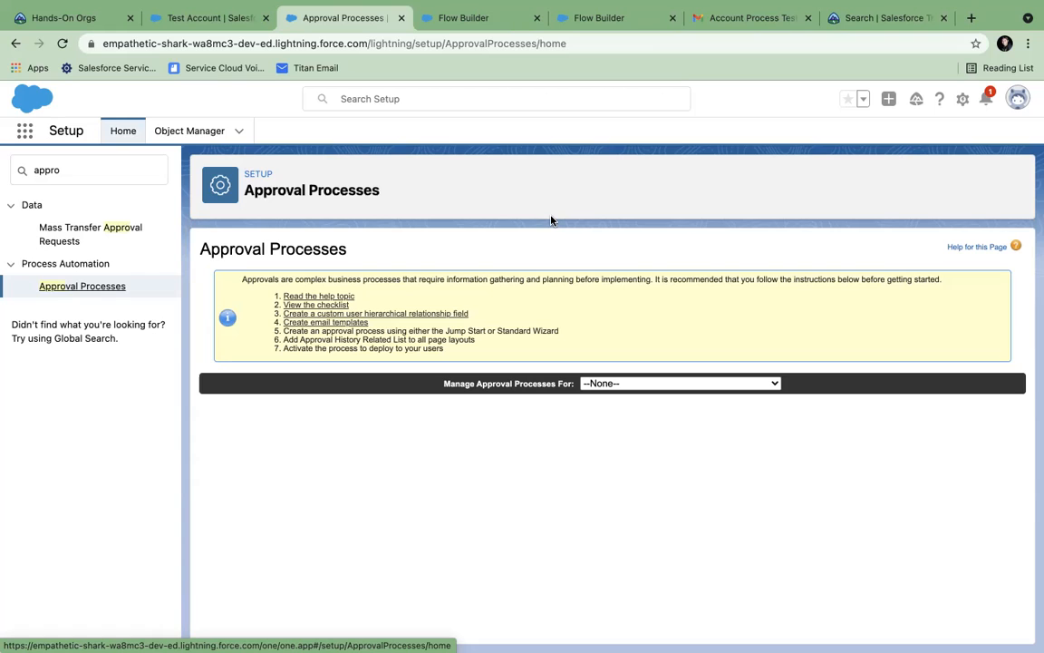
- Switch from the Approval Processes page to the Object Manager object list
click(189, 132)
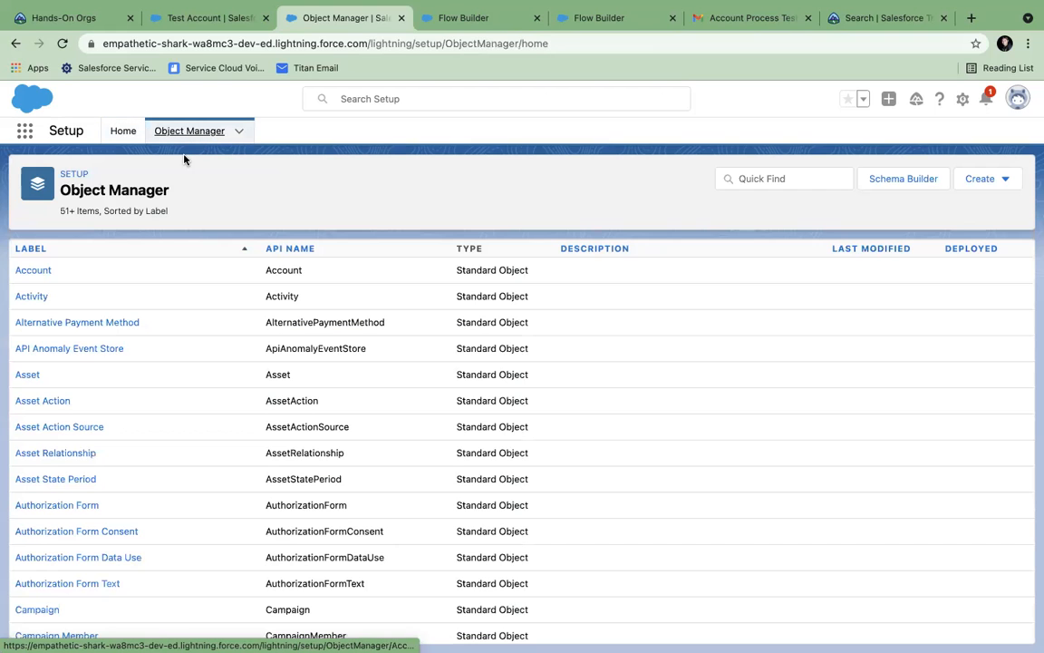
- Filter Object Manager by 'op' and open the Opportunity Layout page layout
click(780, 178)
text(opp)
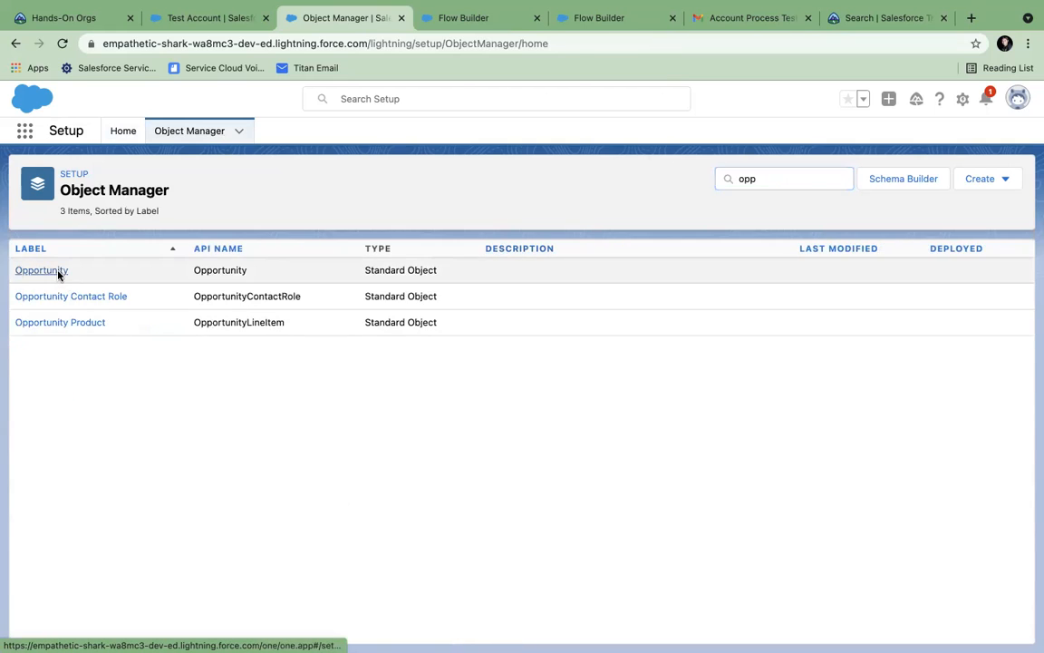
click(55, 271)
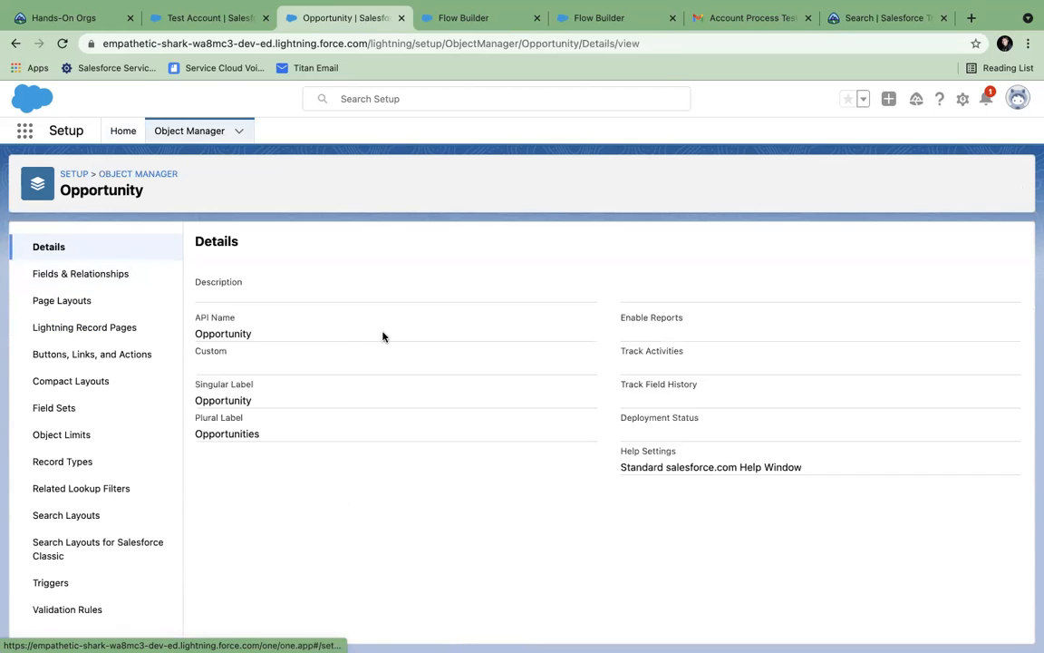
click(78, 301)
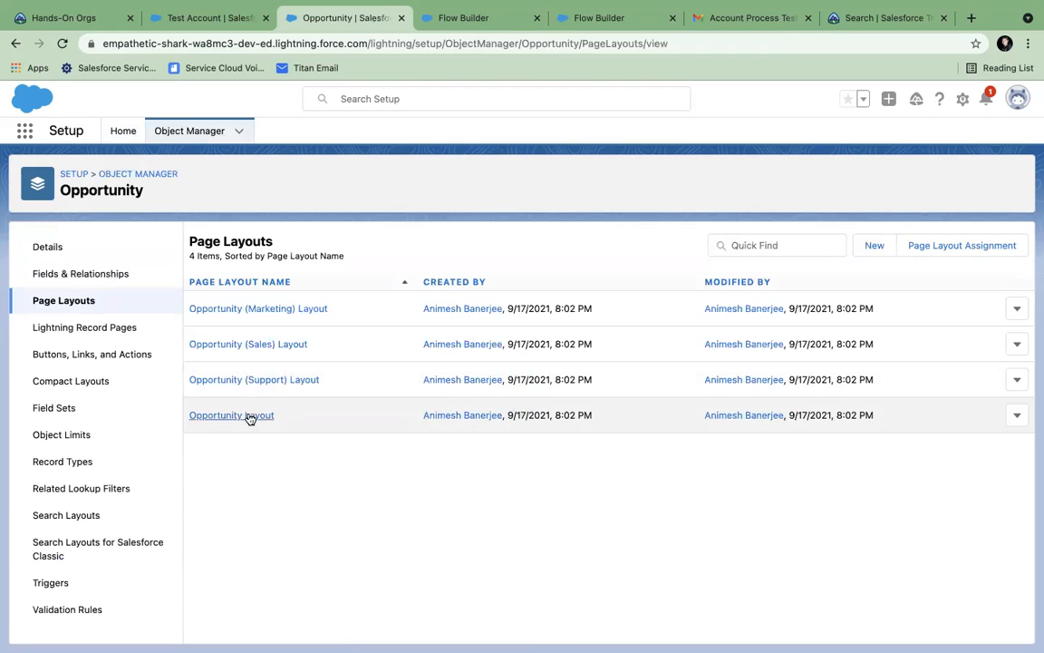
click(250, 417)
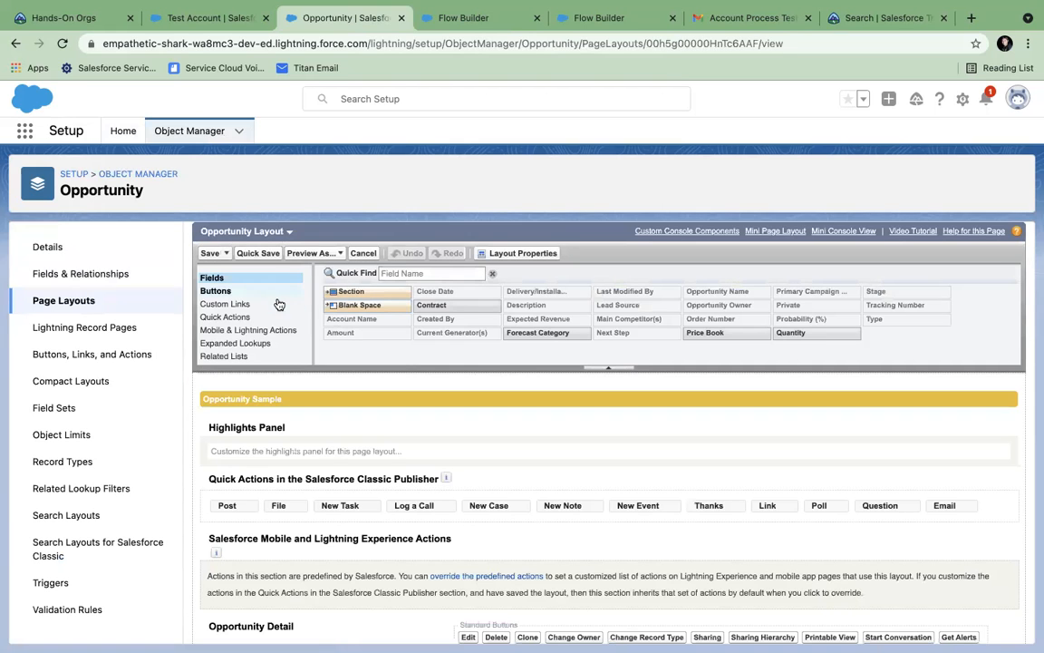
- Add Submit for Approval to the Opportunity Layout's standard buttons and save the layout
click(224, 317)
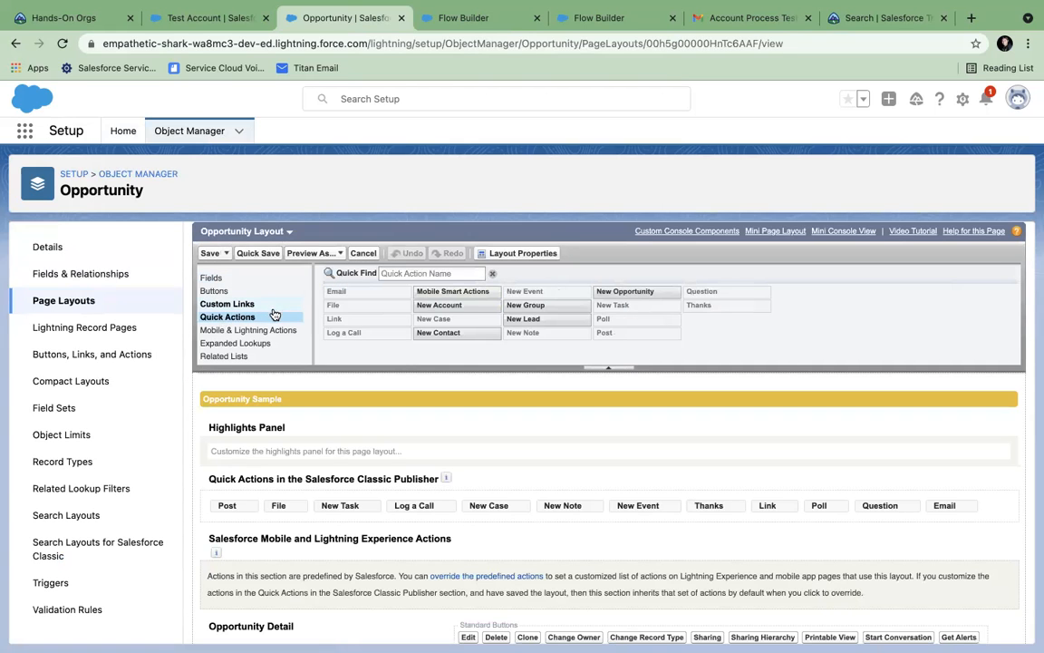
click(207, 336)
scroll(223, 304, down, 5)
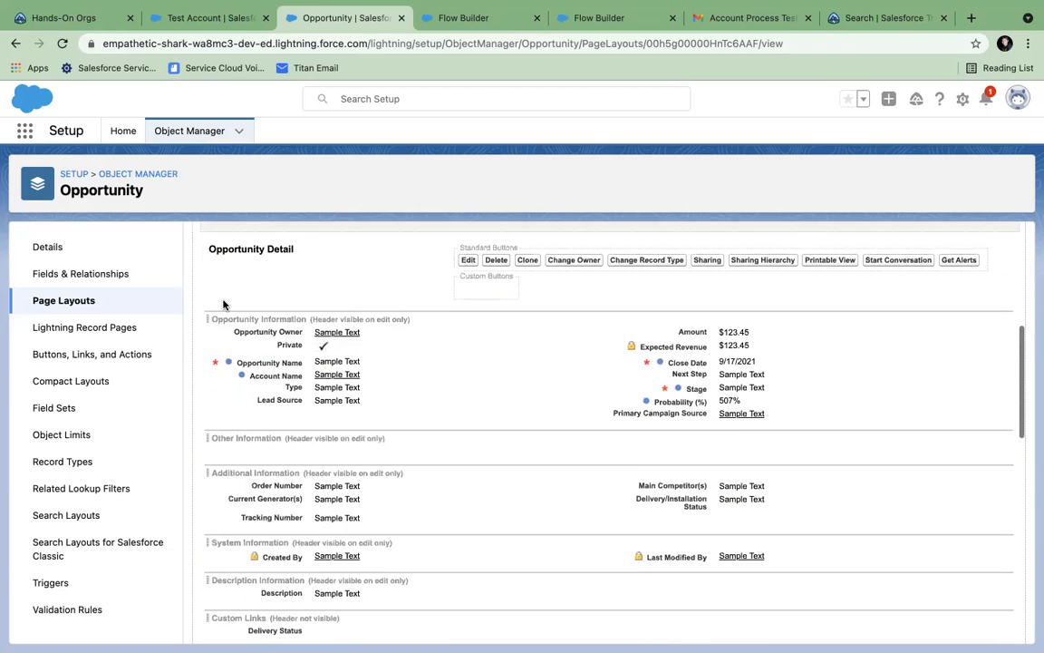
click(214, 272)
scroll(215, 272, up, 3)
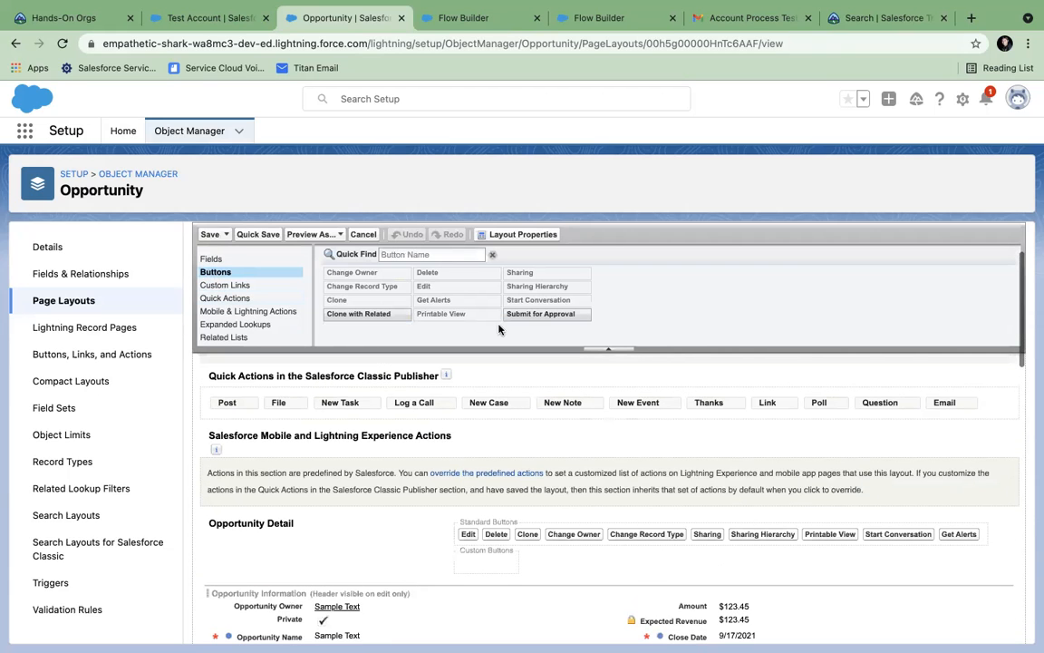
drag(544, 313, 482, 575)
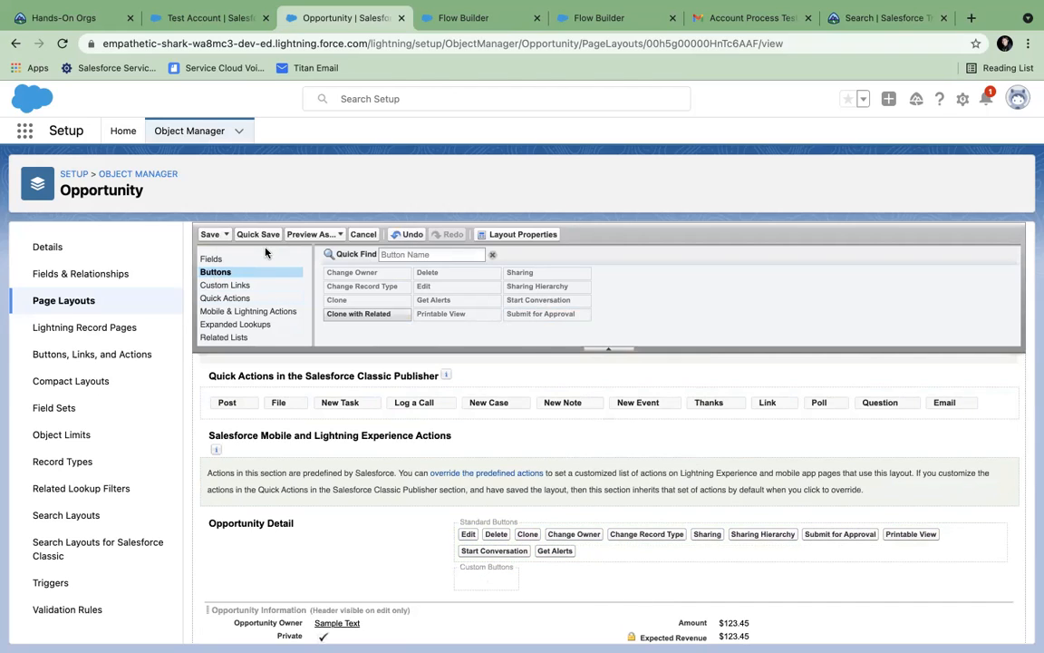
click(210, 234)
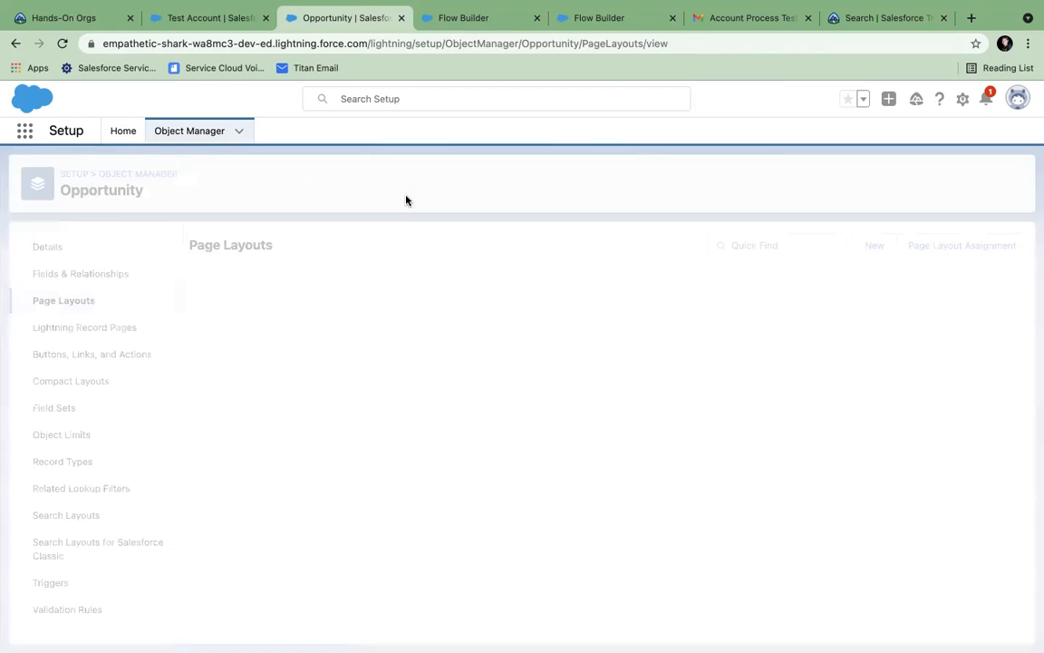
- Close the Manual Contact flow, Auto Contact Flow and Account Process Test email tabs
click(463, 22)
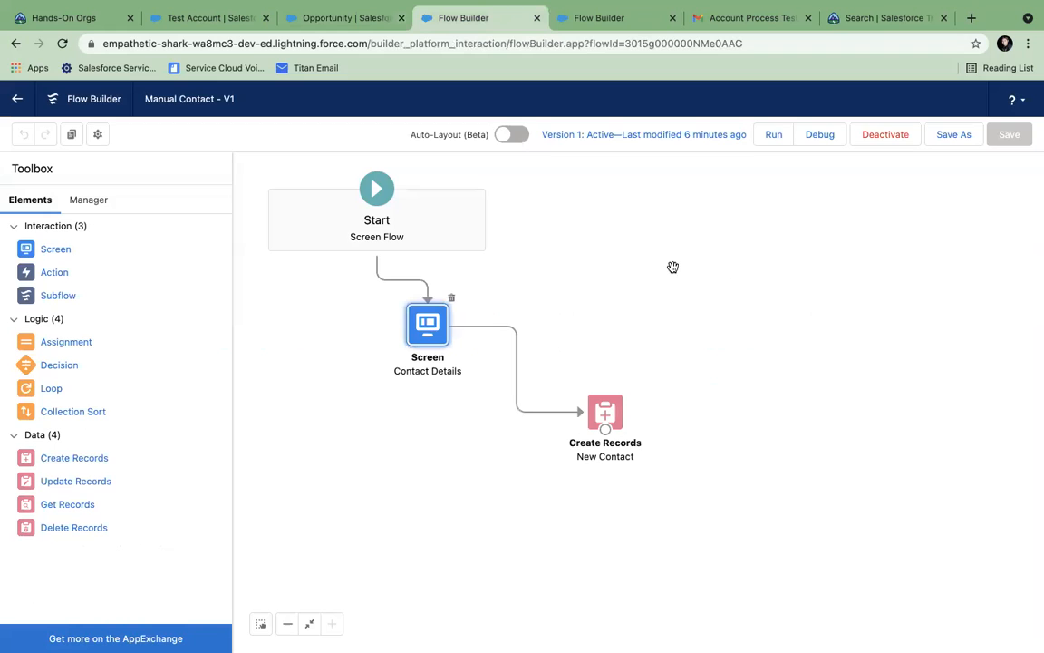
click(537, 20)
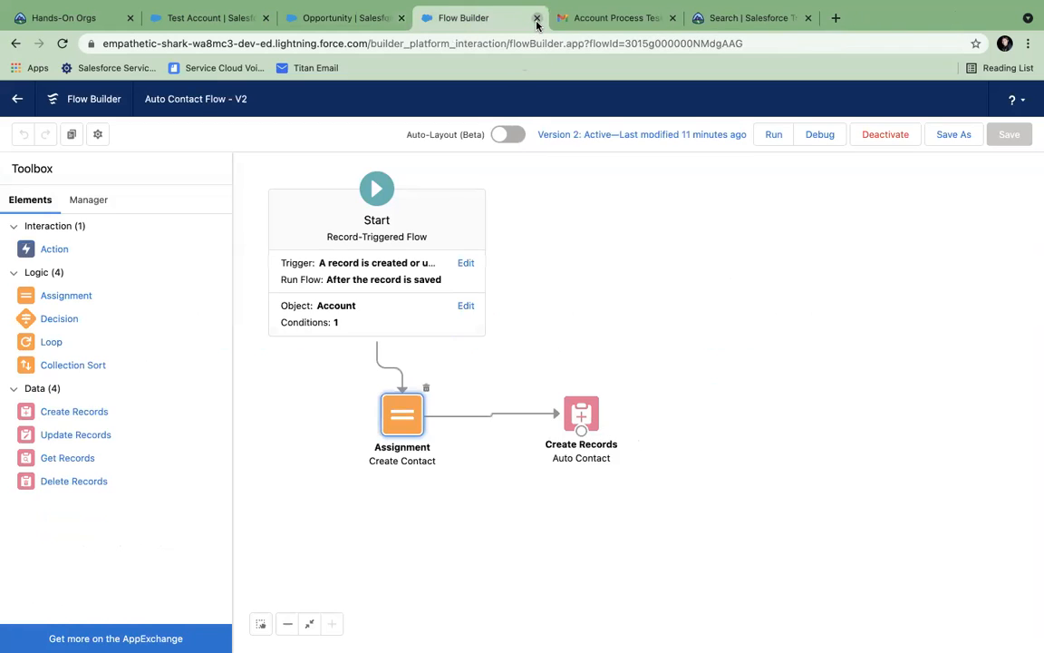
click(538, 20)
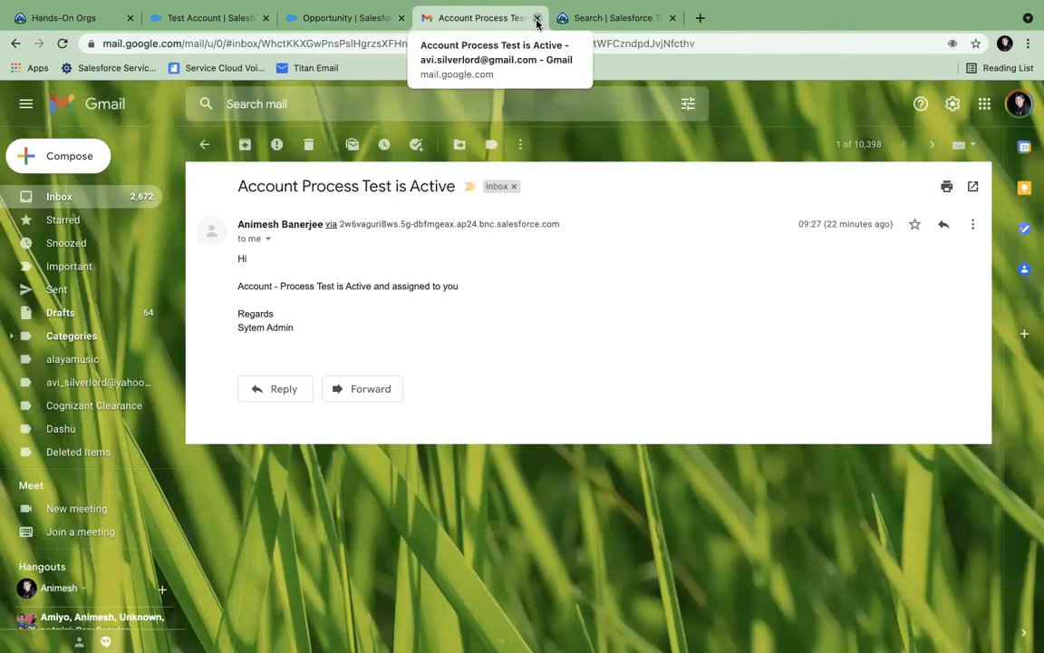
click(537, 18)
click(352, 19)
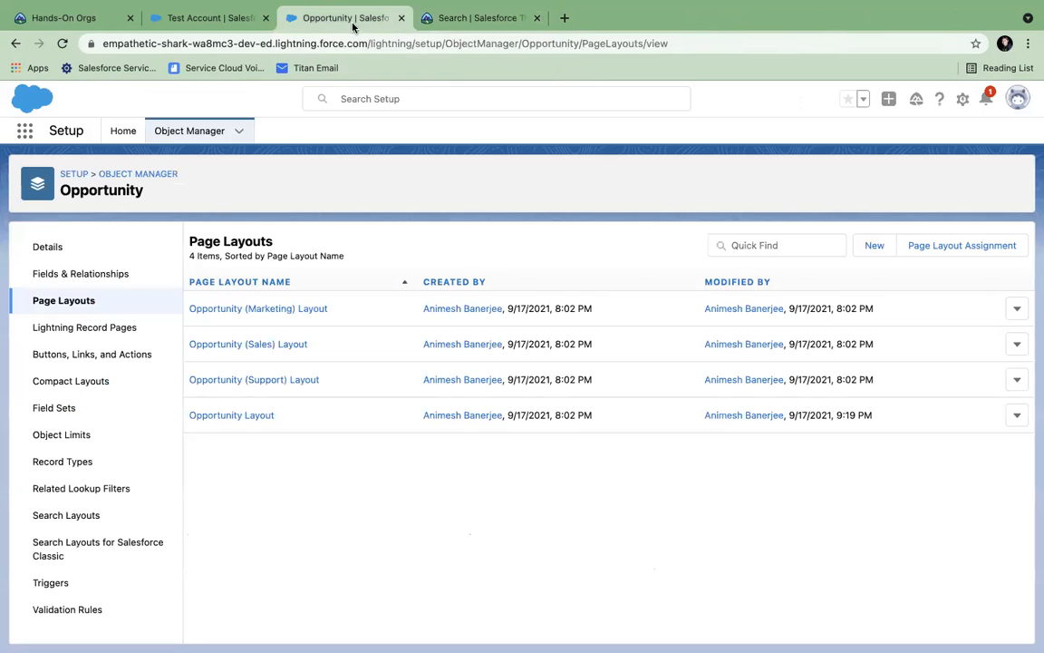
- Open the Burlington Textiles Weaving Plant Generator opportunity from All Opportunities
click(194, 24)
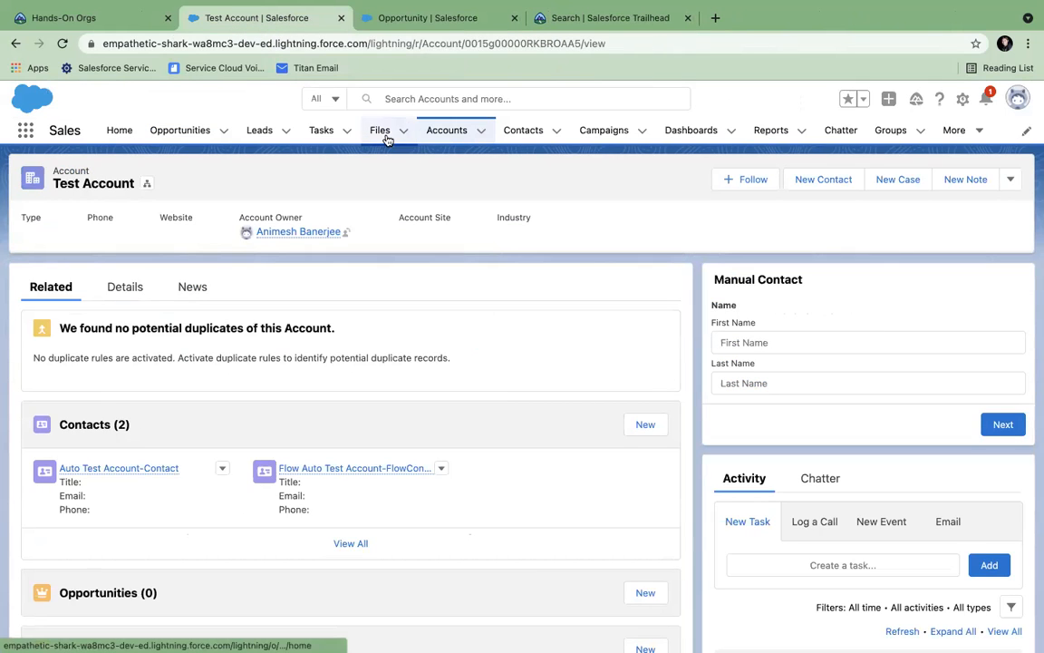
click(194, 139)
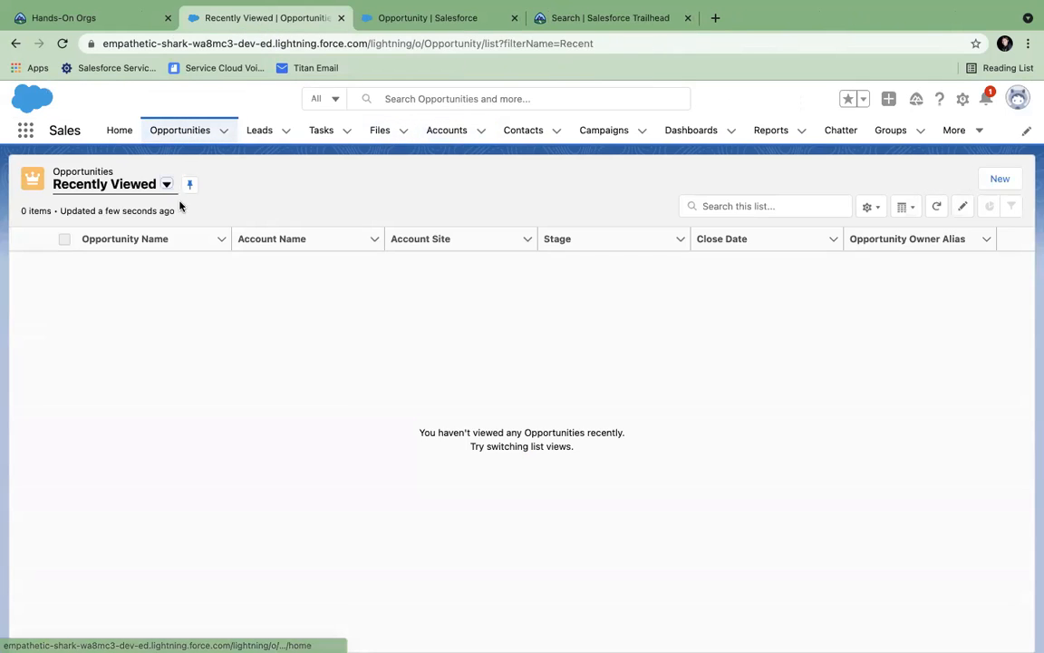
click(165, 186)
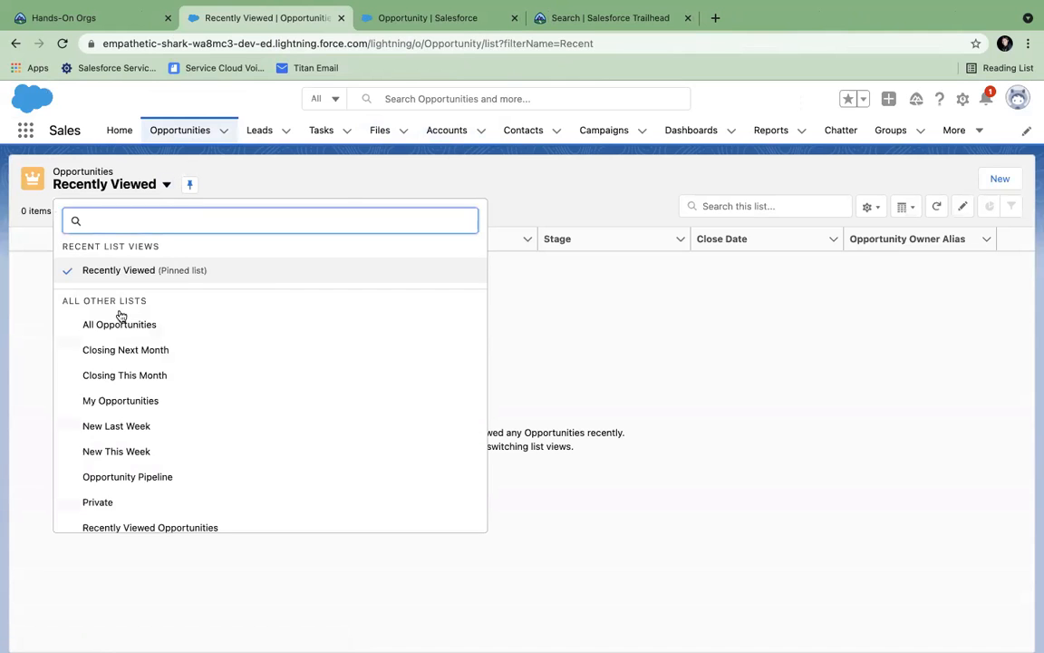
click(114, 323)
click(117, 262)
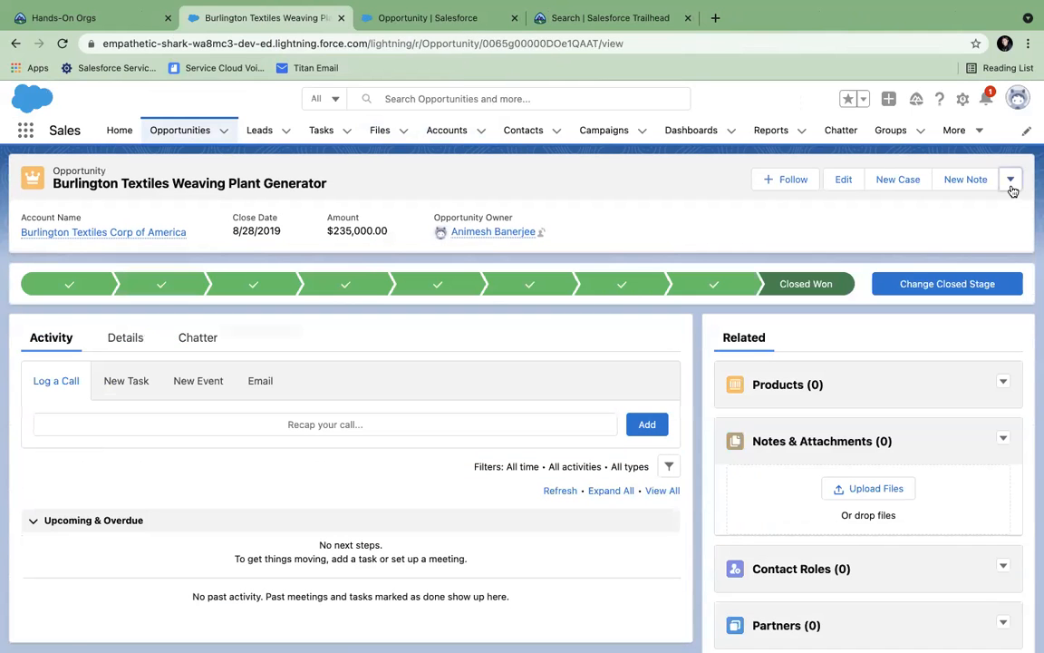
- Submit the opportunity for approval, which reports no applicable approval process
click(1011, 180)
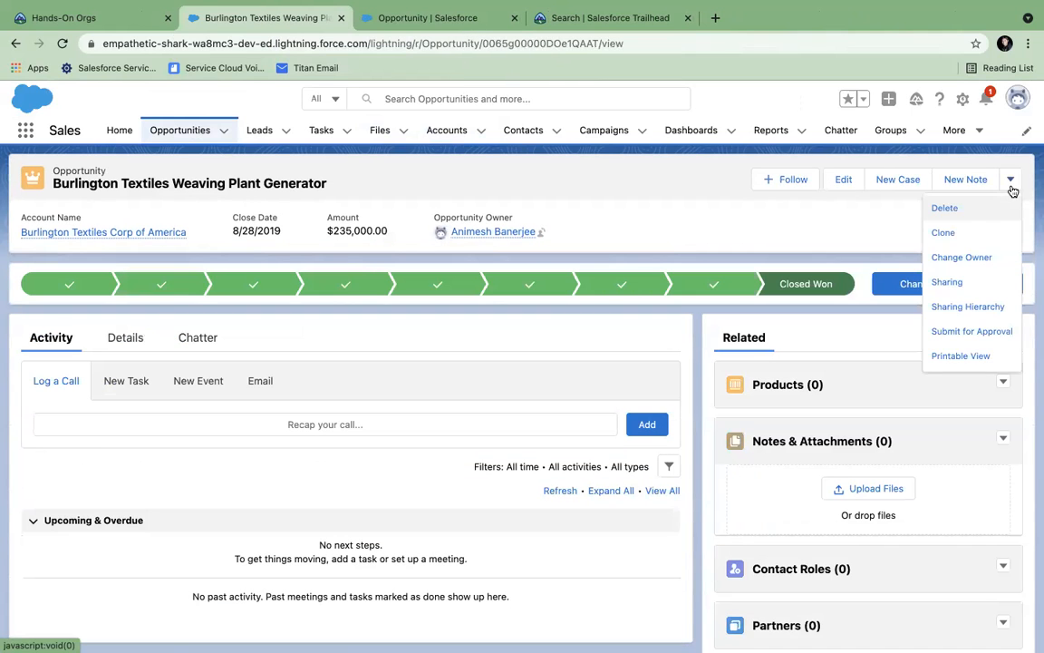
click(959, 332)
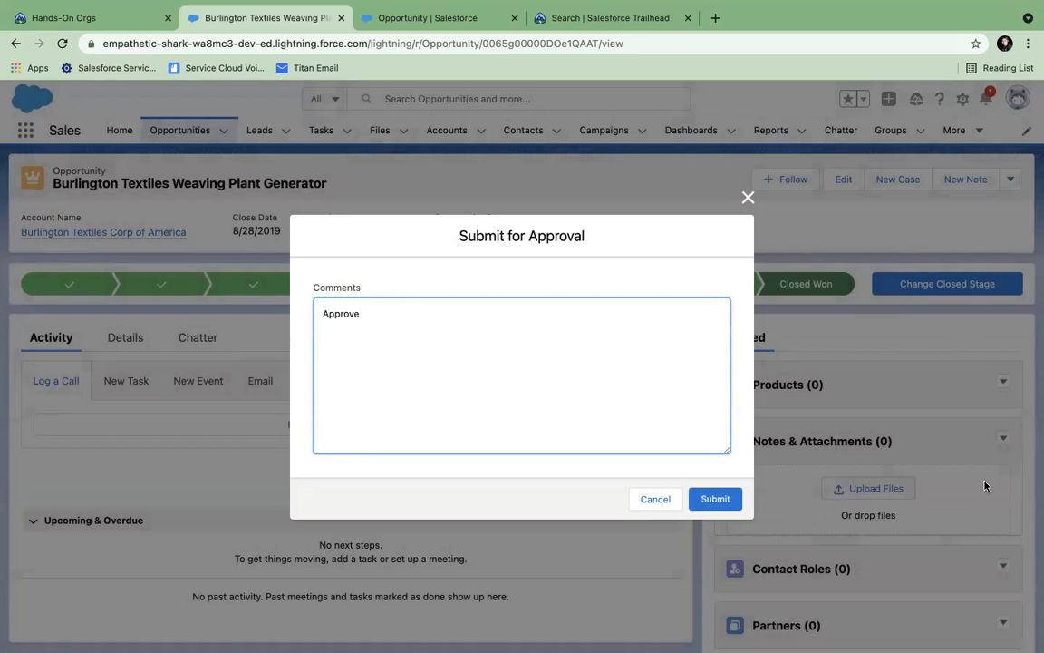
click(712, 498)
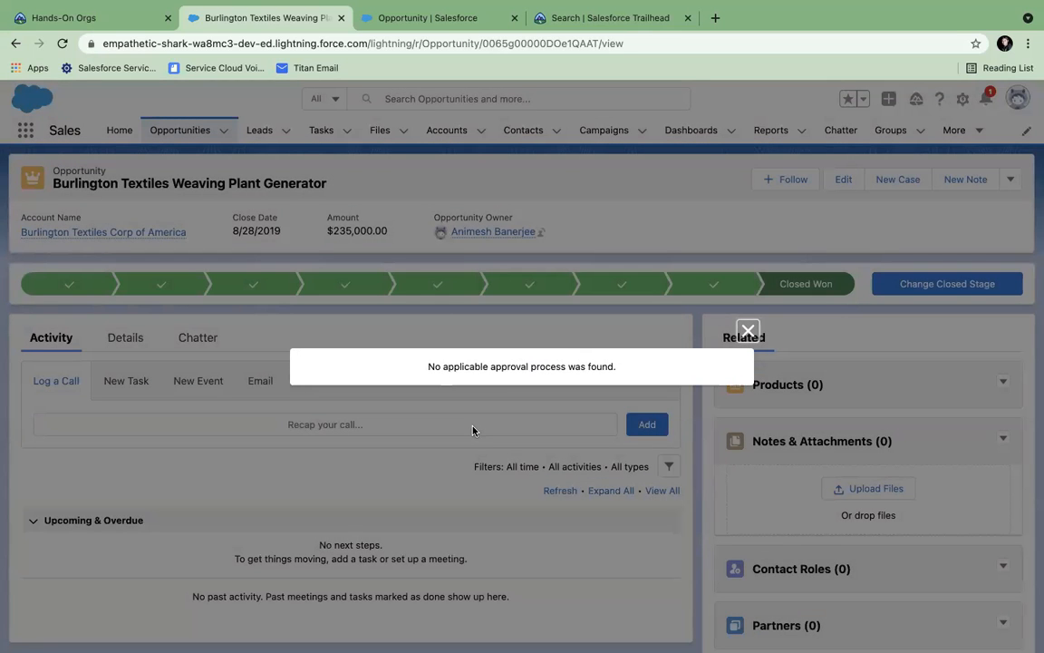
click(384, 27)
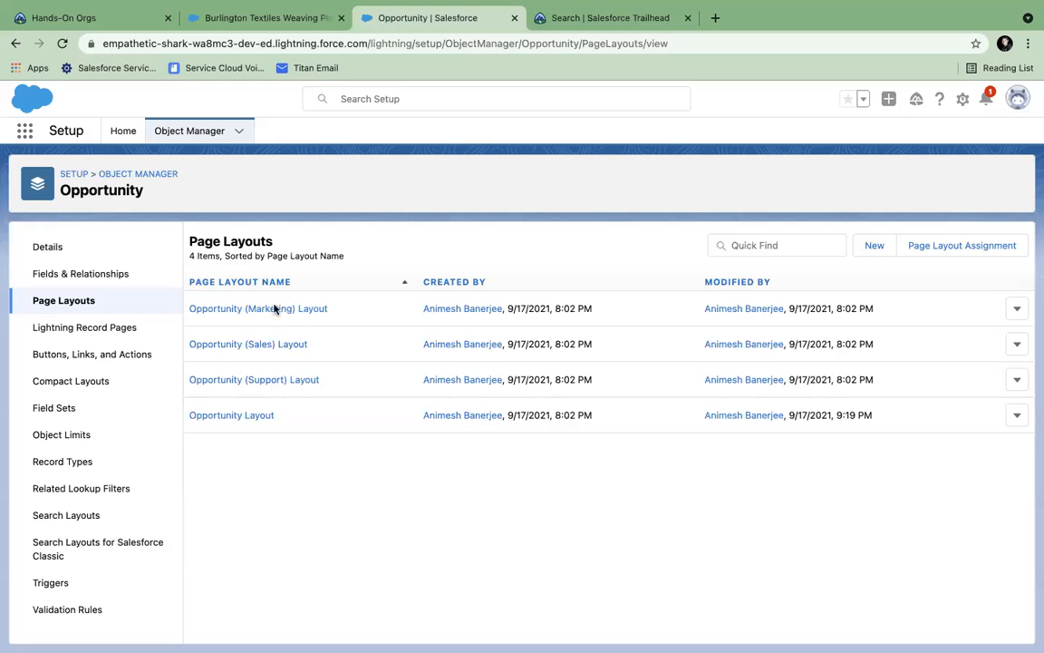
- Open Approval Processes for Opportunity and start the Jump Start wizard
click(123, 131)
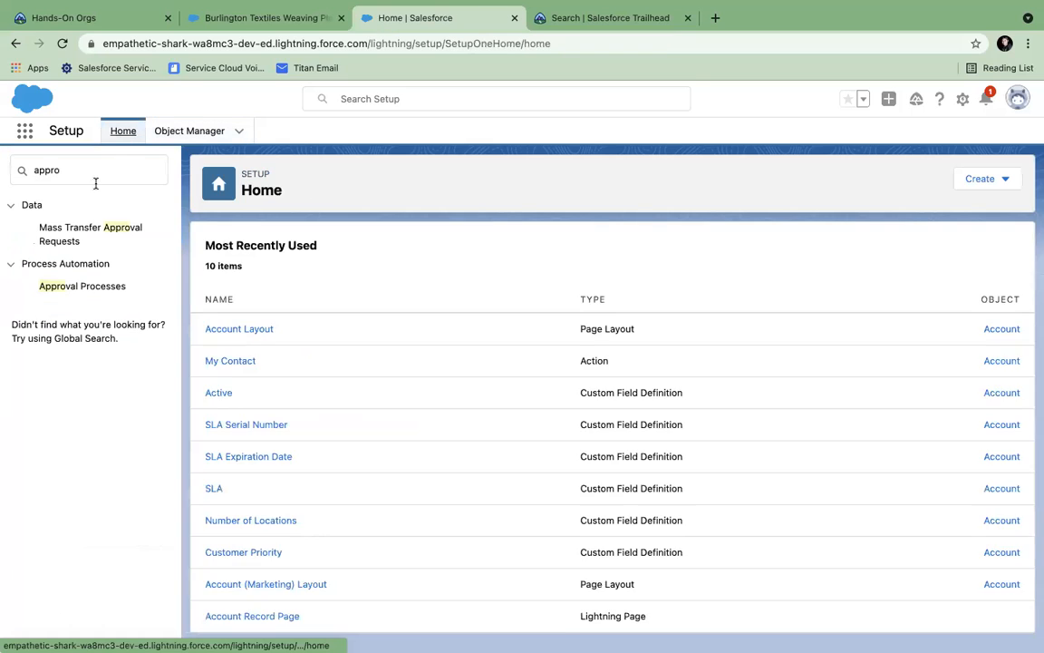
click(82, 285)
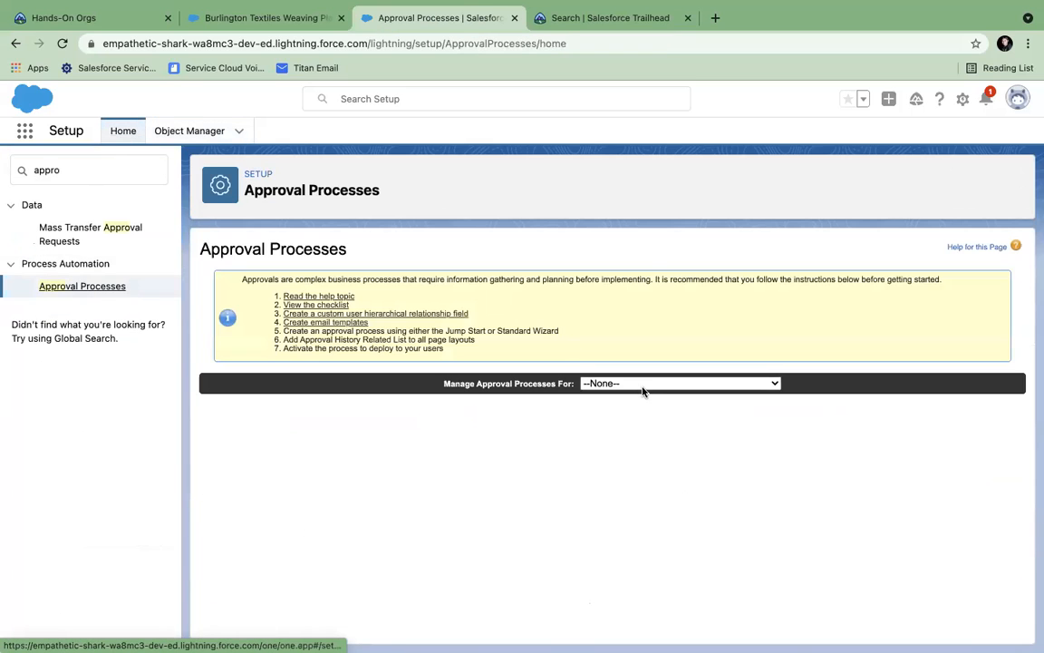
click(642, 391)
text(opp)
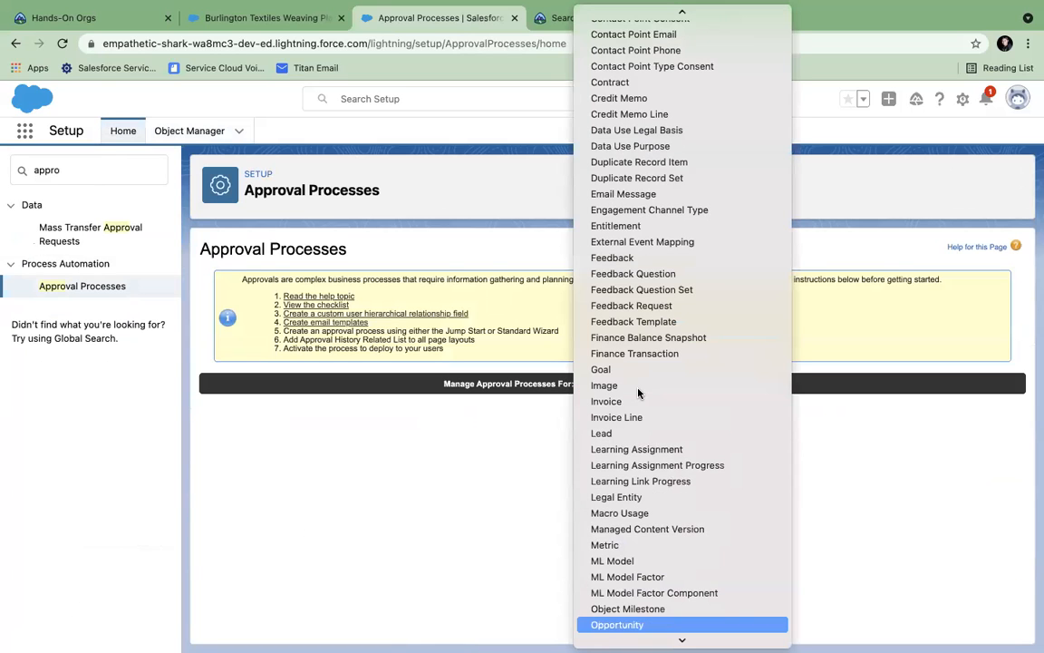
click(621, 624)
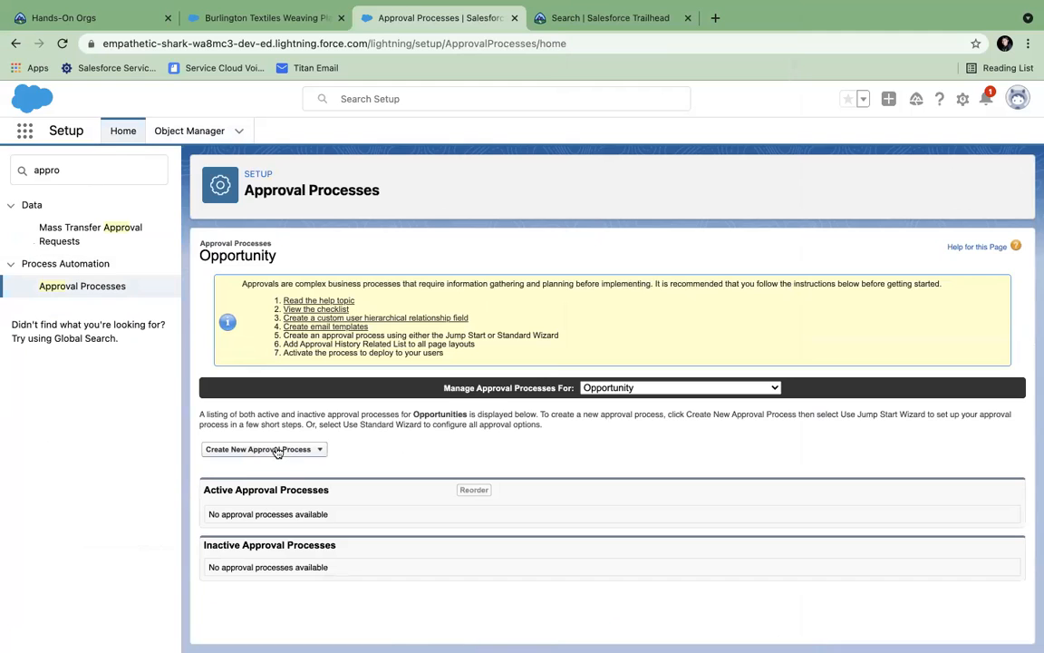
click(278, 450)
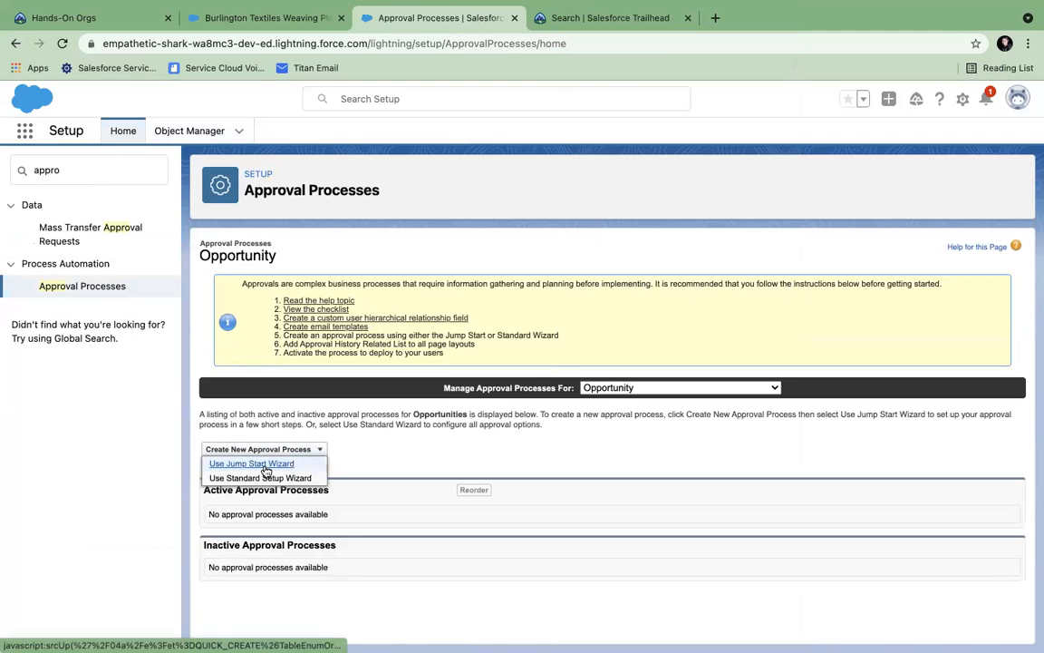
click(266, 464)
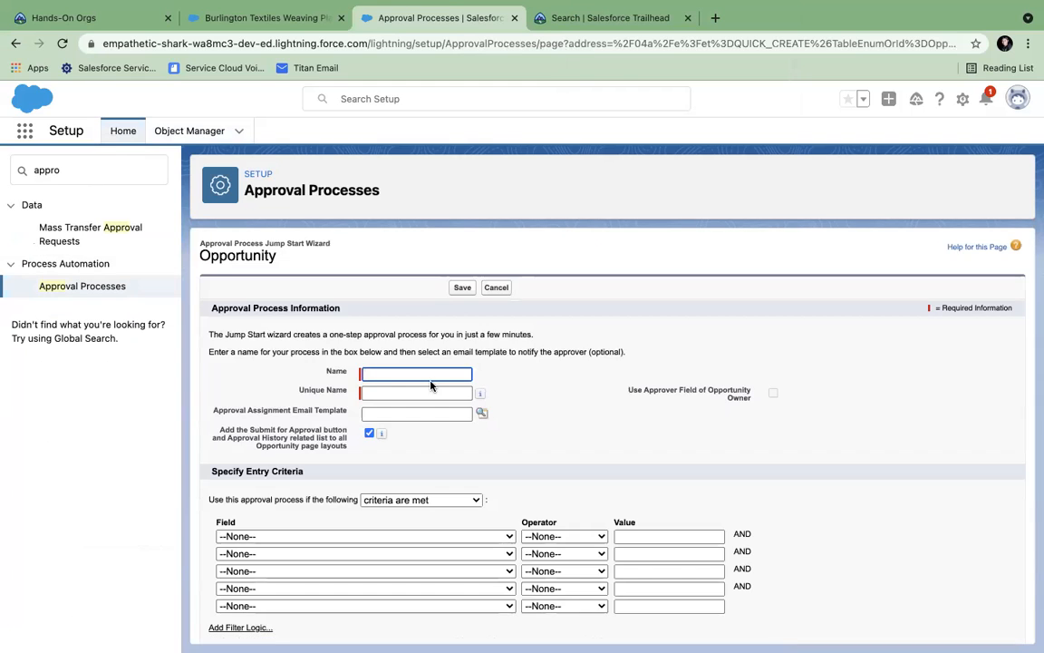
- Name the new approval process Opportunity Approval
scroll(431, 385, down, 4)
scroll(431, 386, up, 3)
click(382, 325)
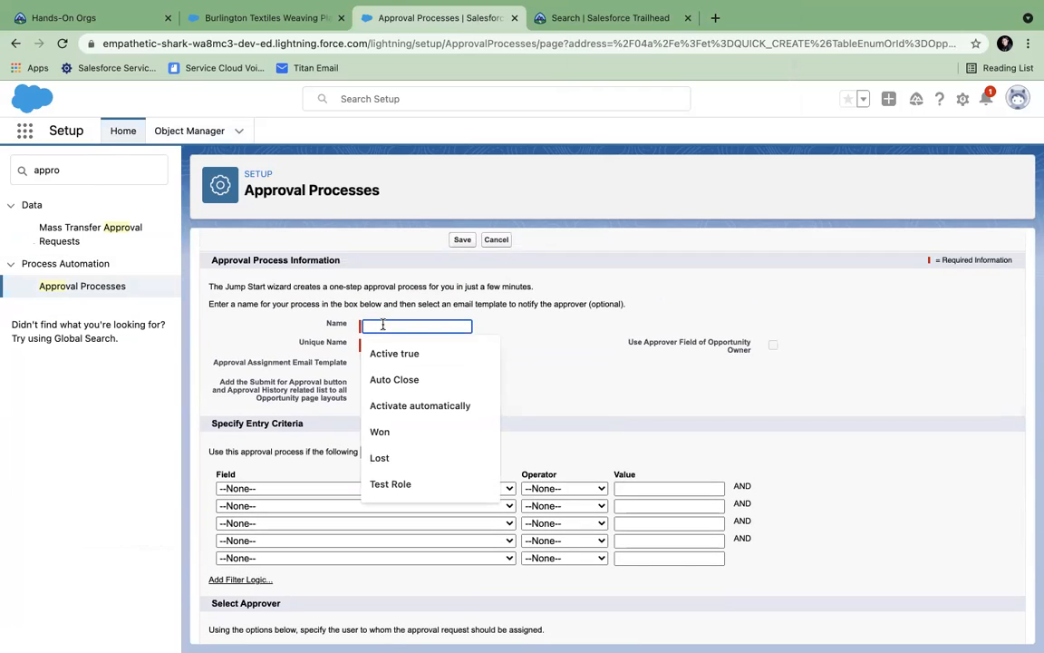
text(Opportunity Approval)
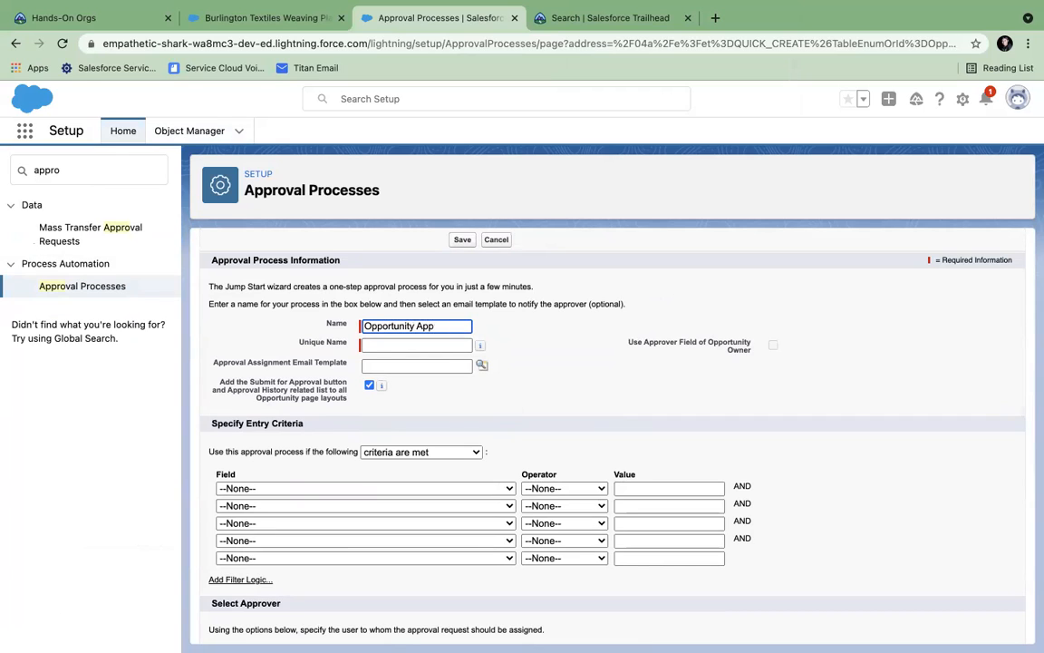
click(404, 342)
- Set the entry criterion Opportunity: Stage equals Negotiation/Review and save the process
scroll(454, 444, down, 3)
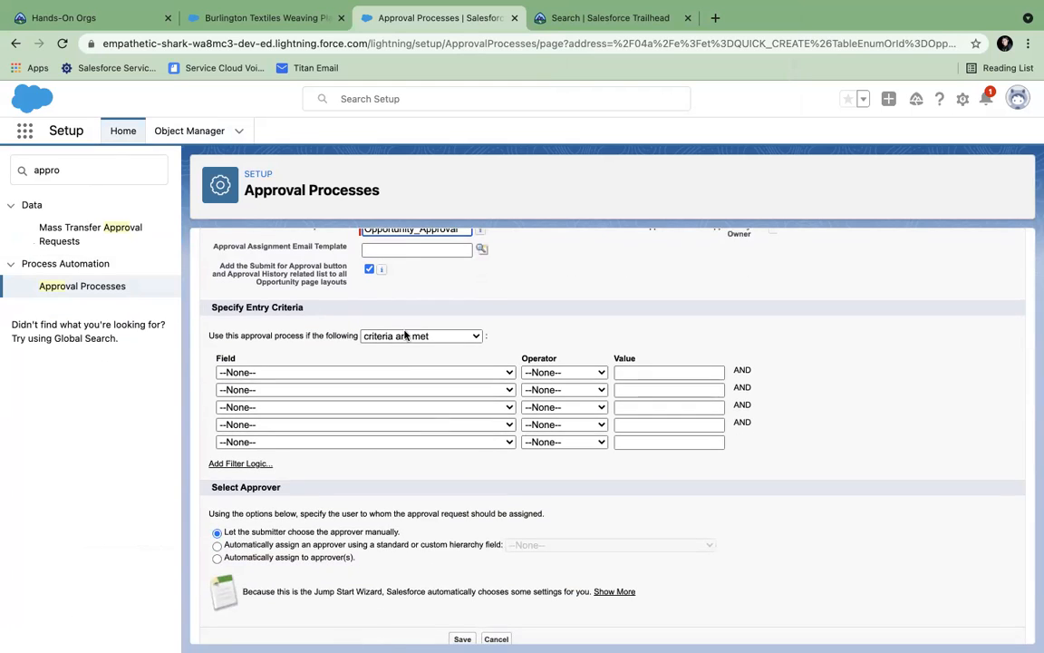
click(396, 372)
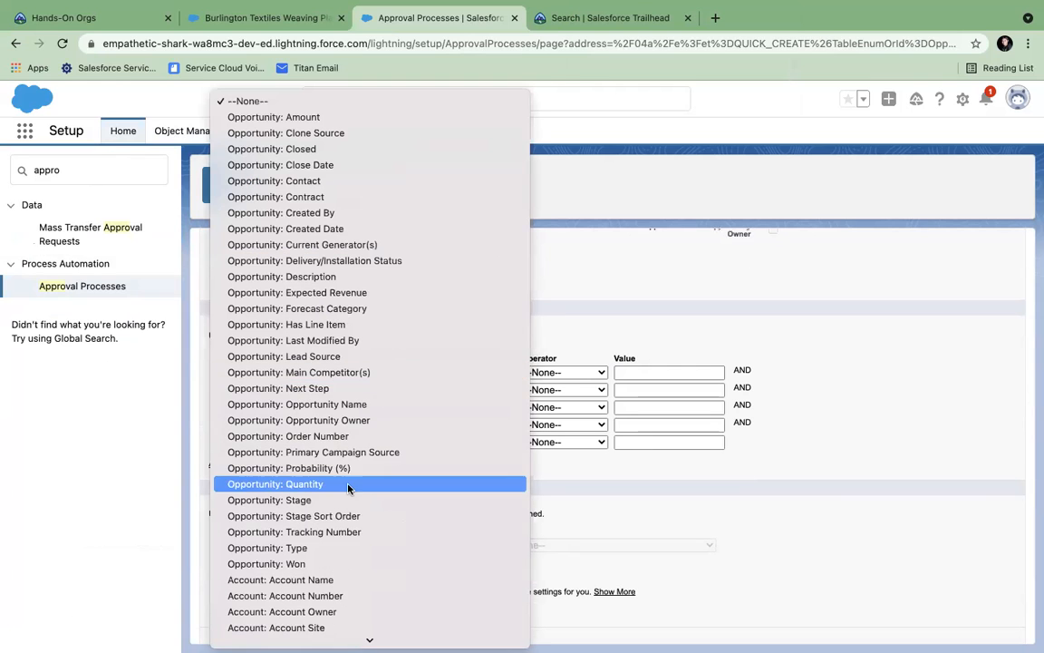
click(327, 500)
click(564, 371)
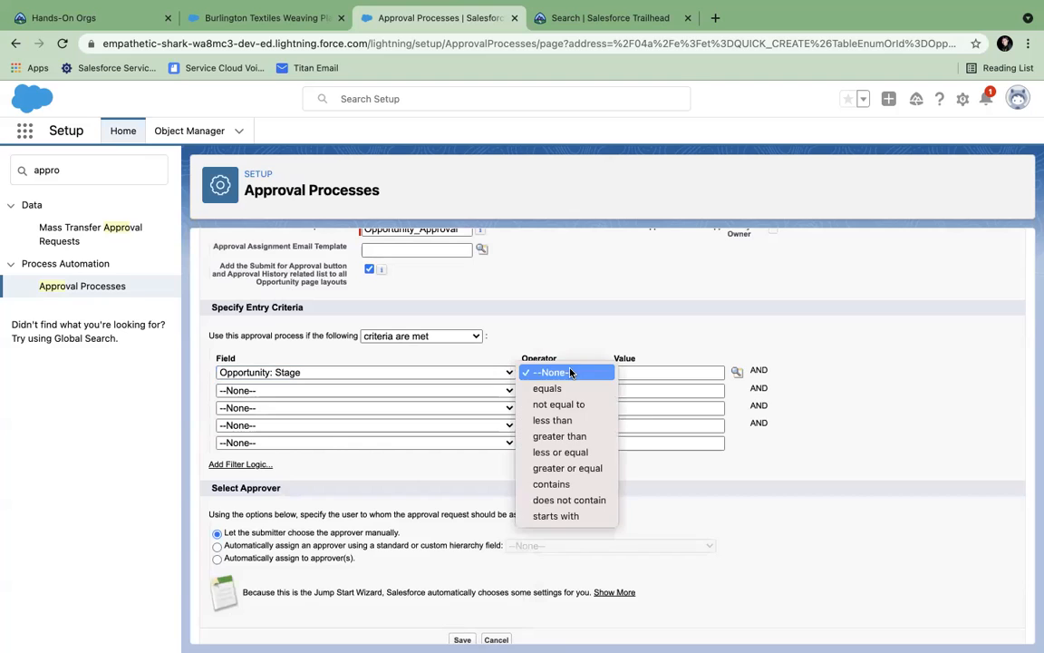
click(562, 388)
click(736, 373)
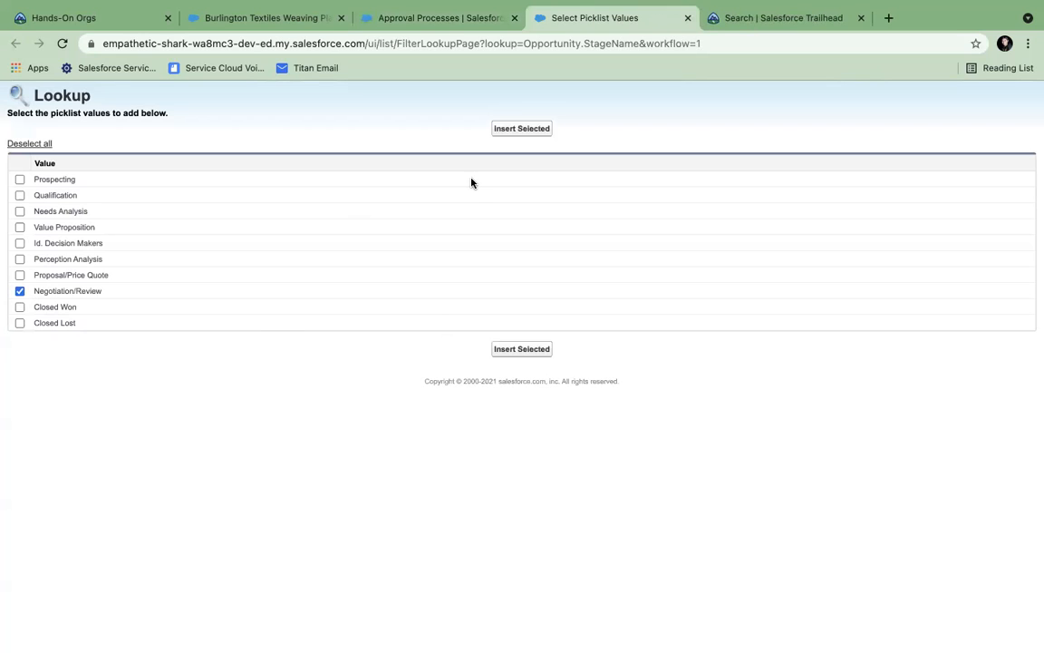
click(522, 129)
scroll(714, 514, down, 1)
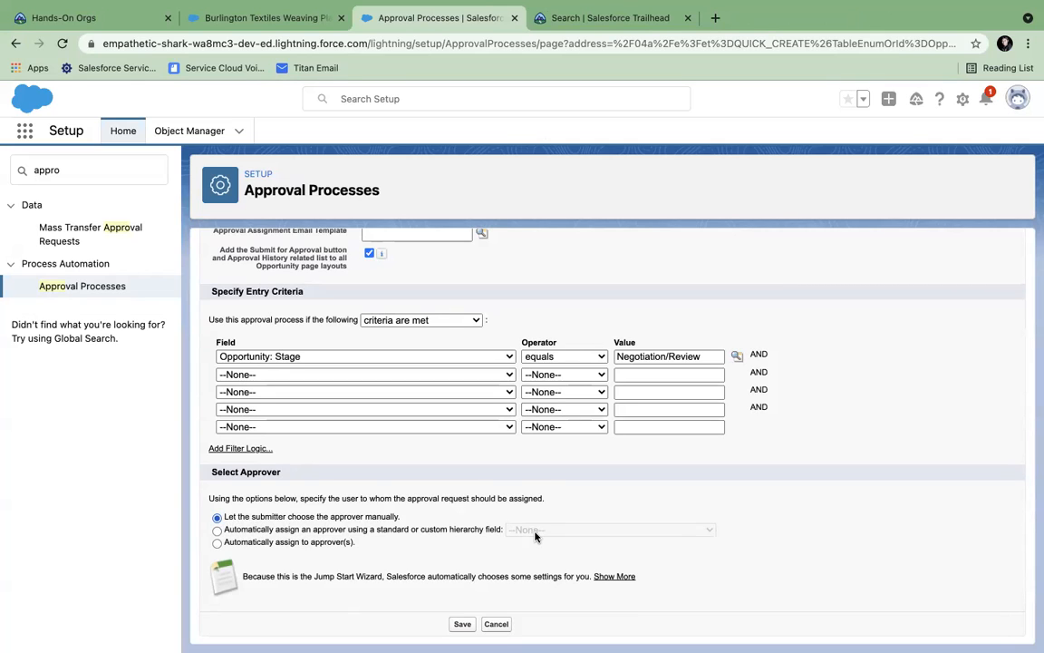
click(462, 624)
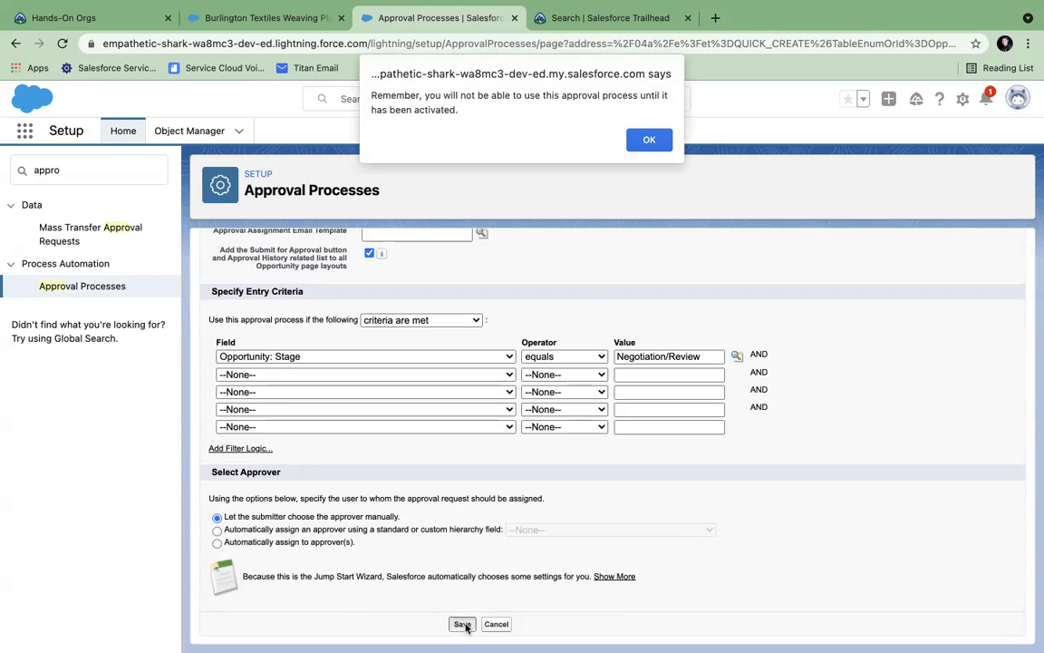
- Dismiss the activation reminder and view the Opportunity Approval detail page
click(648, 140)
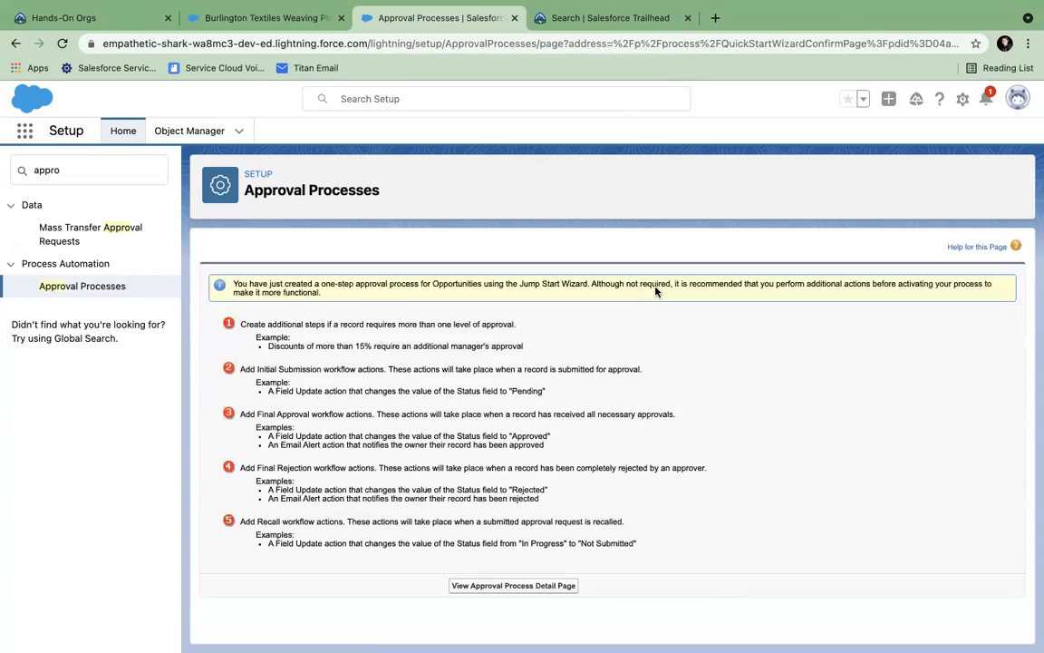
click(486, 585)
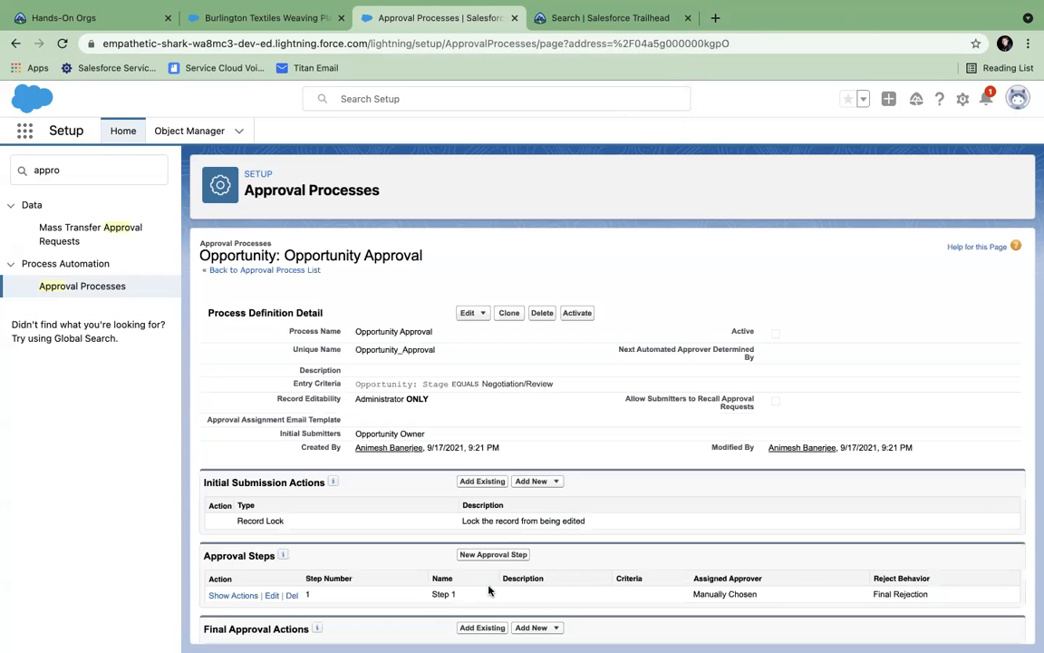
scroll(489, 590, down, 3)
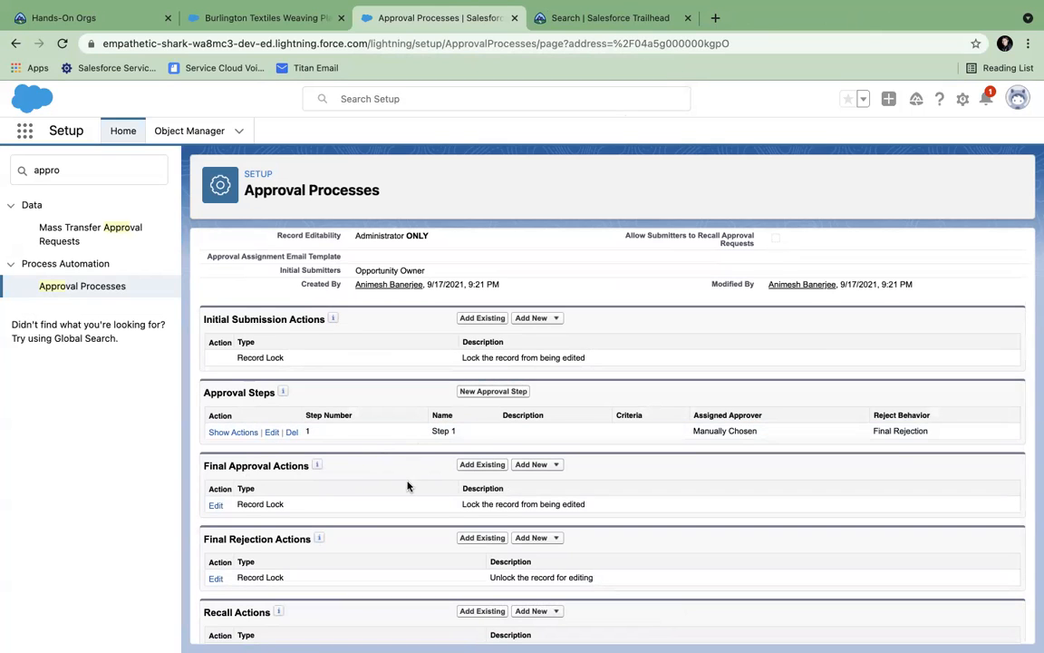
- Add a new Field Update action under Final Approval Actions
scroll(404, 458, down, 1)
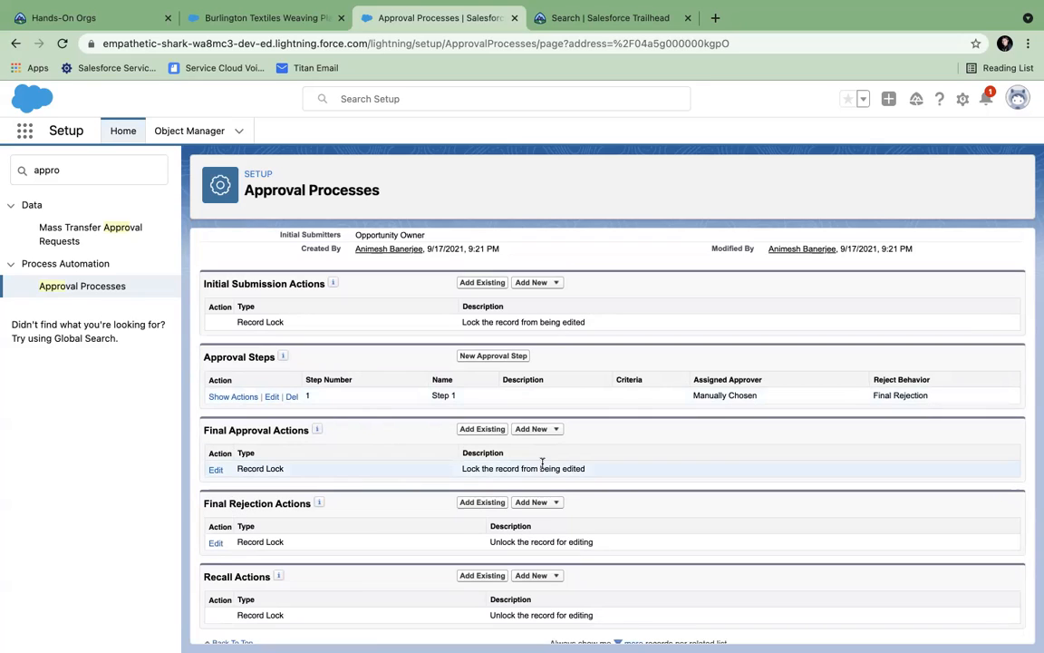
click(553, 429)
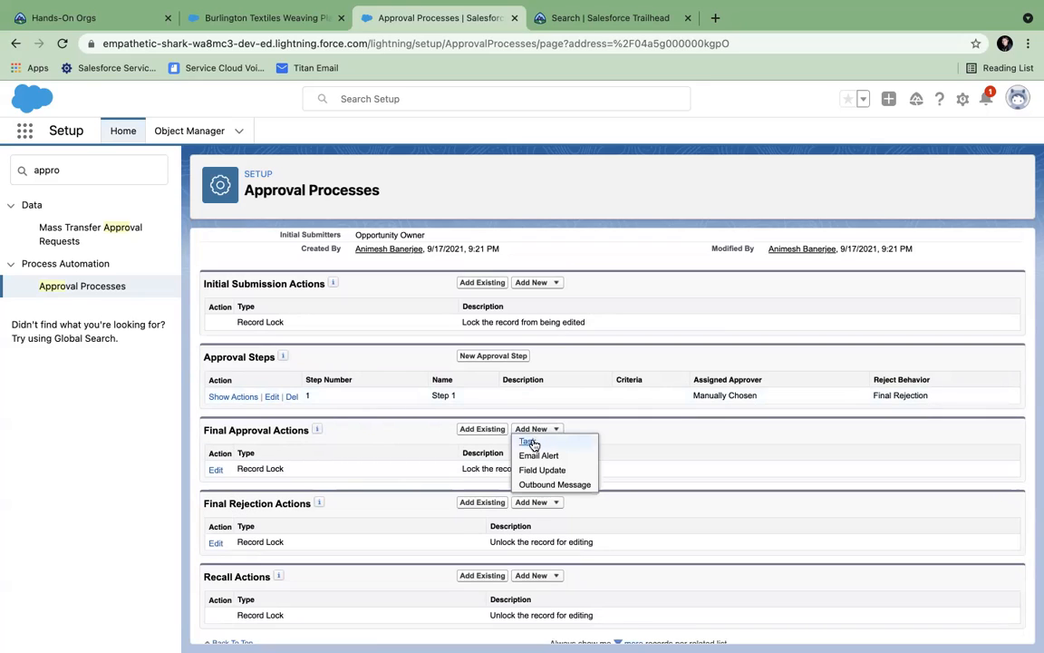
click(557, 504)
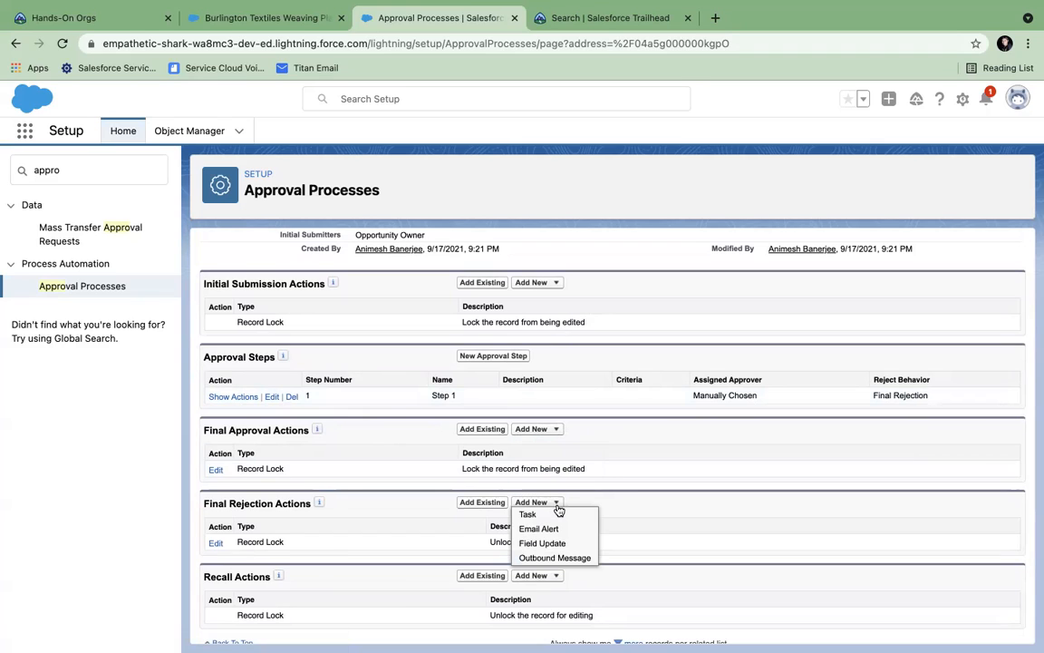
click(556, 431)
click(538, 470)
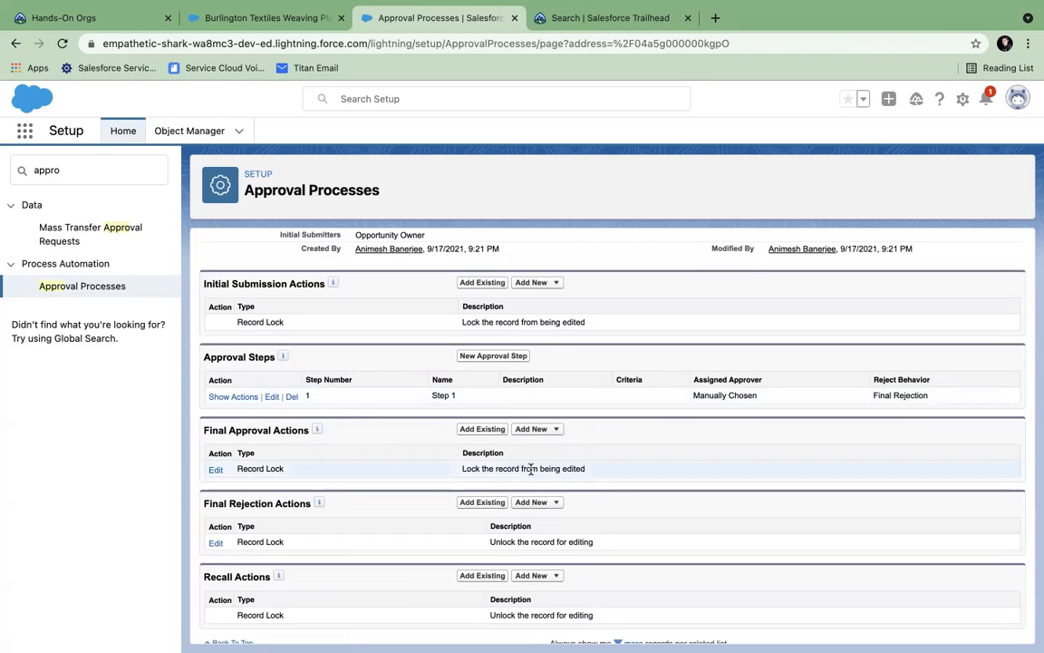
- Create the 'Opportunity Won' field update setting Stage to Closed Won, and save it
click(403, 364)
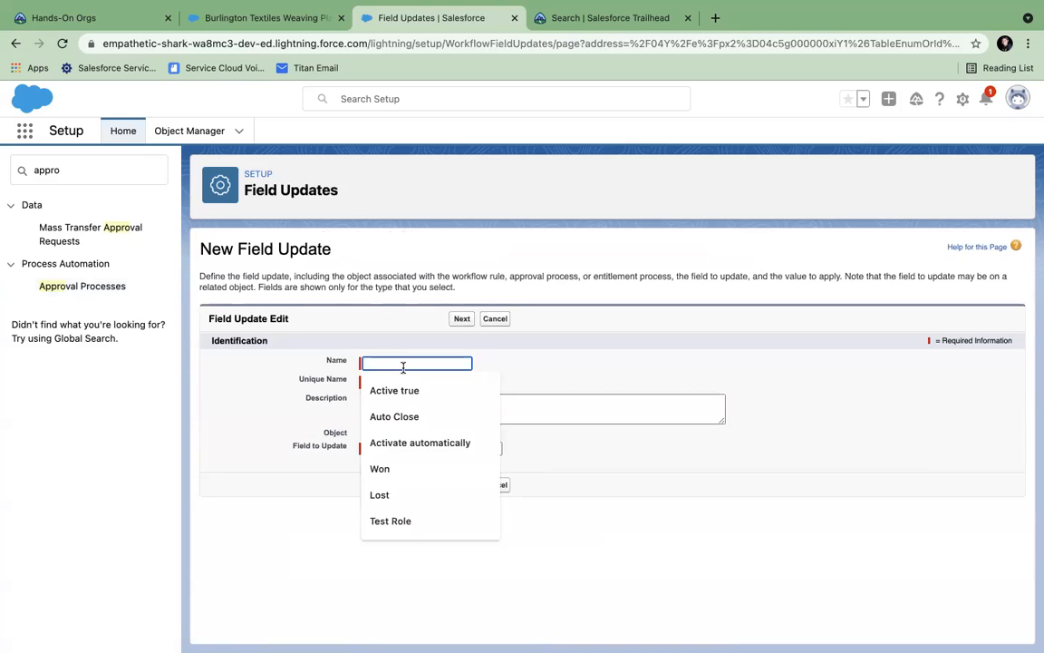
text(Oppor)
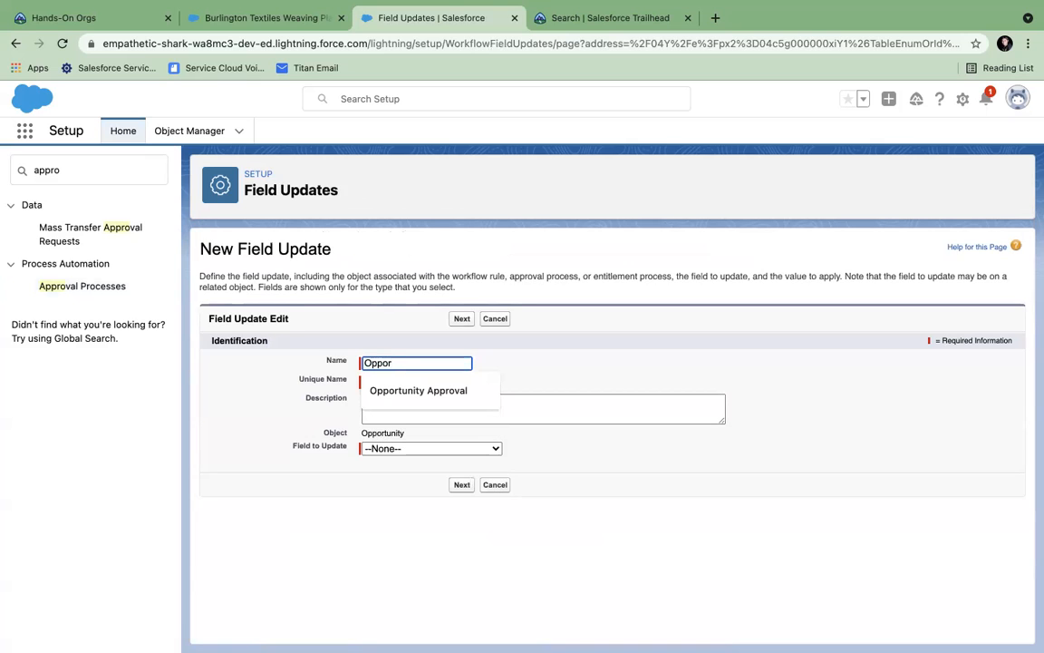
text(tunity Won)
key(Tab)
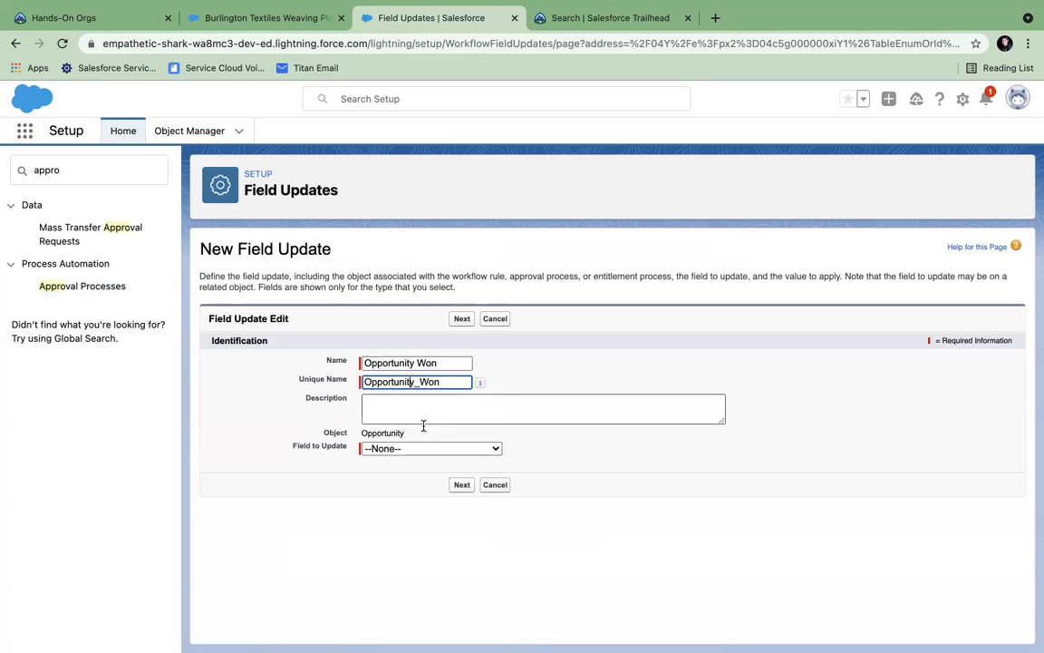
click(417, 448)
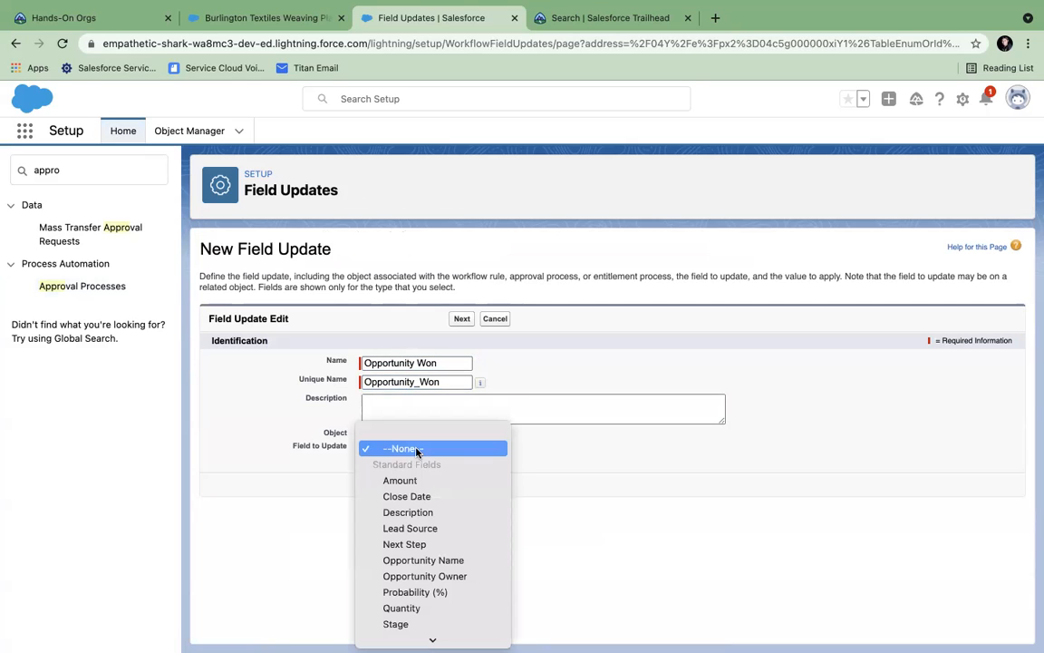
click(397, 626)
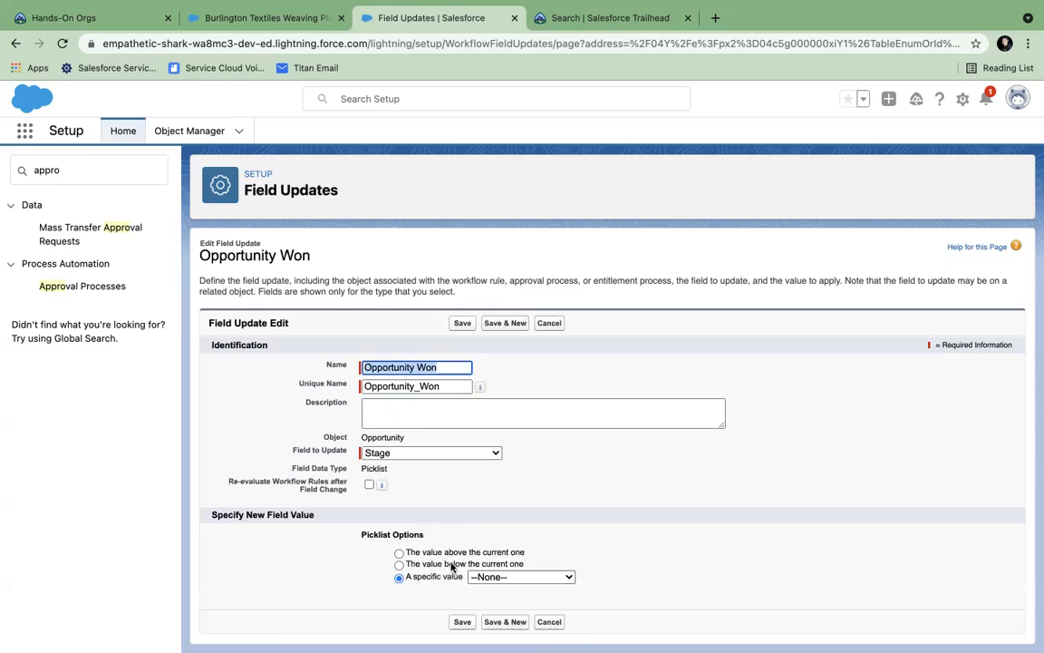
click(504, 578)
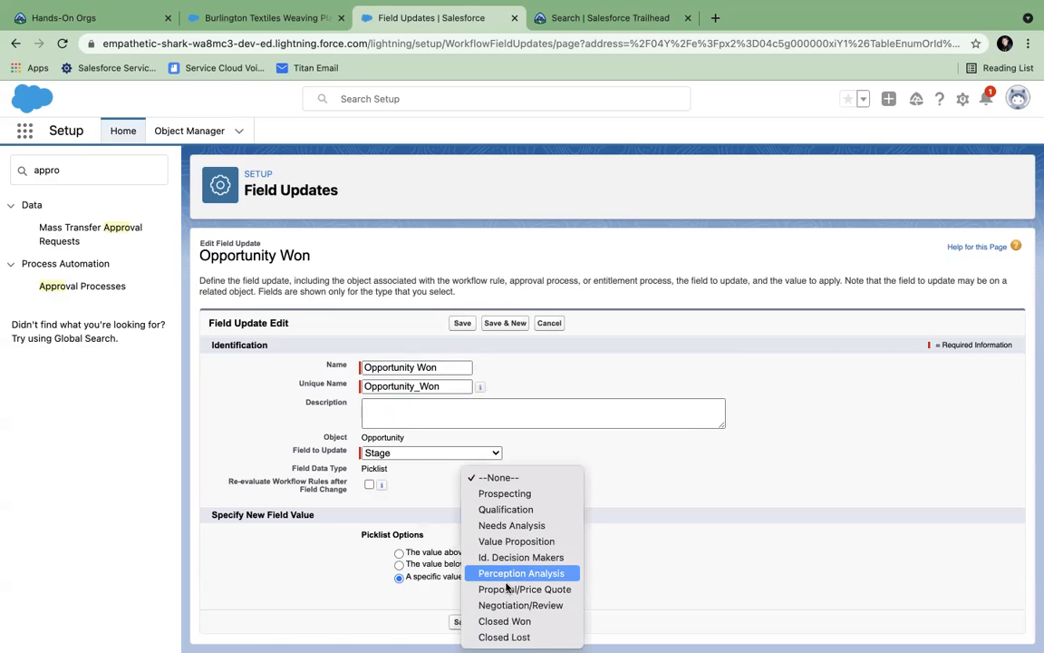
click(499, 622)
click(460, 624)
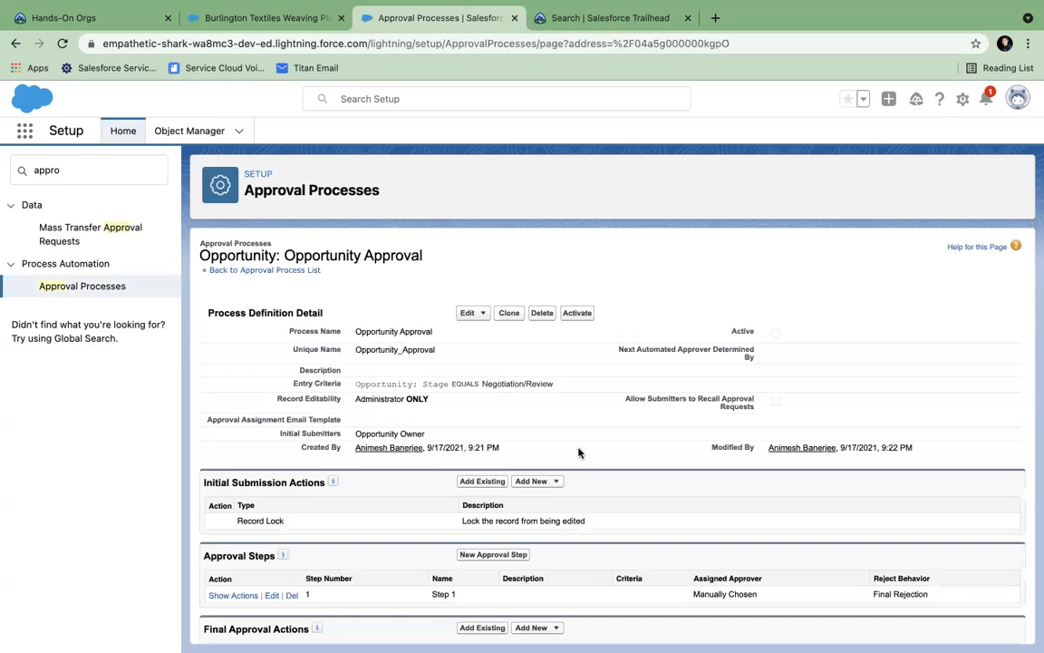
- Add a new Field Update under Final Rejection Actions and select its name field
scroll(578, 453, down, 5)
drag(230, 407, 271, 407)
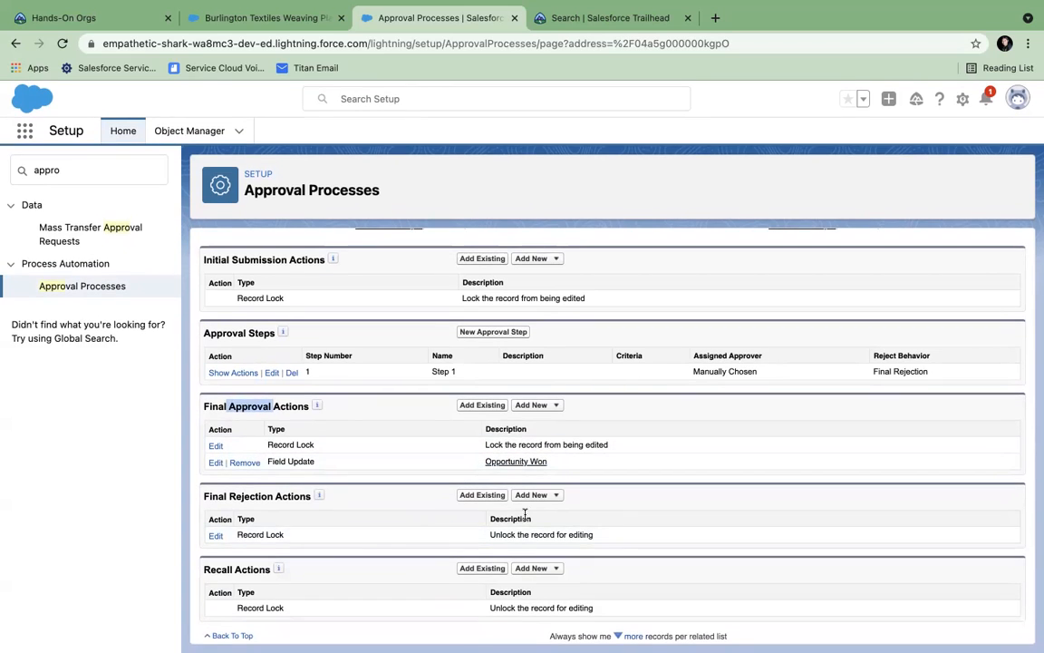
click(557, 497)
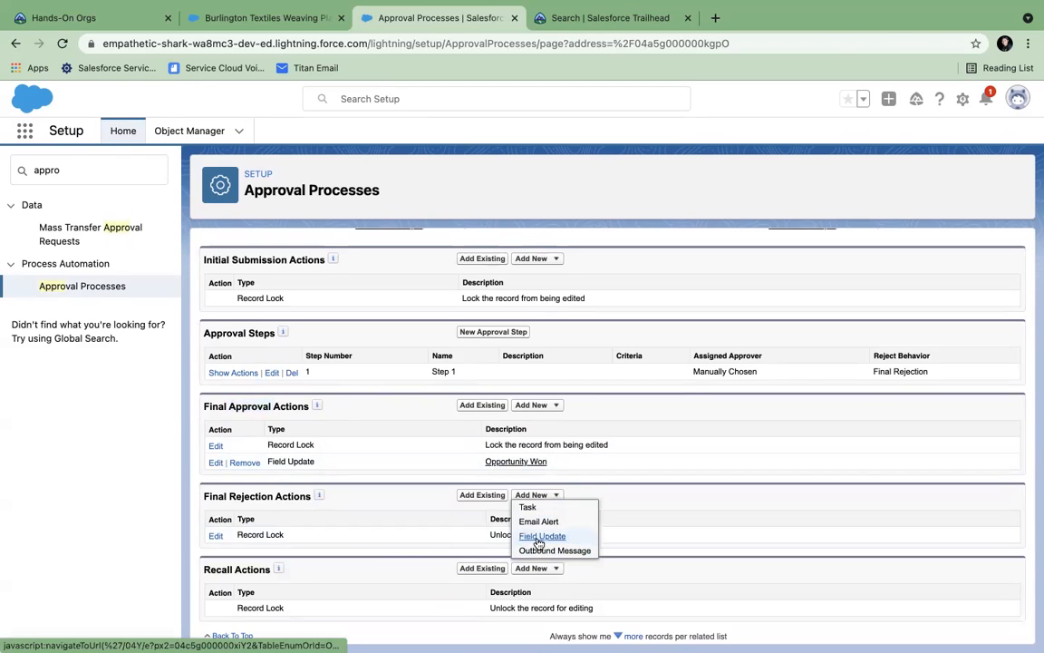
click(536, 536)
click(392, 362)
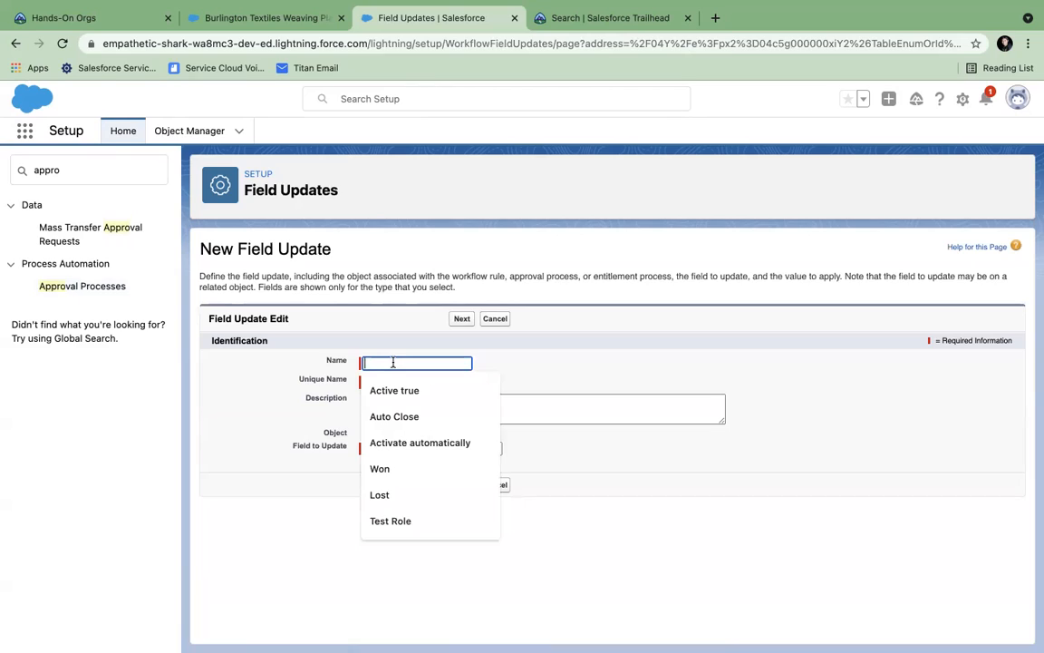
- Name the rejection field update 'Lost', set Stage to Closed Lost, and save
text(Lost)
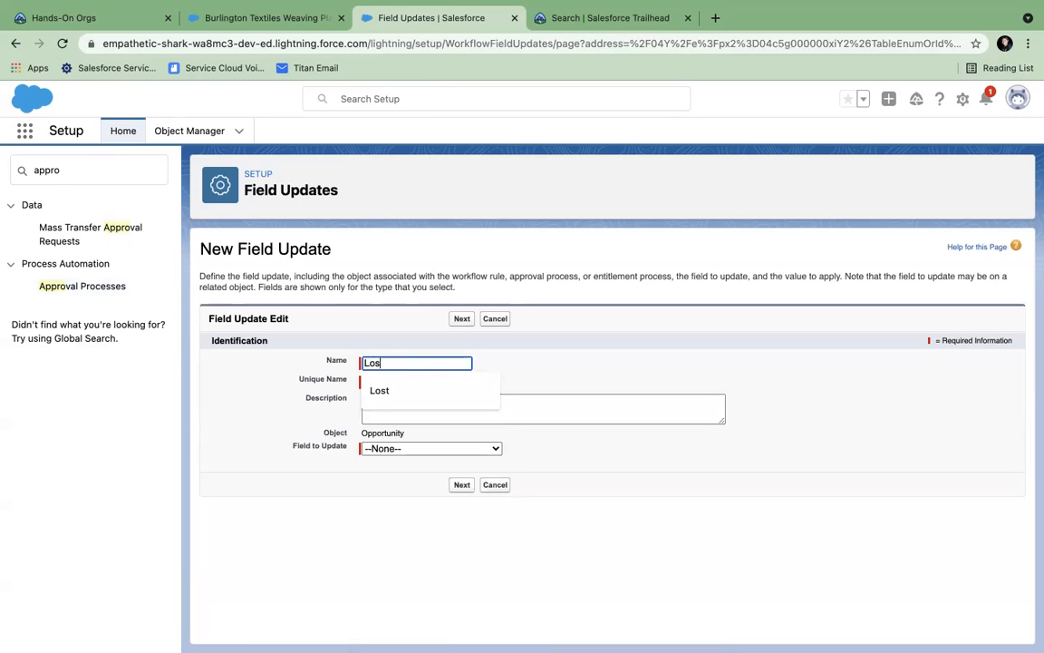
click(402, 381)
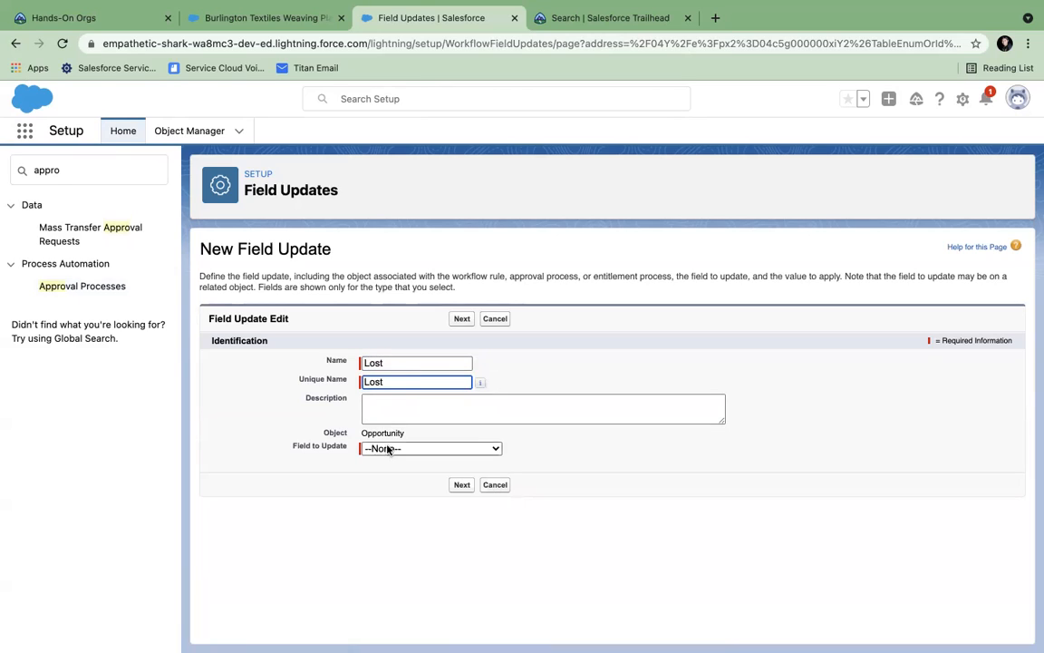
click(438, 449)
scroll(401, 572, down, 2)
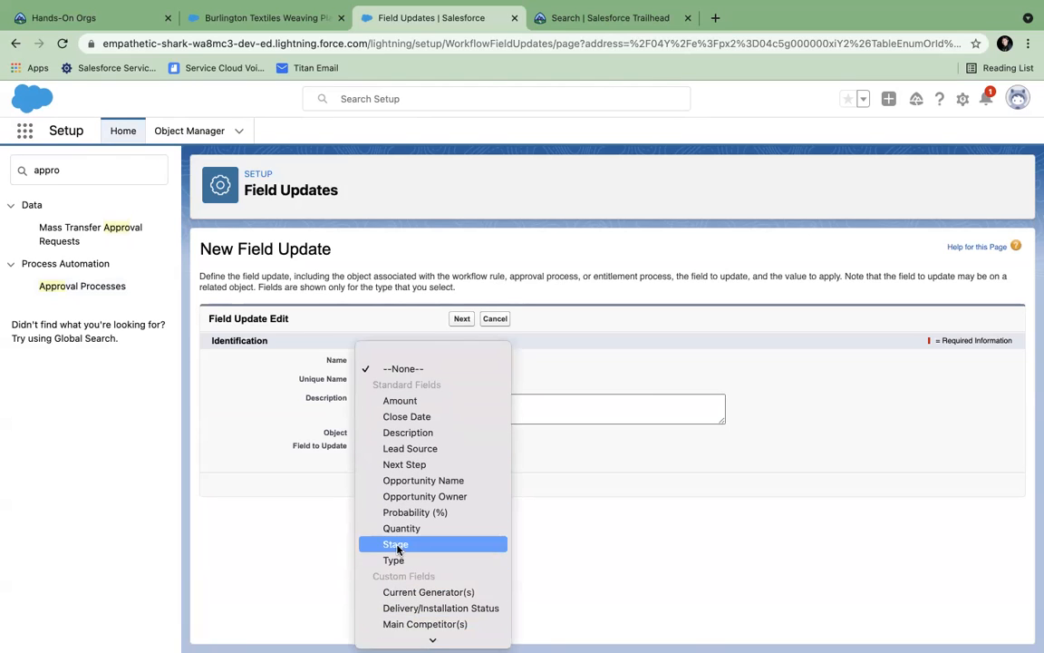
click(395, 543)
click(470, 485)
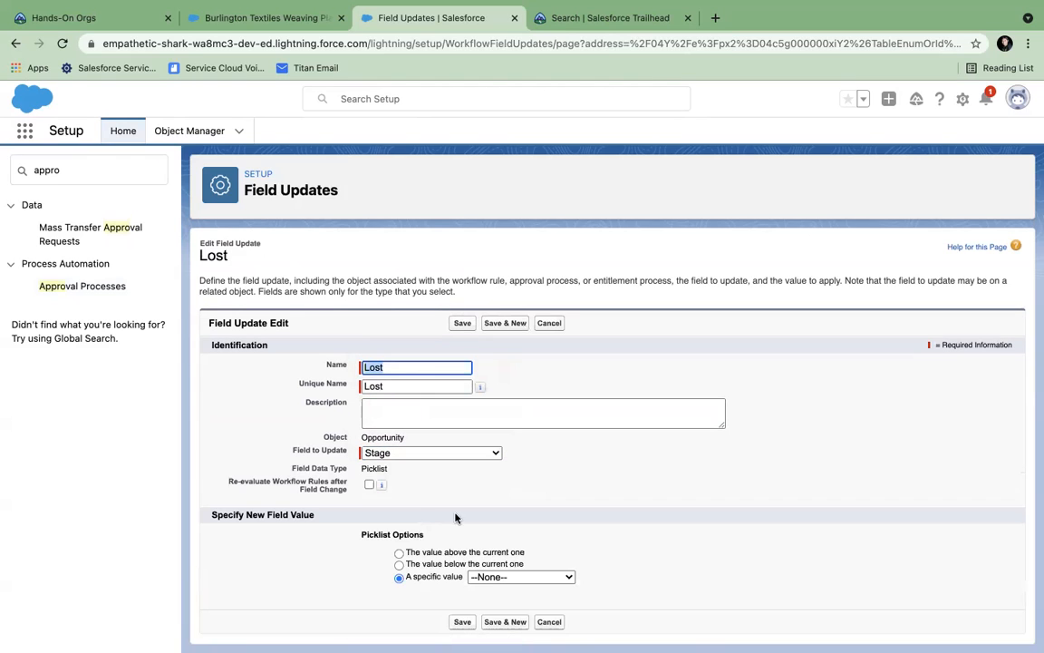
click(489, 577)
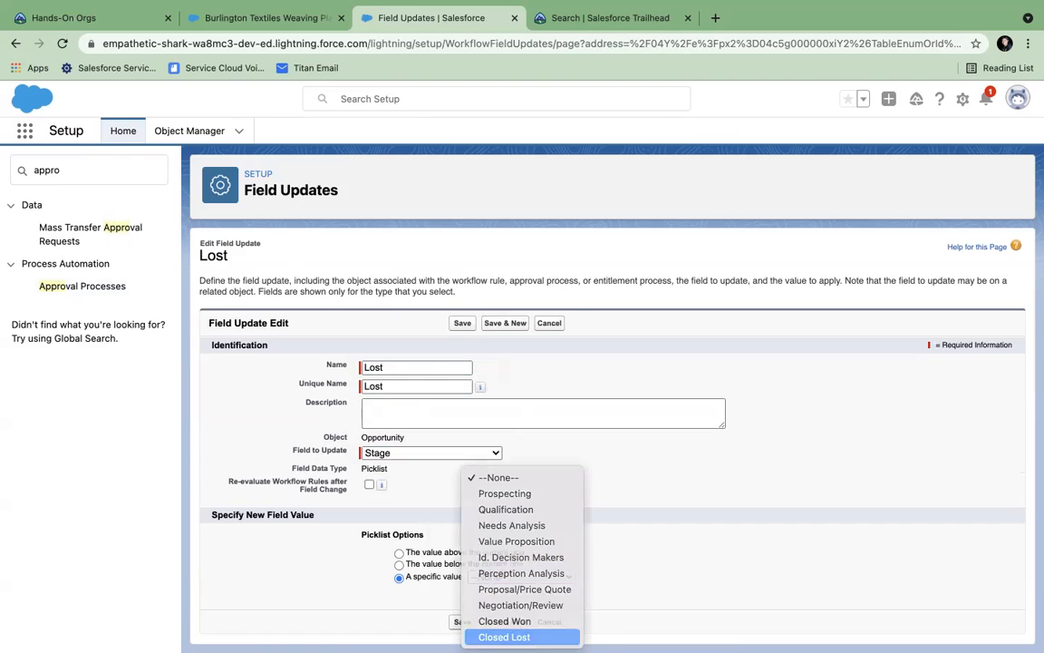
click(504, 637)
click(464, 622)
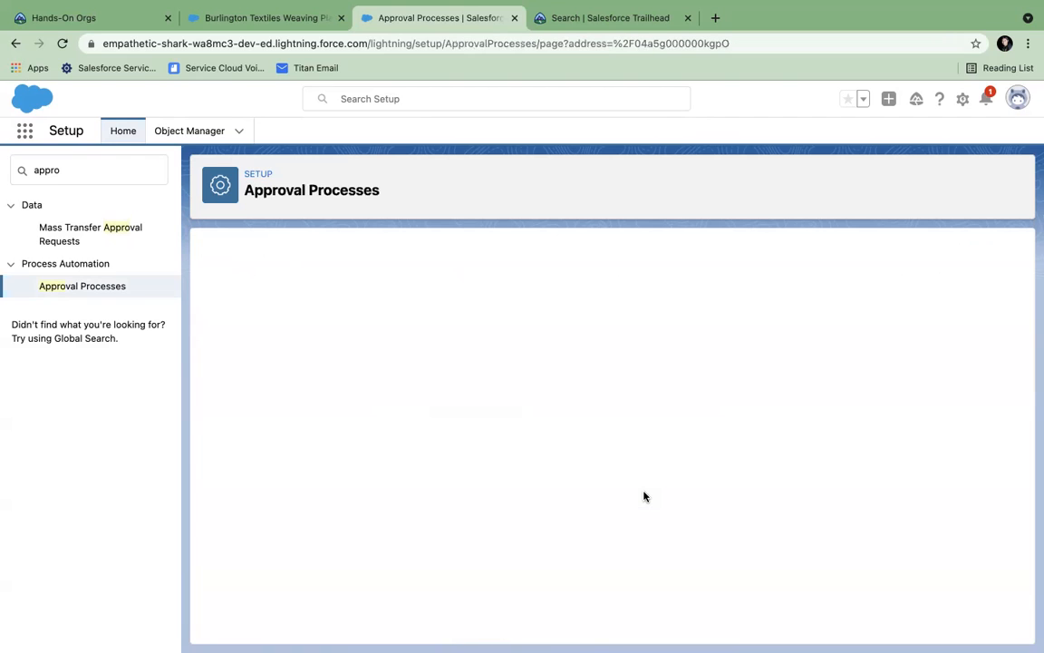
- Activate Opportunity Approval and confirm the activation prompt
scroll(644, 496, down, 3)
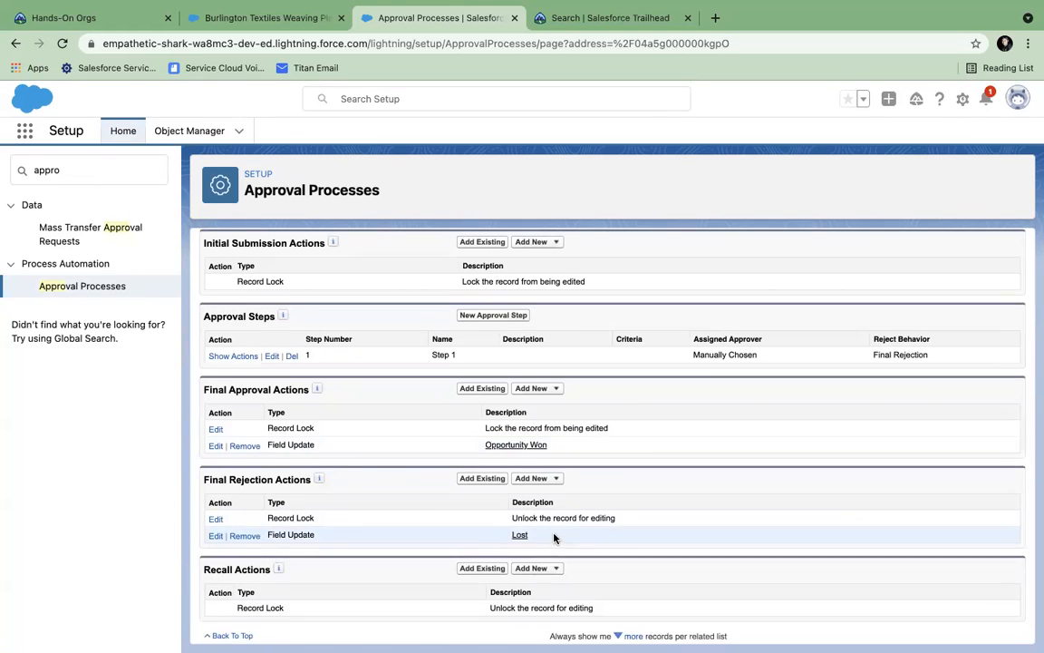
scroll(553, 537, up, 3)
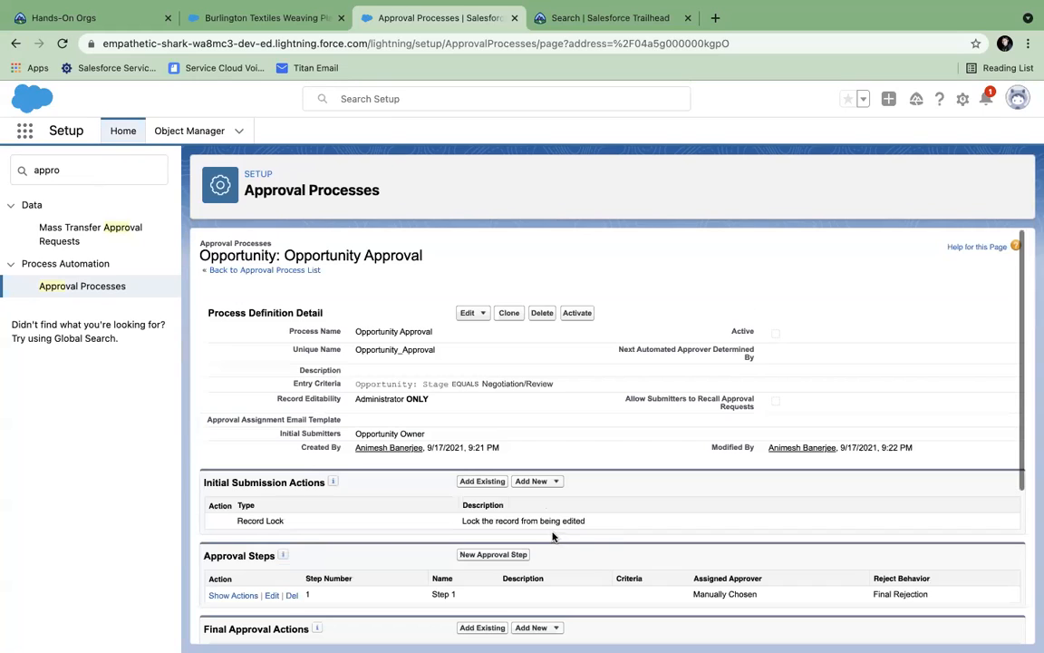
click(577, 314)
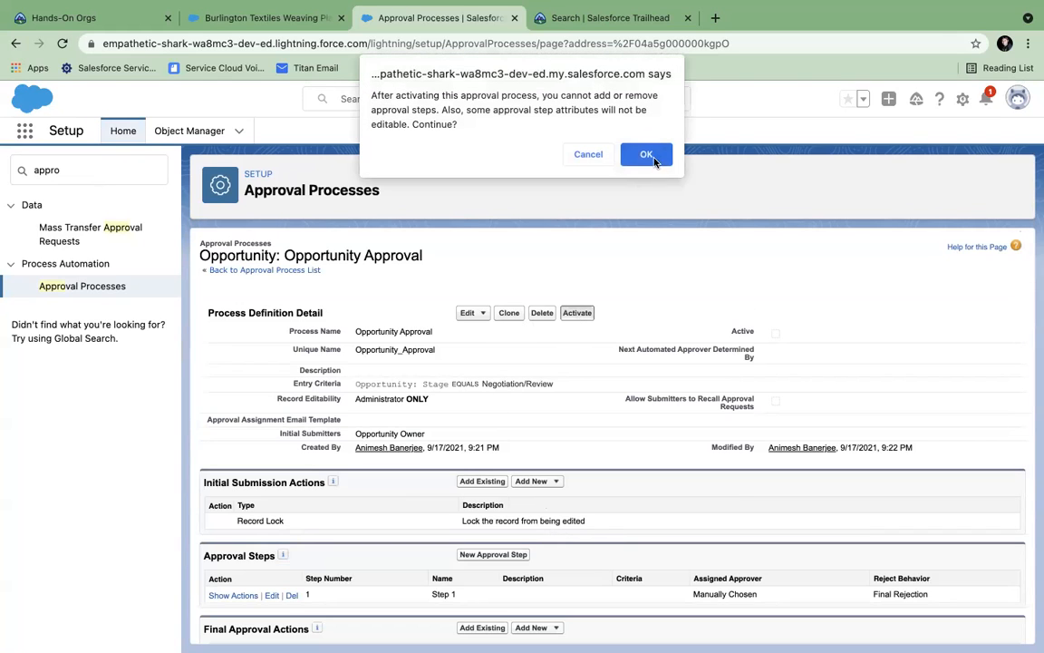
click(646, 155)
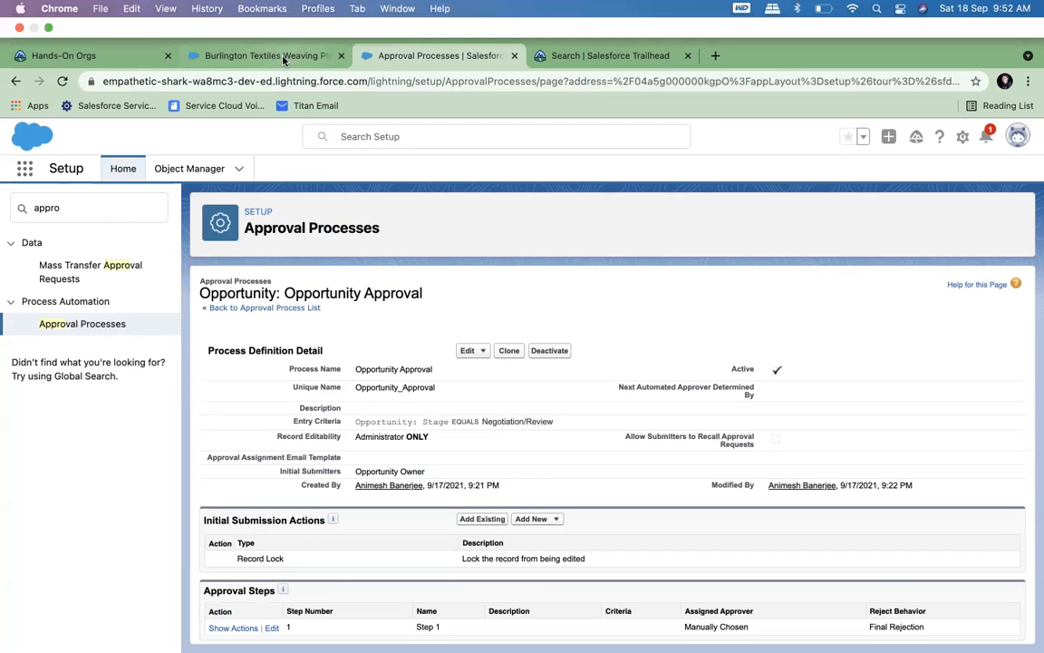
- Start a new opportunity for Test Account named 'Test Approval'
click(263, 55)
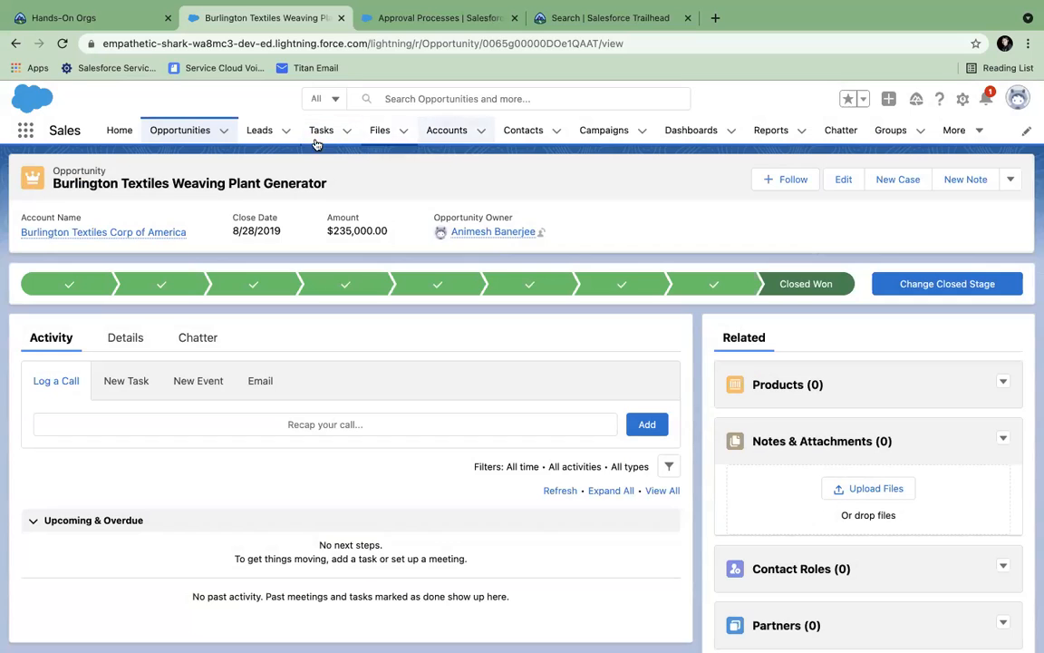
click(176, 131)
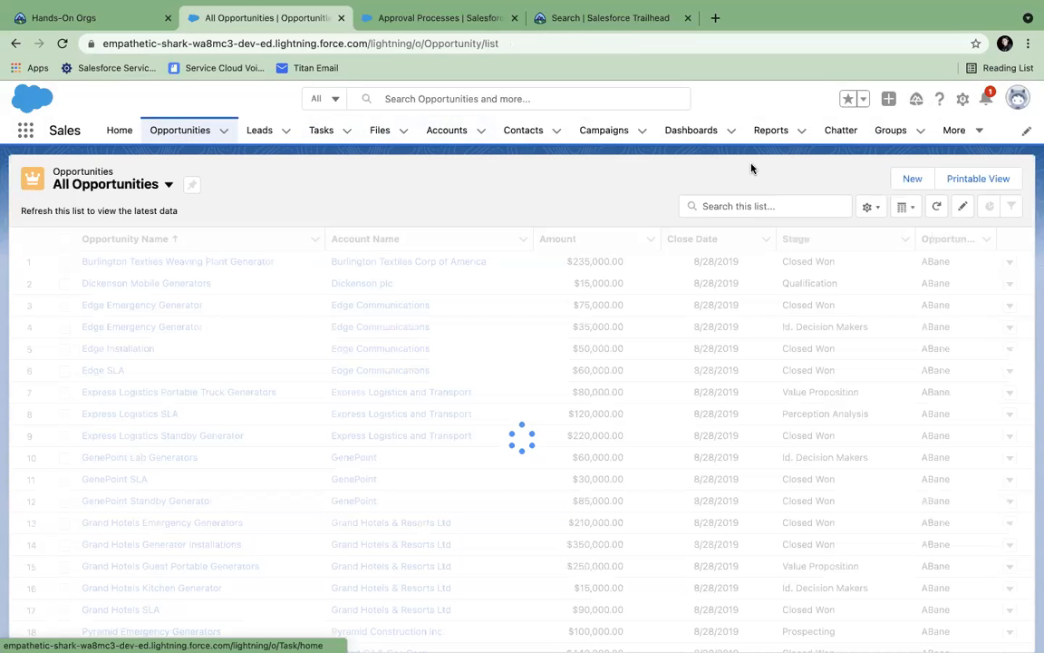
click(997, 179)
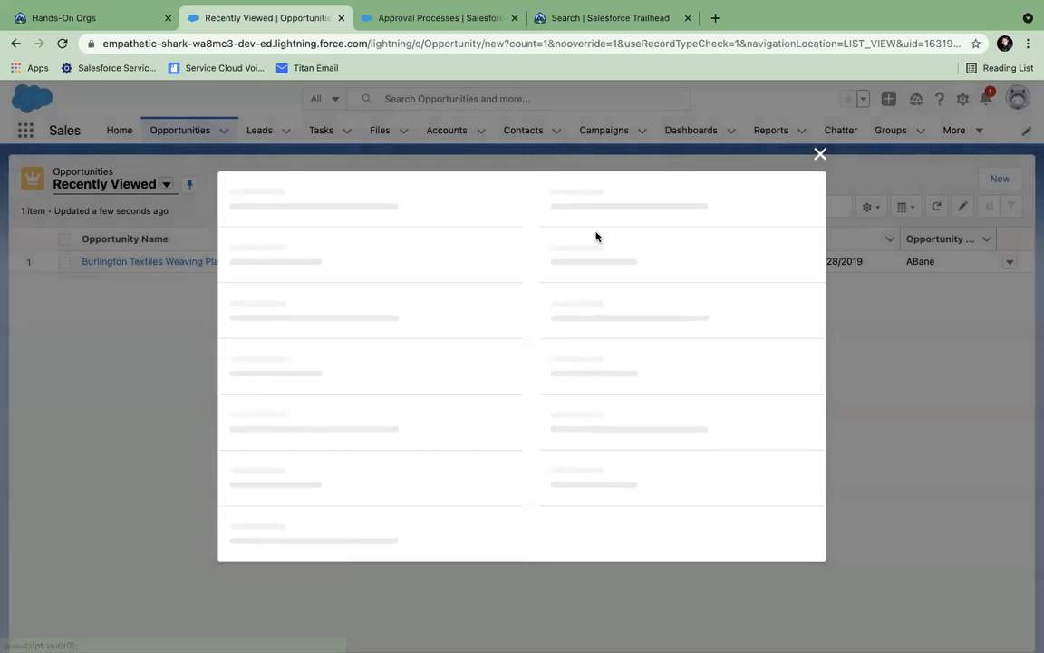
click(258, 361)
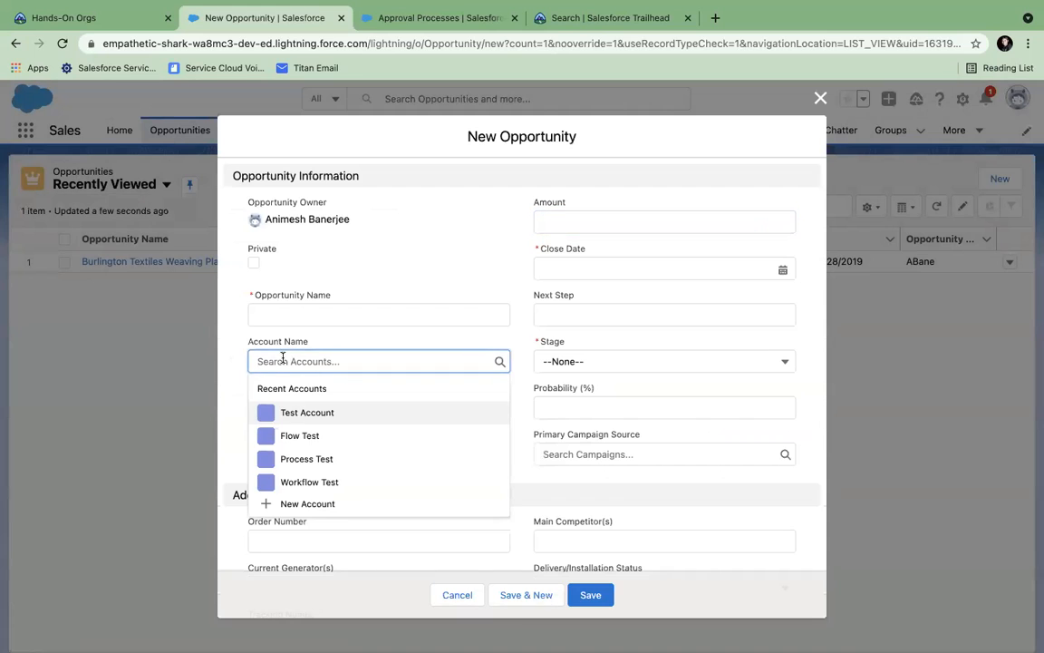
click(309, 412)
click(278, 315)
text(Test Approval)
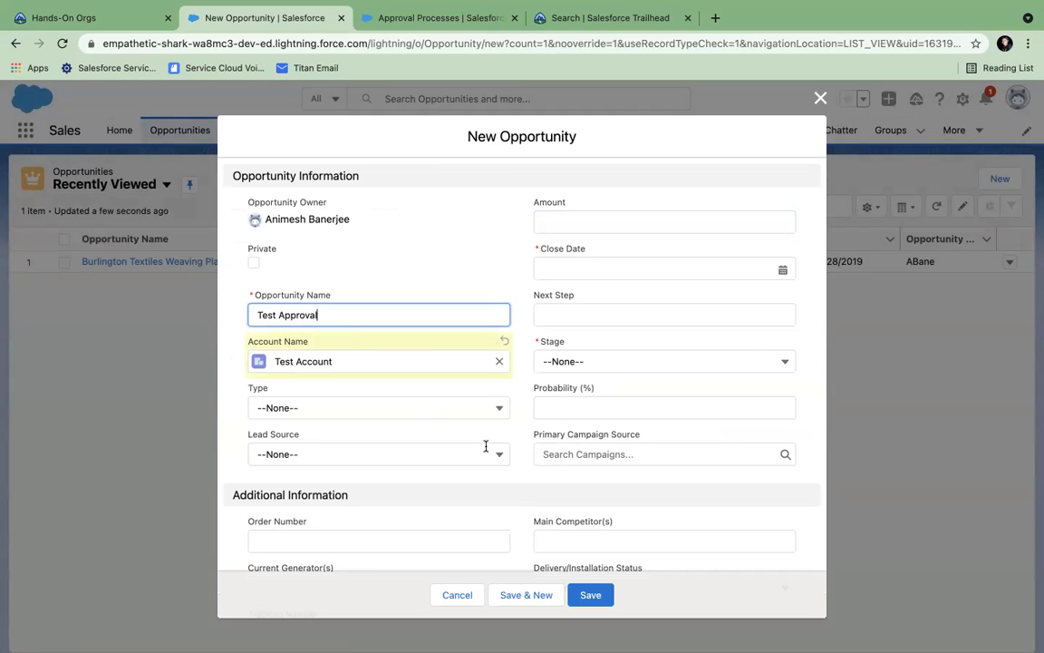
- Set the close date to 9/30/2021 and the stage to Prospecting, then save the opportunity
click(591, 595)
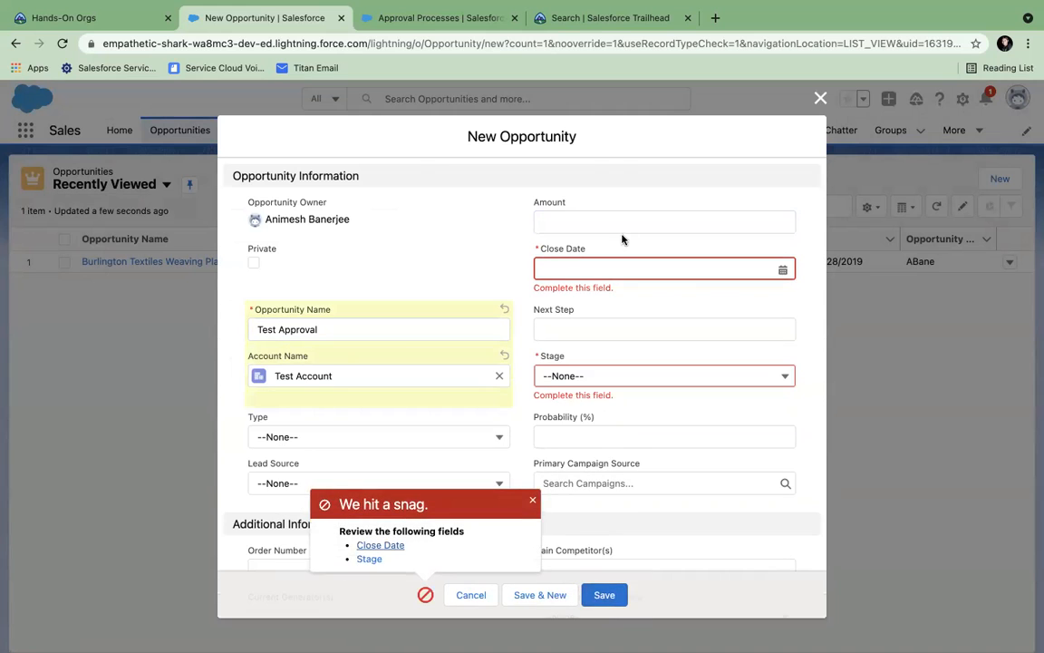
click(566, 269)
click(720, 462)
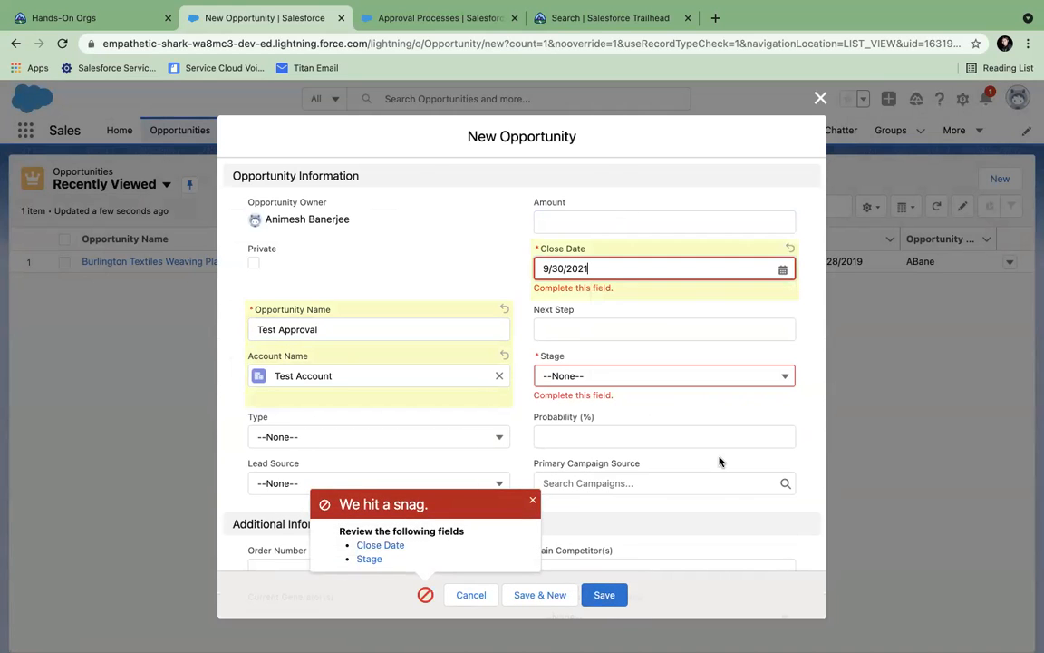
click(587, 362)
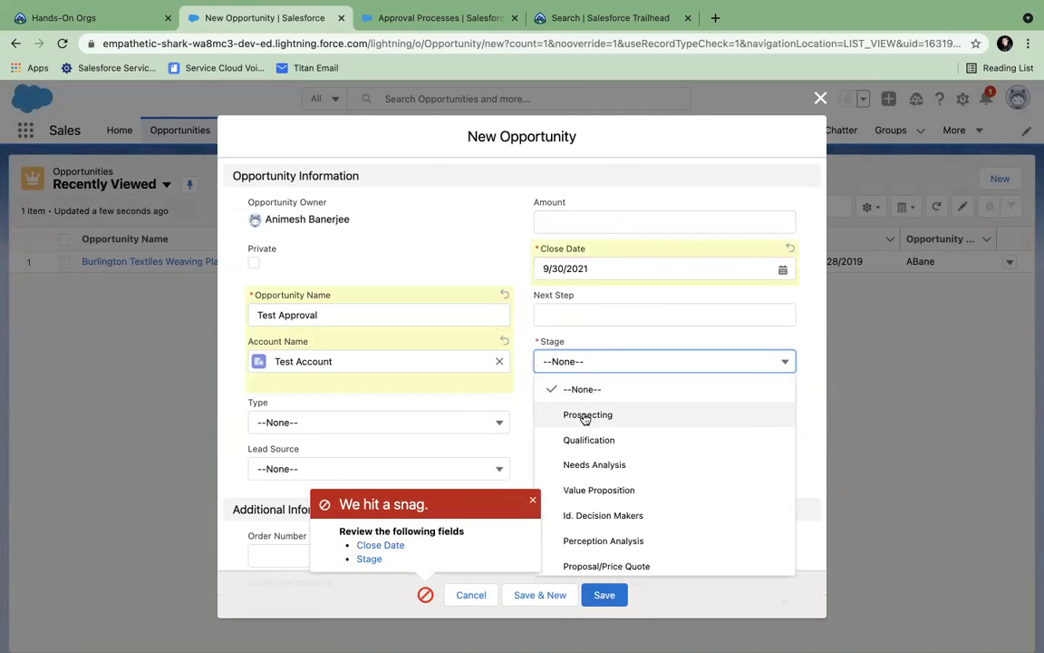
click(580, 415)
click(620, 599)
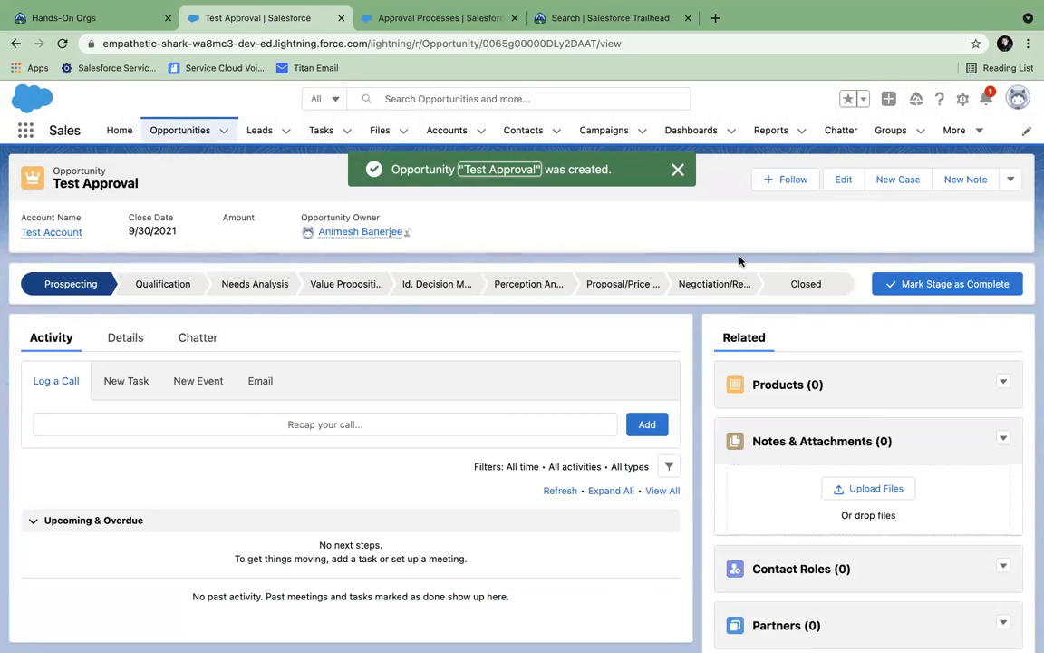
- After a rejected first approval attempt, mark Negotiation/Review as the opportunity's current stage
click(1010, 180)
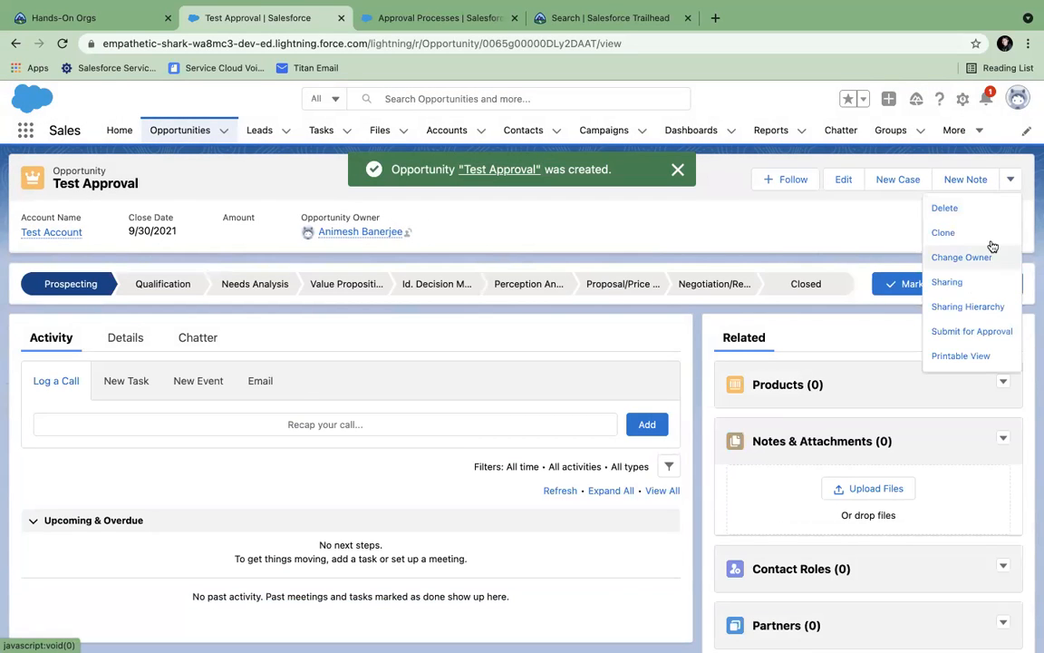
click(959, 332)
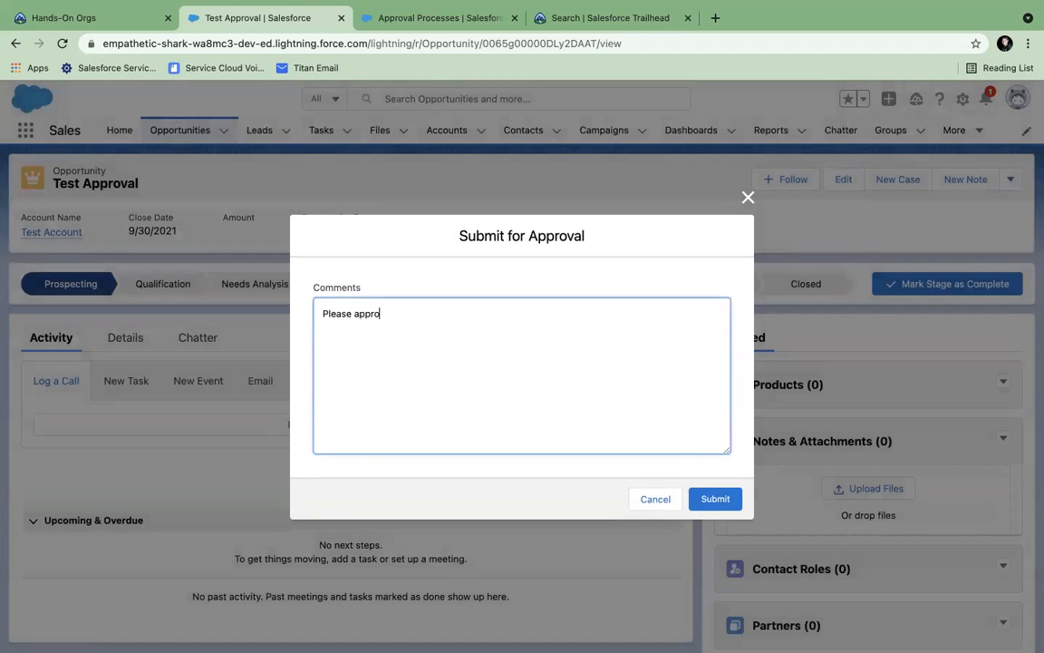
click(729, 498)
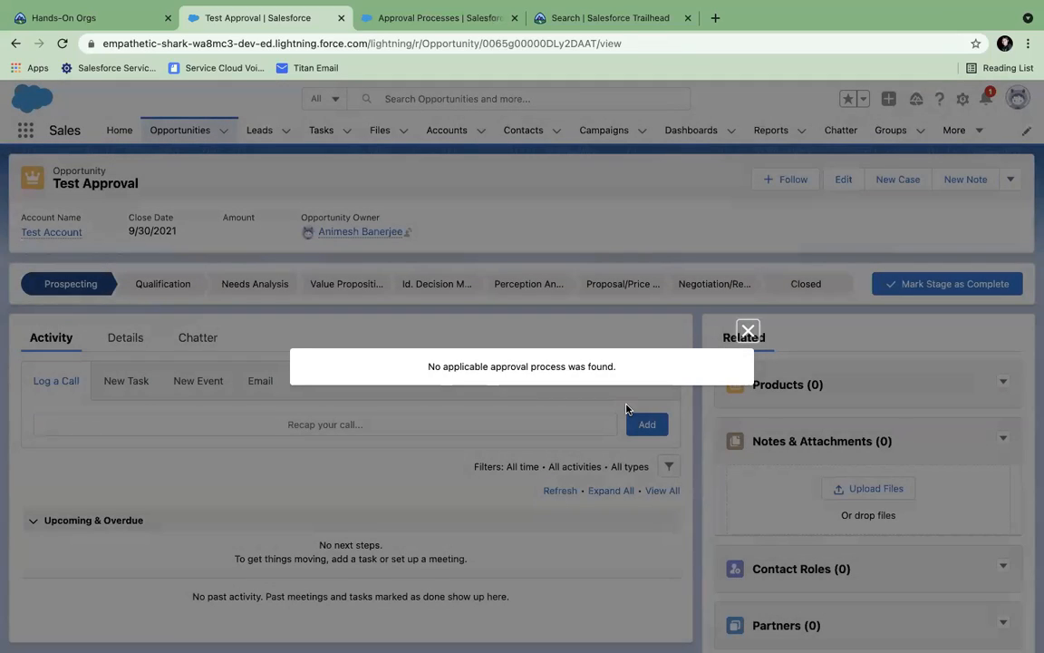
click(748, 330)
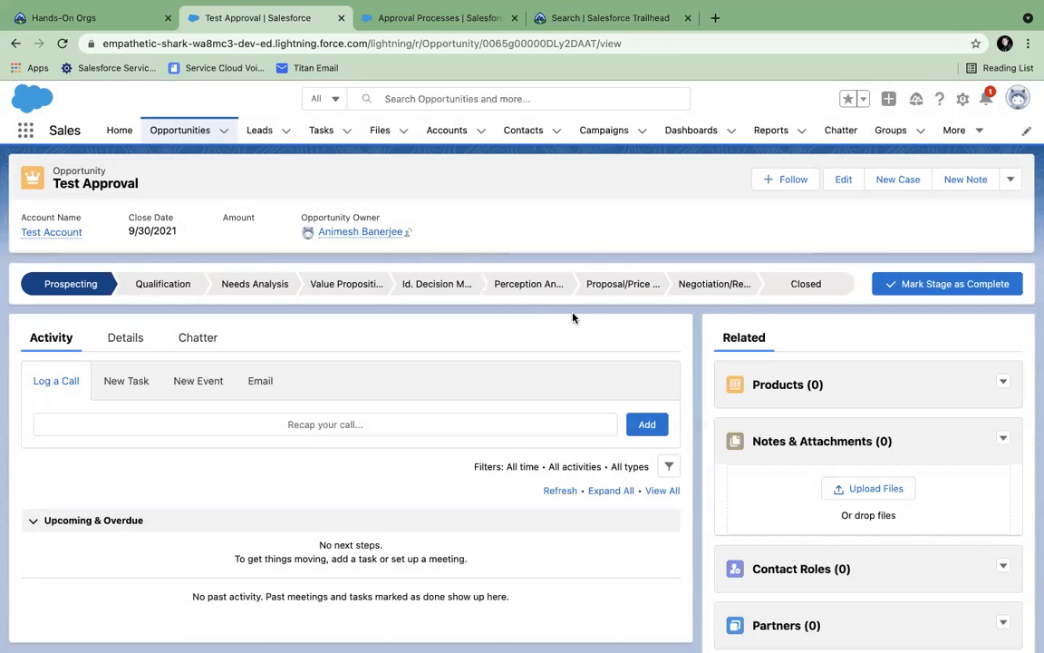
click(698, 285)
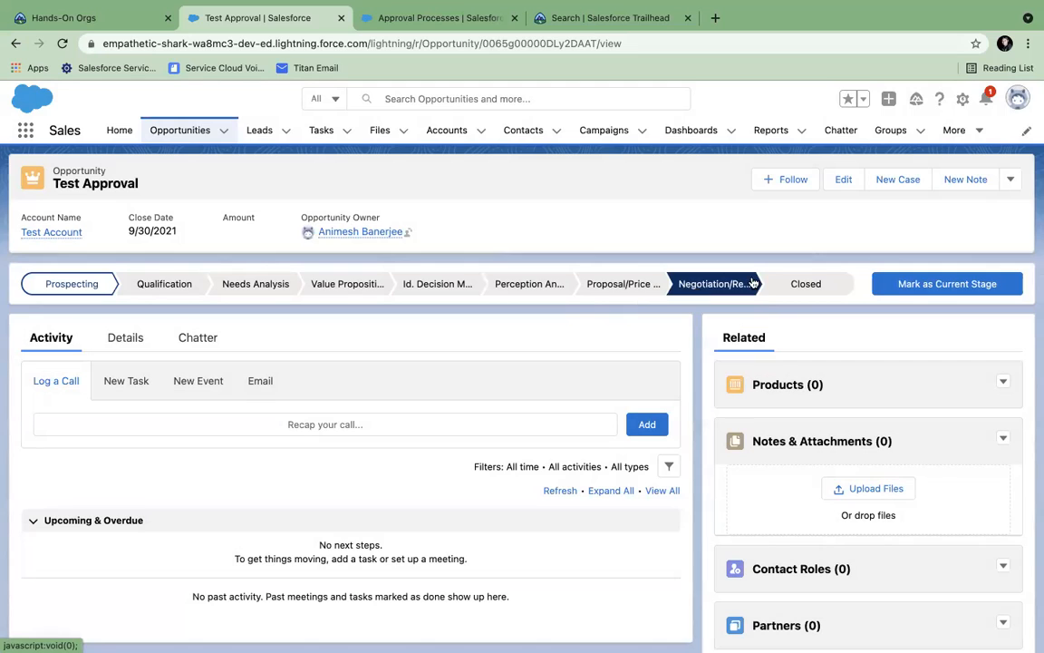
click(906, 285)
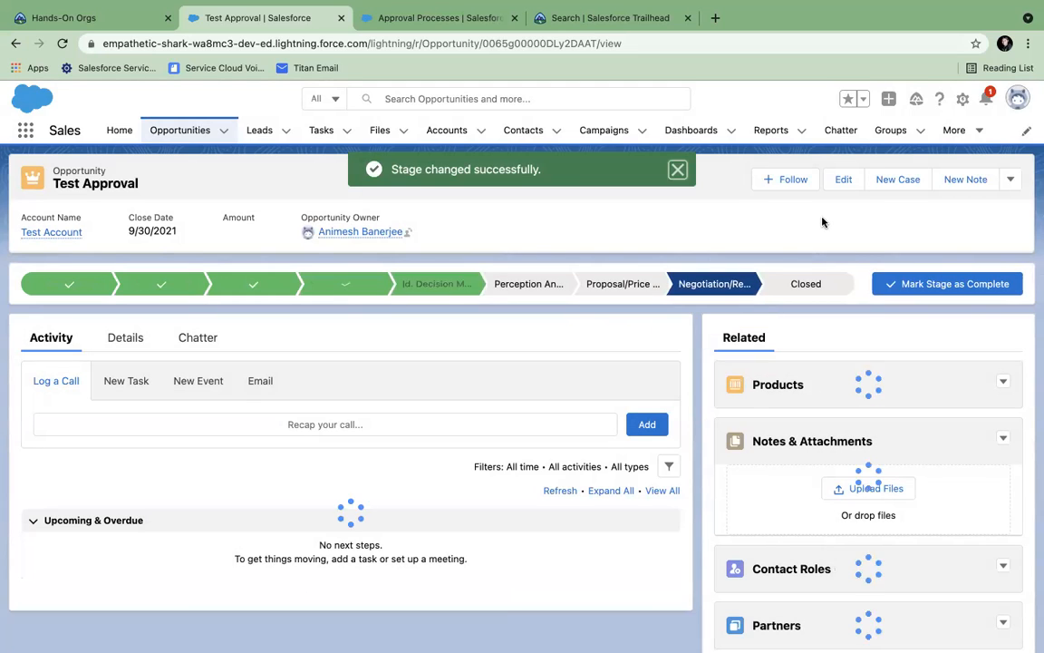
- Submit Test Approval for approval with a comment asking for approval and a chosen approver
click(1010, 180)
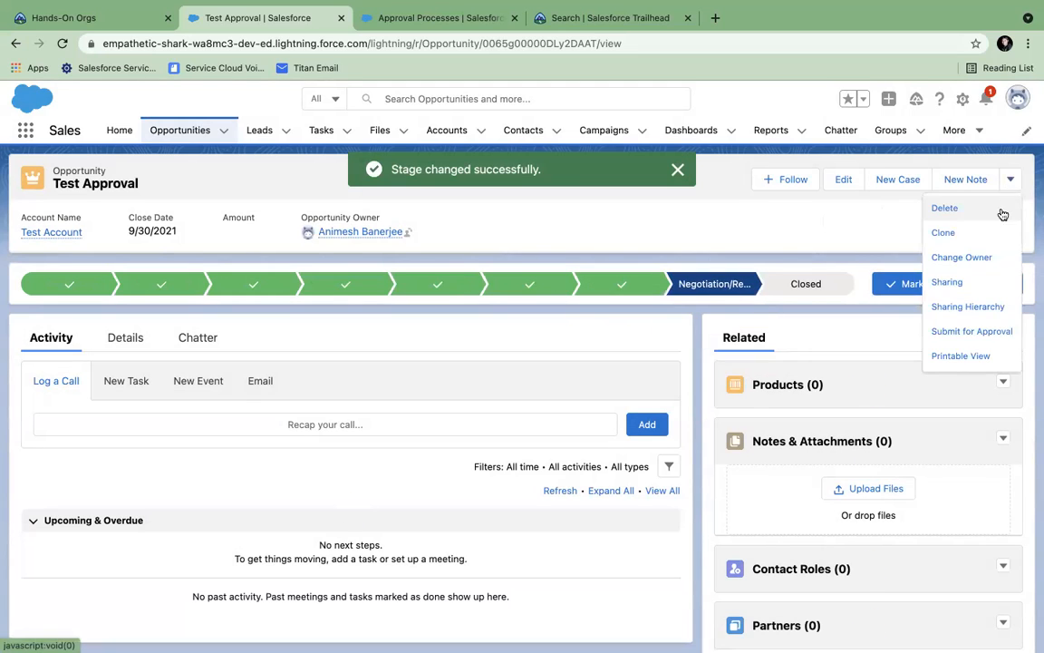
click(969, 331)
text(Please approve)
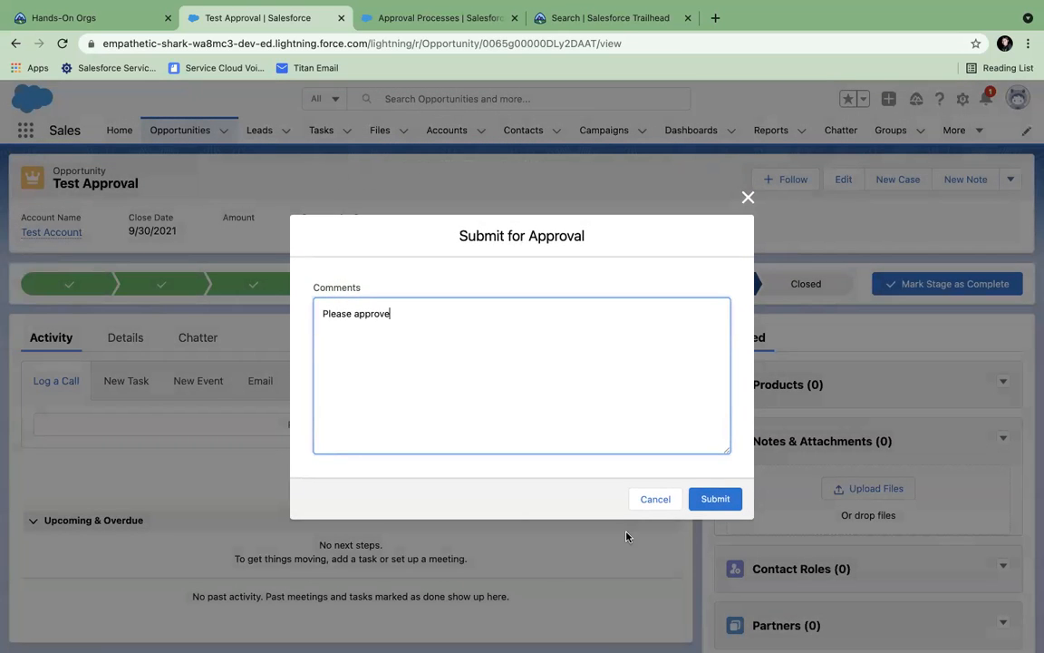
click(713, 498)
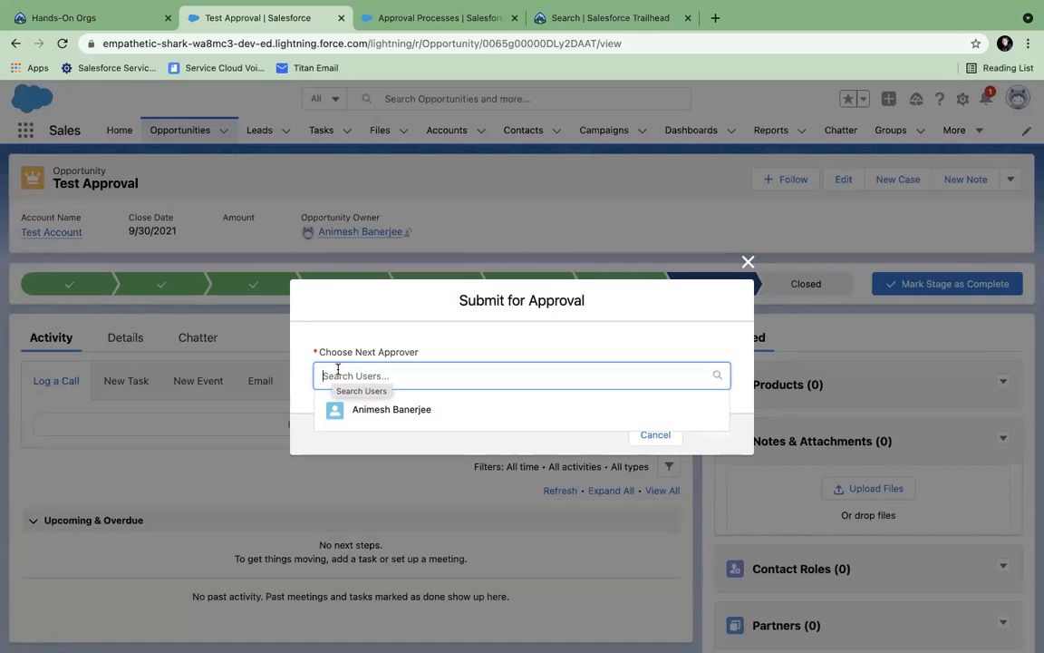
click(387, 413)
click(721, 441)
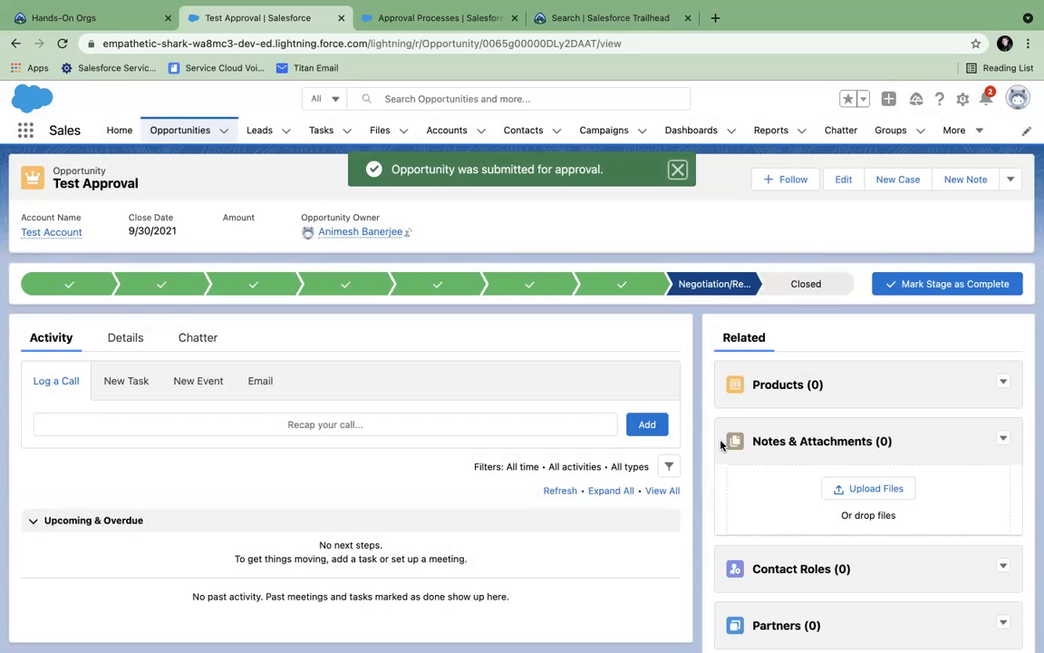
- In a new Gmail tab, open the Approval Request email, mark it safe, and follow its Salesforce link
click(716, 18)
text(gm)
key(Return)
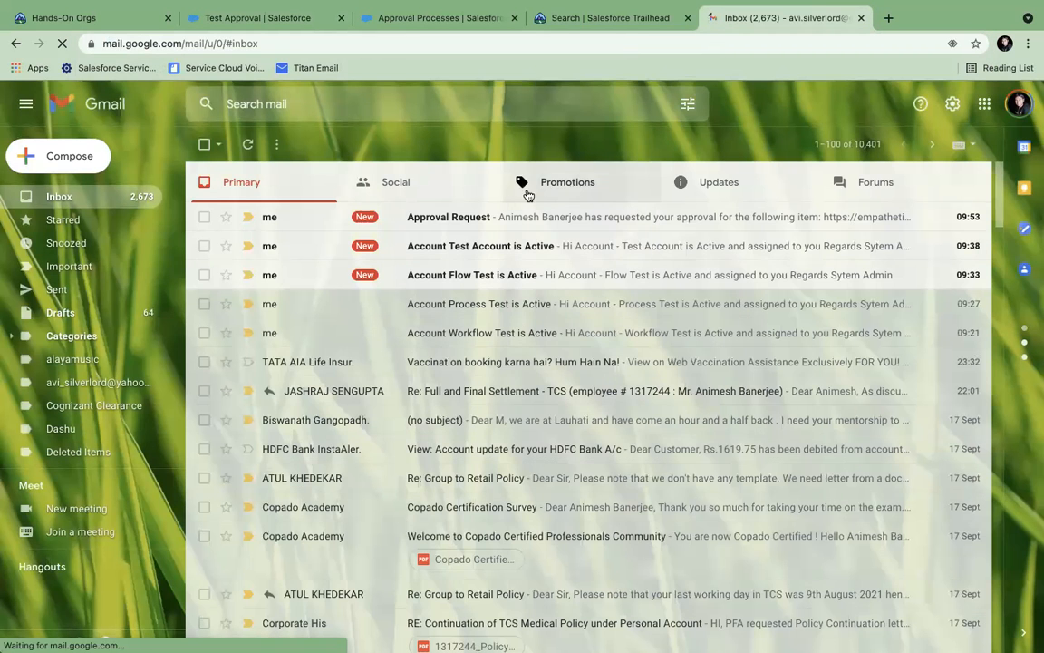
click(453, 216)
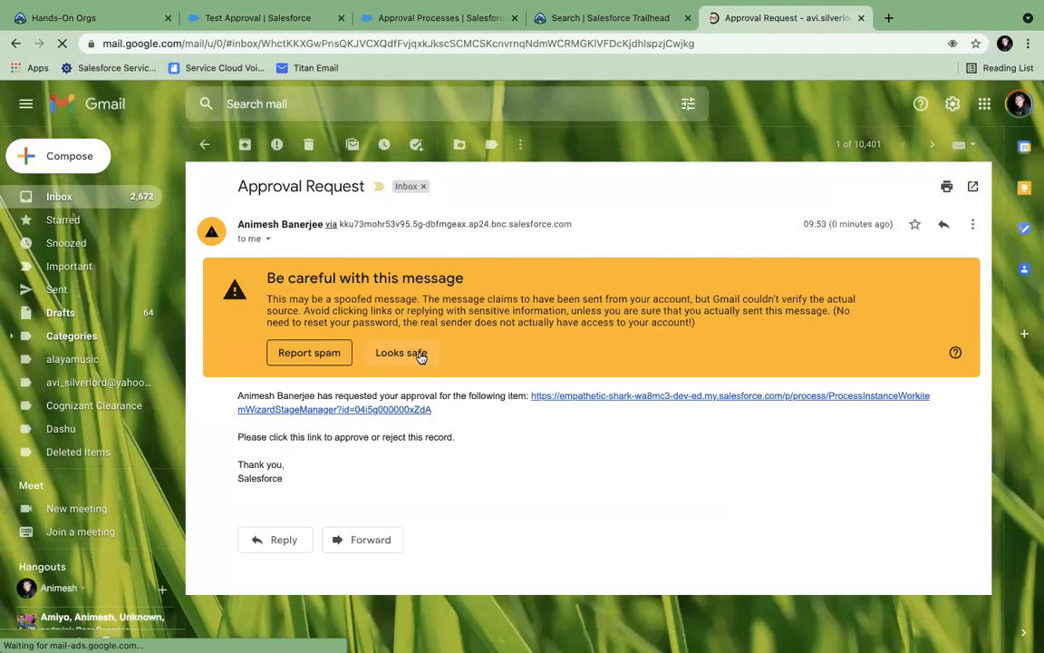
click(421, 355)
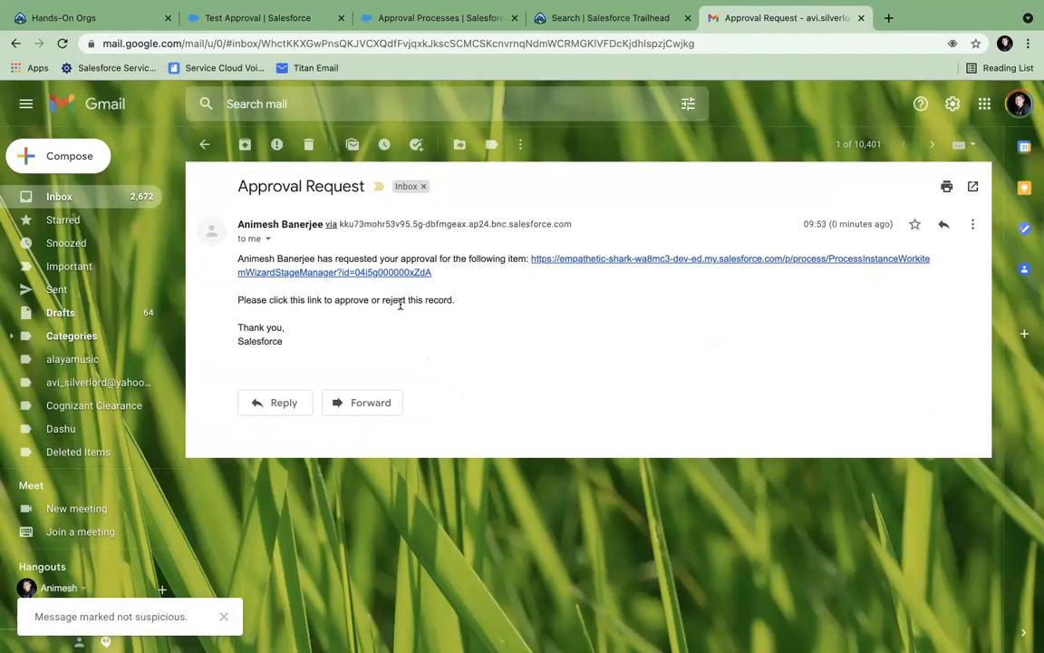
click(599, 260)
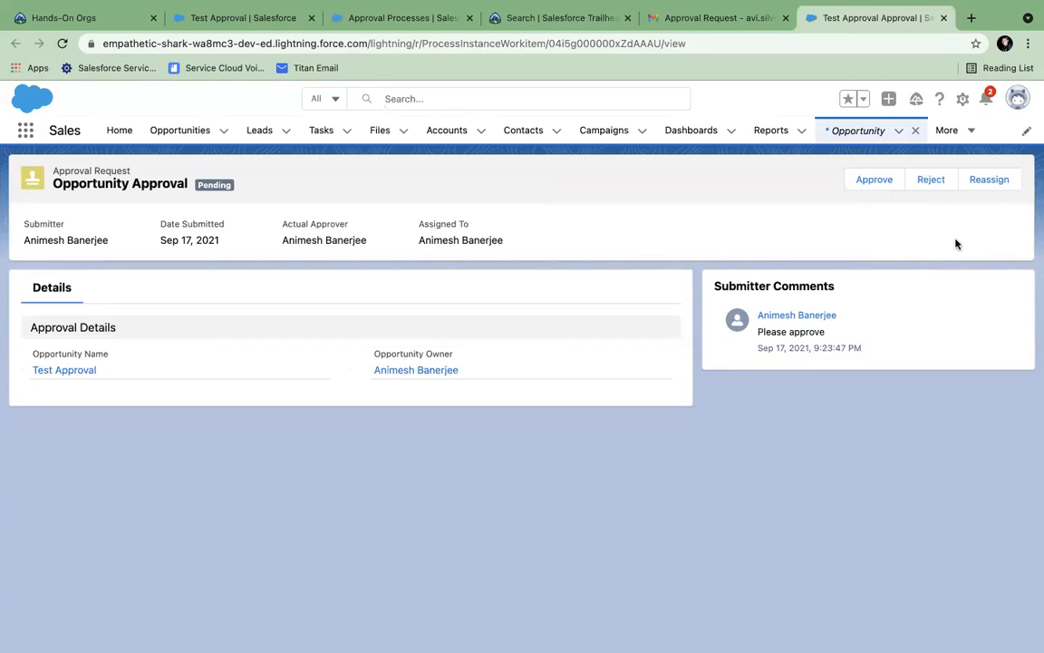
- Approve the request with the comment 'Approved' and return to the Test Approval record
click(864, 186)
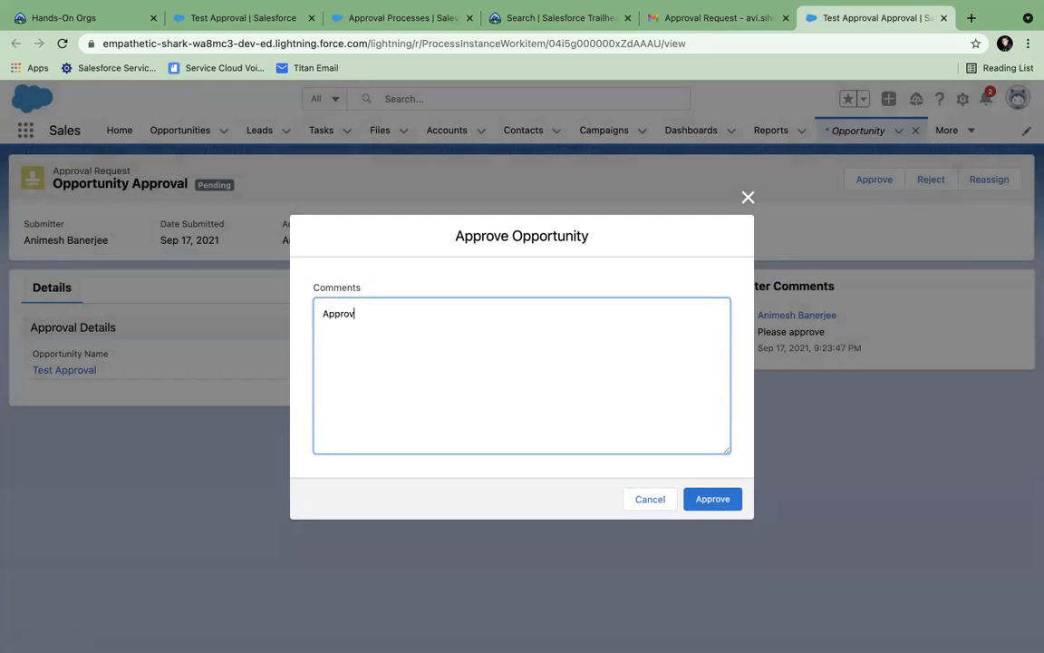
click(735, 501)
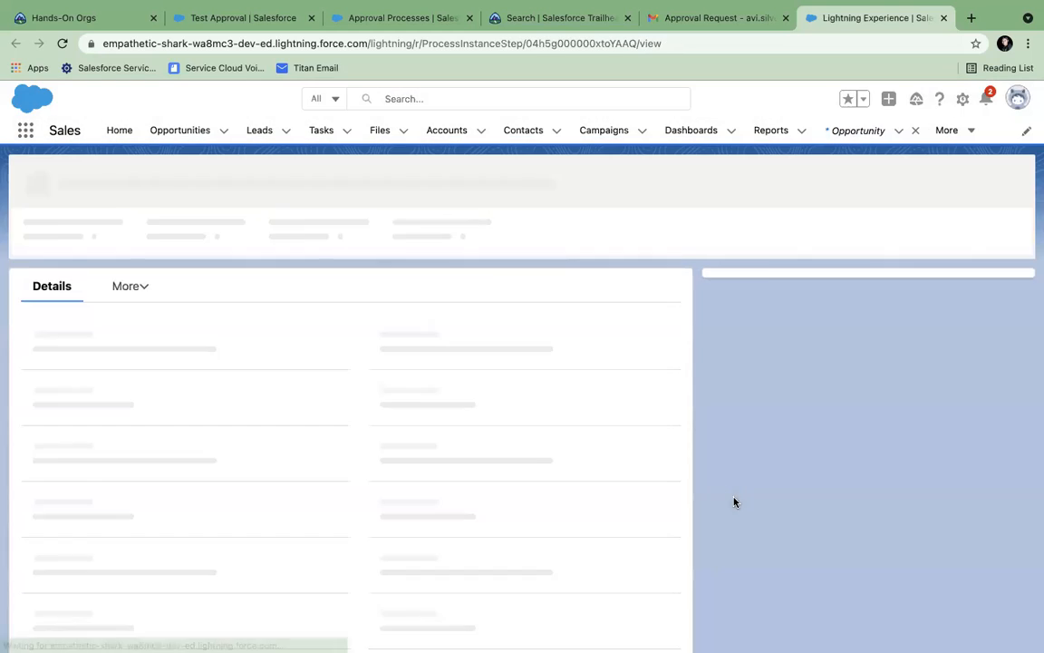
click(363, 18)
click(234, 18)
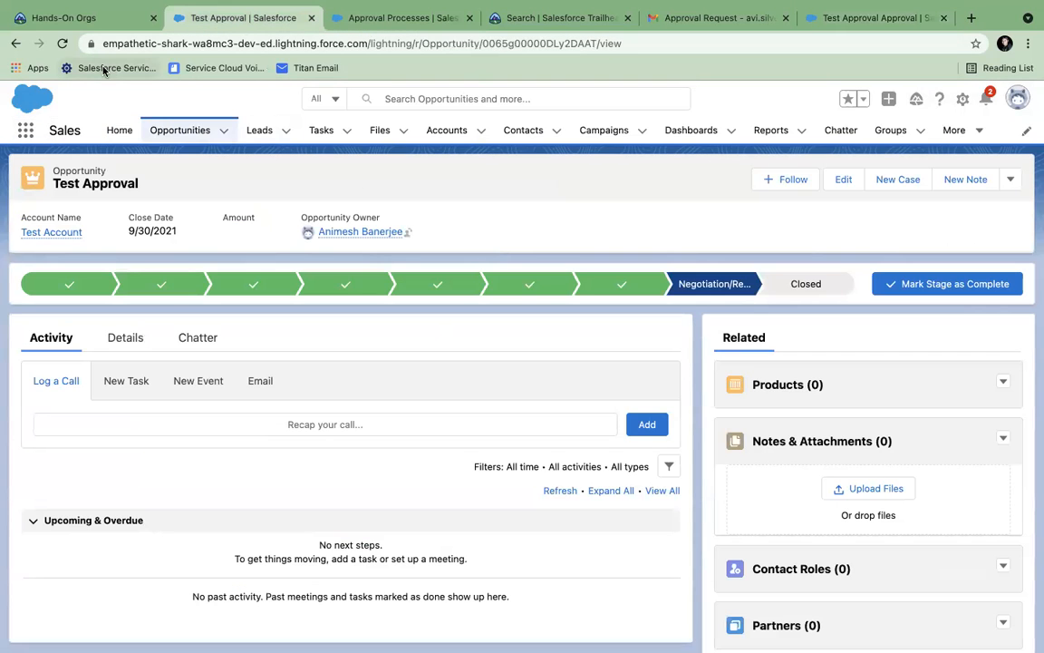
- Set Test Approval back to Negotiation/Review and resubmit it with 'Please approve' to the chosen approver
click(62, 43)
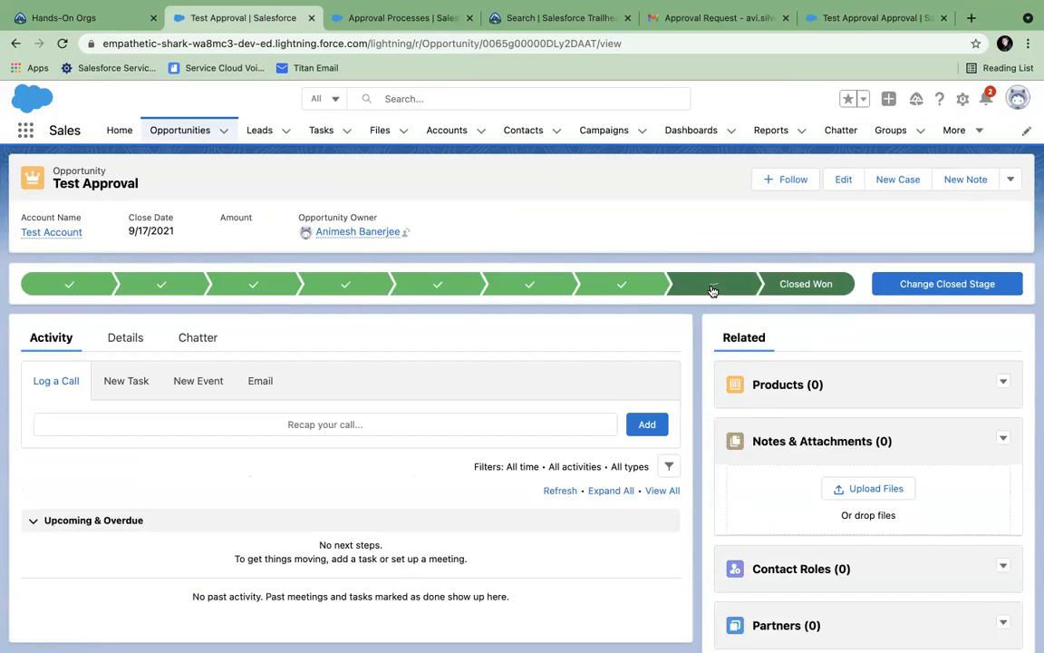
click(916, 284)
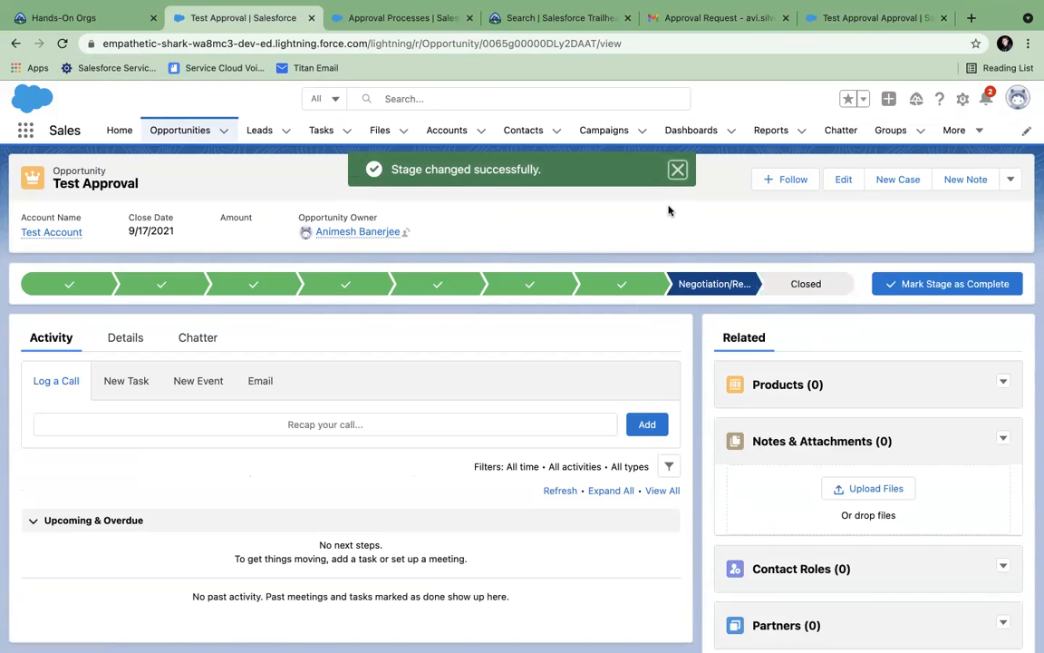
mouse_move(804, 7)
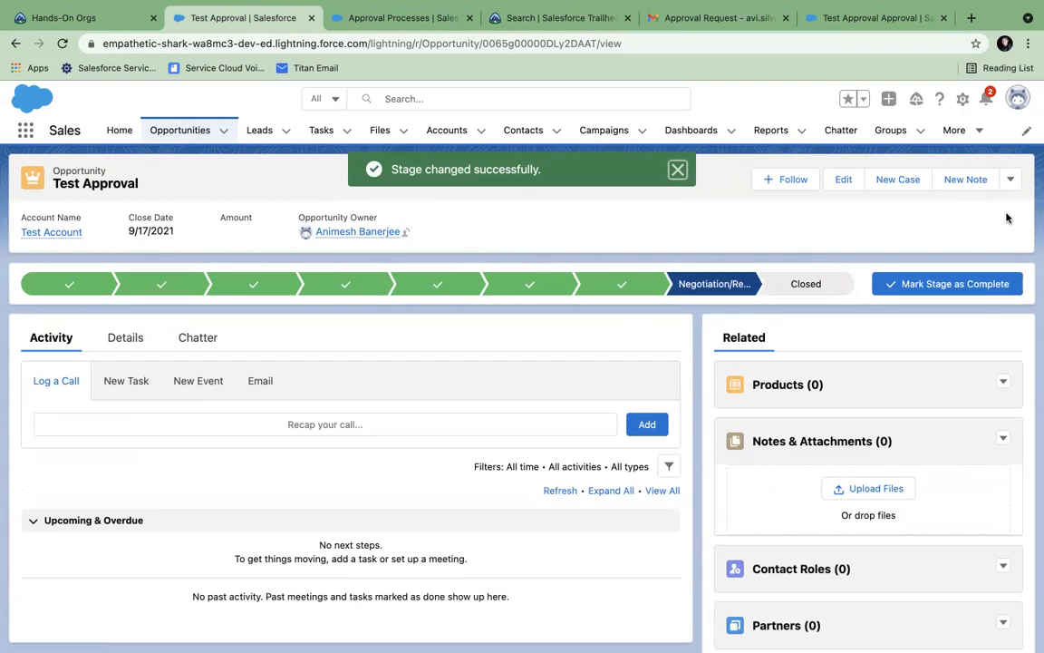
click(1010, 179)
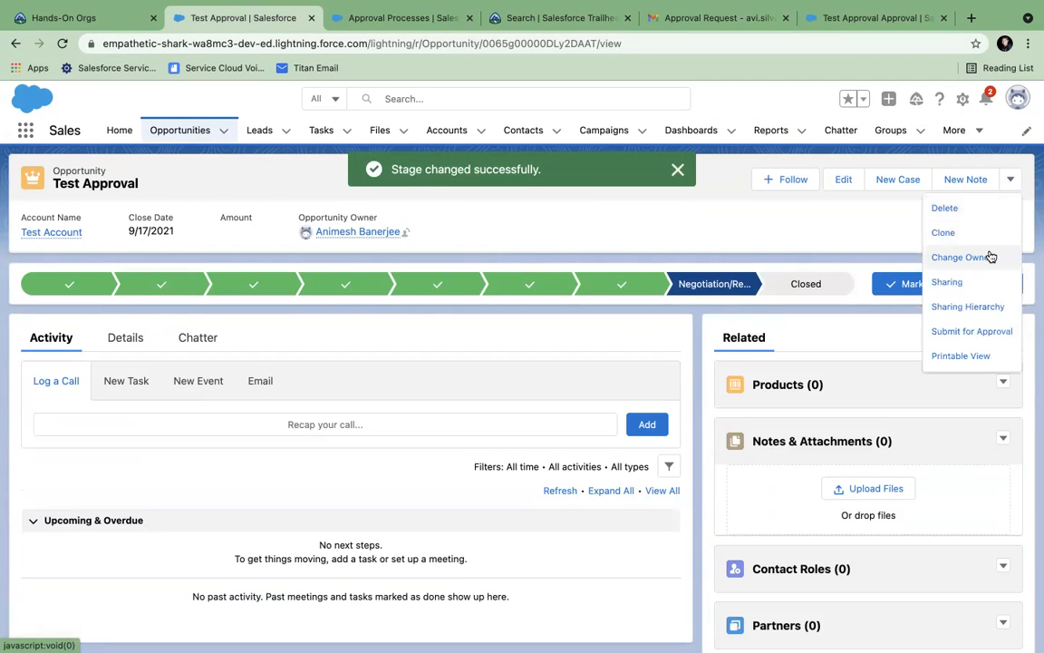
click(954, 332)
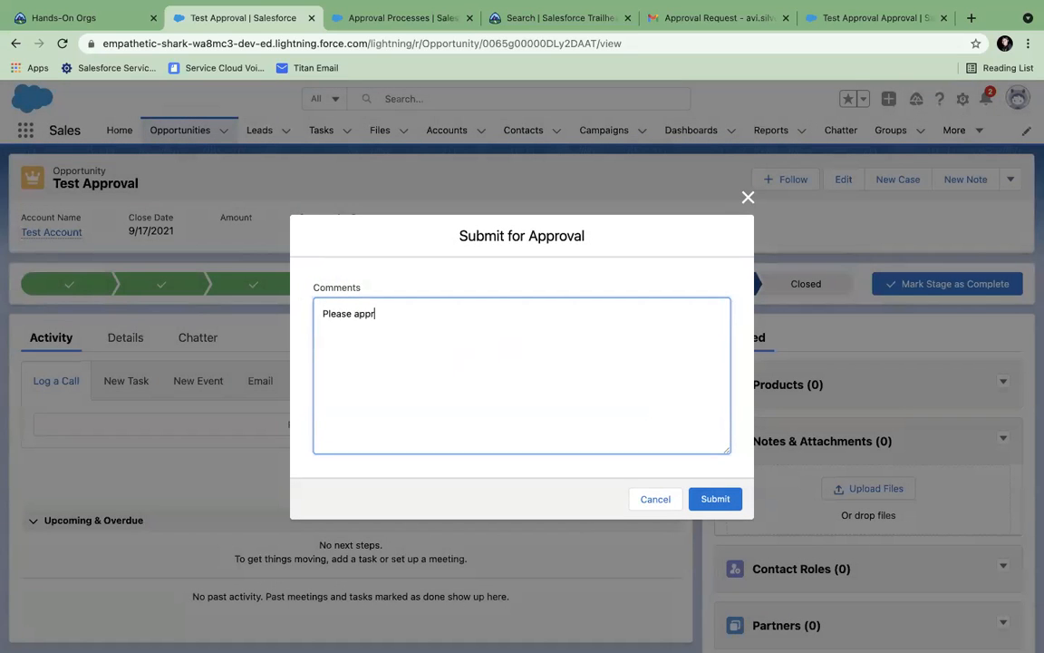
click(725, 502)
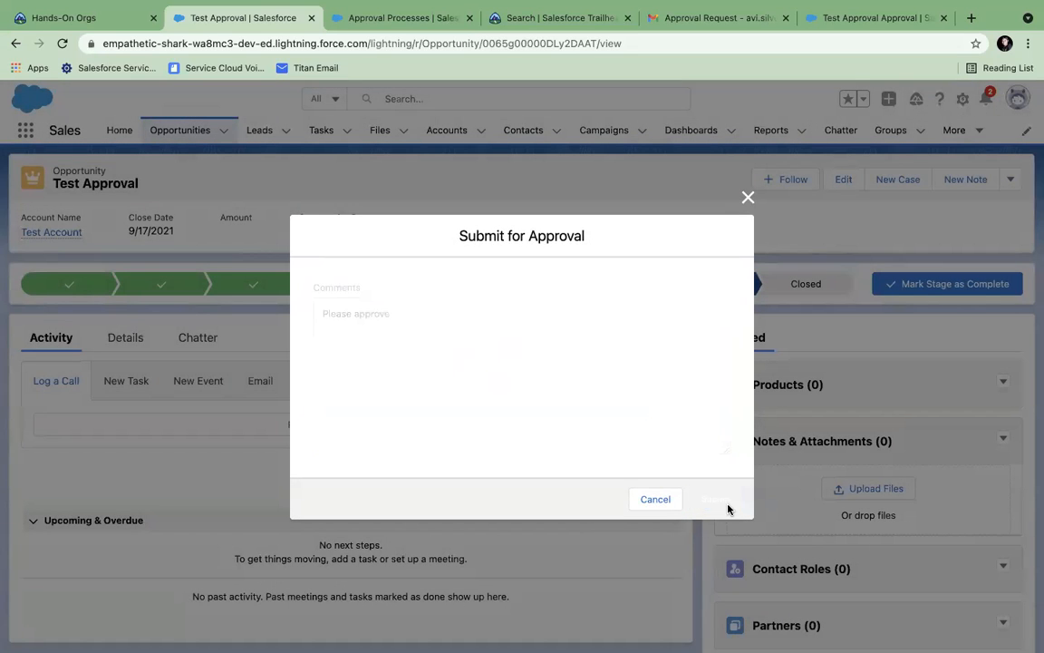
click(526, 409)
click(714, 436)
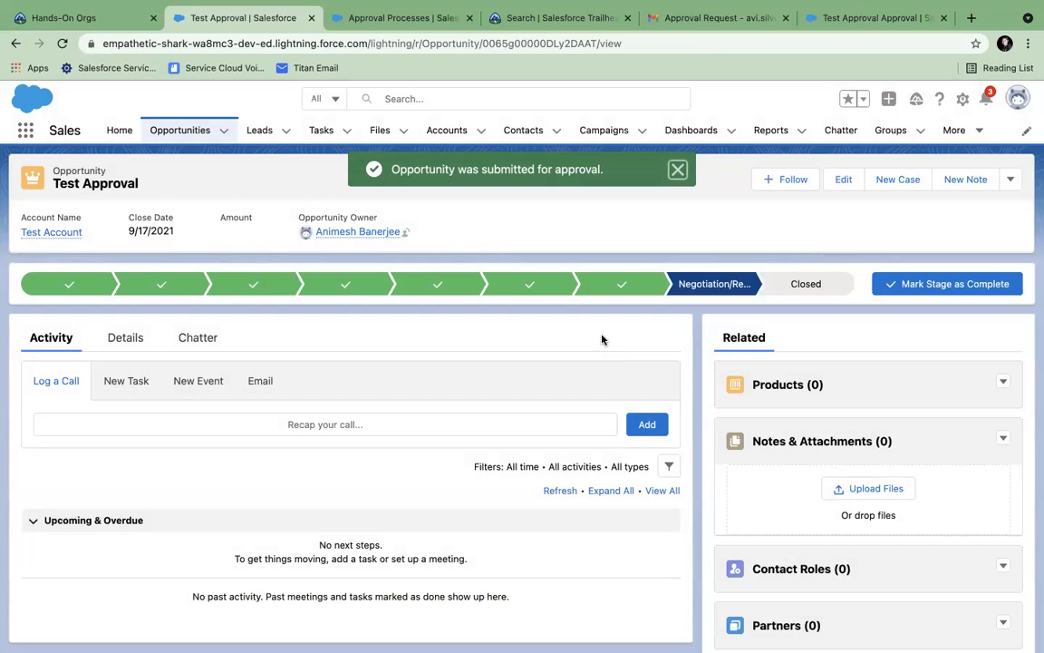
- Open the newest Approval Request email in Gmail and follow its link to the request
click(706, 19)
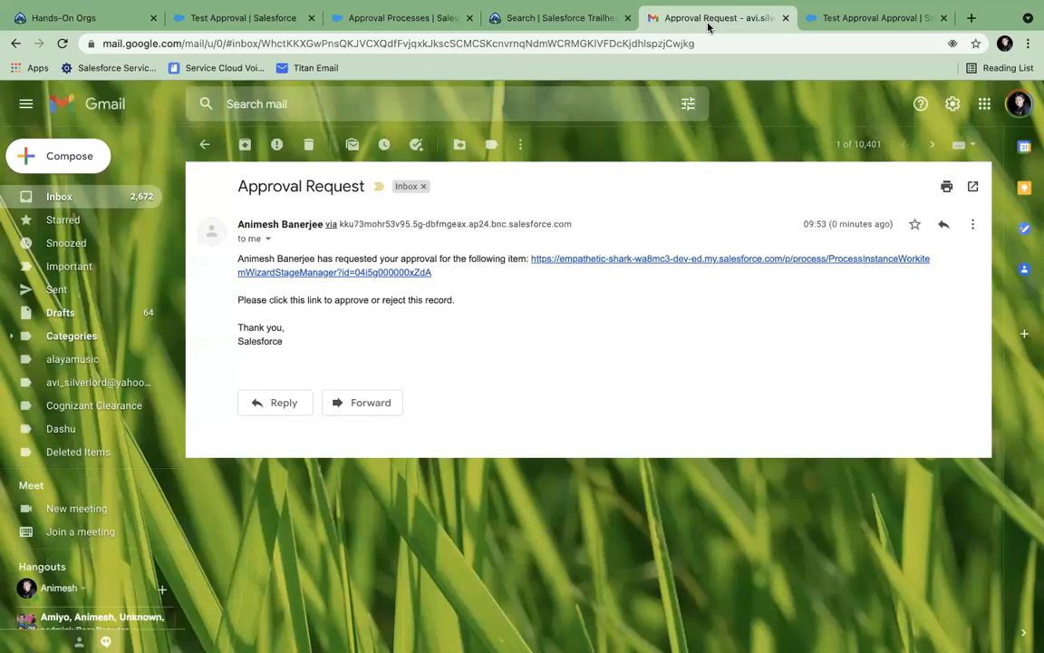
click(43, 201)
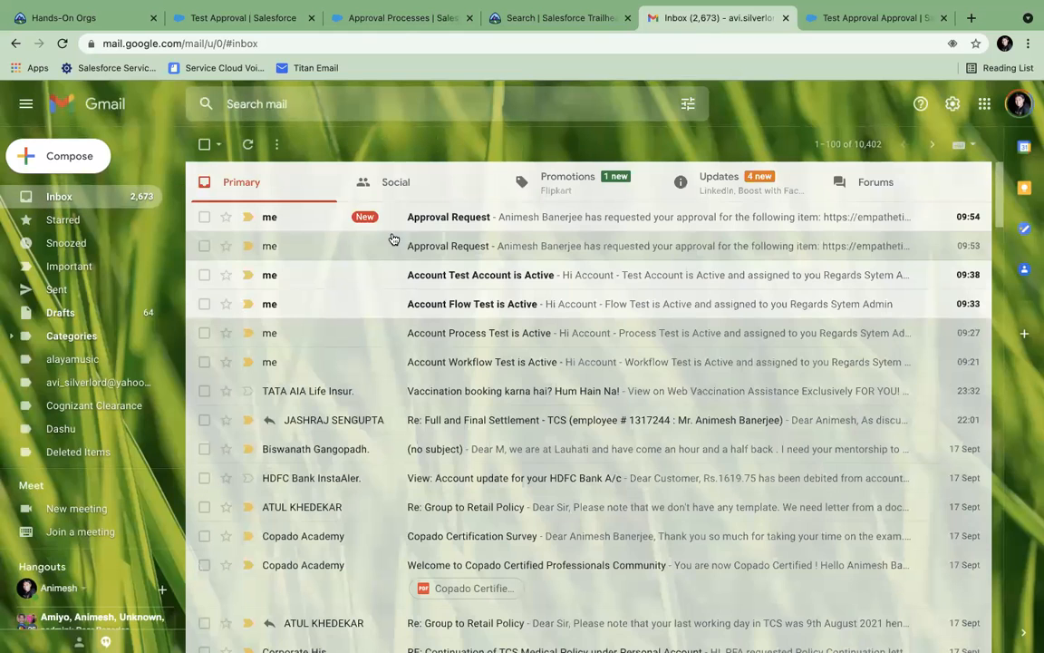
click(454, 221)
click(552, 397)
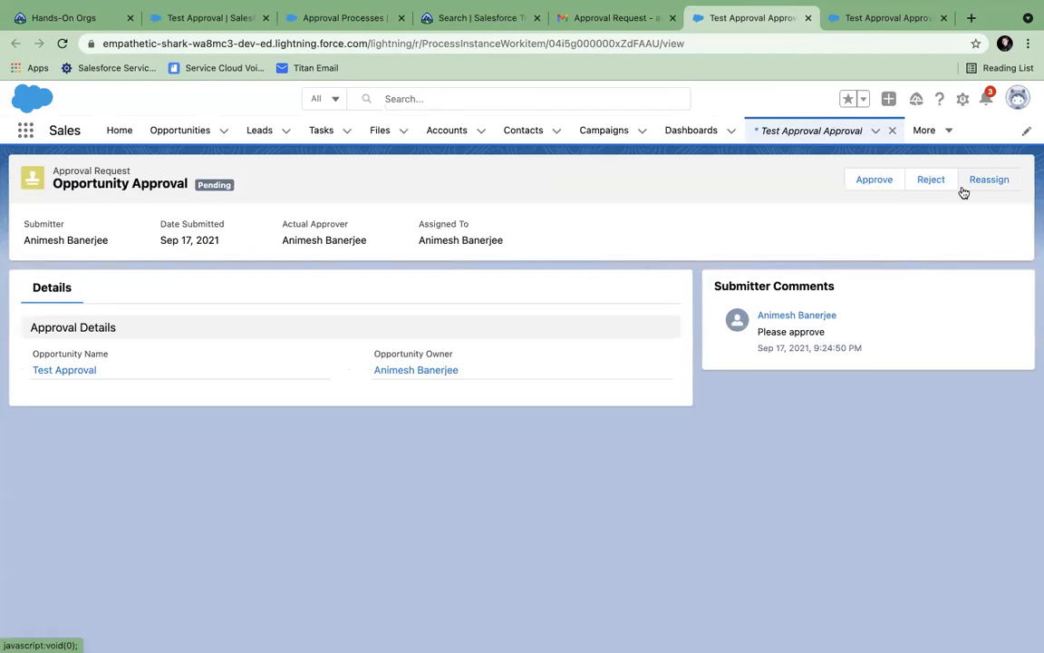
- Reject the request with the comment 'Rejected' and reload Test Approval to see Closed Lost
click(931, 182)
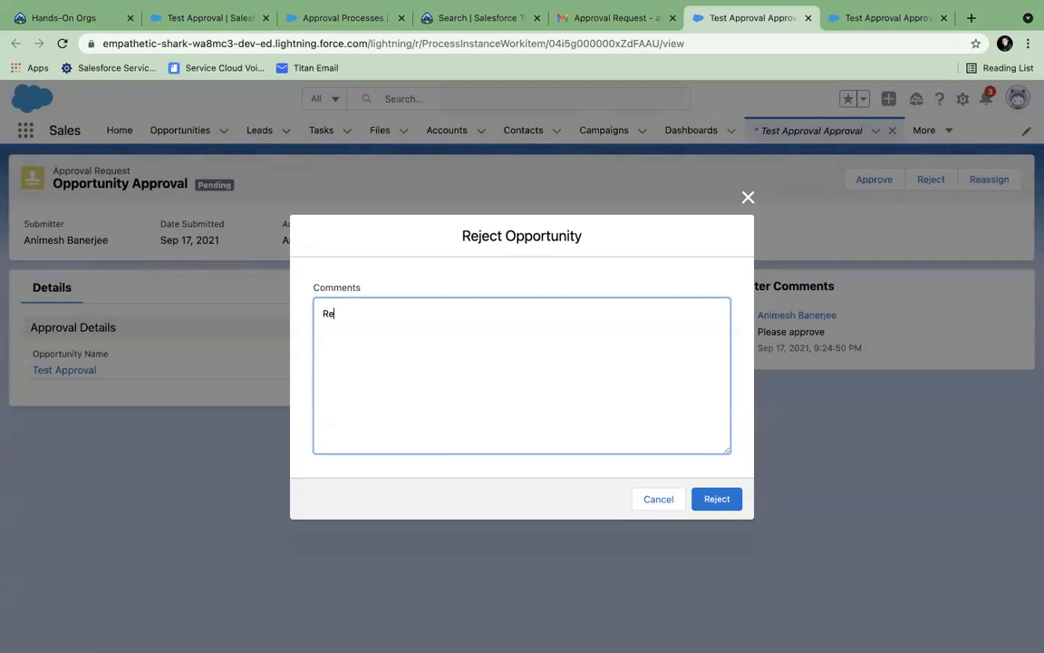
click(717, 499)
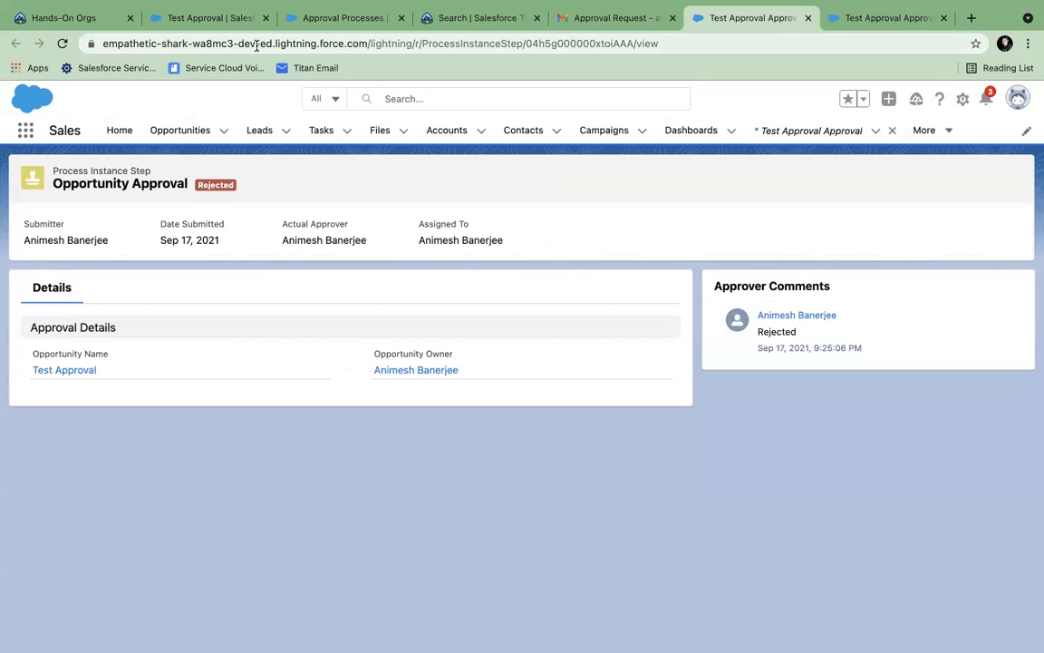
click(211, 18)
click(62, 44)
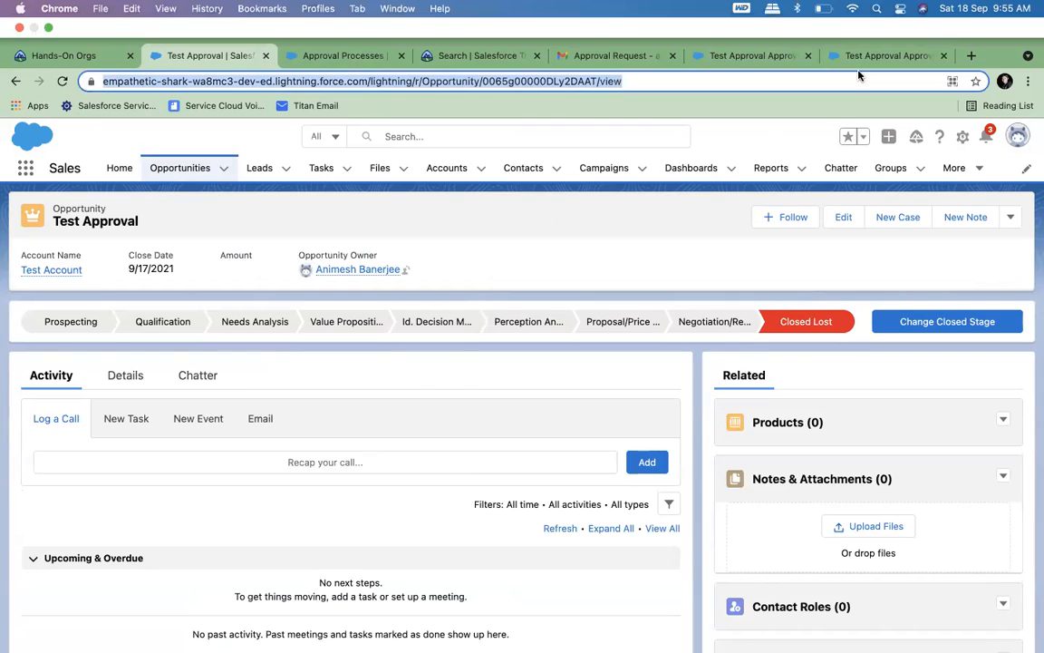
- Close the approved and rejected approval request pages
click(856, 58)
click(943, 55)
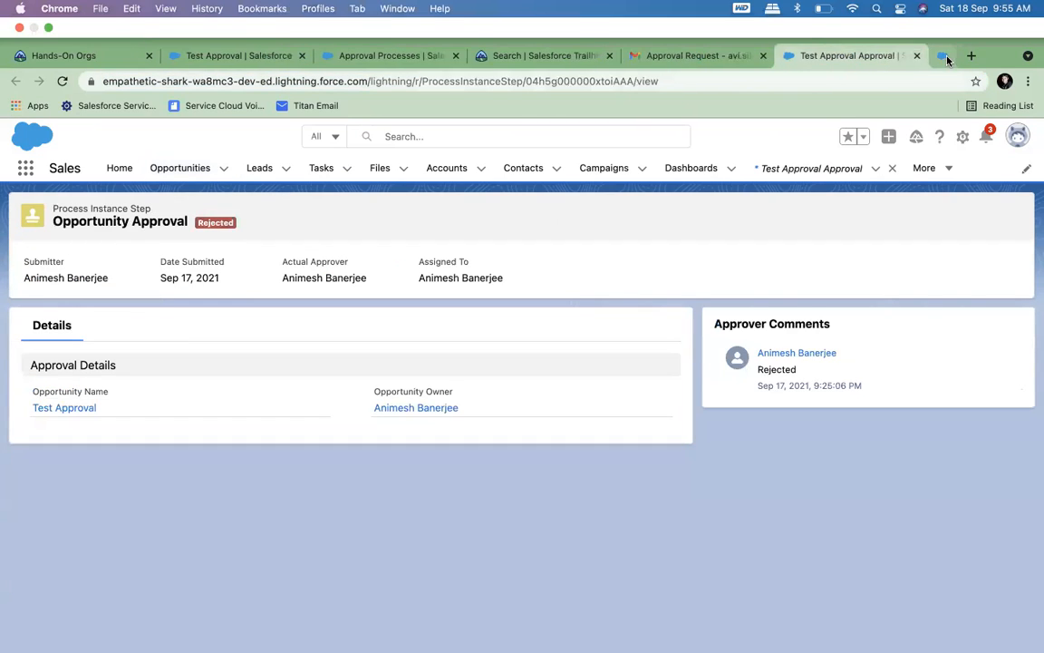
click(944, 56)
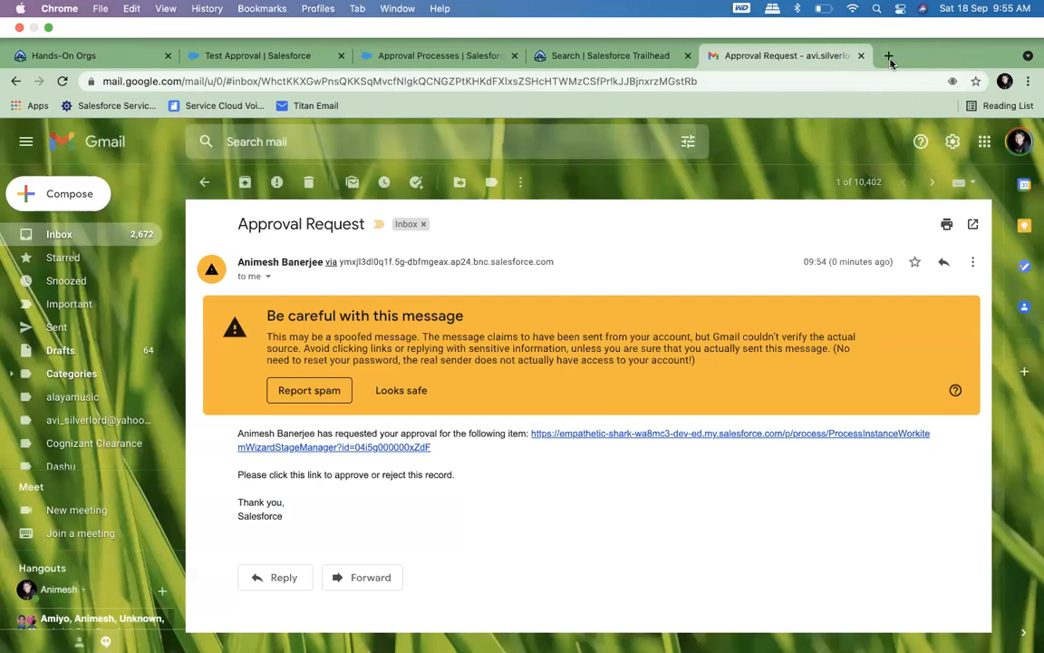
- Close the Approval Processes setup page and the Trailhead search results tab
click(621, 56)
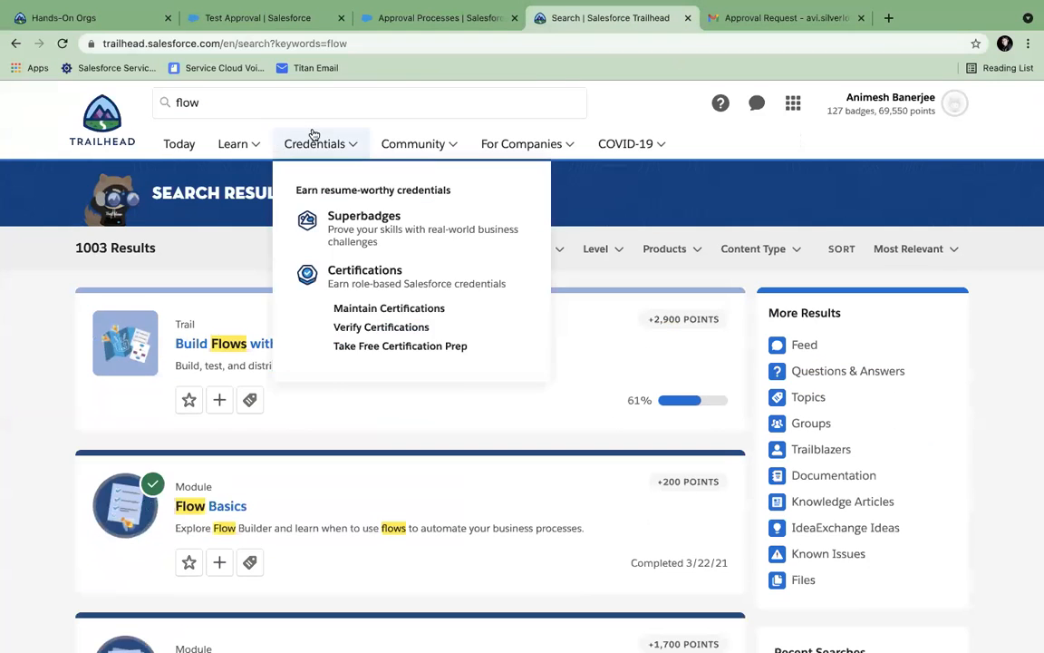
click(399, 20)
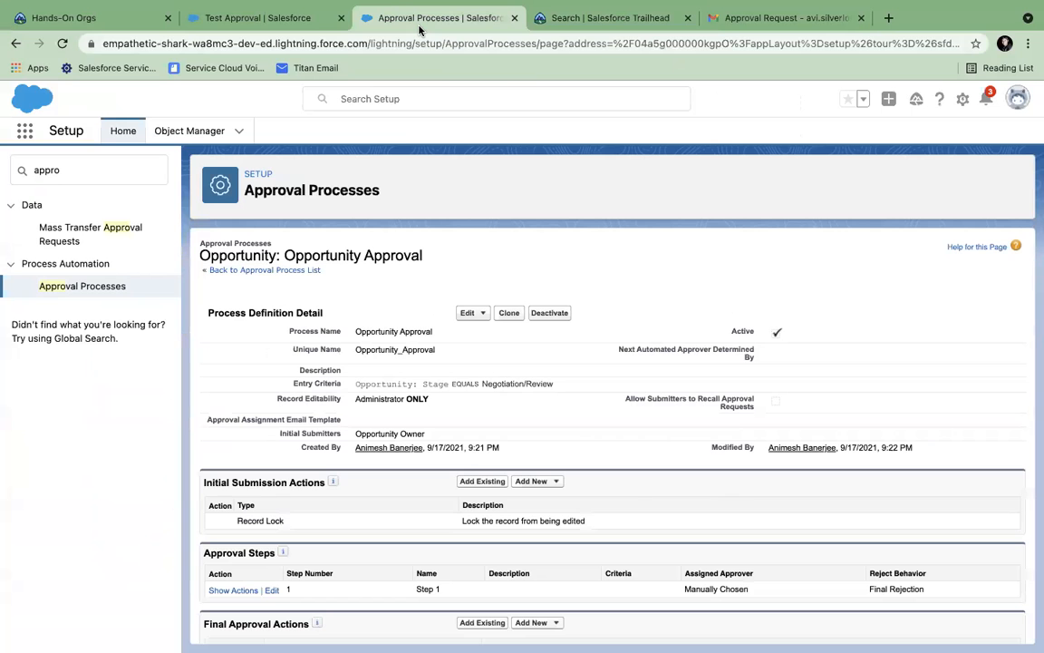
click(226, 20)
click(132, 45)
click(72, 23)
click(194, 19)
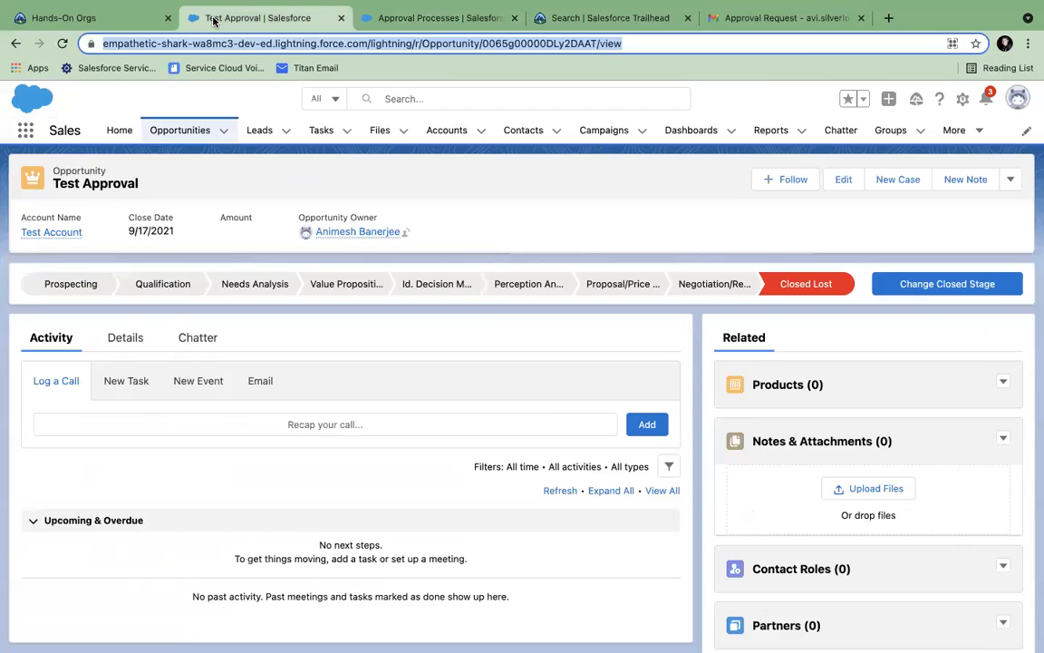
click(372, 20)
click(514, 20)
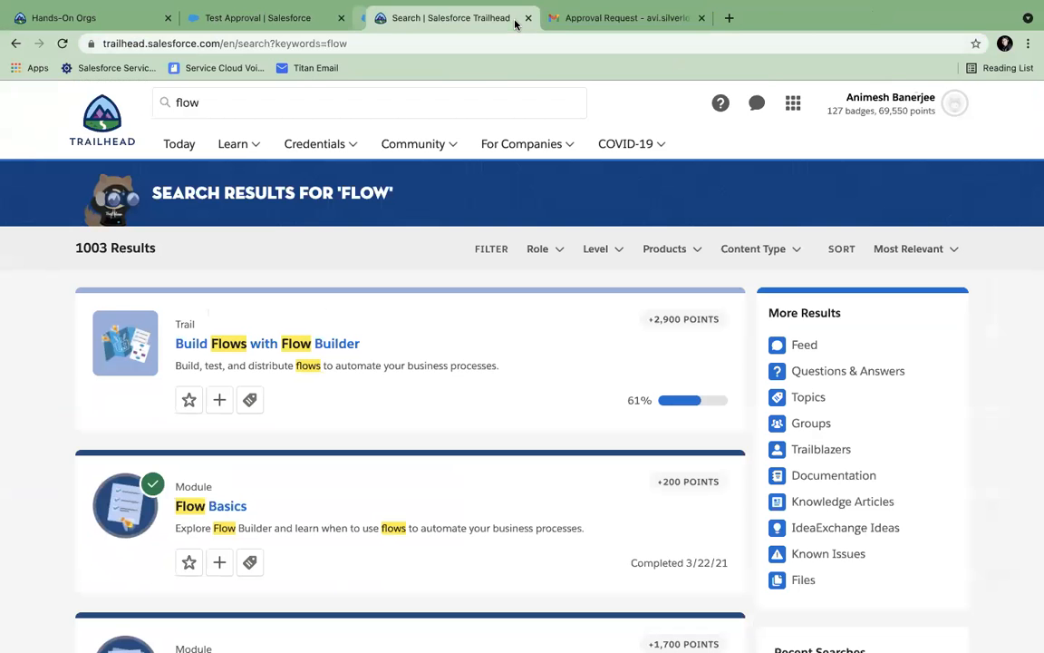
click(515, 20)
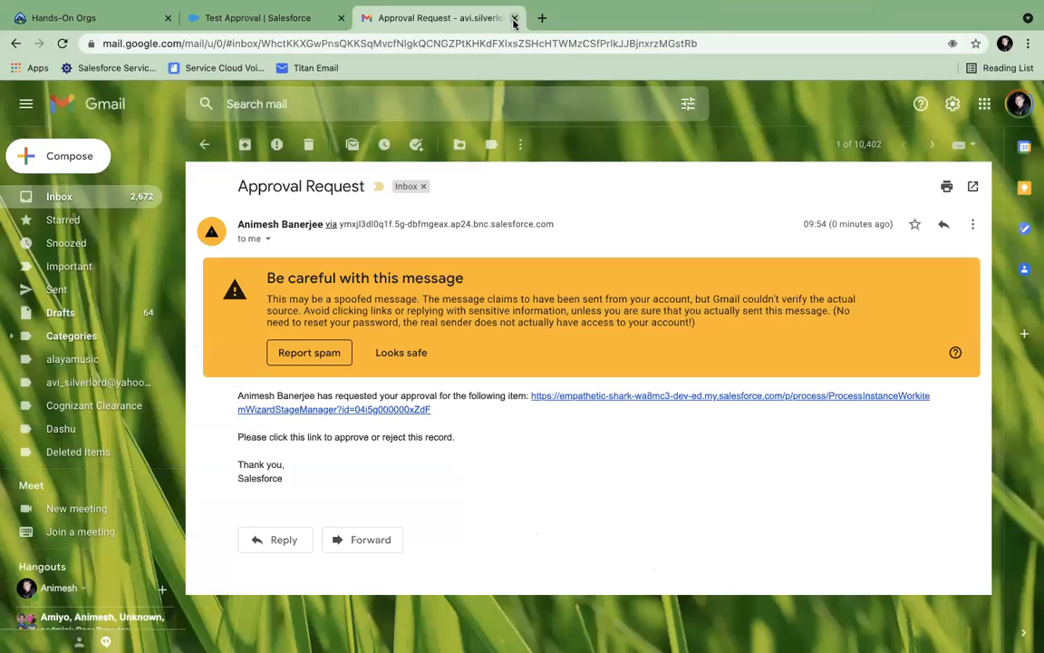
- Glance through Gmail's Updates, Promotions and Primary tabs, then close Gmail
click(204, 145)
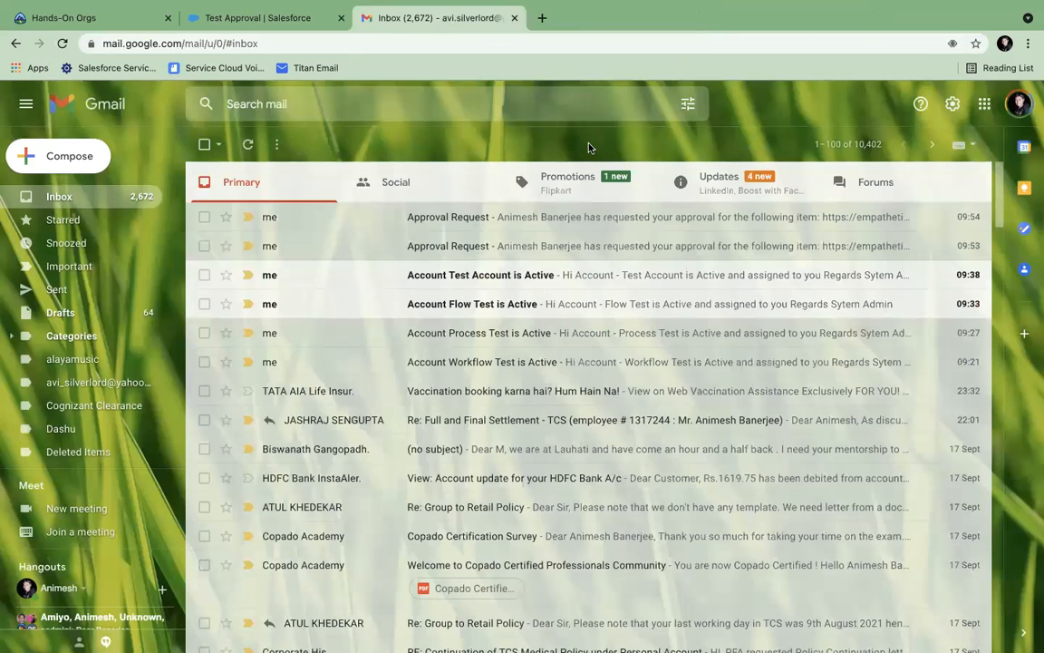
click(721, 177)
click(597, 182)
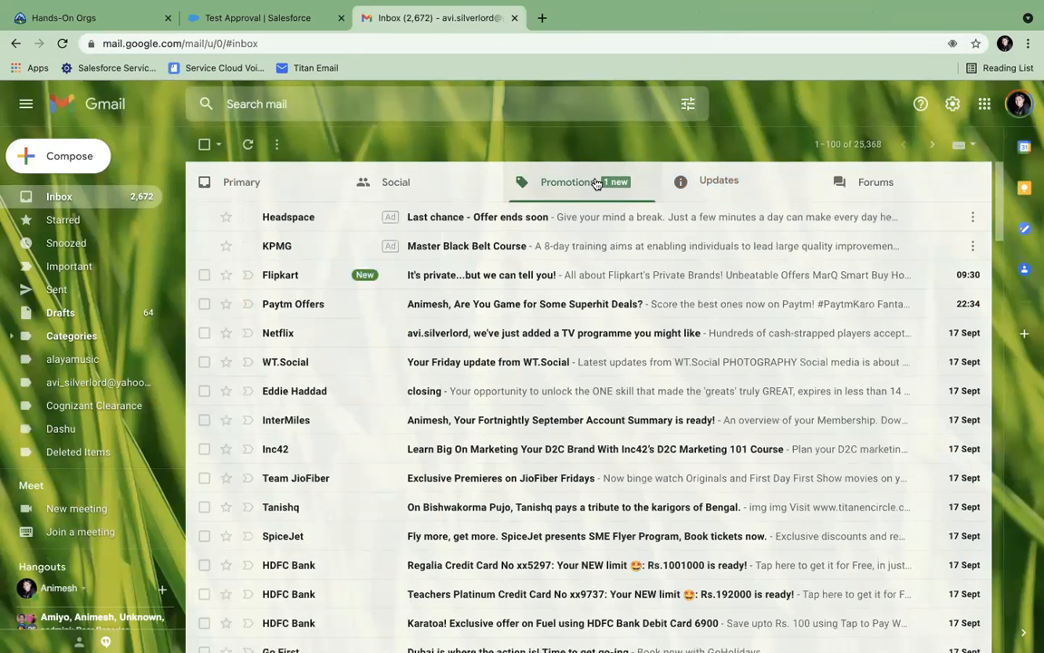
click(59, 195)
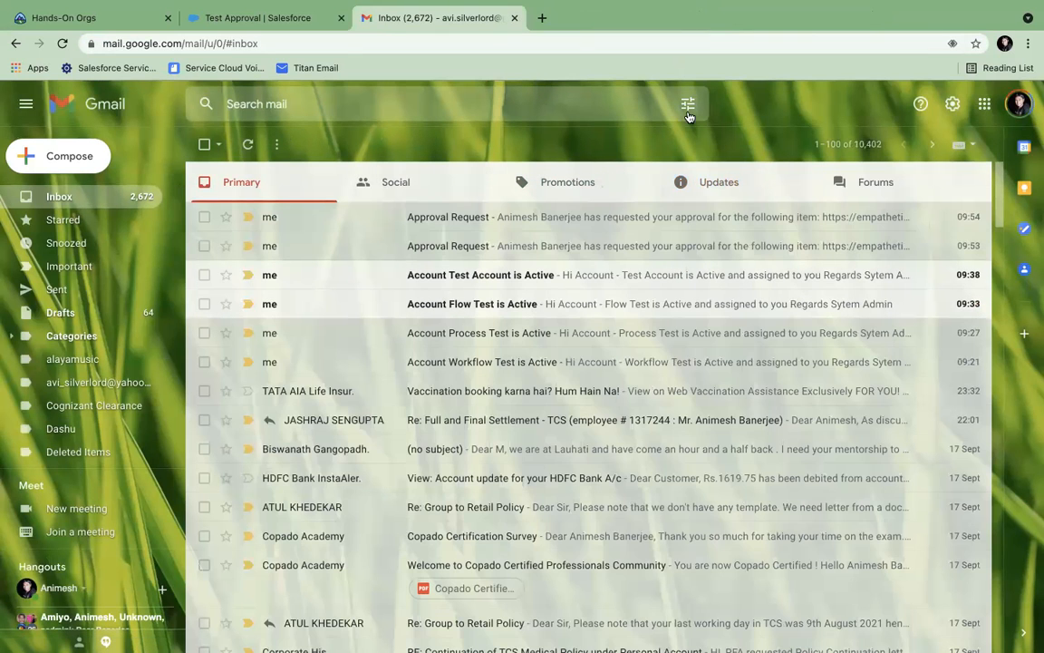
click(514, 18)
click(537, 98)
click(750, 100)
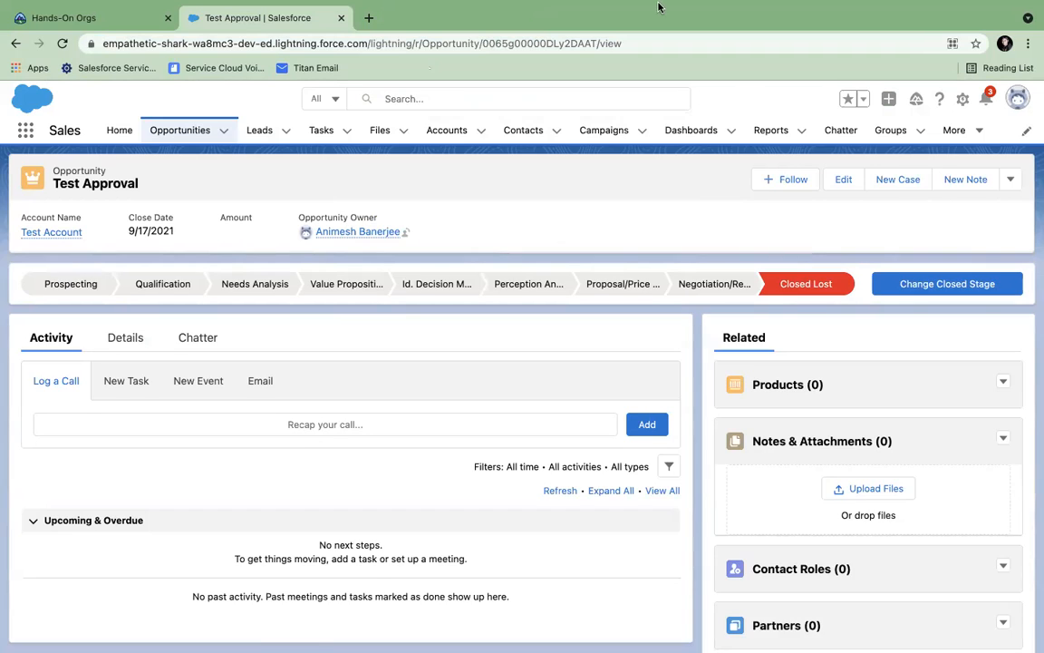
mouse_move(646, 7)
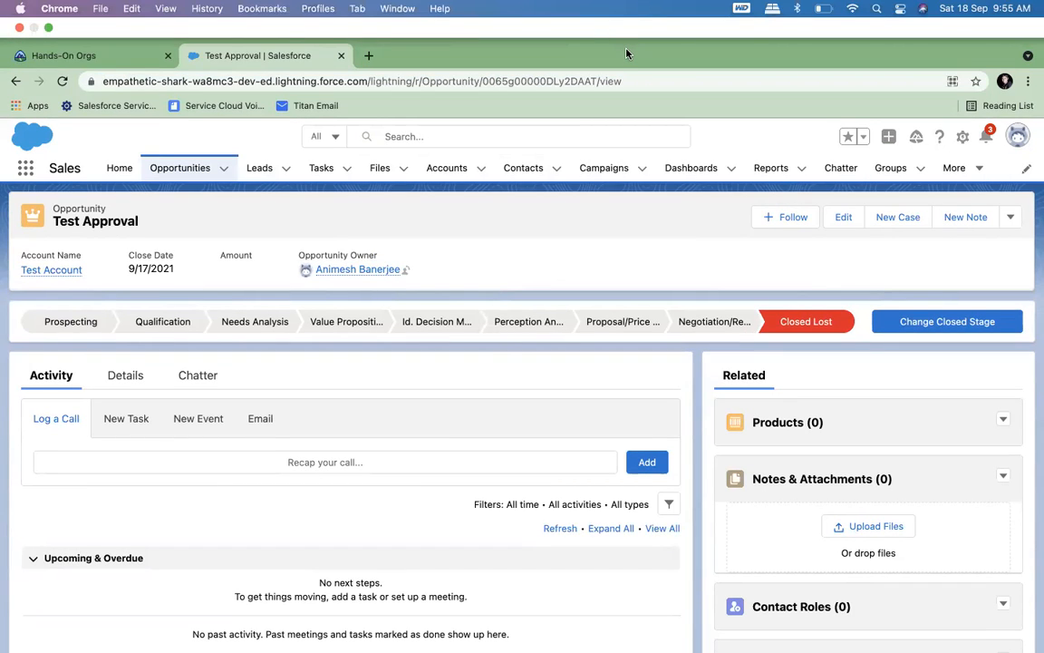